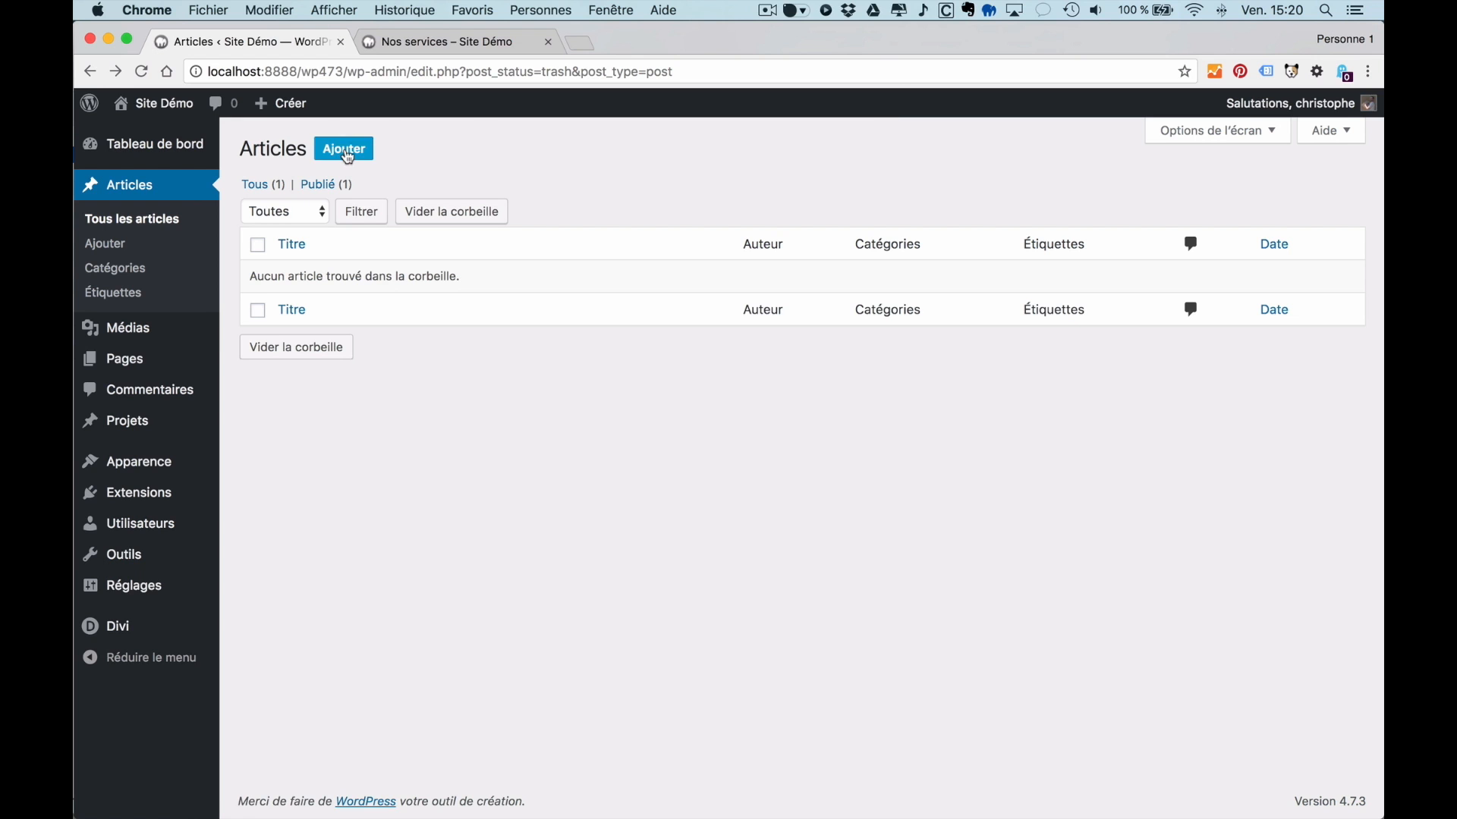
# - Create a new post titled "Qui sommes-nous."
pyautogui.click(347, 155)
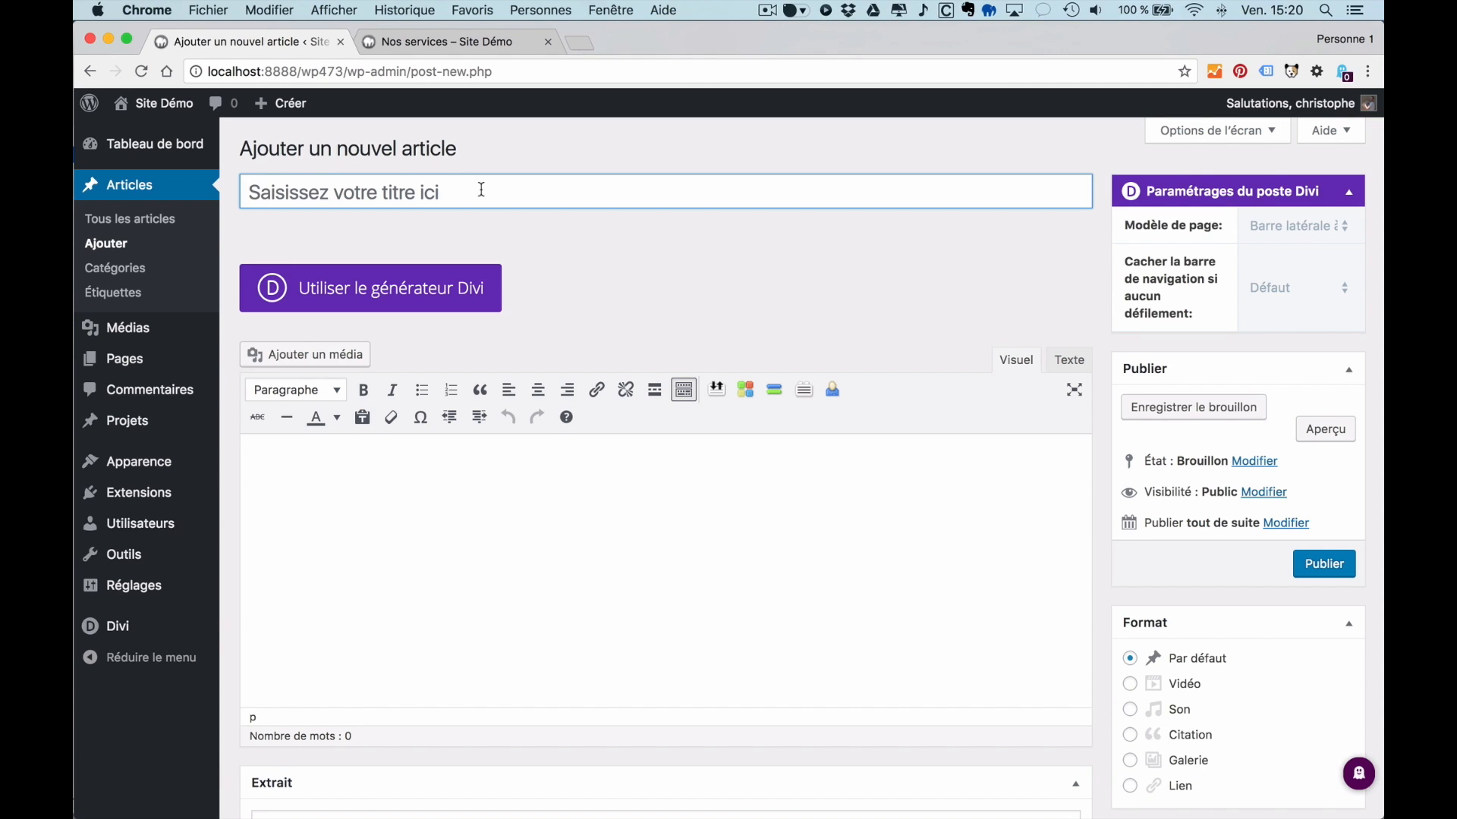
pyautogui.click(481, 190)
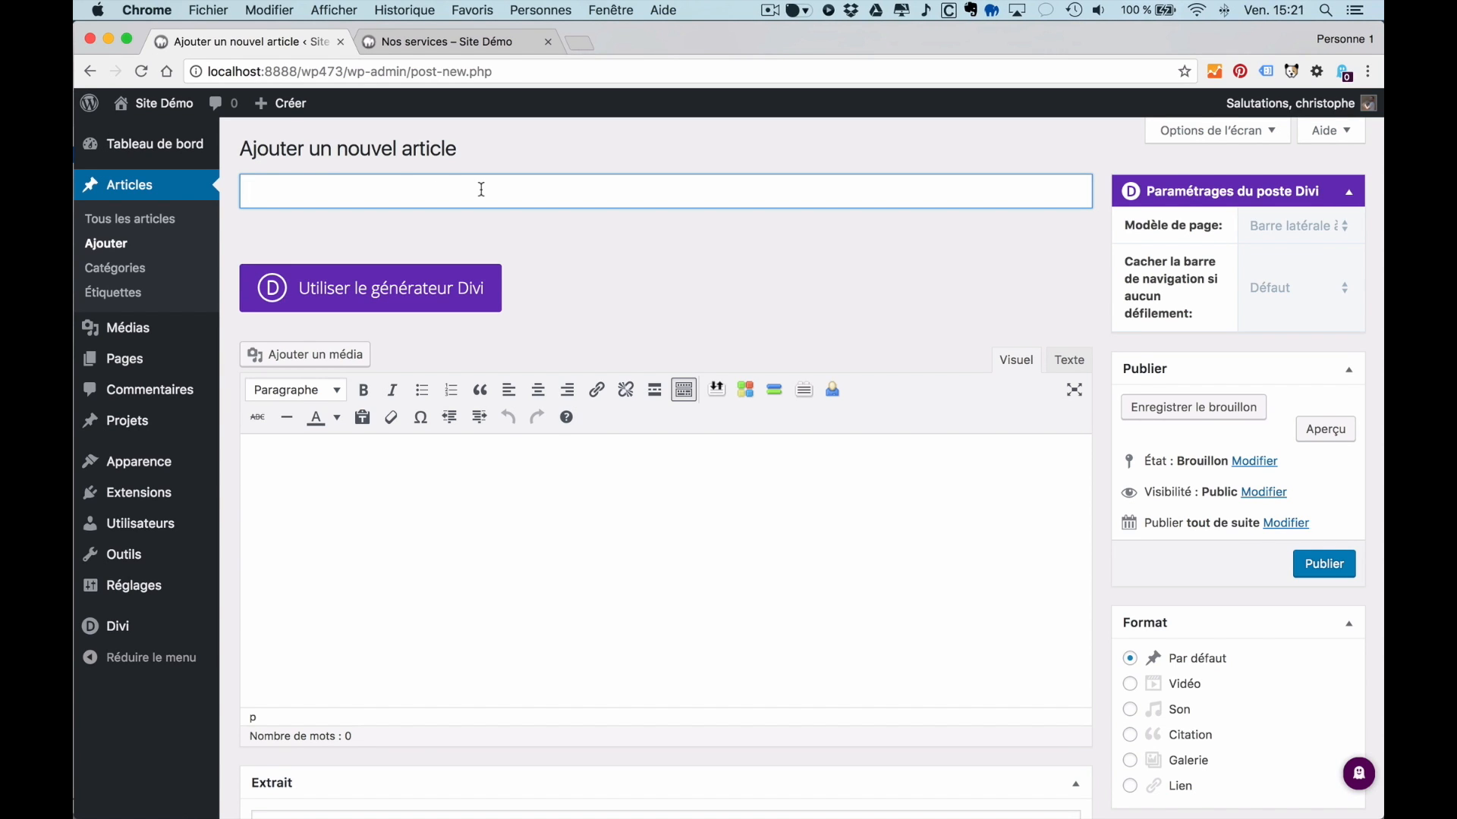
pyautogui.write('Qui sommes-nous.')
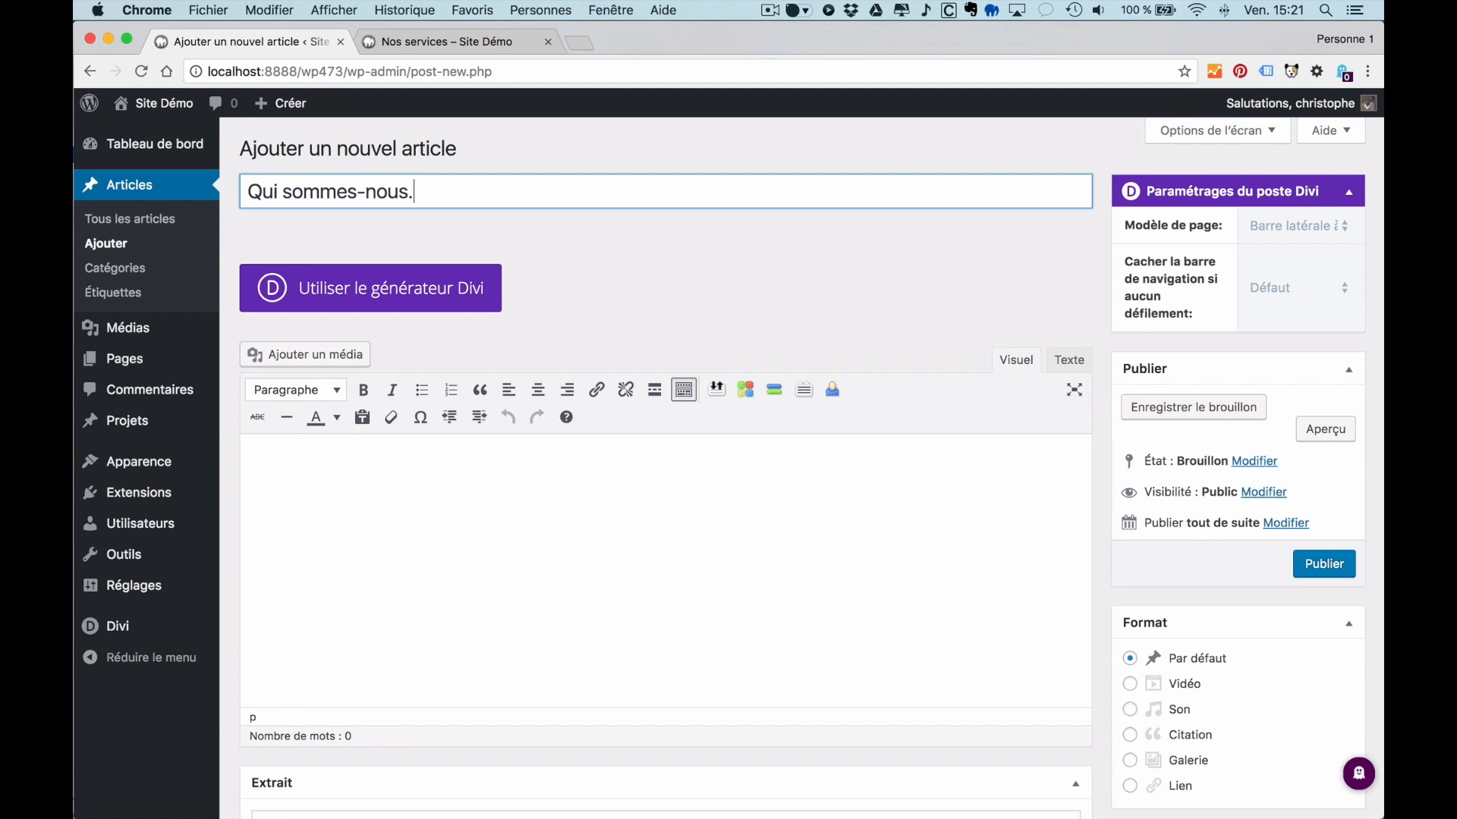
pyautogui.click(544, 474)
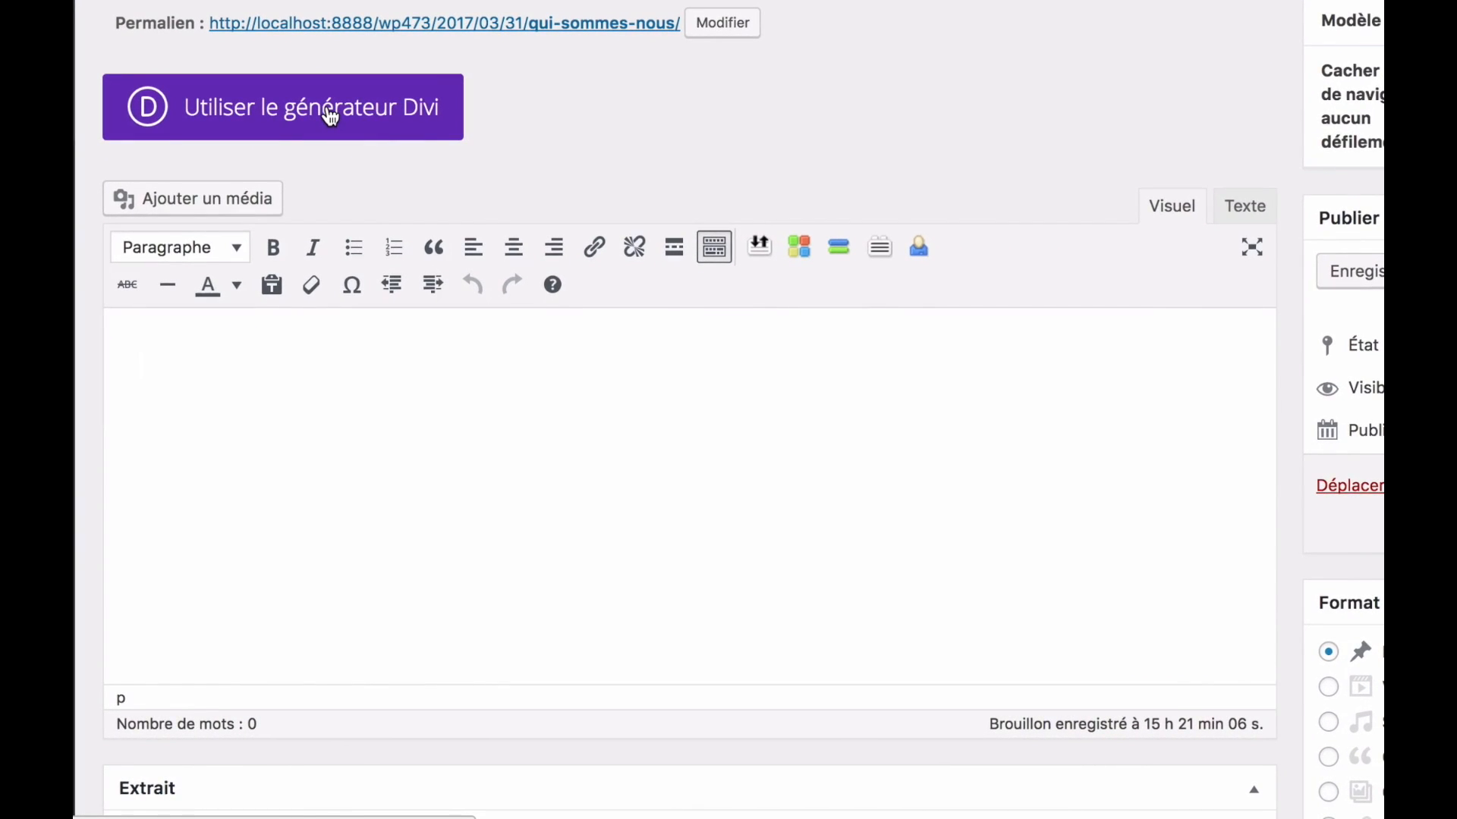
# - Switch the post to the Divi builder and load the predefined layout "À propos de nous"
pyautogui.click(331, 116)
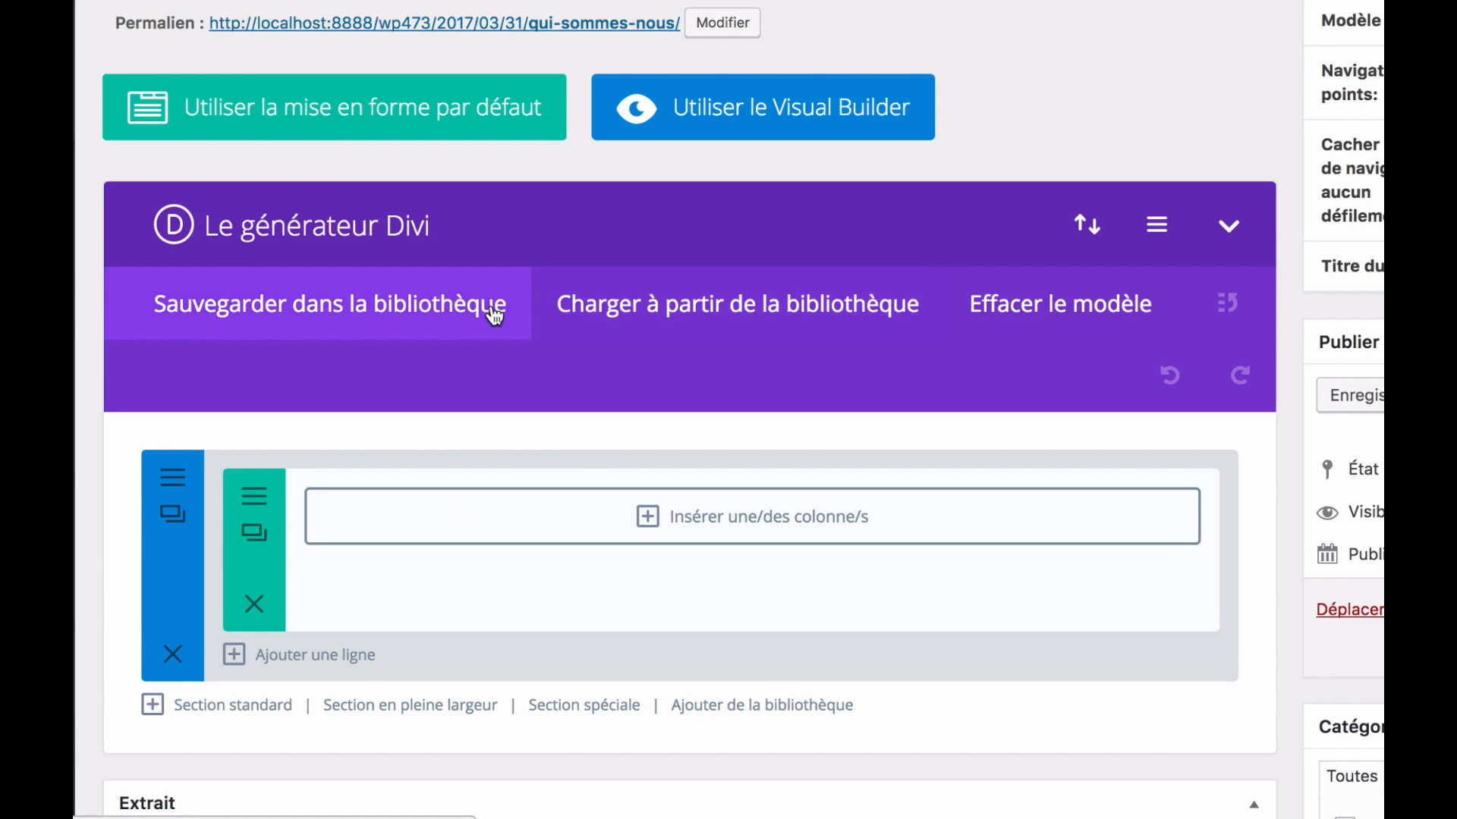
pyautogui.click(710, 314)
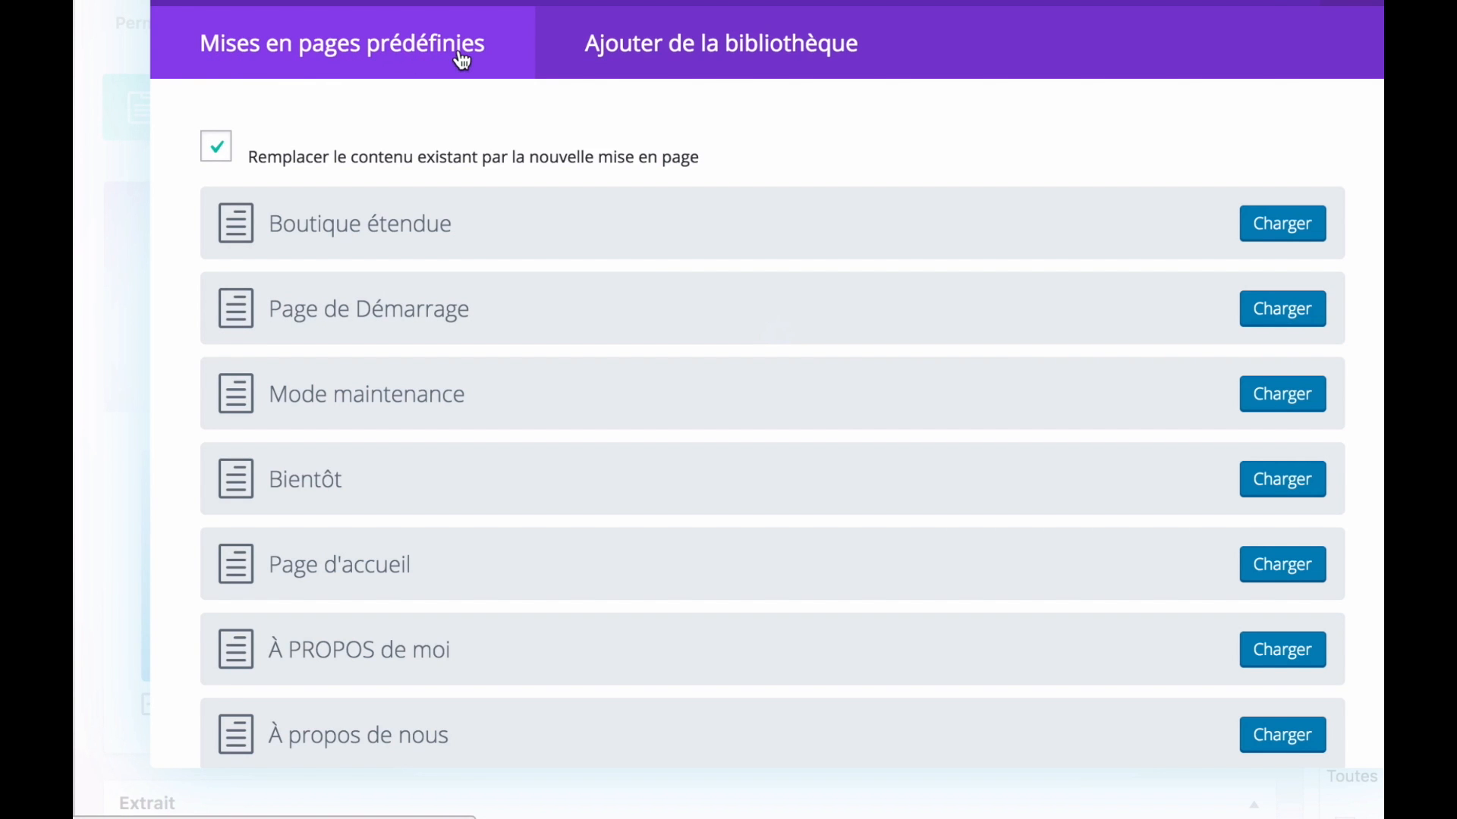
pyautogui.click(725, 52)
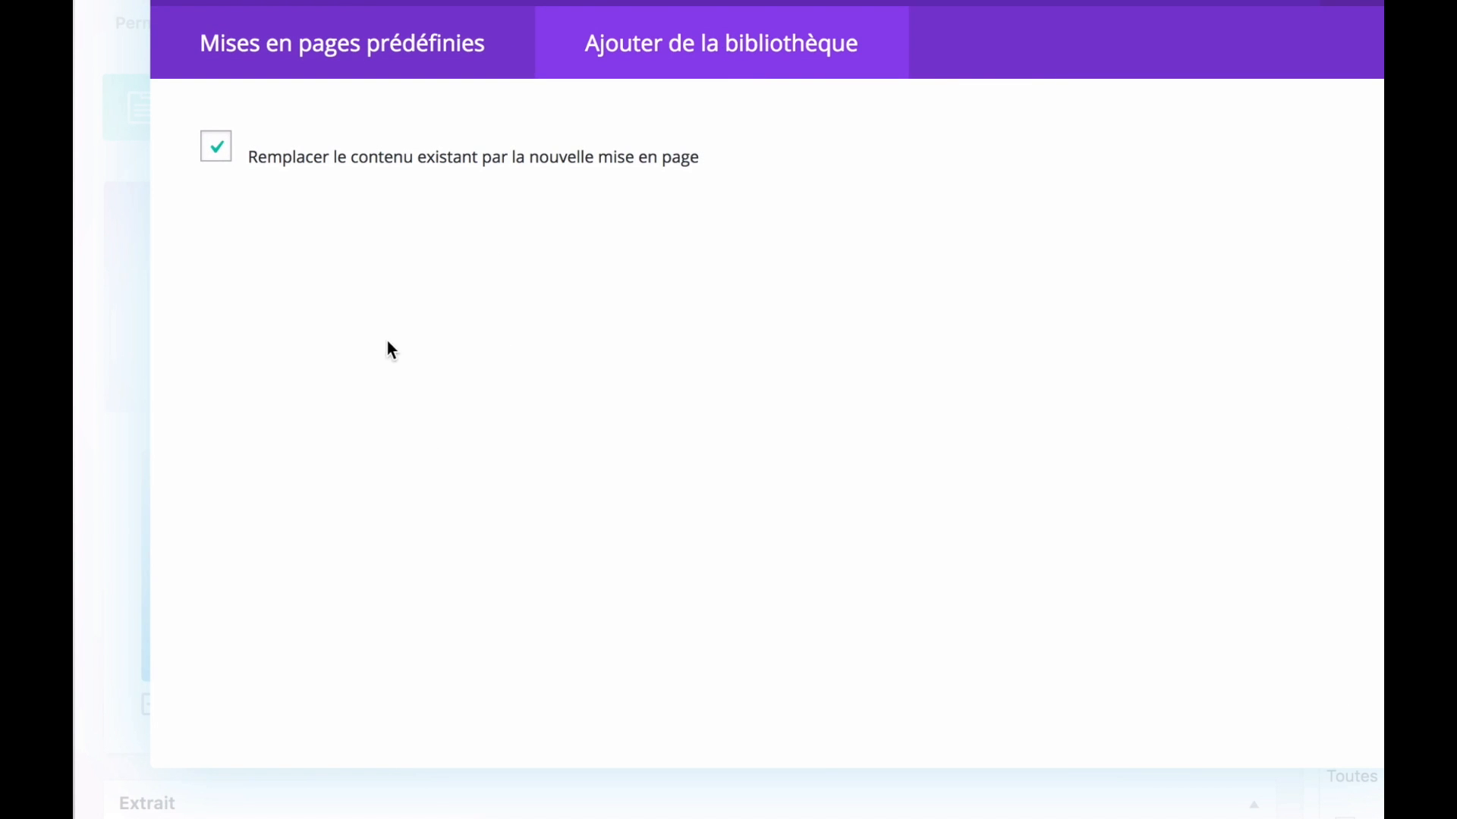
pyautogui.click(315, 57)
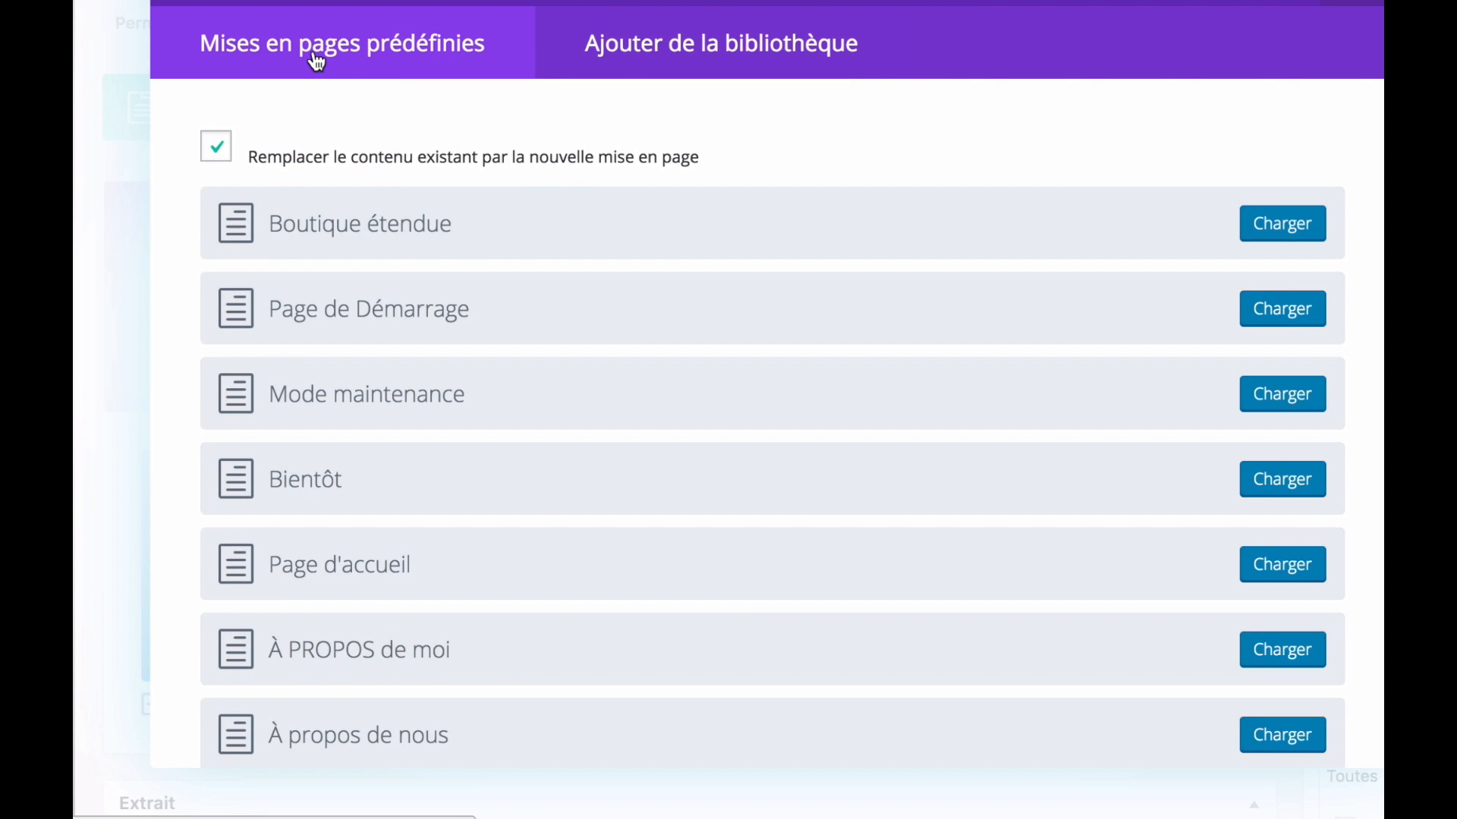
pyautogui.scroll(-2, 981, 494)
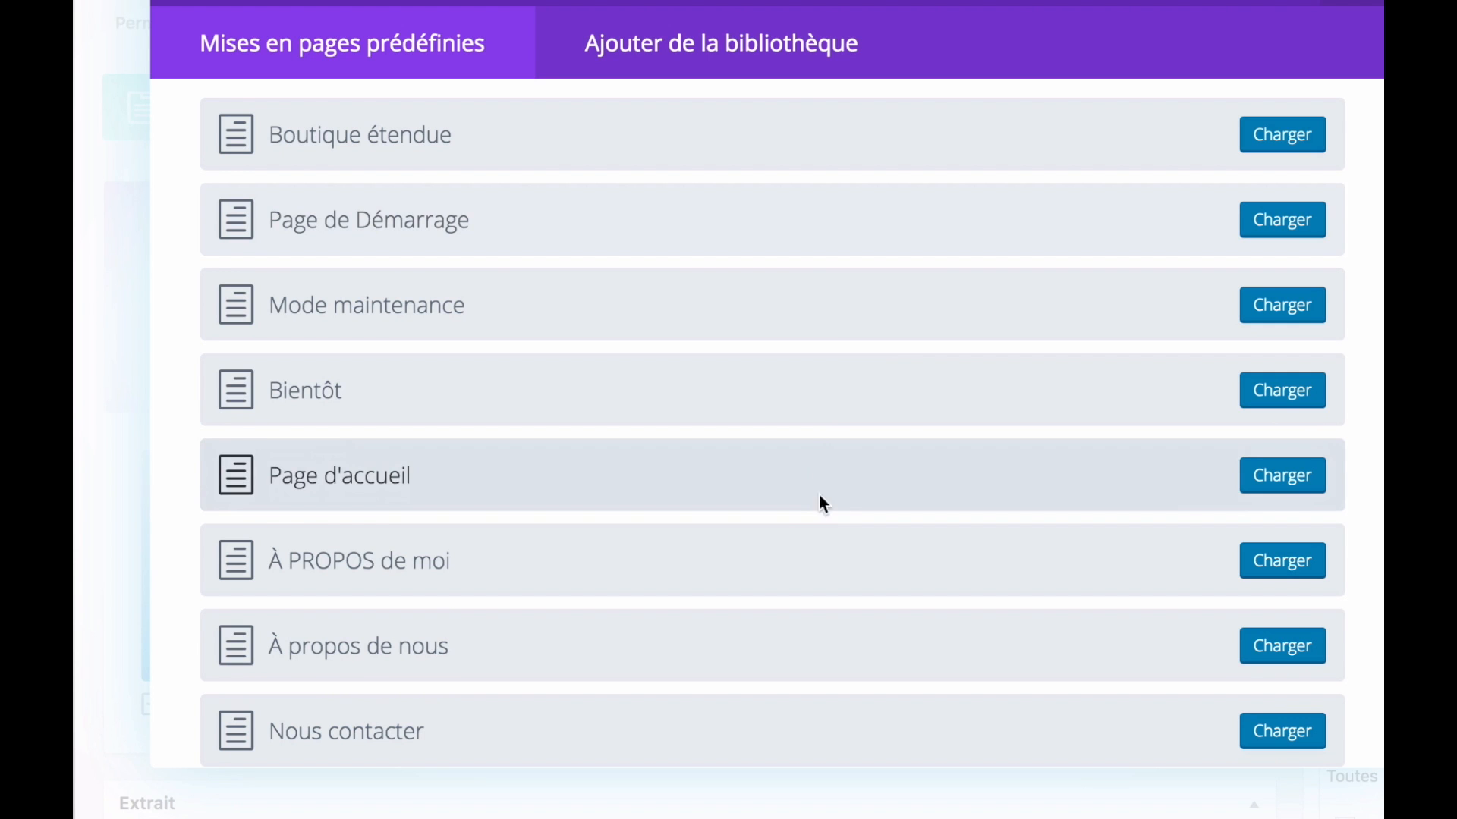
pyautogui.scroll(-2, 815, 412)
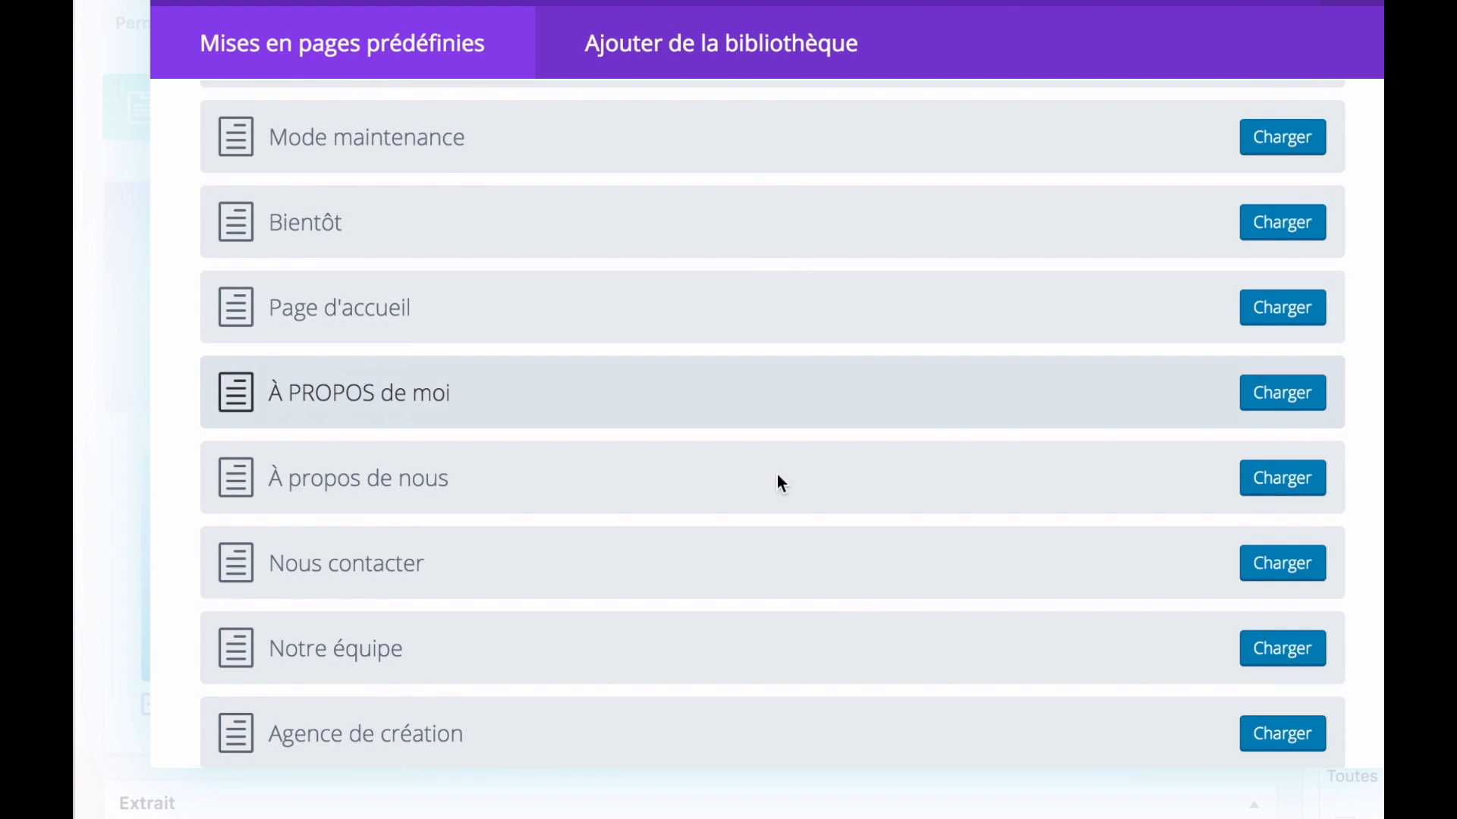
pyautogui.scroll(-2, 641, 475)
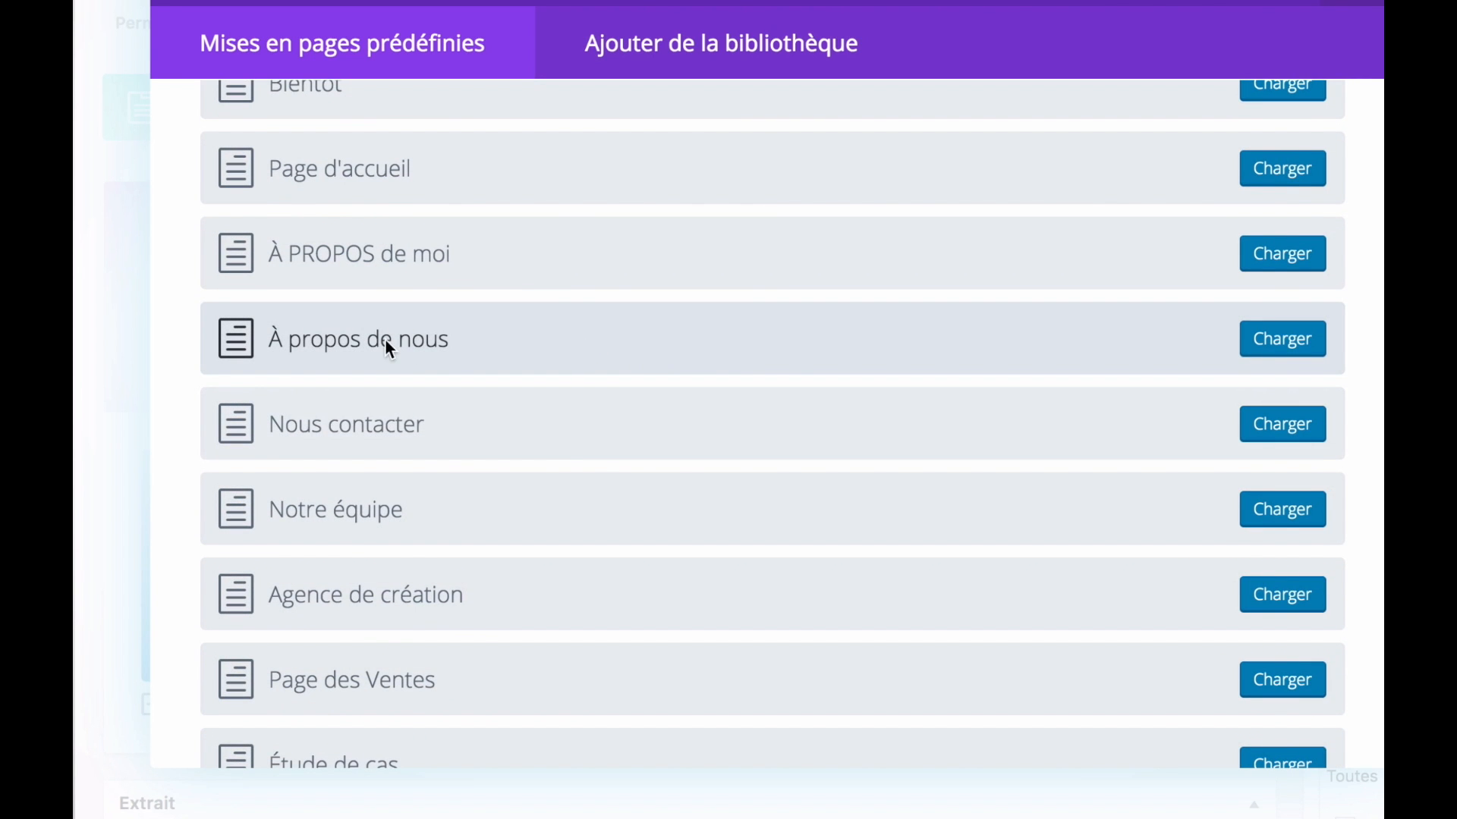
pyautogui.click(1282, 339)
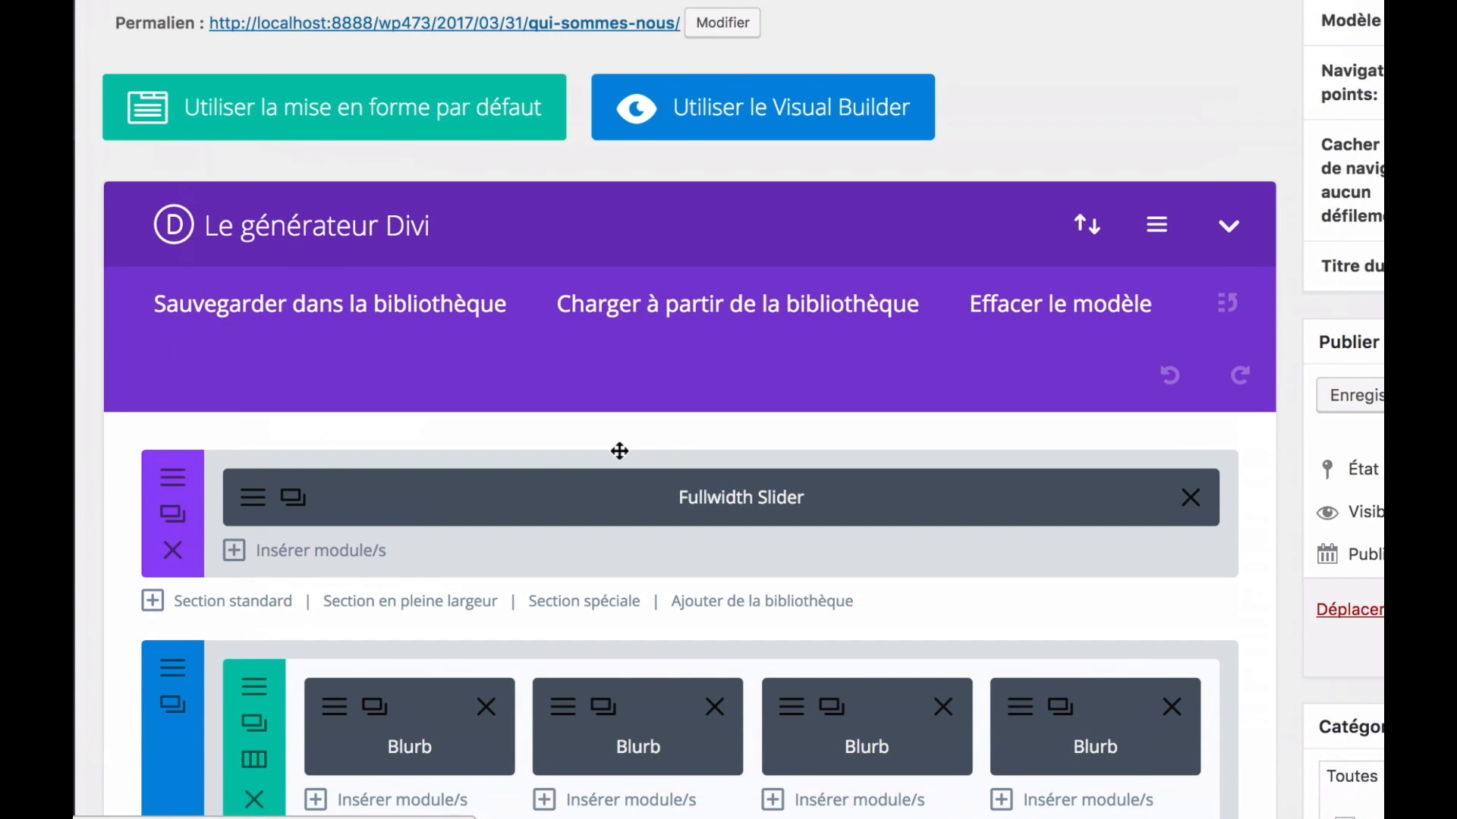
# - Review the loaded layout's sections and save the post as a draft
pyautogui.scroll(-6, 619, 449)
pyautogui.scroll(-7, 620, 315)
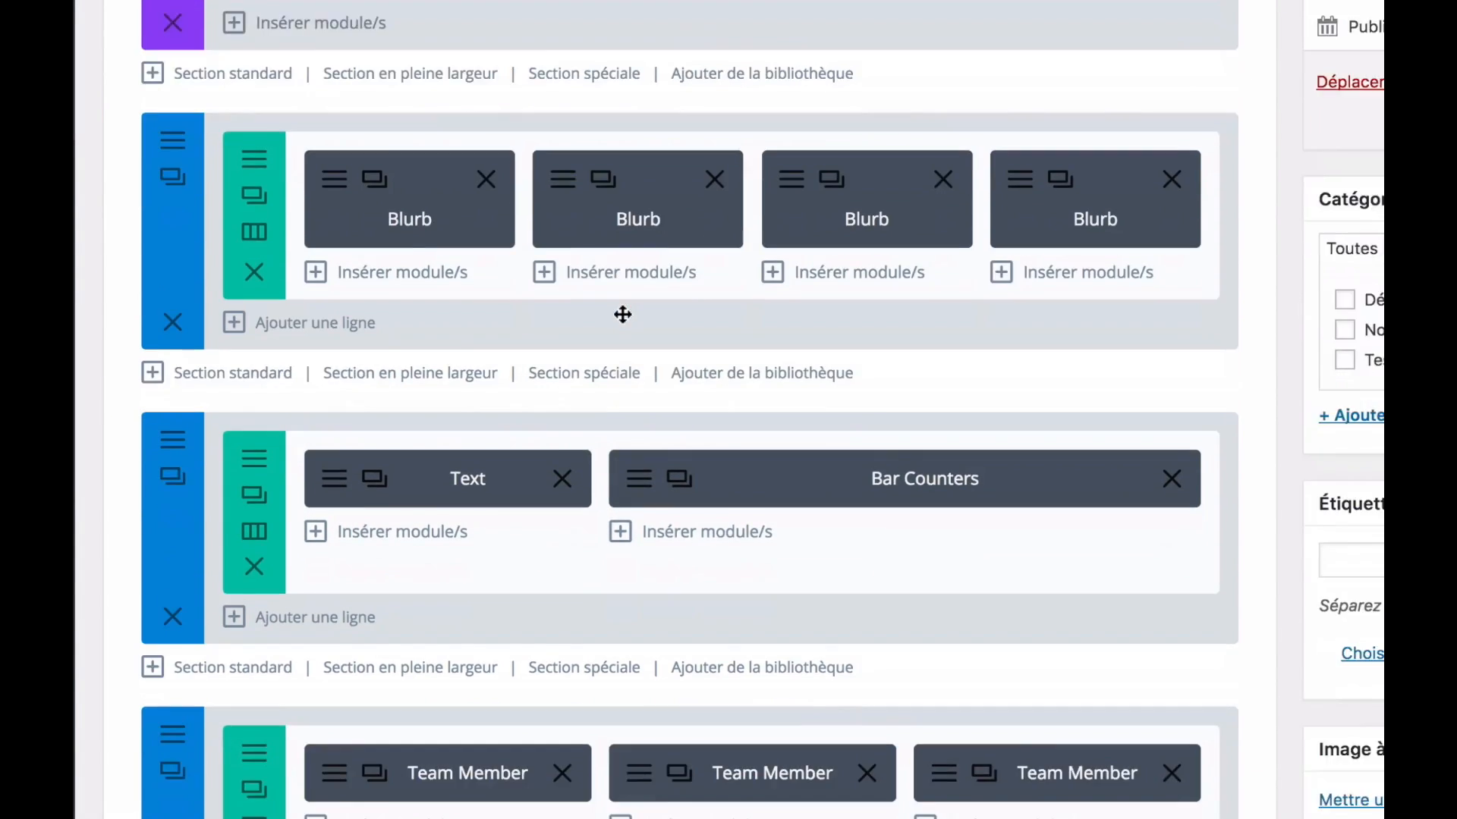
pyautogui.scroll(3, 621, 317)
pyautogui.scroll(1, 622, 315)
pyautogui.scroll(7, 622, 314)
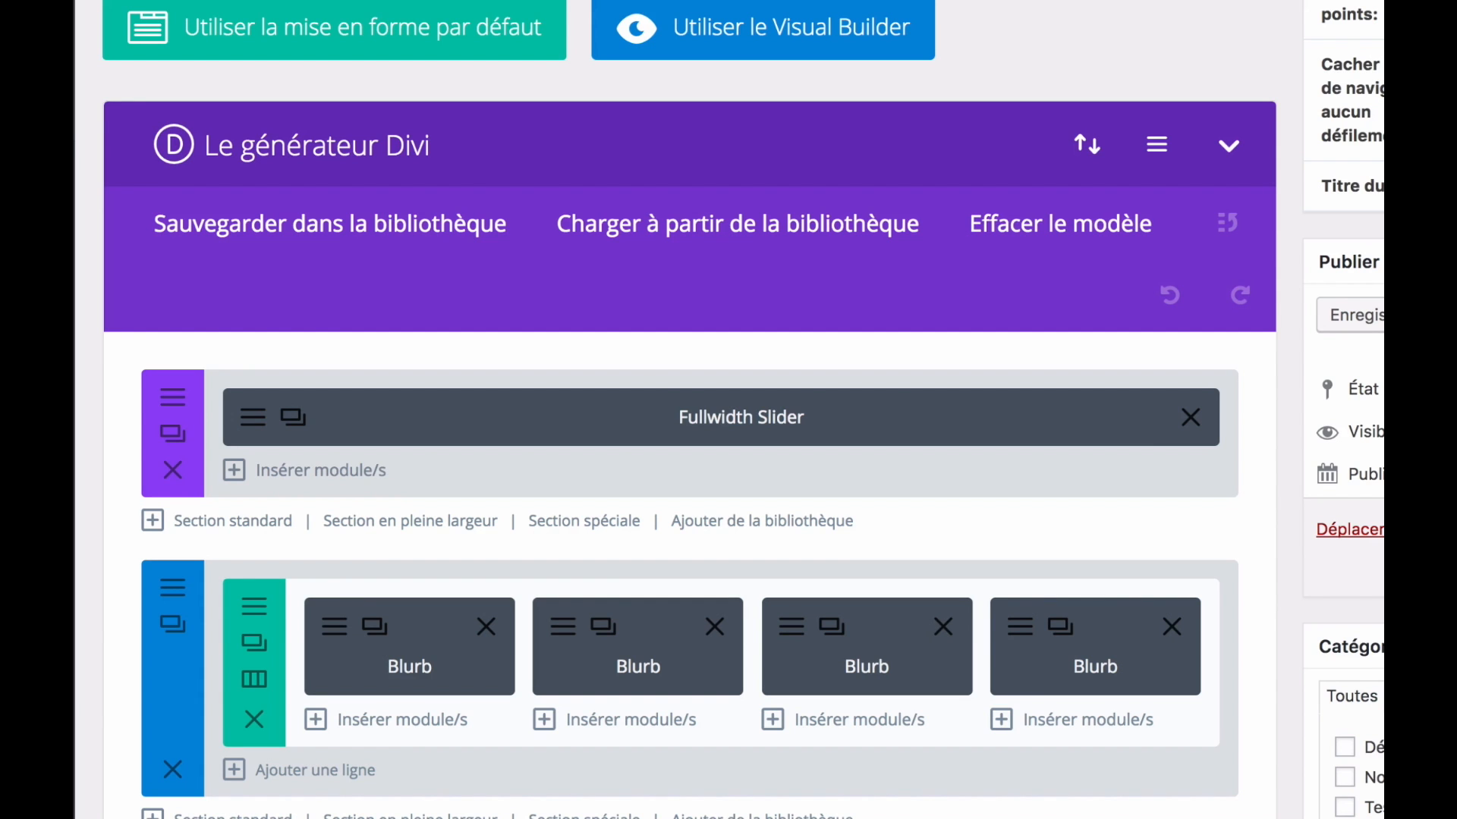
pyautogui.click(1350, 314)
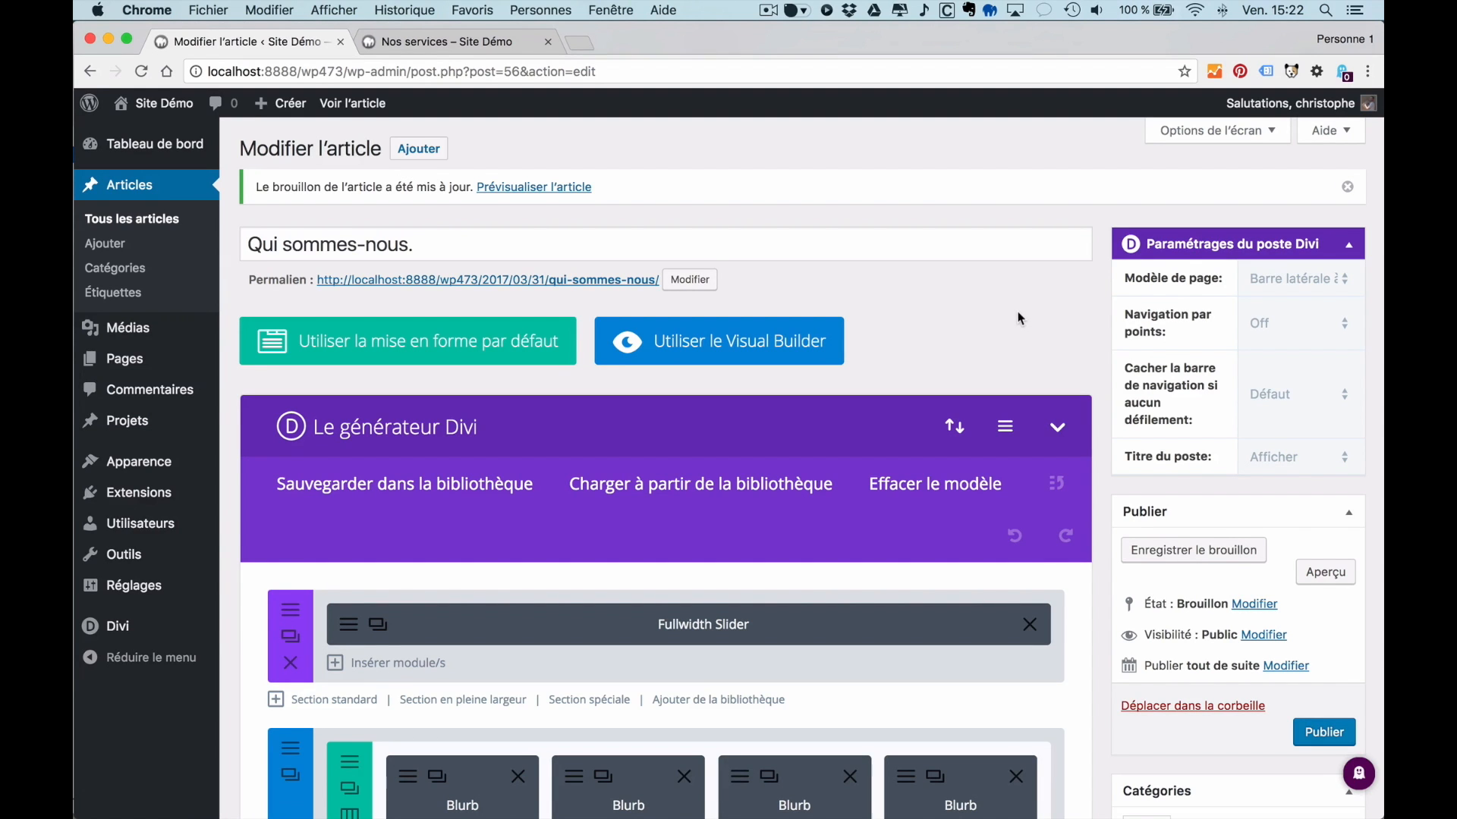
# - Open the draft in the Visual Builder and examine the page from the header slider to the comment form
pyautogui.scroll(-1, 829, 579)
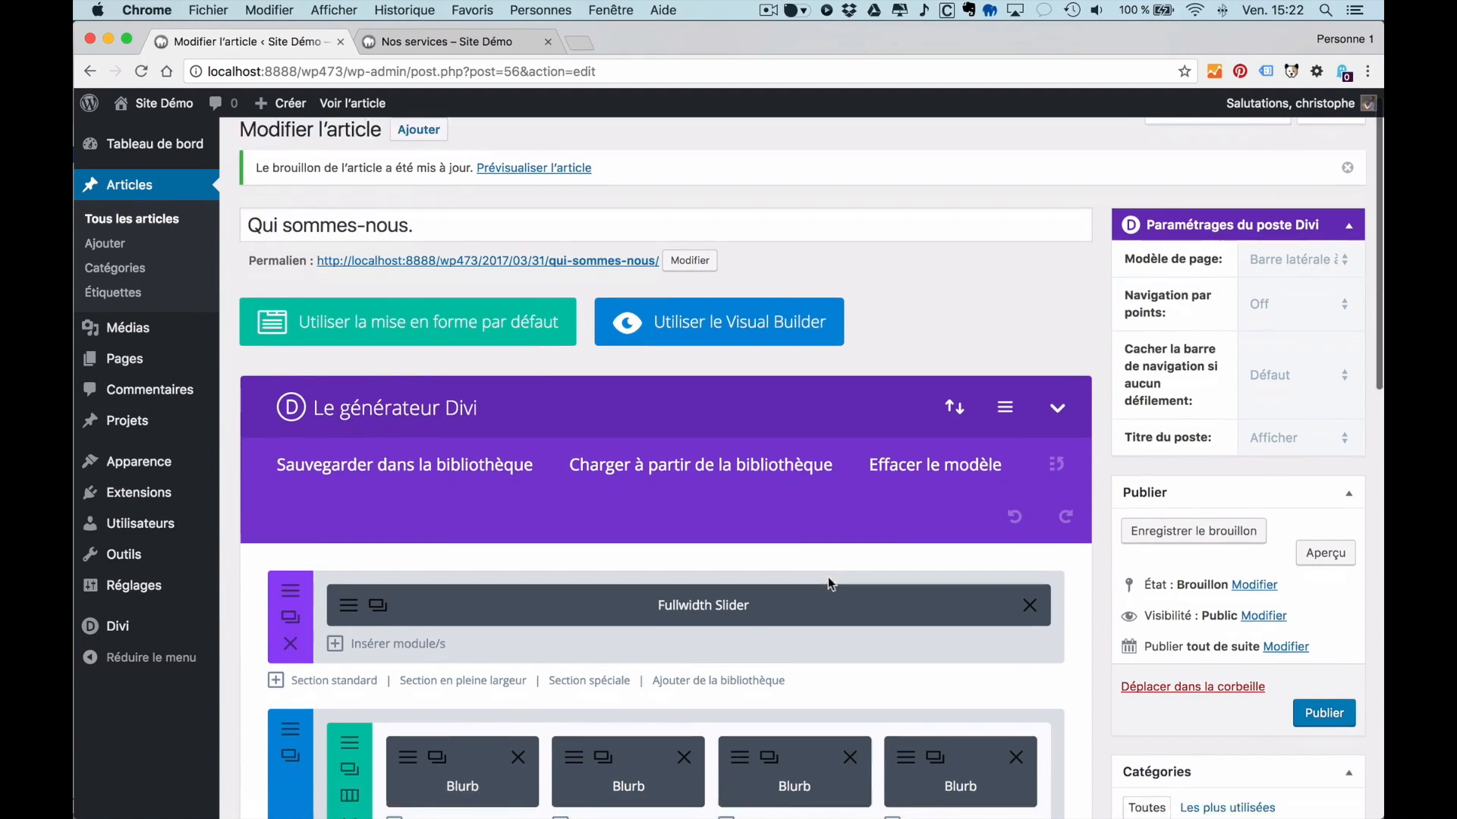
pyautogui.scroll(-6, 827, 576)
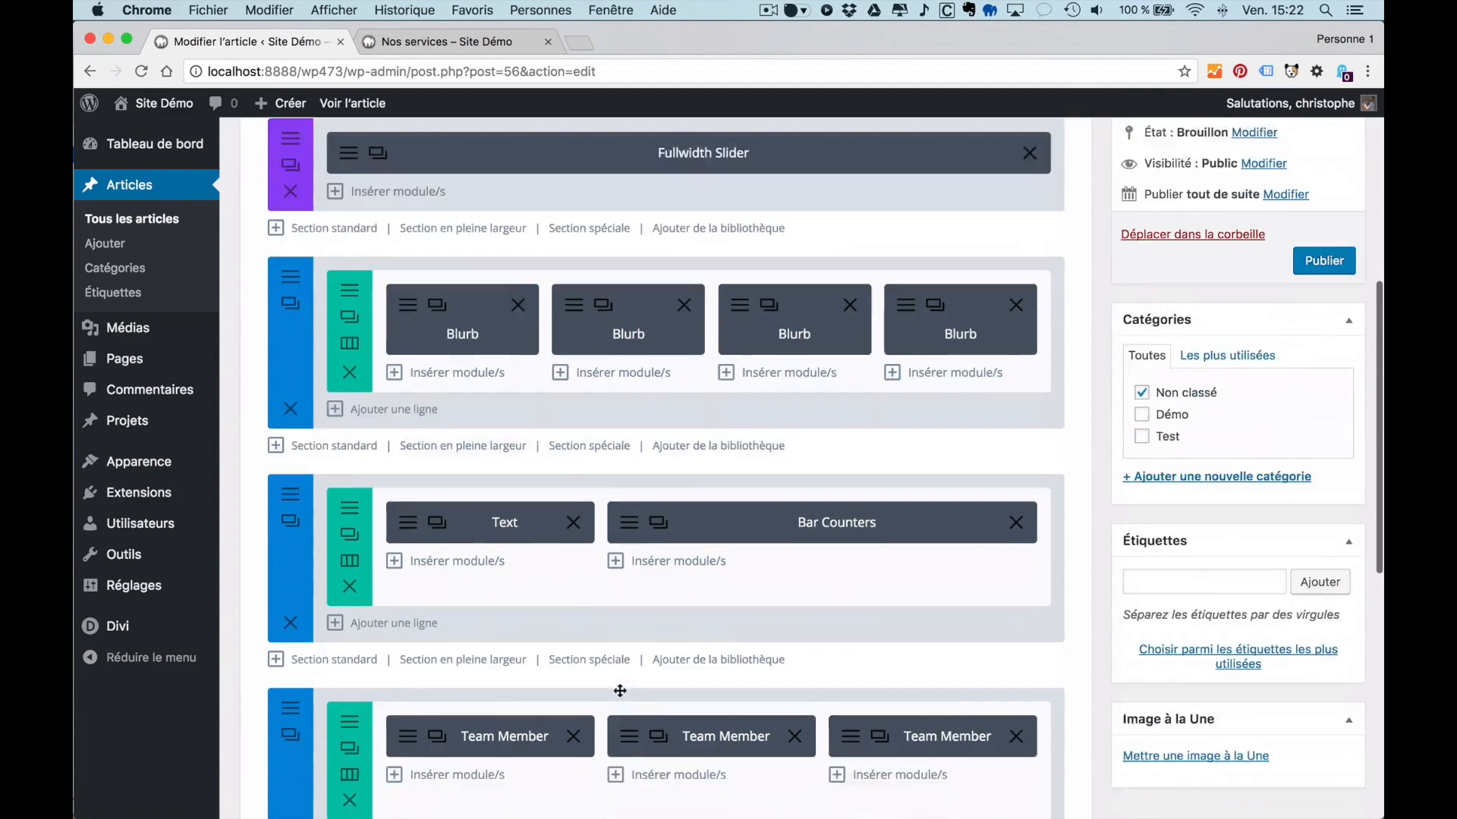
pyautogui.scroll(7, 618, 690)
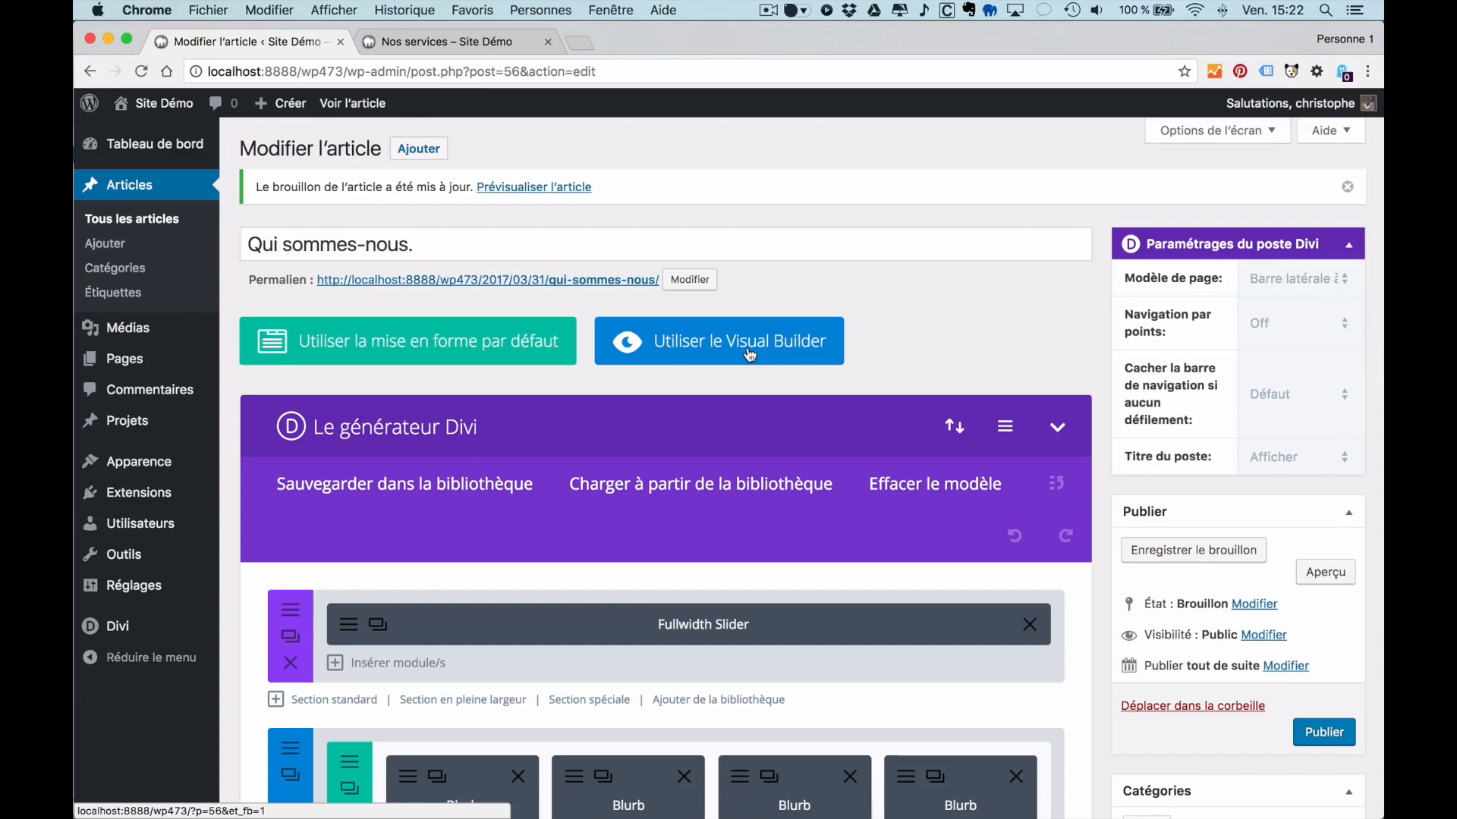
pyautogui.click(750, 355)
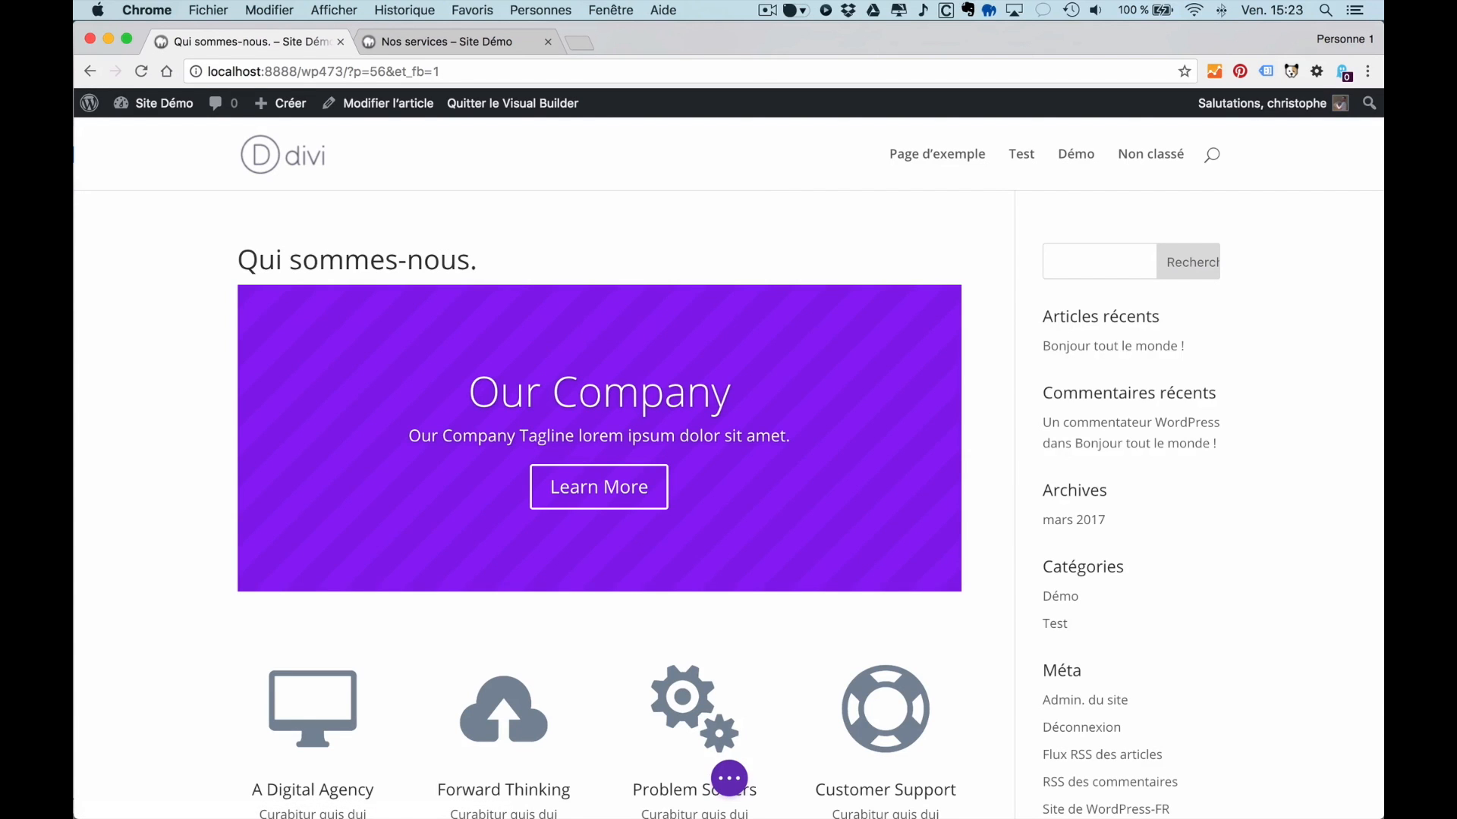
pyautogui.scroll(-20, 143, 395)
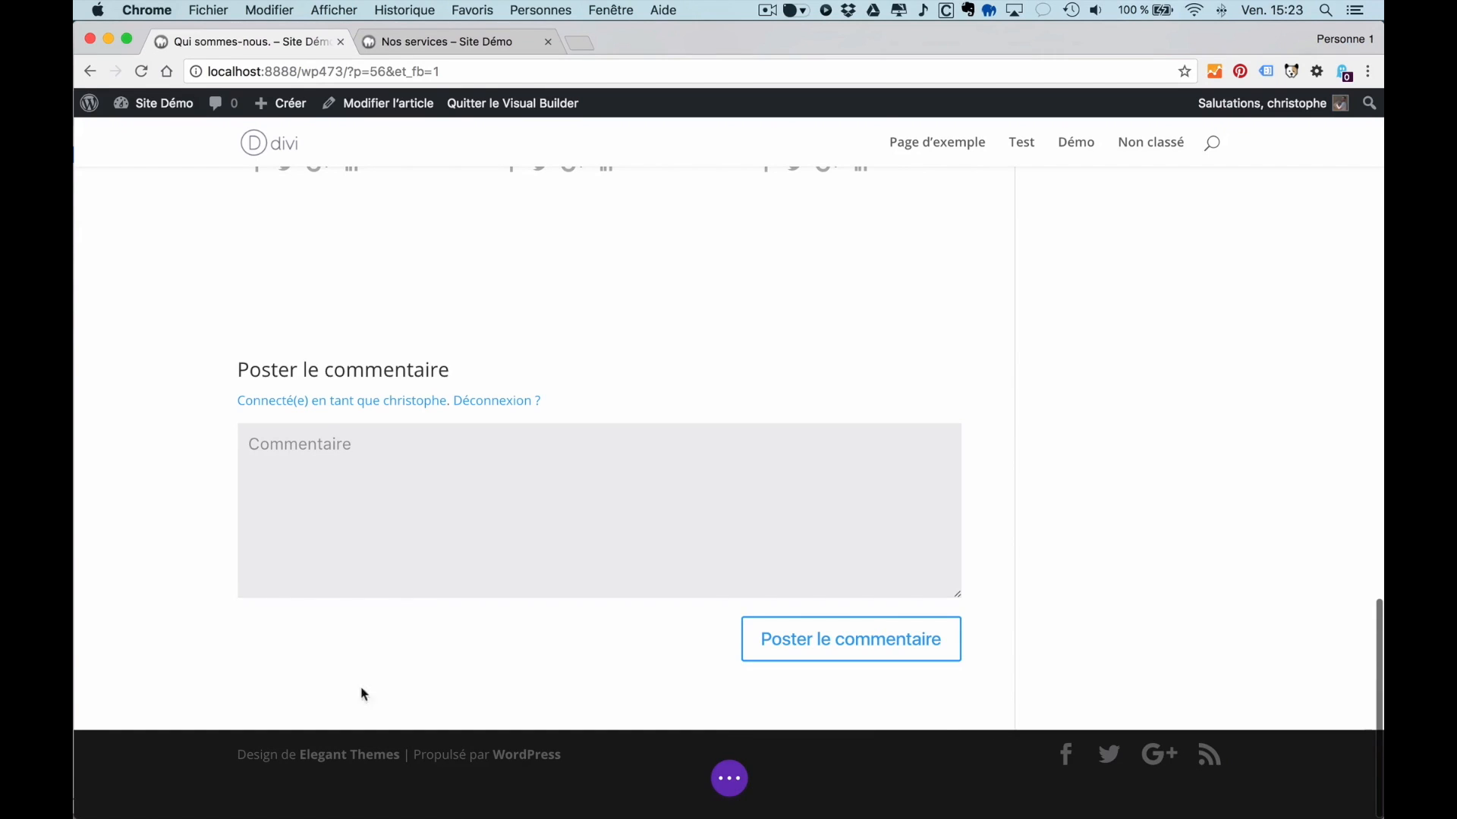
pyautogui.scroll(20, 365, 695)
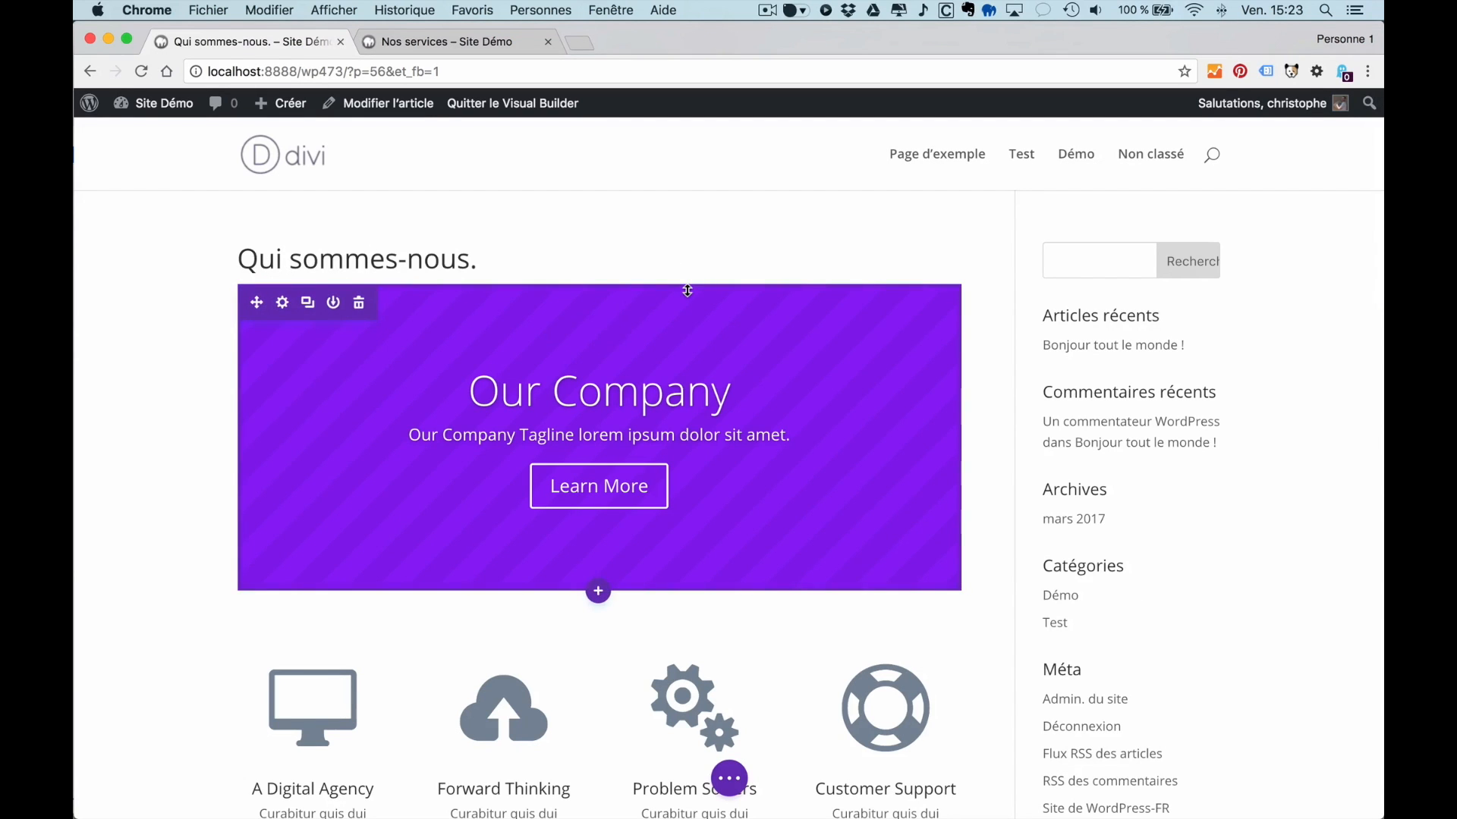
pyautogui.scroll(-10, 687, 291)
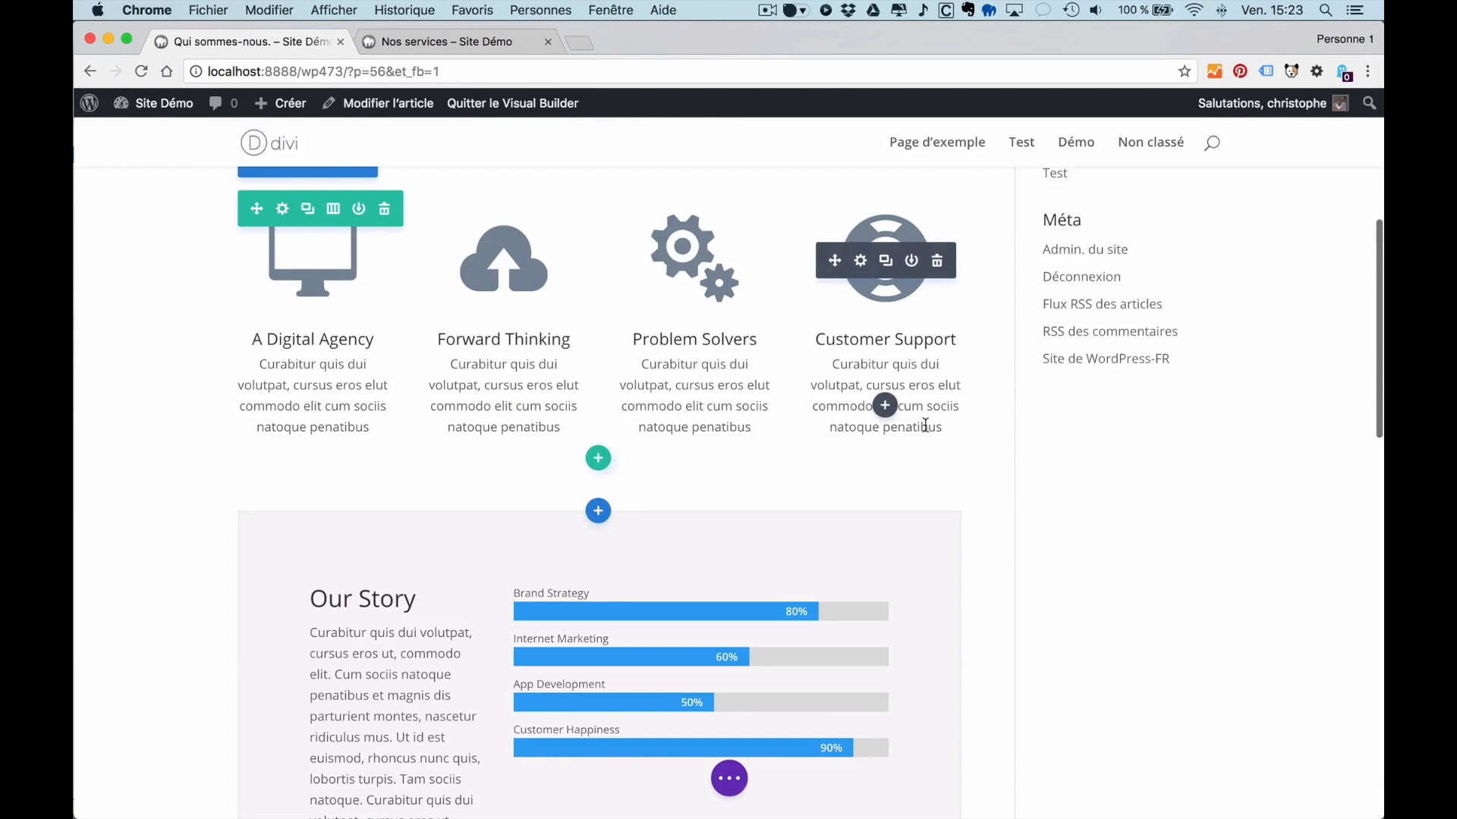
pyautogui.scroll(-8, 925, 425)
pyautogui.scroll(15, 250, 516)
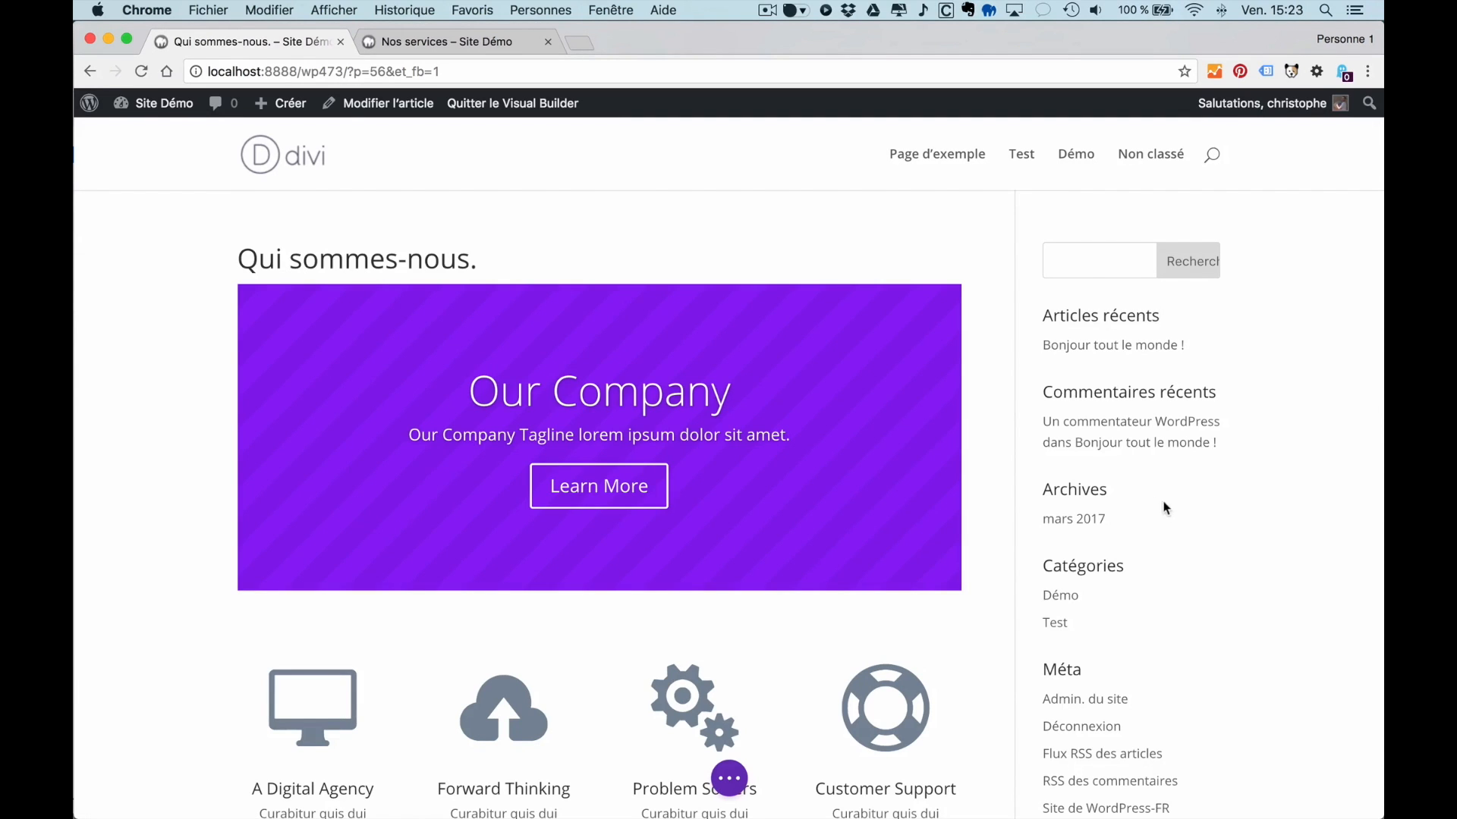
# - Return to editing the post and set its Divi page template (Modèle de page) to Pleine largeur
pyautogui.click(375, 106)
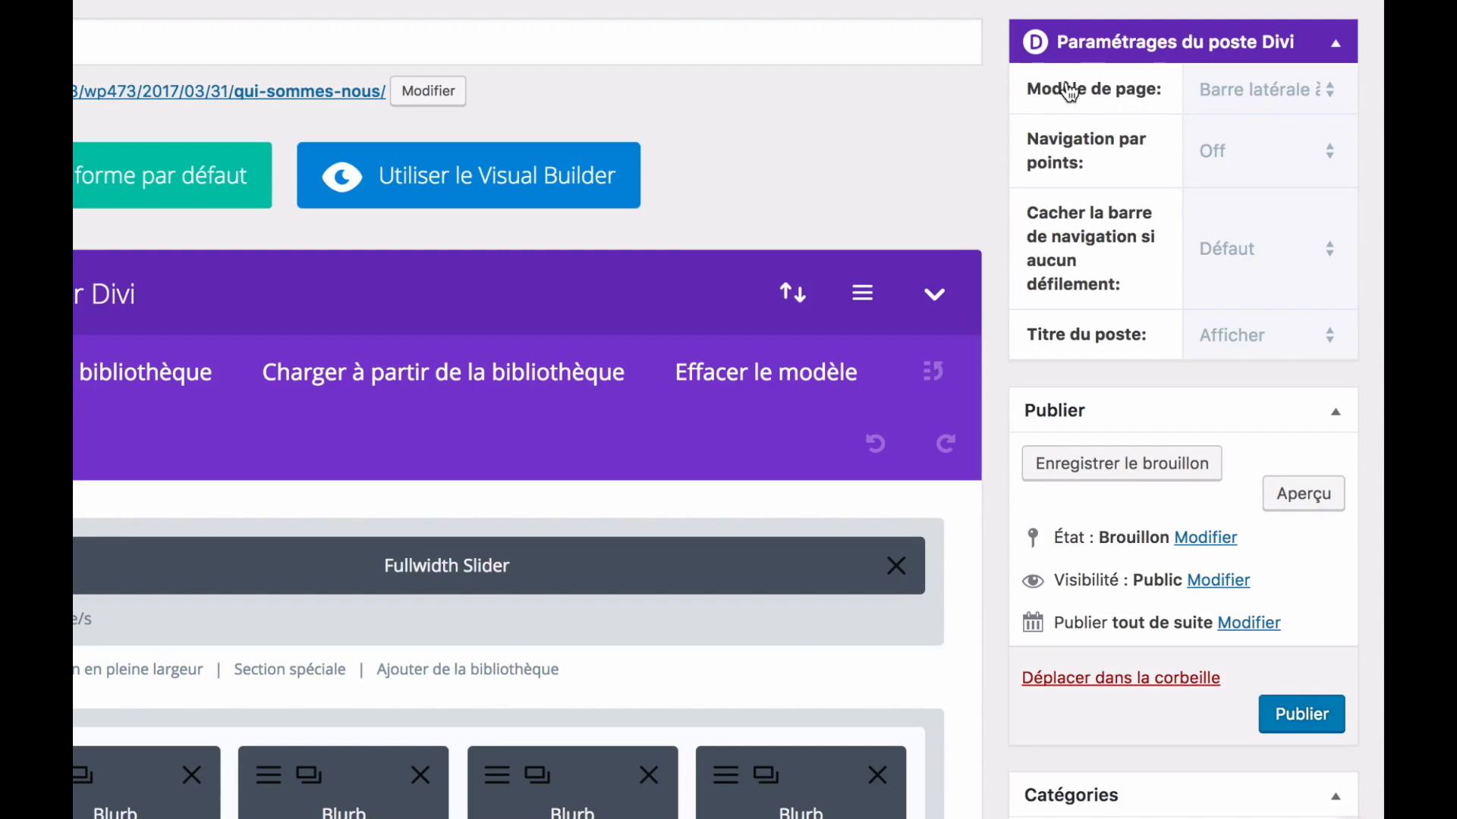
pyautogui.click(1262, 89)
pyautogui.click(1266, 139)
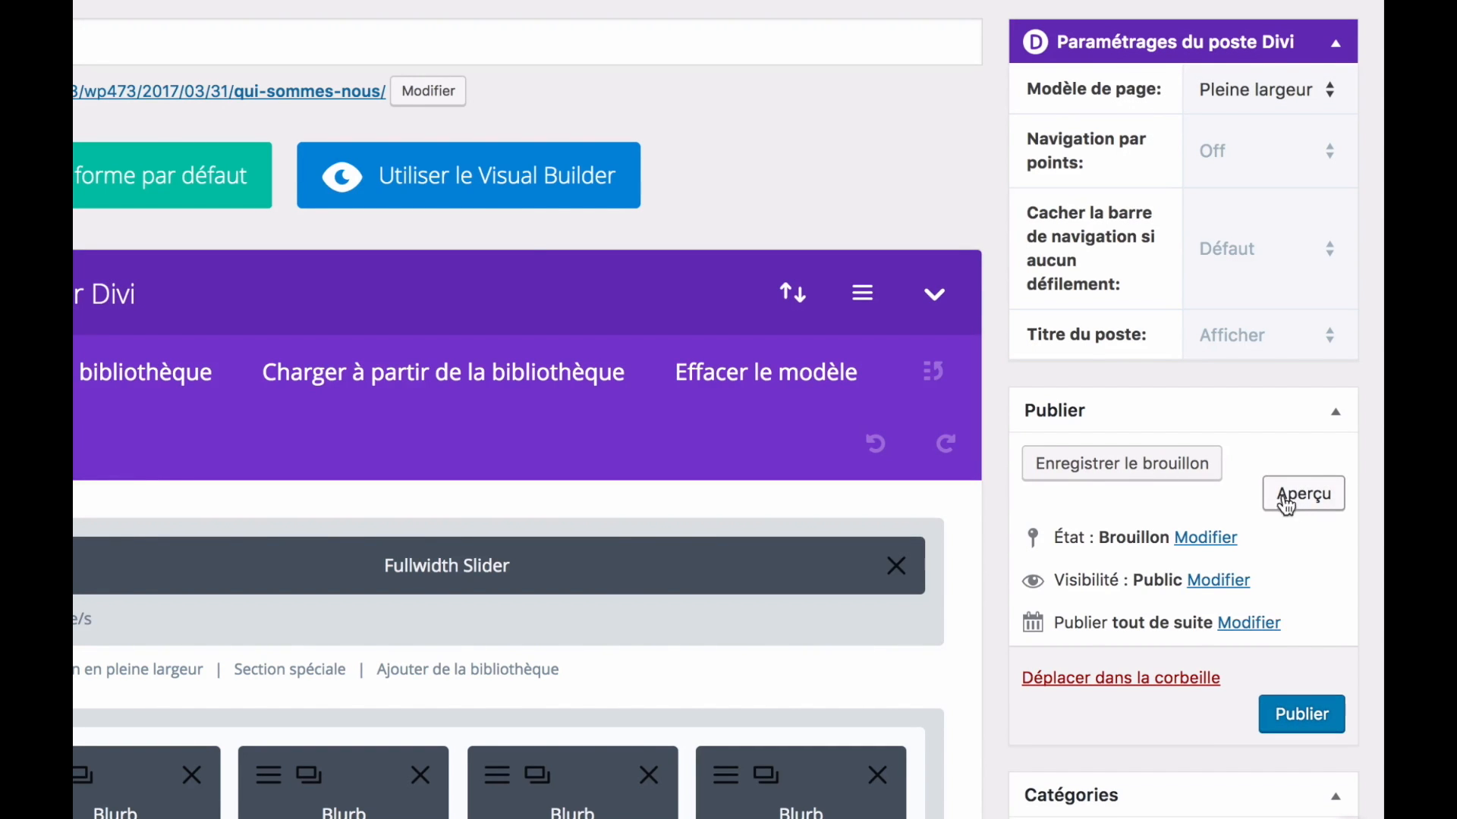
# - Reopen the post in the Visual Builder and examine the full-width layout, its slider heading and the post title
pyautogui.click(482, 194)
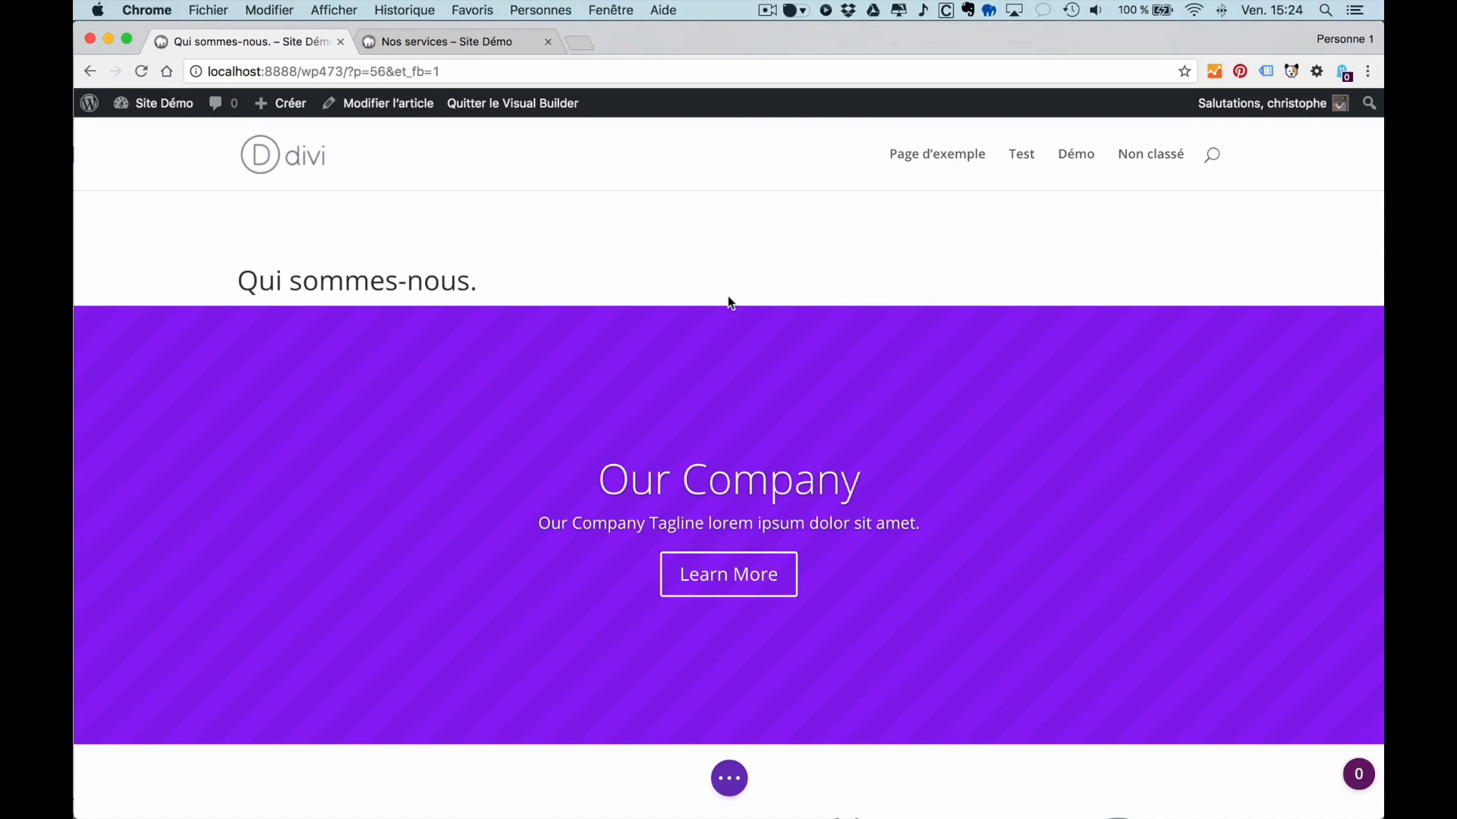
pyautogui.scroll(-3, 512, 434)
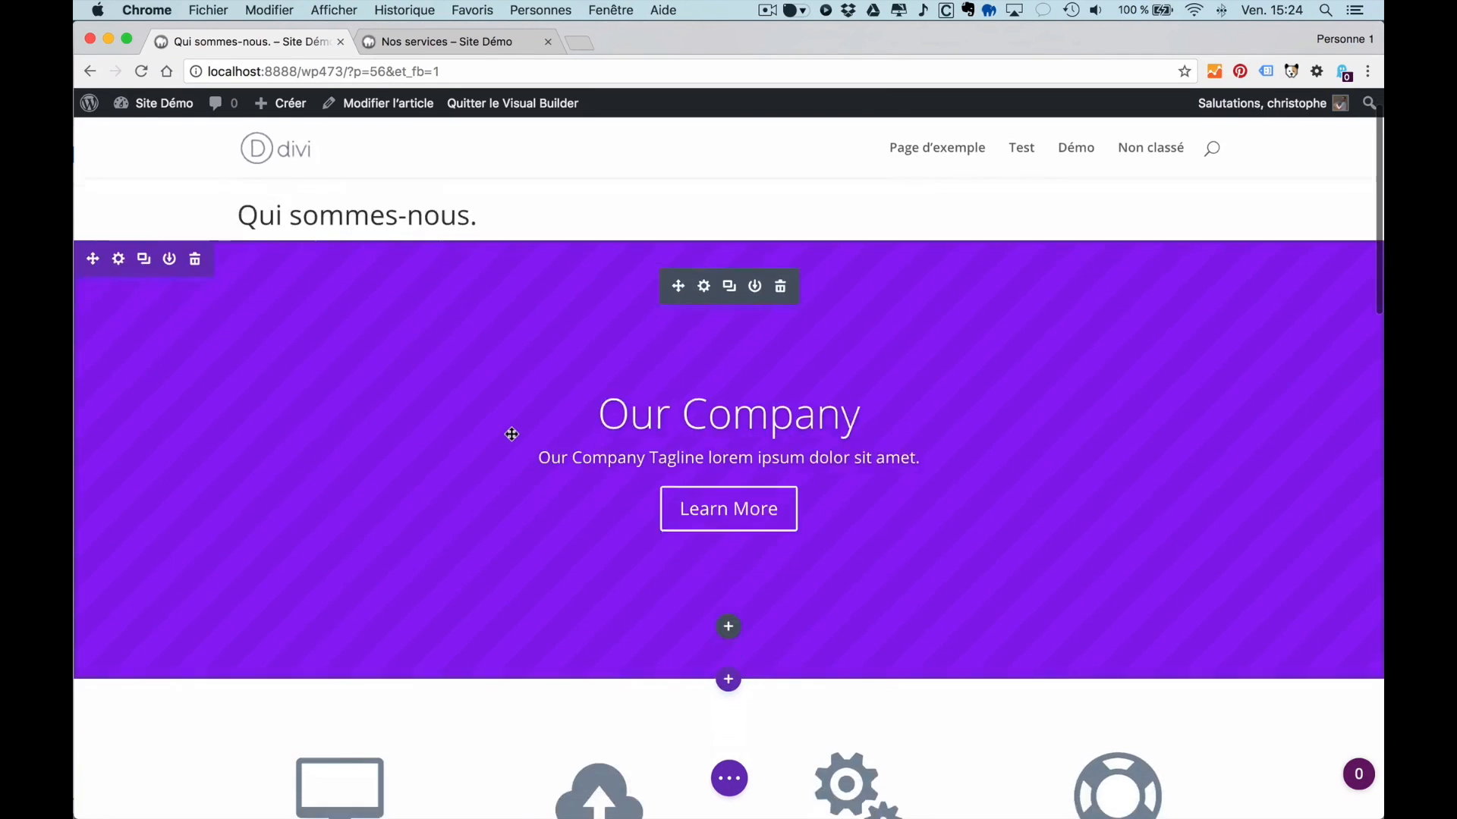
pyautogui.scroll(-5, 512, 434)
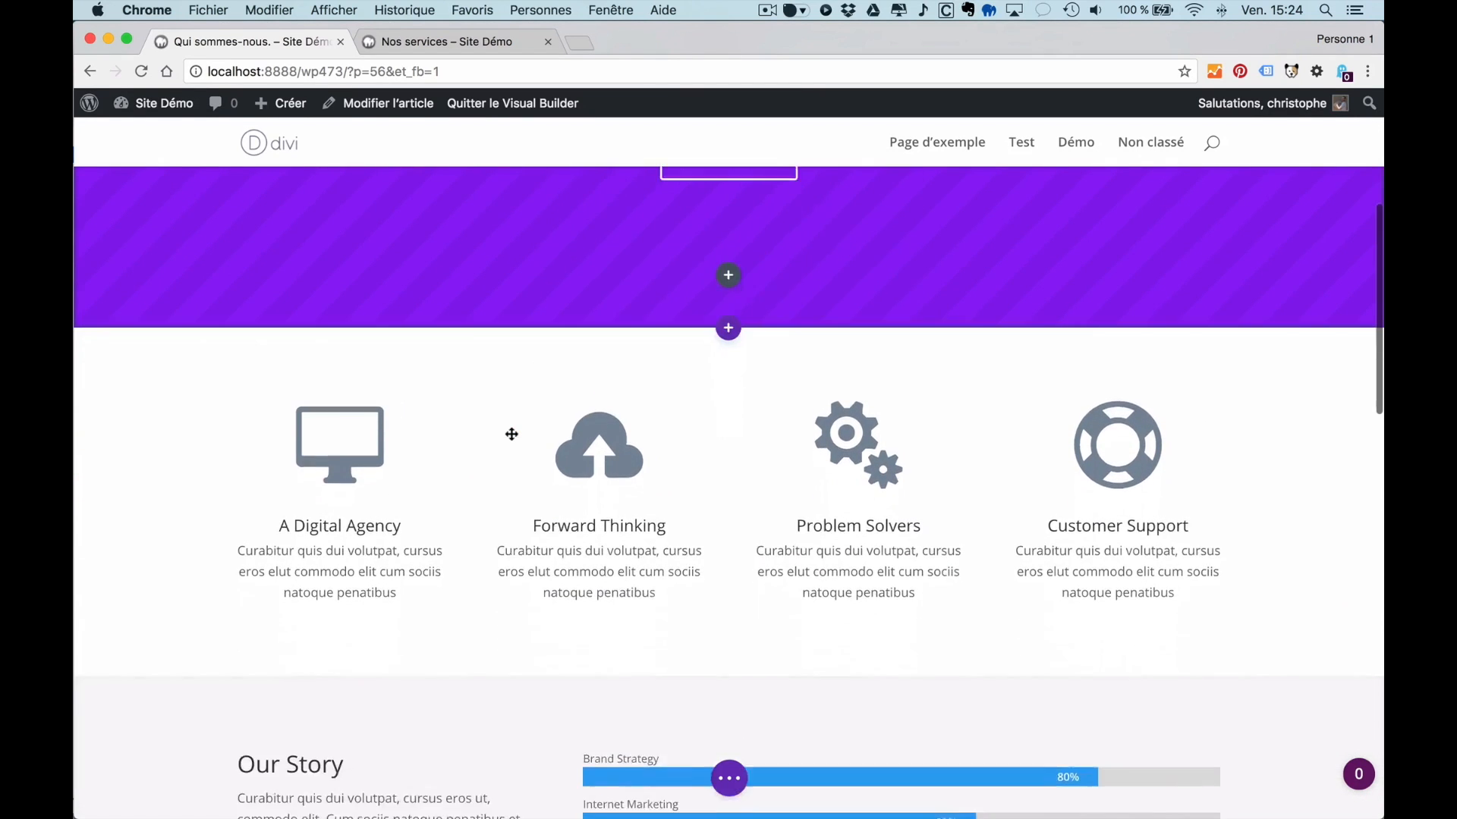
pyautogui.scroll(8, 512, 434)
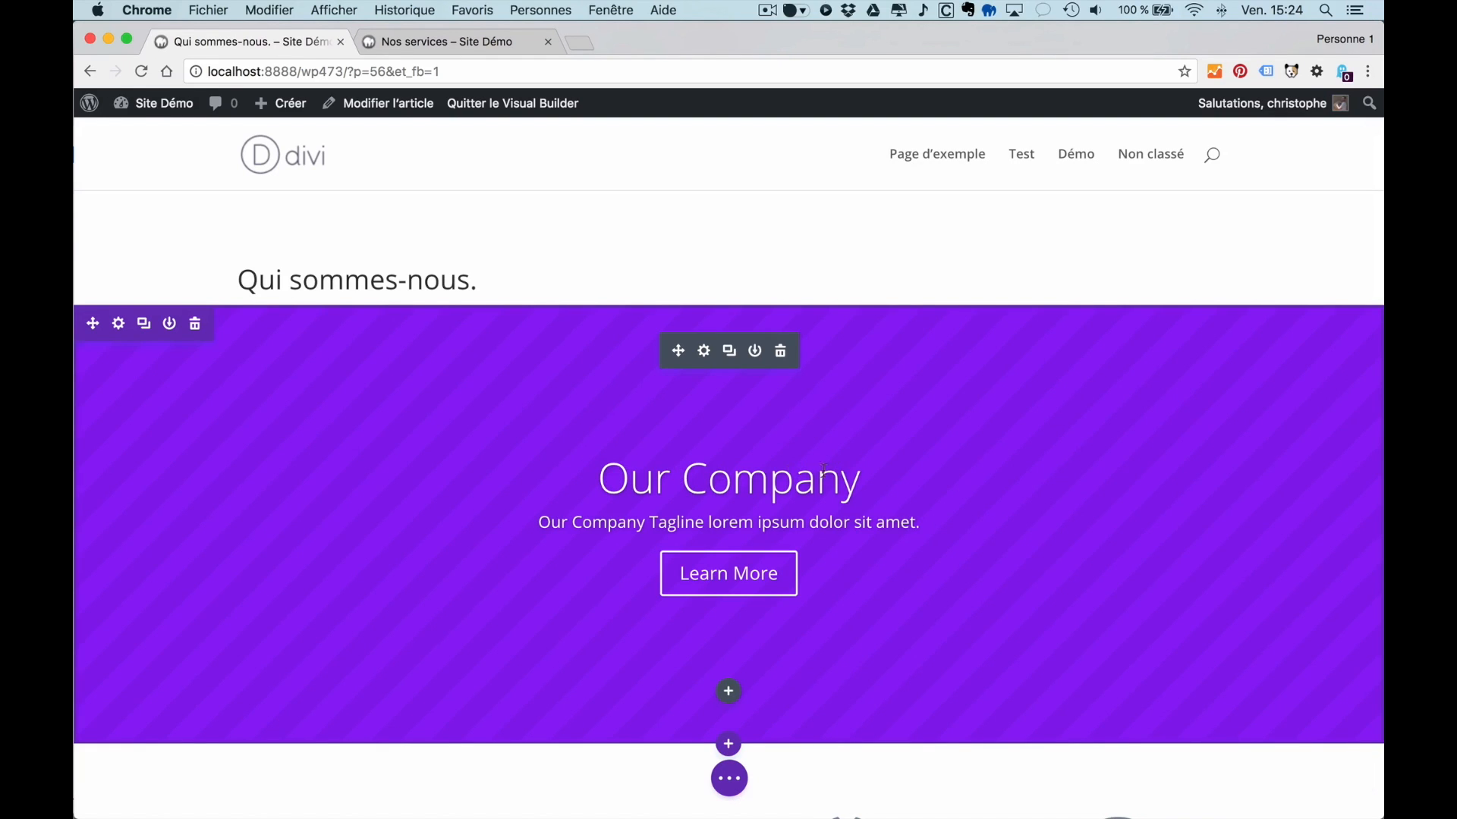
pyautogui.moveTo(598, 477); pyautogui.dragTo(860, 480)
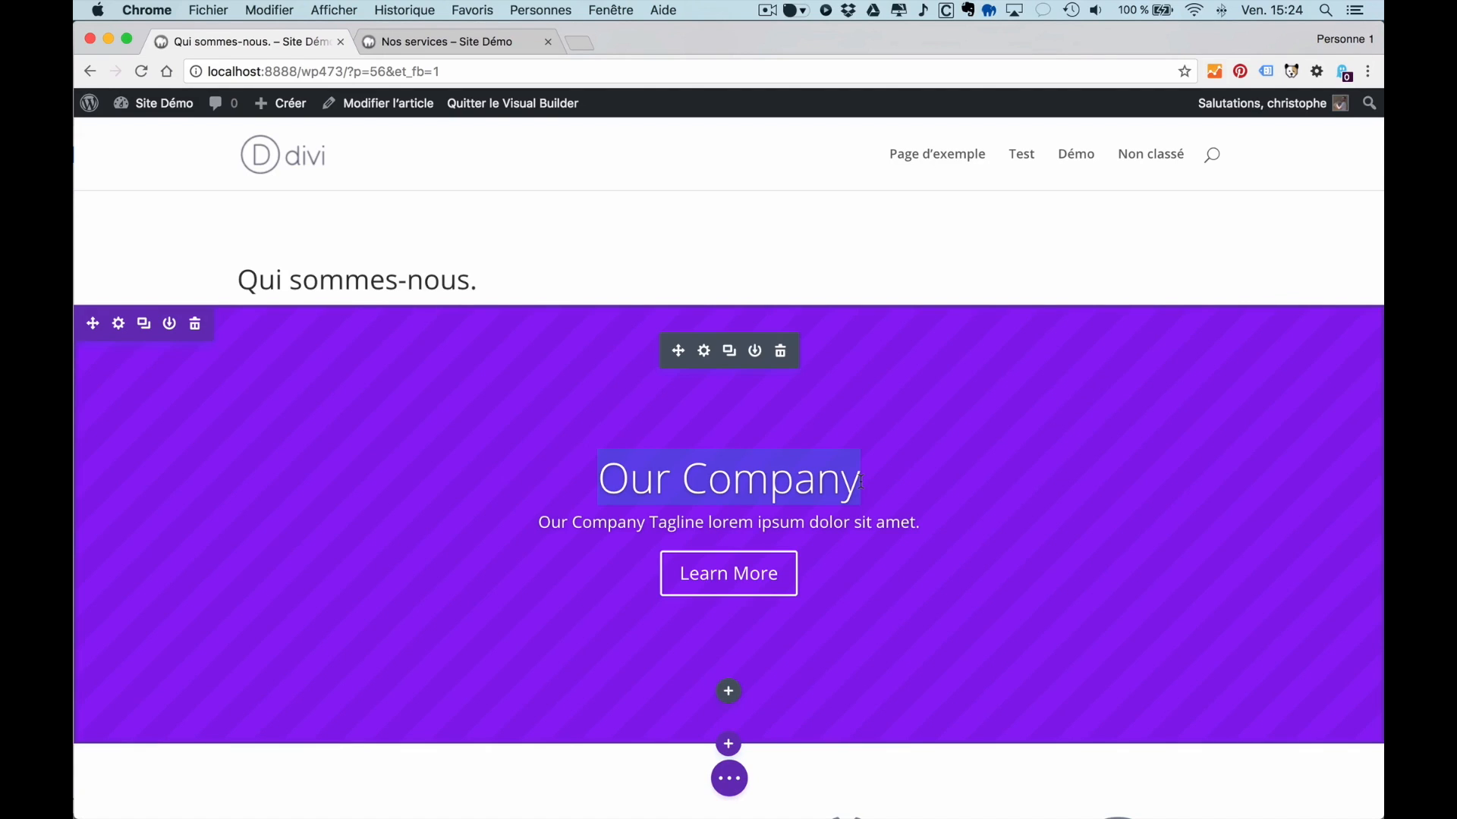
pyautogui.click(444, 285)
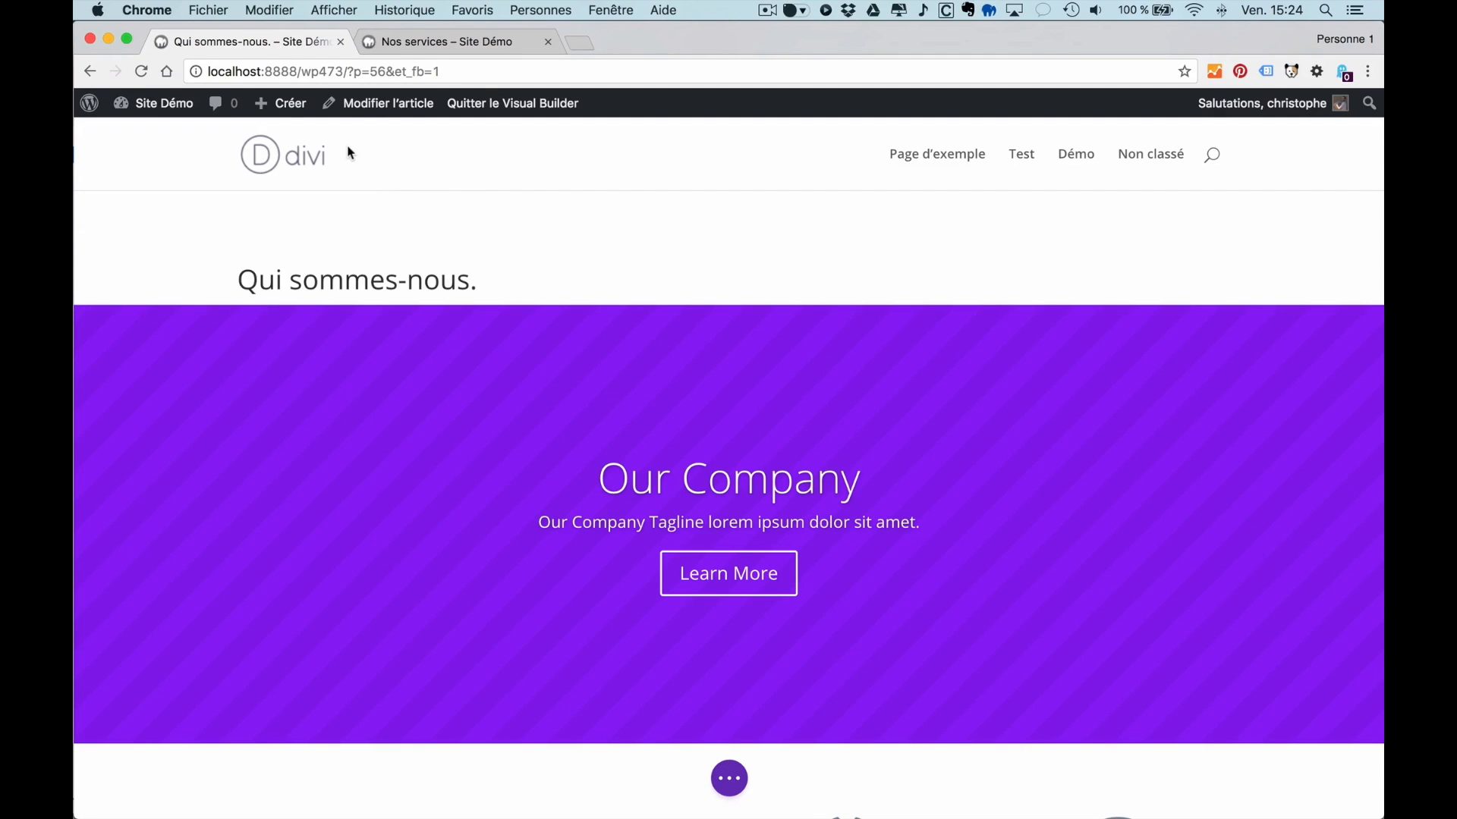
# - Return to editing the post, set Titre du poste to Masquer, and save the draft
pyautogui.click(365, 108)
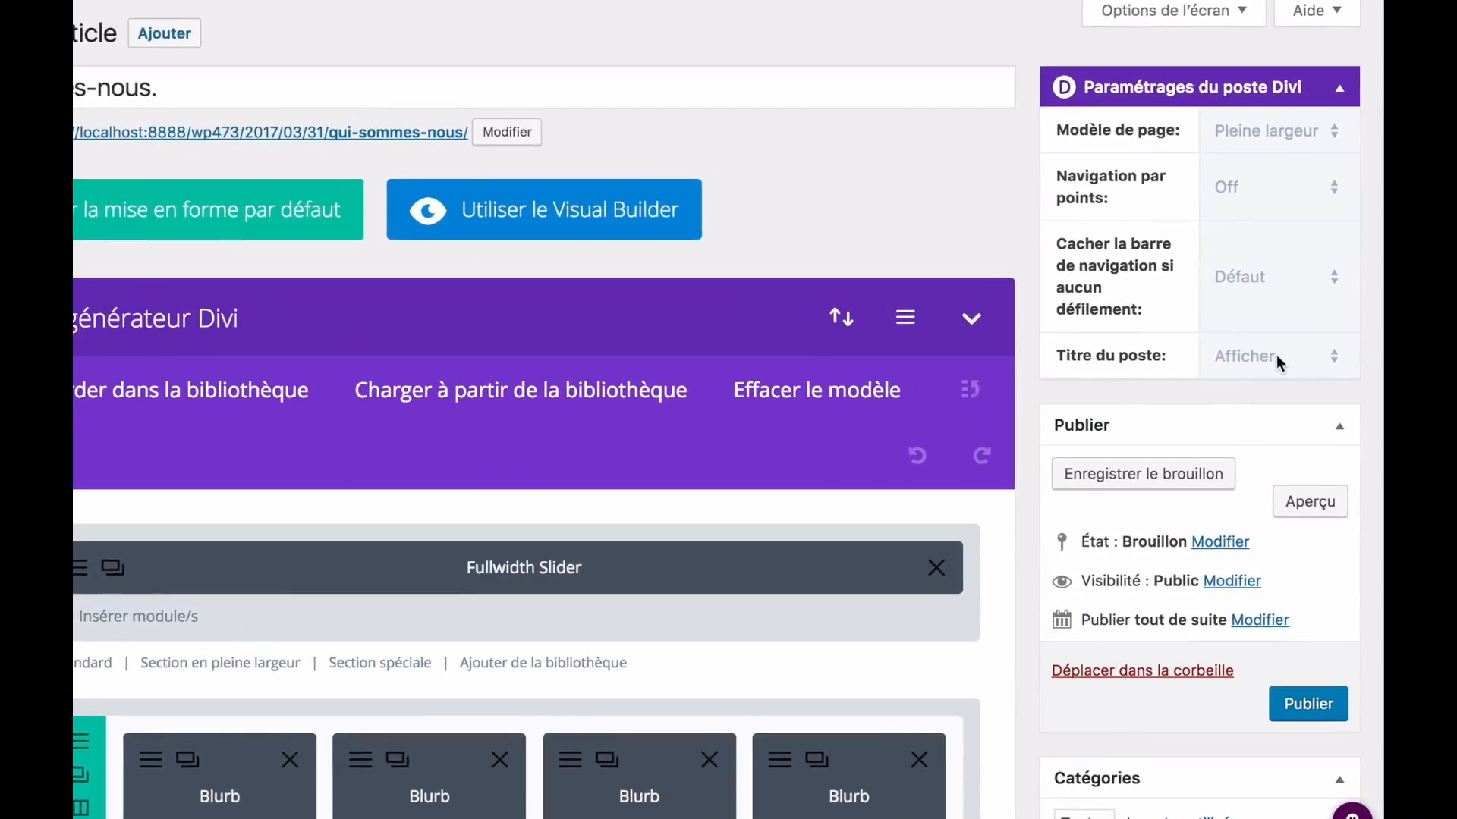
pyautogui.click(1278, 358)
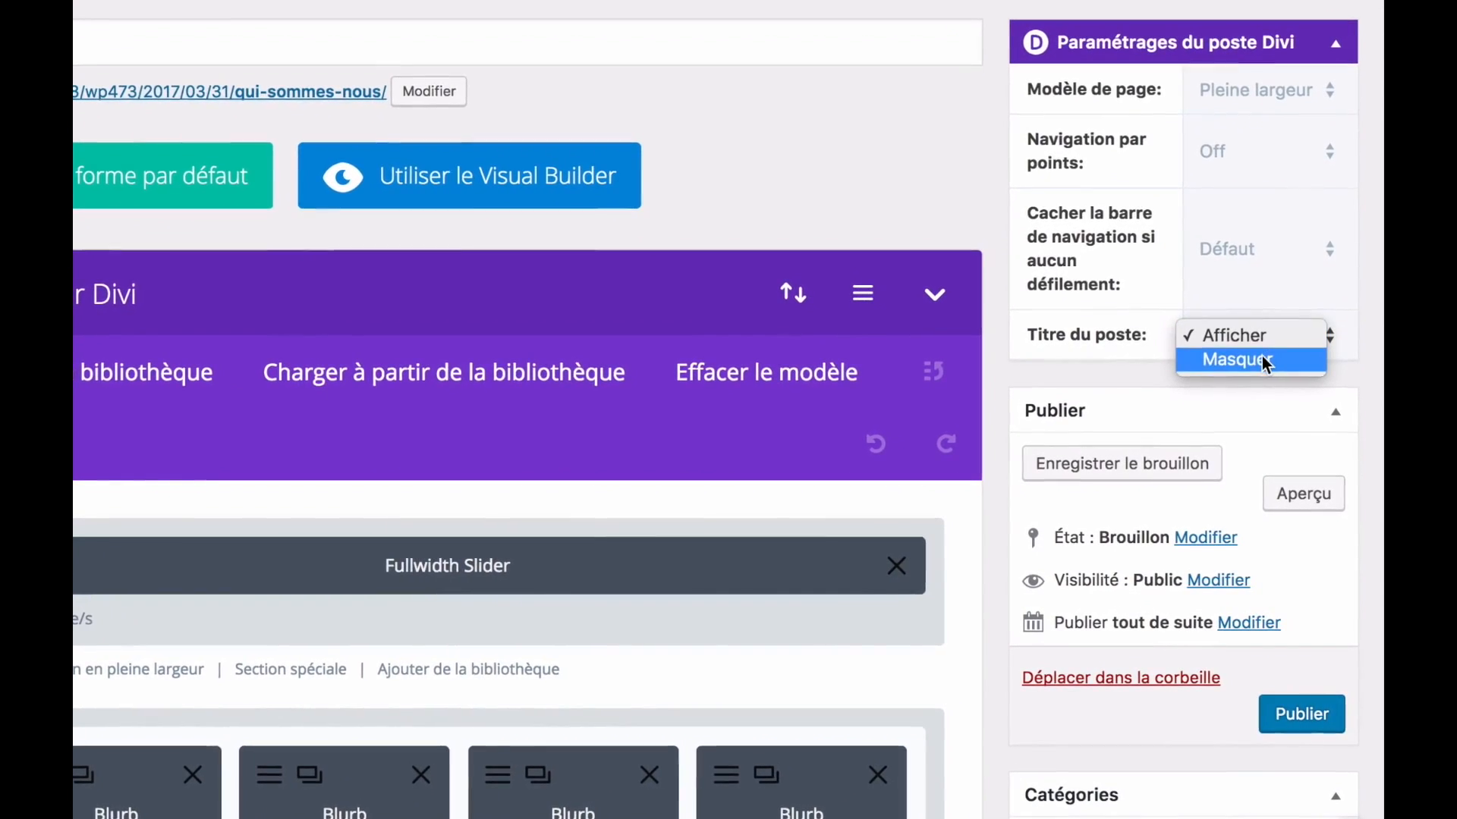
pyautogui.click(1231, 360)
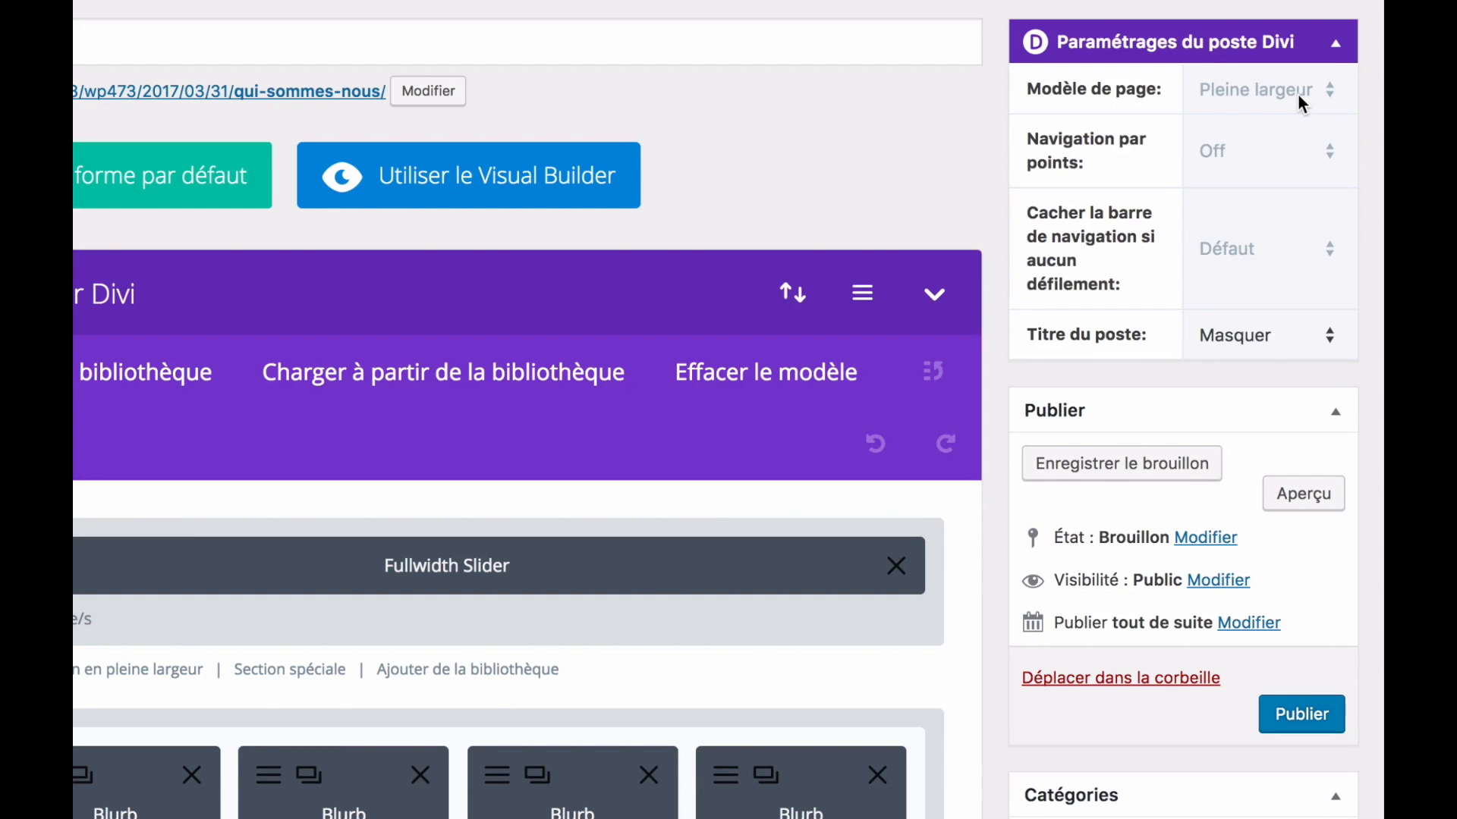
pyautogui.click(1152, 466)
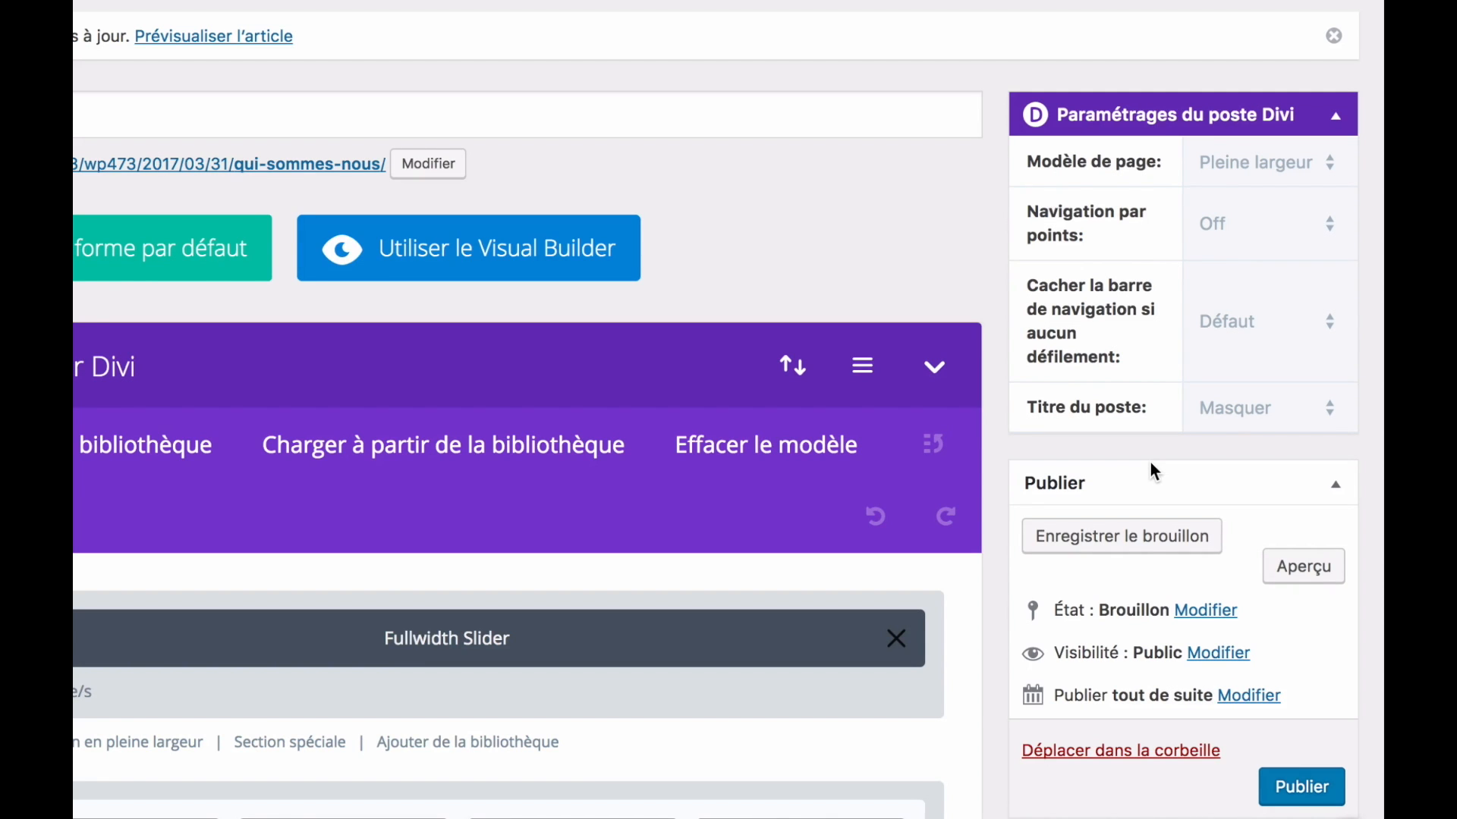
# - Reopen the post in the Visual Builder and examine the whole page with its title hidden, from the header slider to the comment form
pyautogui.click(476, 257)
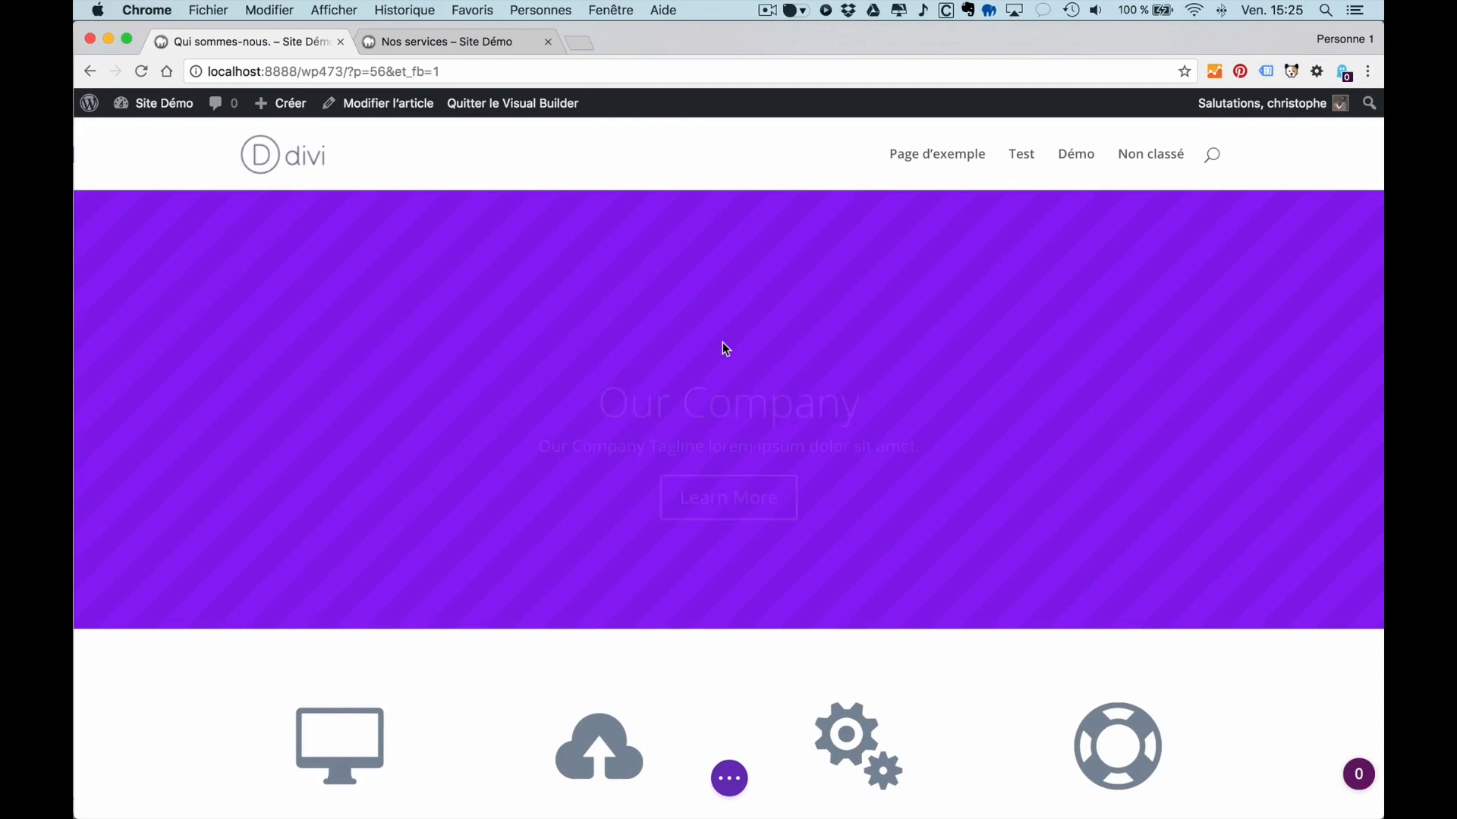
pyautogui.moveTo(314, 300)
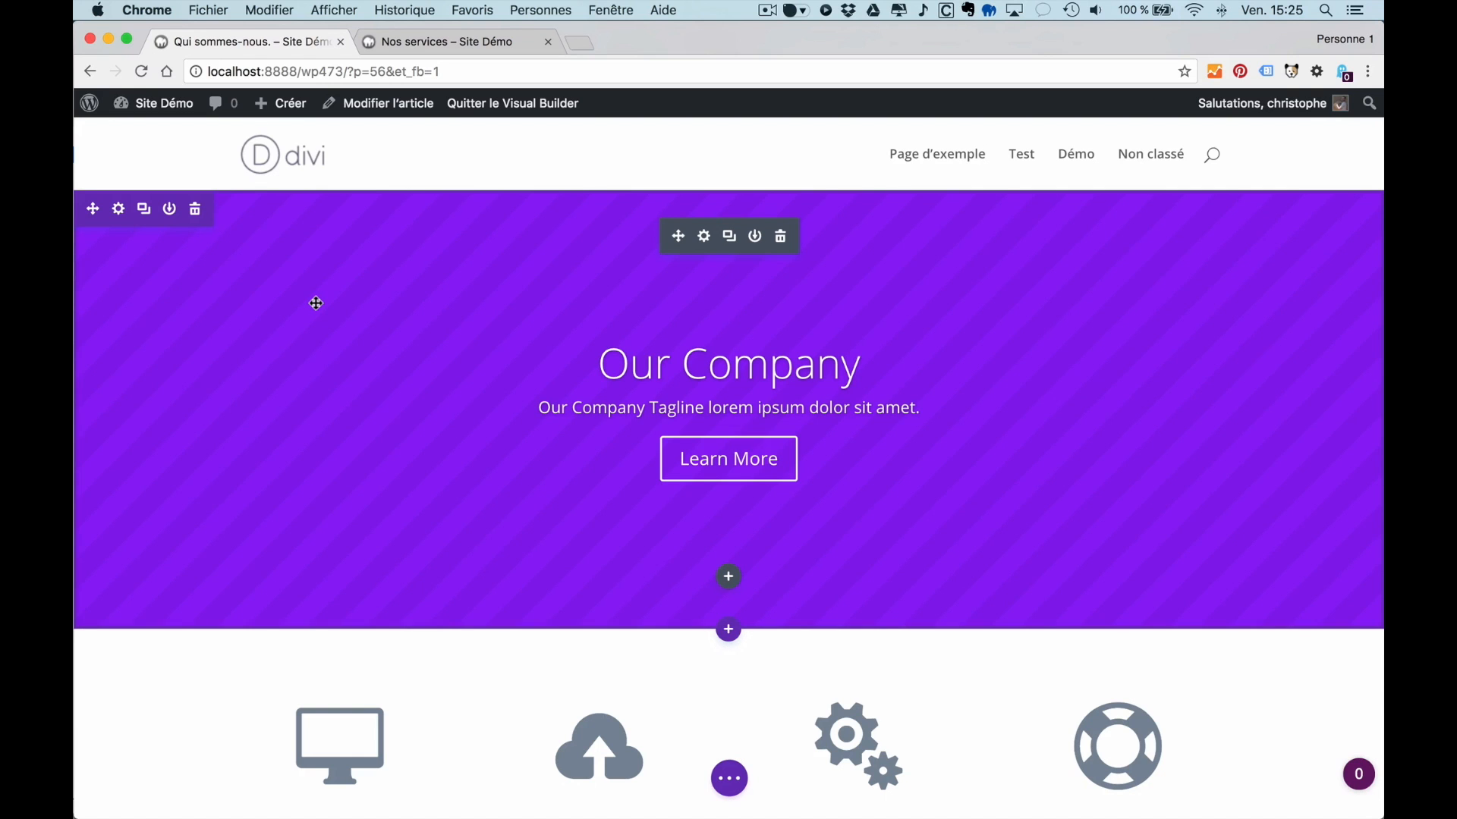
pyautogui.scroll(-1, 302, 482)
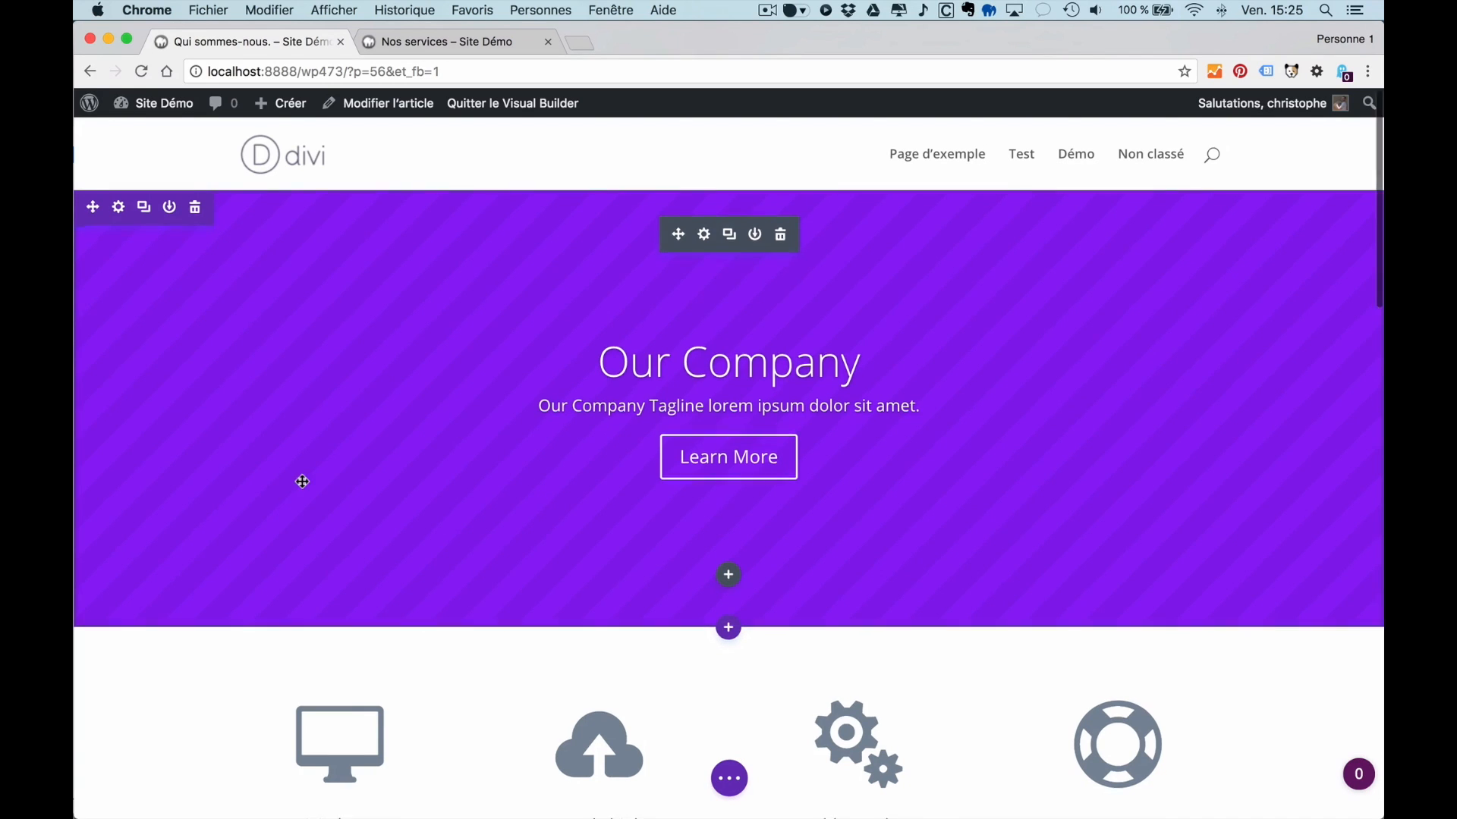
pyautogui.scroll(-4, 302, 482)
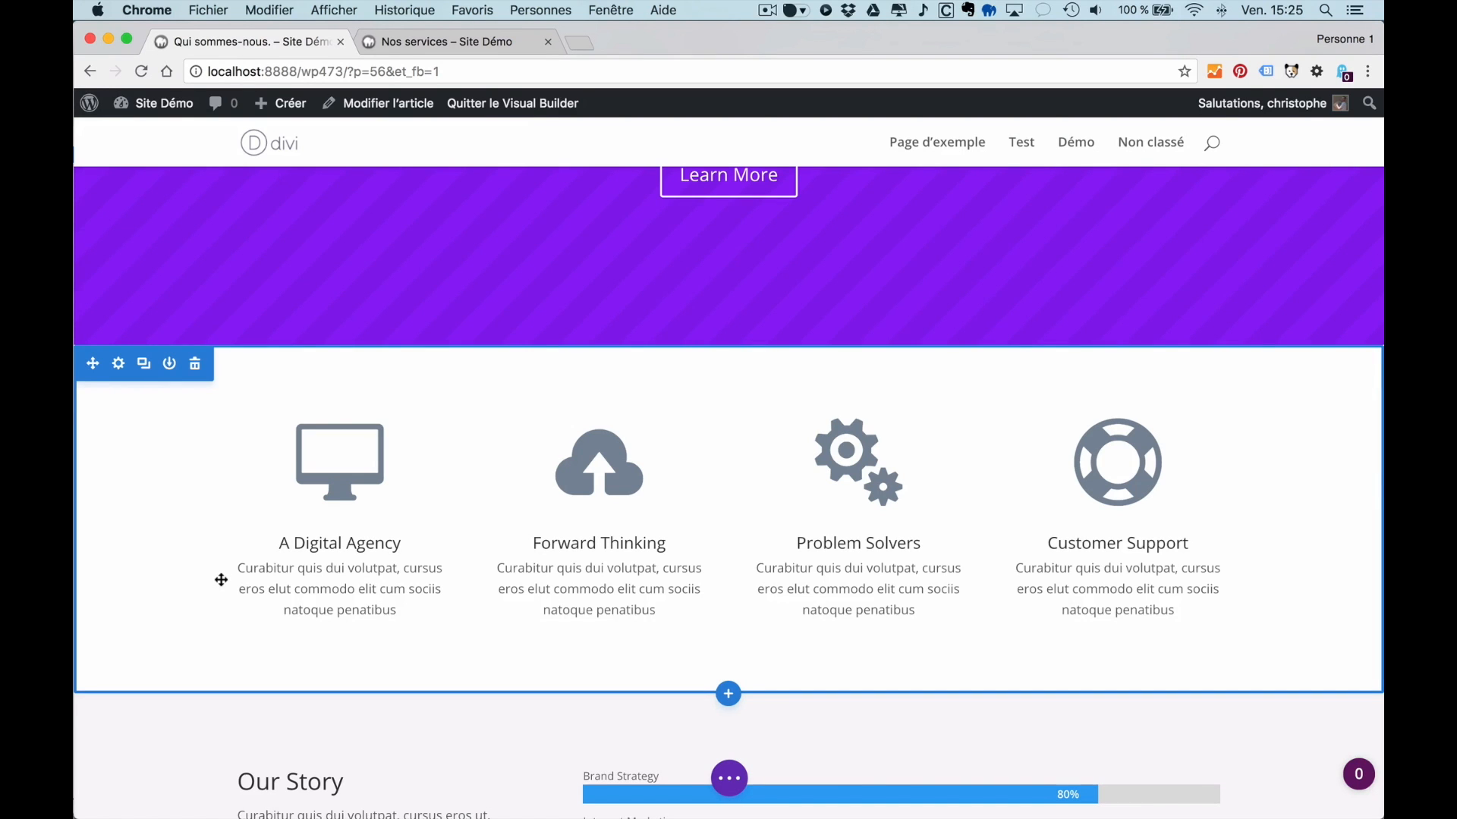
pyautogui.scroll(4, 156, 415)
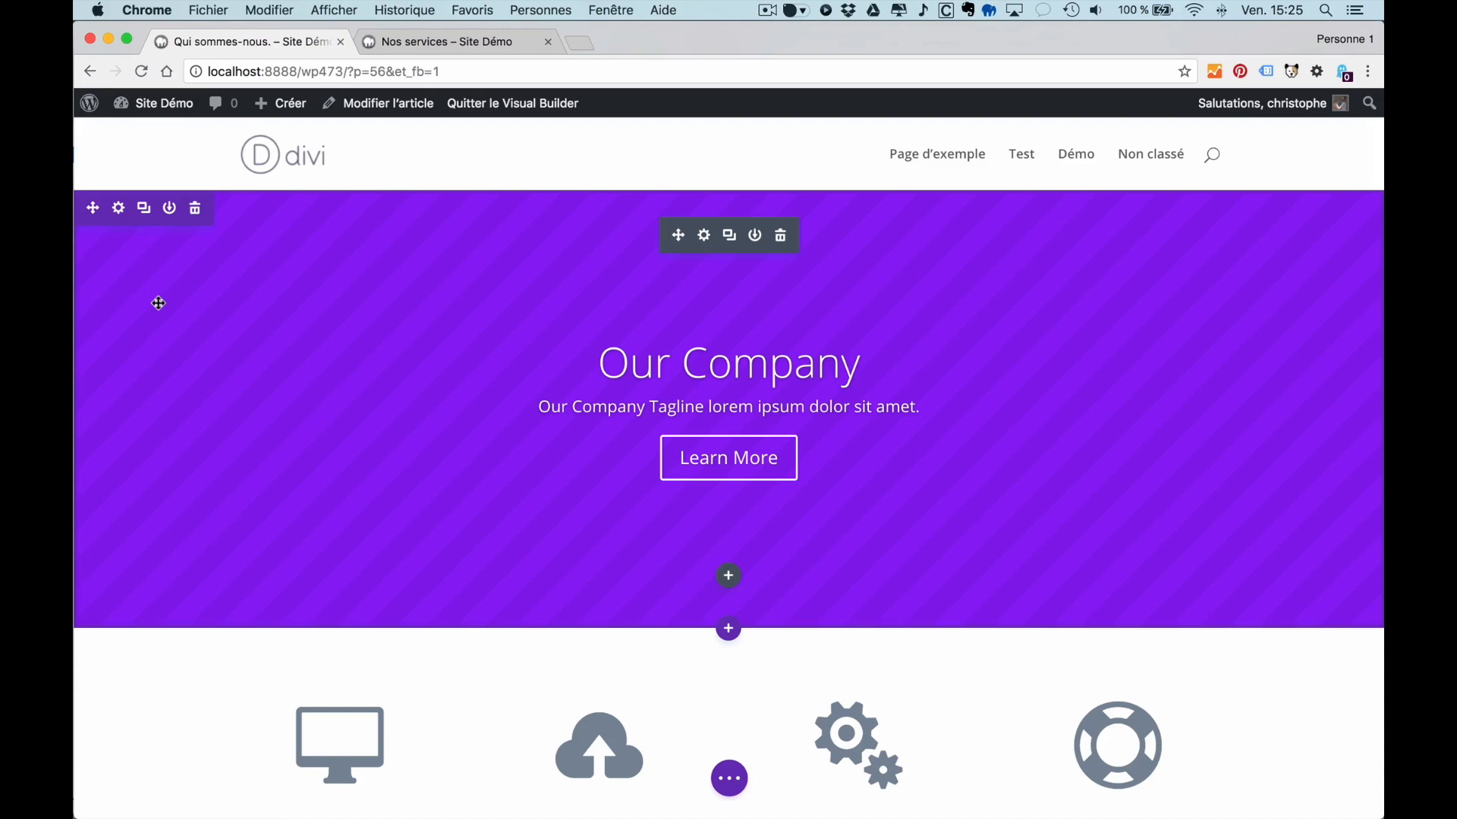
pyautogui.scroll(-5, 158, 380)
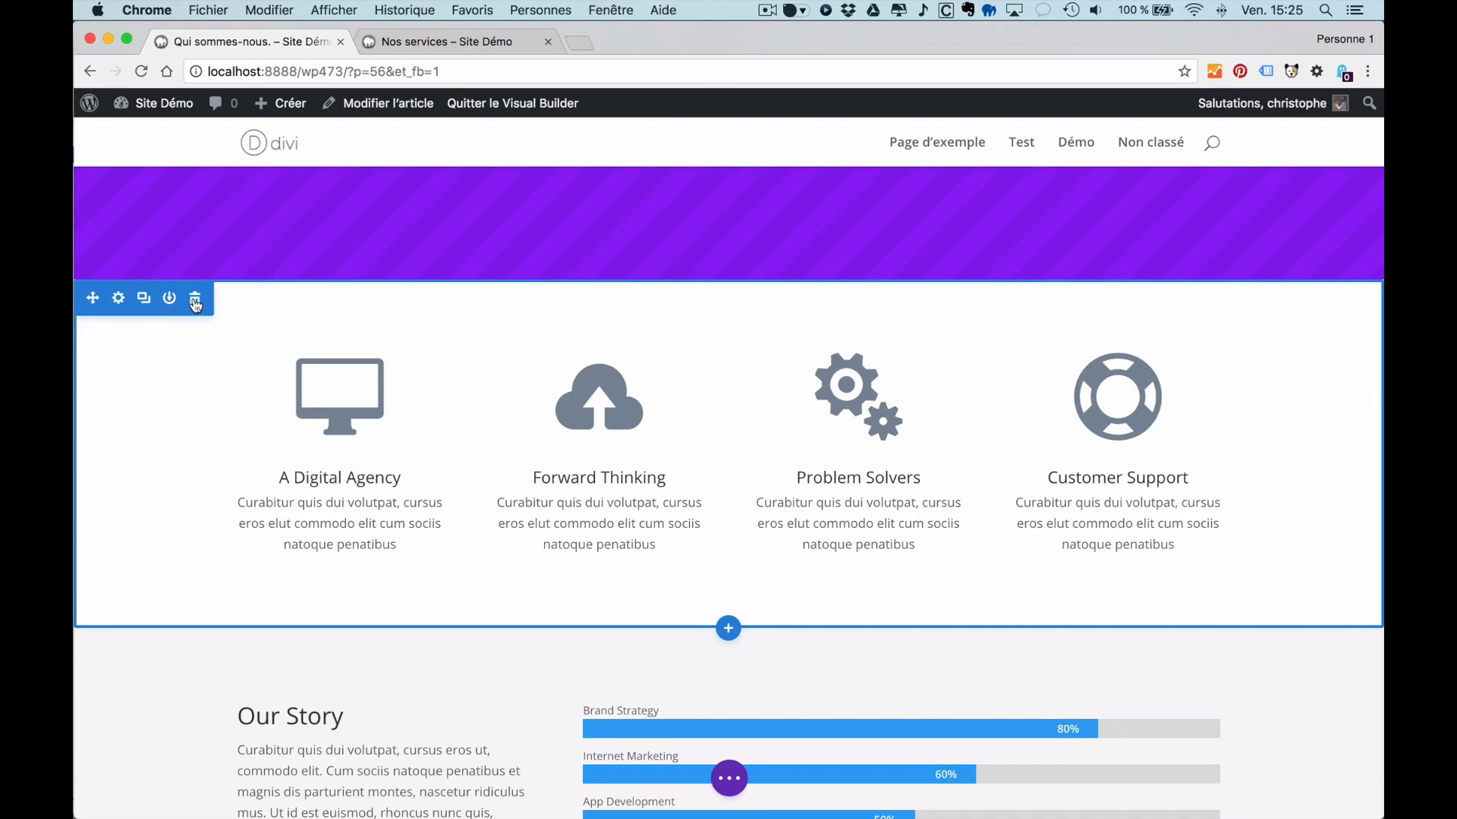
pyautogui.scroll(-5, 180, 448)
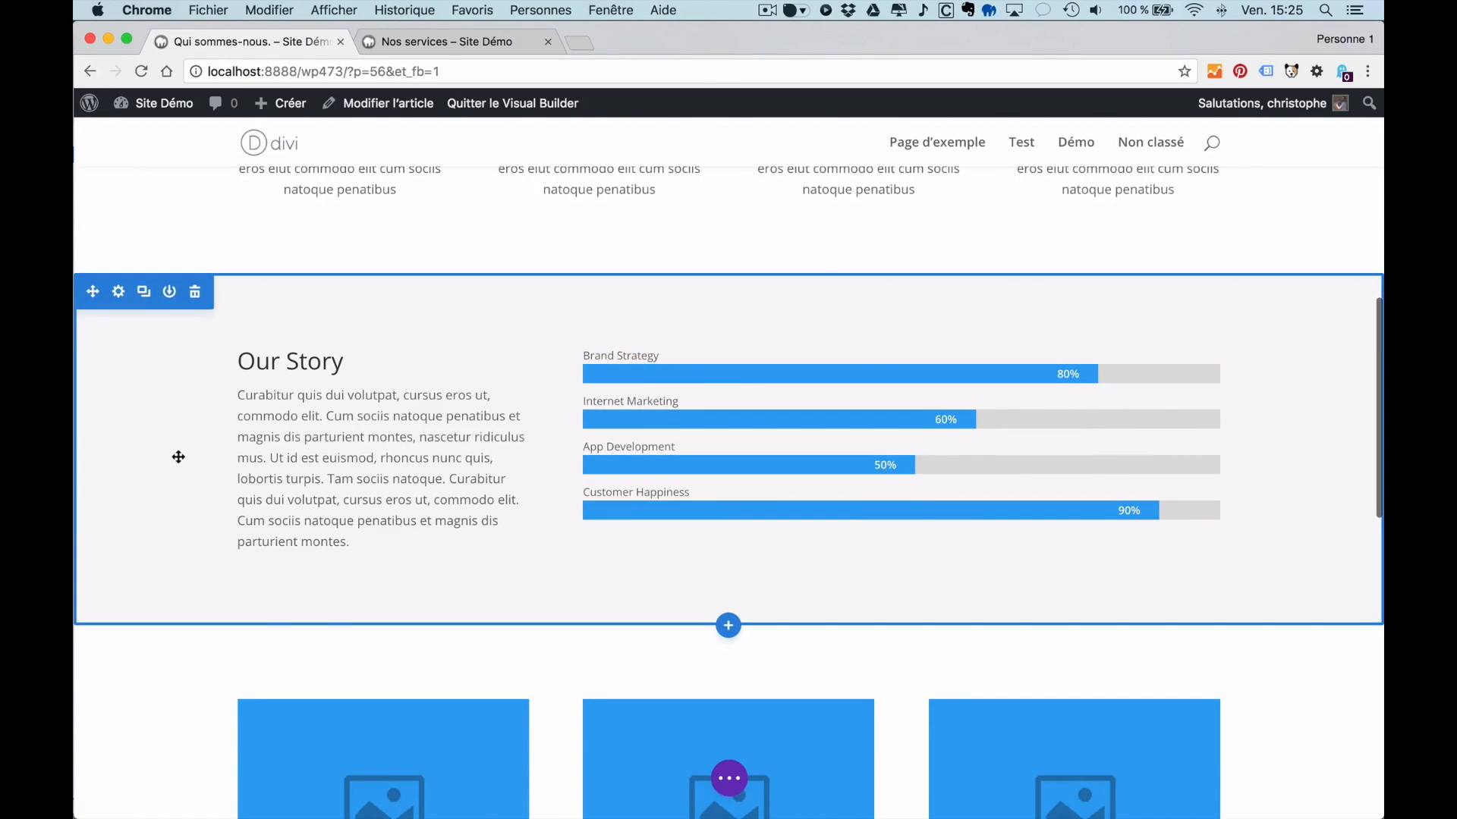
pyautogui.scroll(-7, 178, 457)
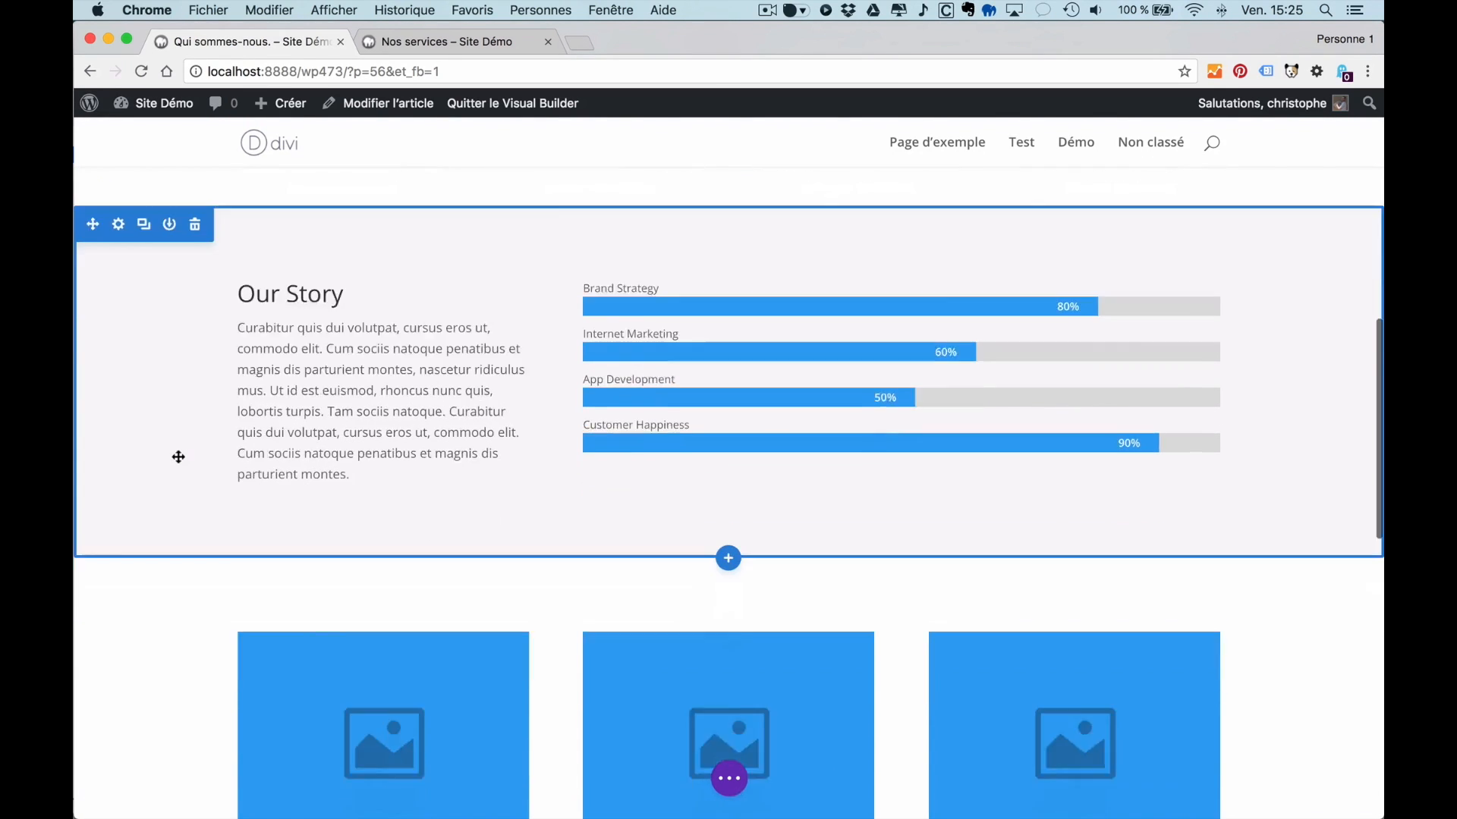
pyautogui.scroll(-5, 150, 417)
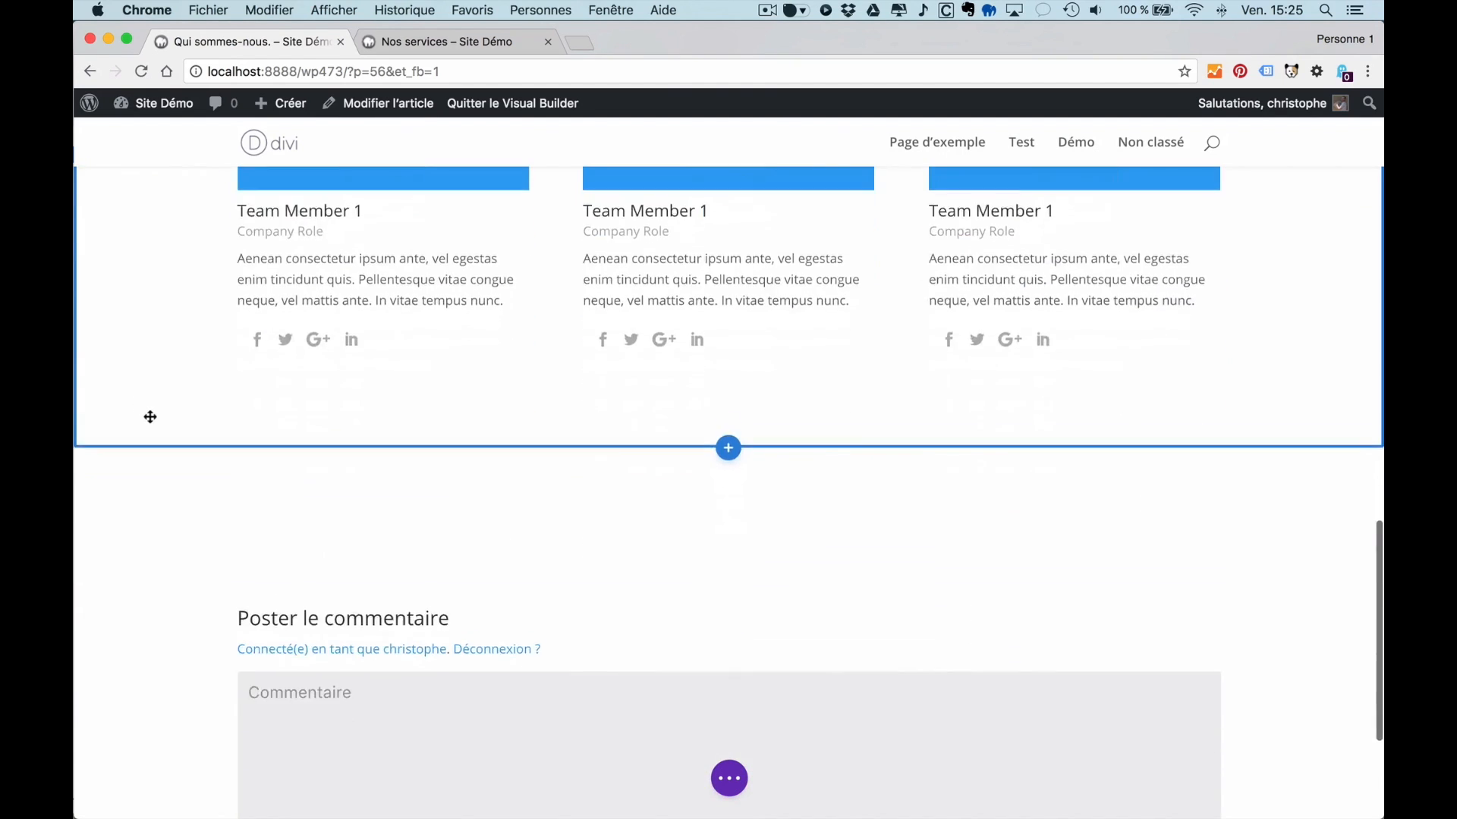
pyautogui.scroll(-2, 167, 448)
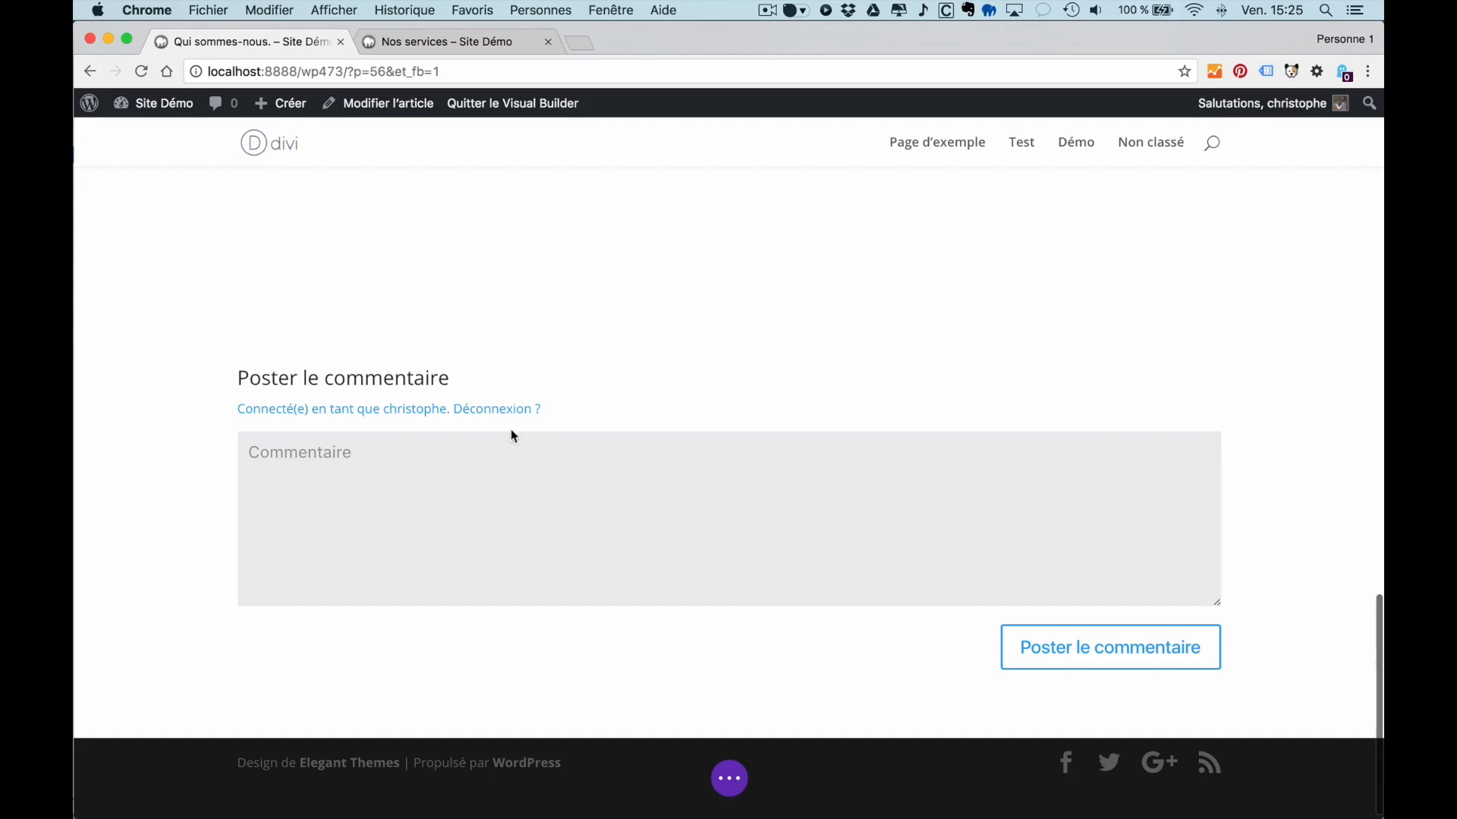
pyautogui.scroll(-1, 617, 659)
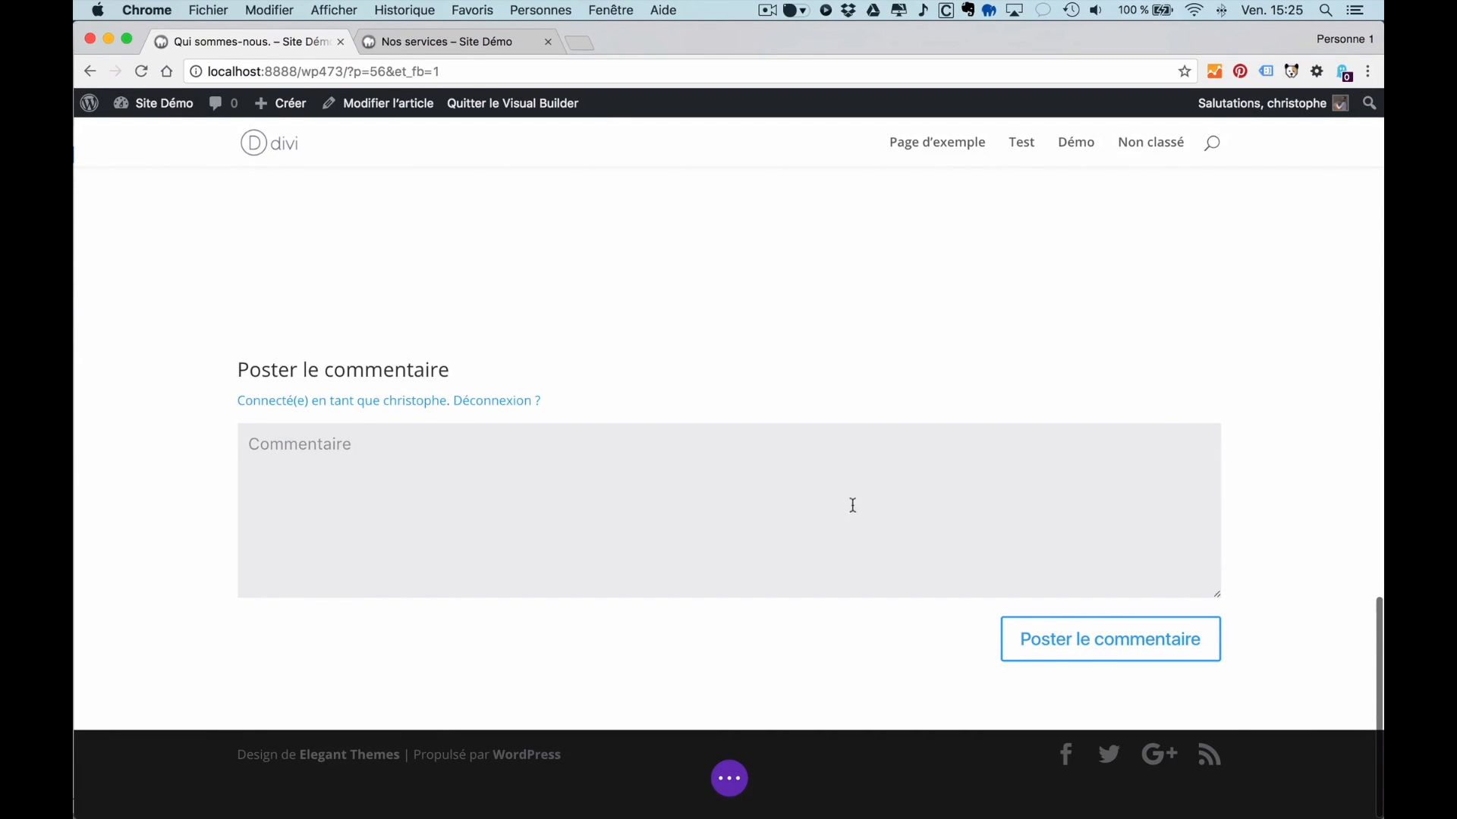
pyautogui.scroll(10, 384, 380)
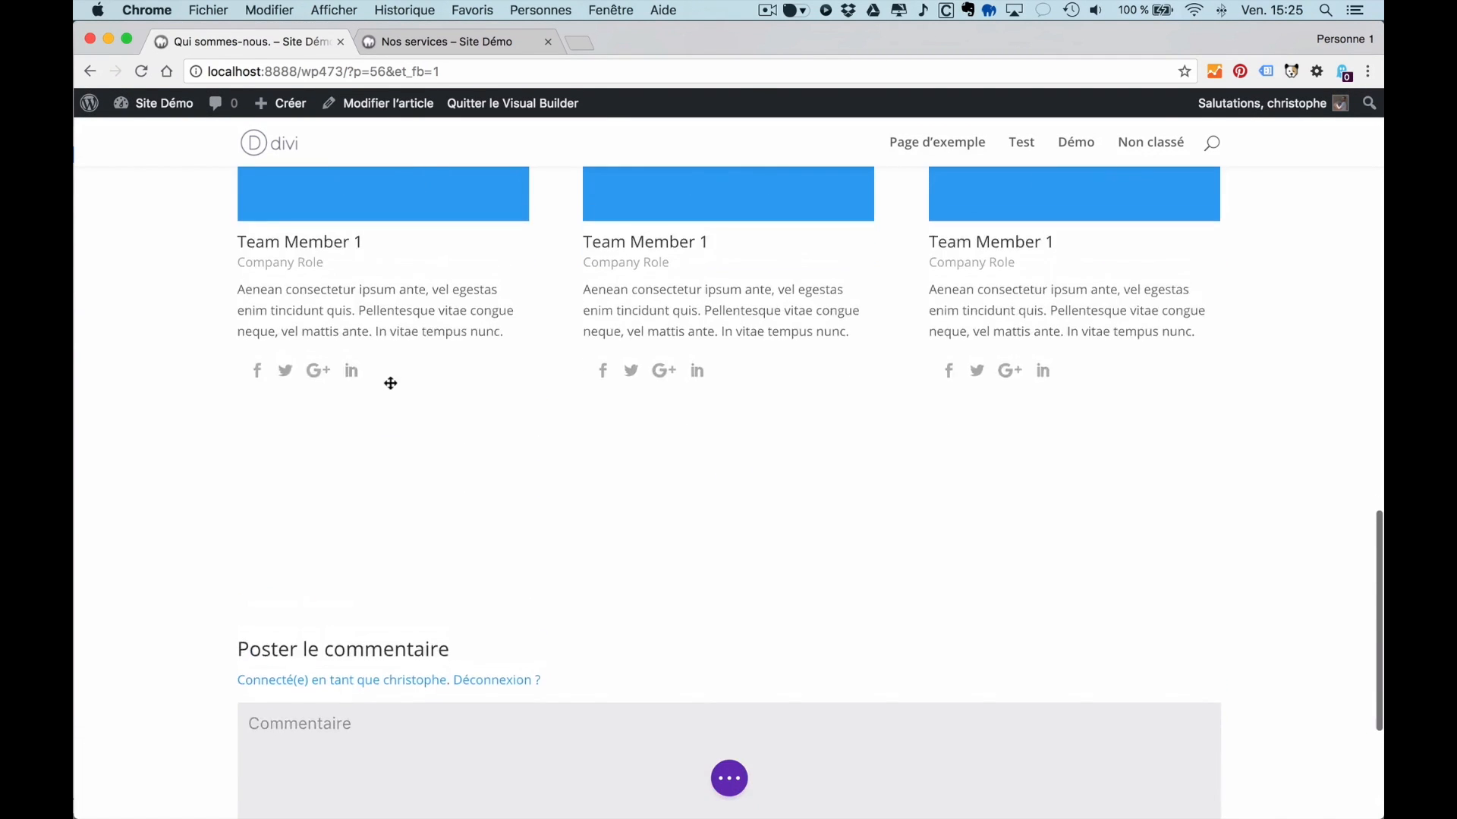
pyautogui.scroll(10, 390, 387)
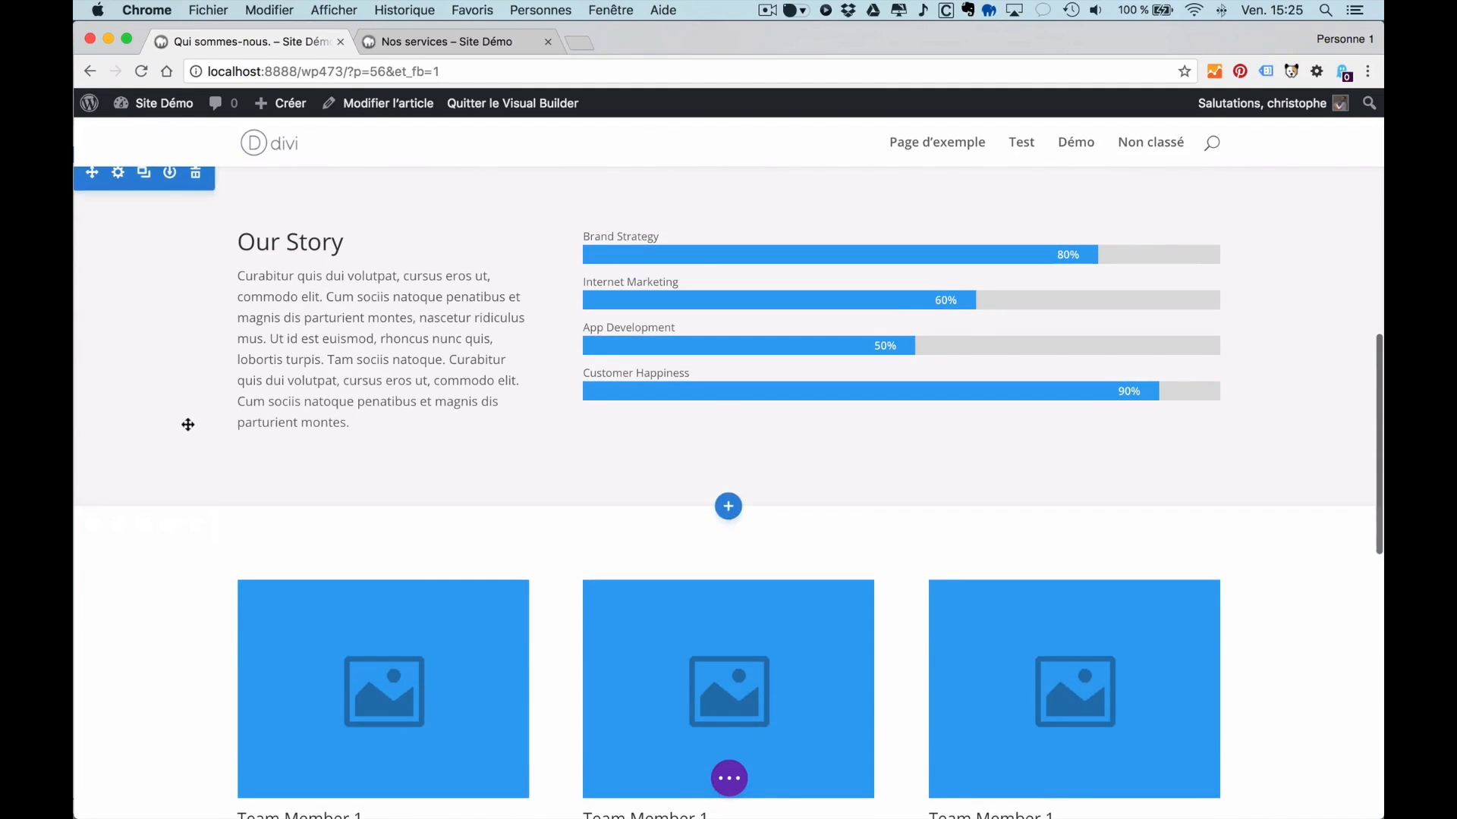
pyautogui.scroll(3, 202, 572)
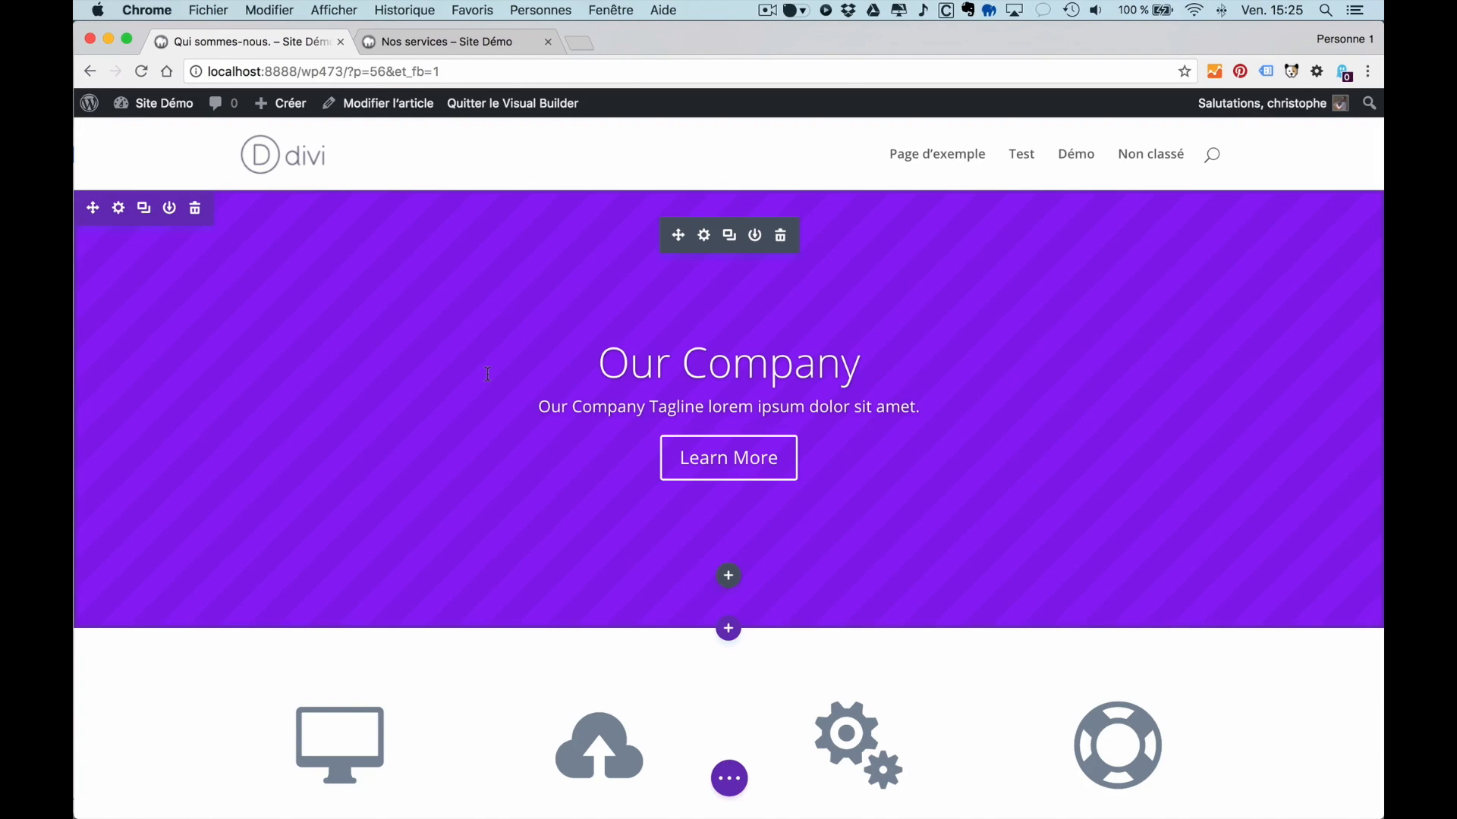
# - Examine the section and row controls down to Our Story, and view the column structure choices of the row with four icons
pyautogui.scroll(-5, 472, 516)
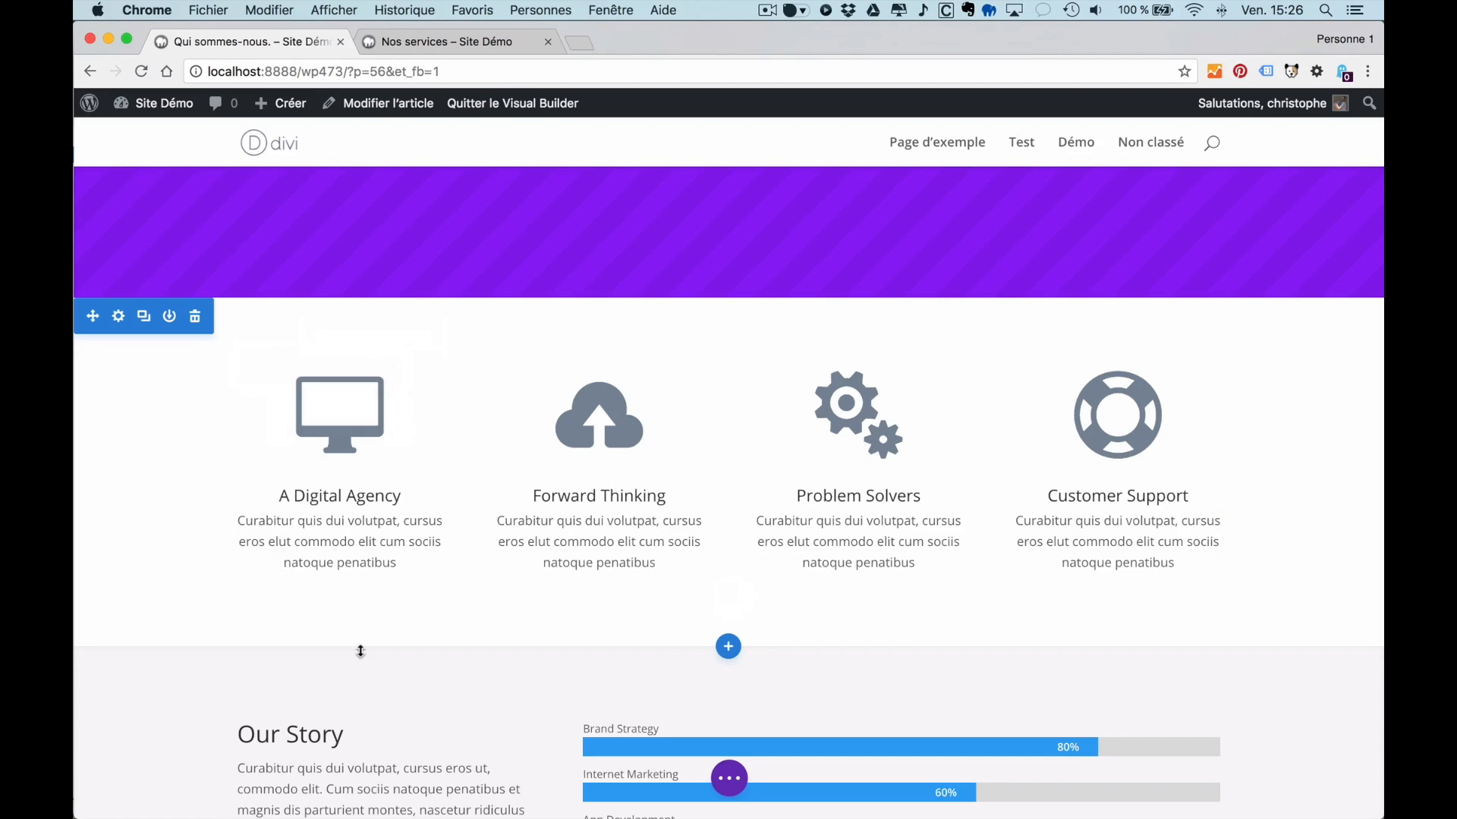
pyautogui.scroll(-3, 357, 653)
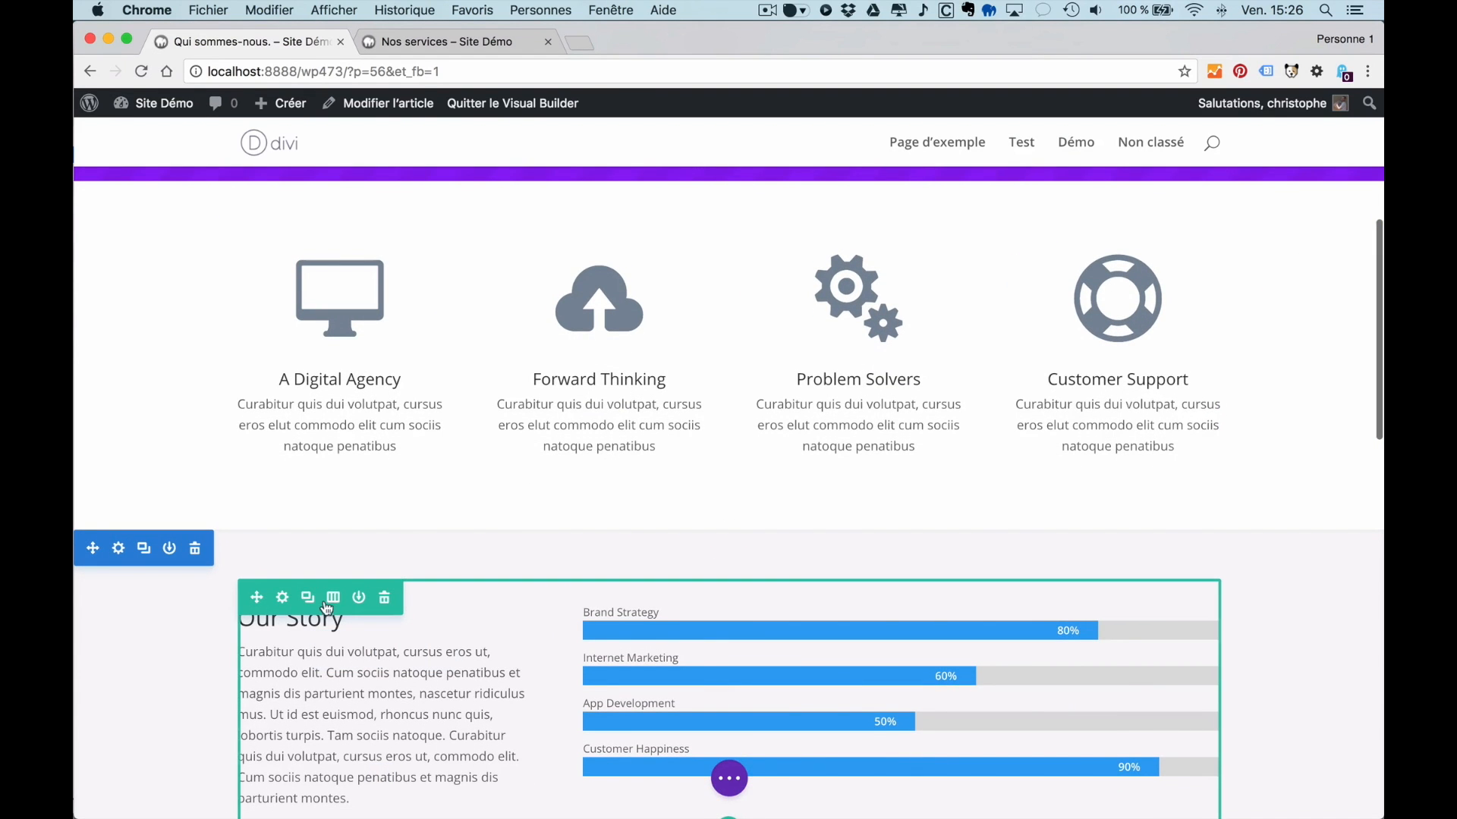
pyautogui.scroll(-3, 382, 605)
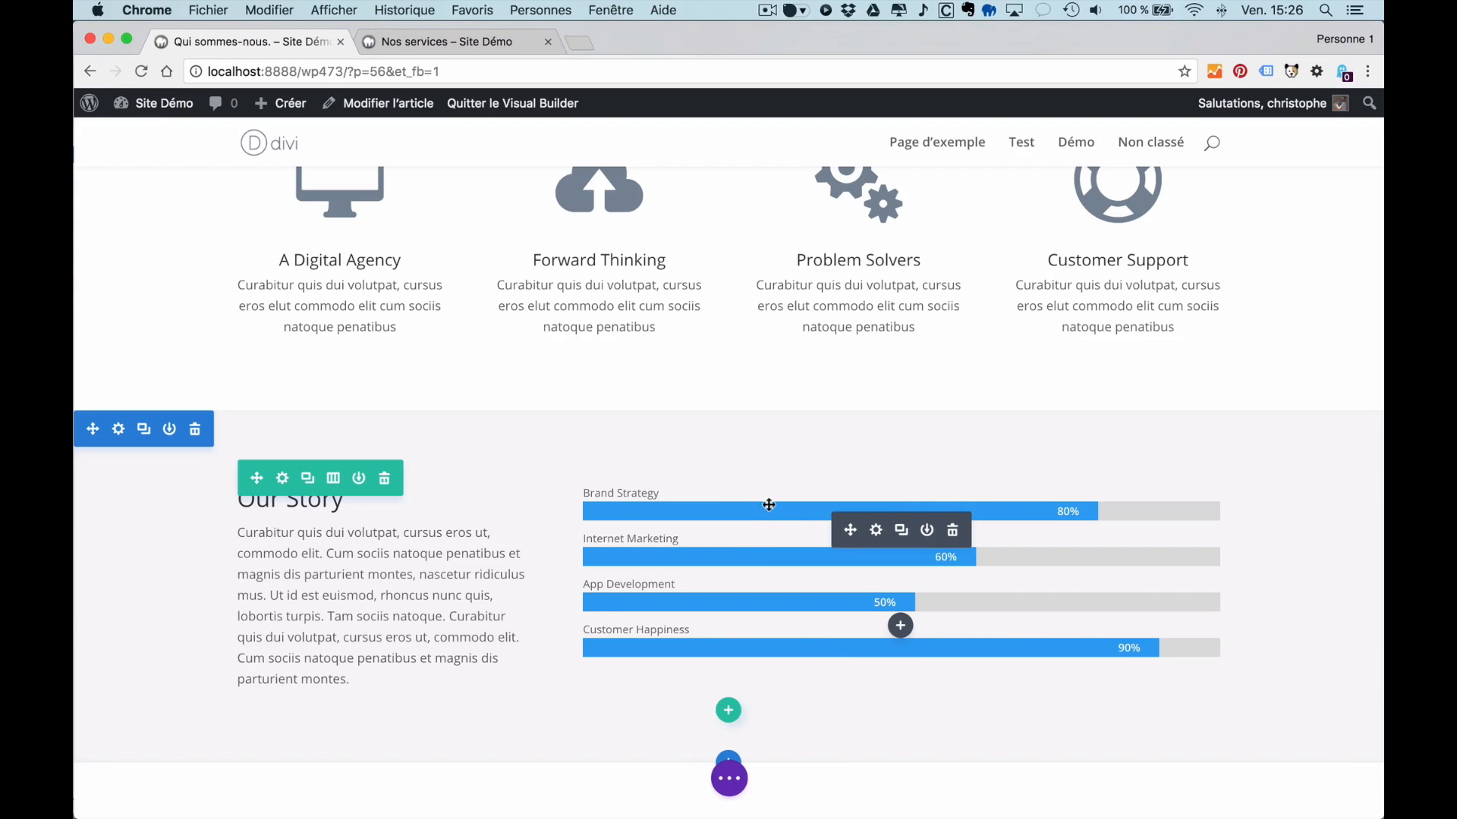
pyautogui.scroll(6, 979, 600)
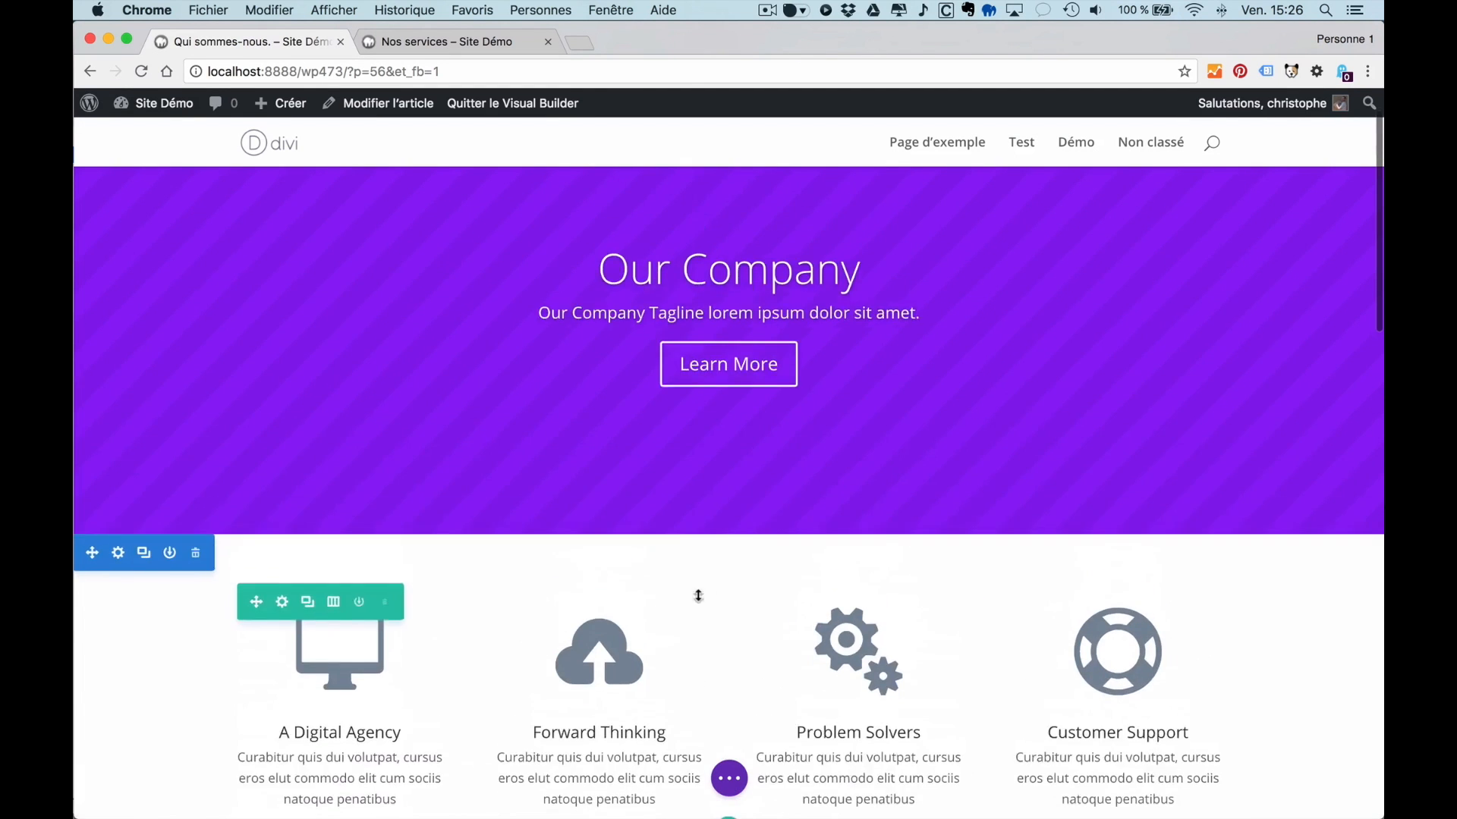
pyautogui.scroll(-2, 696, 595)
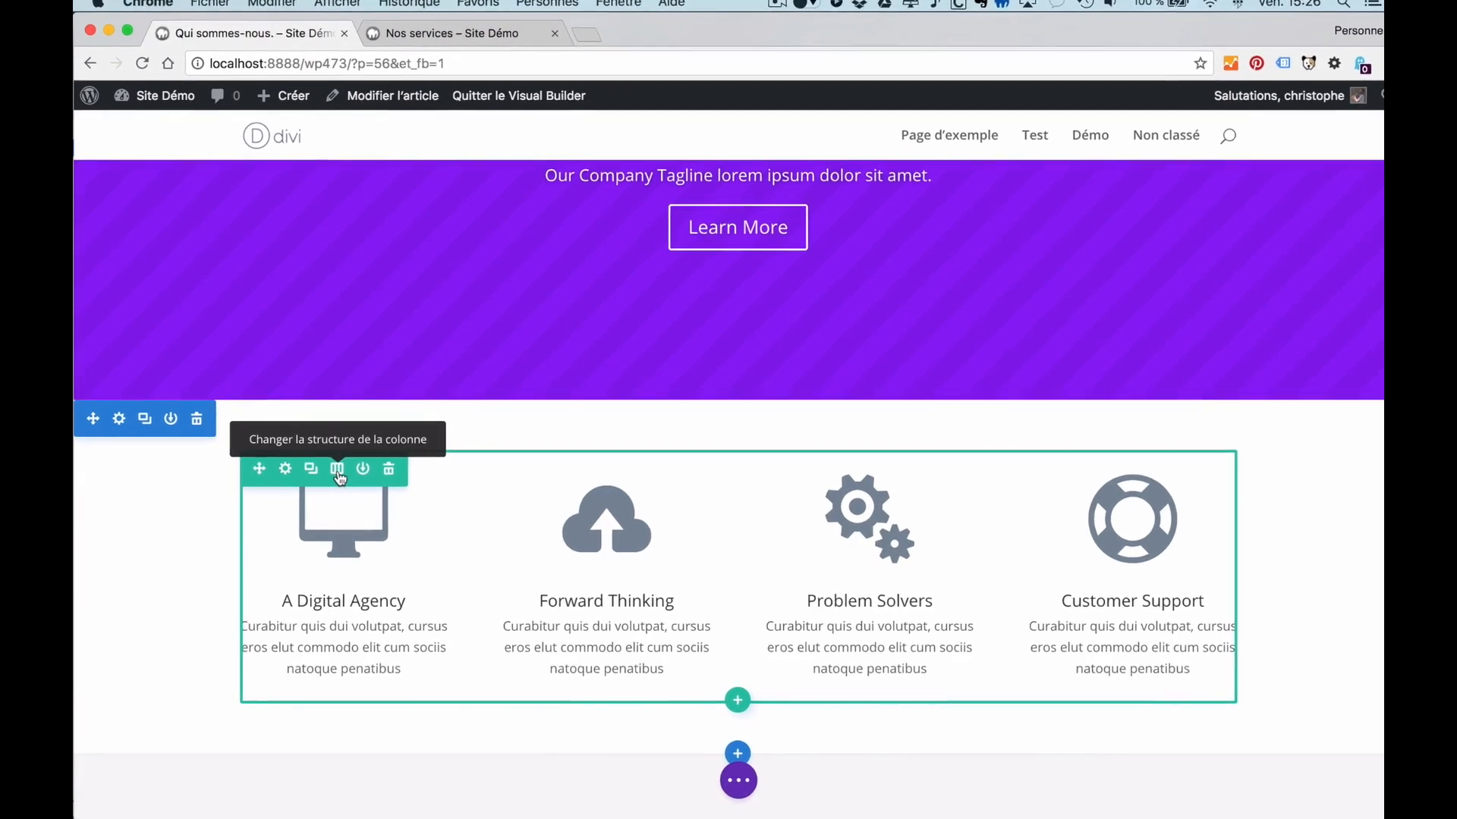
pyautogui.click(391, 440)
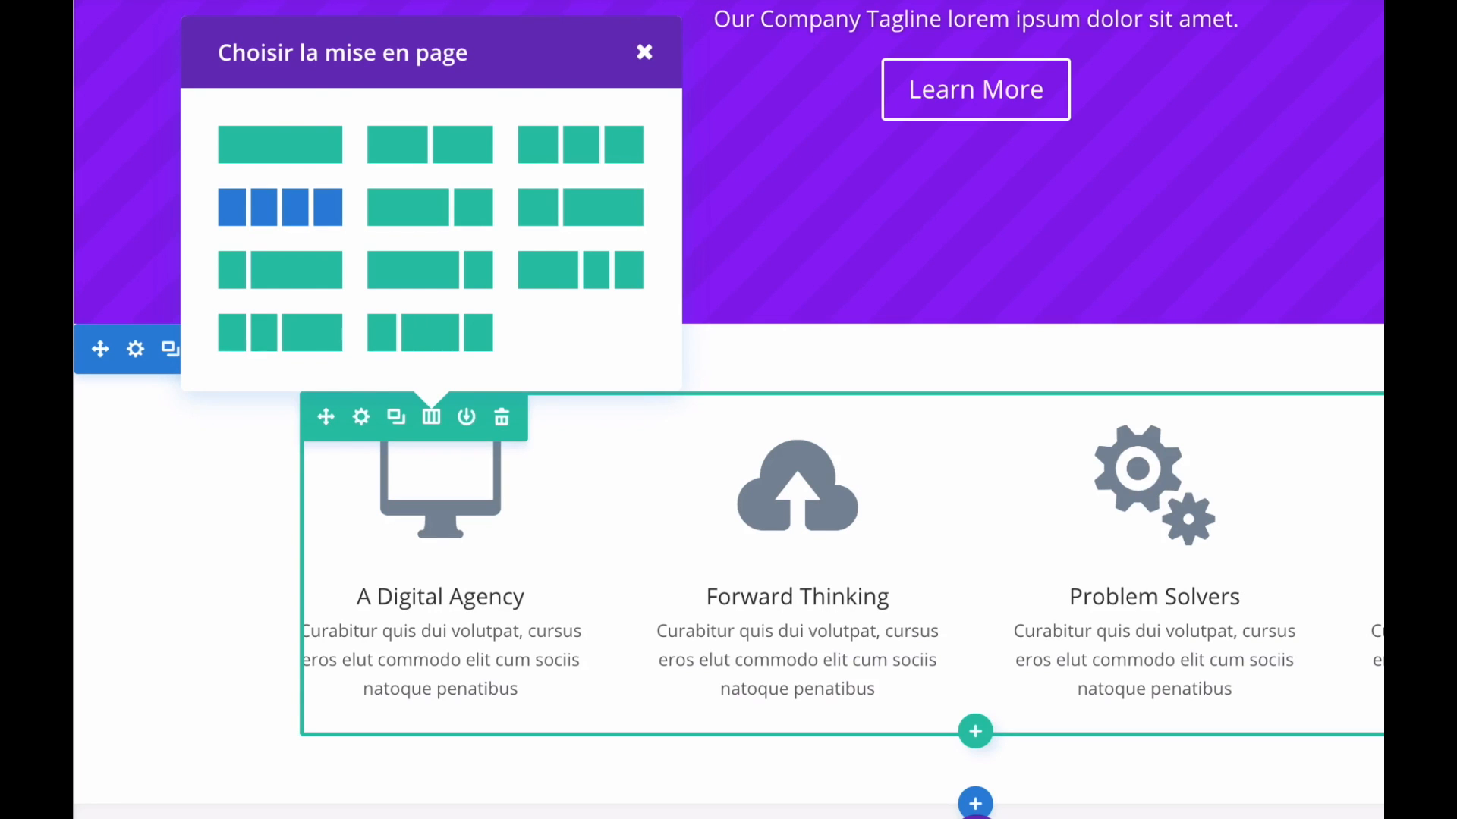
pyautogui.scroll(-5, 562, 426)
pyautogui.scroll(-1, 562, 430)
pyautogui.click(711, 430)
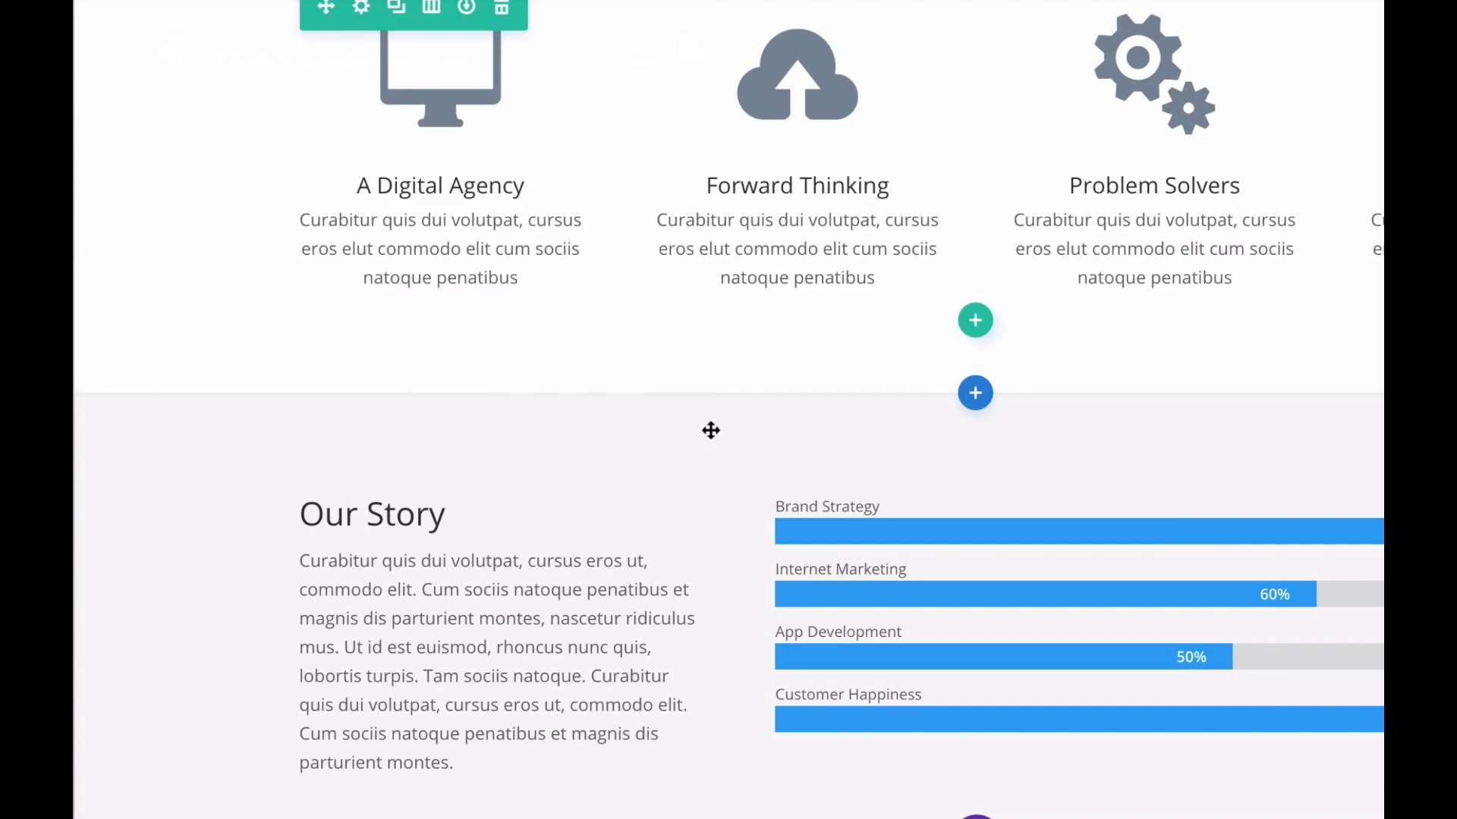
# - Change the column structure of the Our Story row to two equal columns and recheck its layout choices
pyautogui.moveTo(546, 504)
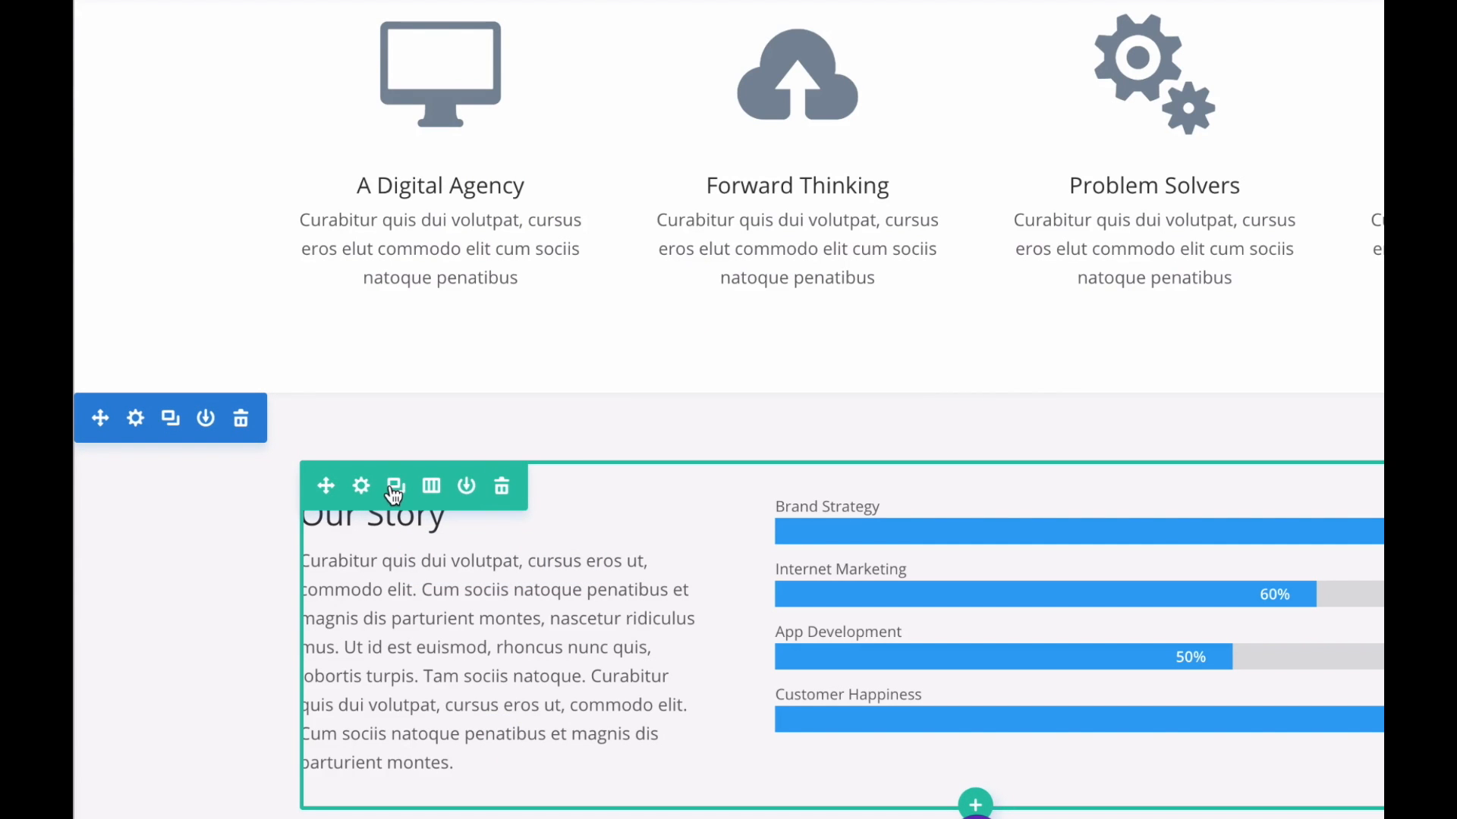
pyautogui.click(434, 490)
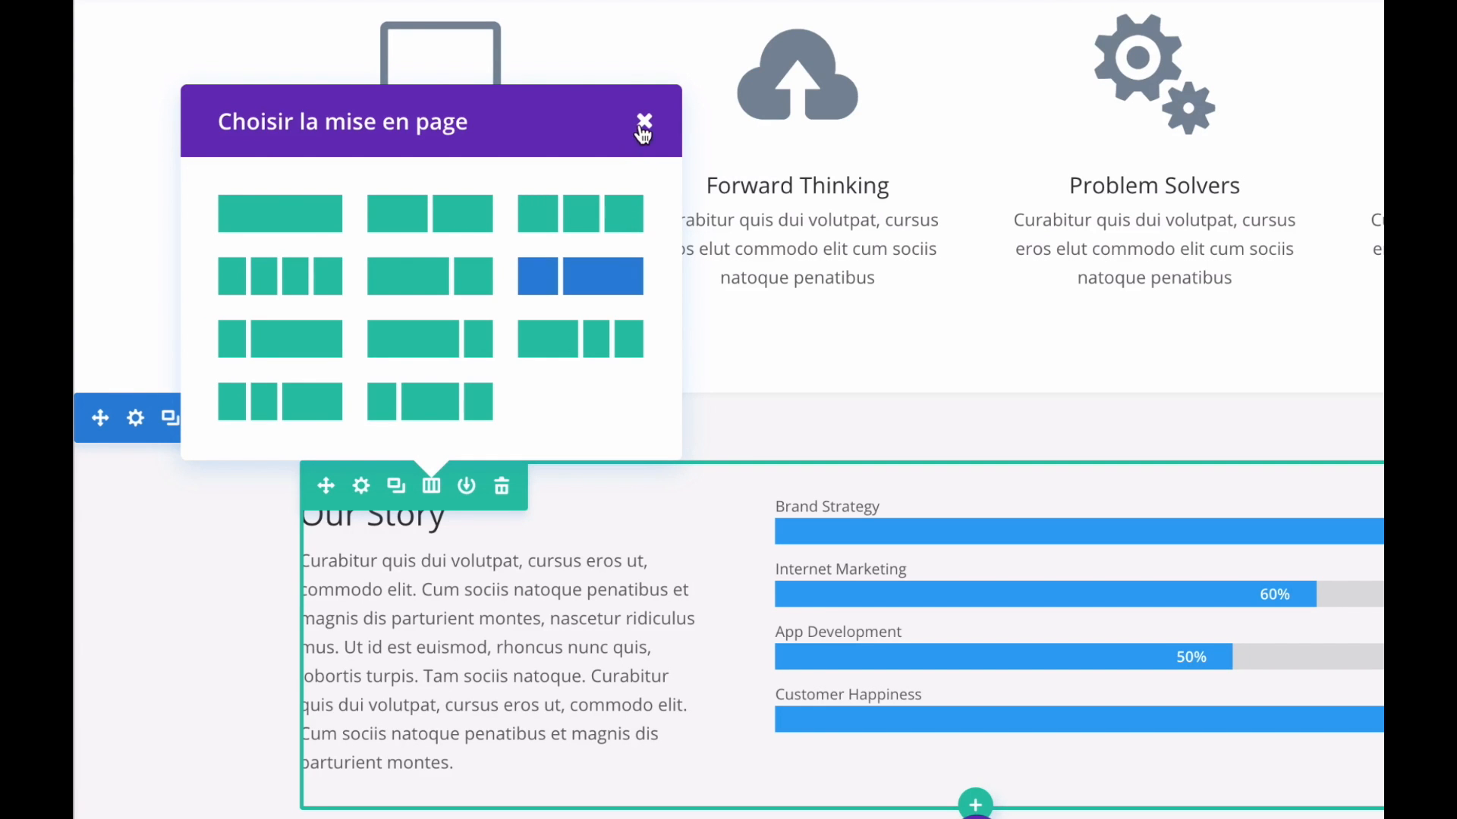
pyautogui.click(438, 229)
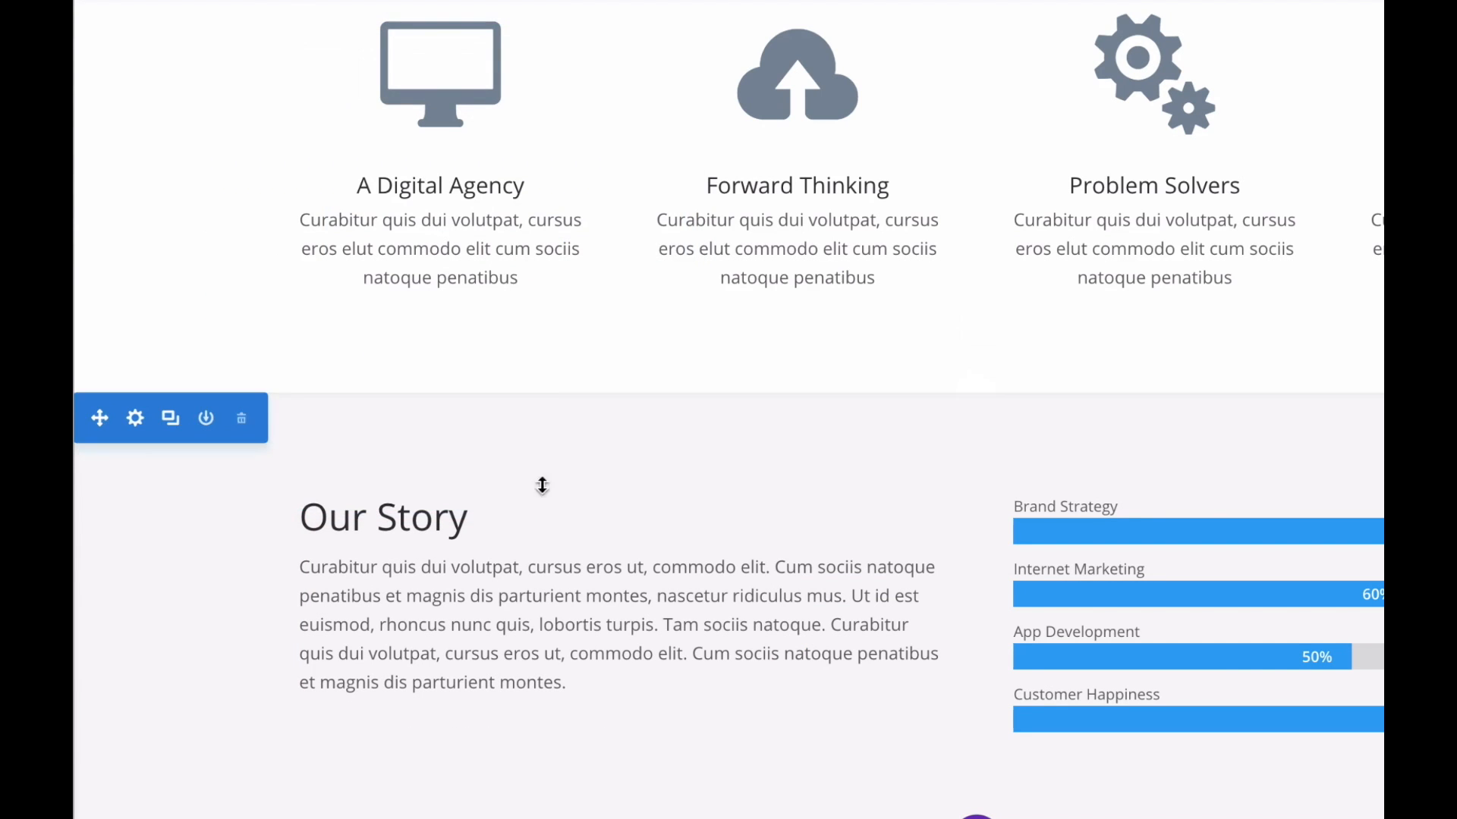
pyautogui.click(437, 492)
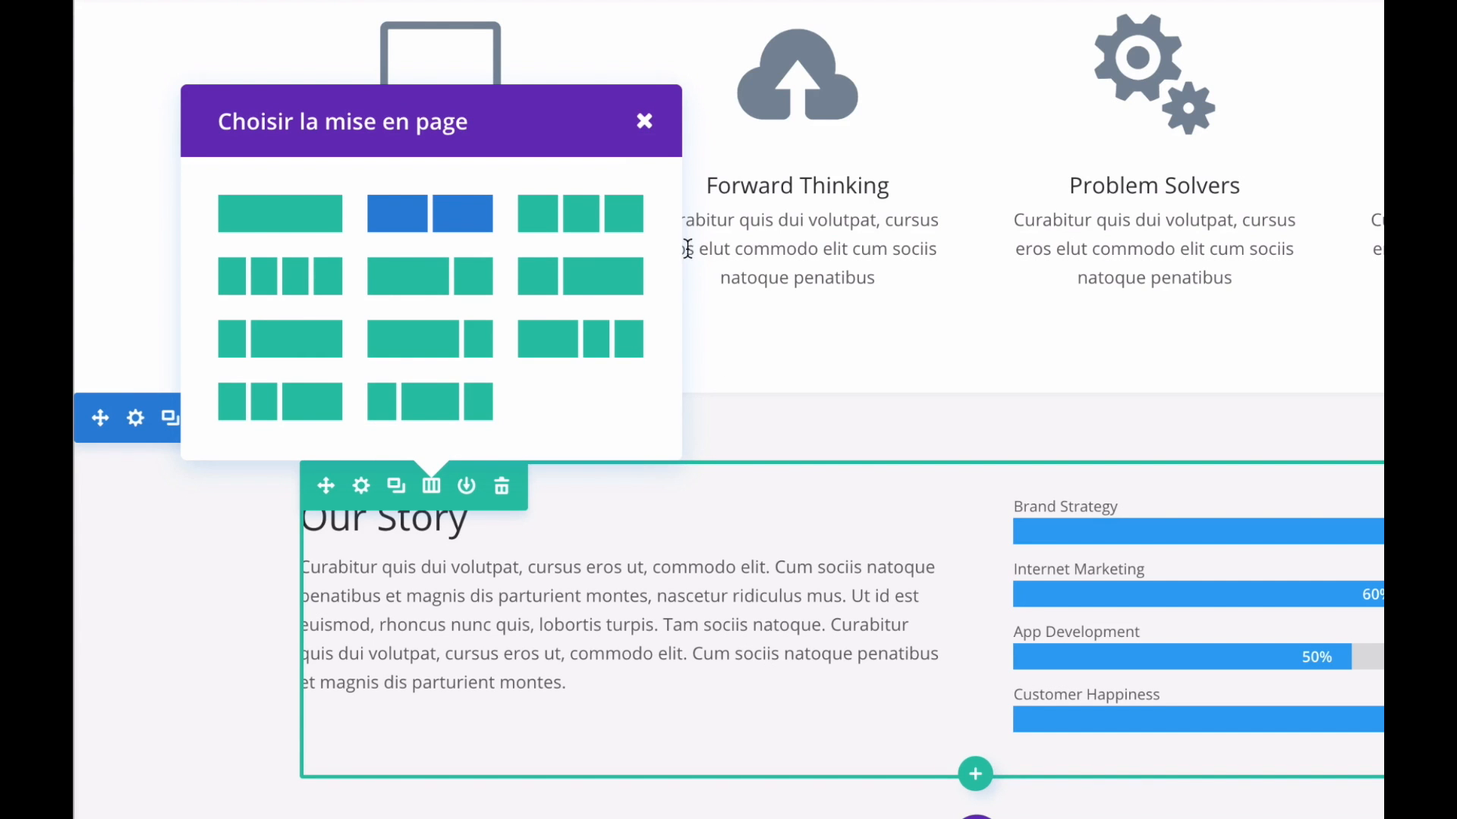
pyautogui.click(645, 123)
# - Open the settings of the Forward Thinking module and change its title to "Titre d'exemple"
pyautogui.scroll(3, 657, 208)
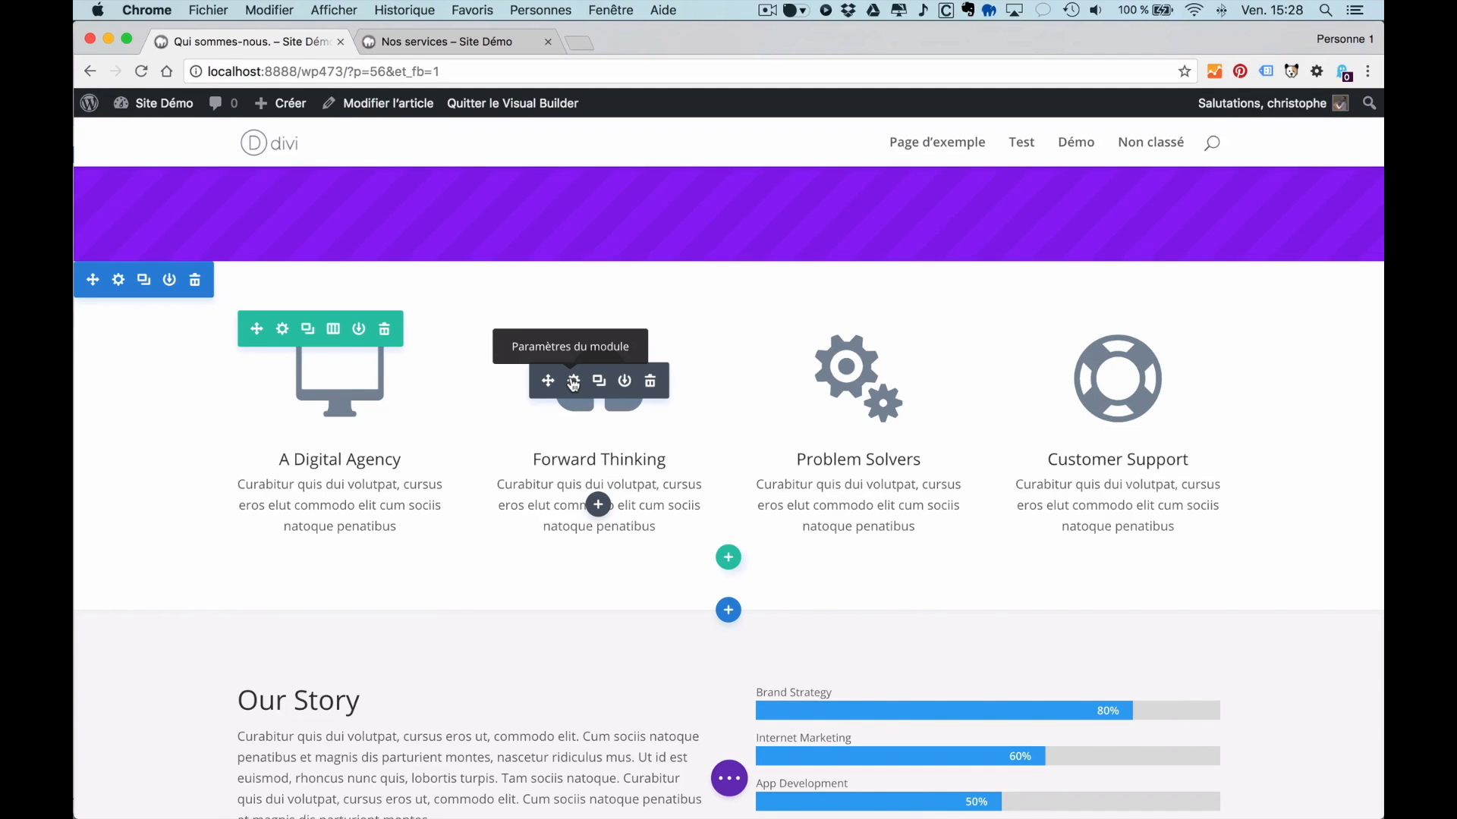
pyautogui.click(573, 381)
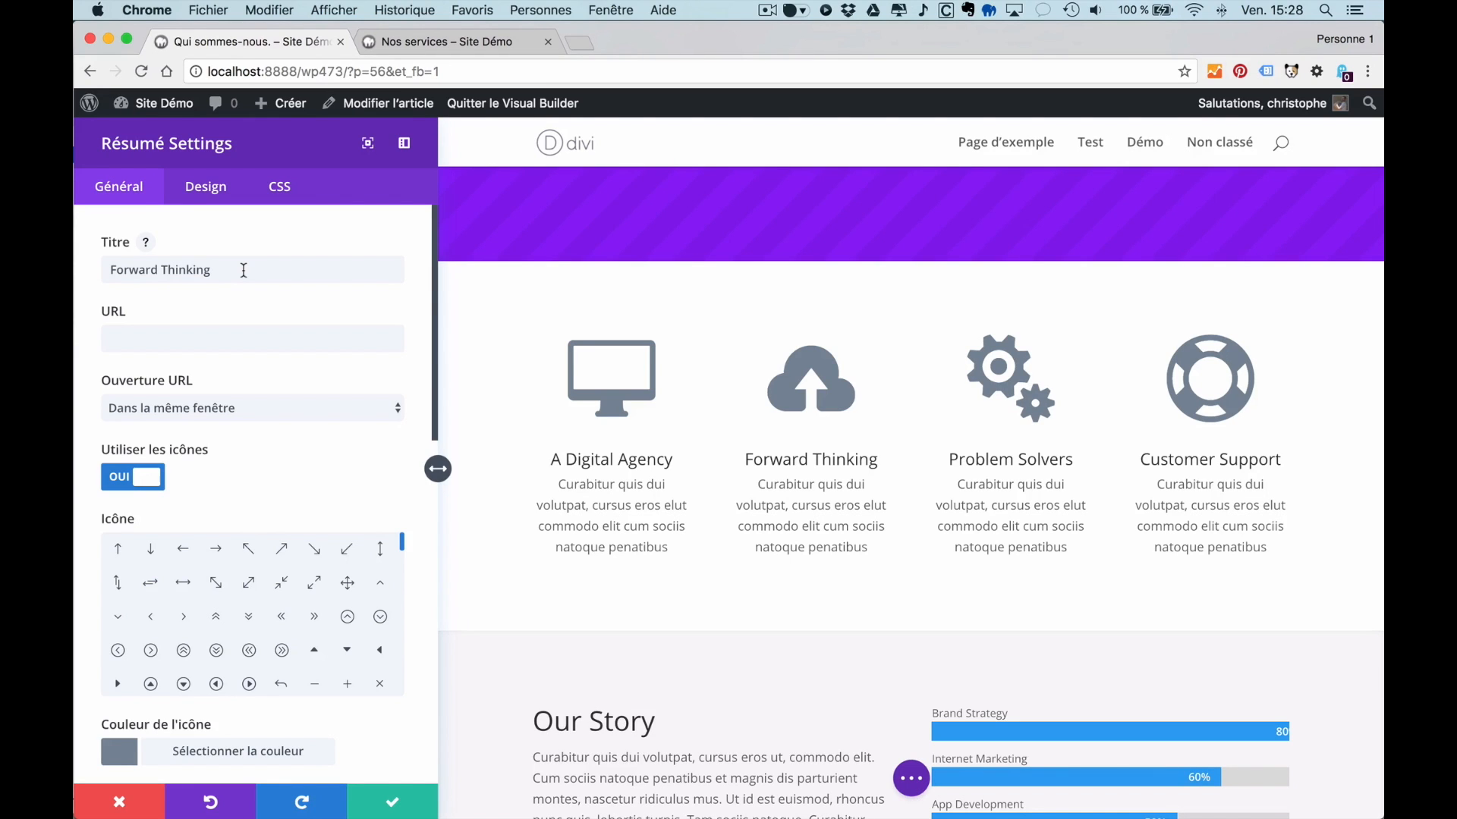
pyautogui.moveTo(263, 269); pyautogui.dragTo(94, 267)
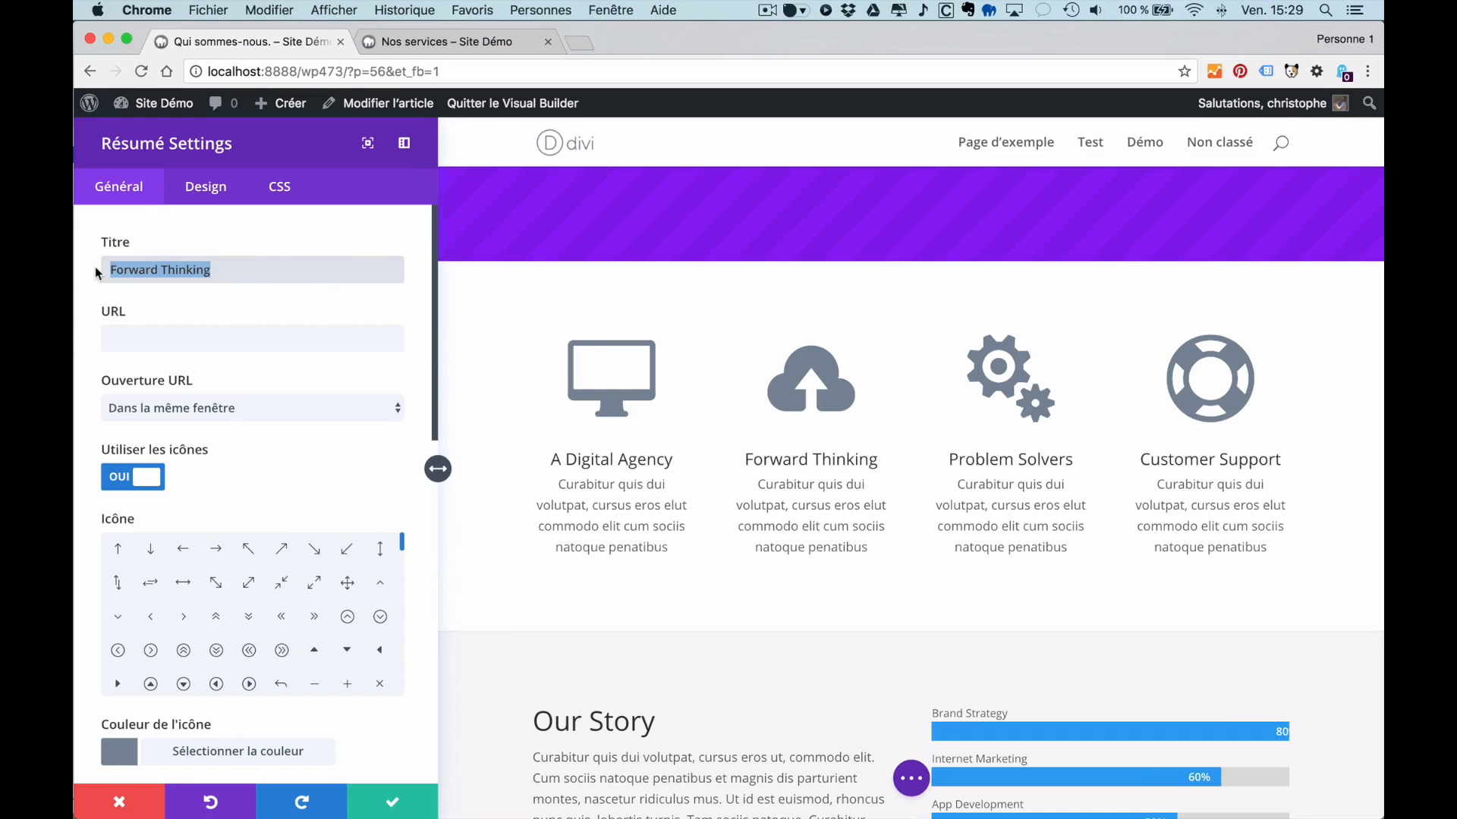
pyautogui.write("Titre d'e")
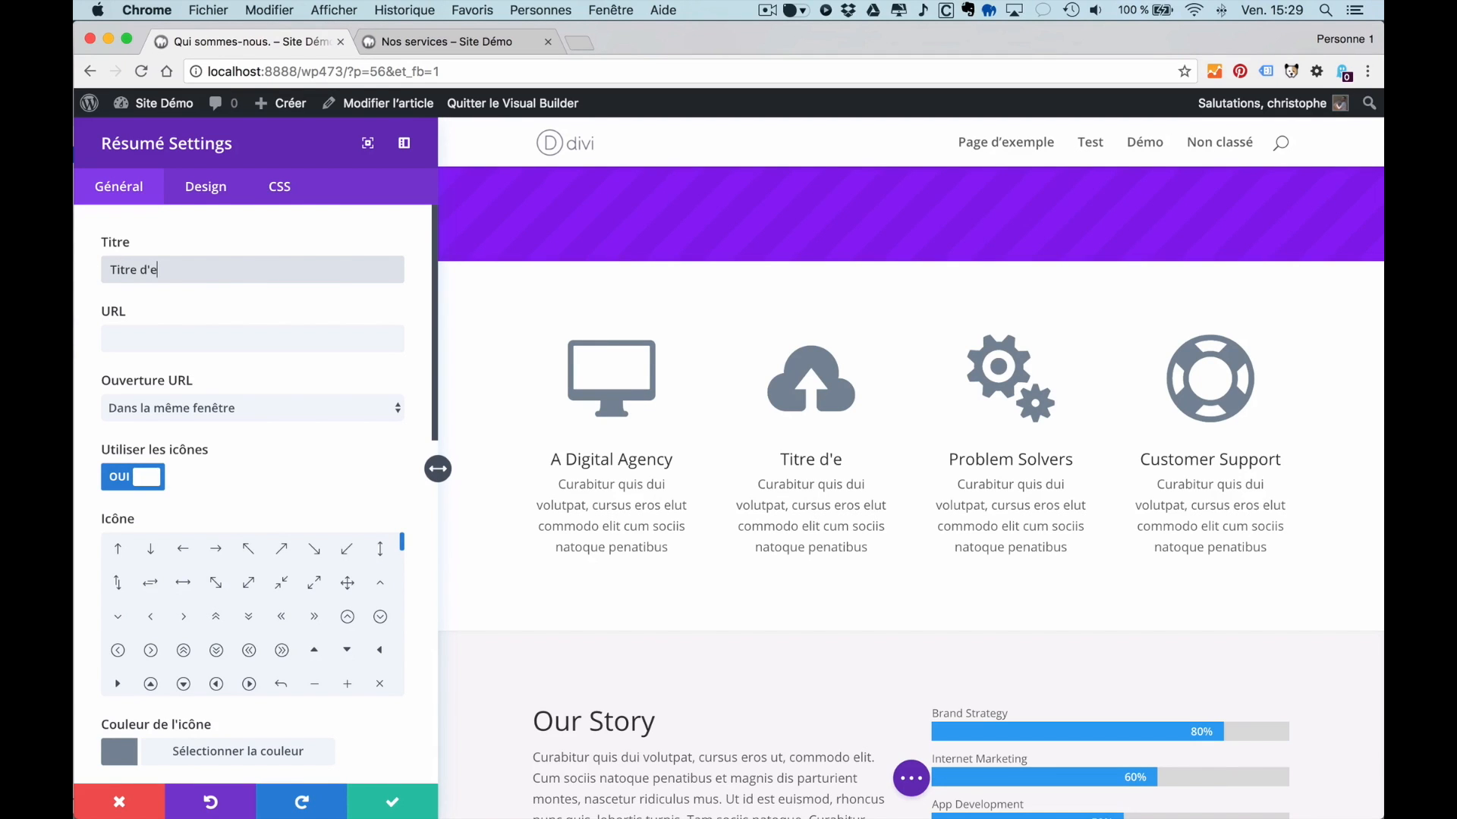
pyautogui.write('xemple')
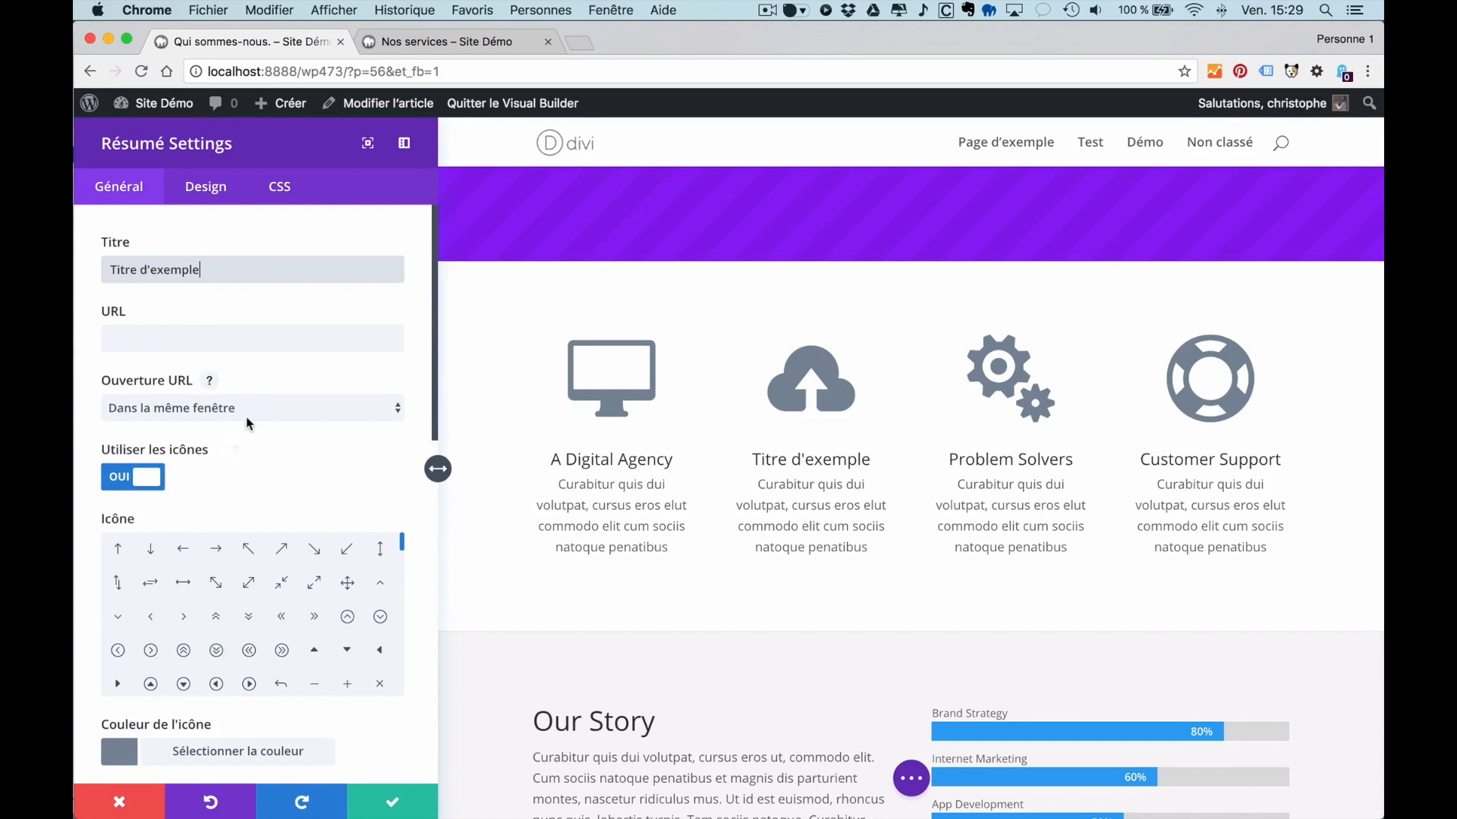
# - Try the circled play and magnifier icons on the Titre d'exemple module, and set its icon to the compass
pyautogui.scroll(-3, 247, 412)
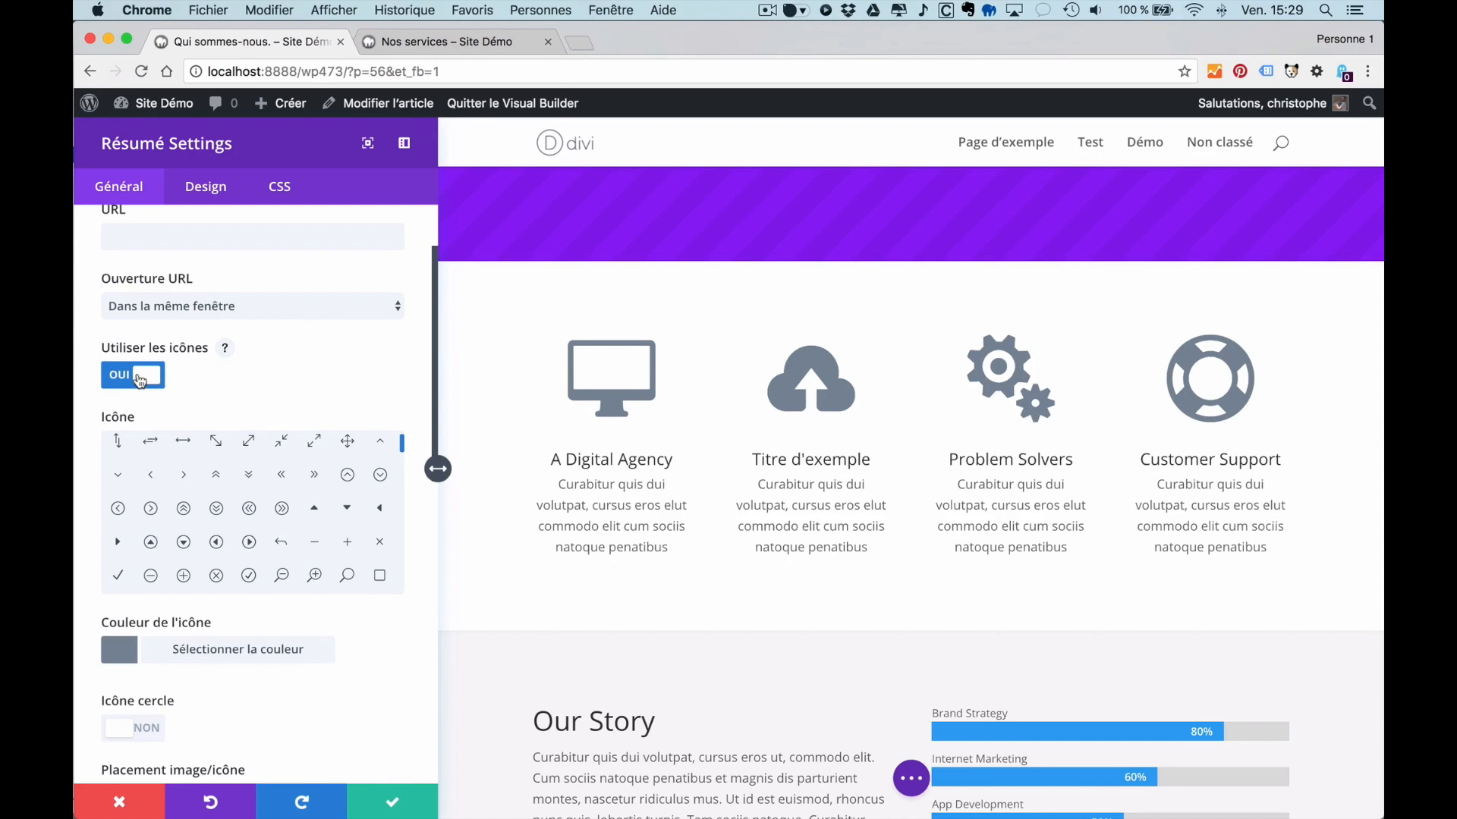
pyautogui.click(246, 543)
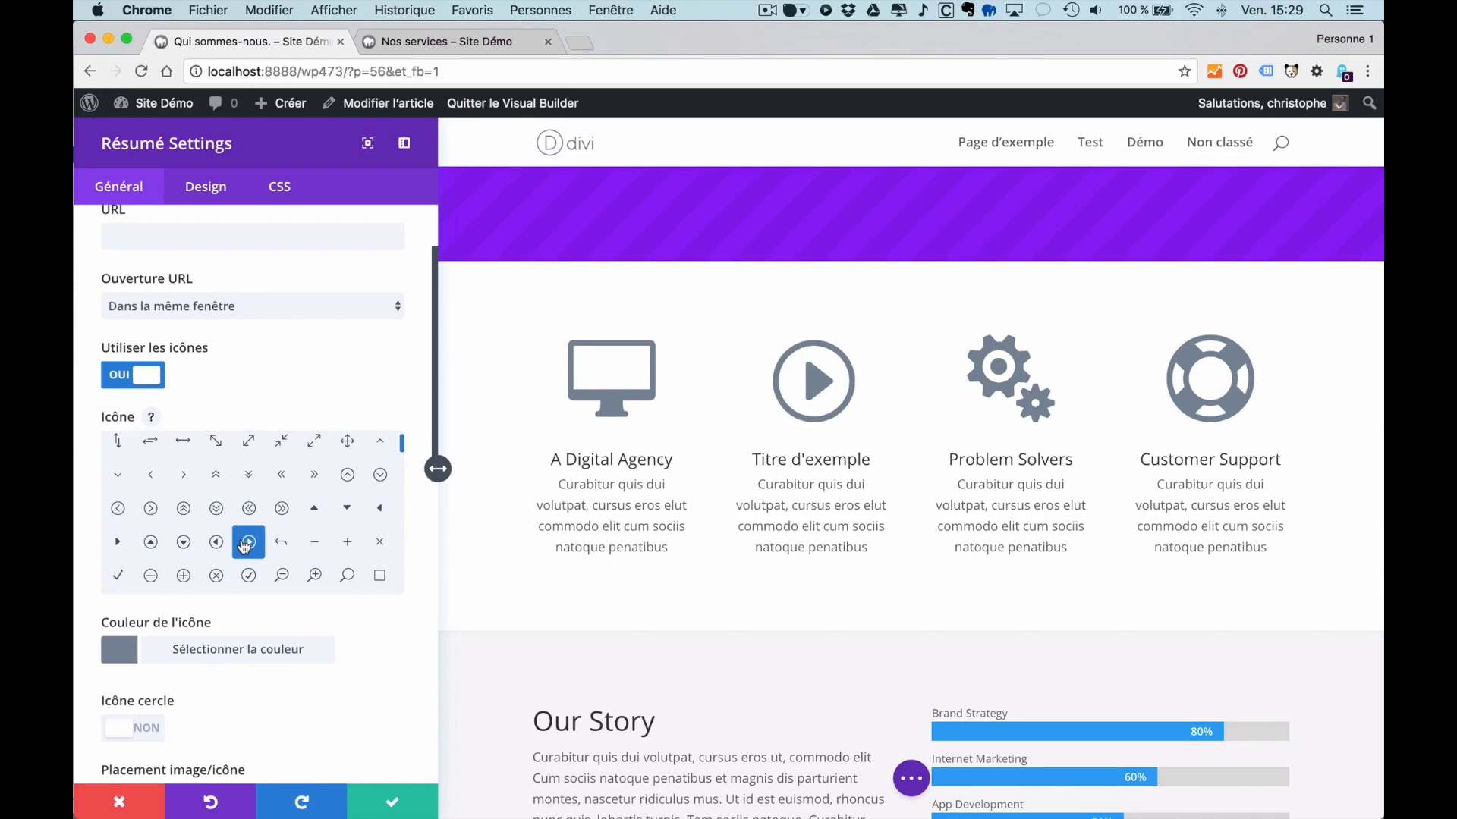
pyautogui.click(285, 578)
pyautogui.click(315, 576)
pyautogui.scroll(-3, 322, 579)
pyautogui.scroll(-5, 322, 579)
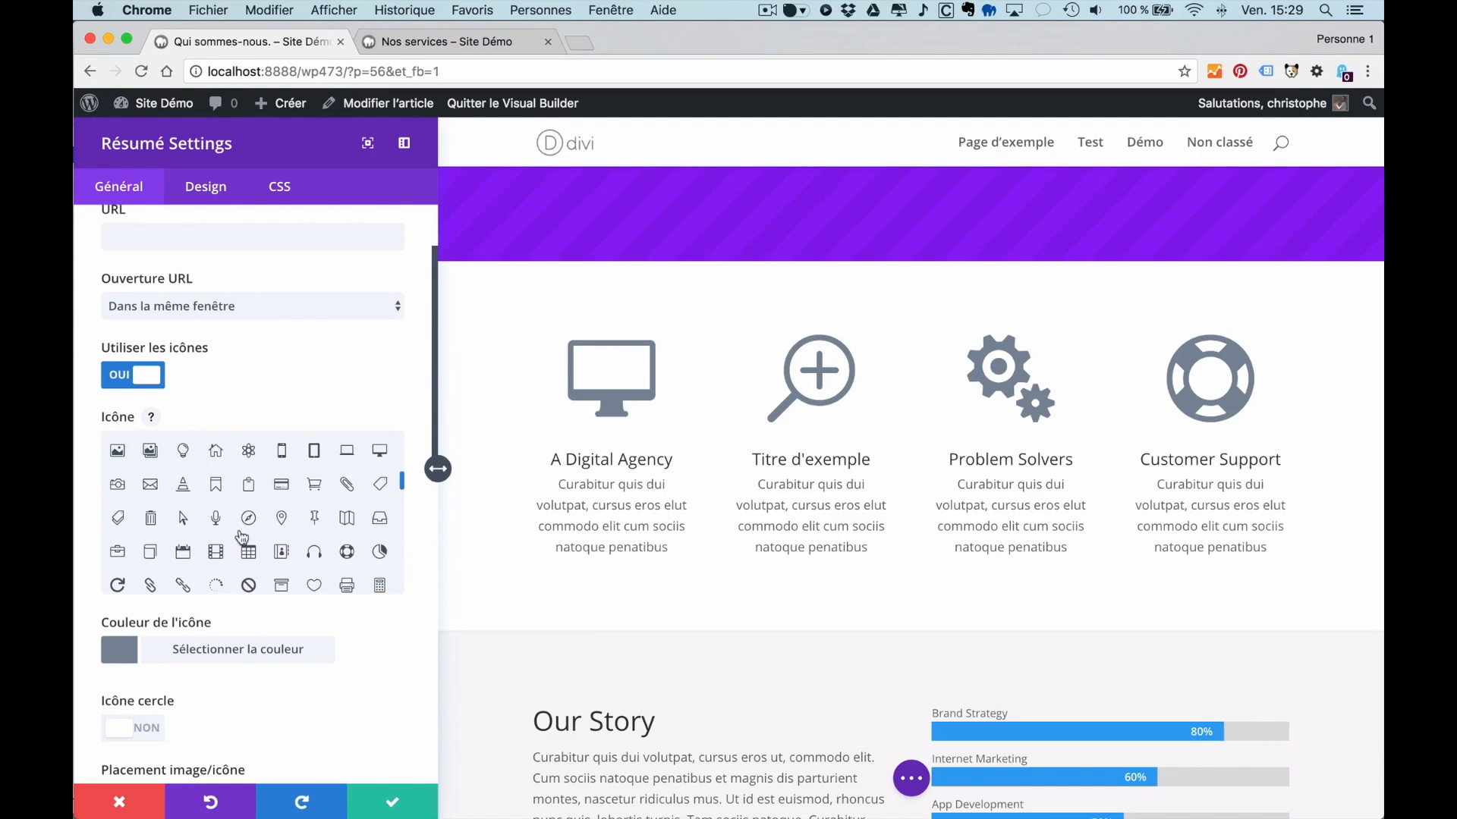
pyautogui.click(249, 523)
pyautogui.scroll(-3, 250, 524)
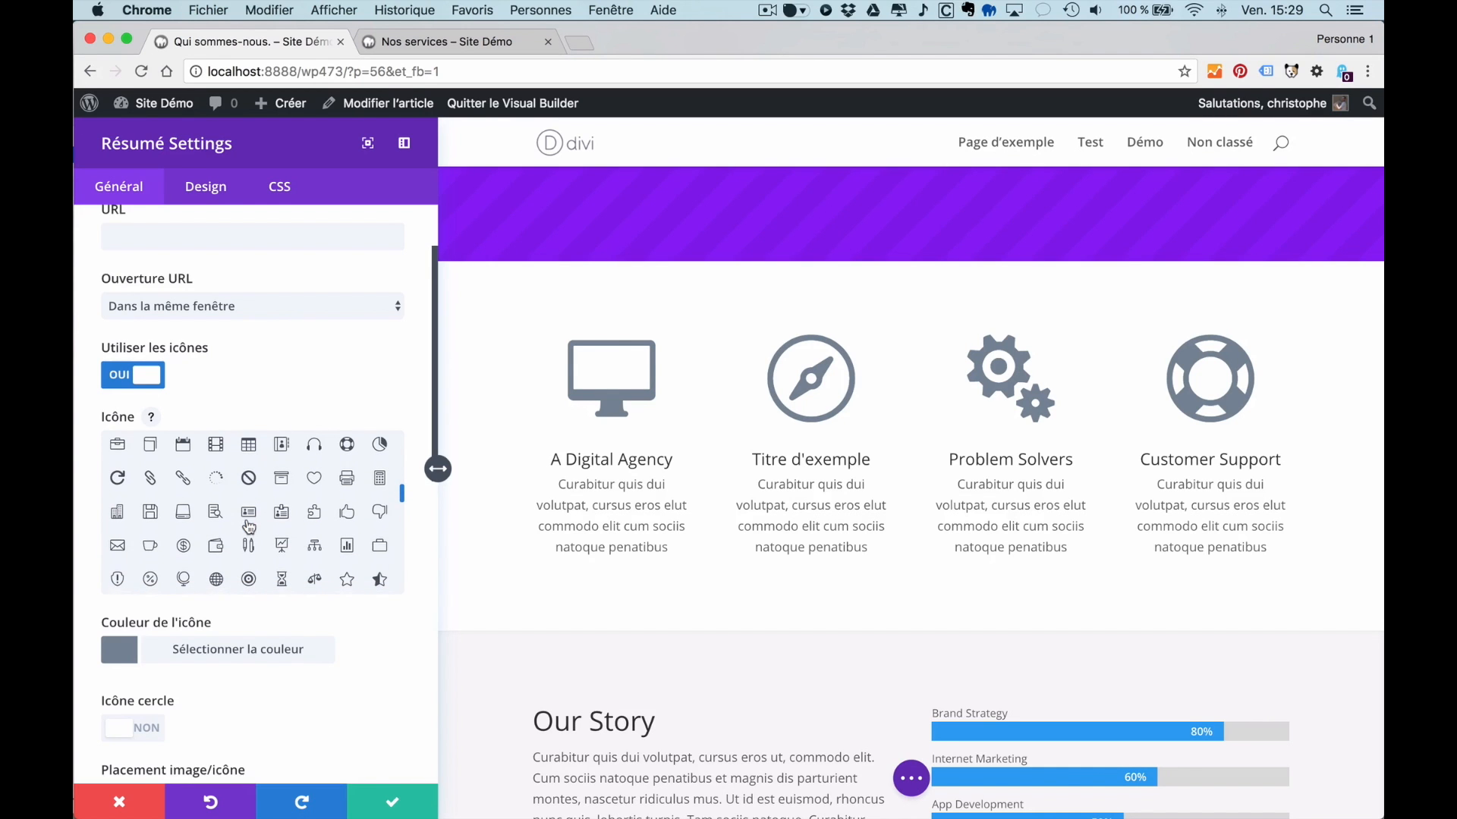
# - Try purple and red for the compass icon of the Titre d'exemple module, and set its colour to blue
pyautogui.click(119, 654)
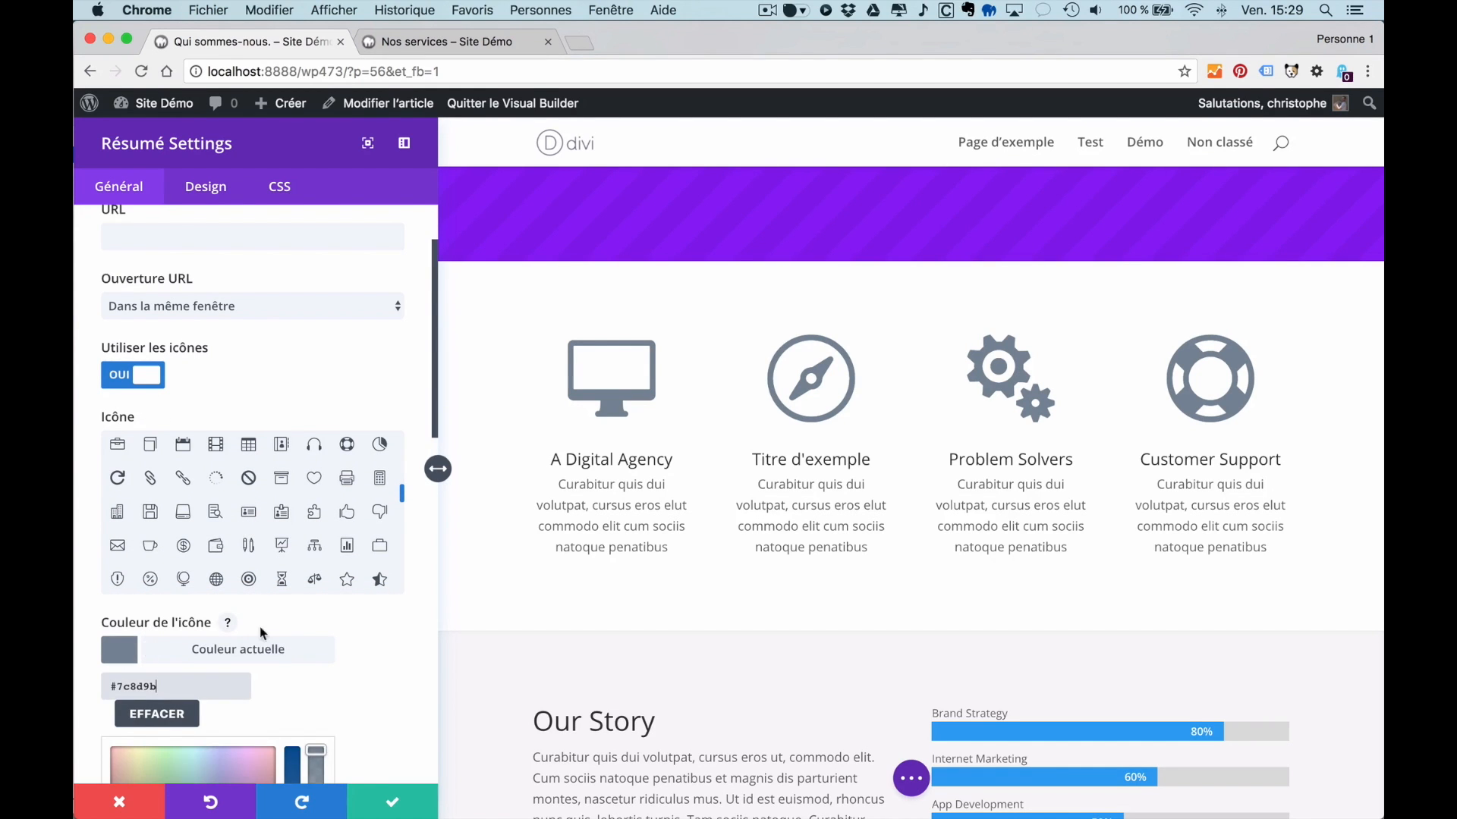
pyautogui.scroll(-5, 260, 627)
pyautogui.scroll(-1, 266, 625)
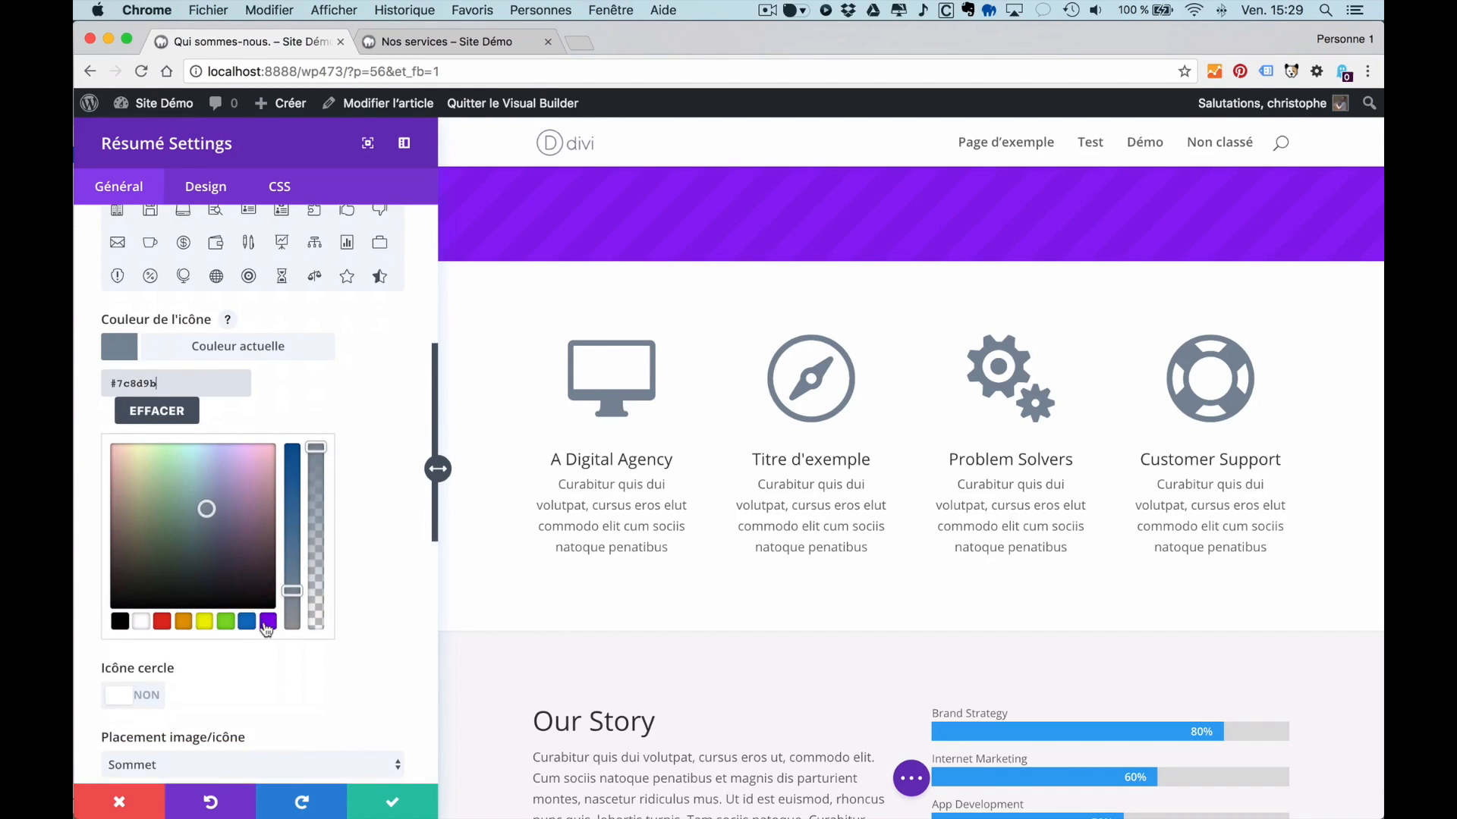
pyautogui.click(268, 622)
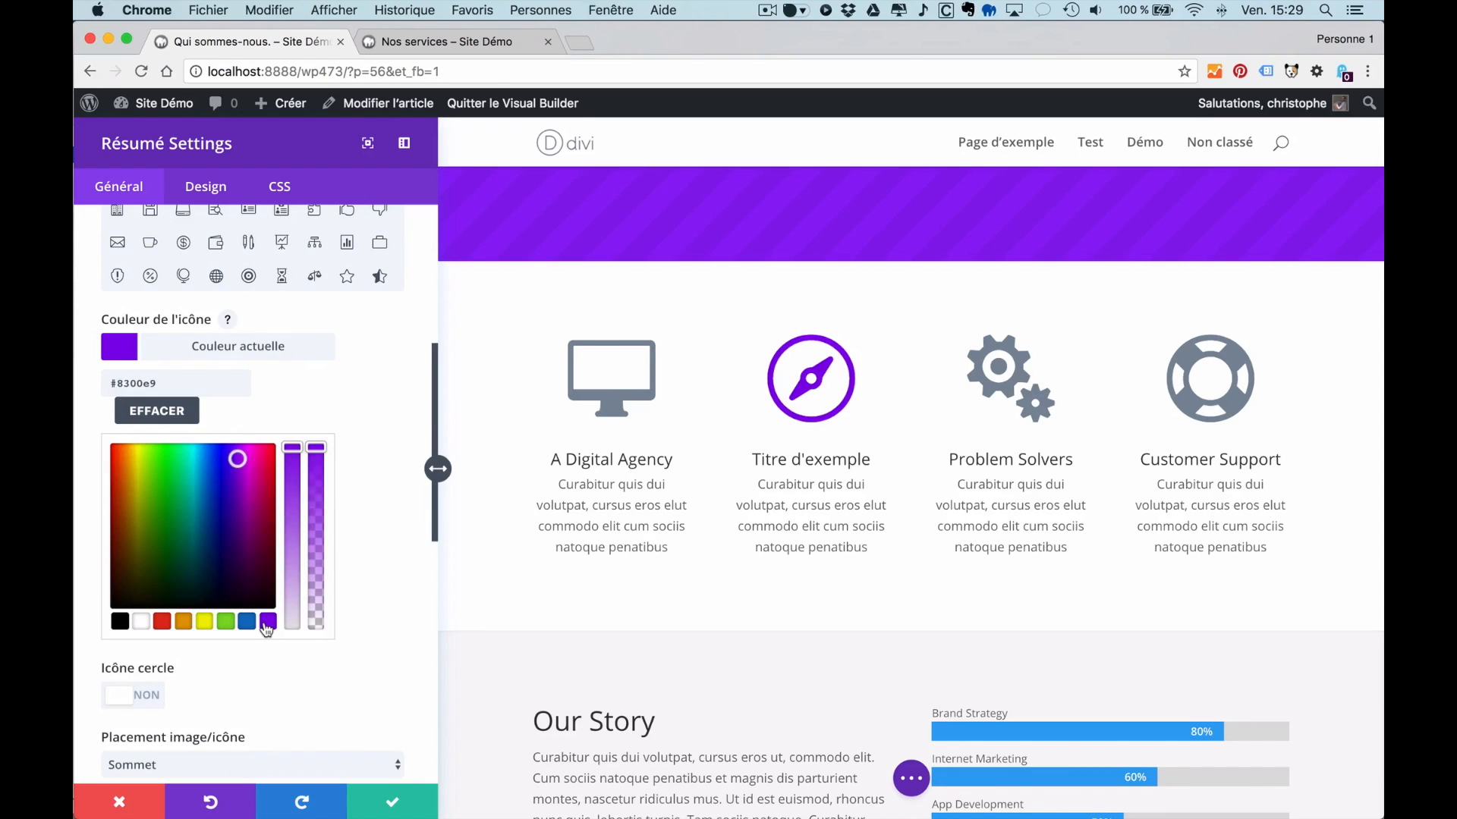
pyautogui.click(162, 624)
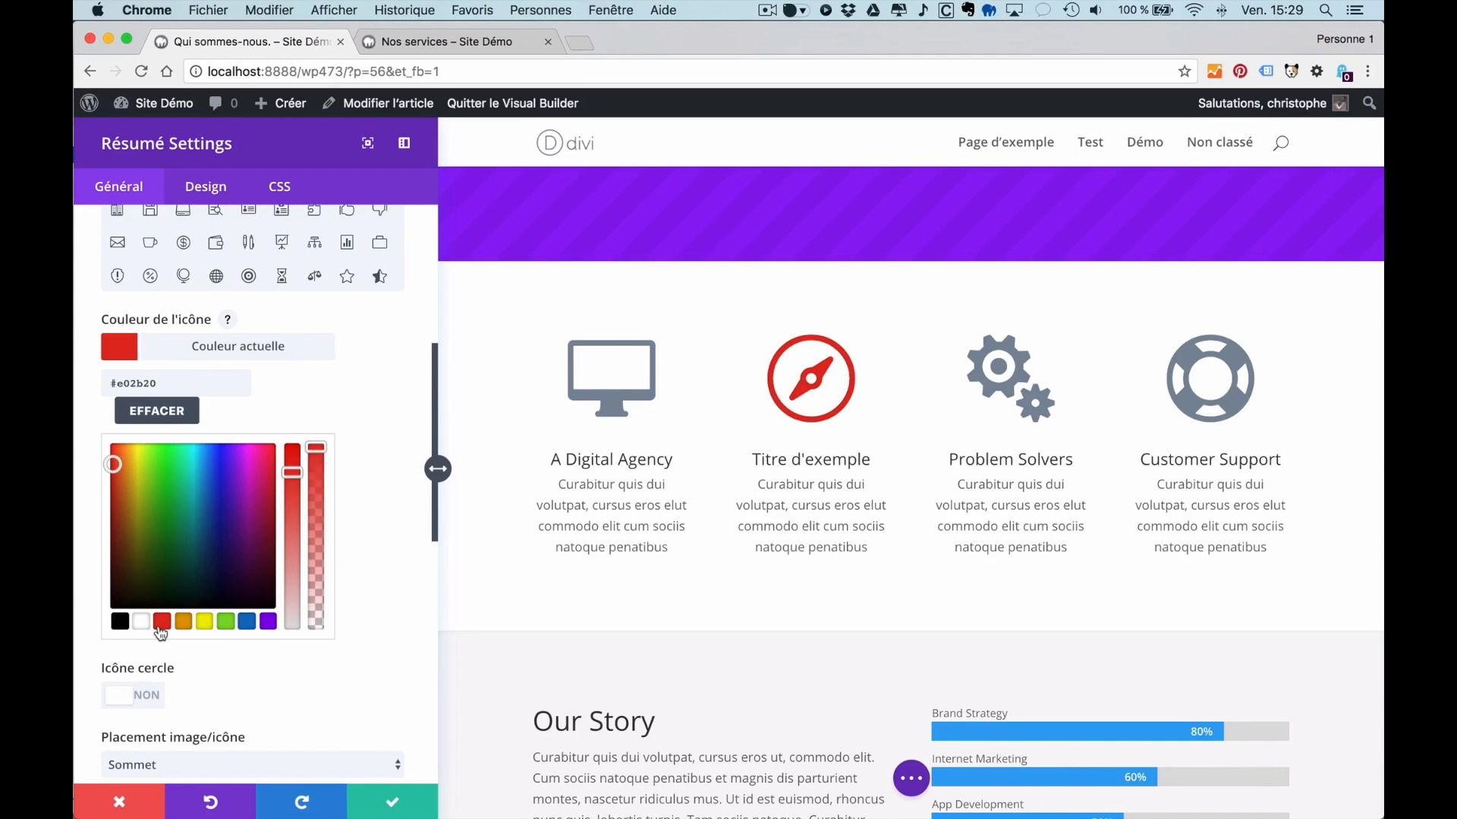
pyautogui.click(268, 623)
pyautogui.click(247, 622)
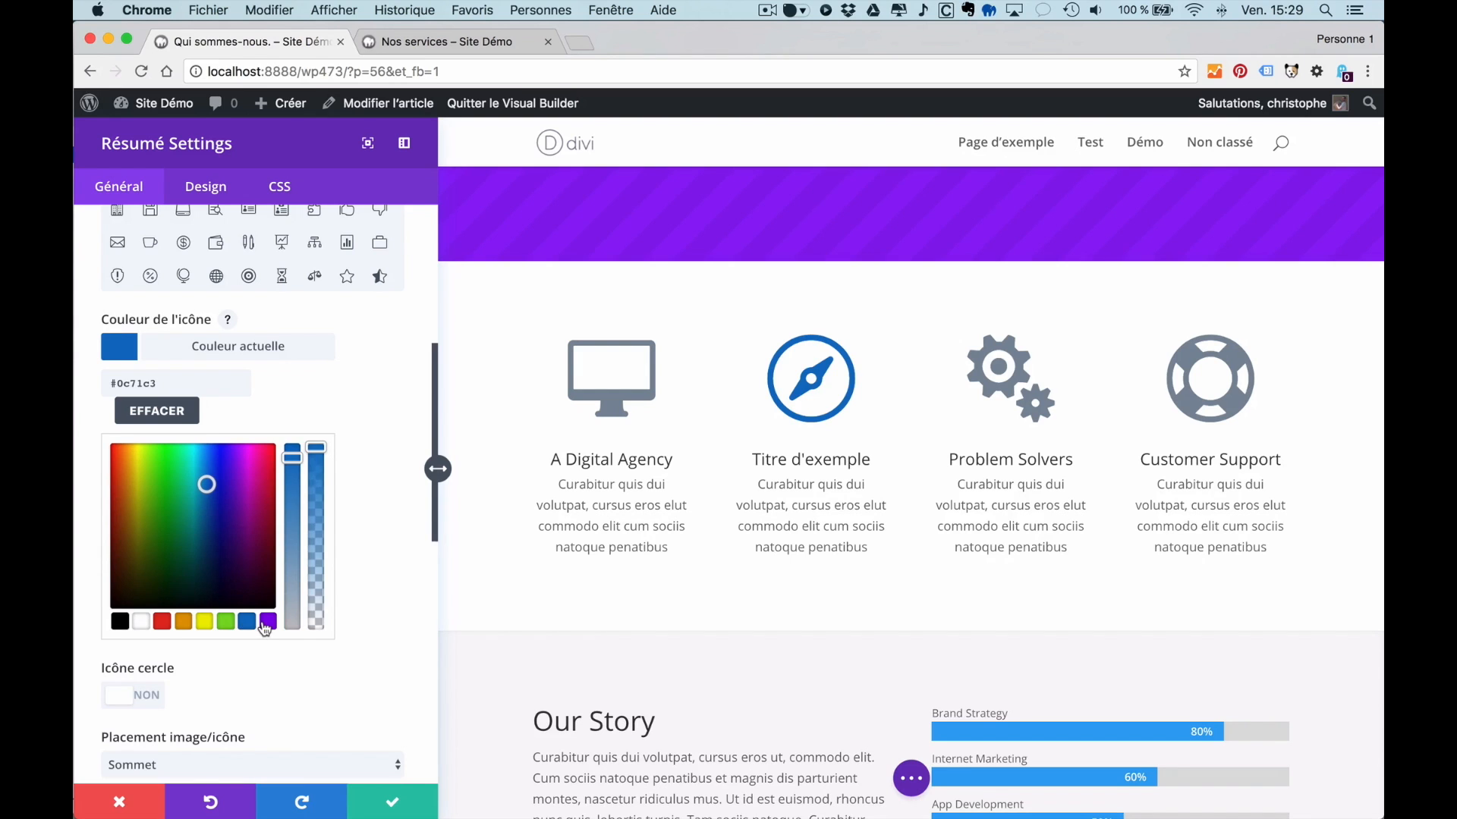
# - Replace the description text of the Titre d'exemple module with "Ma description sur mesure..."
pyautogui.scroll(-4, 155, 434)
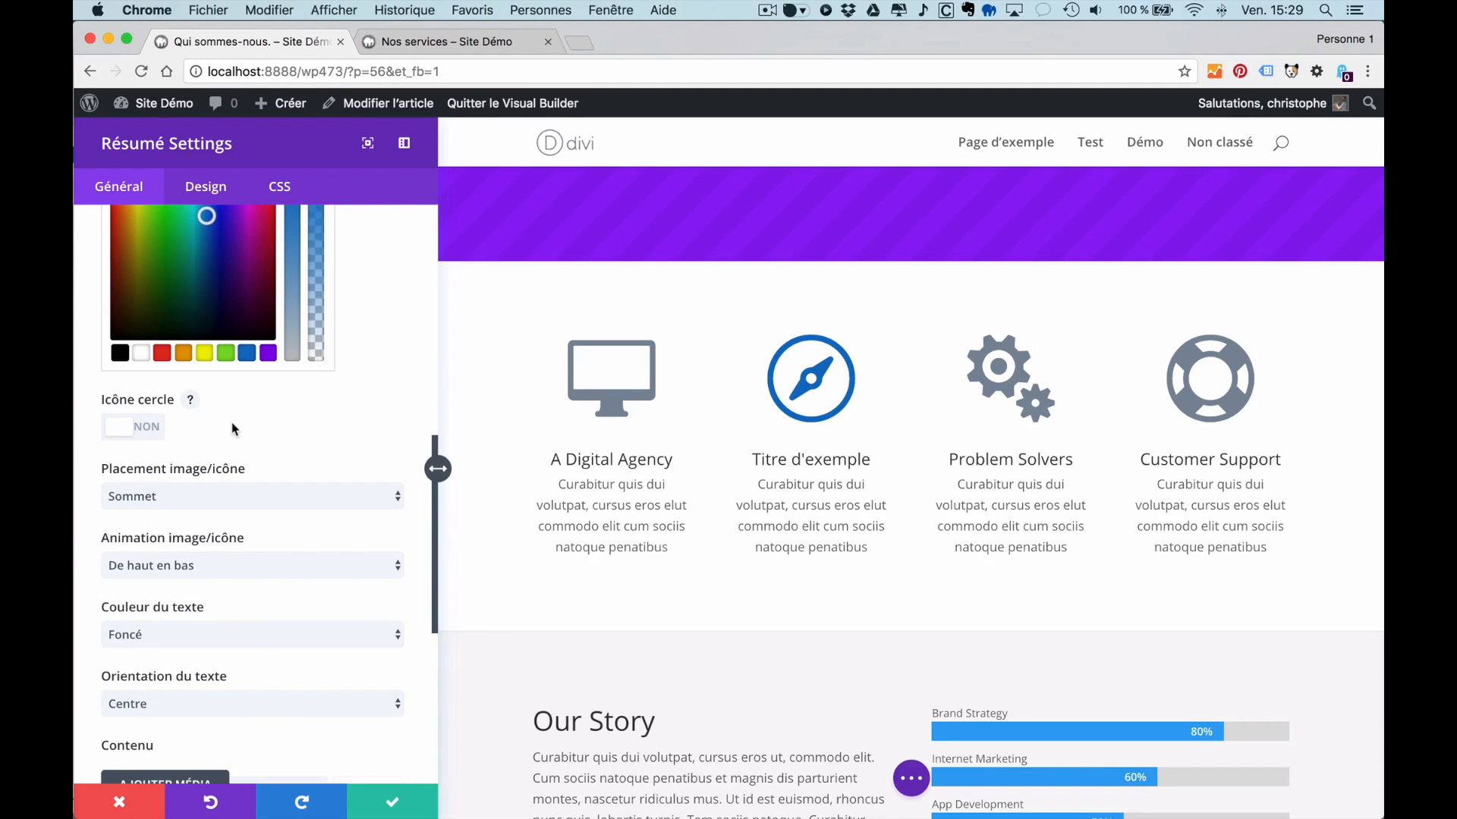
pyautogui.scroll(-3, 233, 429)
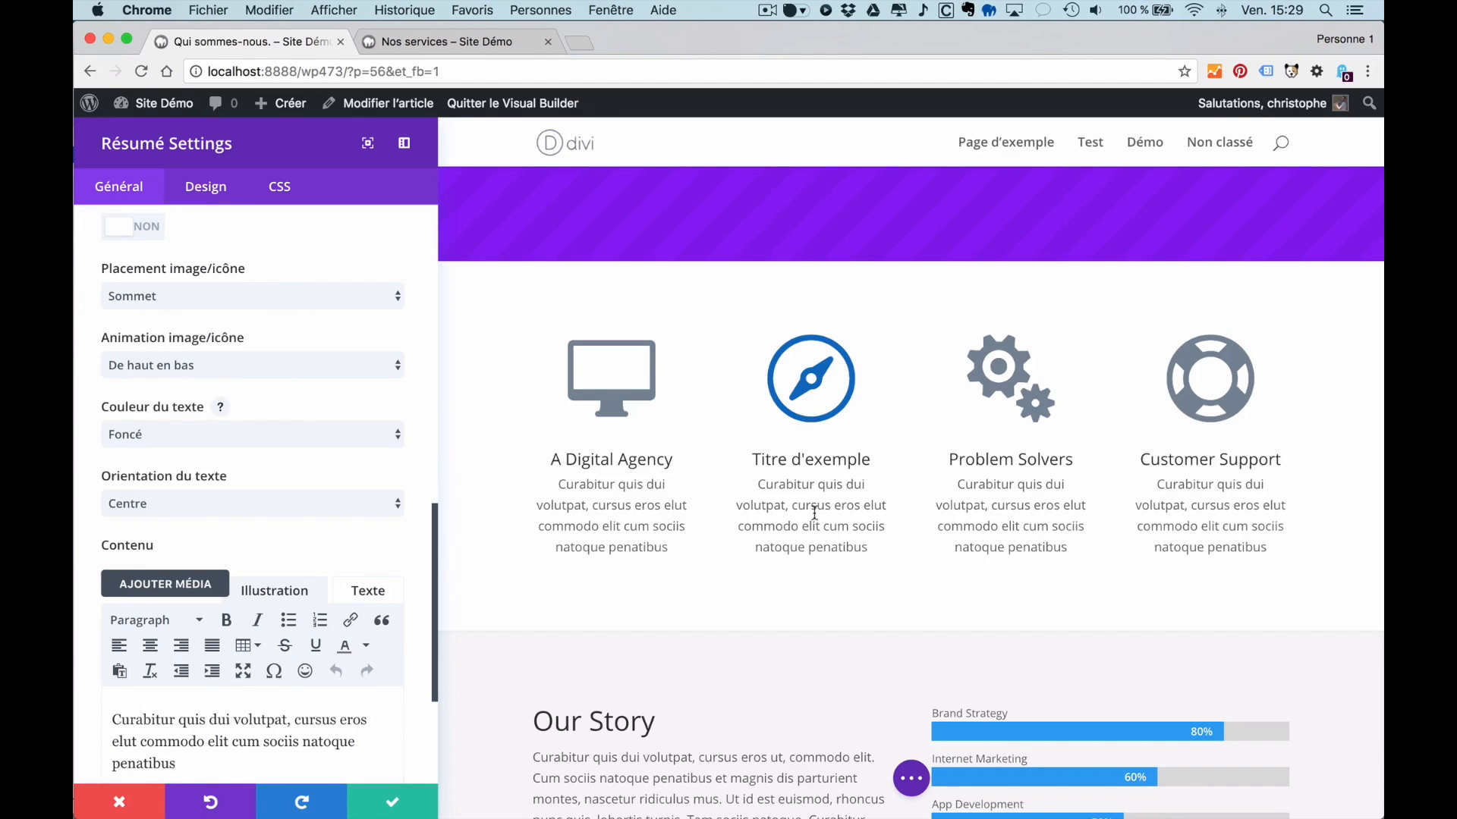
pyautogui.scroll(-1, 258, 618)
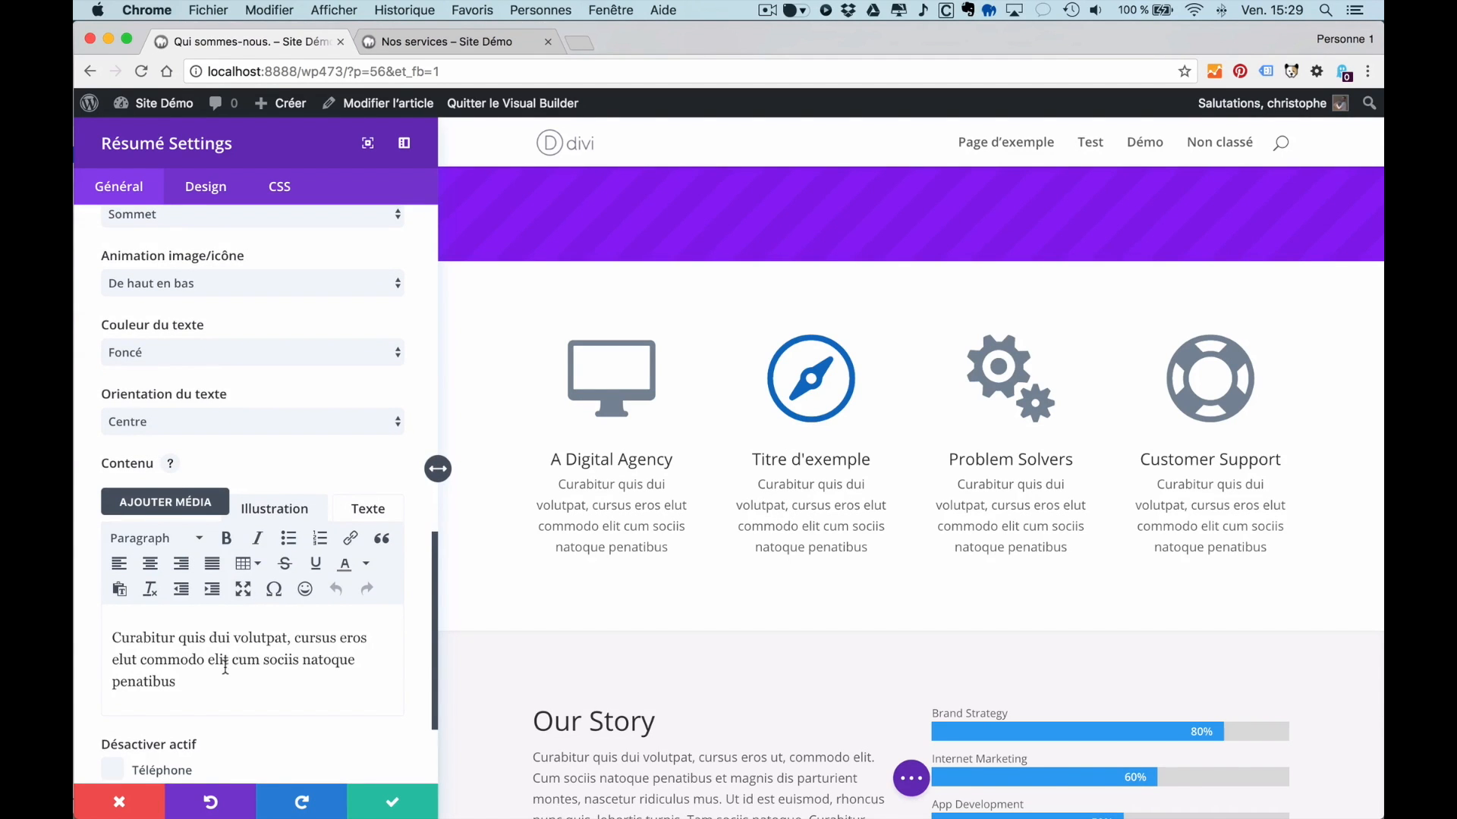
pyautogui.scroll(-1, 225, 666)
pyautogui.scroll(-1, 382, 638)
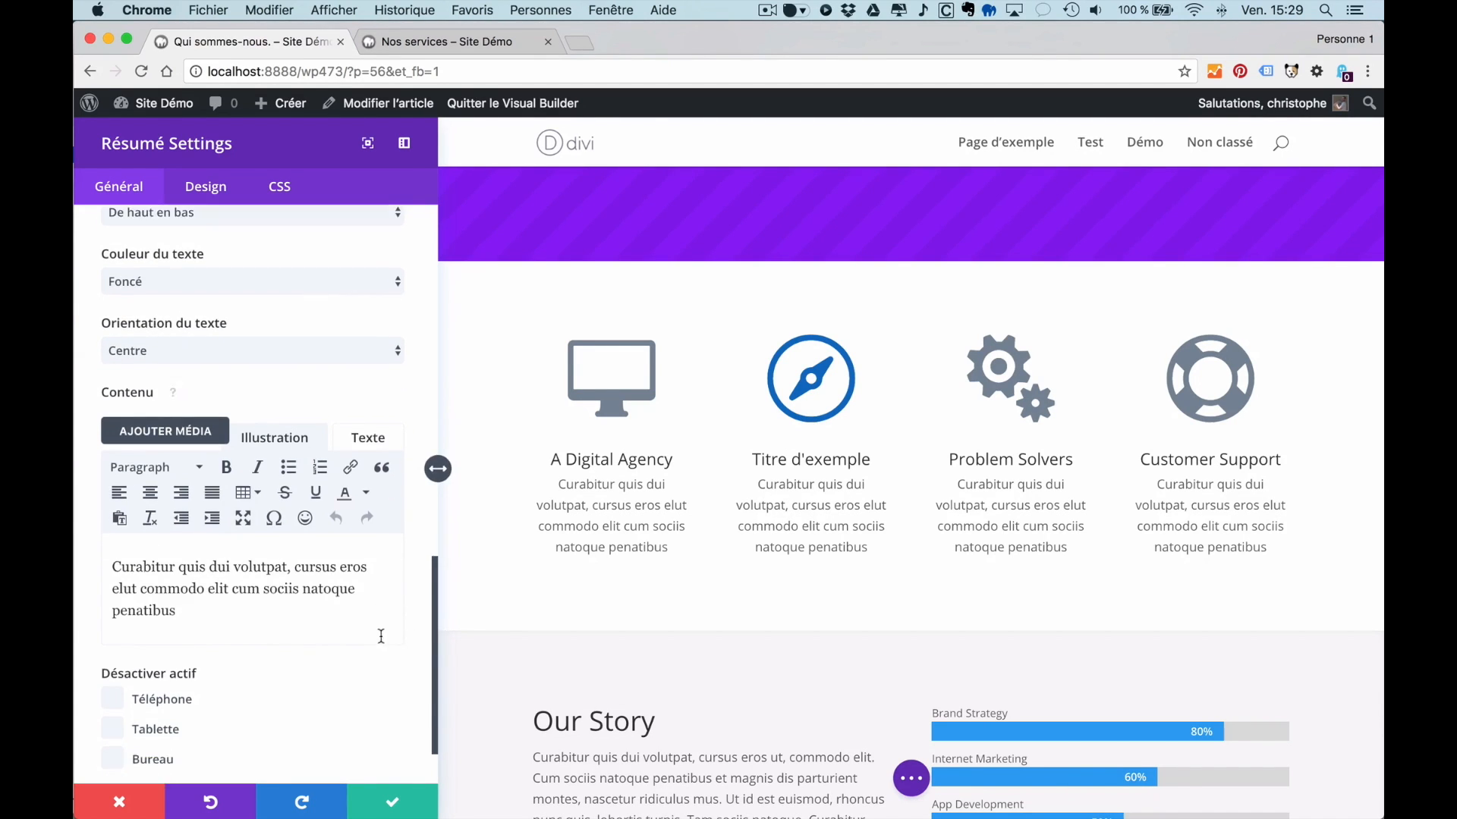
pyautogui.scroll(-1, 417, 637)
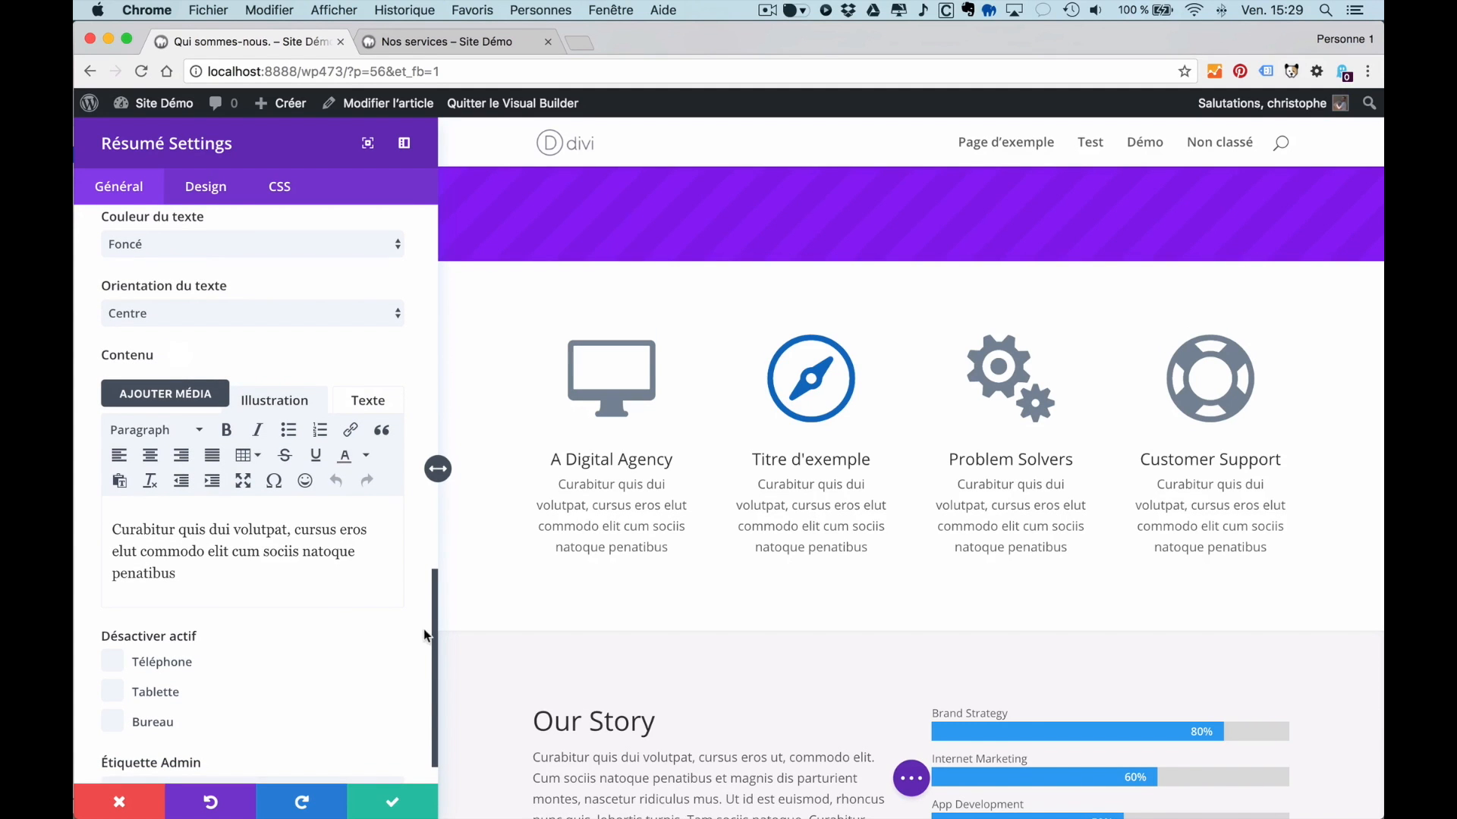
pyautogui.moveTo(431, 647)
pyautogui.mouseDown()
pyautogui.moveTo(431, 535)
pyautogui.moveTo(428, 672)
pyautogui.mouseUp()
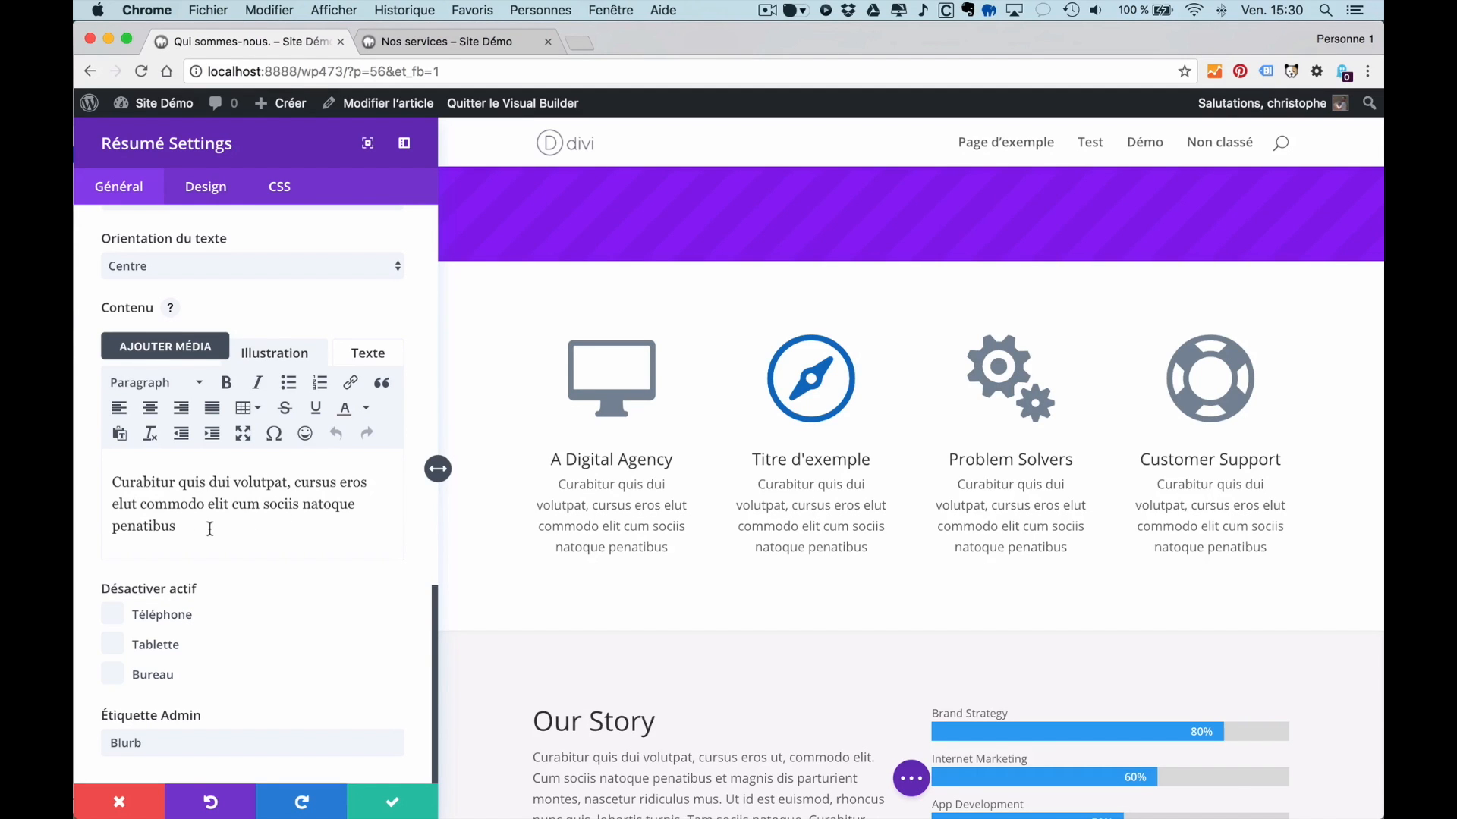
pyautogui.moveTo(176, 526); pyautogui.dragTo(91, 490)
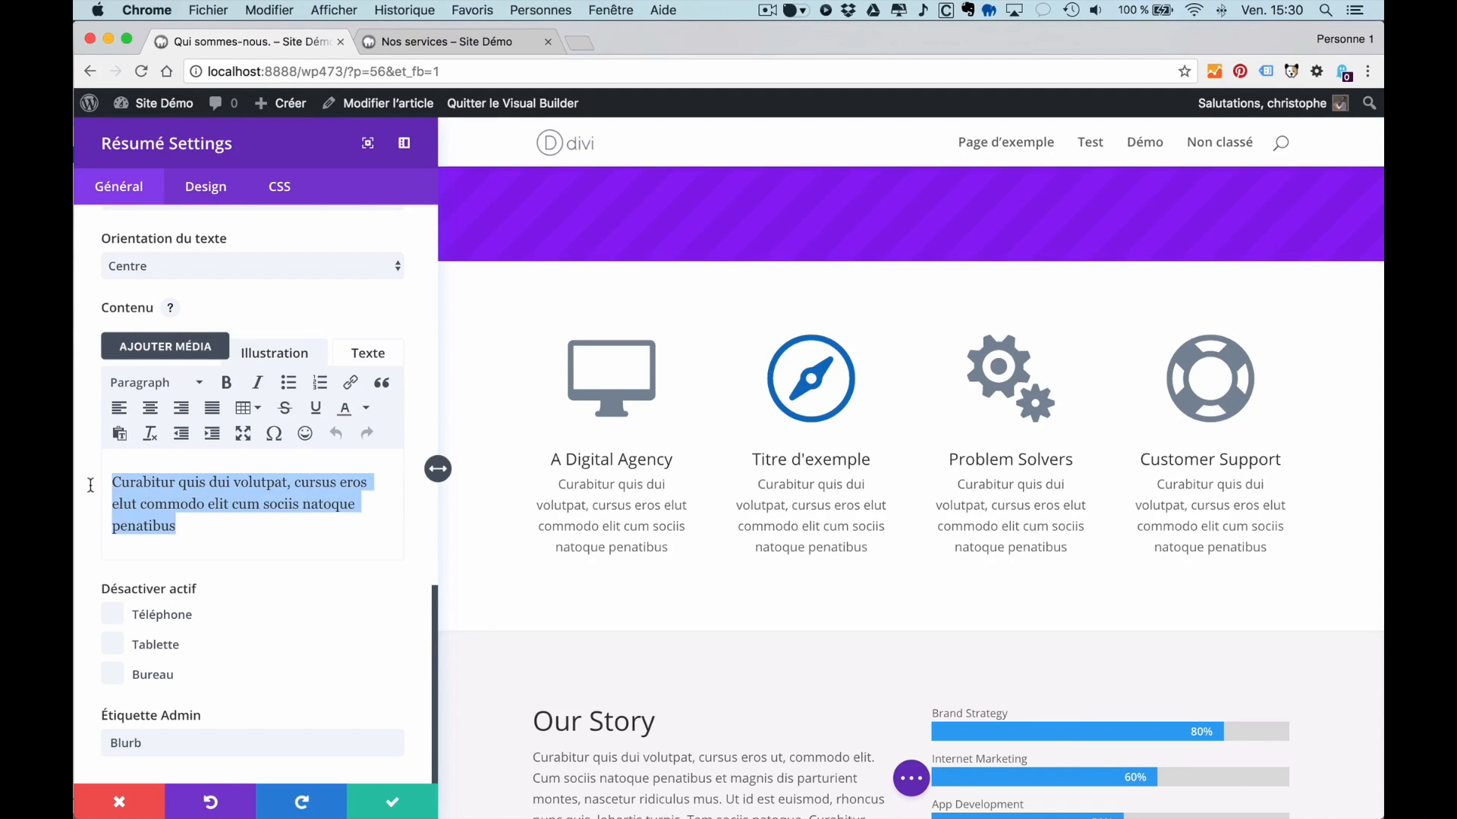
pyautogui.click(208, 520)
pyautogui.moveTo(208, 521); pyautogui.dragTo(91, 484)
pyautogui.write('Ma descript')
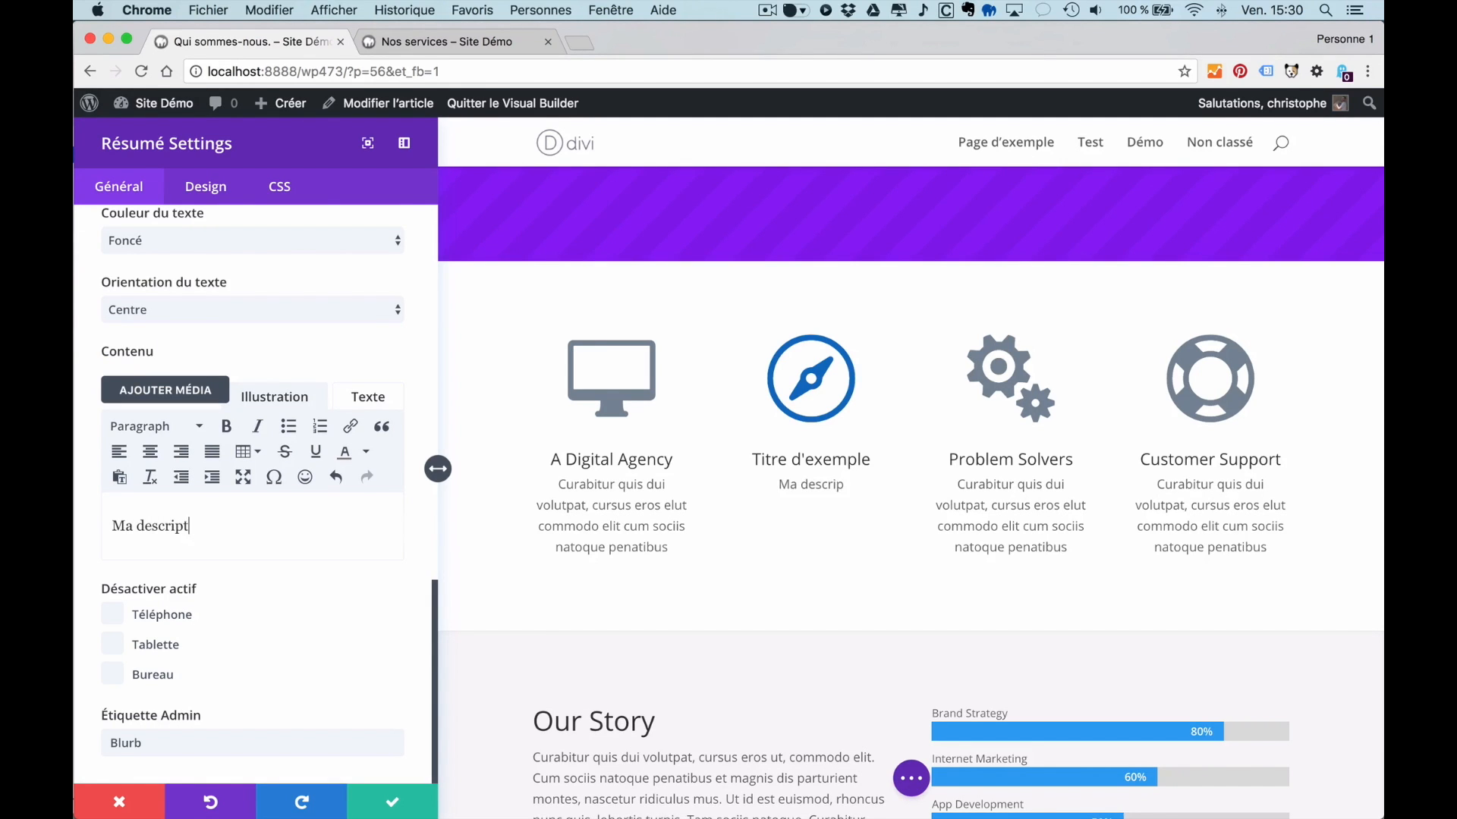
pyautogui.write('ion sur mesure...')
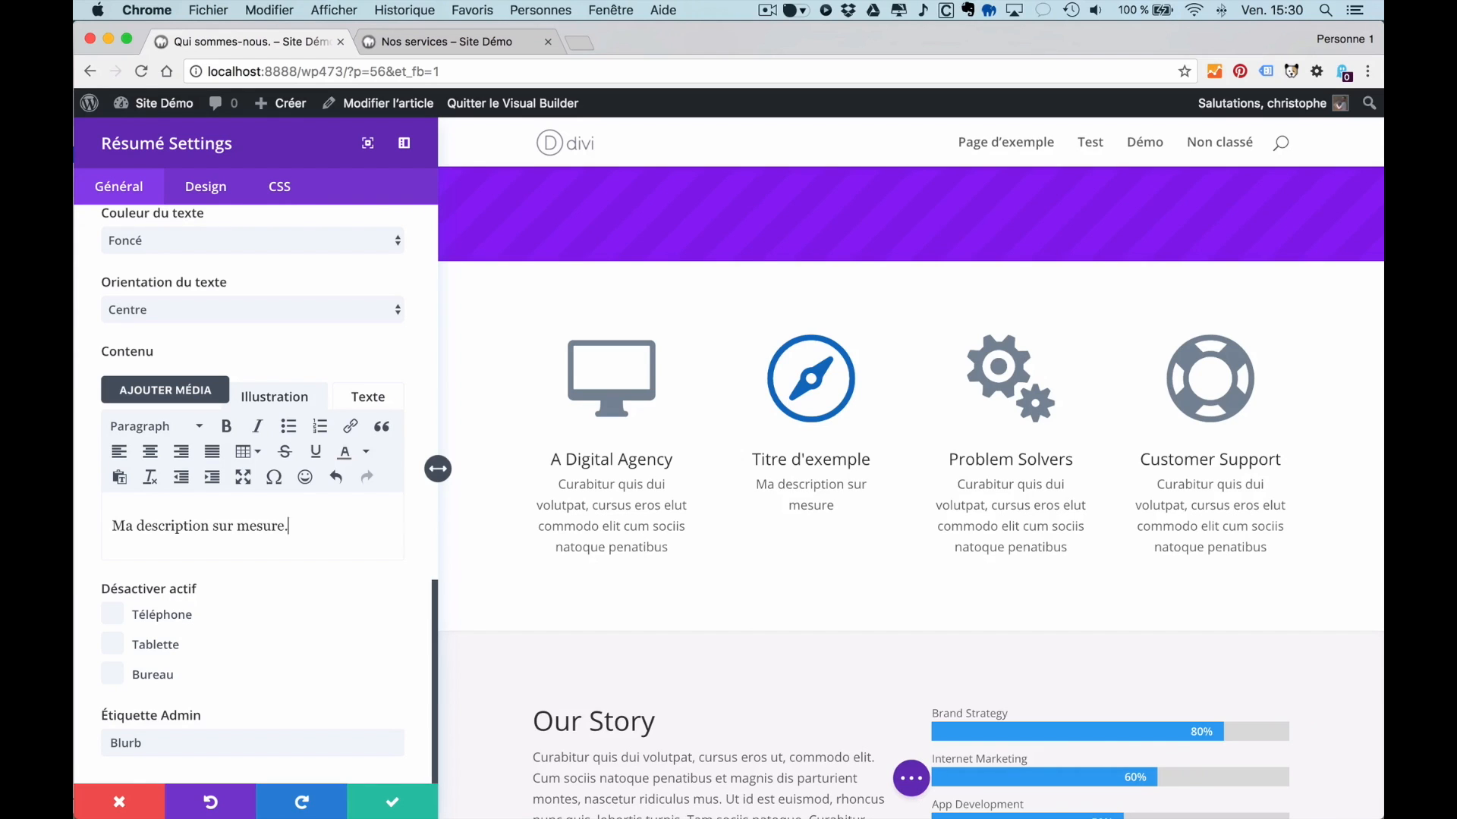
# - Copy the sentence "Ma description sur mesure..." and repeat it until the description contains it three times
pyautogui.moveTo(308, 528); pyautogui.dragTo(94, 524)
pyautogui.press('cmd+c')
pyautogui.click(327, 528)
pyautogui.press('cmd+v')
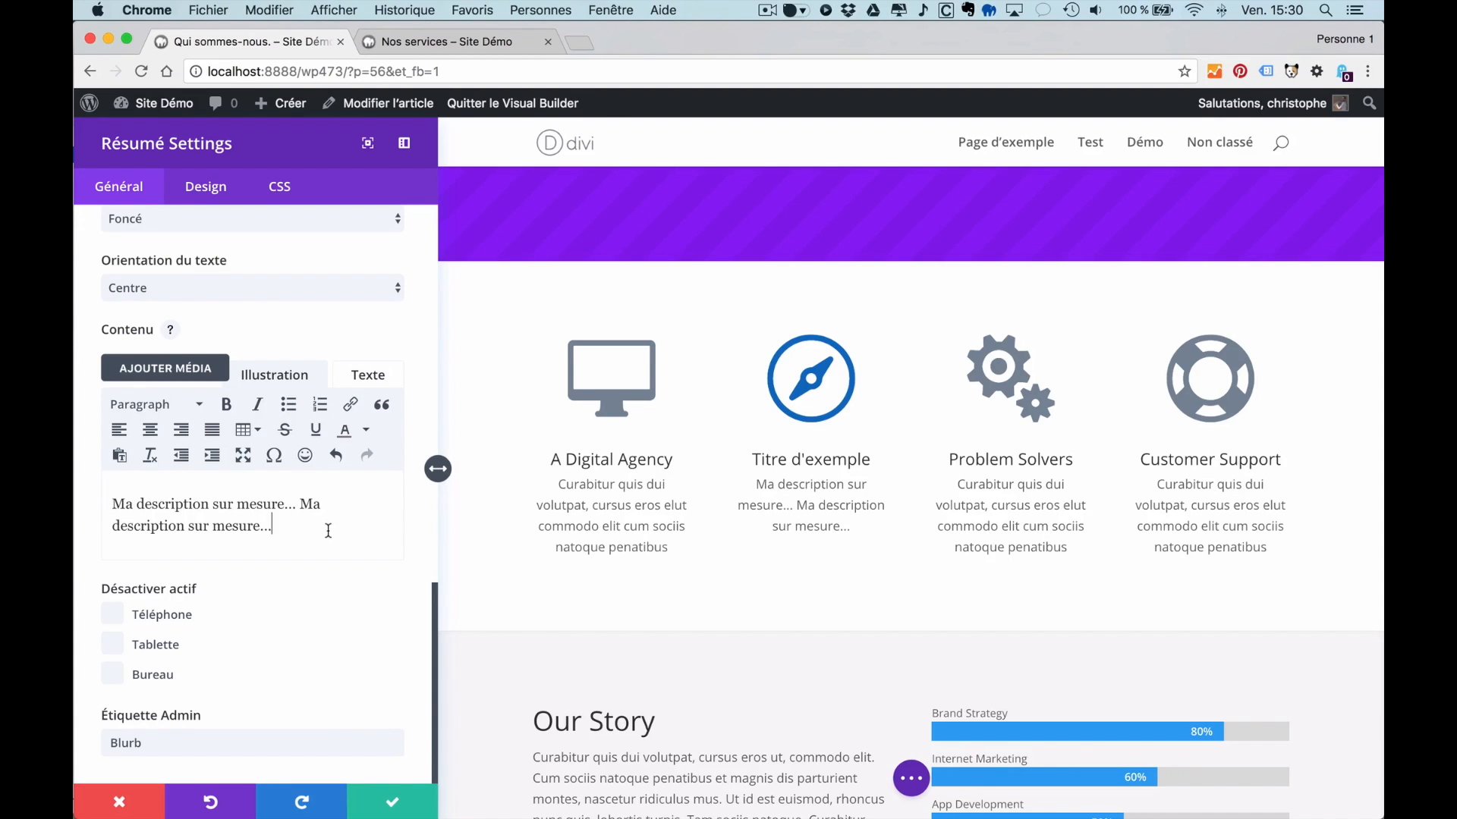
pyautogui.press('super+v')
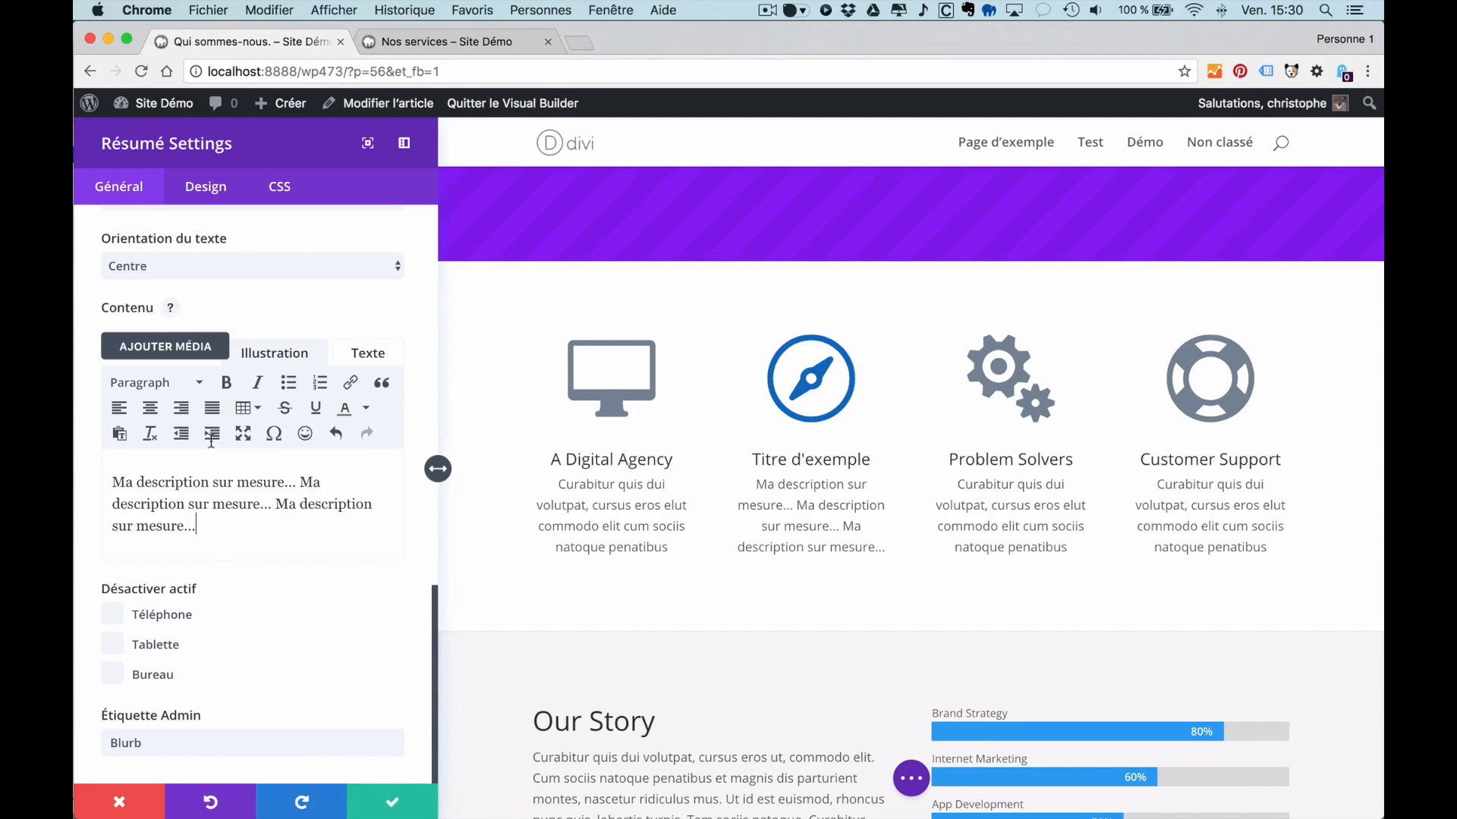
# - Try the icon placement Gauche on the Titre d'exemple module, check the text orientation choices, and return the placement to Sommet
pyautogui.scroll(5, 249, 375)
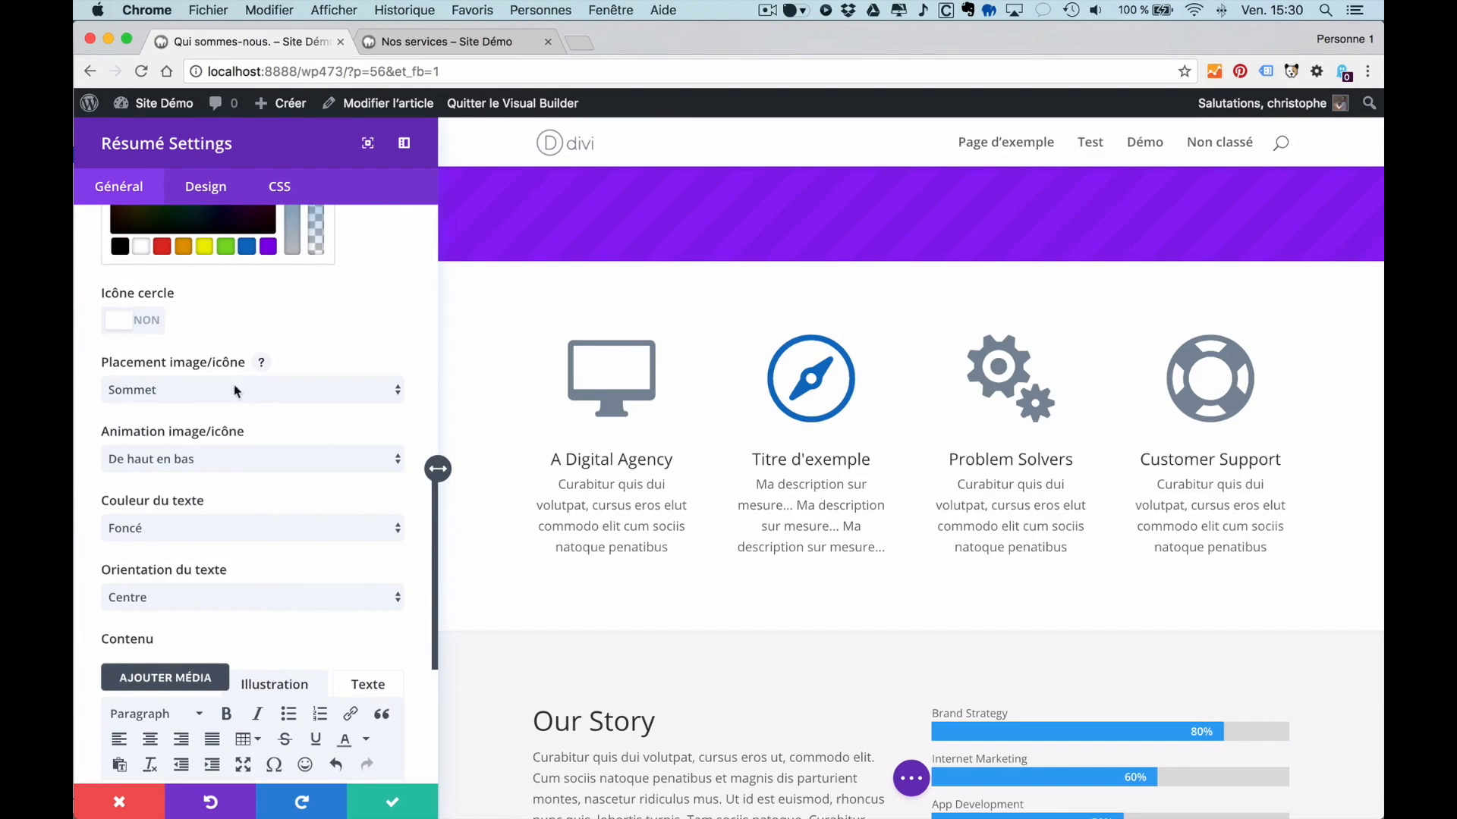
pyautogui.click(214, 389)
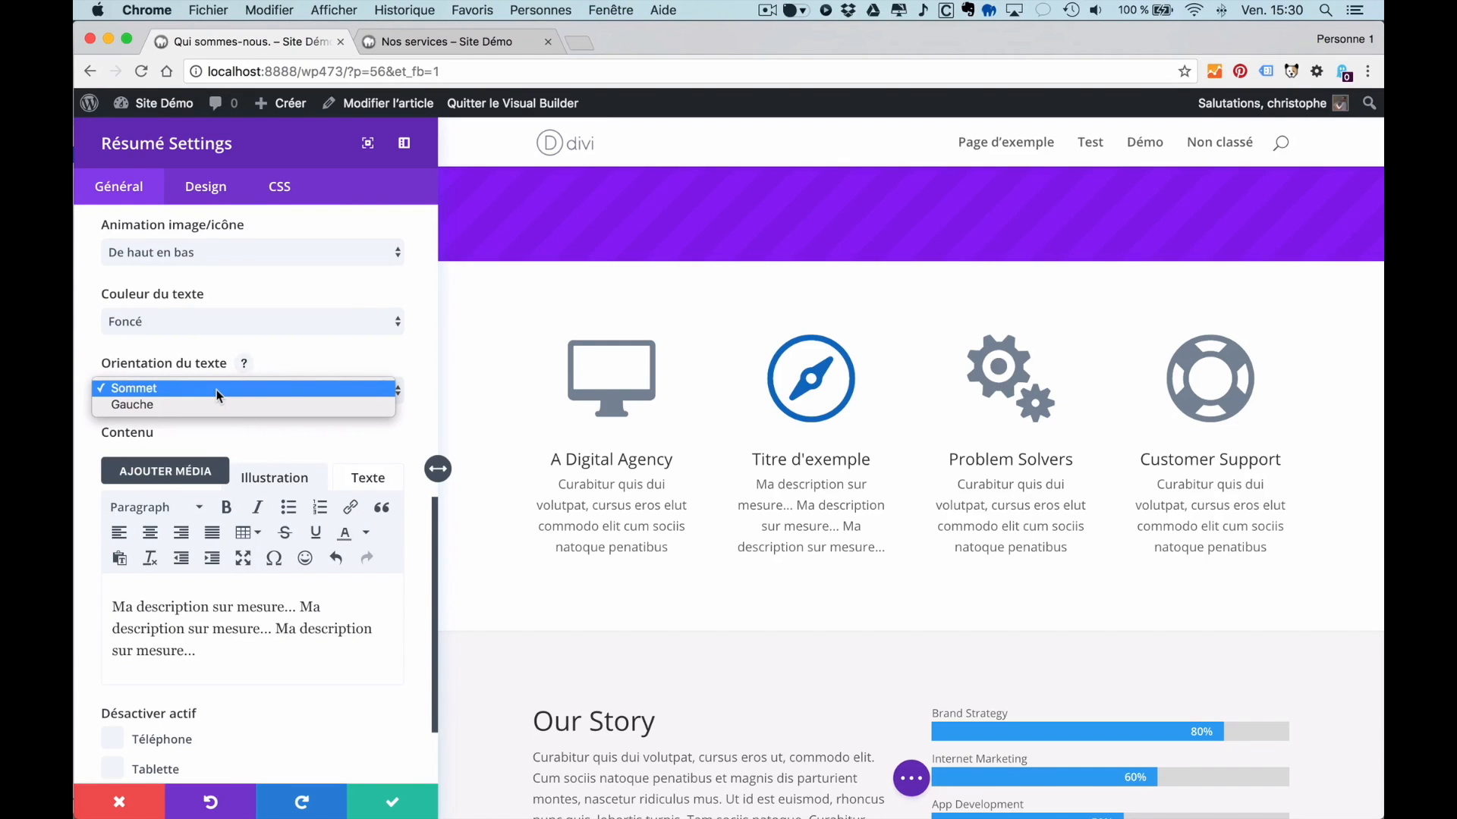
pyautogui.click(216, 405)
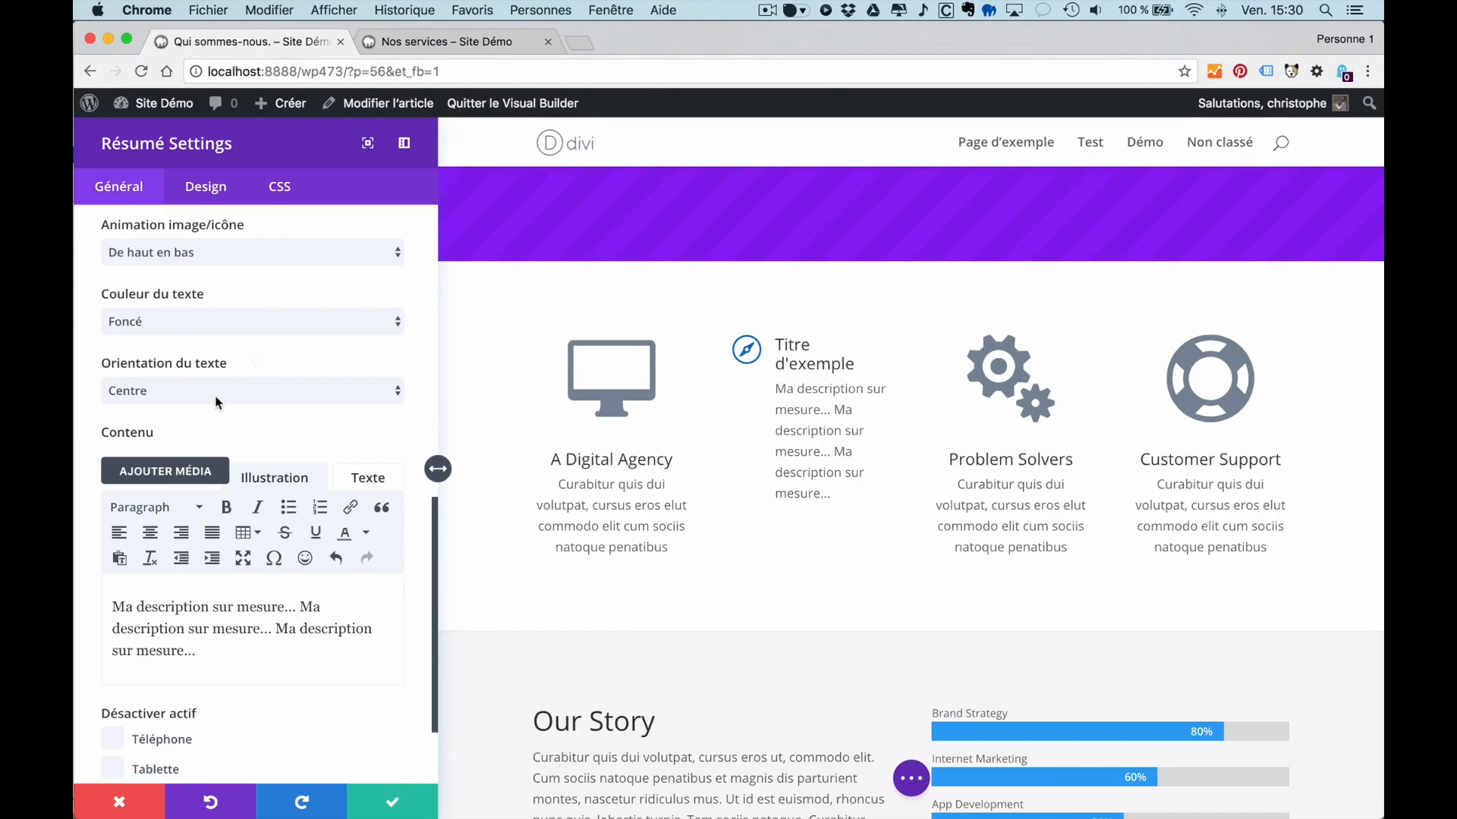
pyautogui.click(216, 402)
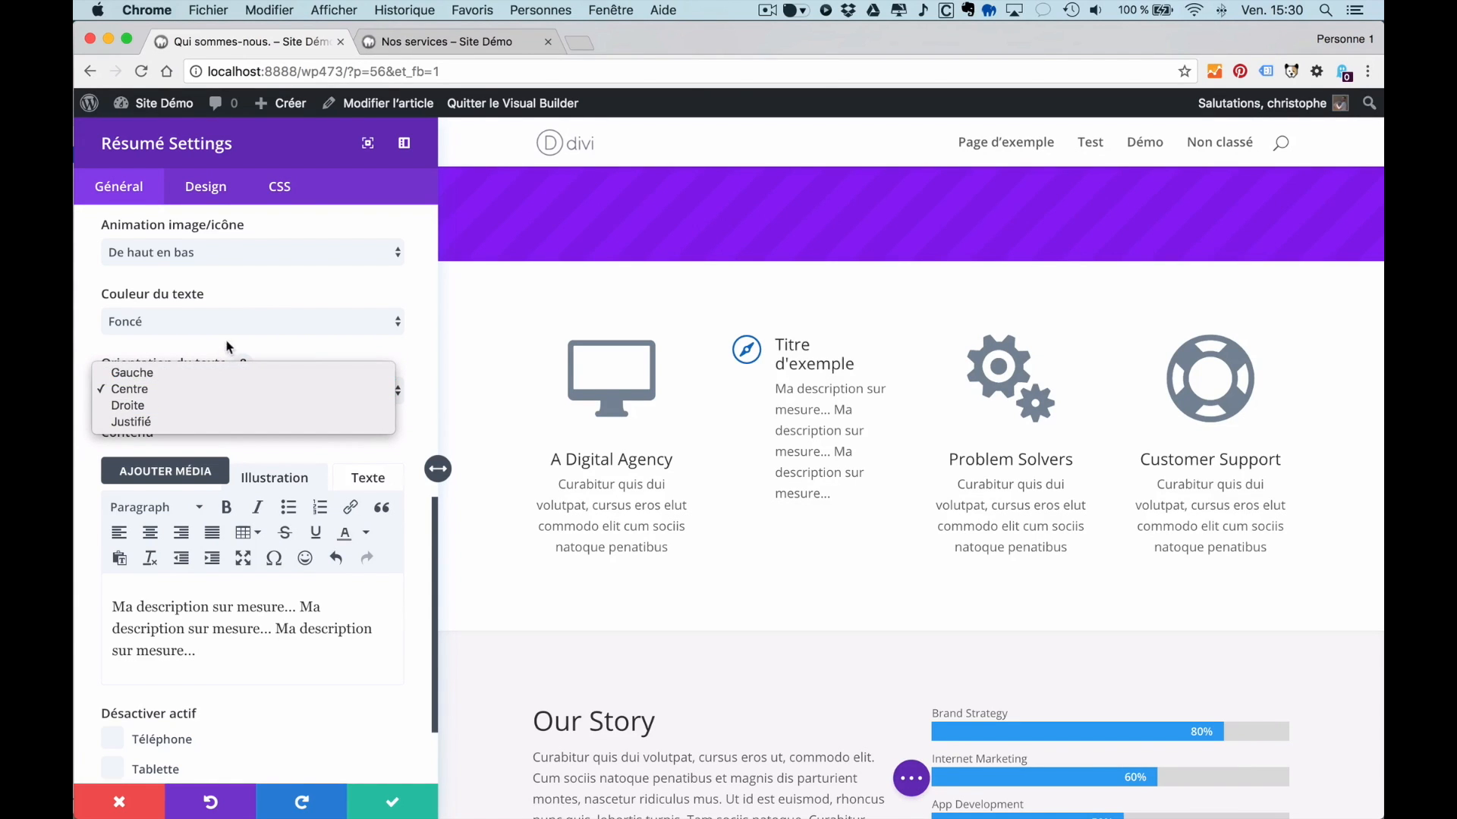
pyautogui.click(241, 361)
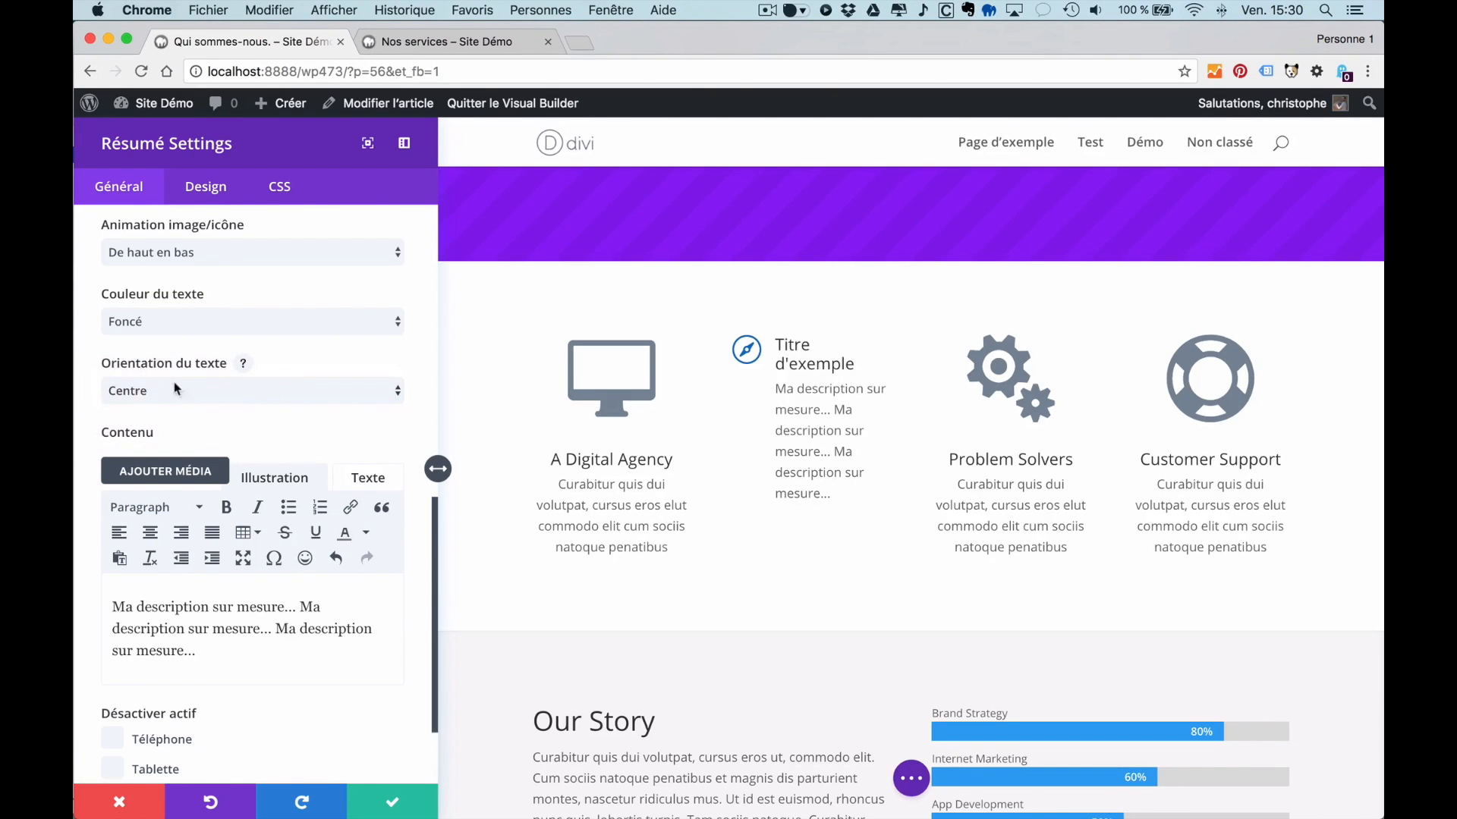
pyautogui.scroll(2, 186, 398)
pyautogui.scroll(5, 187, 398)
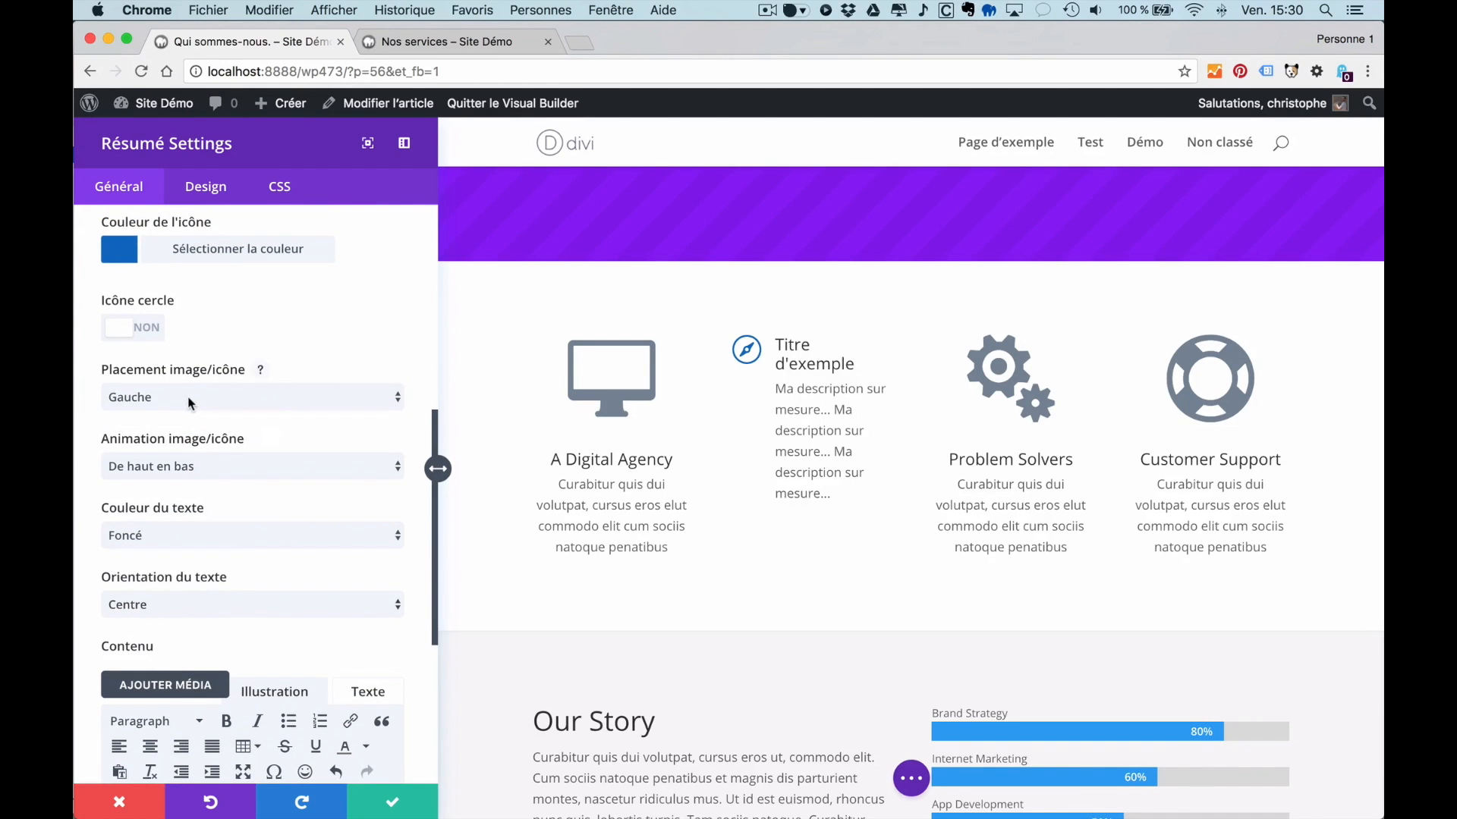
pyautogui.click(186, 398)
pyautogui.click(186, 380)
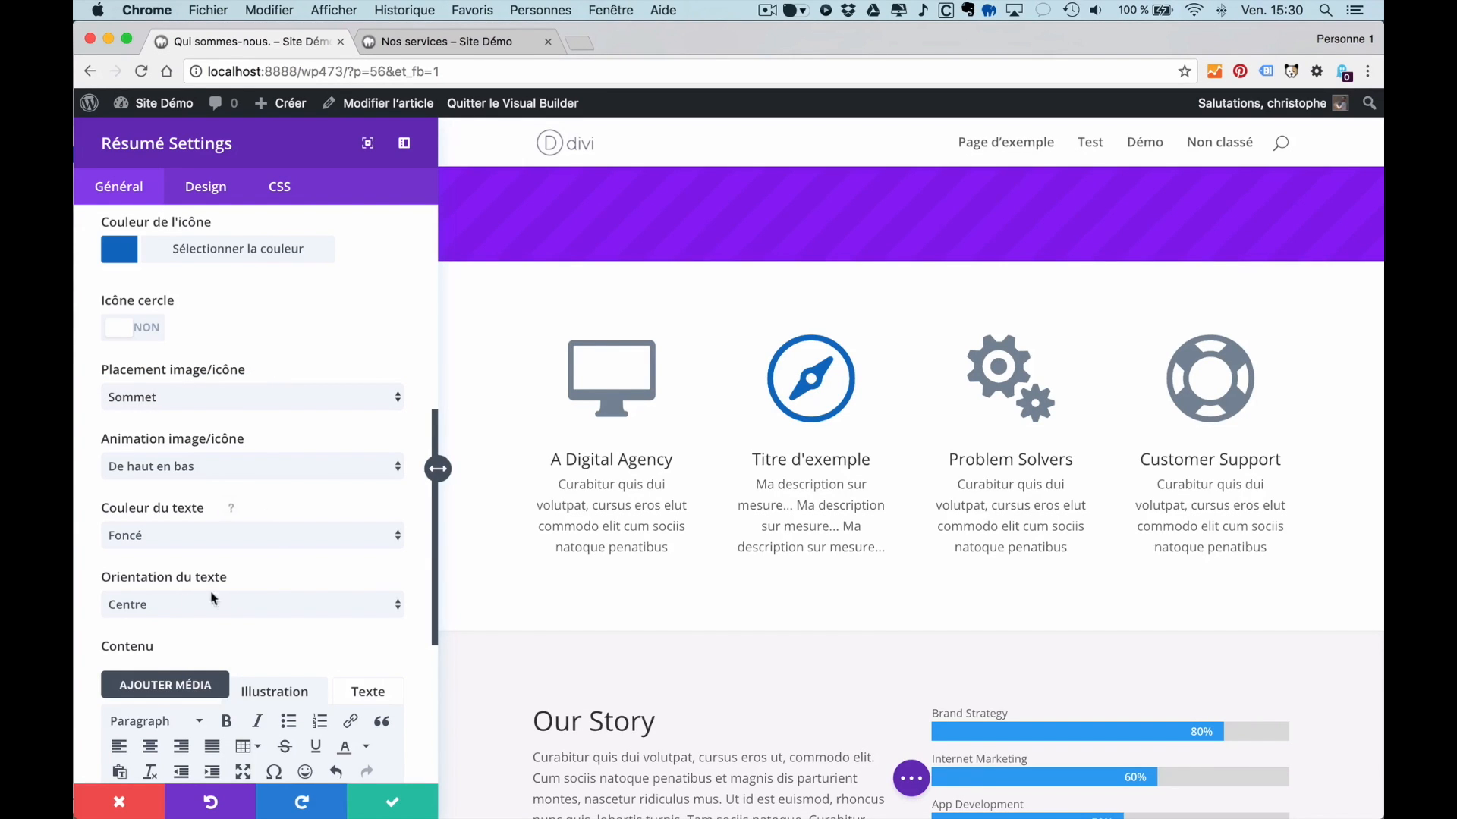
# - Try the text orientation Gauche on the Titre d'exemple module and return it to Centre
pyautogui.click(168, 606)
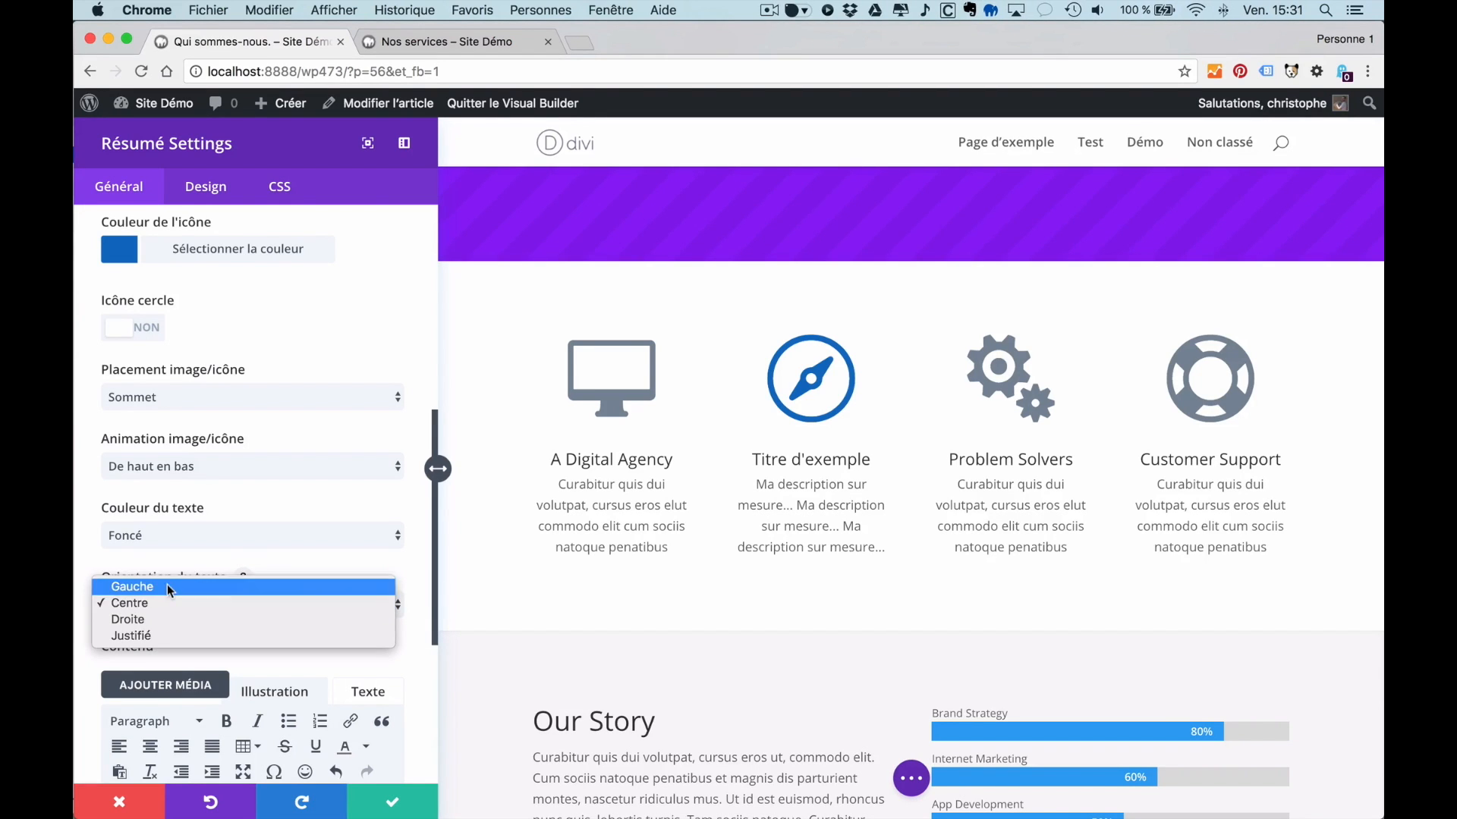
pyautogui.click(167, 588)
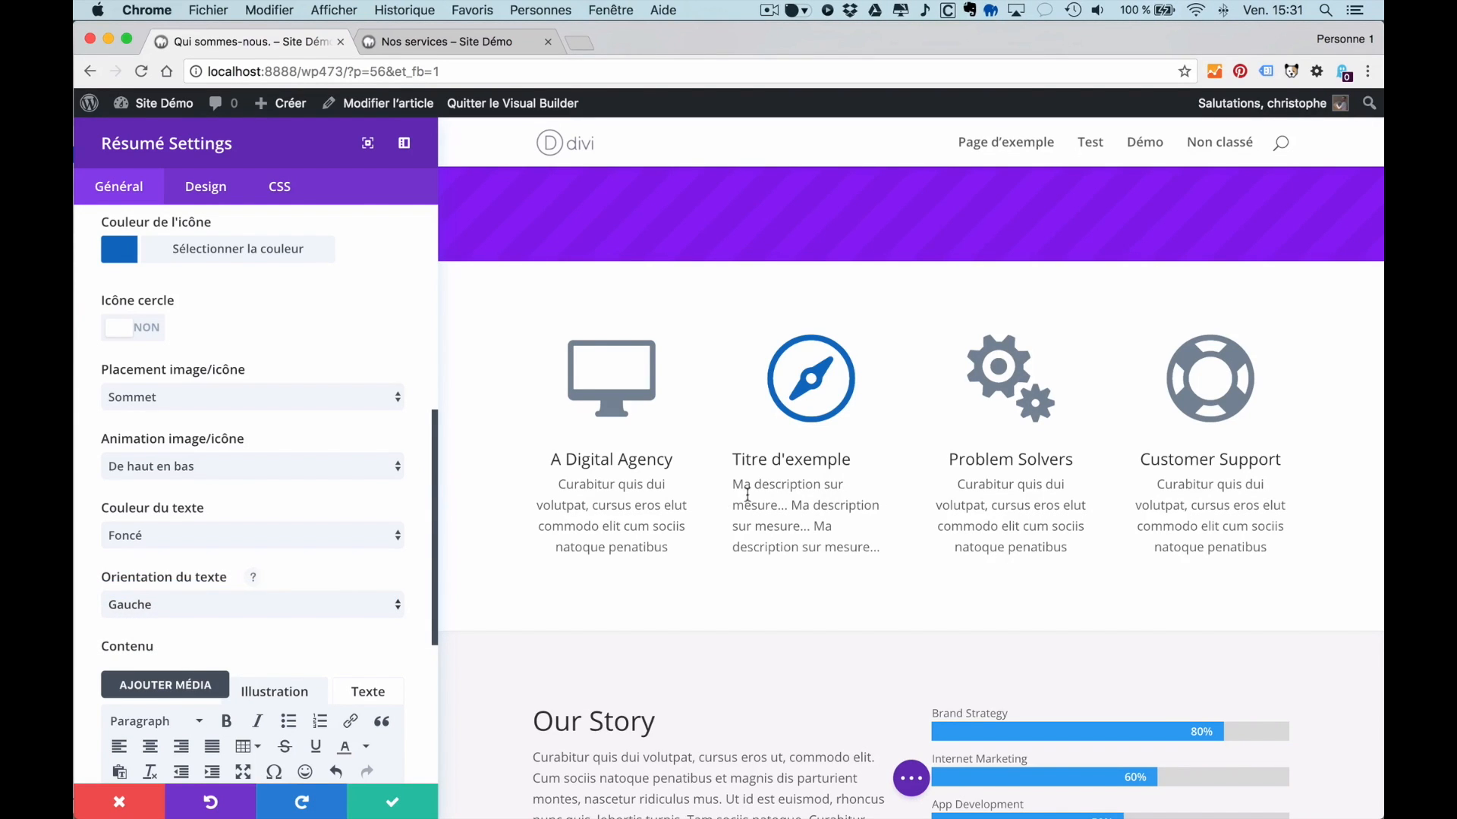
pyautogui.click(200, 613)
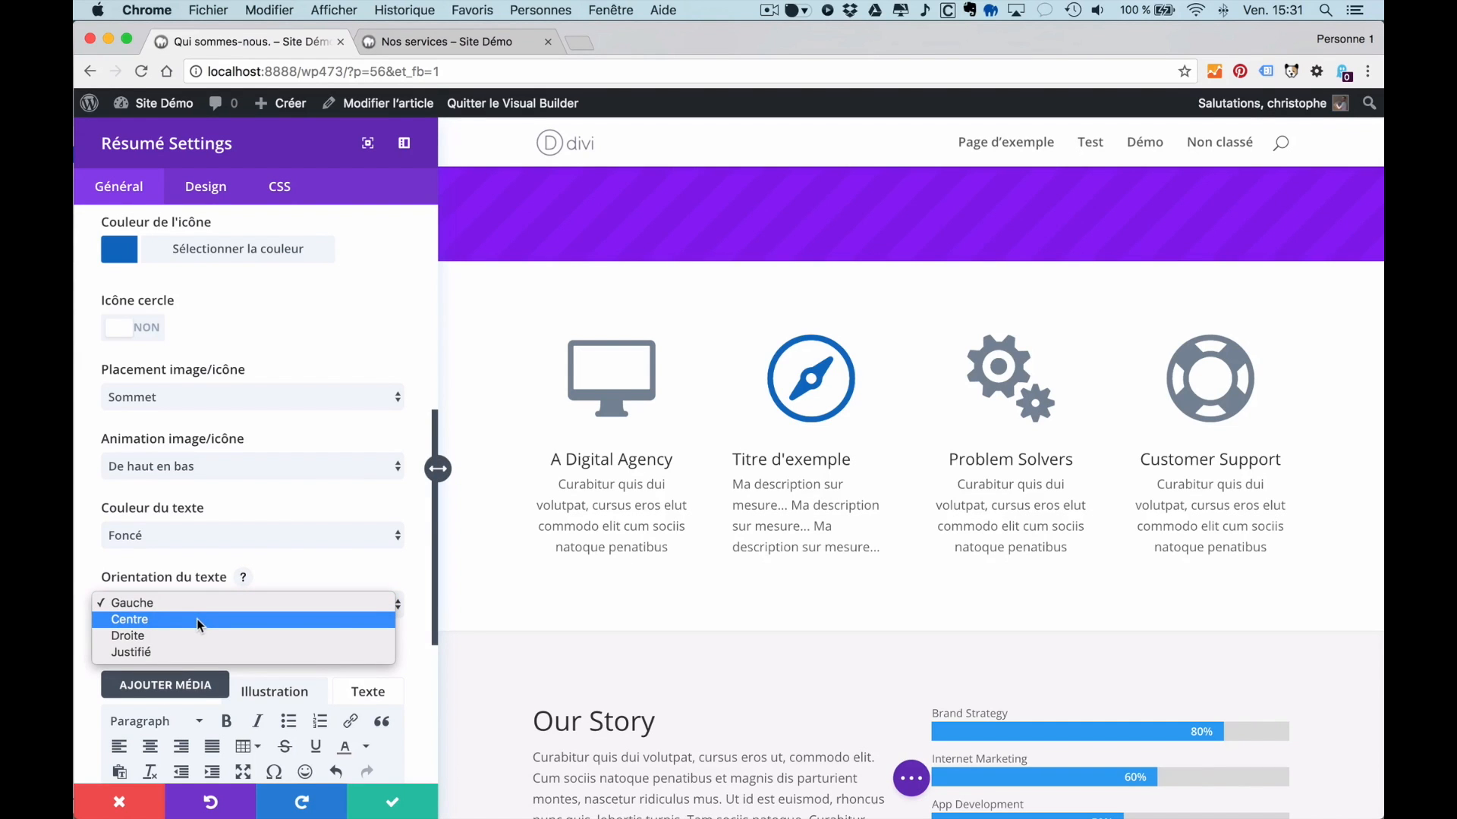
pyautogui.click(197, 618)
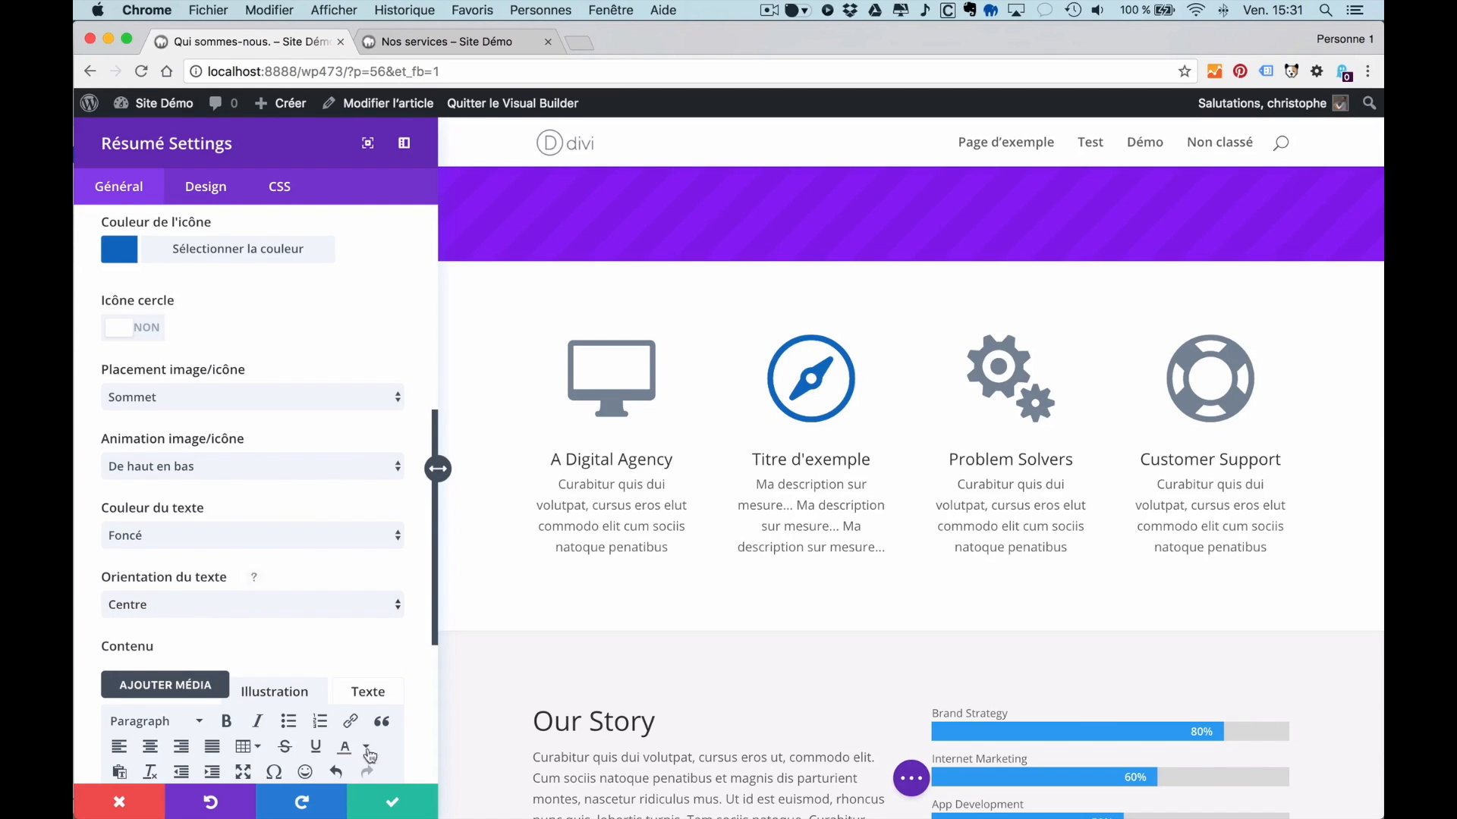
# - Save the Titre d'exemple module's settings, then save the post as a draft and publish it
pyautogui.click(391, 801)
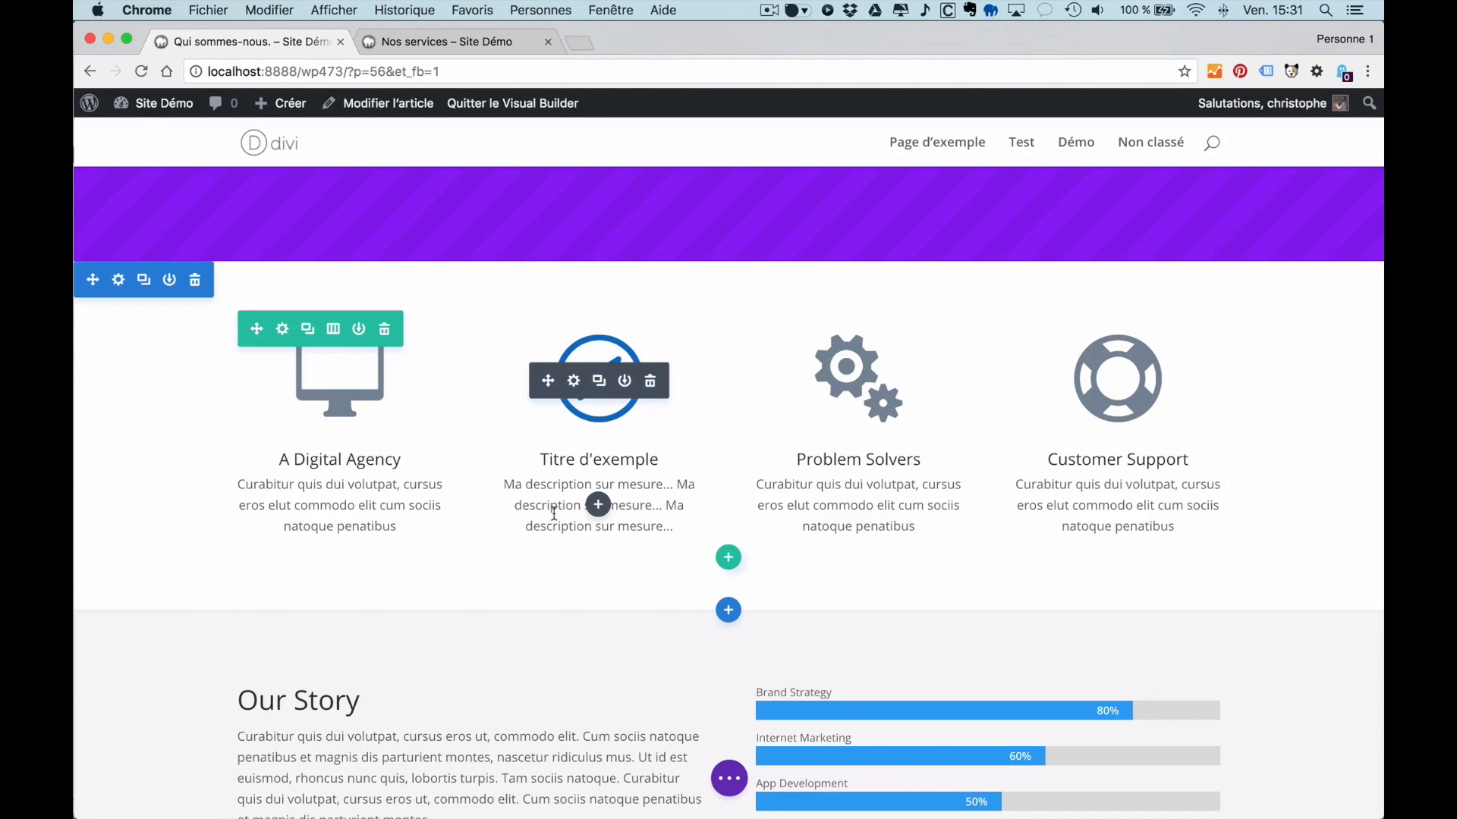
pyautogui.click(725, 775)
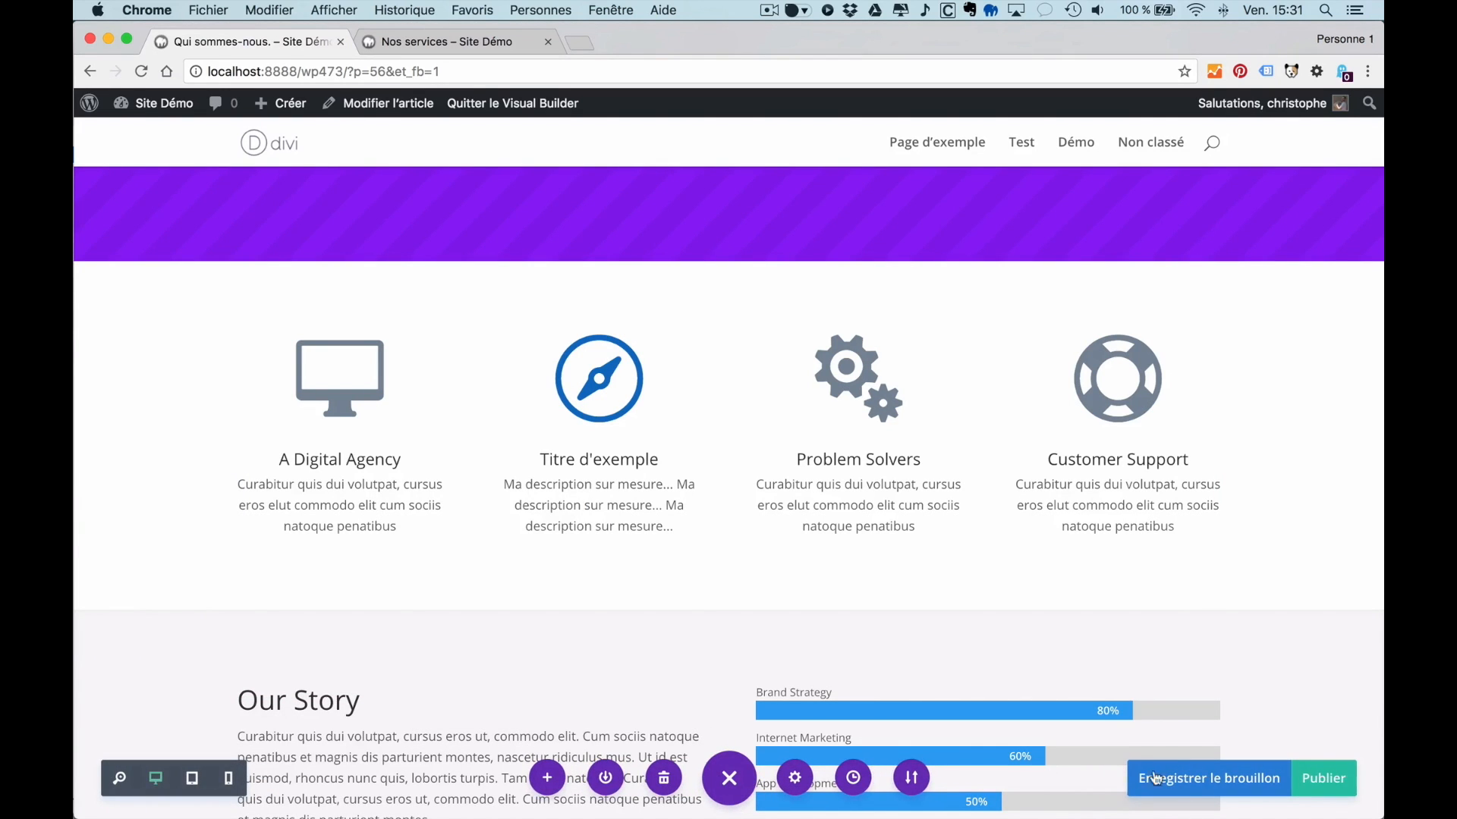
pyautogui.click(1230, 781)
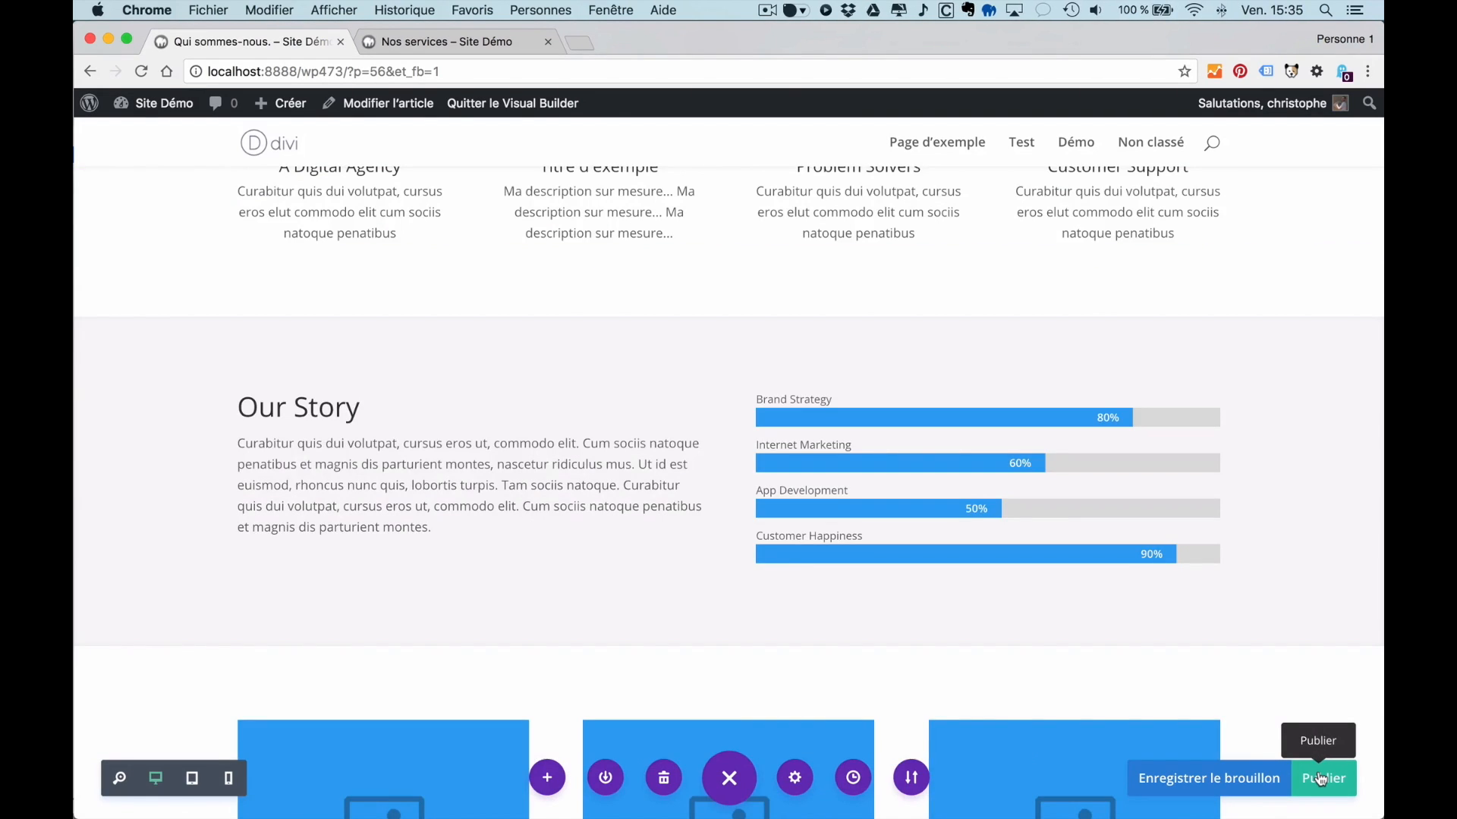
pyautogui.click(1321, 779)
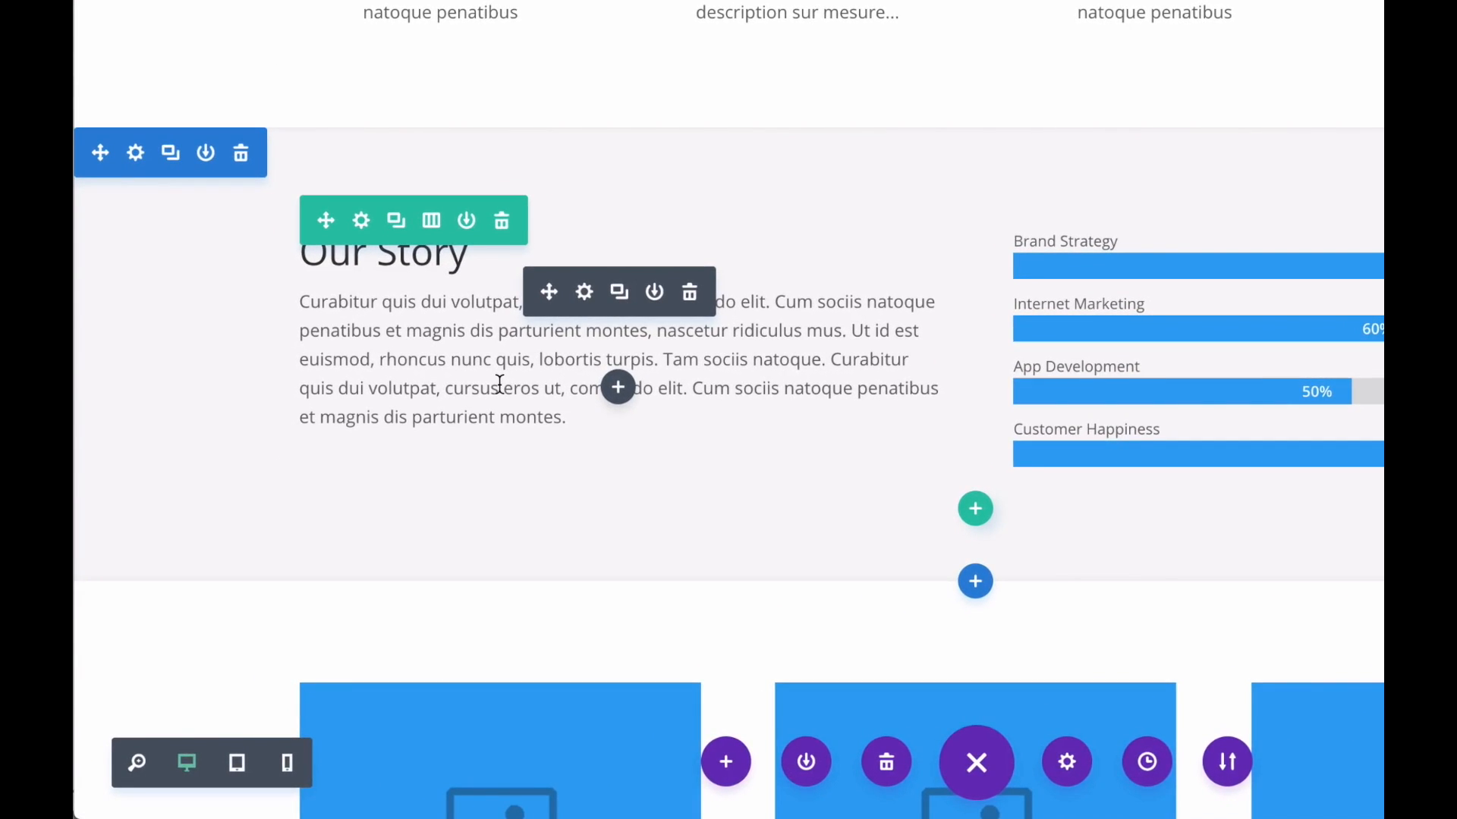
# - Open the Our Story text module's settings and look through its general, design and CSS options
pyautogui.click(586, 302)
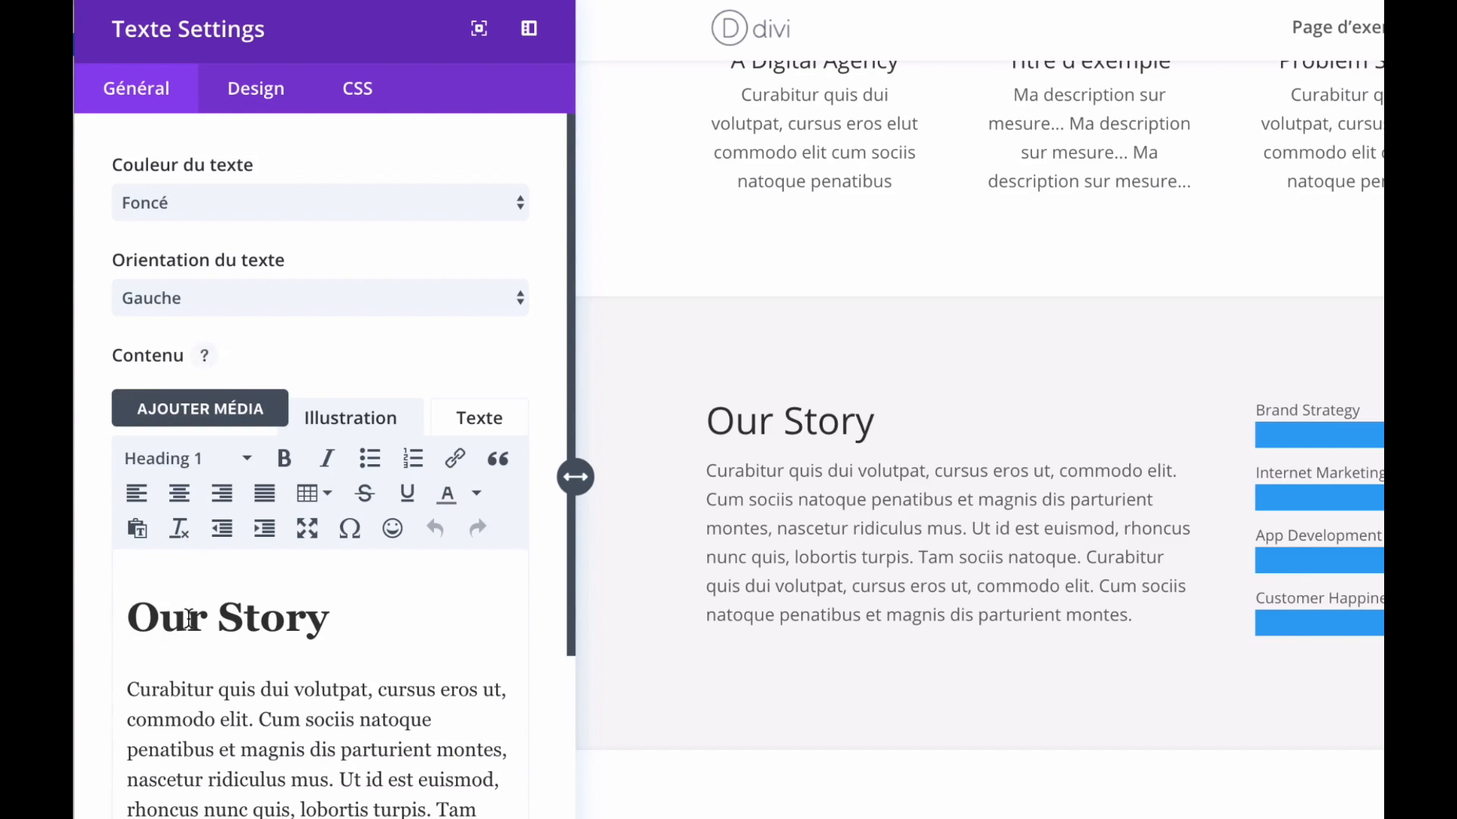
pyautogui.scroll(-5, 189, 618)
pyautogui.scroll(-1, 188, 618)
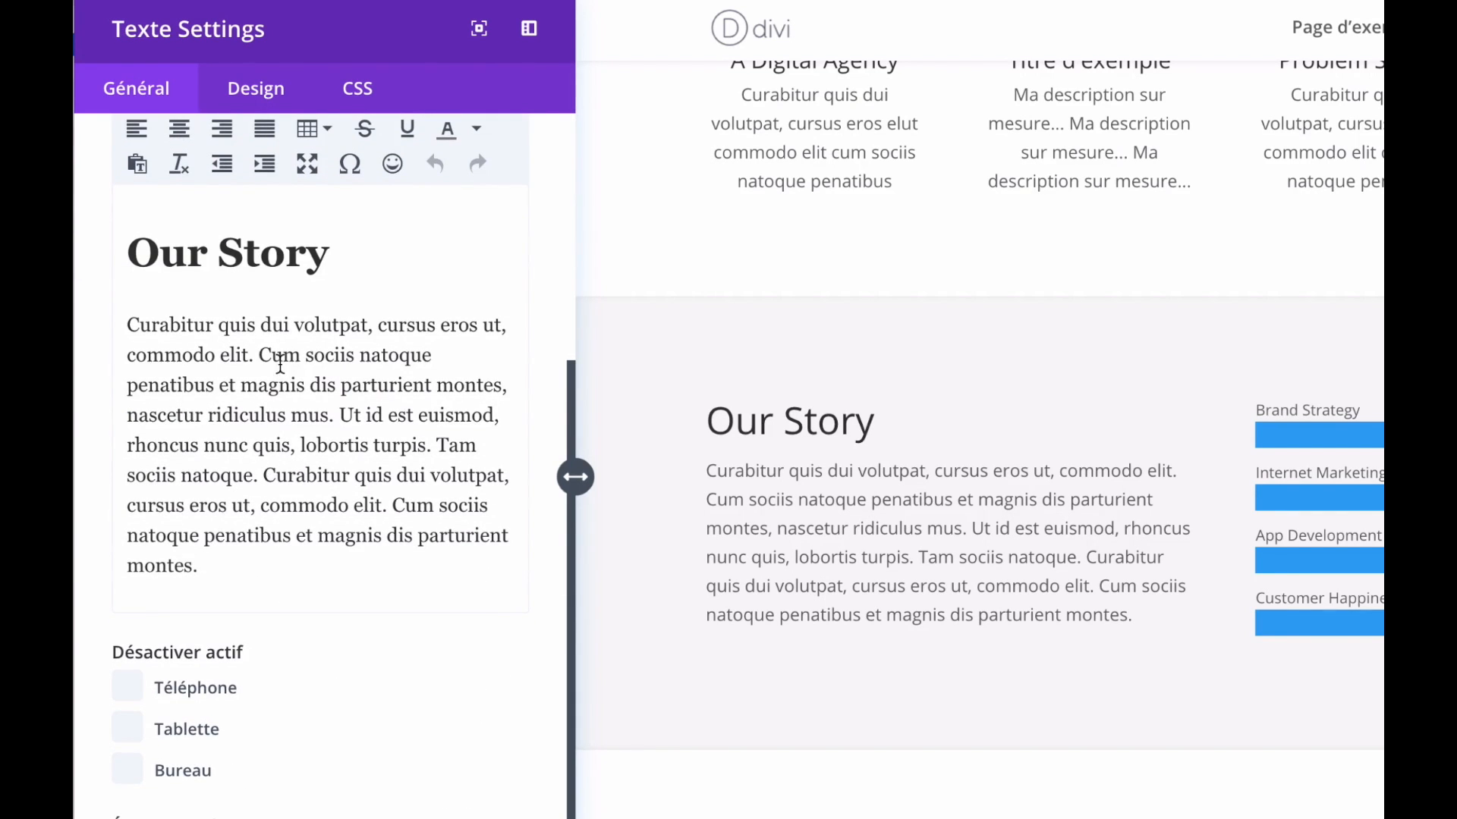
pyautogui.scroll(3, 267, 209)
pyautogui.click(264, 96)
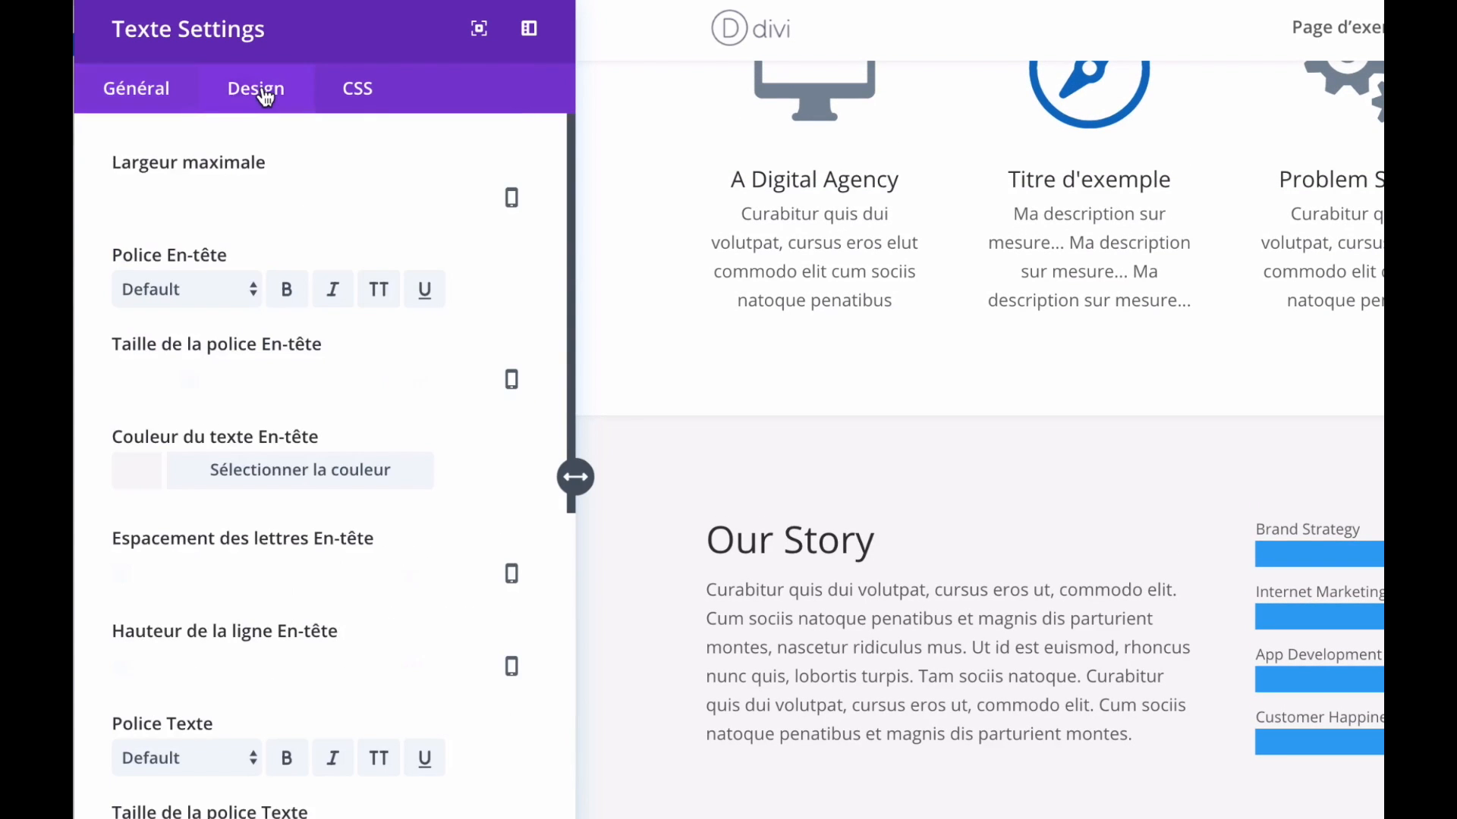
pyautogui.scroll(-2, 283, 285)
pyautogui.scroll(-8, 283, 285)
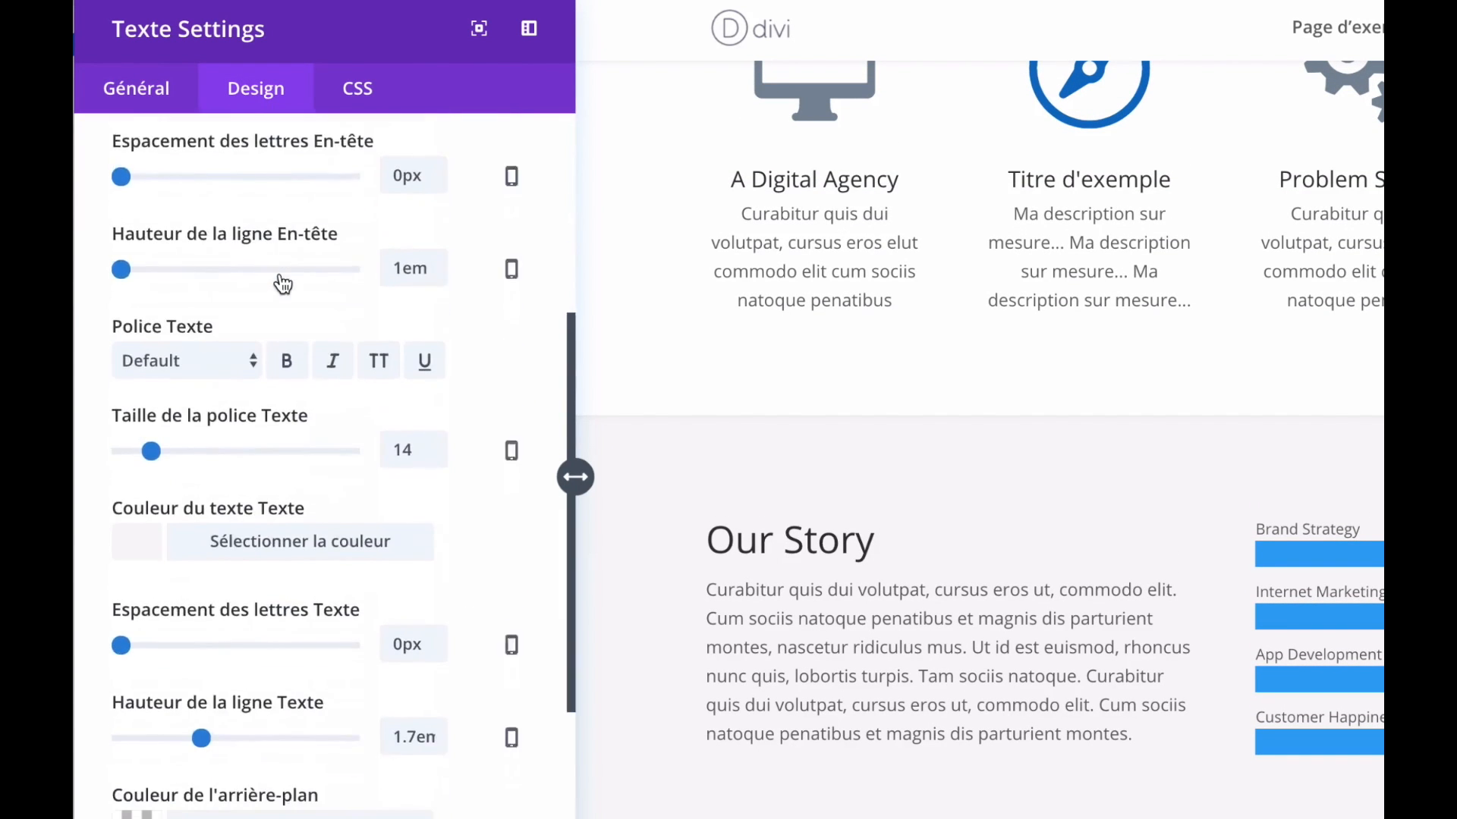
pyautogui.scroll(6, 281, 281)
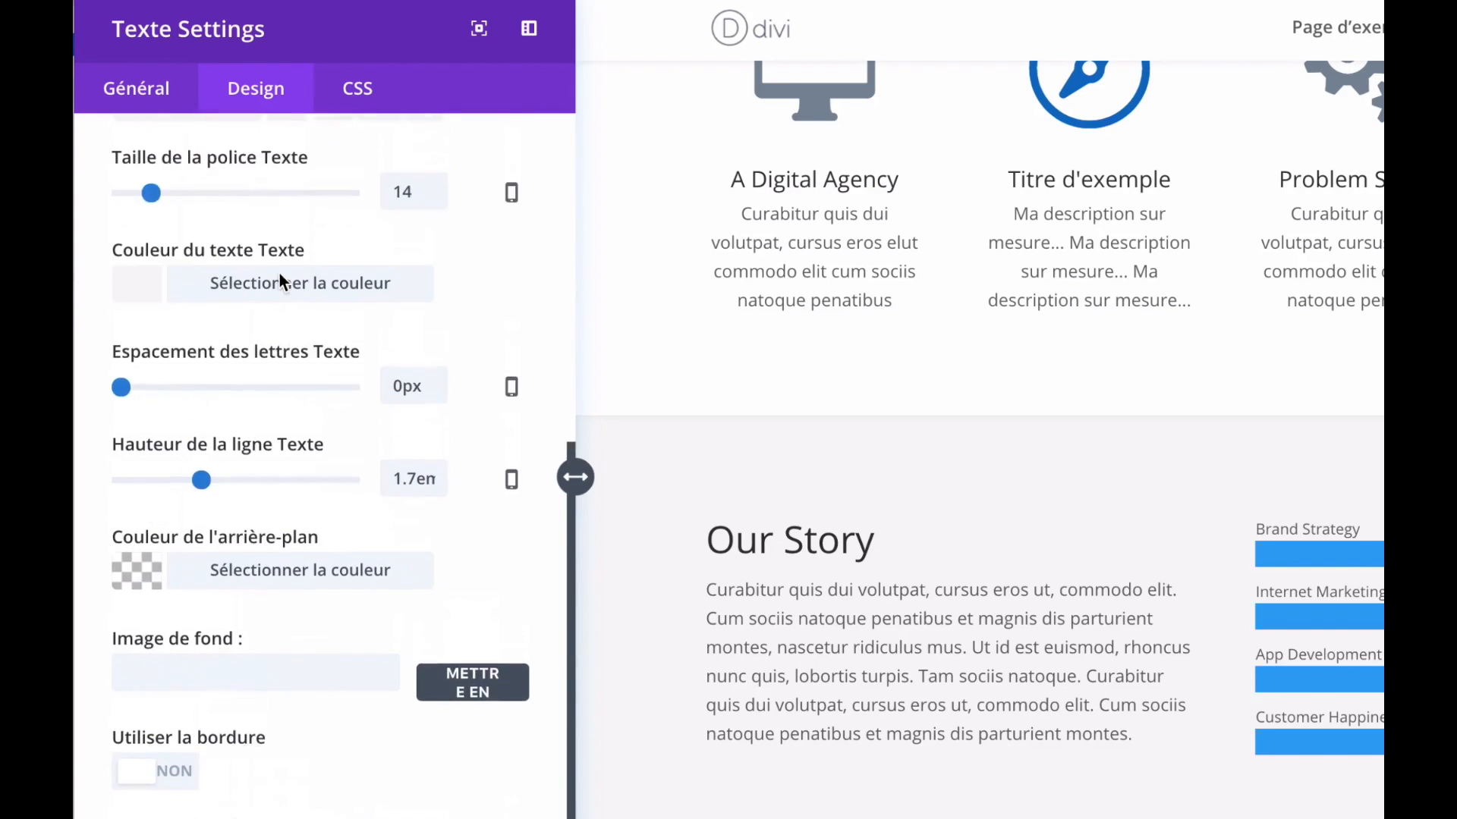
pyautogui.scroll(3, 279, 275)
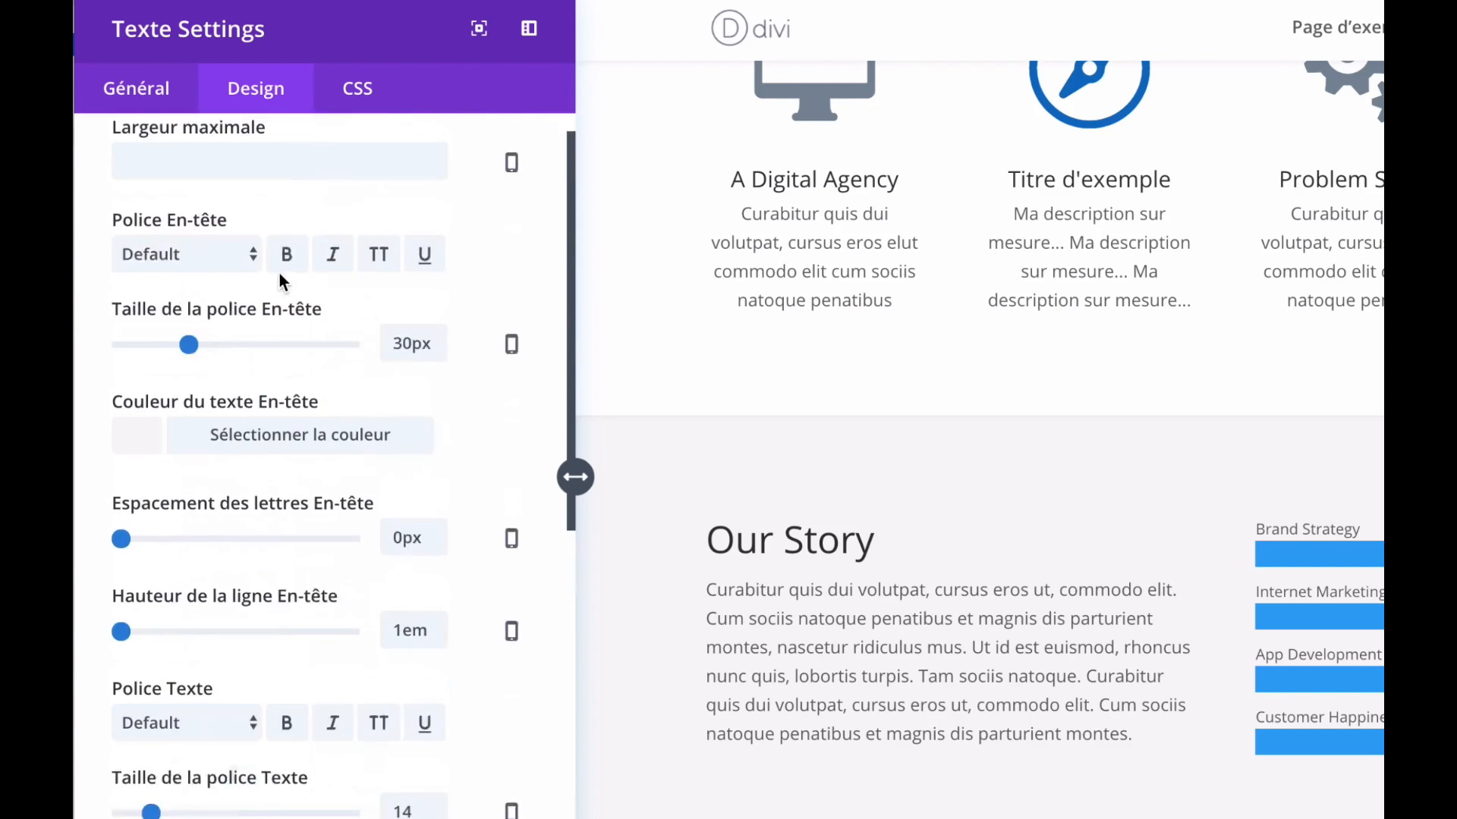
pyautogui.click(358, 90)
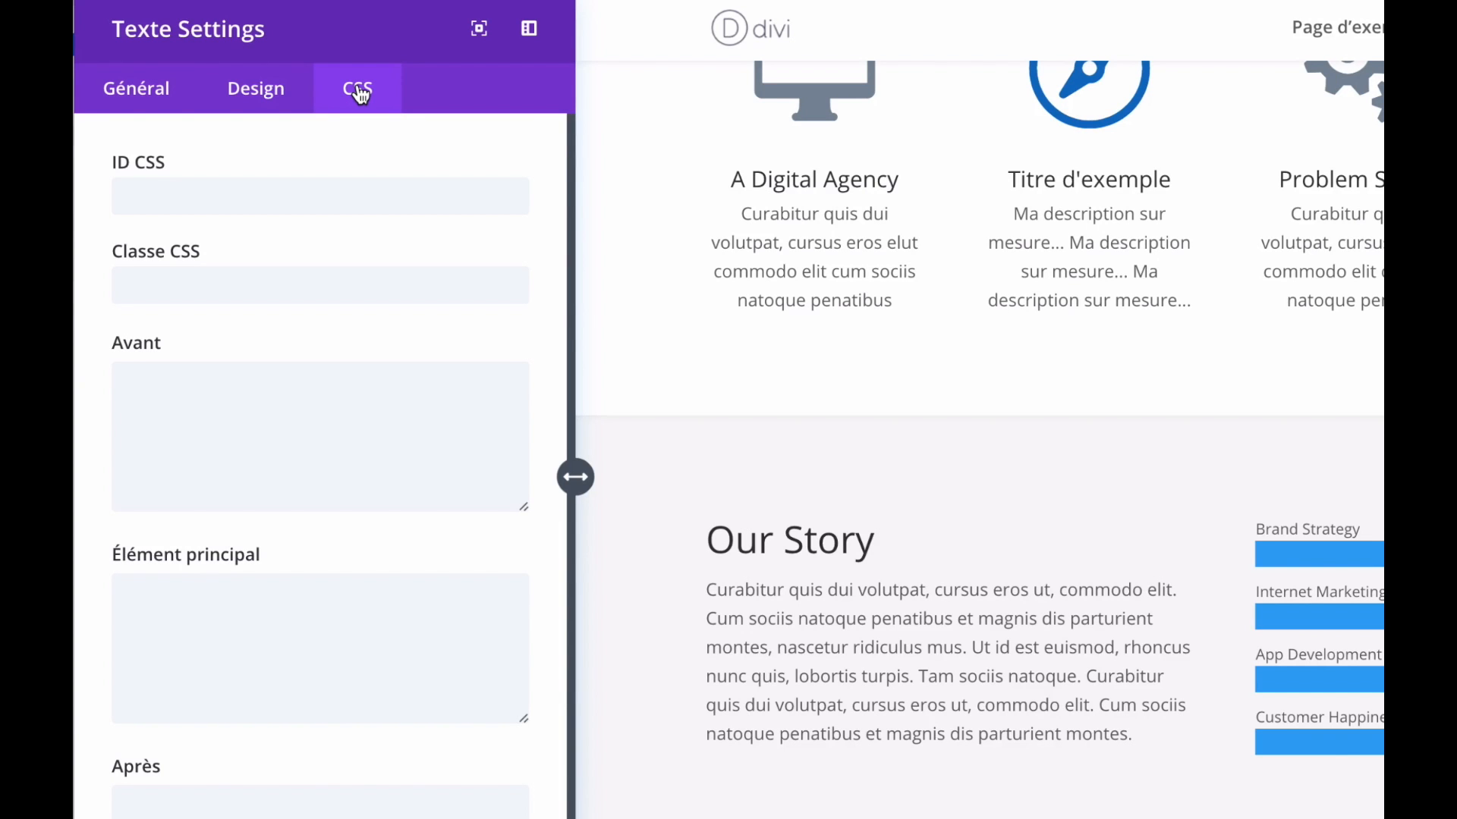
pyautogui.click(138, 89)
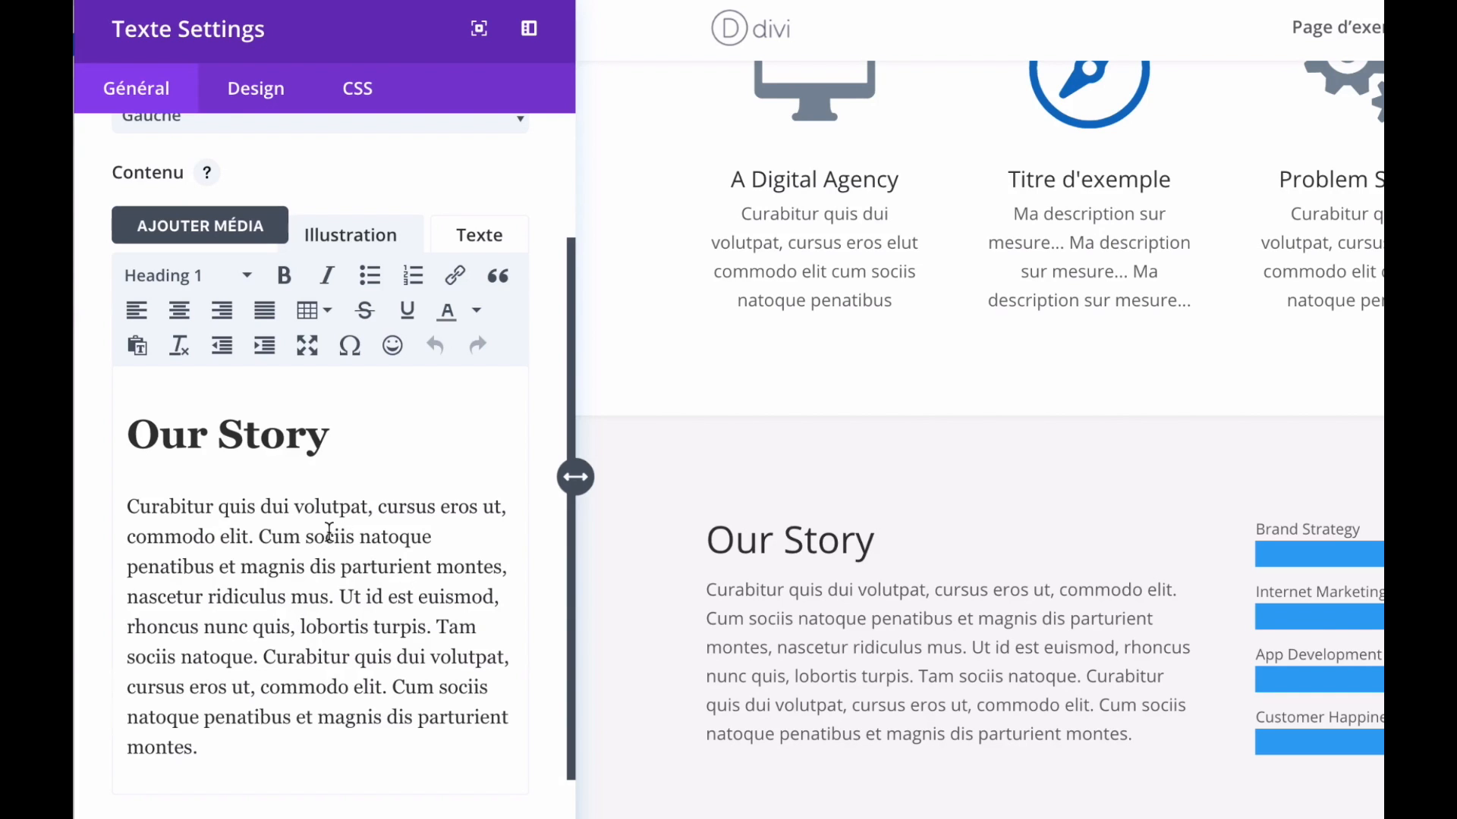
pyautogui.scroll(1, 557, 395)
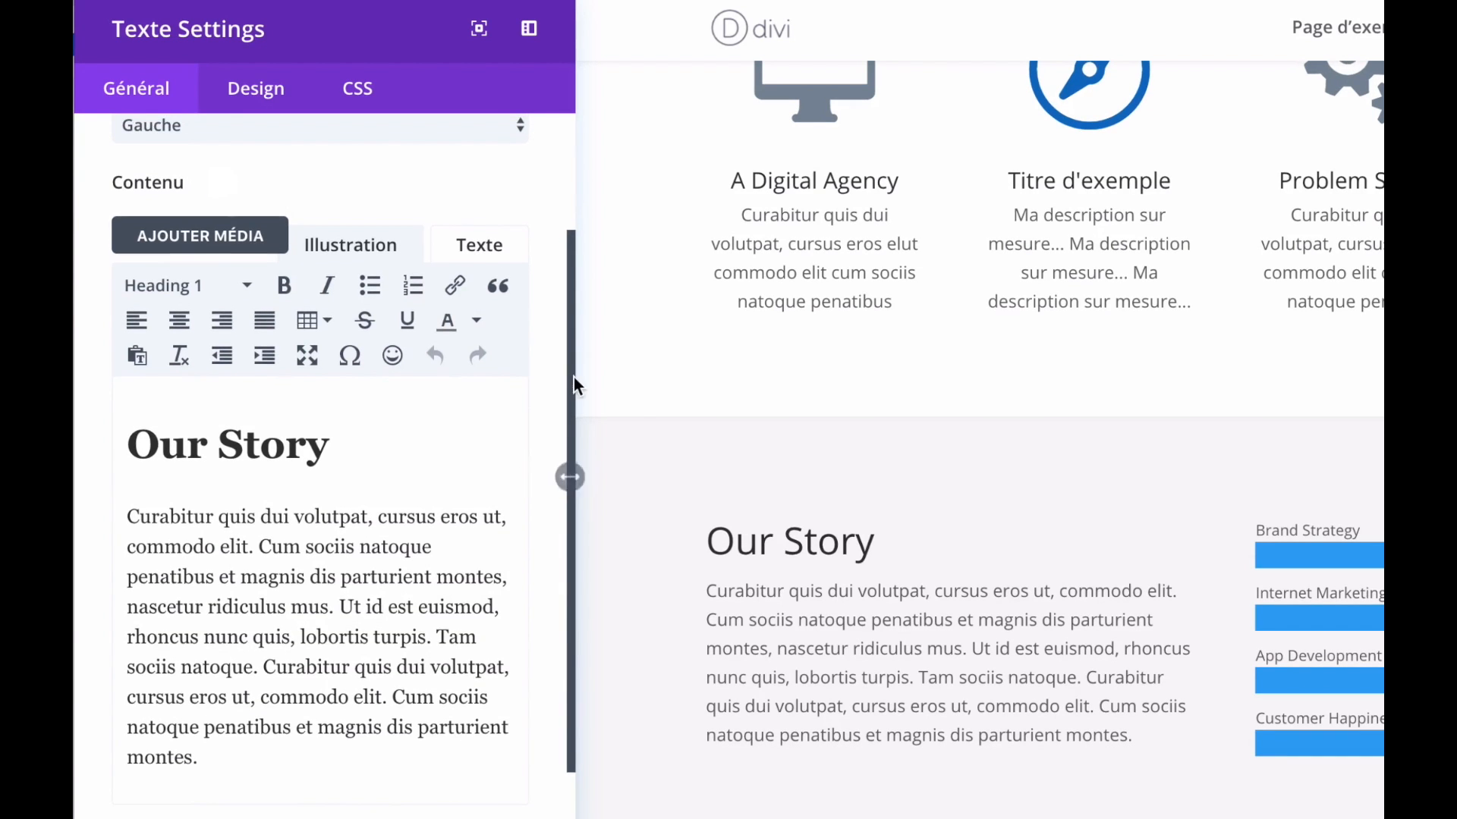
pyautogui.moveTo(574, 376); pyautogui.dragTo(563, 244)
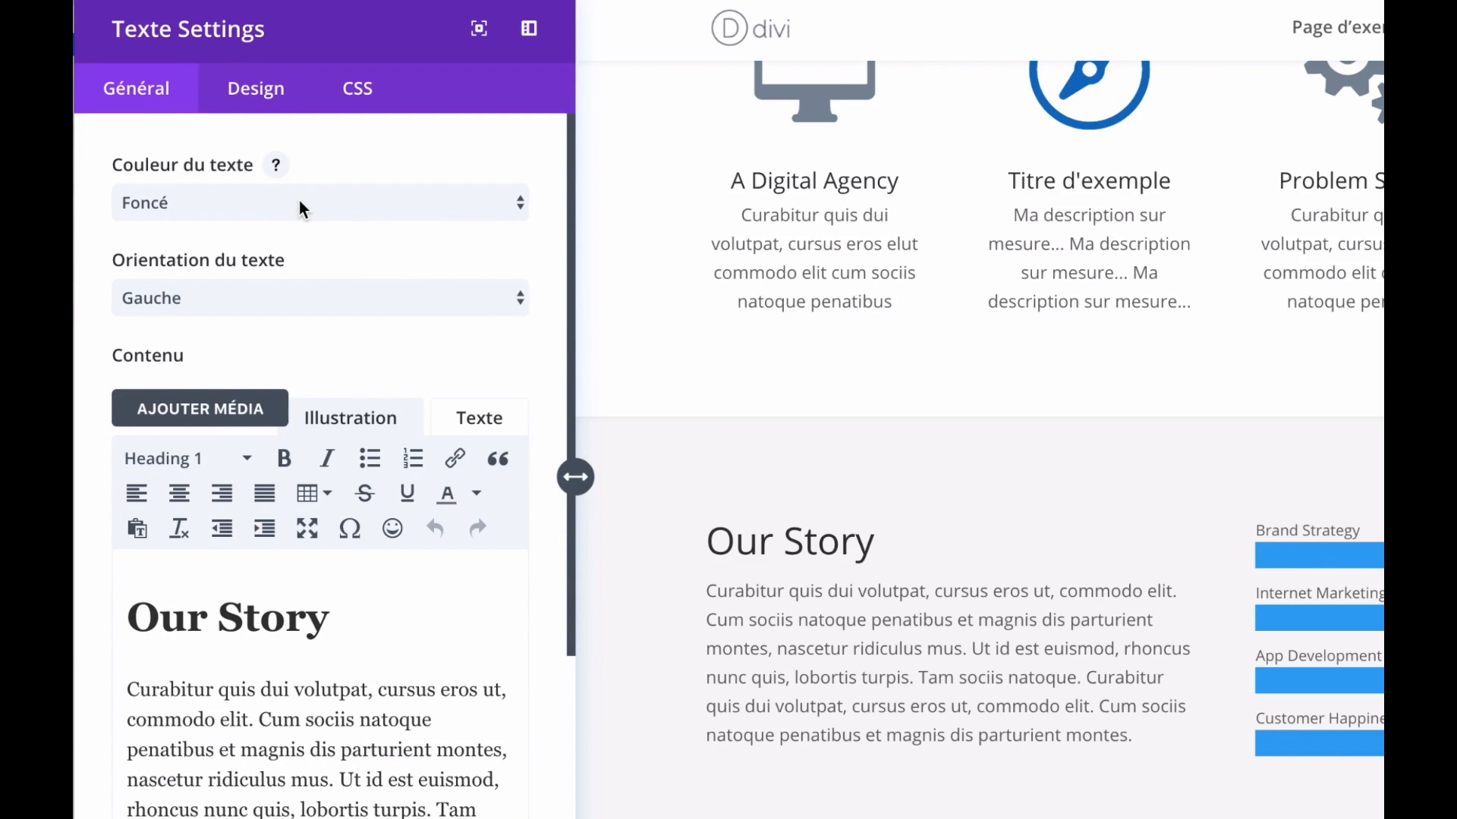
# - Try the text colour Clair on the Our Story module and return it to Foncé
pyautogui.scroll(5, 849, 218)
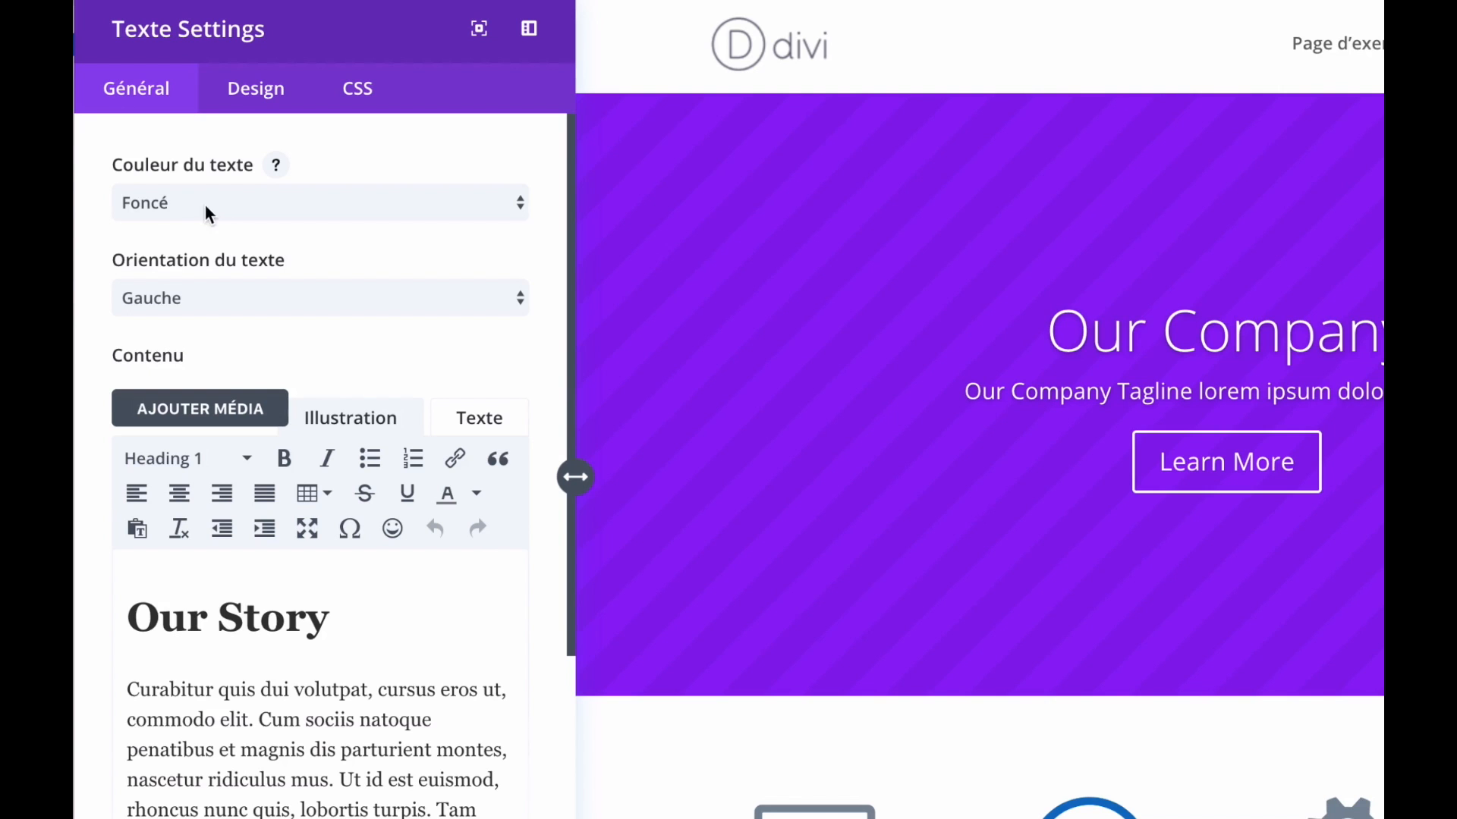
pyautogui.click(249, 206)
pyautogui.click(264, 203)
pyautogui.scroll(-8, 747, 514)
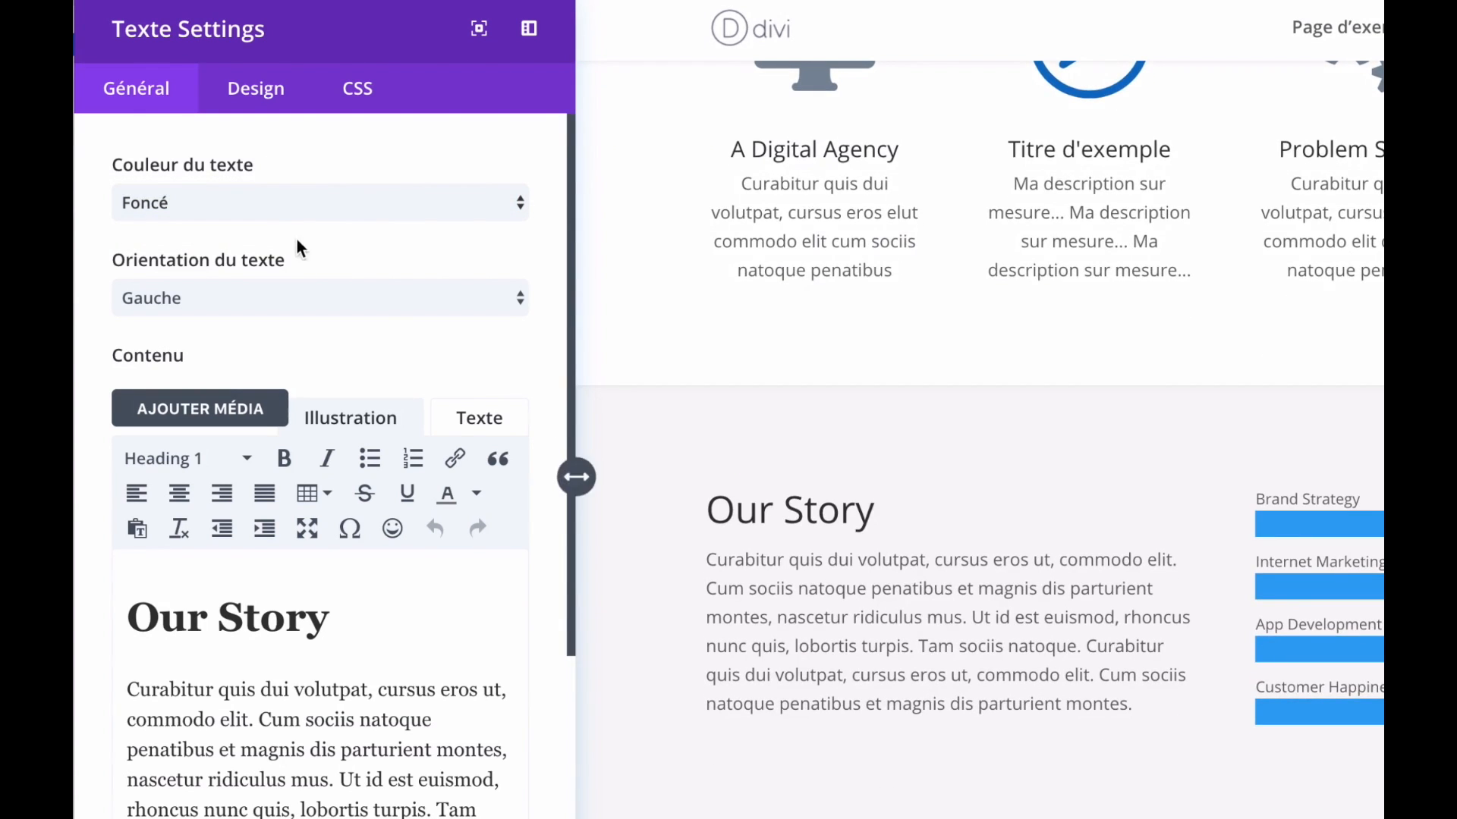
pyautogui.click(287, 203)
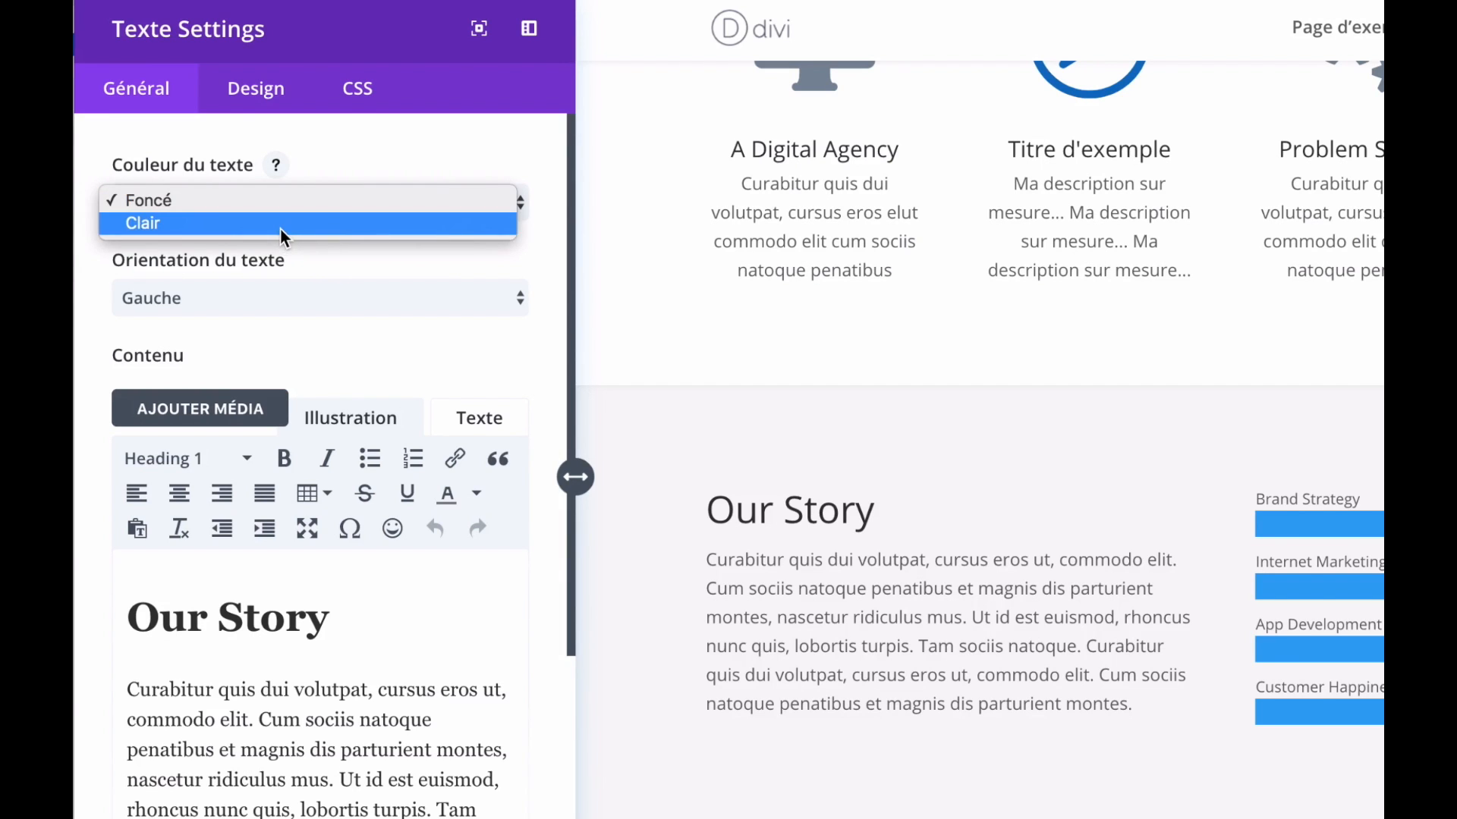
pyautogui.click(280, 228)
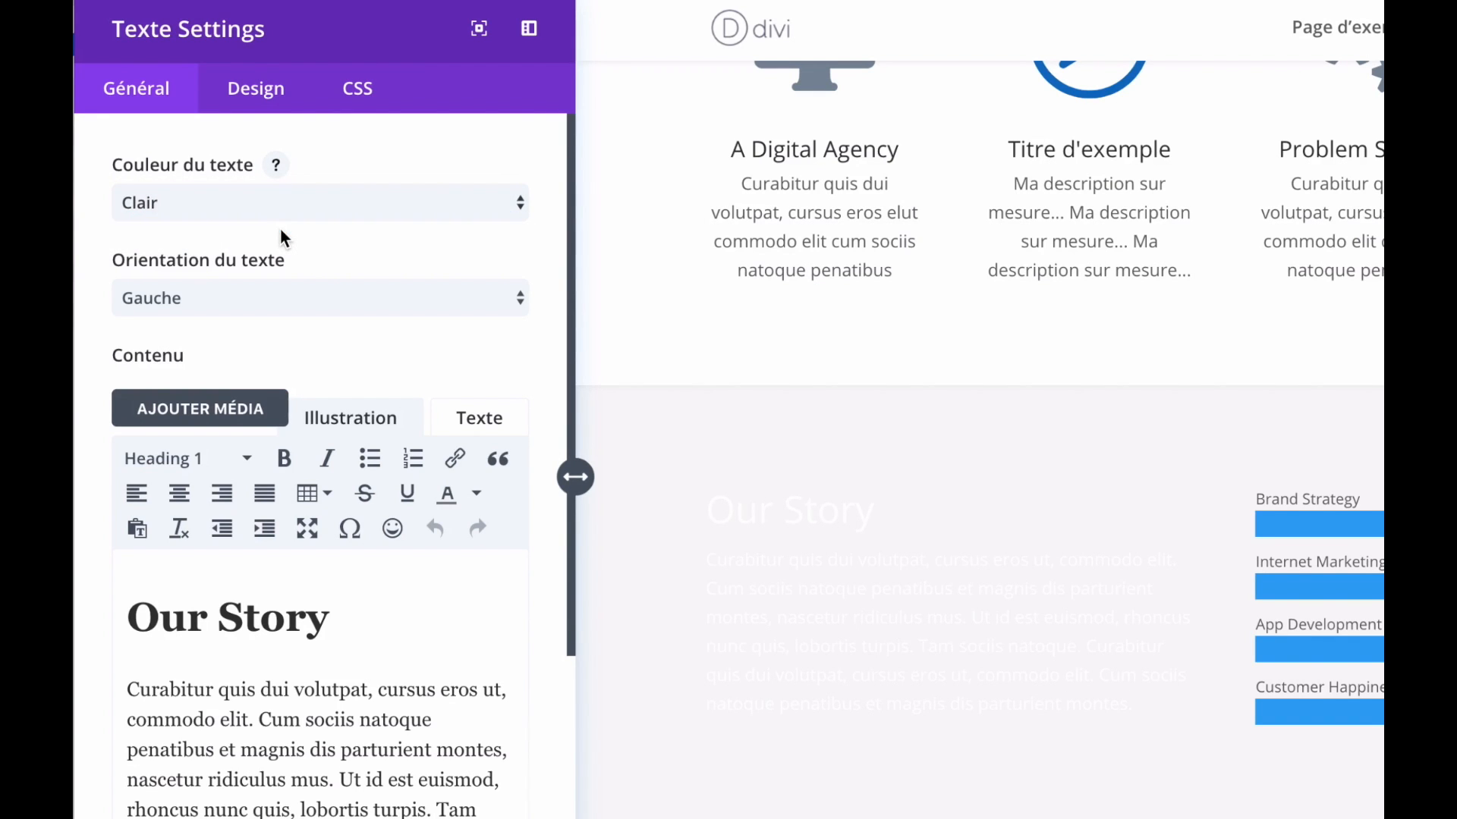
pyautogui.click(304, 212)
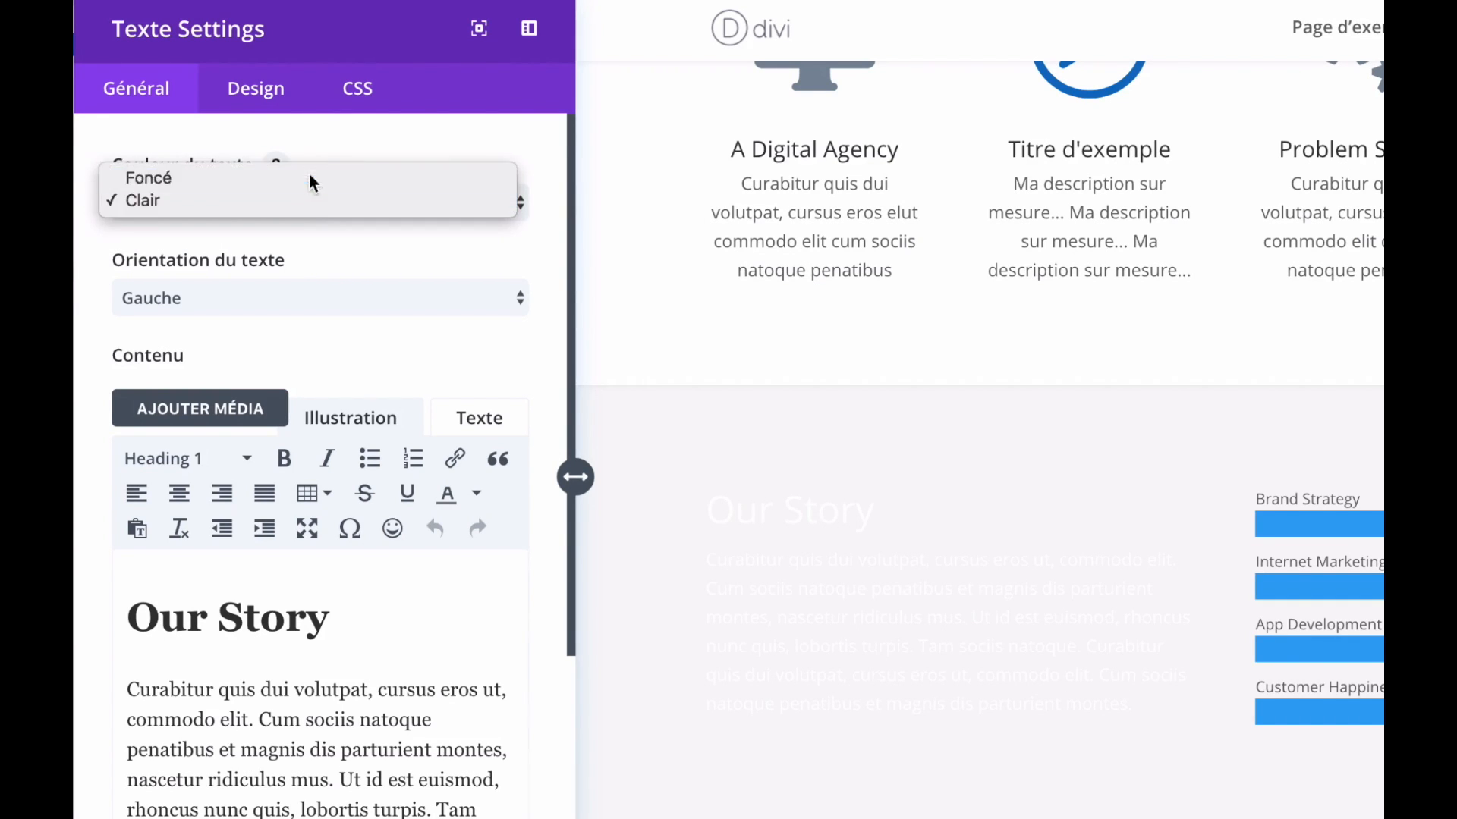
pyautogui.click(309, 182)
# - Try the text orientation Justifié on the Our Story module and return it to Gauche
pyautogui.click(390, 296)
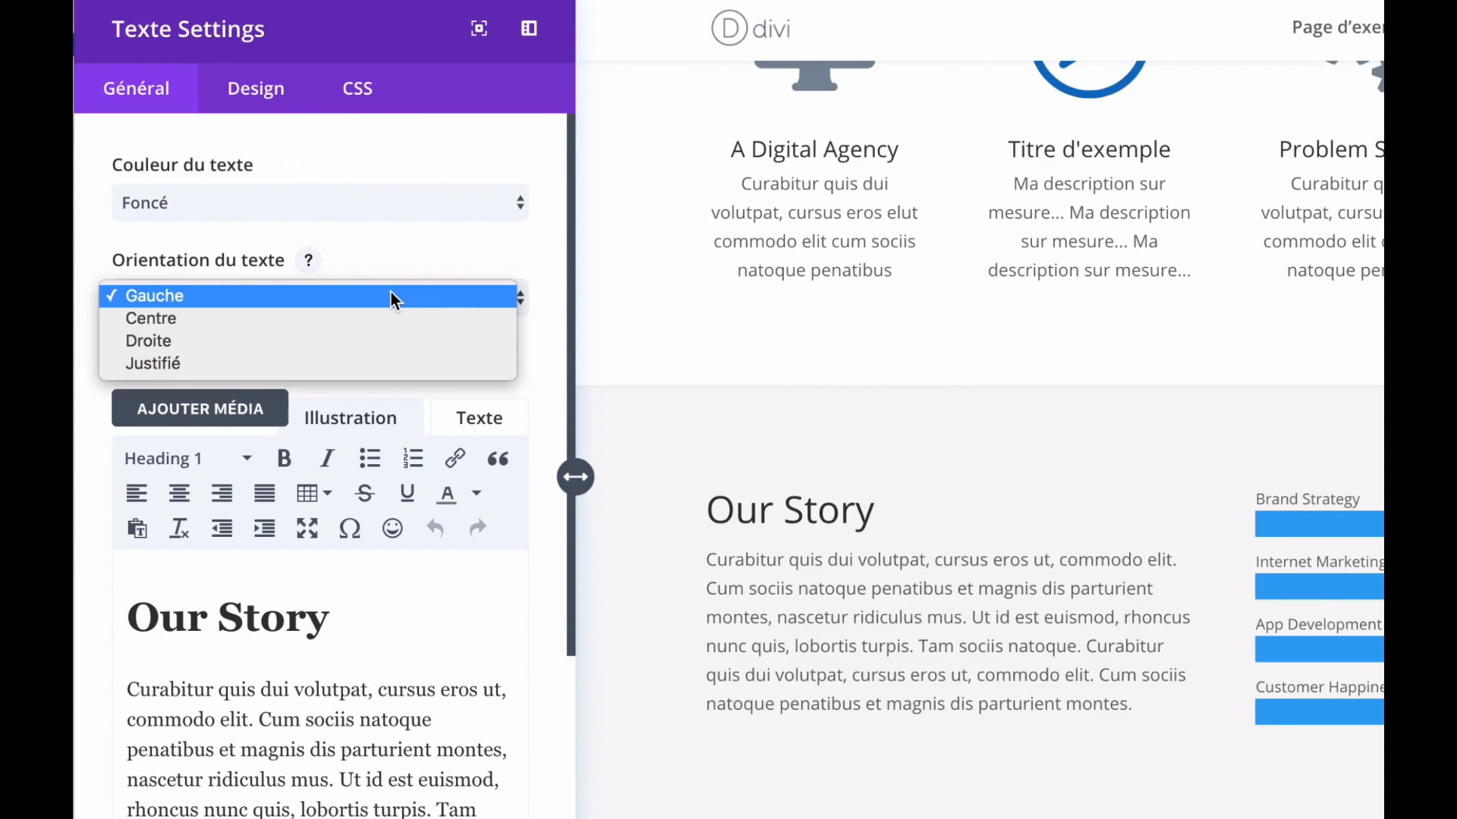
pyautogui.click(375, 367)
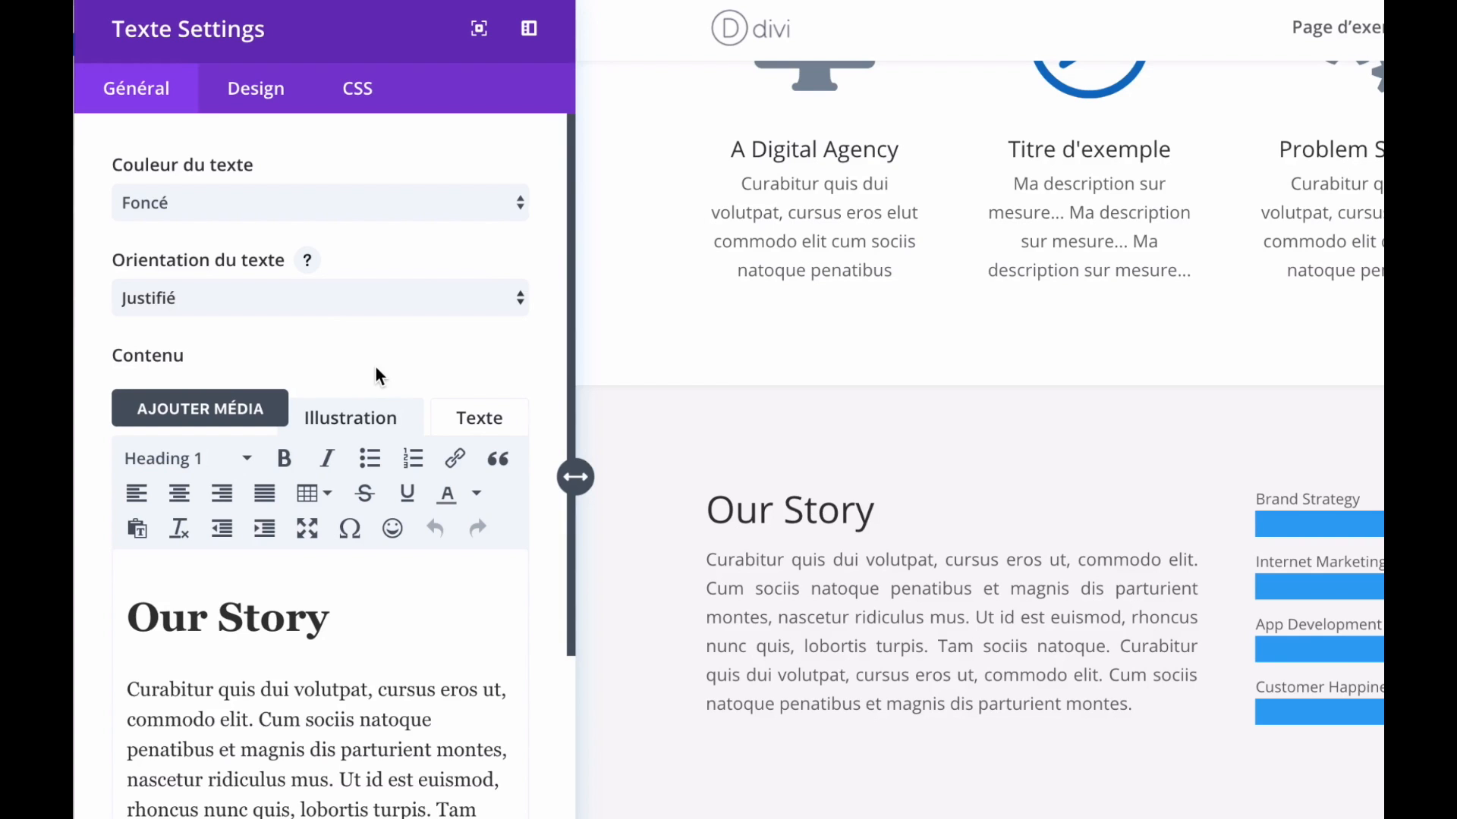
pyautogui.click(337, 298)
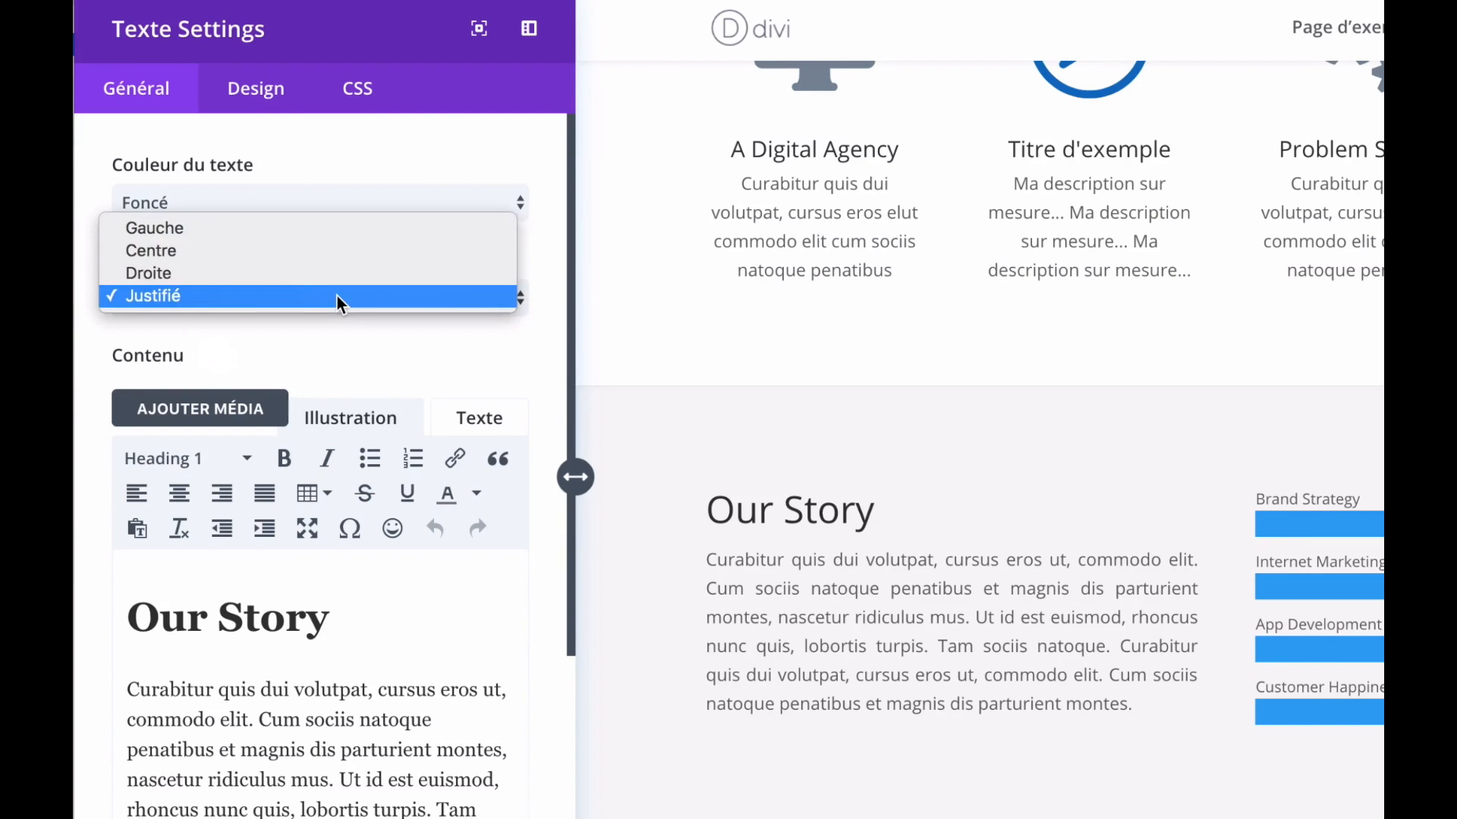
pyautogui.click(313, 228)
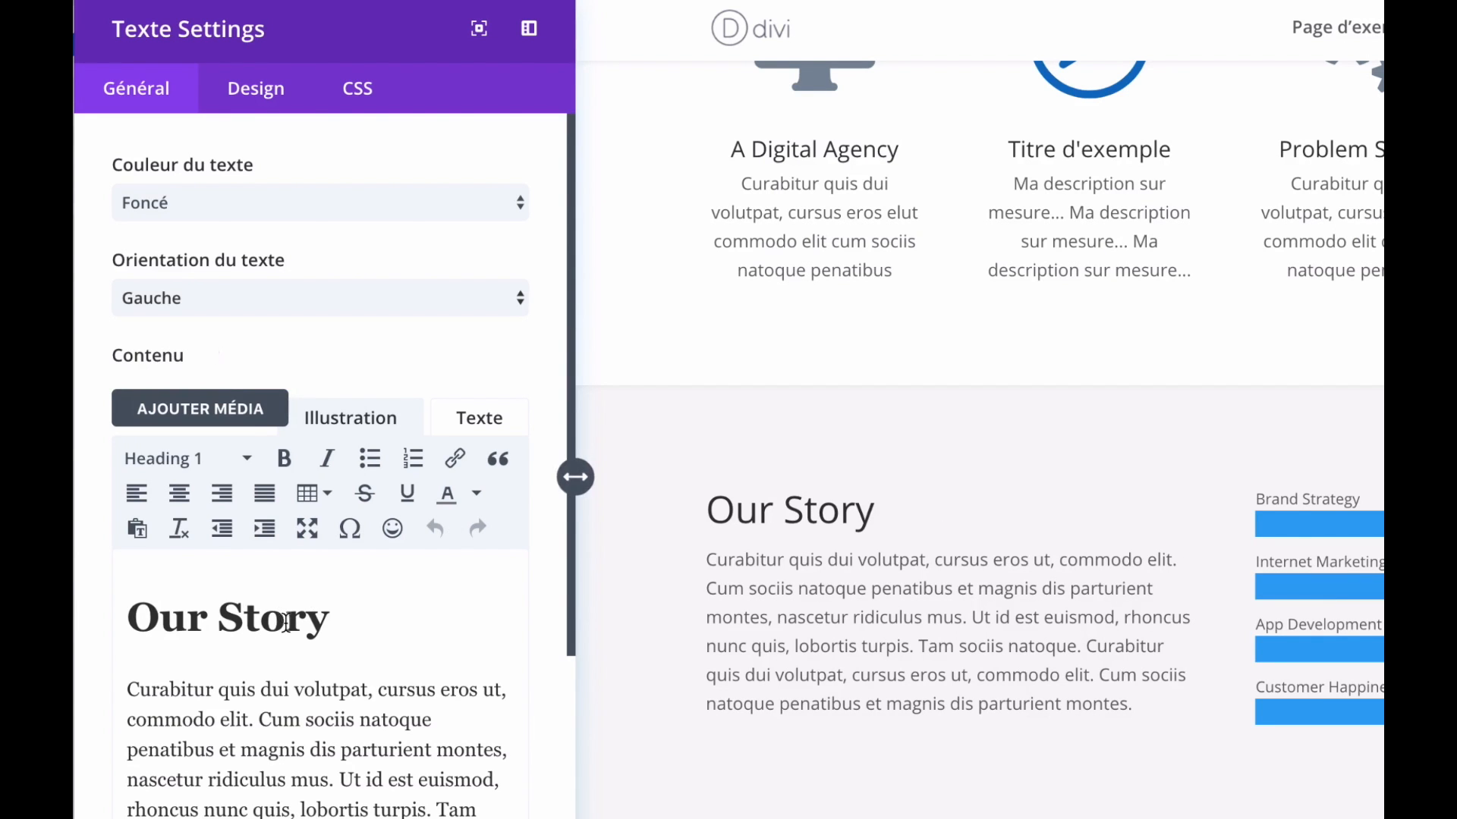
# - Split the Our Story paragraph in two after "nascetur ridiculus mus."
pyautogui.scroll(-2, 287, 624)
pyautogui.scroll(-1, 286, 625)
pyautogui.click(338, 590)
pyautogui.press('Return')
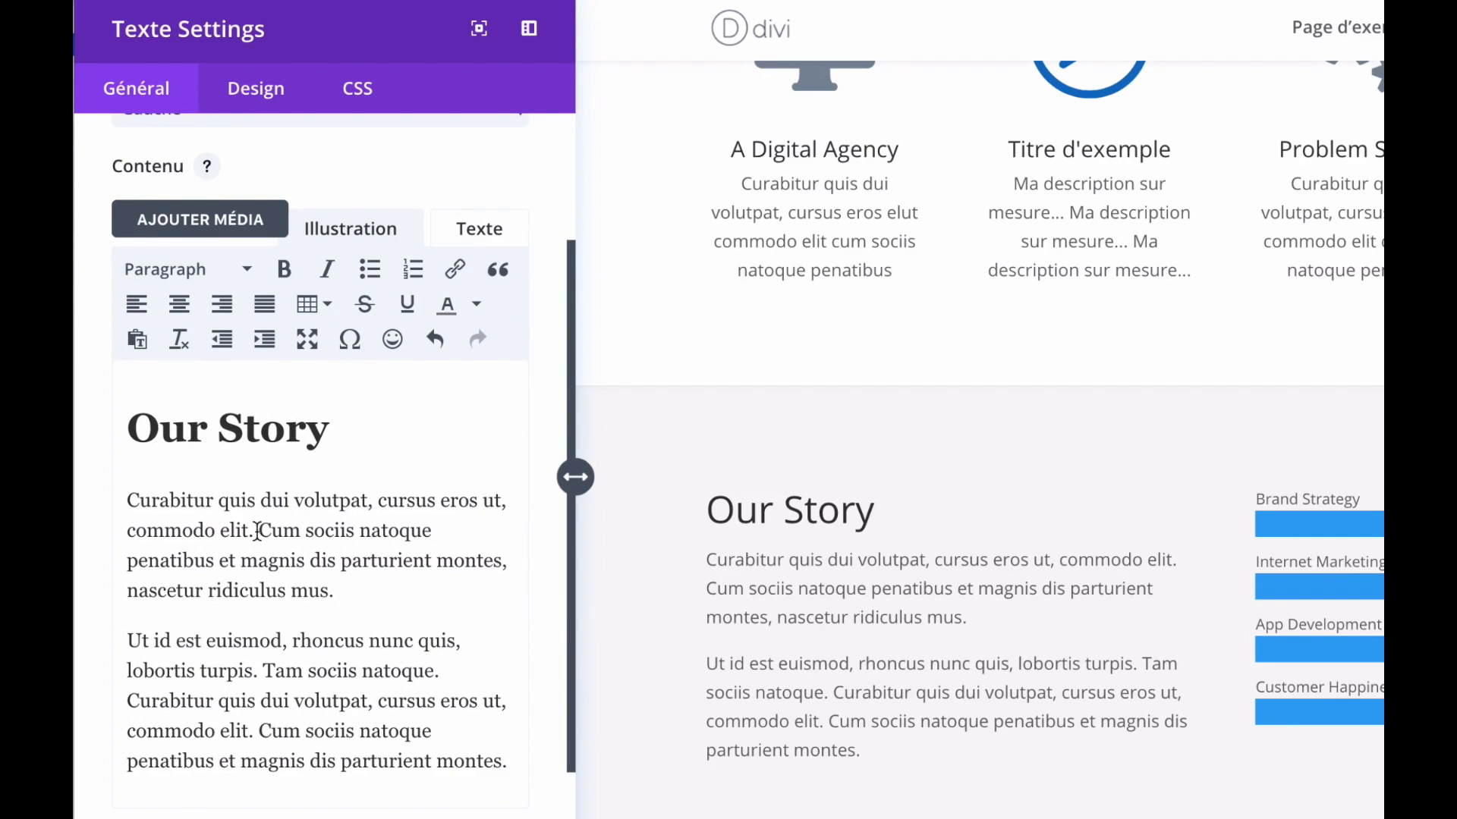
# - Make the first sentence, "Curabitur quis dui volutpat, cursus eros ut, commodo elit.", bold
pyautogui.moveTo(254, 531); pyautogui.dragTo(118, 507)
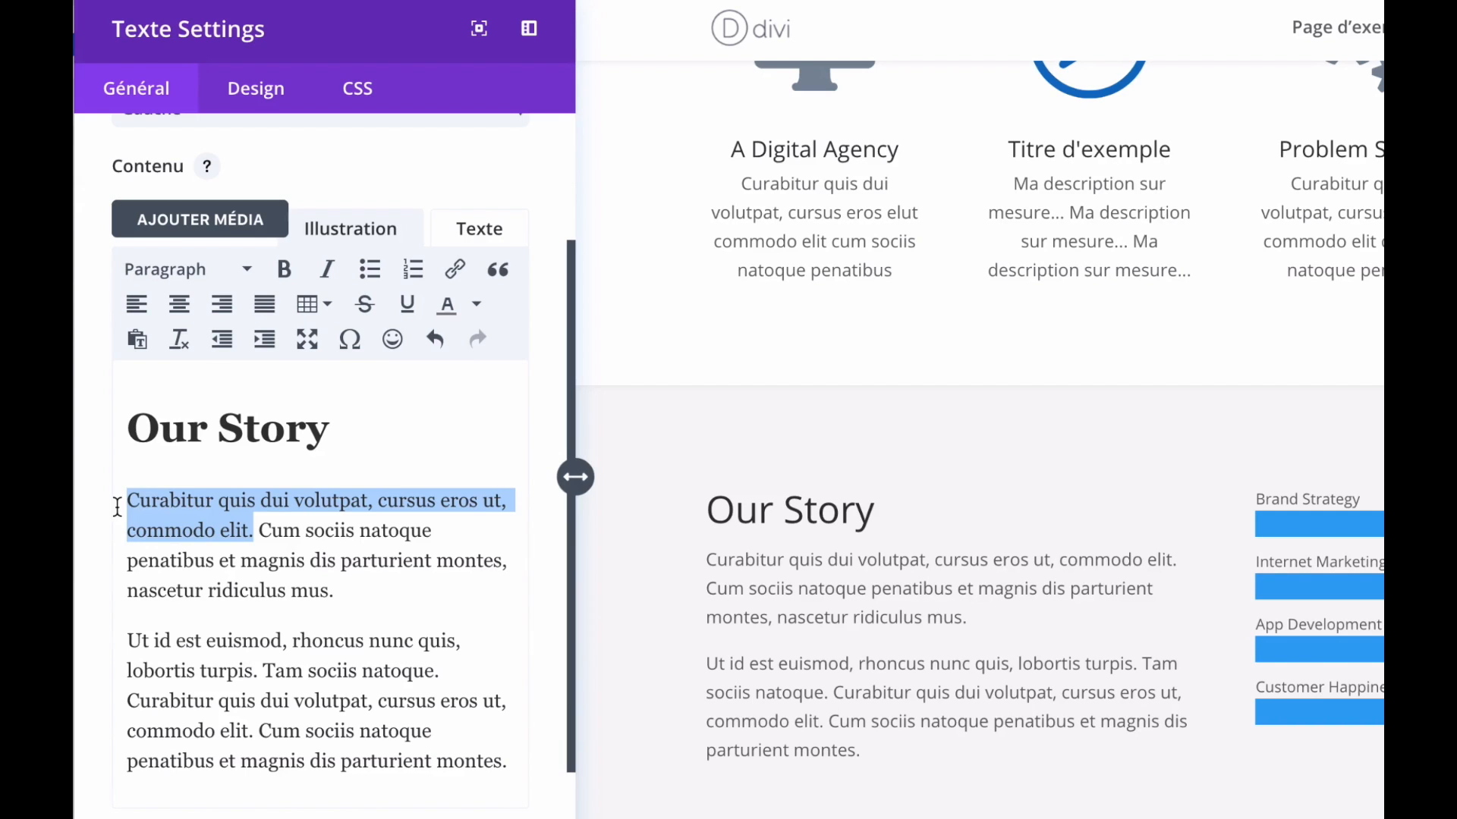
pyautogui.click(284, 270)
pyautogui.click(274, 590)
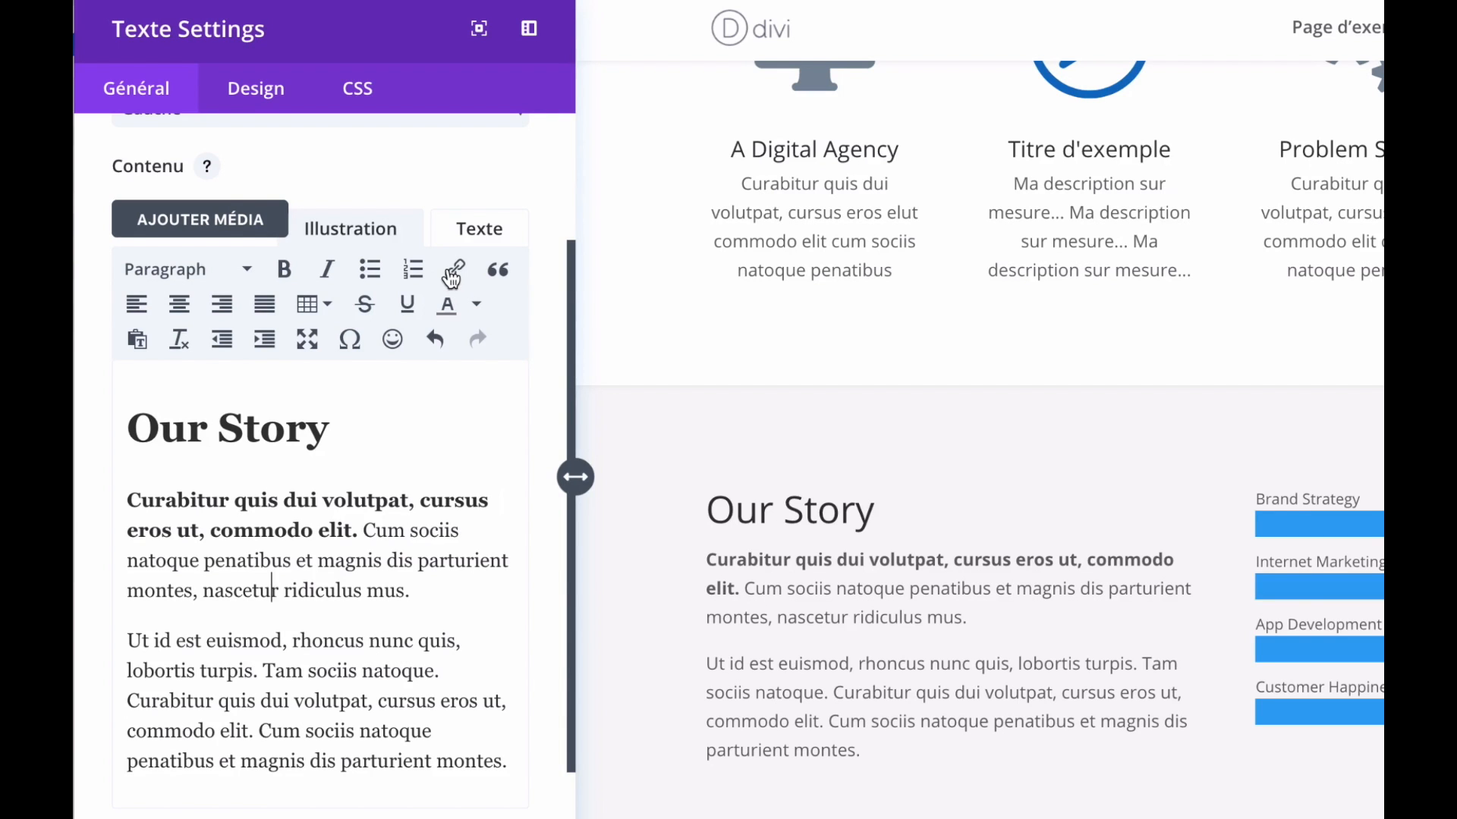
# - Check the link insertion options for the word "Cum" and close them without adding a link
pyautogui.doubleClick(377, 532)
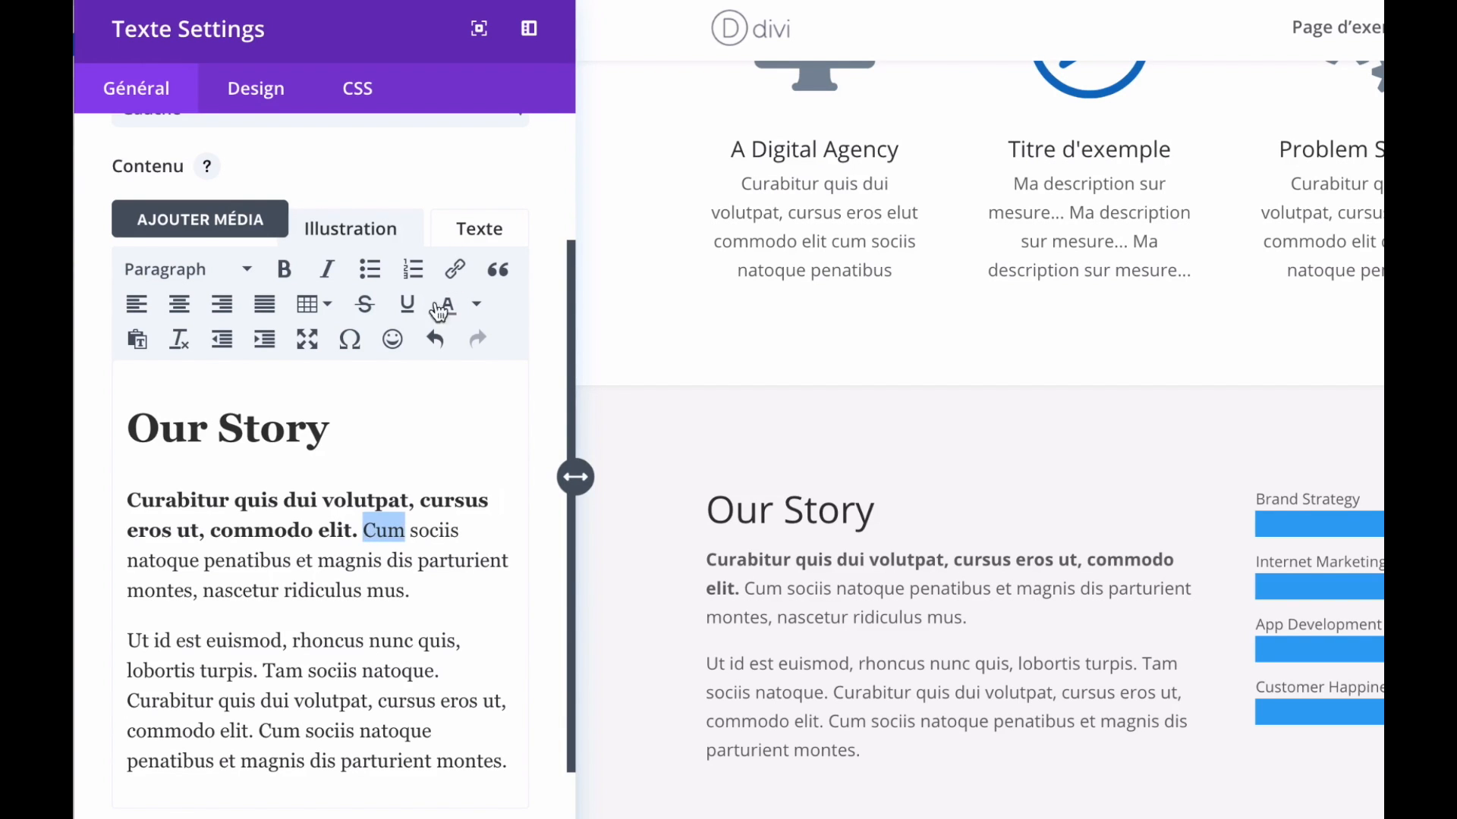
pyautogui.click(454, 286)
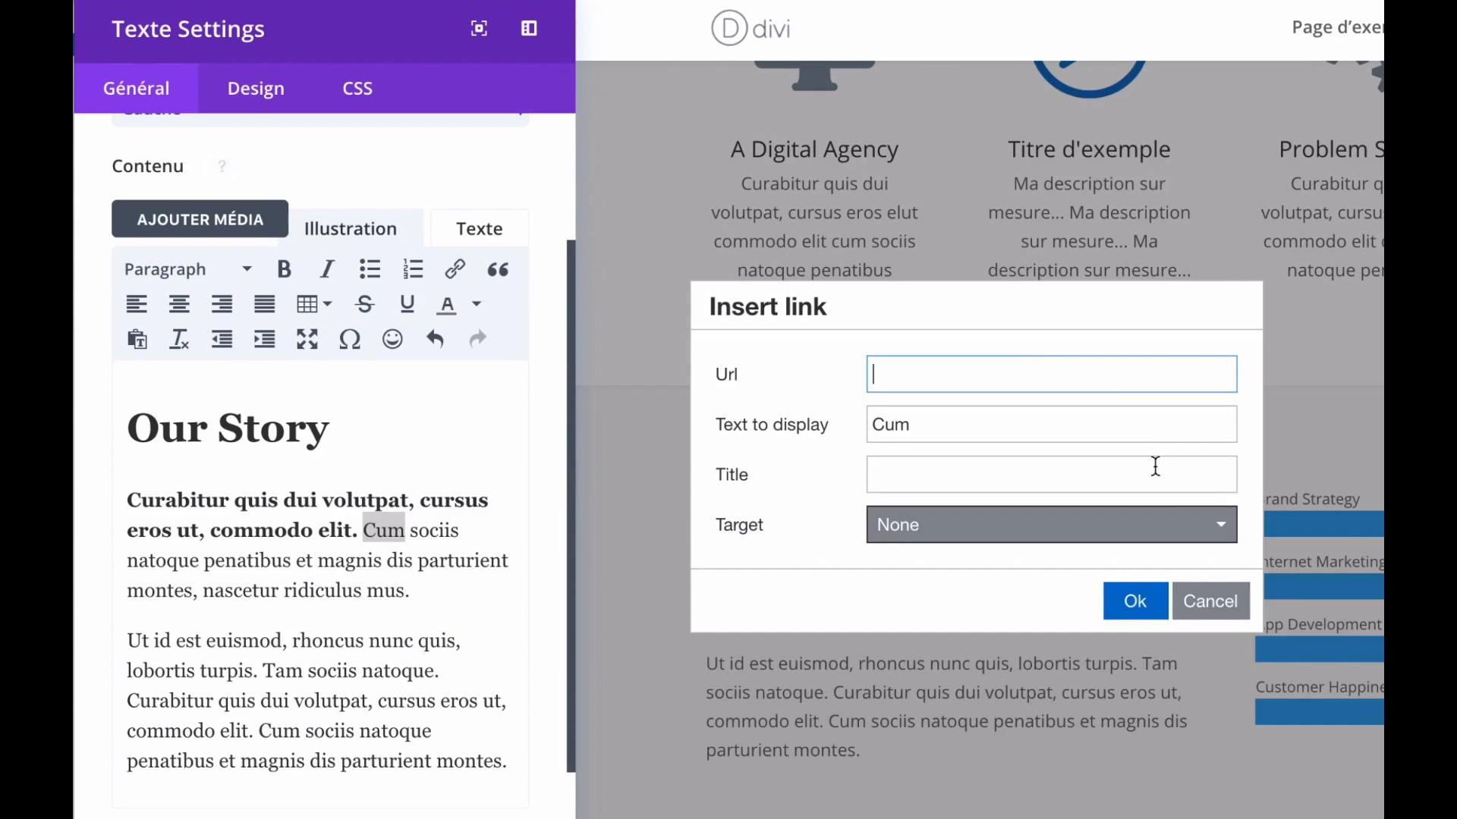
pyautogui.click(1229, 596)
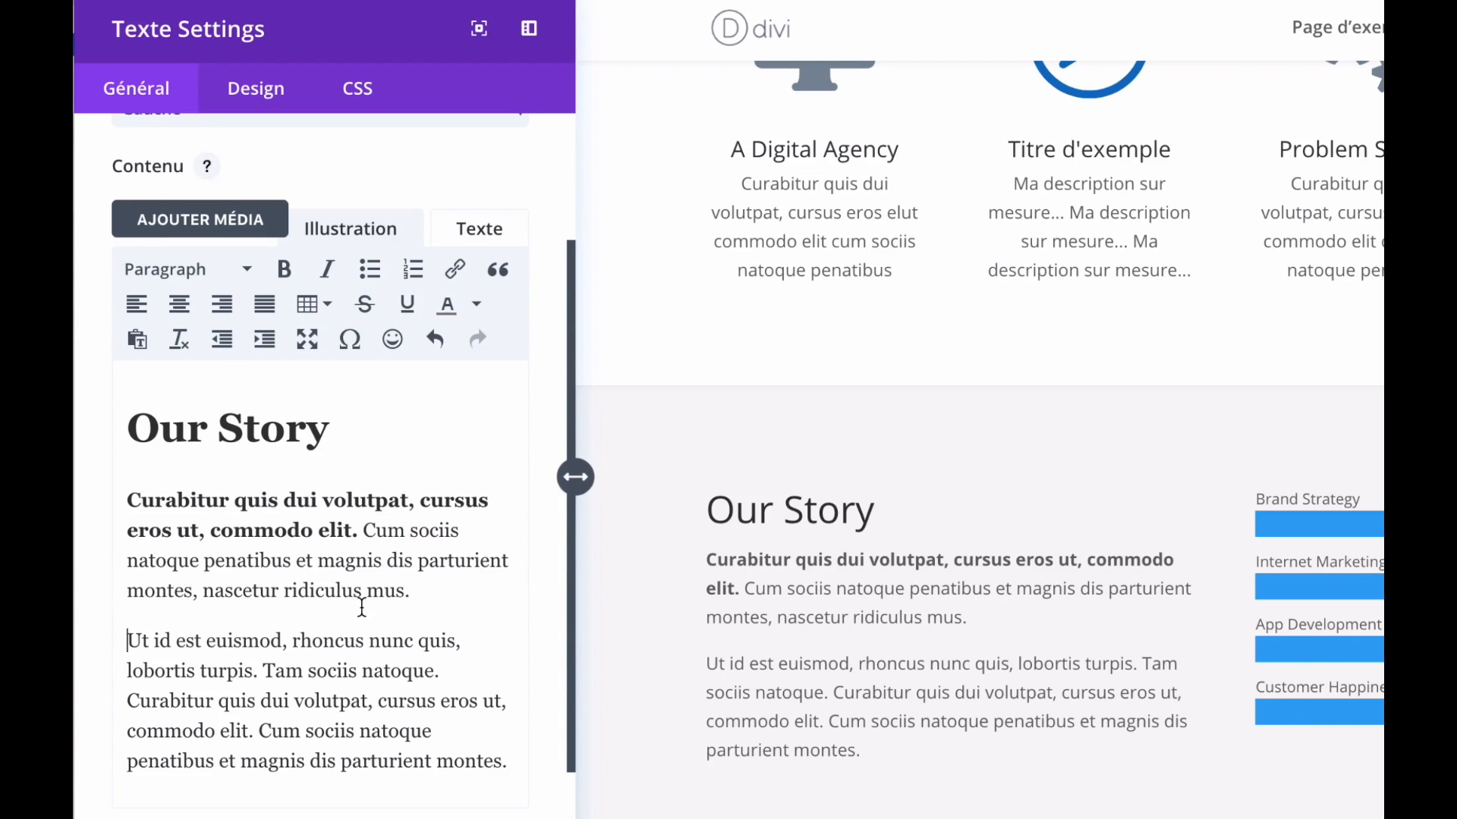
# - View the HTML source of the Our Story content and return to the visual editor
pyautogui.scroll(-1, 328, 617)
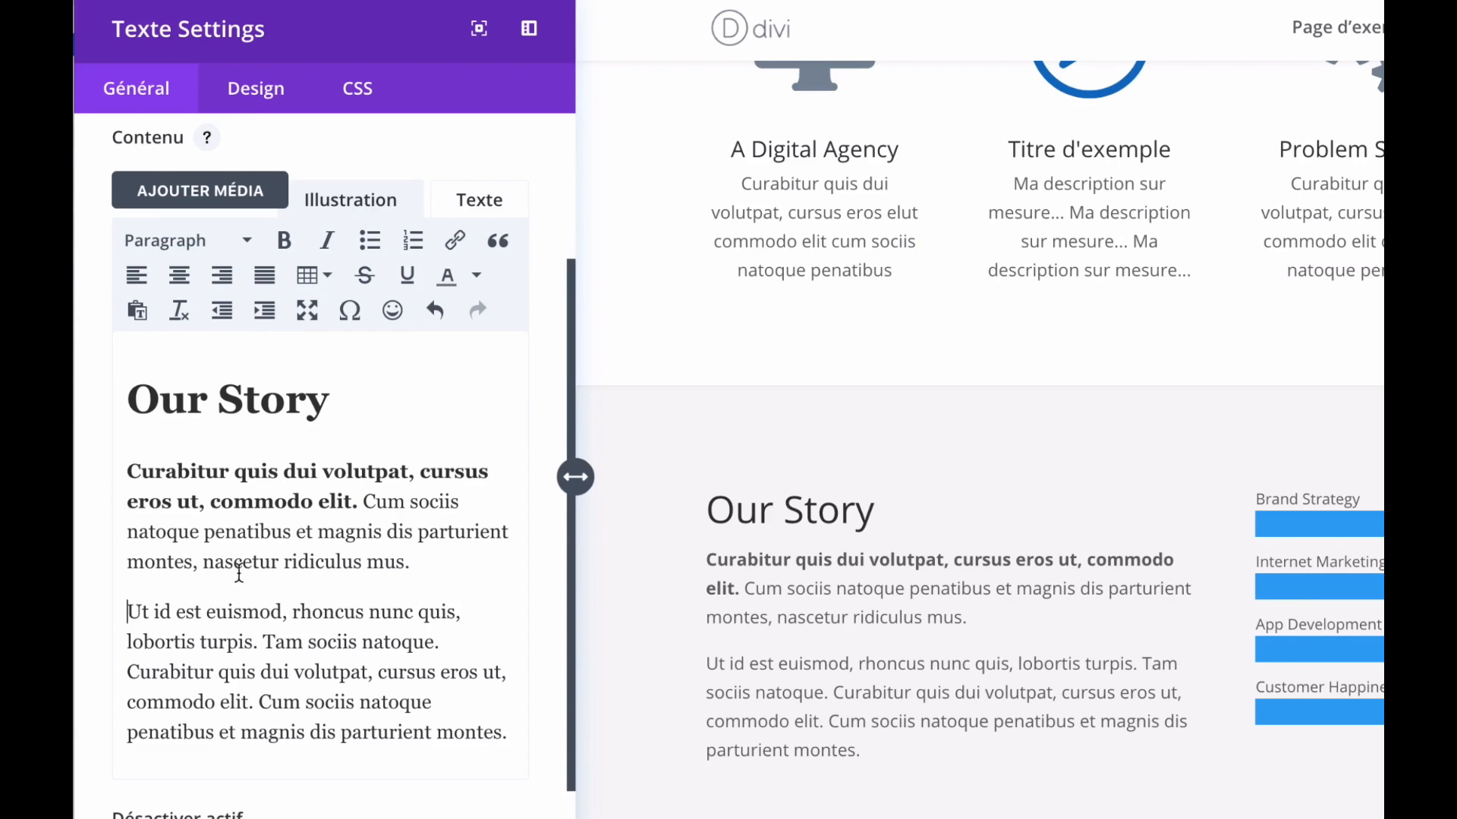
pyautogui.click(484, 201)
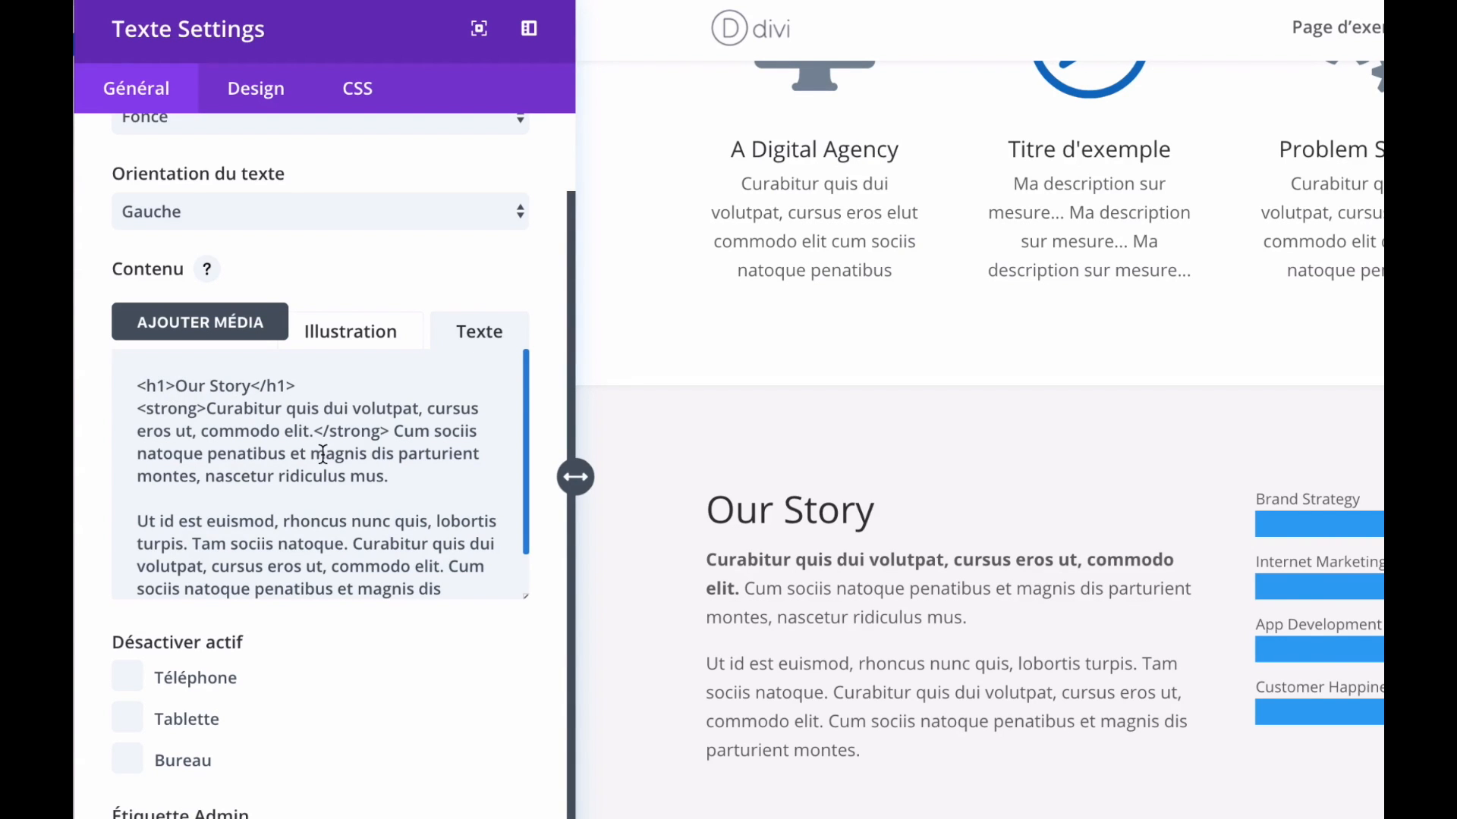
pyautogui.scroll(-1, 526, 524)
pyautogui.scroll(1, 524, 531)
pyautogui.click(363, 345)
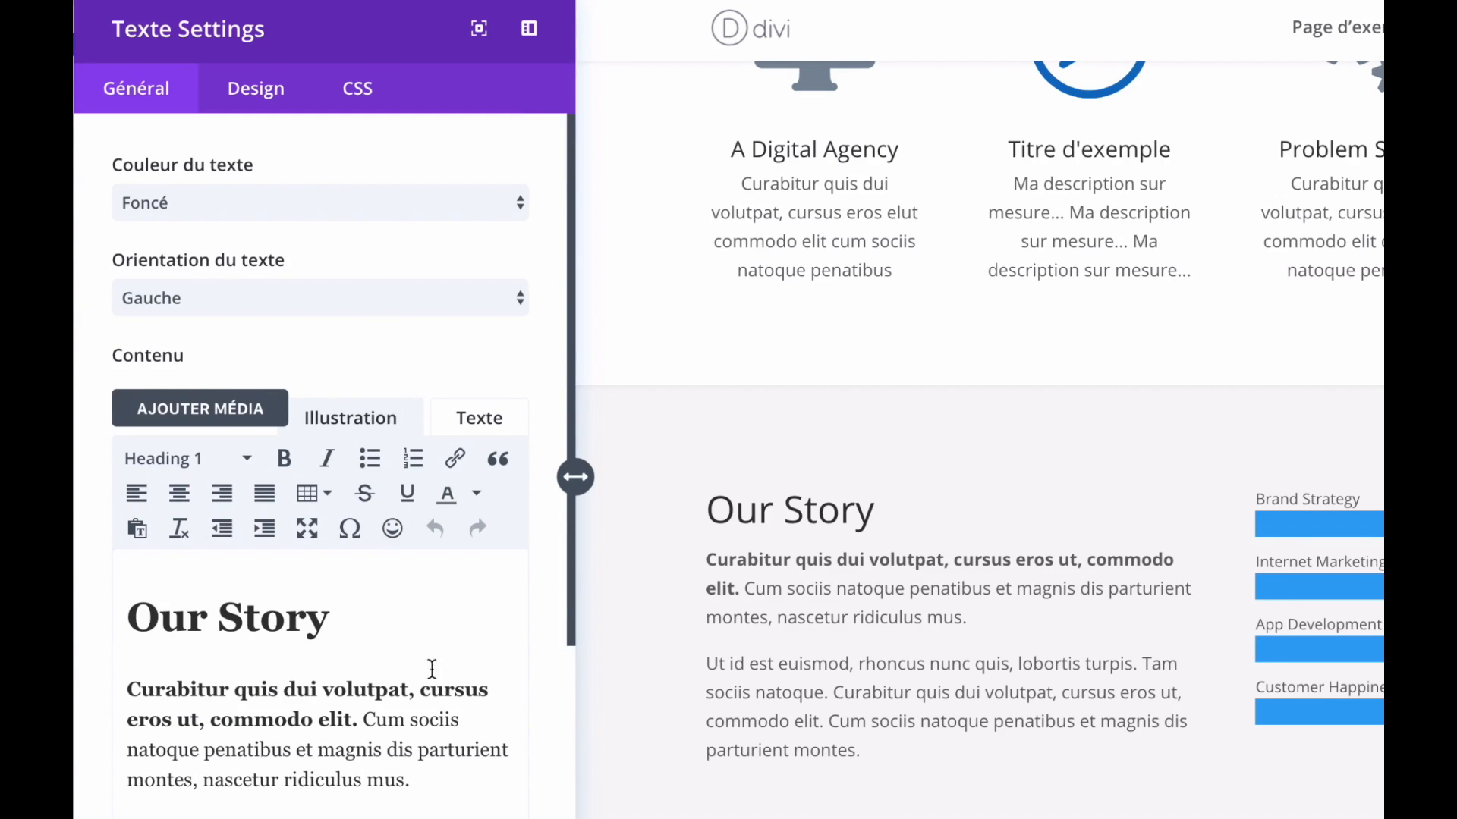
# - Insert an empty line between the two Our Story paragraphs, after "nascetur ridiculus mus."
pyautogui.scroll(-5, 432, 638)
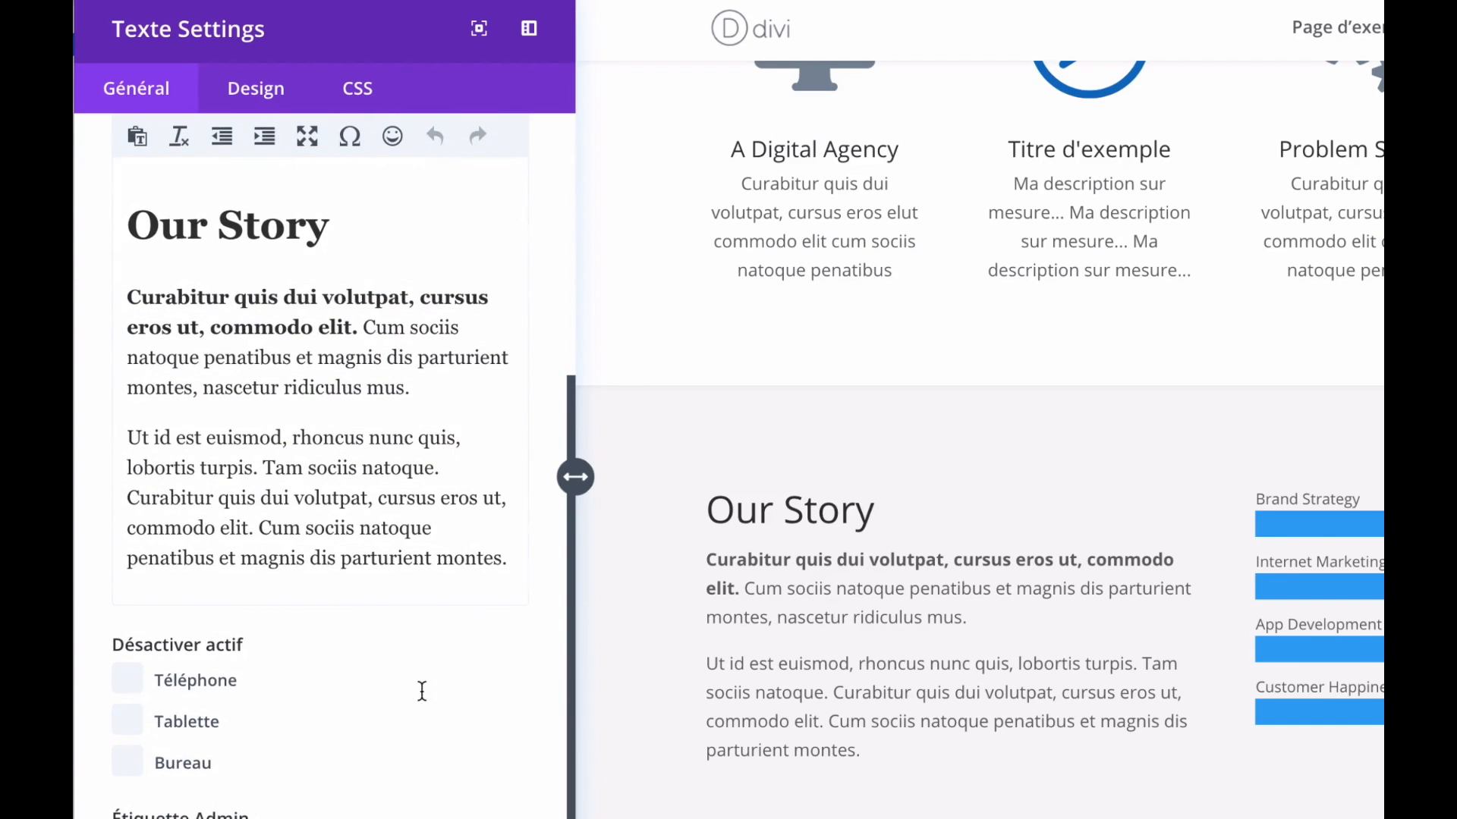
pyautogui.click(439, 387)
pyautogui.press('Return')
# - Open the media library from the Our Story content and select the purple-sky mountain photo
pyautogui.scroll(1, 347, 413)
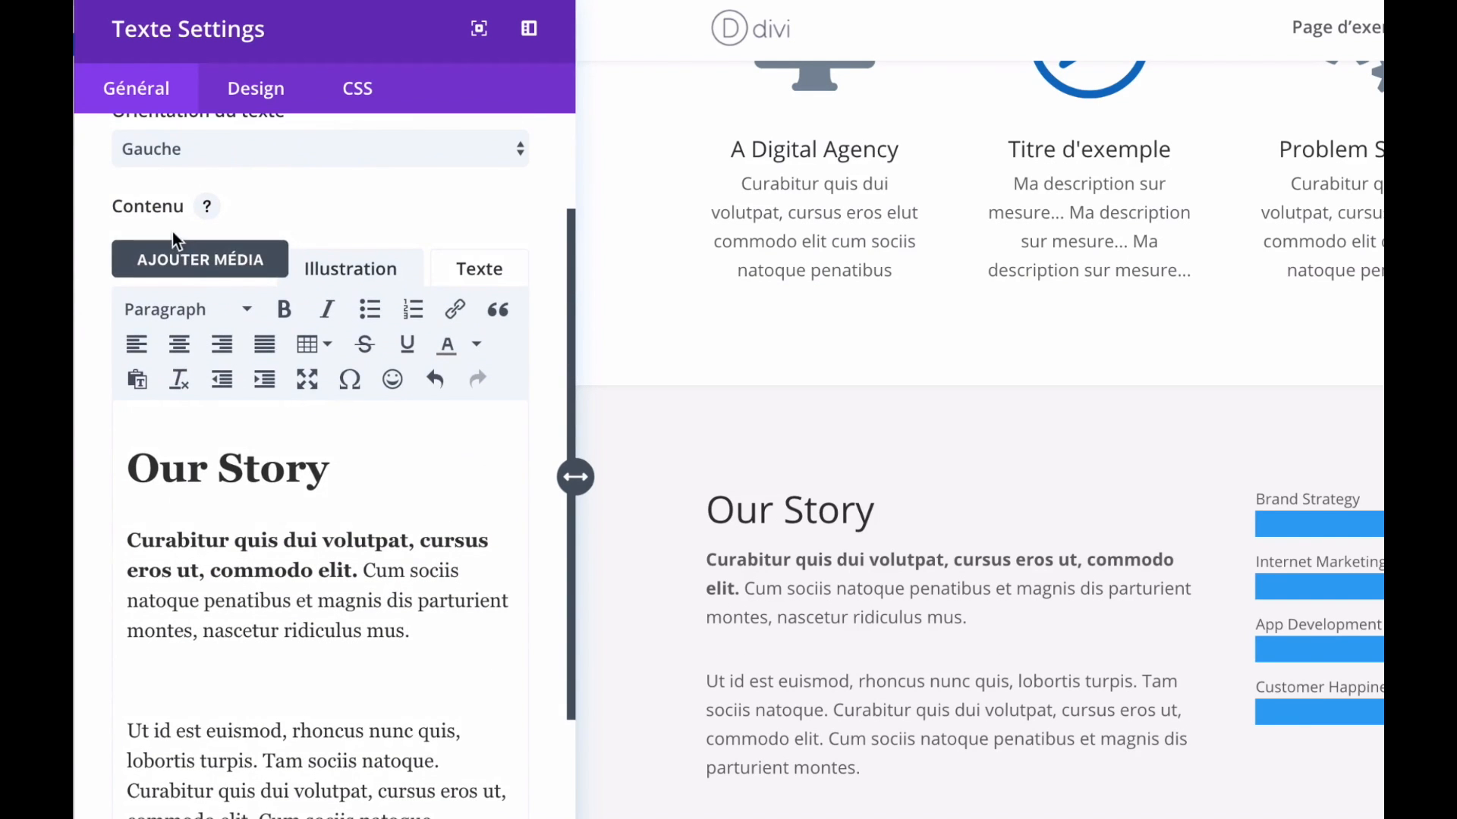
pyautogui.click(210, 264)
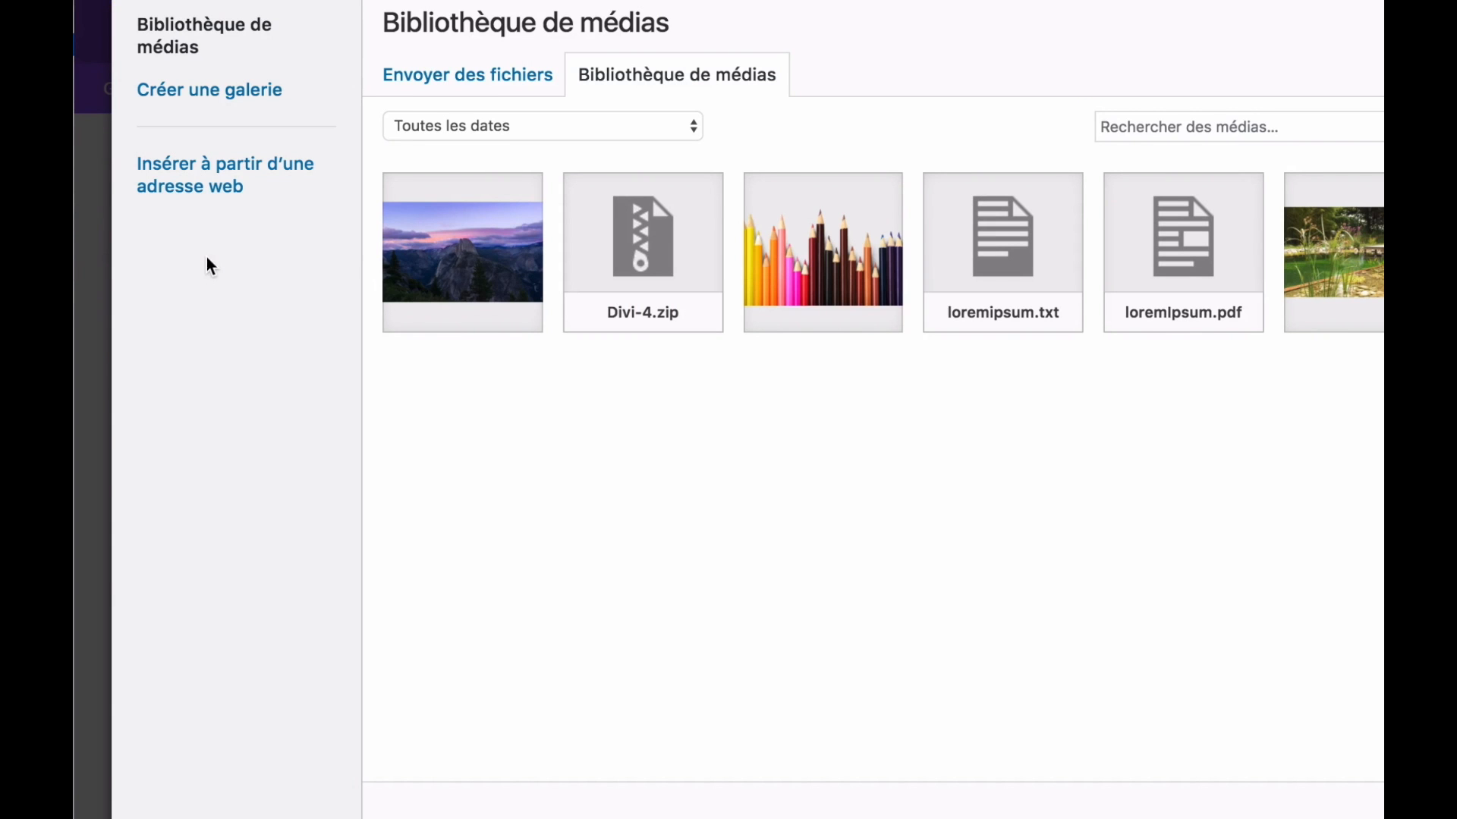
pyautogui.click(466, 264)
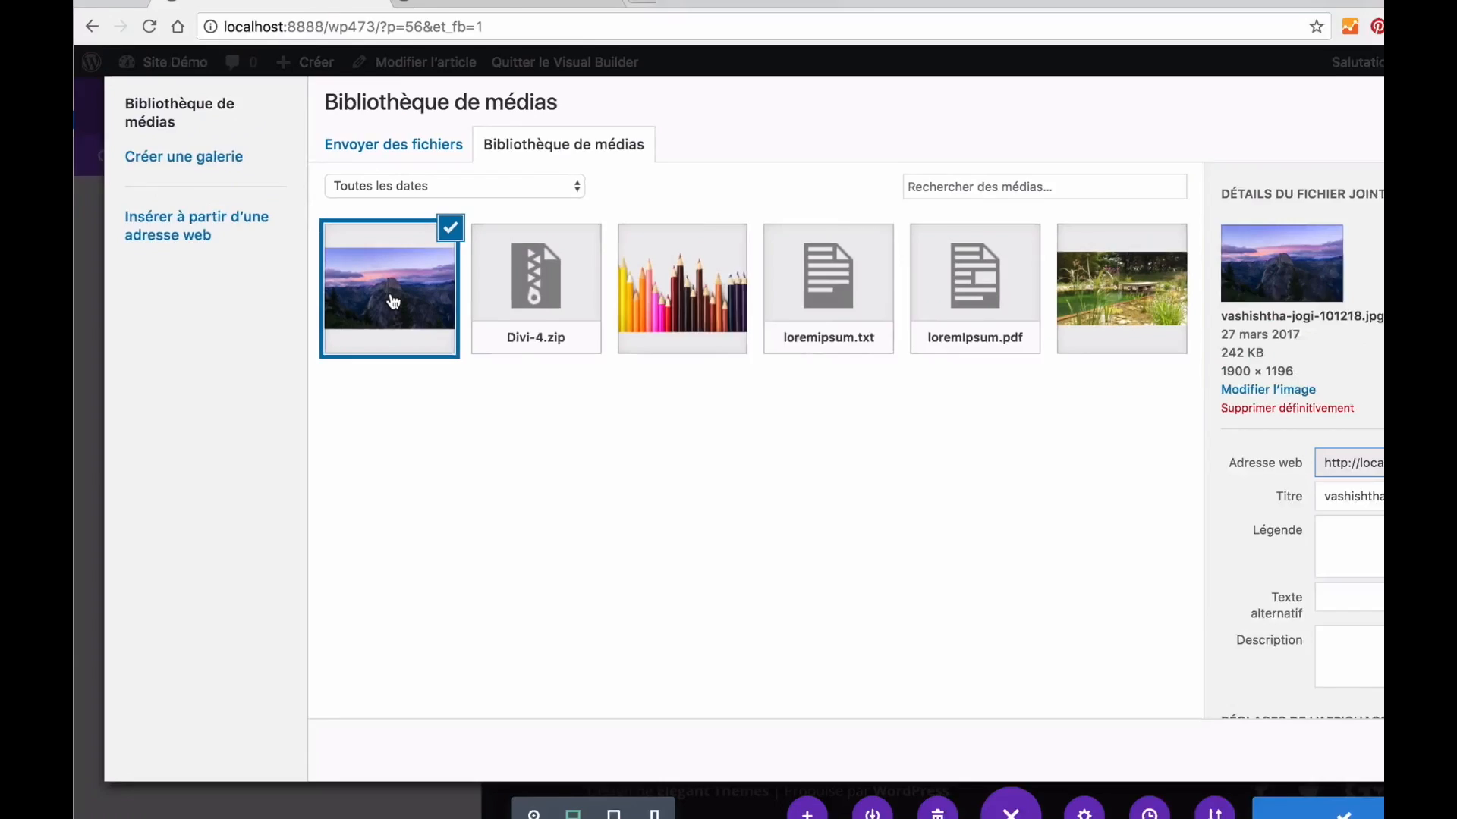
# - Insert the mountain photo with alignment Gauche, link Aucun and size Moyenne – 300 × 189 into the Our Story text
pyautogui.scroll(-3, 1190, 508)
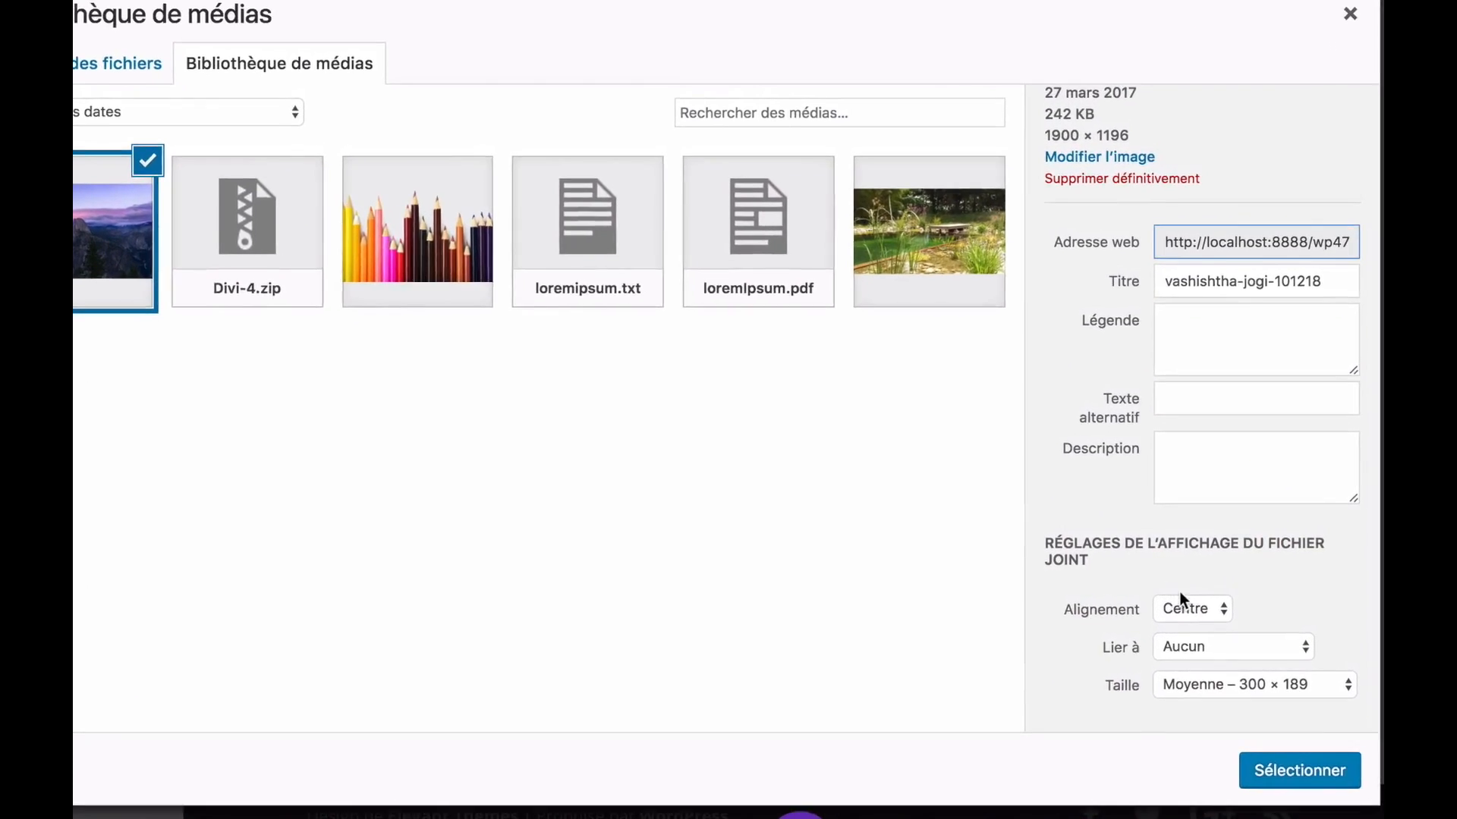
pyautogui.click(1221, 597)
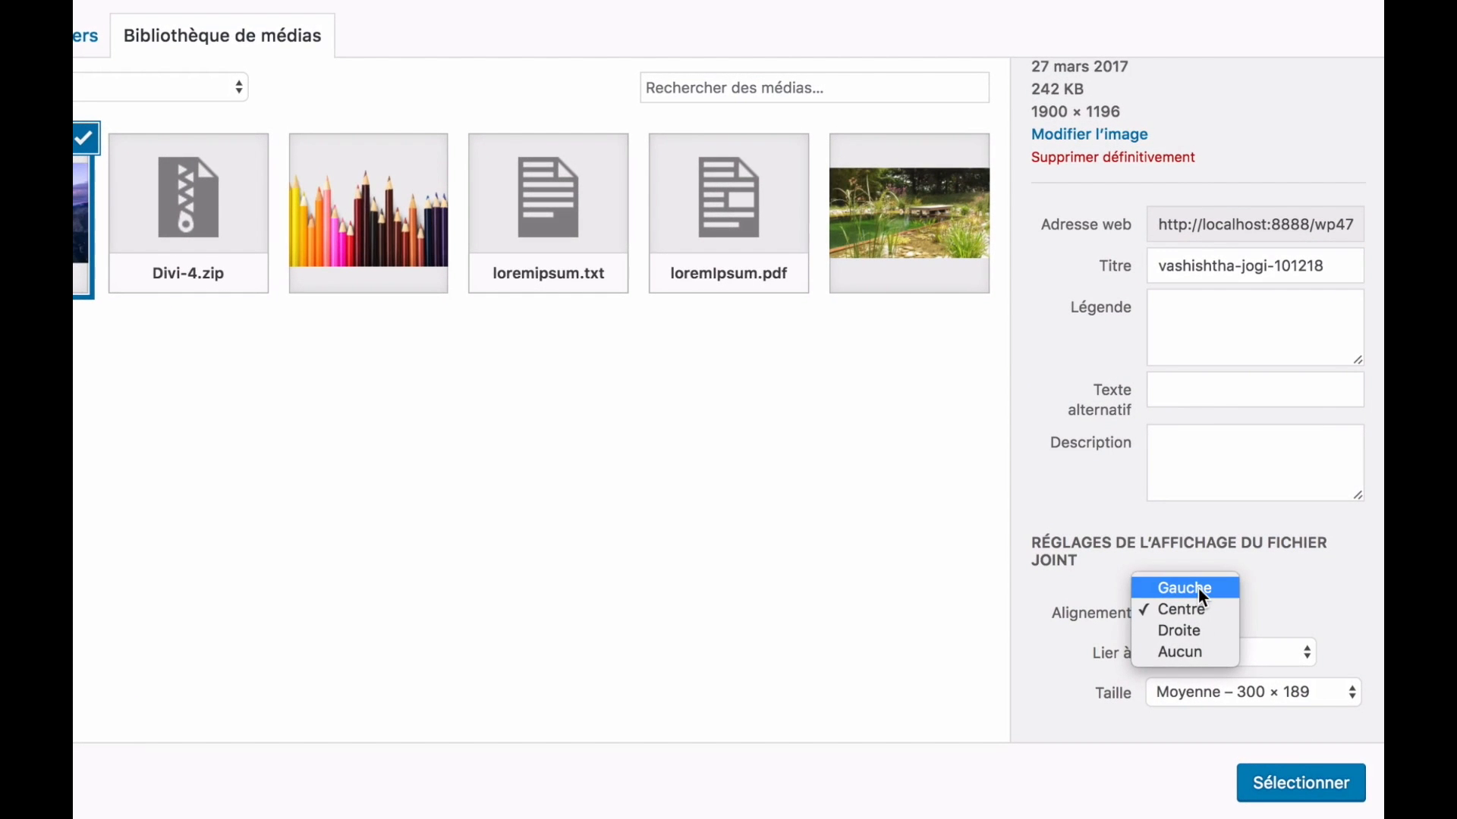
pyautogui.click(1199, 587)
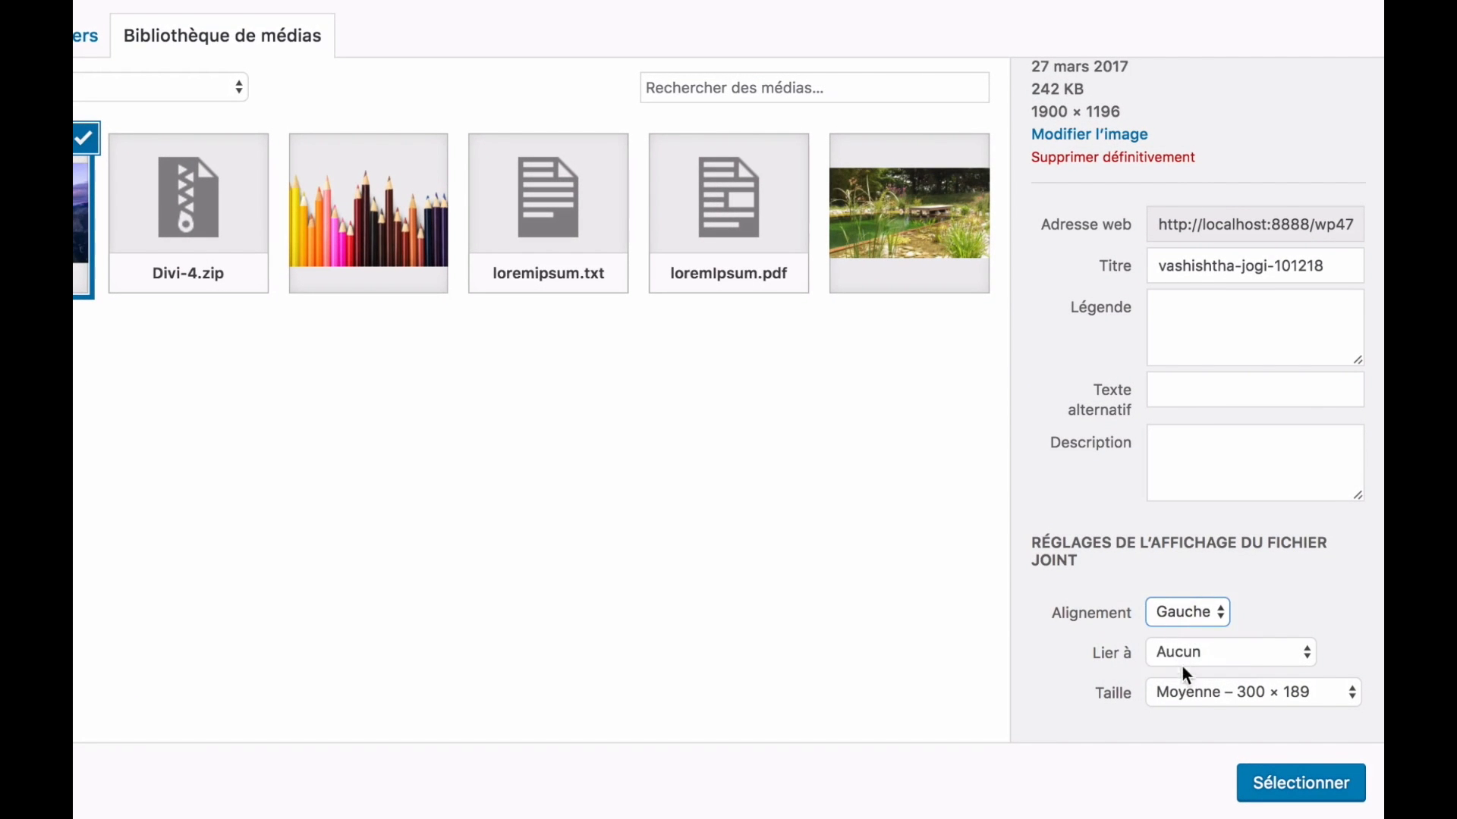
pyautogui.click(1206, 693)
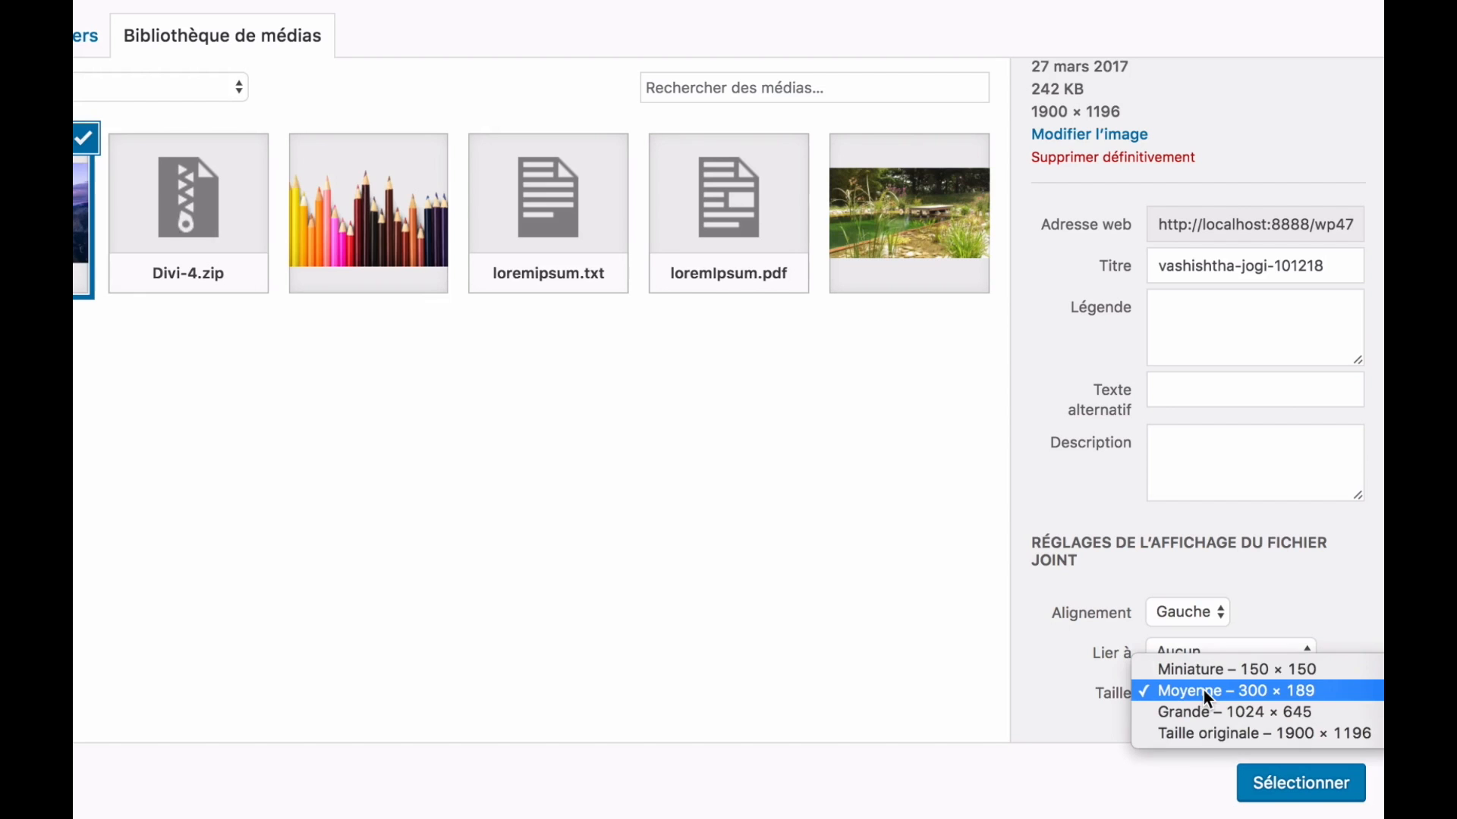
pyautogui.click(1098, 691)
pyautogui.click(1187, 654)
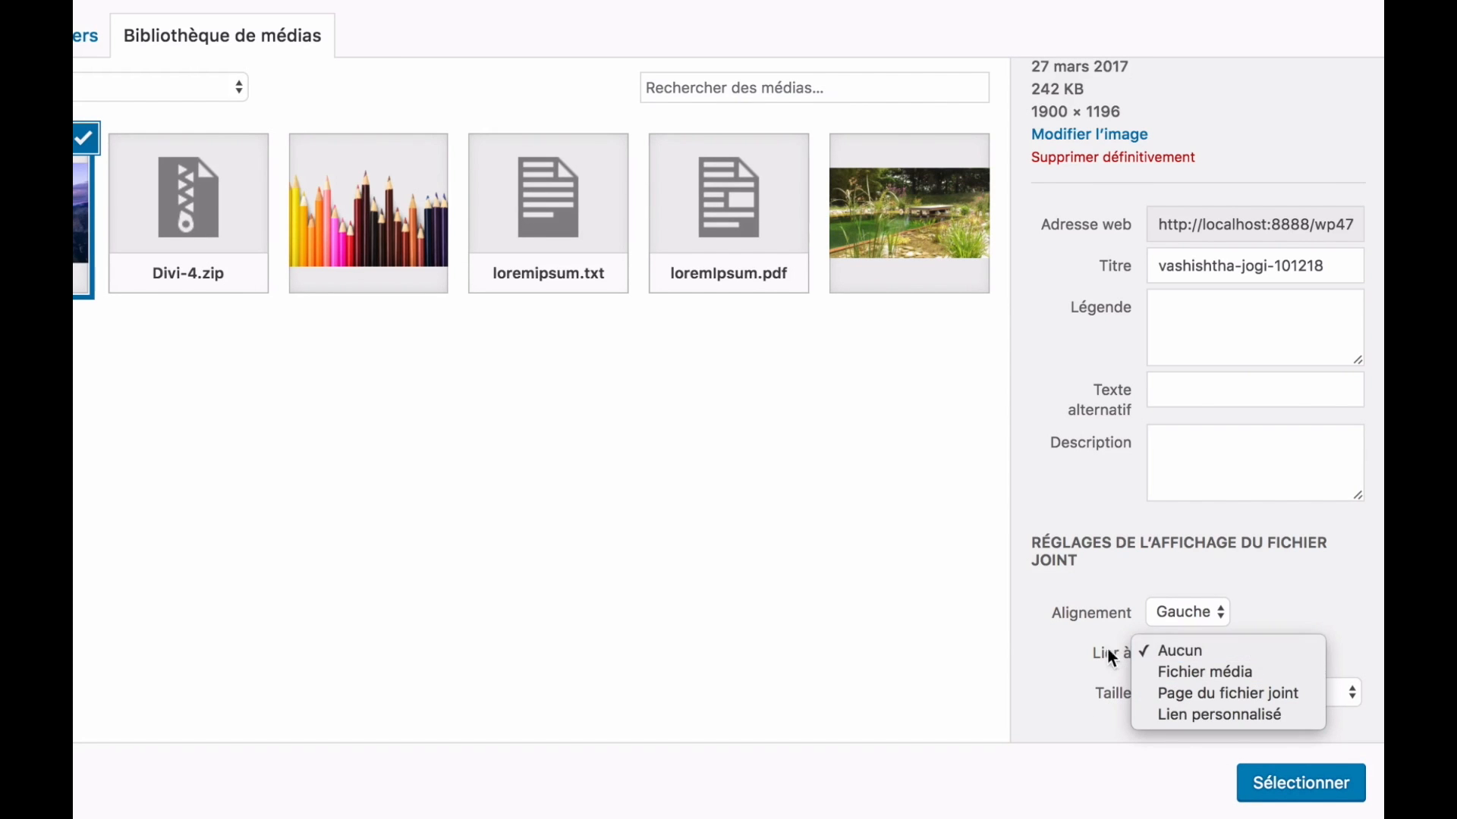
pyautogui.click(1168, 651)
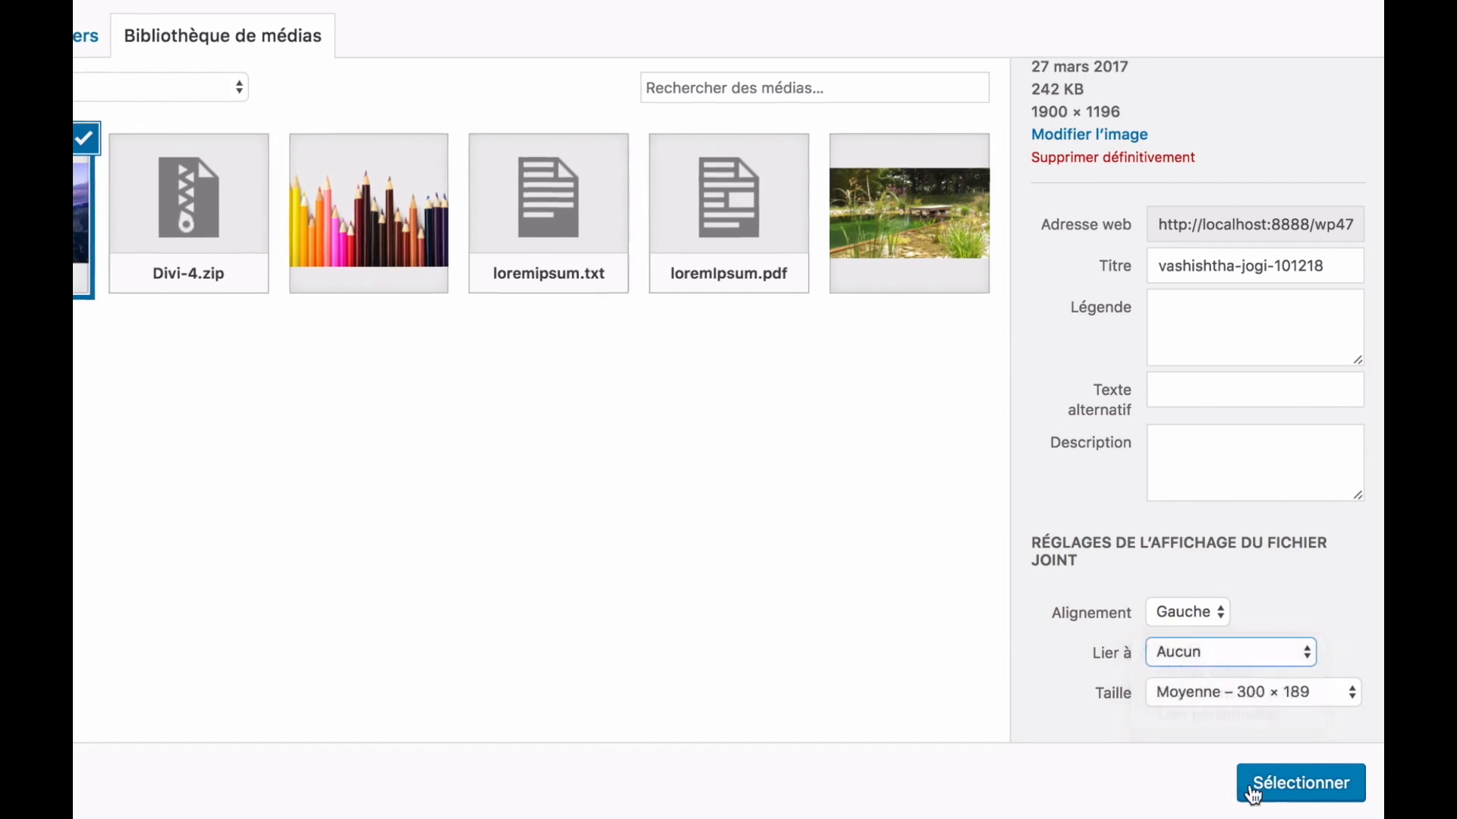
pyautogui.click(1259, 785)
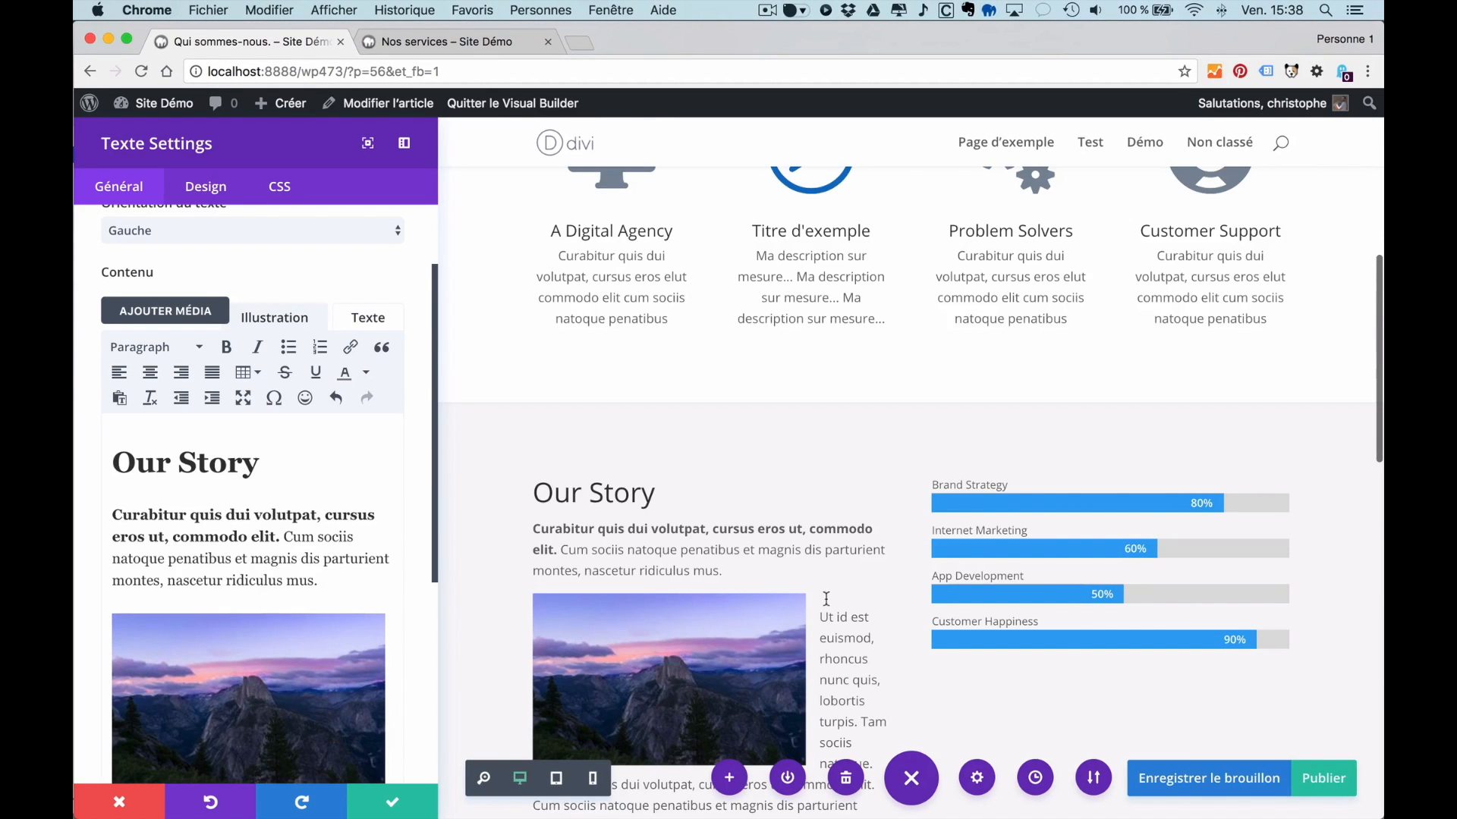
# - Save the Our Story text module's changes and save the post as a draft
pyautogui.scroll(-3, 827, 600)
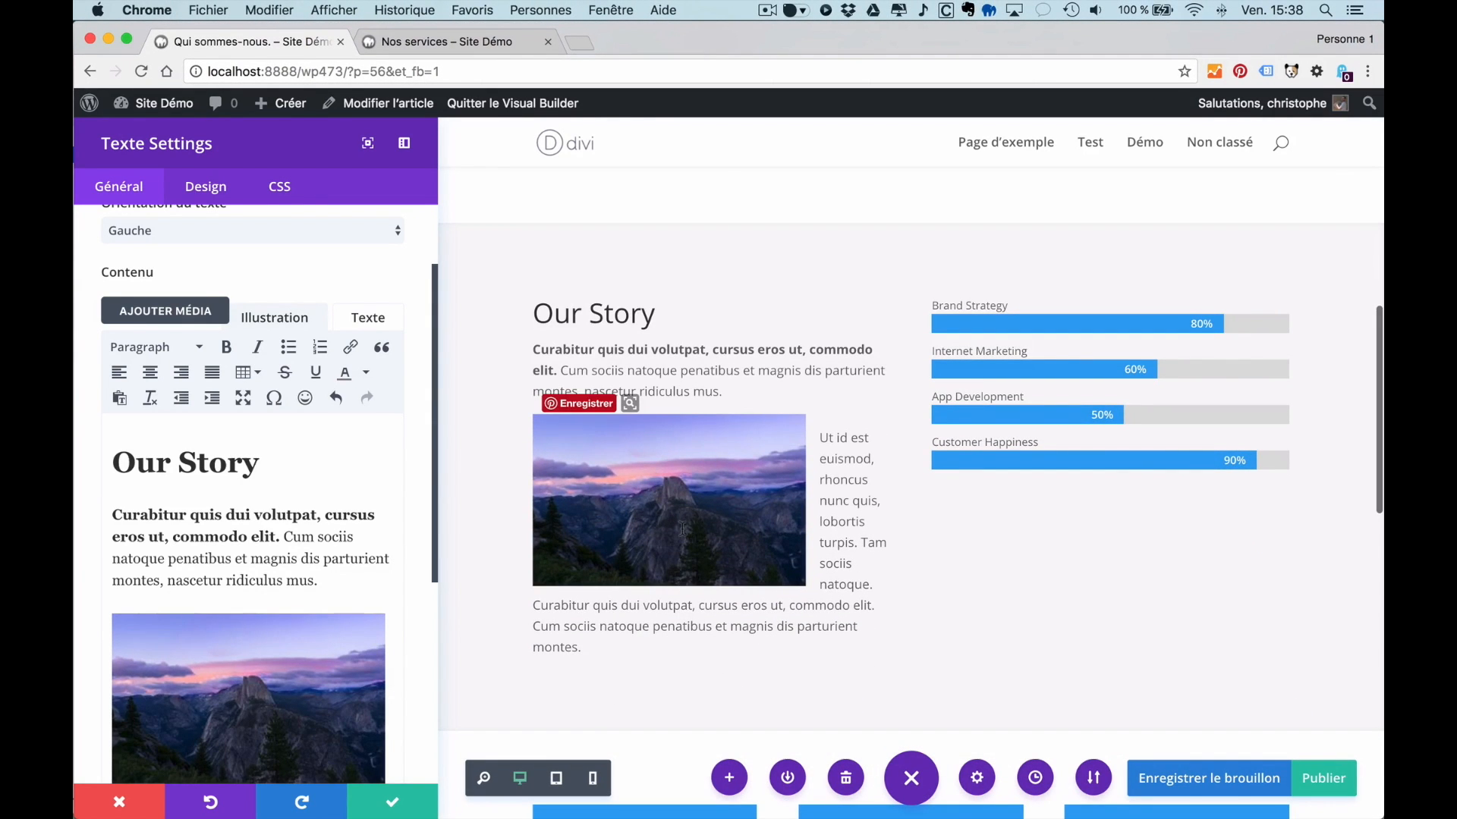
pyautogui.scroll(-5, 127, 541)
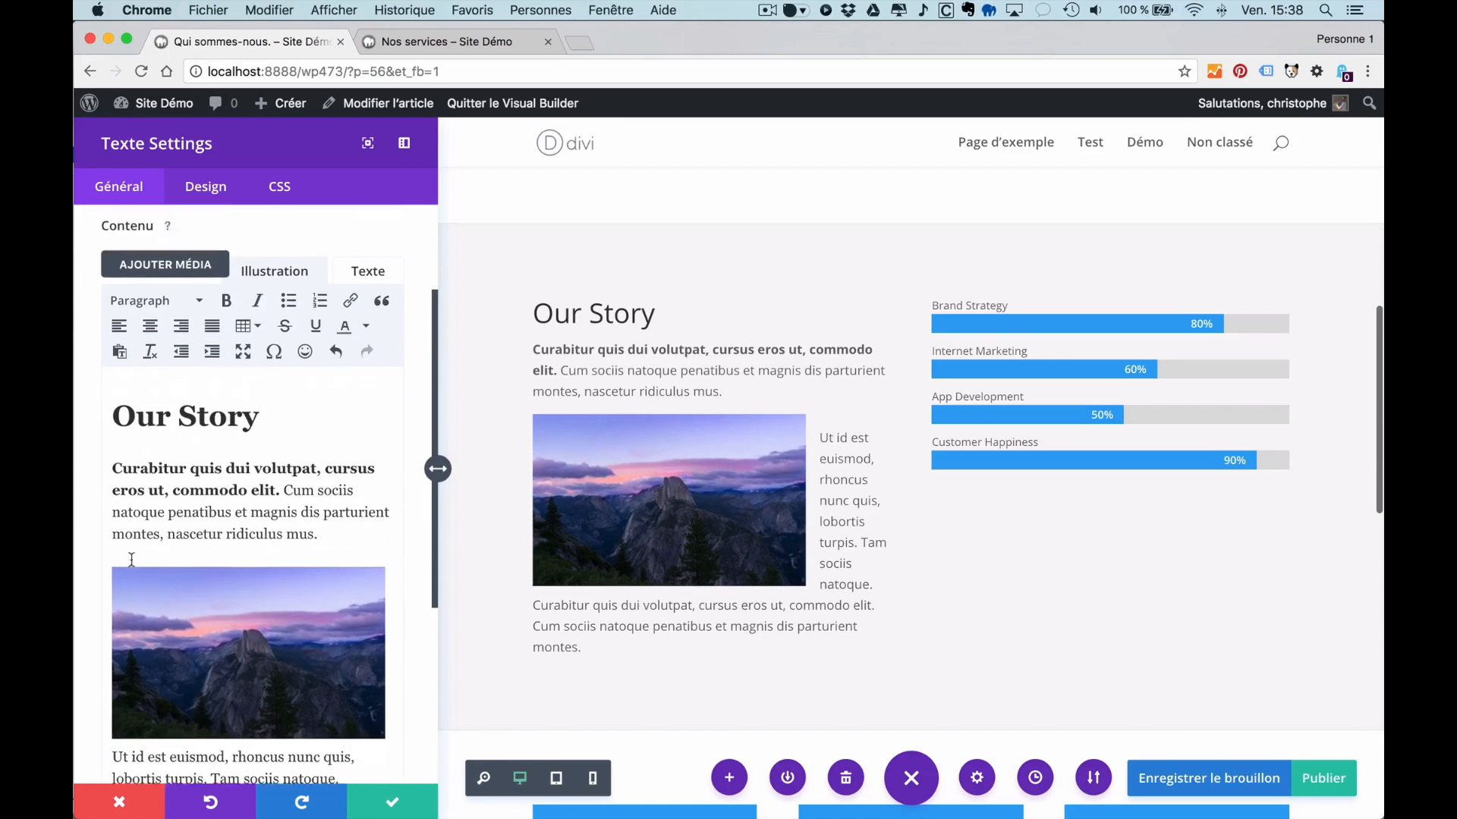
pyautogui.scroll(-3, 226, 491)
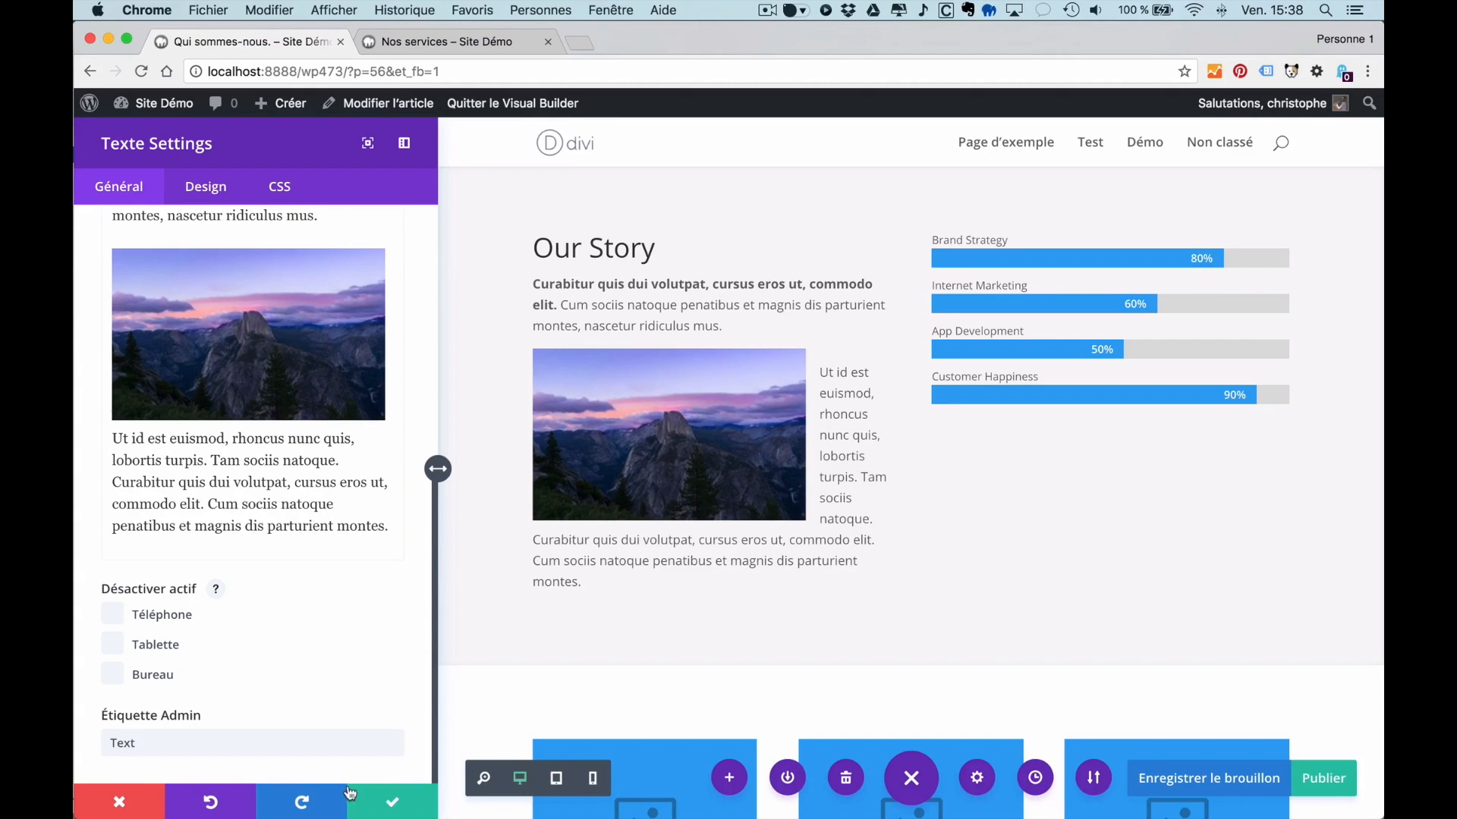
pyautogui.click(393, 806)
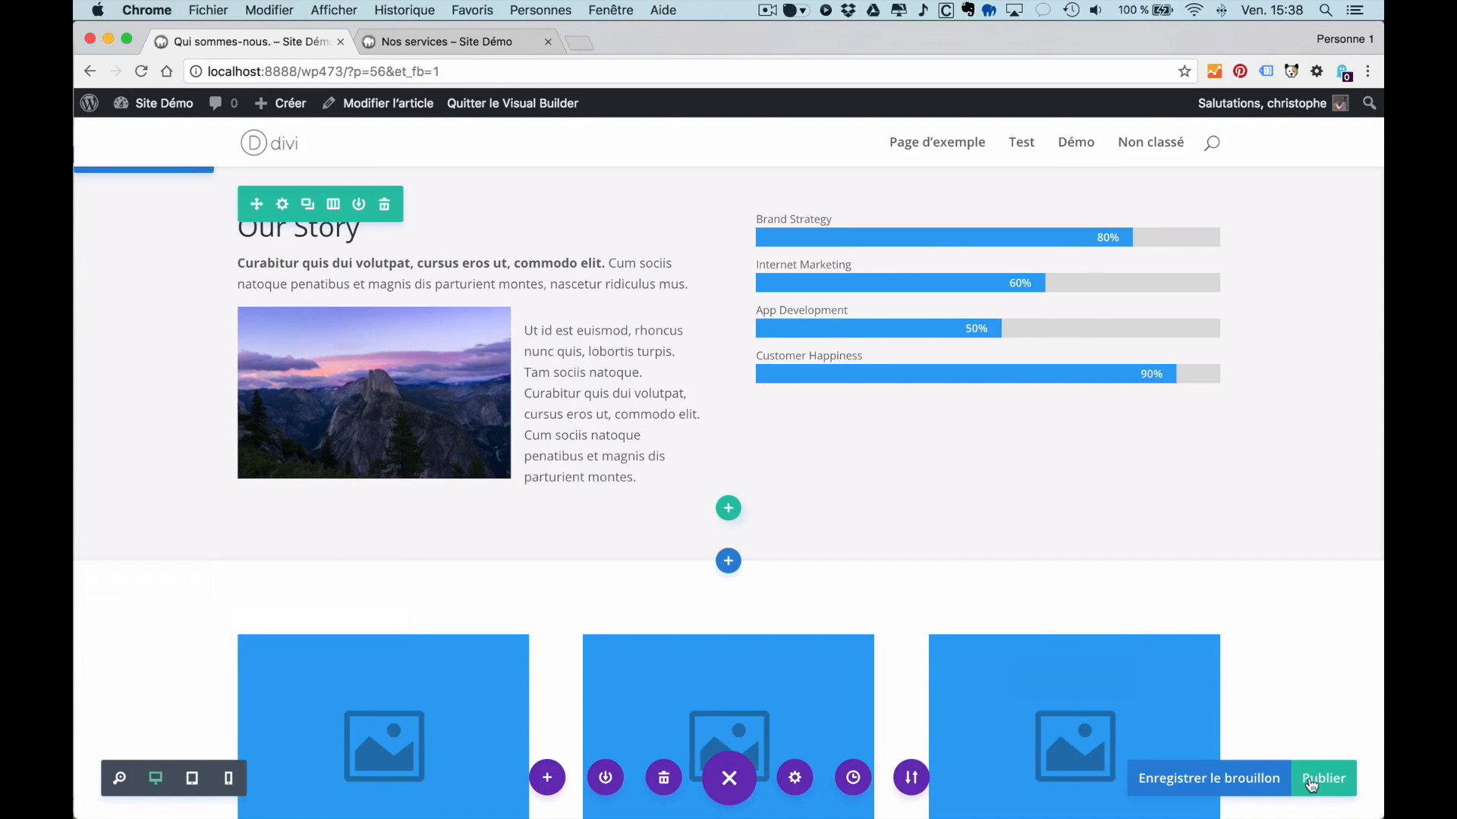
pyautogui.click(1221, 786)
# - Open the settings of the bar counter module beside the Our Story text
pyautogui.scroll(1, 911, 457)
pyautogui.scroll(1, 911, 458)
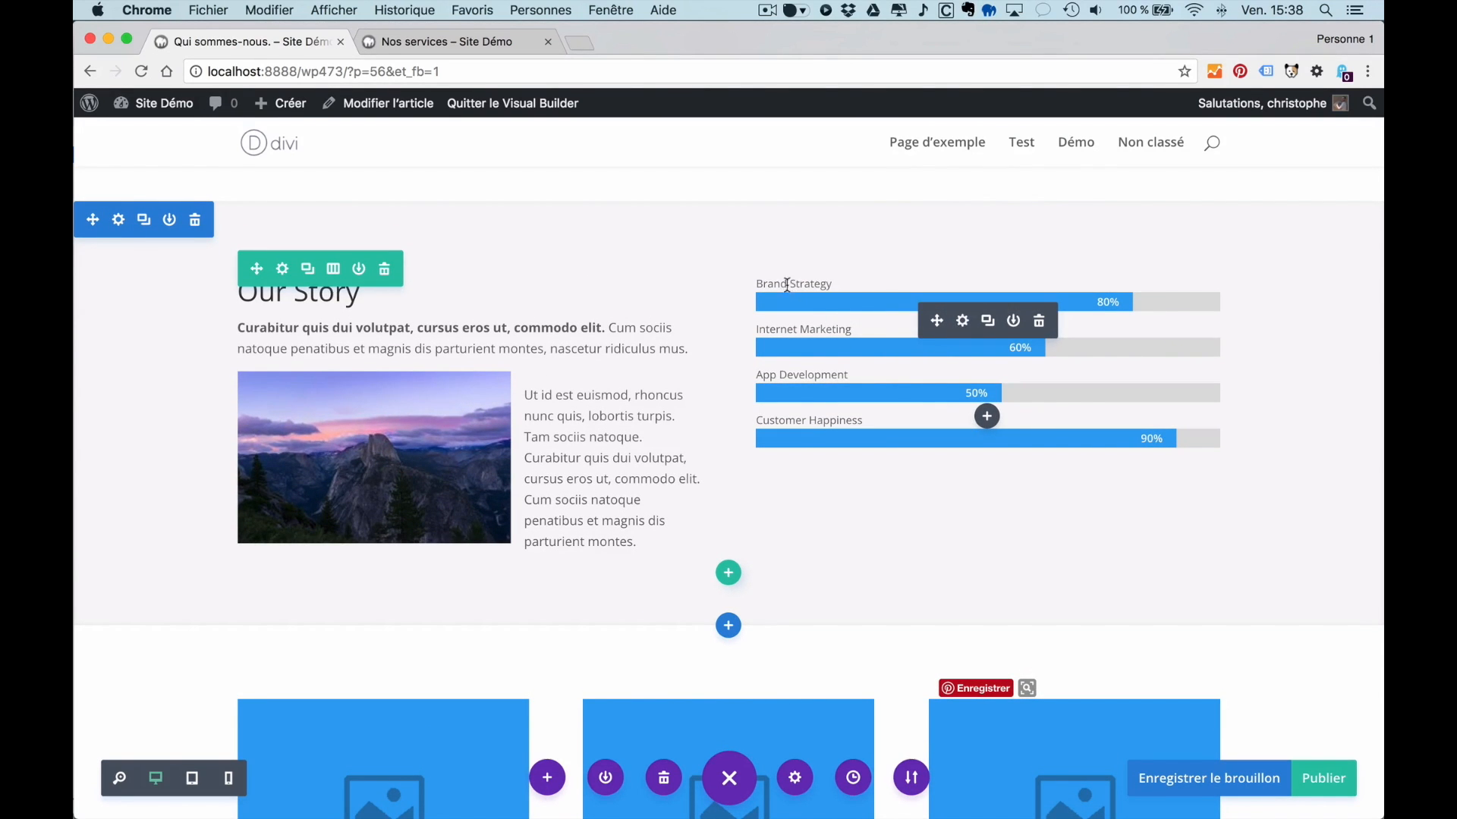
pyautogui.click(963, 321)
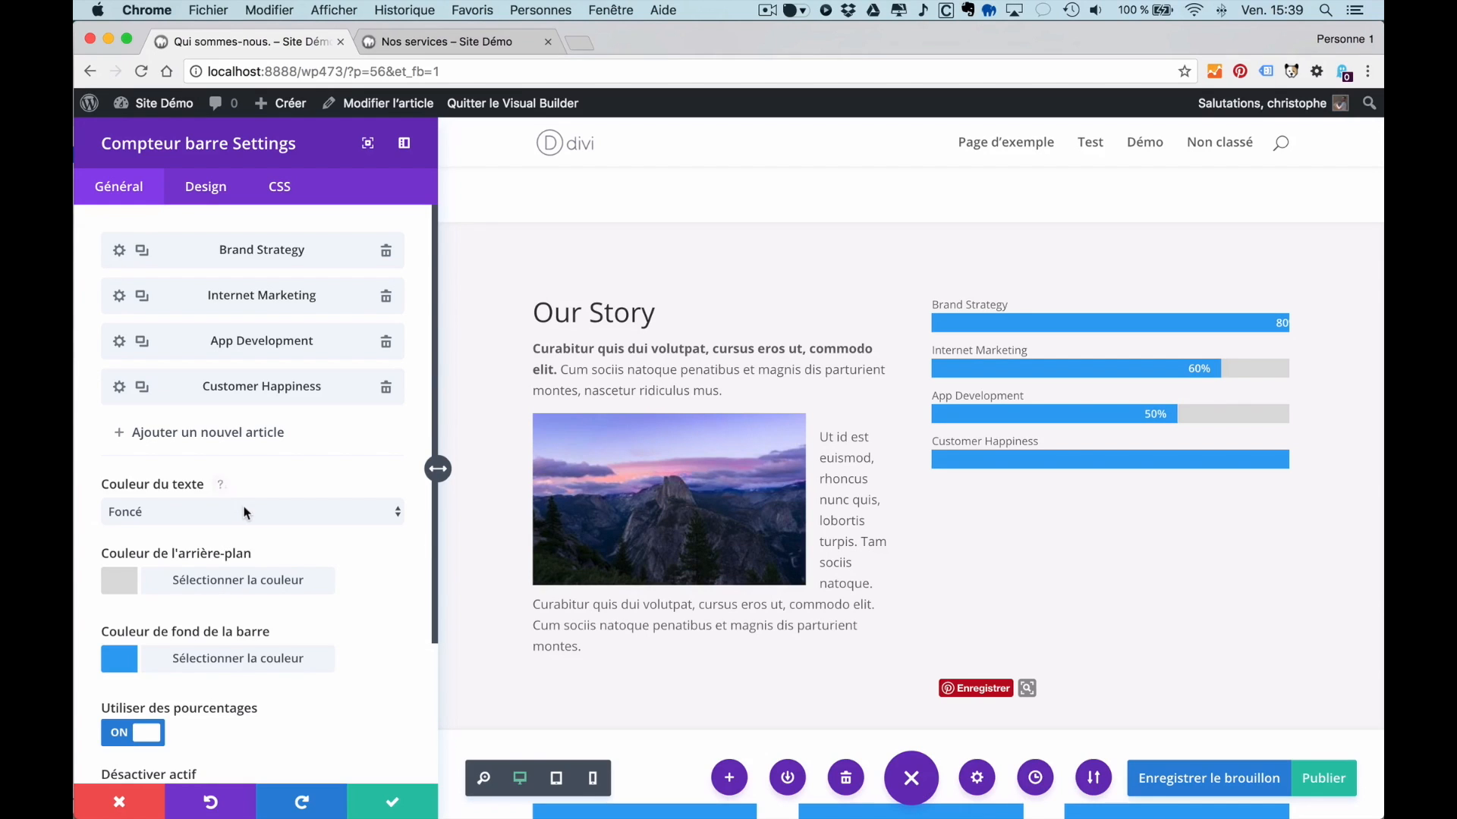
# - Set the bar counters' background colour to orange, #e09900
pyautogui.click(127, 585)
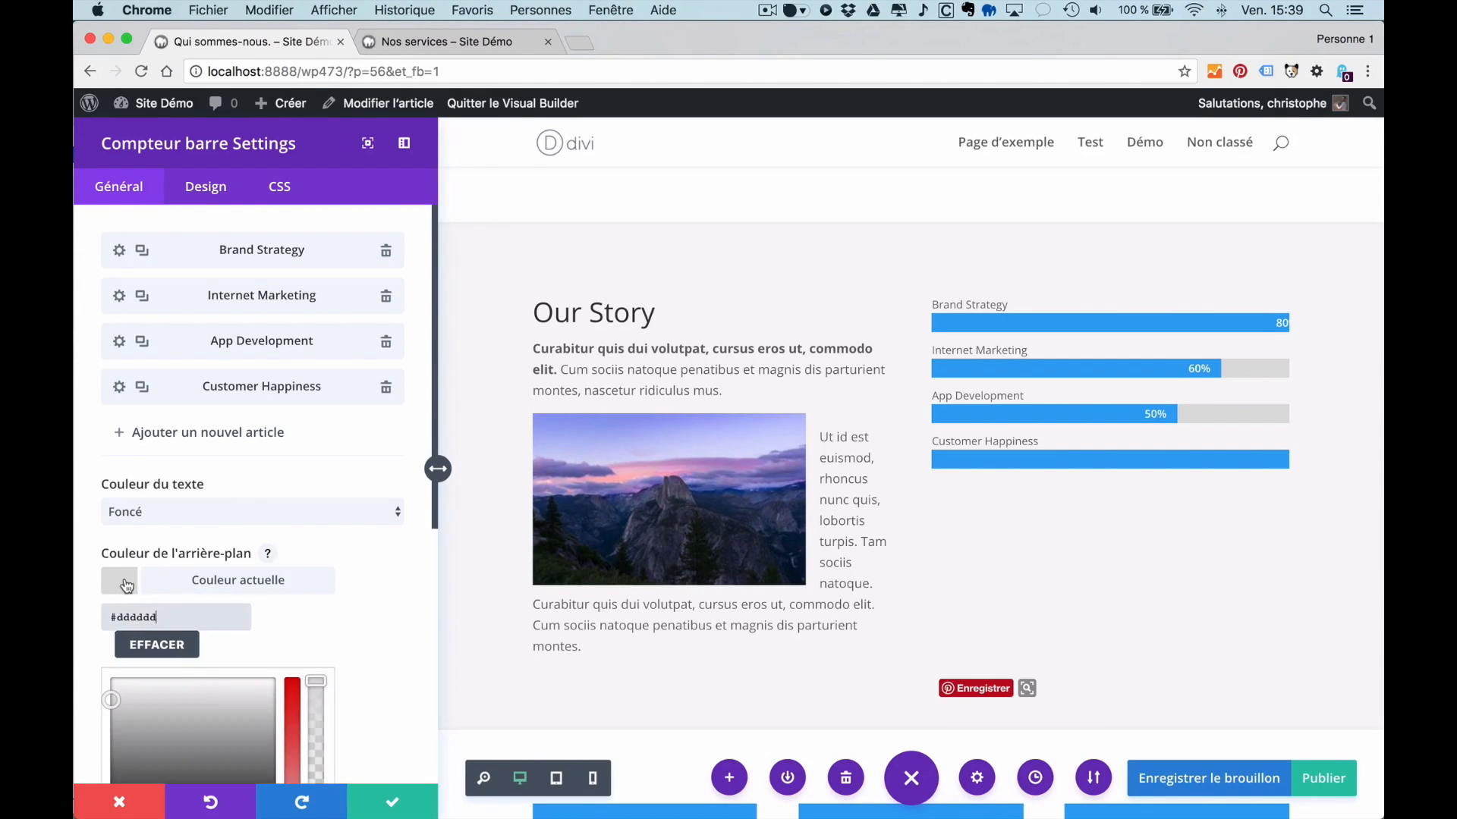
pyautogui.scroll(-3, 353, 644)
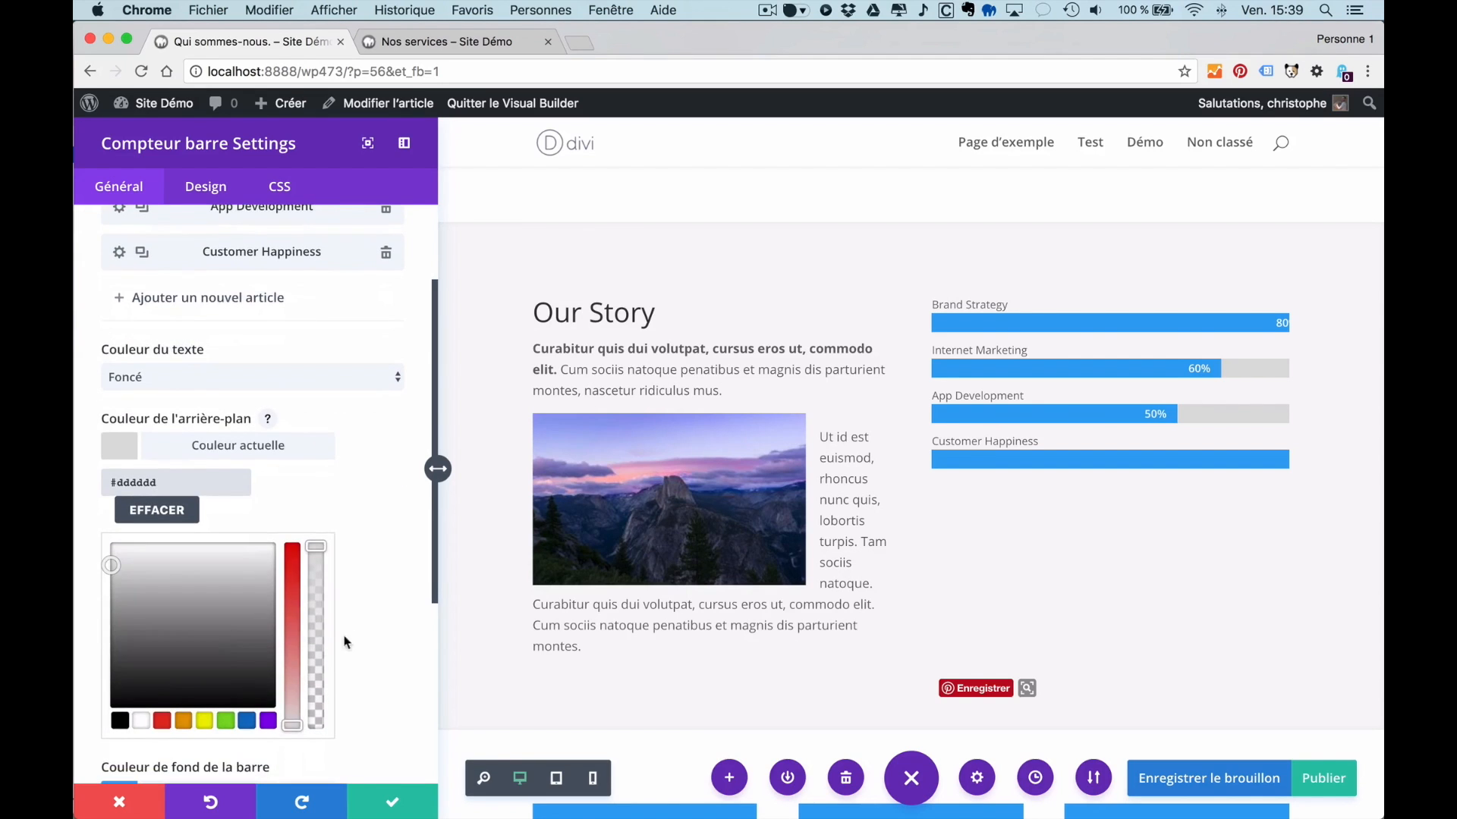
pyautogui.click(182, 720)
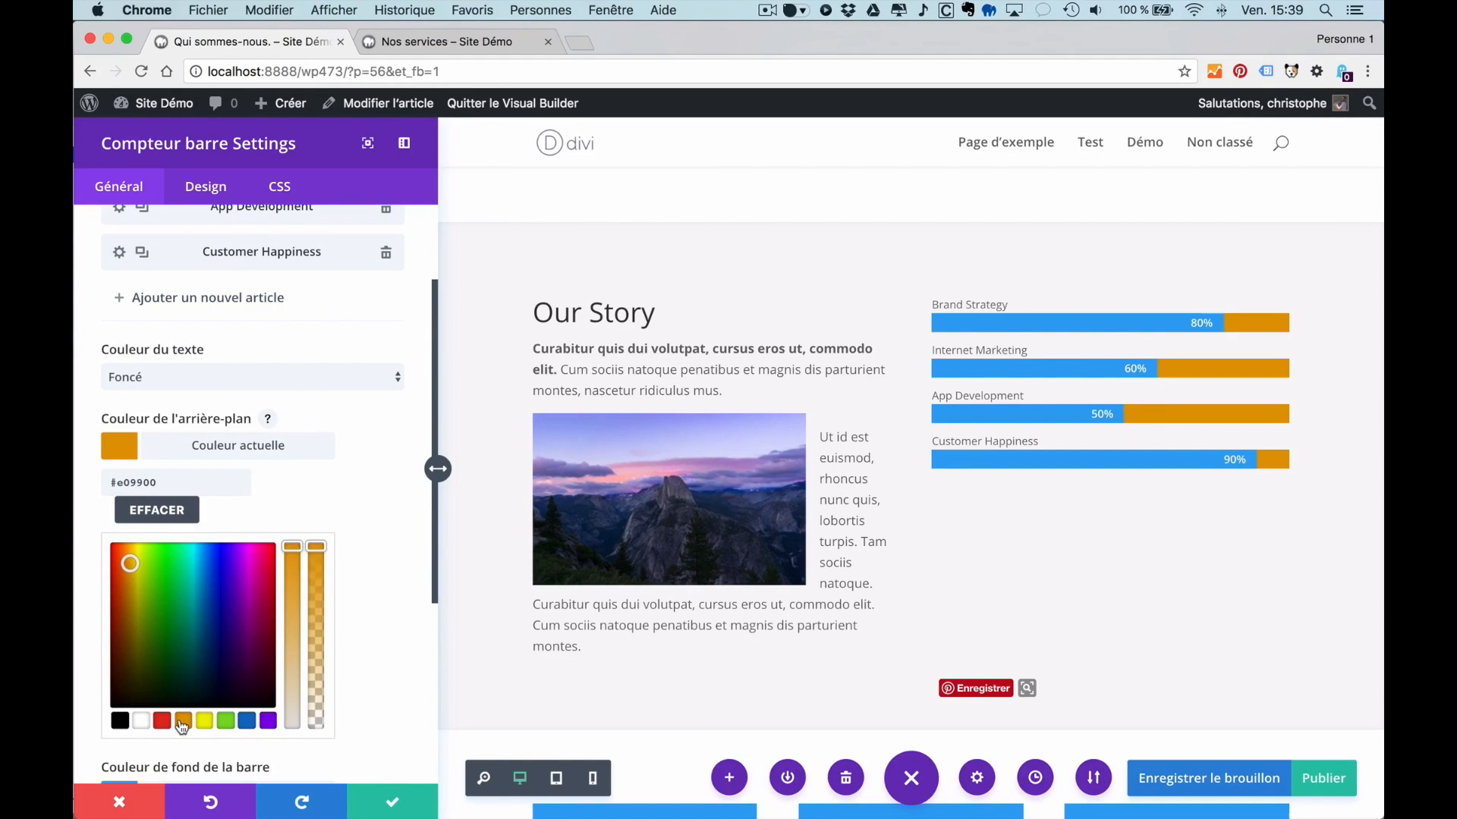
# - Try orange and yellow for the counters' bar fill colour, and settle on the blue #0c71c3
pyautogui.scroll(-4, 337, 535)
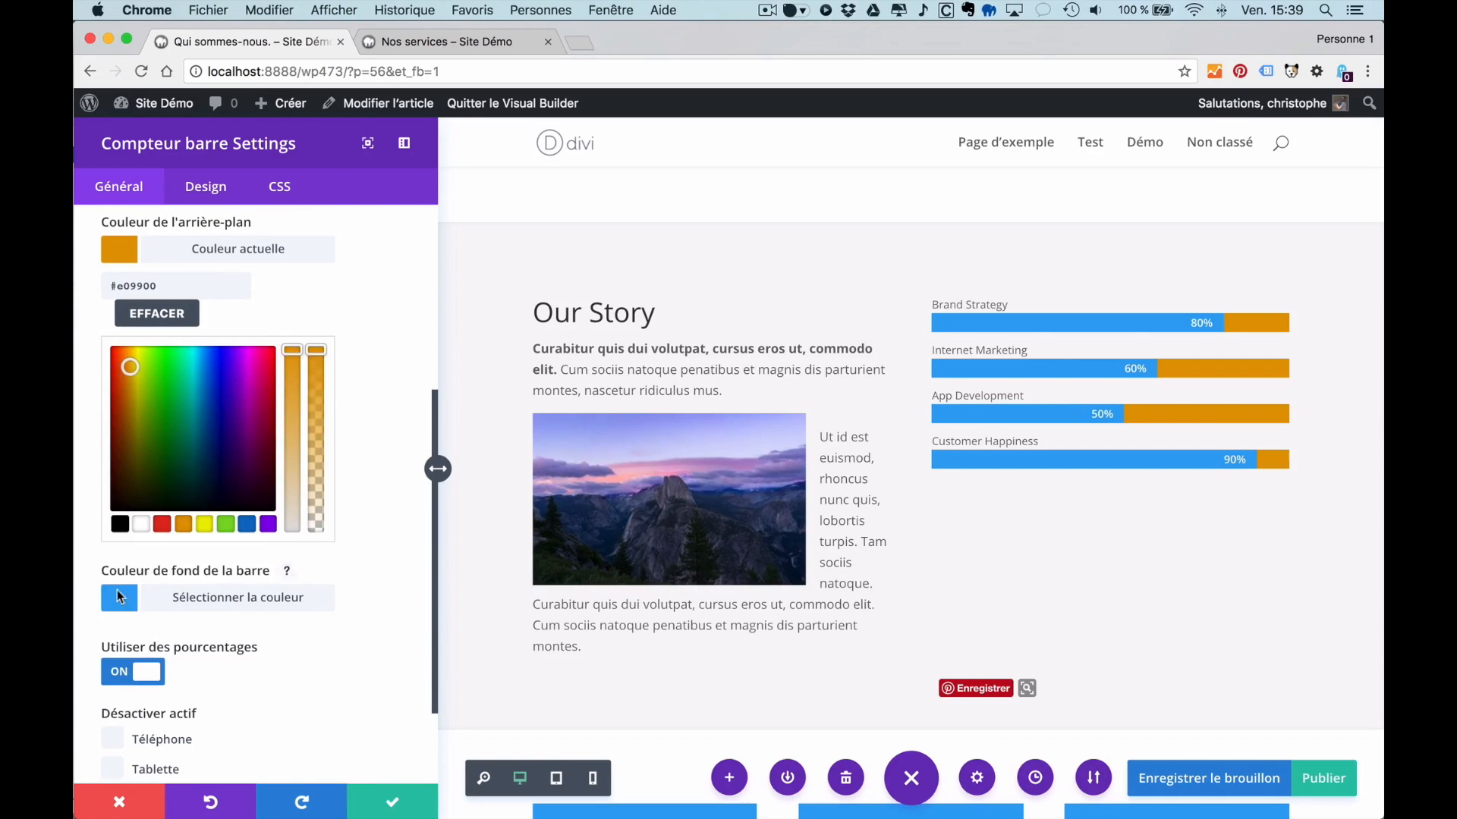
pyautogui.click(119, 598)
pyautogui.click(180, 604)
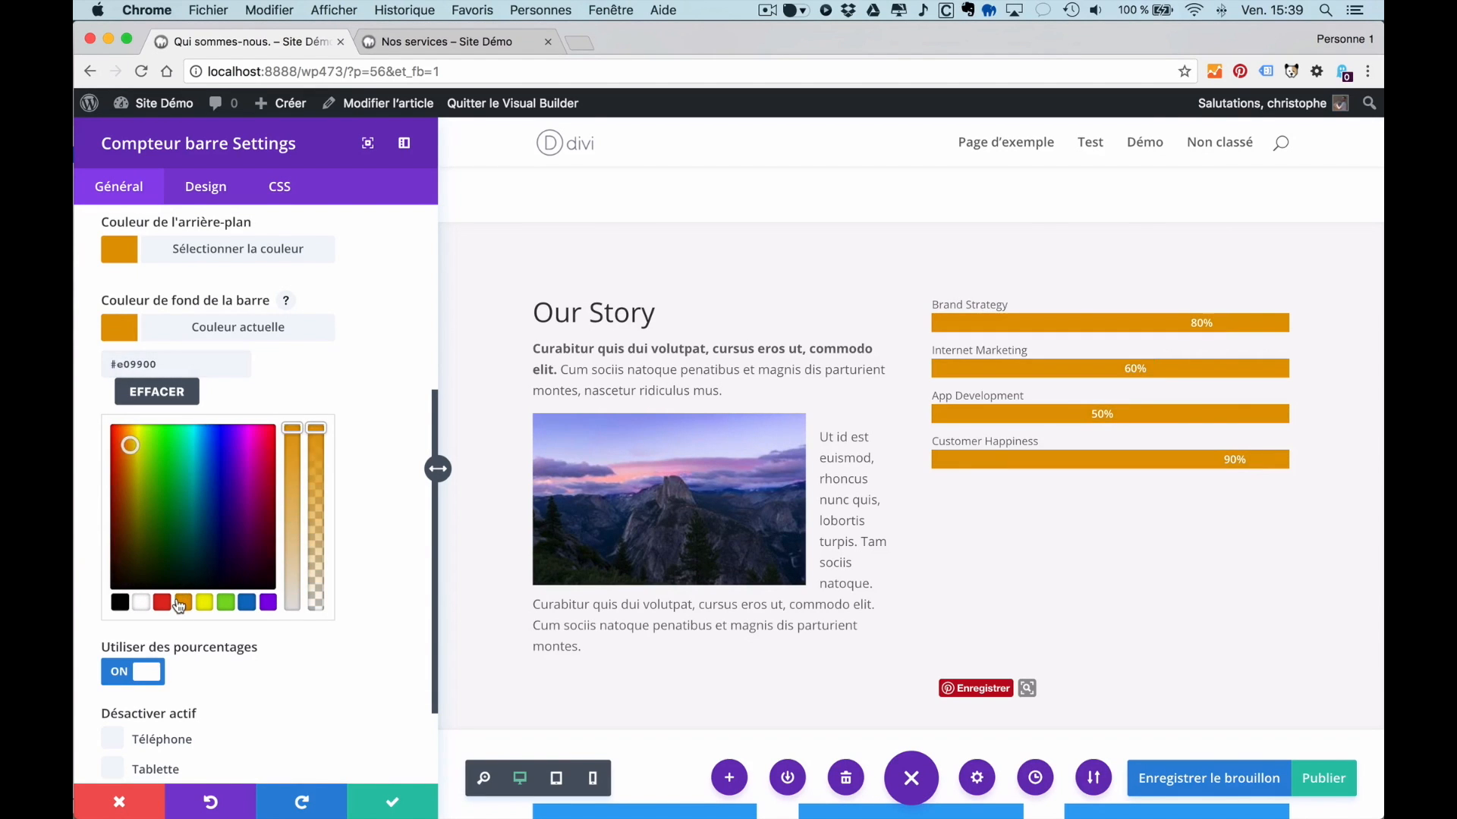
pyautogui.click(202, 604)
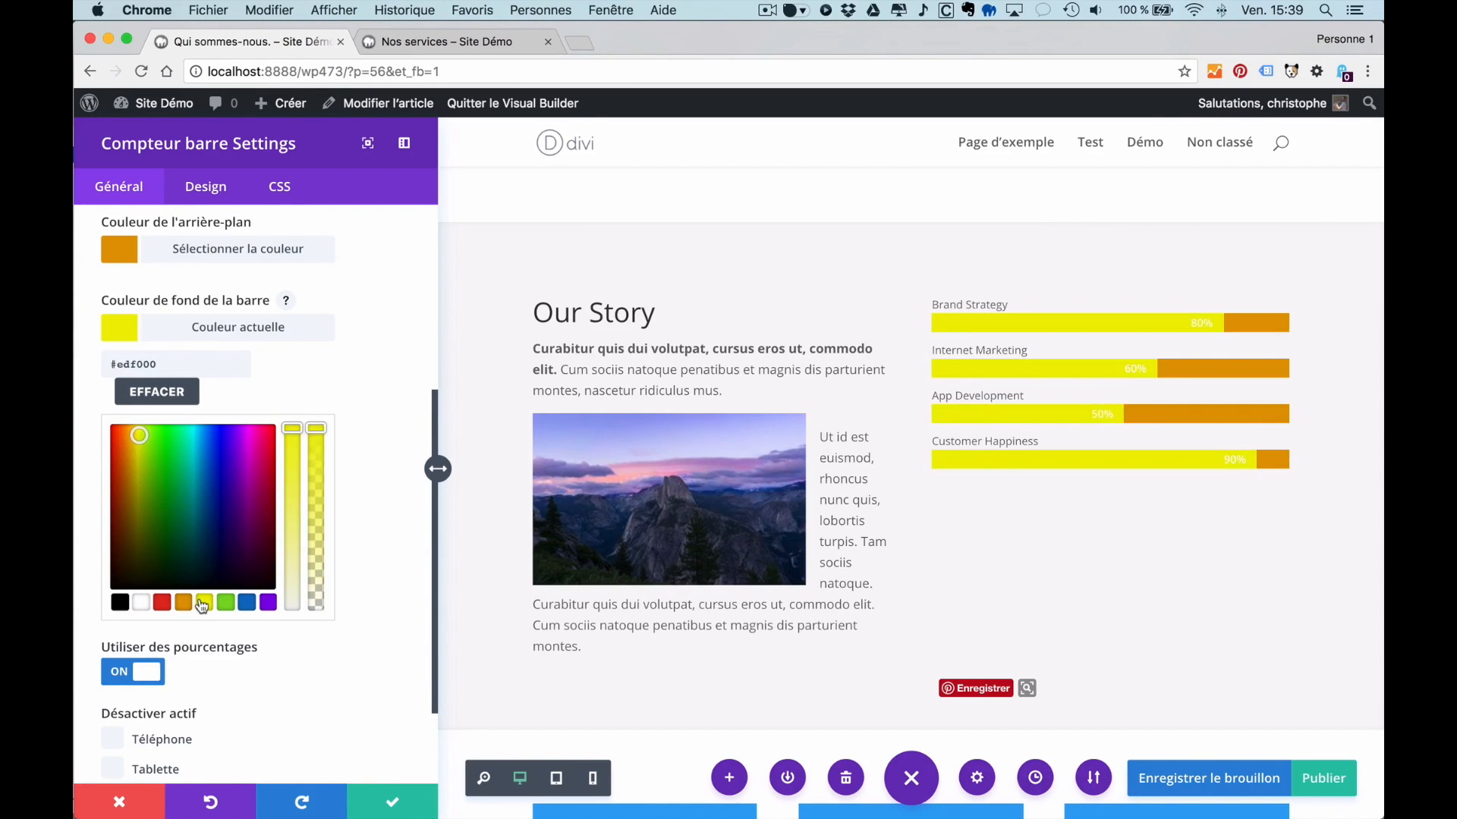
pyautogui.click(245, 606)
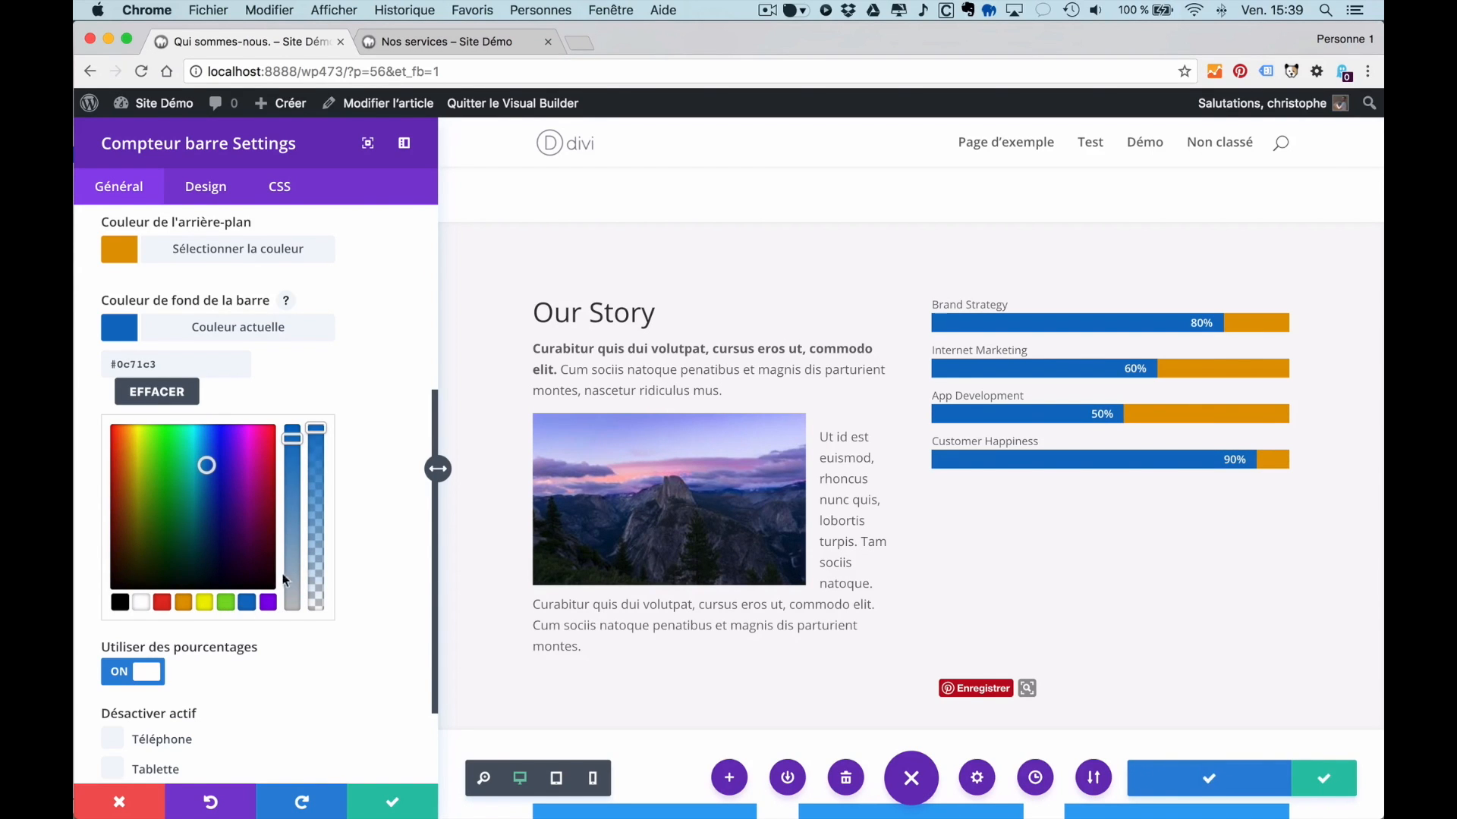
# - Change the bar counters' background colour to the grey #c1c1c1
pyautogui.click(123, 247)
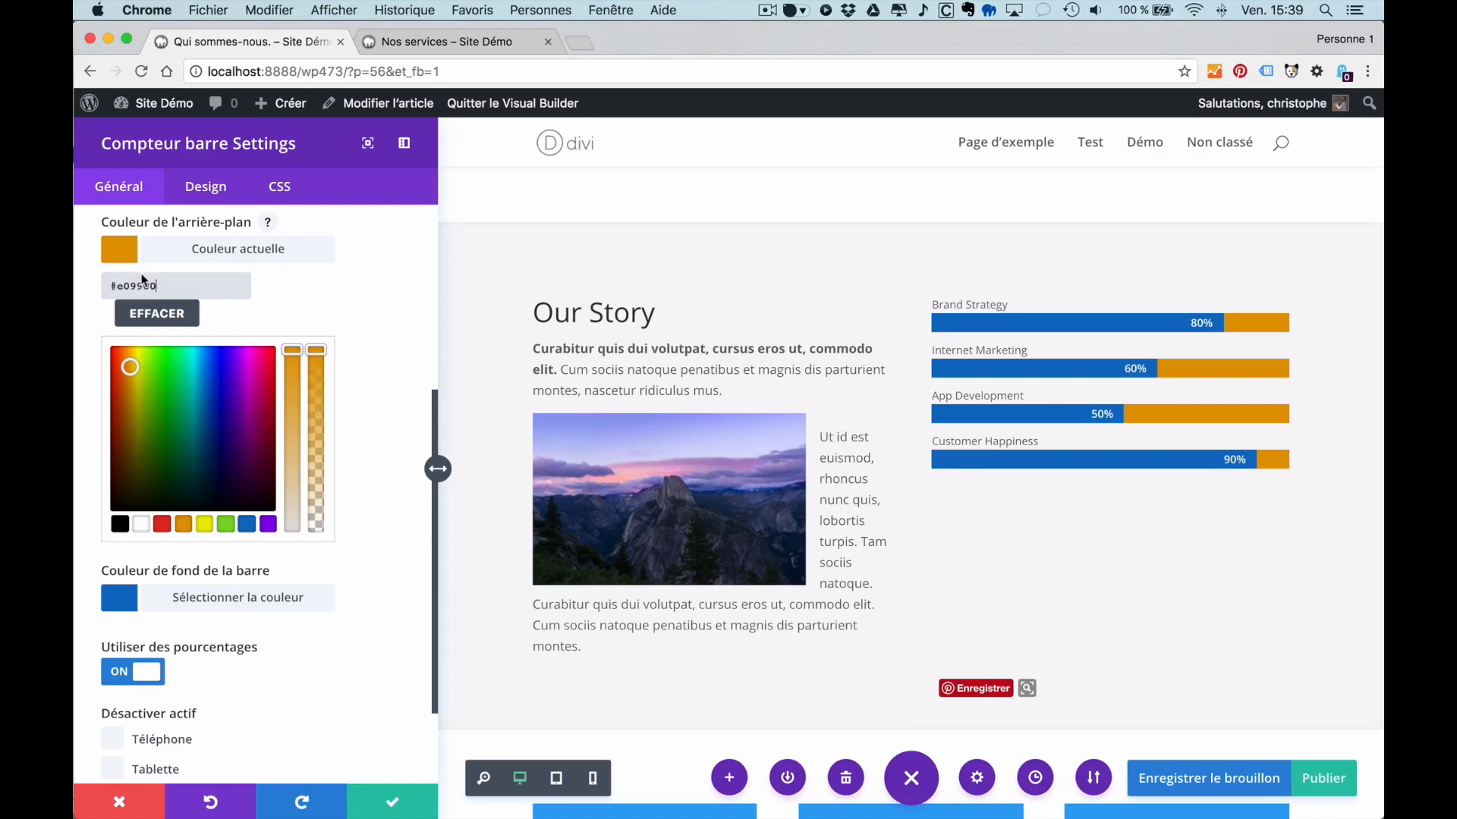
pyautogui.click(120, 524)
pyautogui.click(104, 386)
pyautogui.moveTo(104, 386); pyautogui.dragTo(103, 386)
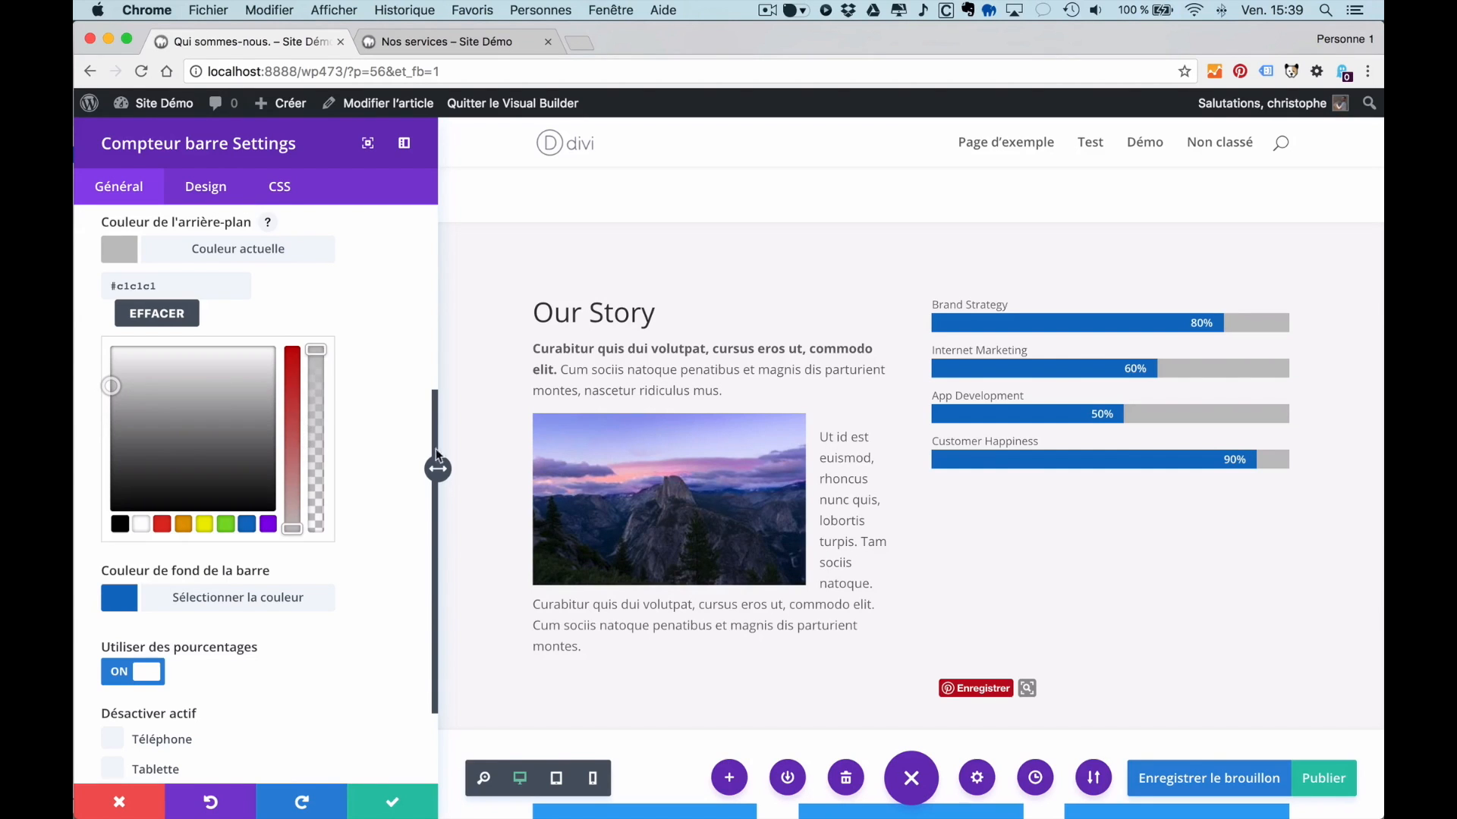
# - Set the Brand Strategy counter's percentage to 50, retitle it "Stratégie" and return to the counter list
pyautogui.scroll(5, 406, 444)
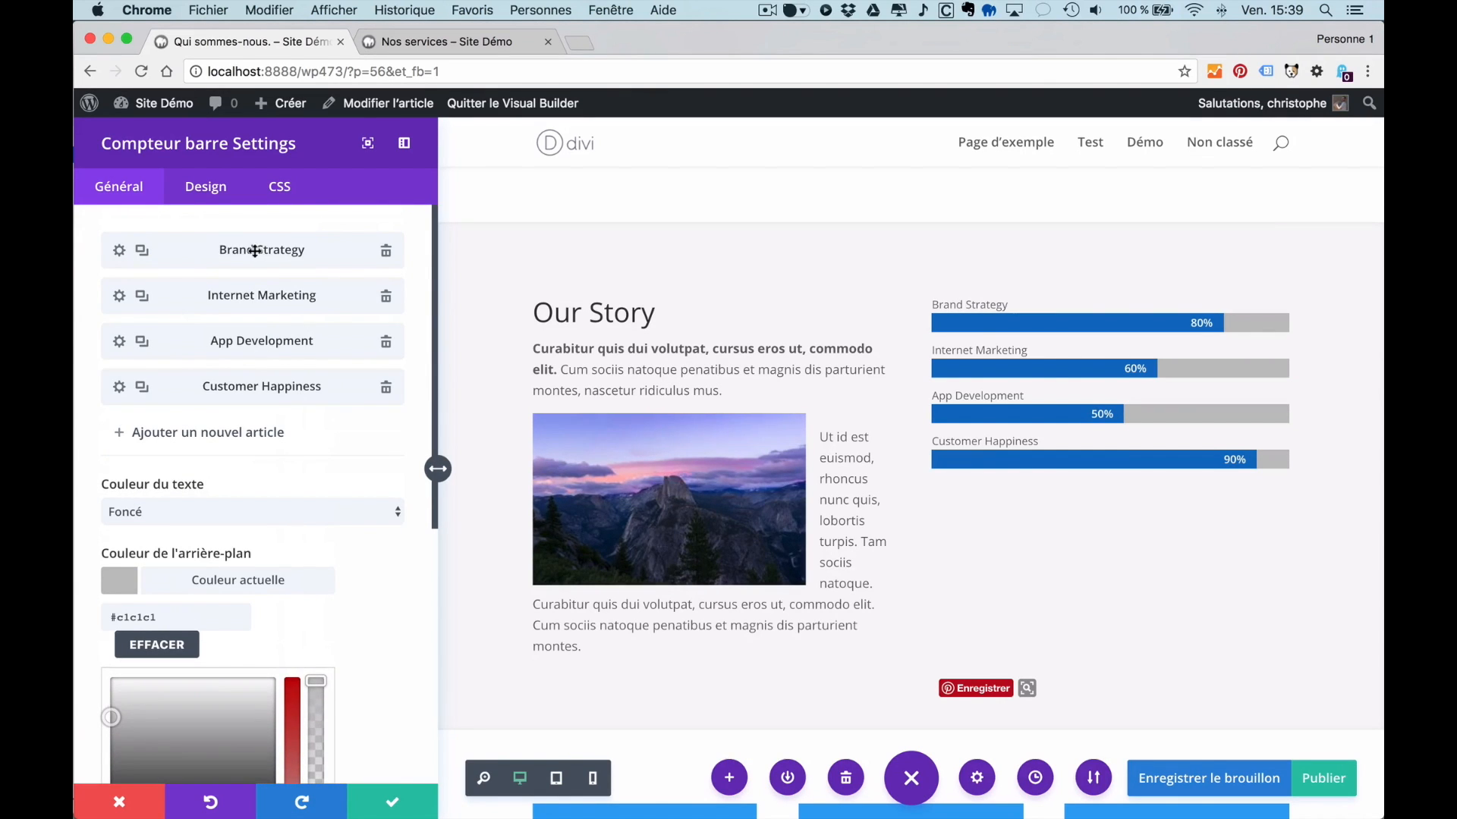
pyautogui.click(118, 252)
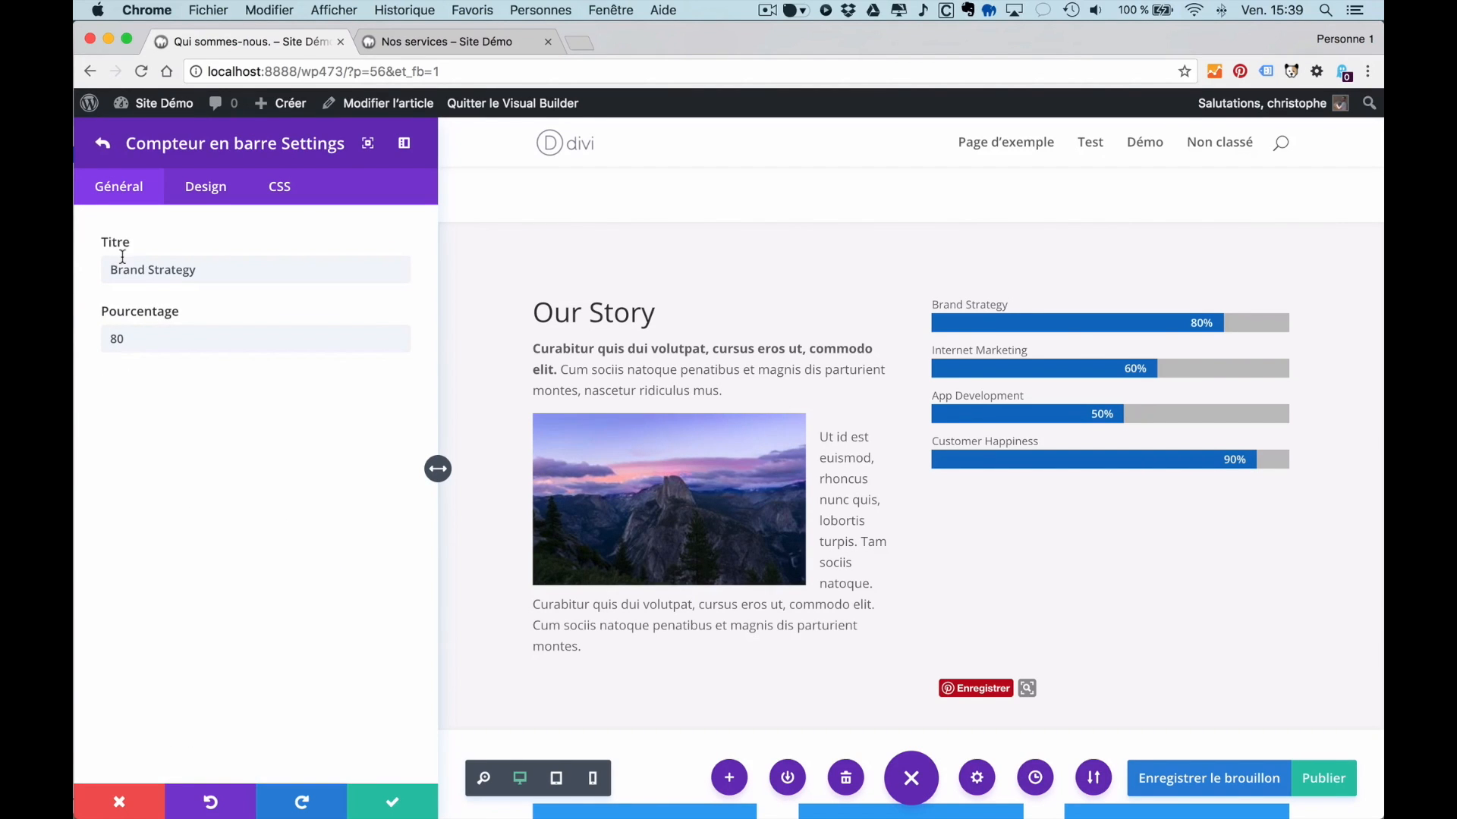
pyautogui.doubleClick(143, 331)
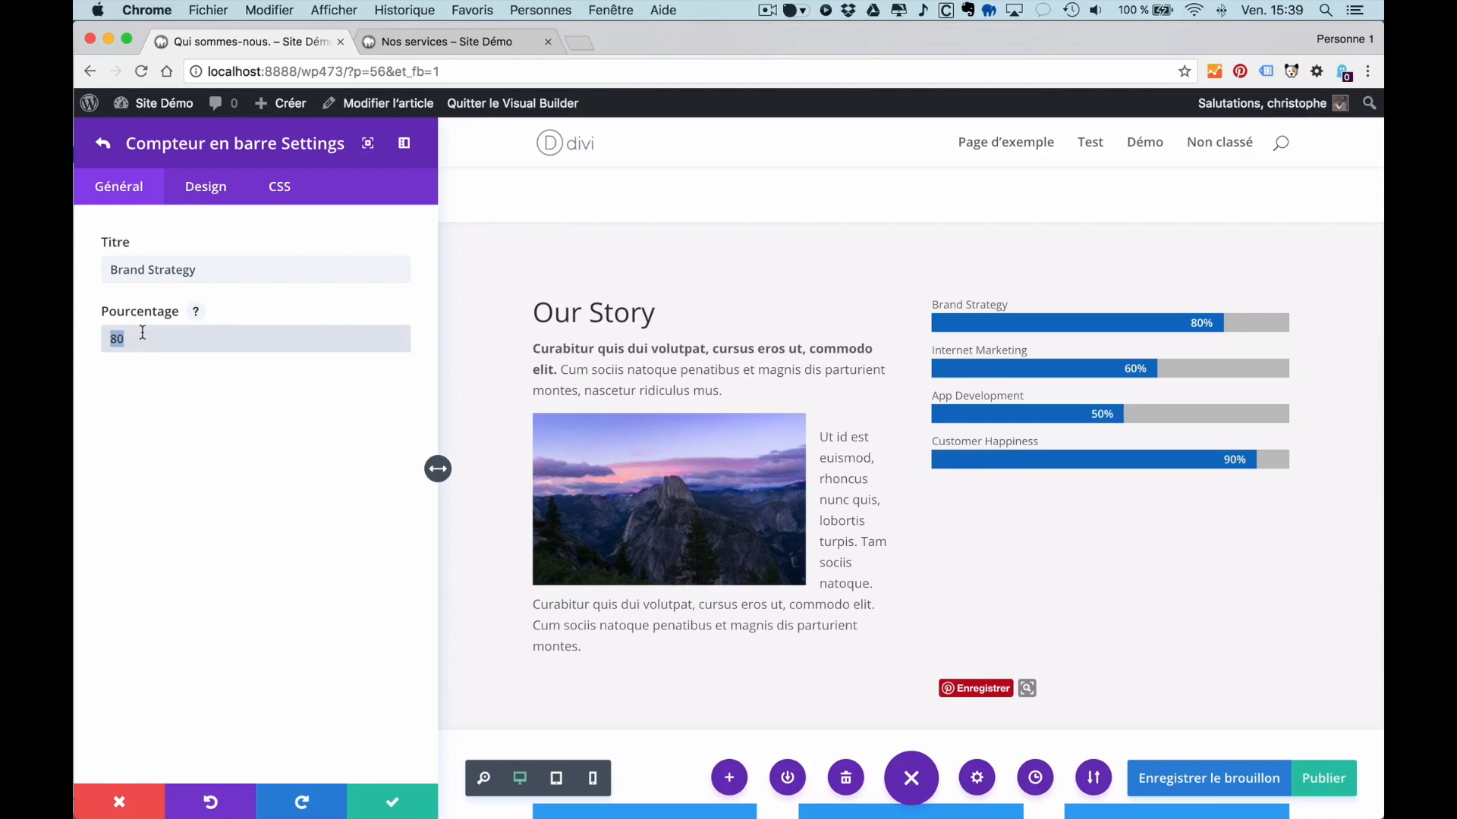
pyautogui.write('50')
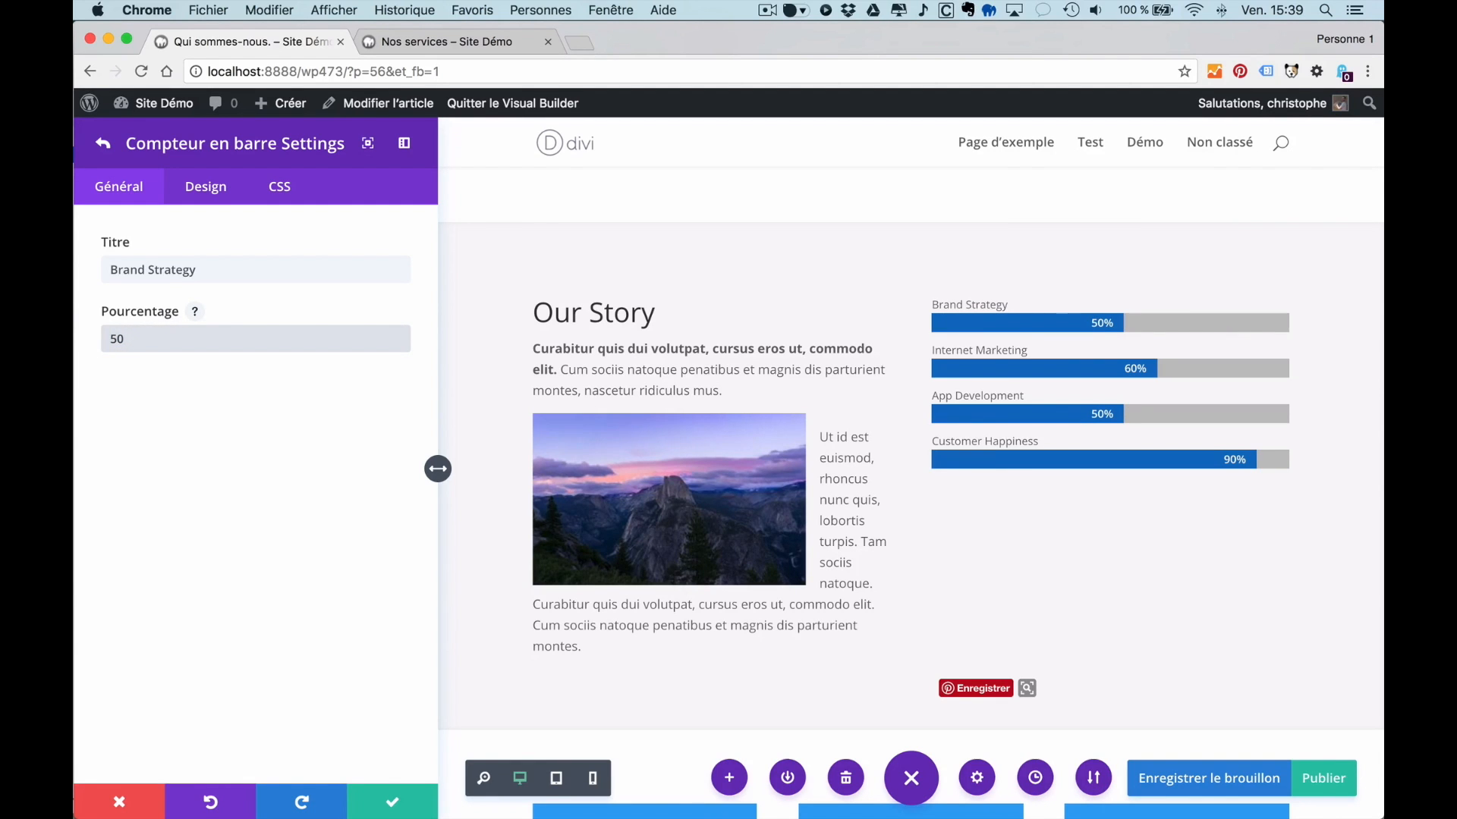
pyautogui.tripleClick(169, 271)
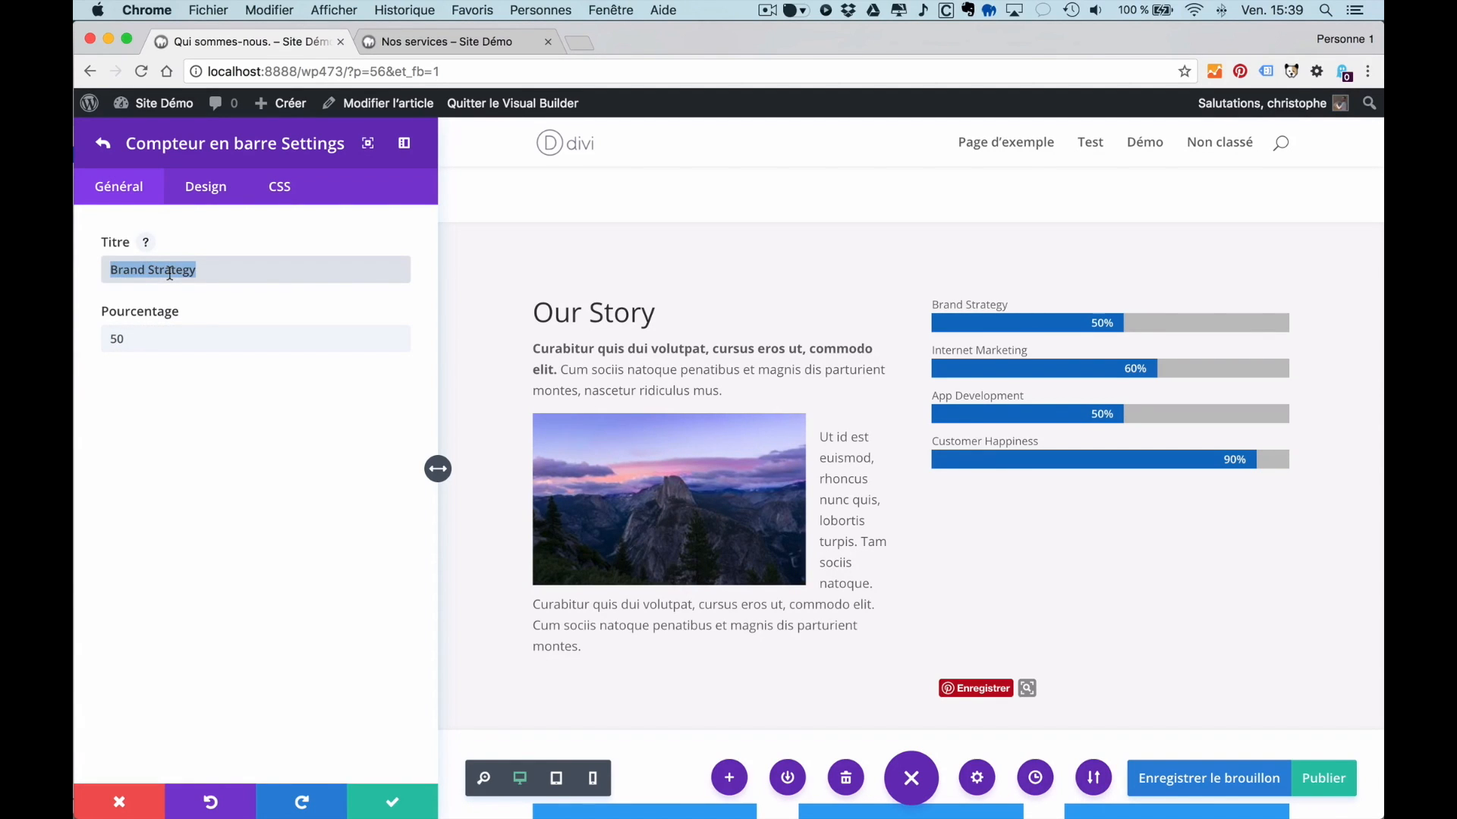
pyautogui.write('Stratégie')
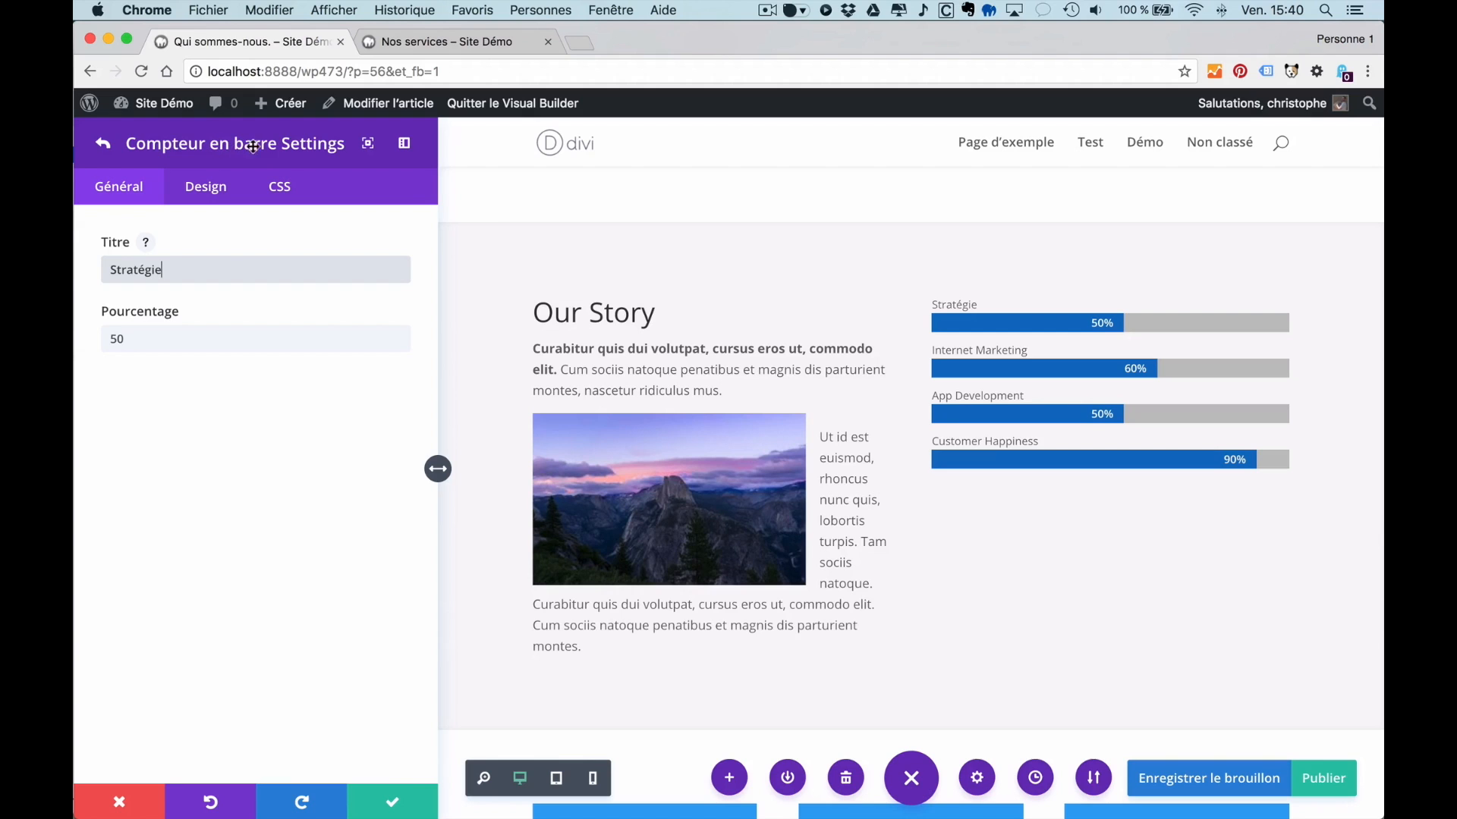
pyautogui.click(104, 144)
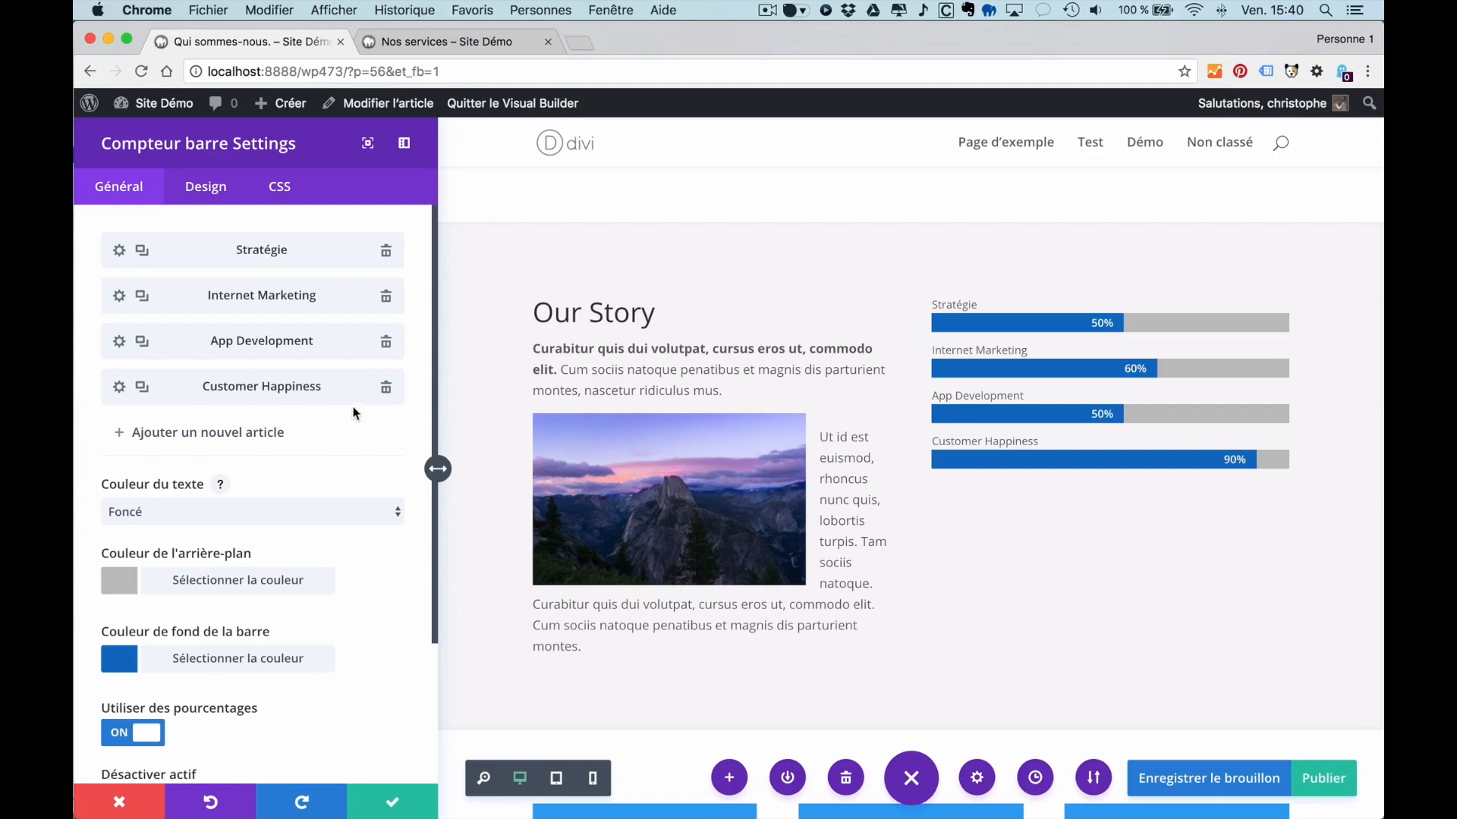
# - Delete the Customer Happiness counter and save the bar counter module's changes
pyautogui.click(386, 391)
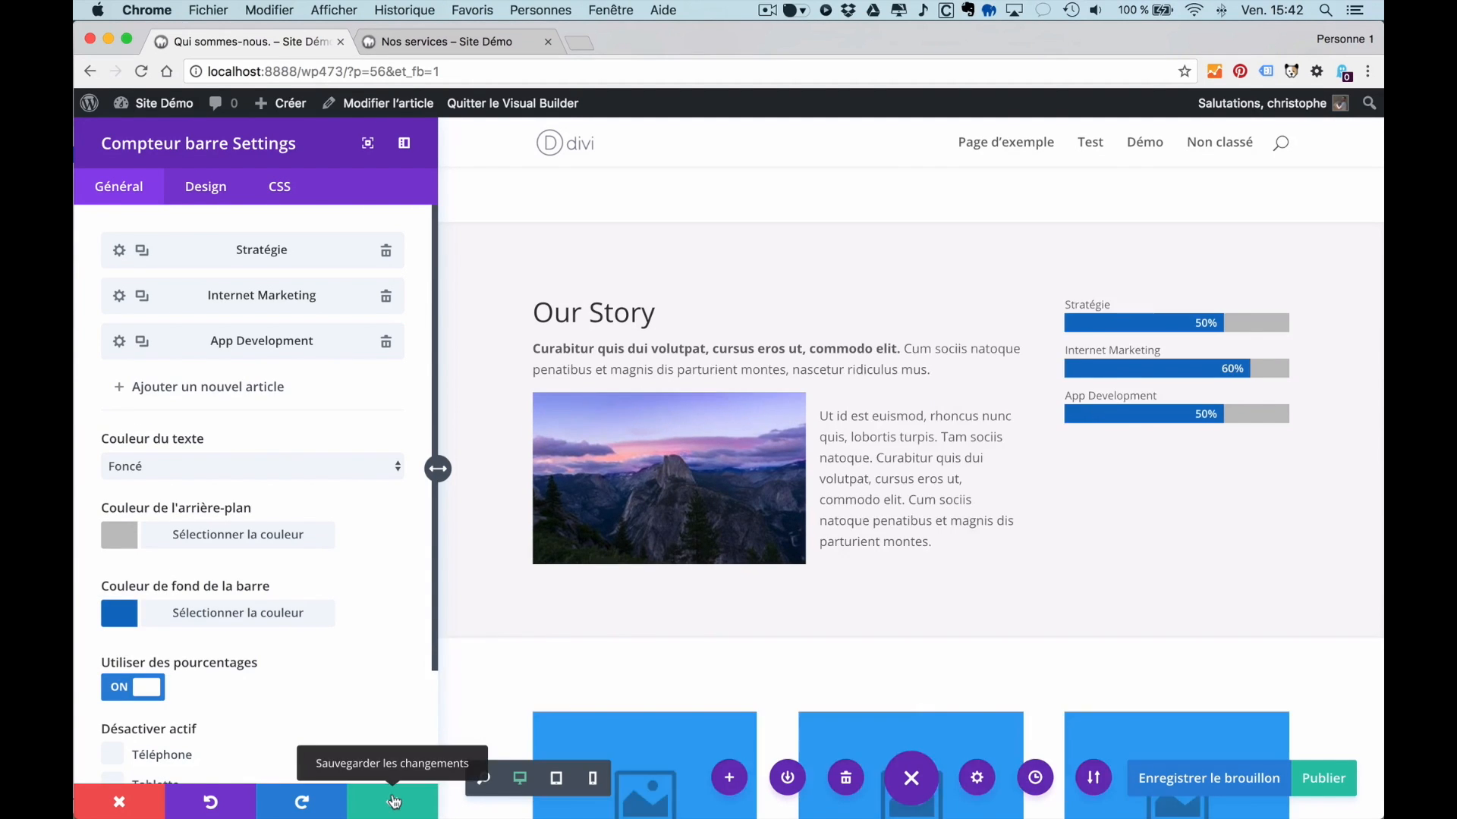
pyautogui.click(392, 802)
# - View the row of team members below the Our Story section
pyautogui.scroll(-3, 682, 546)
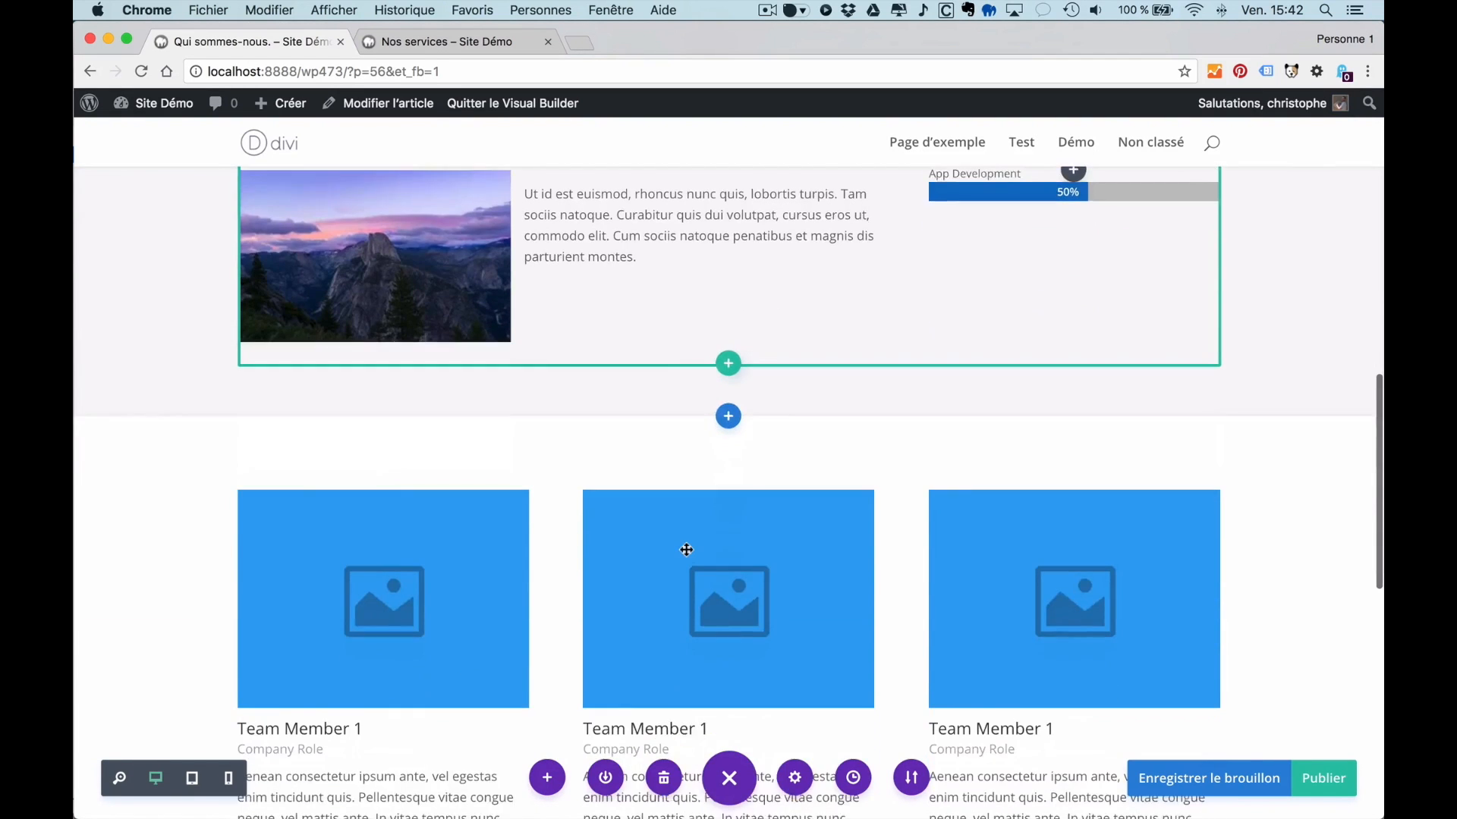
pyautogui.scroll(-3, 507, 478)
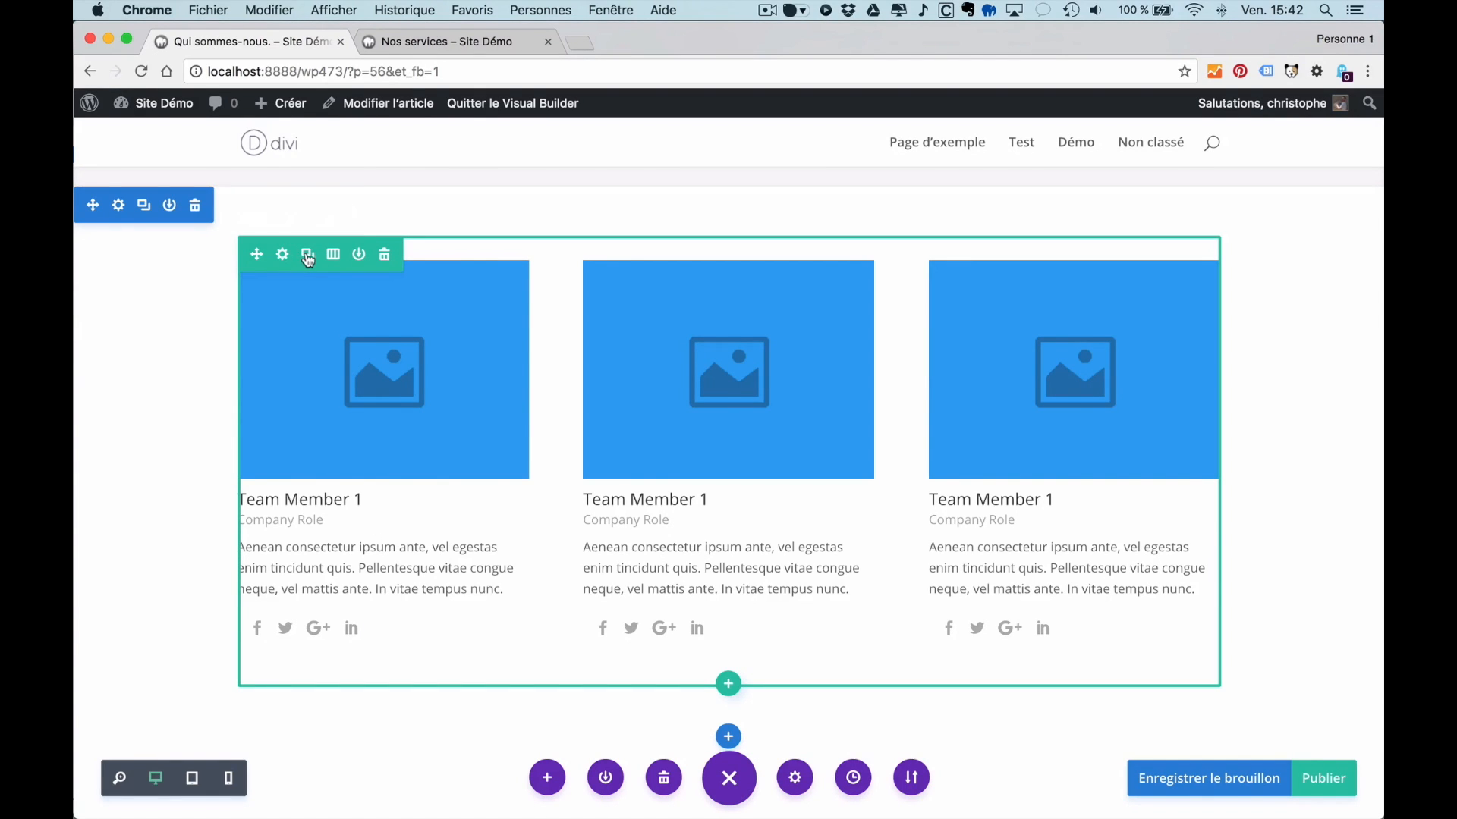
# - Check the column layouts available for the team members row and close the layout chooser
pyautogui.click(333, 255)
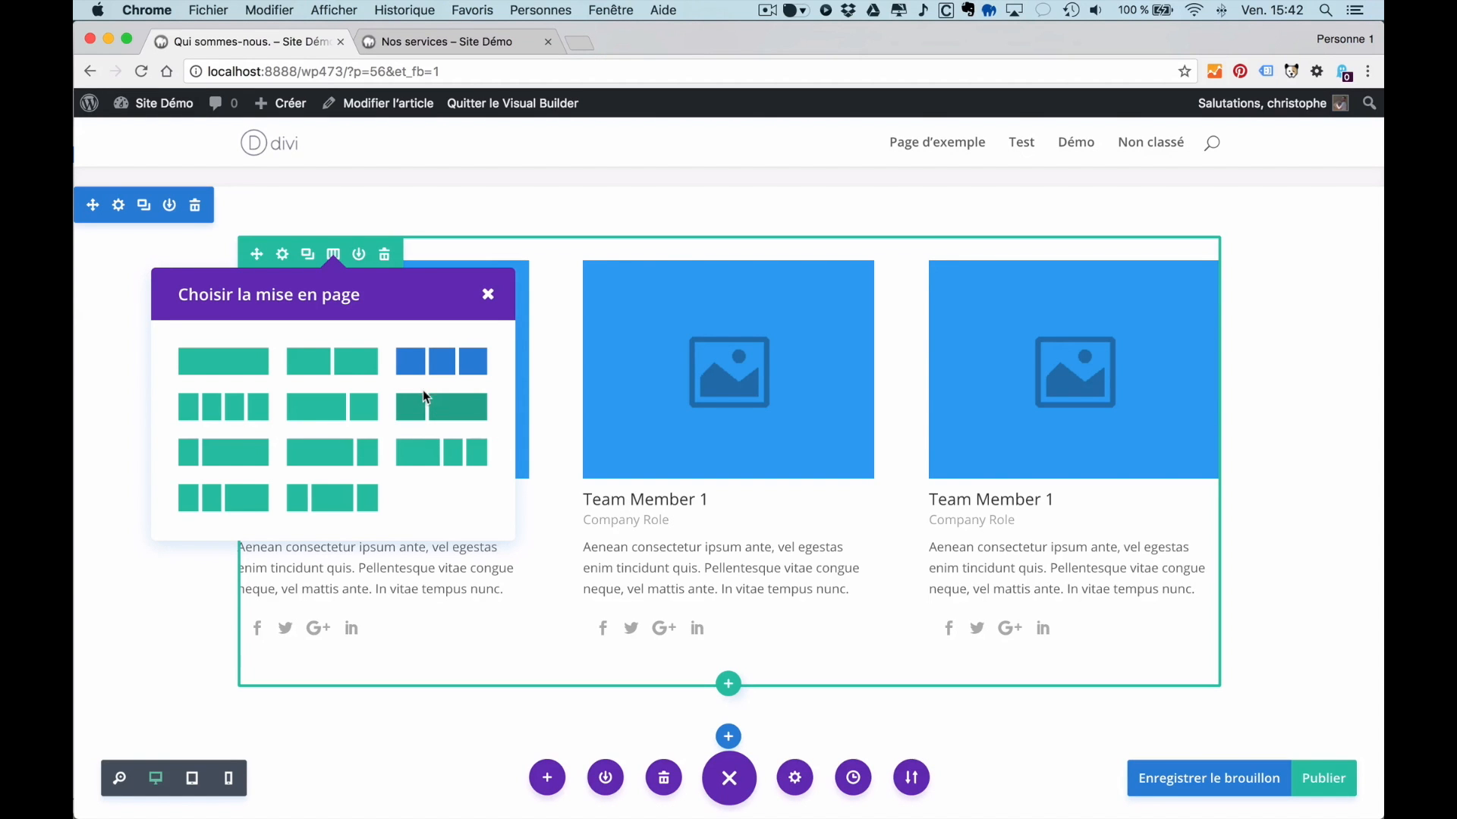
pyautogui.click(489, 296)
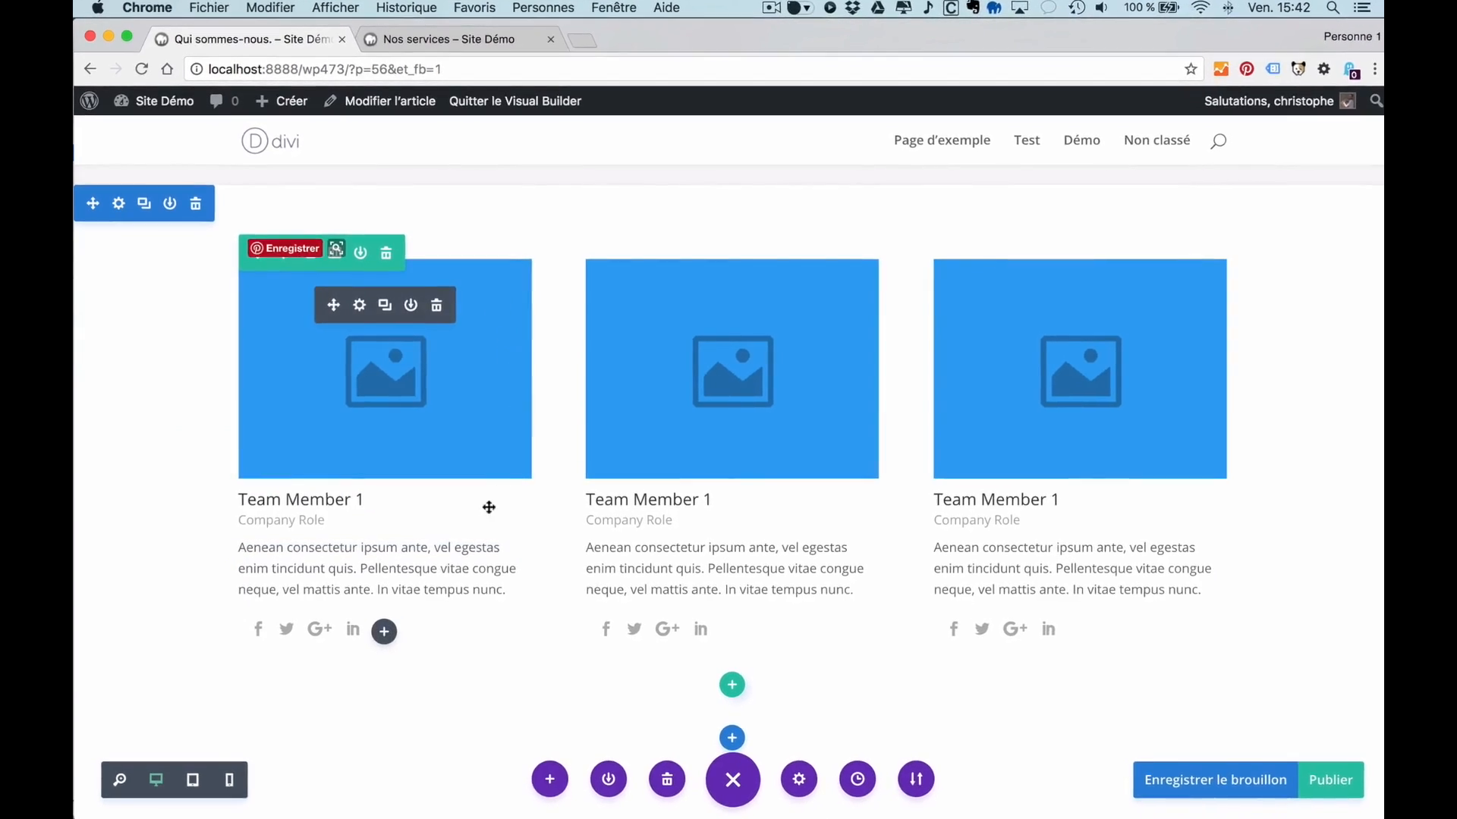
# - Open the first team member's settings and replace the placeholder name with the member's first name
pyautogui.click(406, 296)
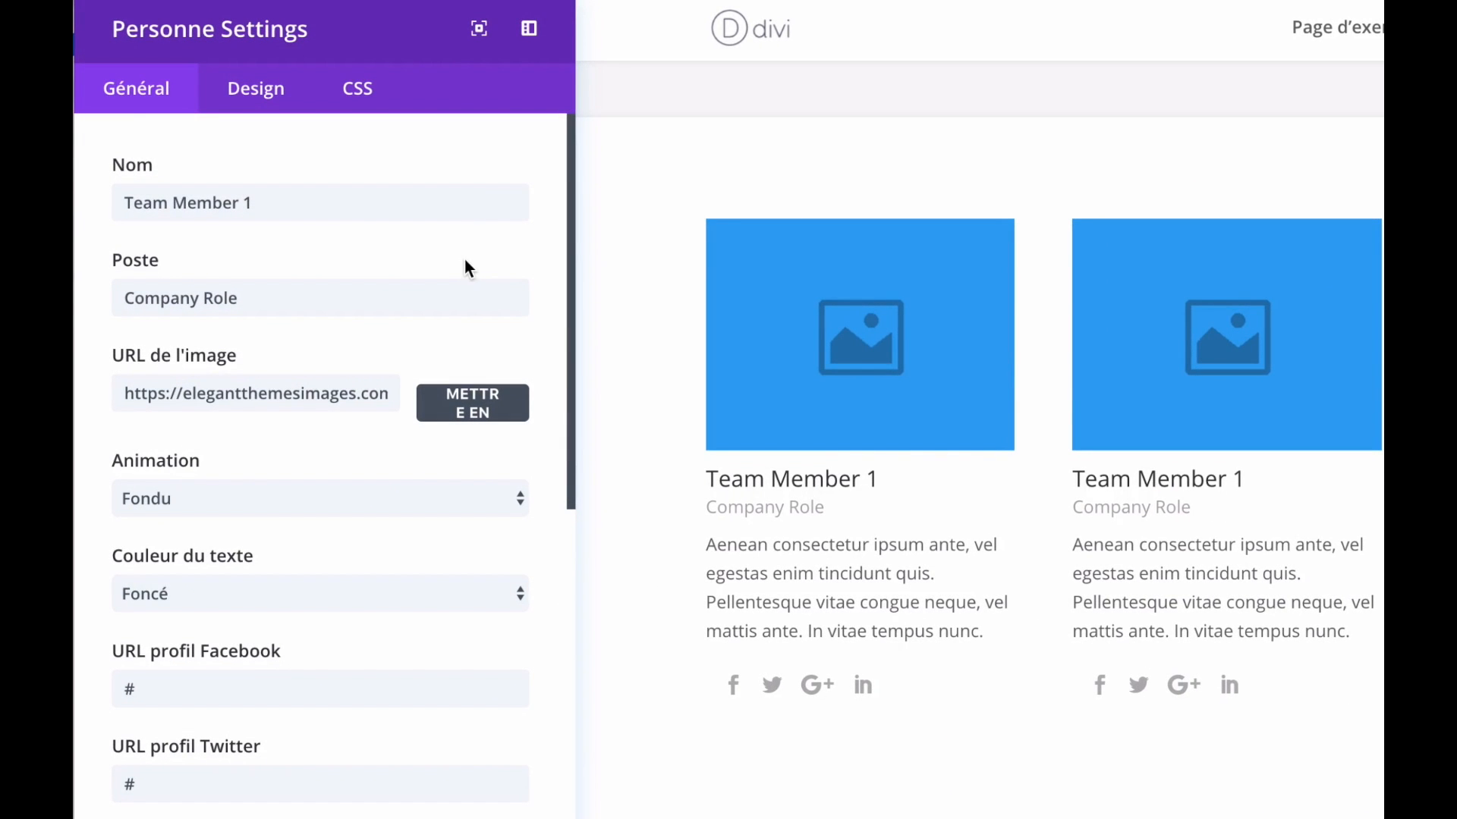
pyautogui.tripleClick(336, 205)
pyautogui.write('Christophe')
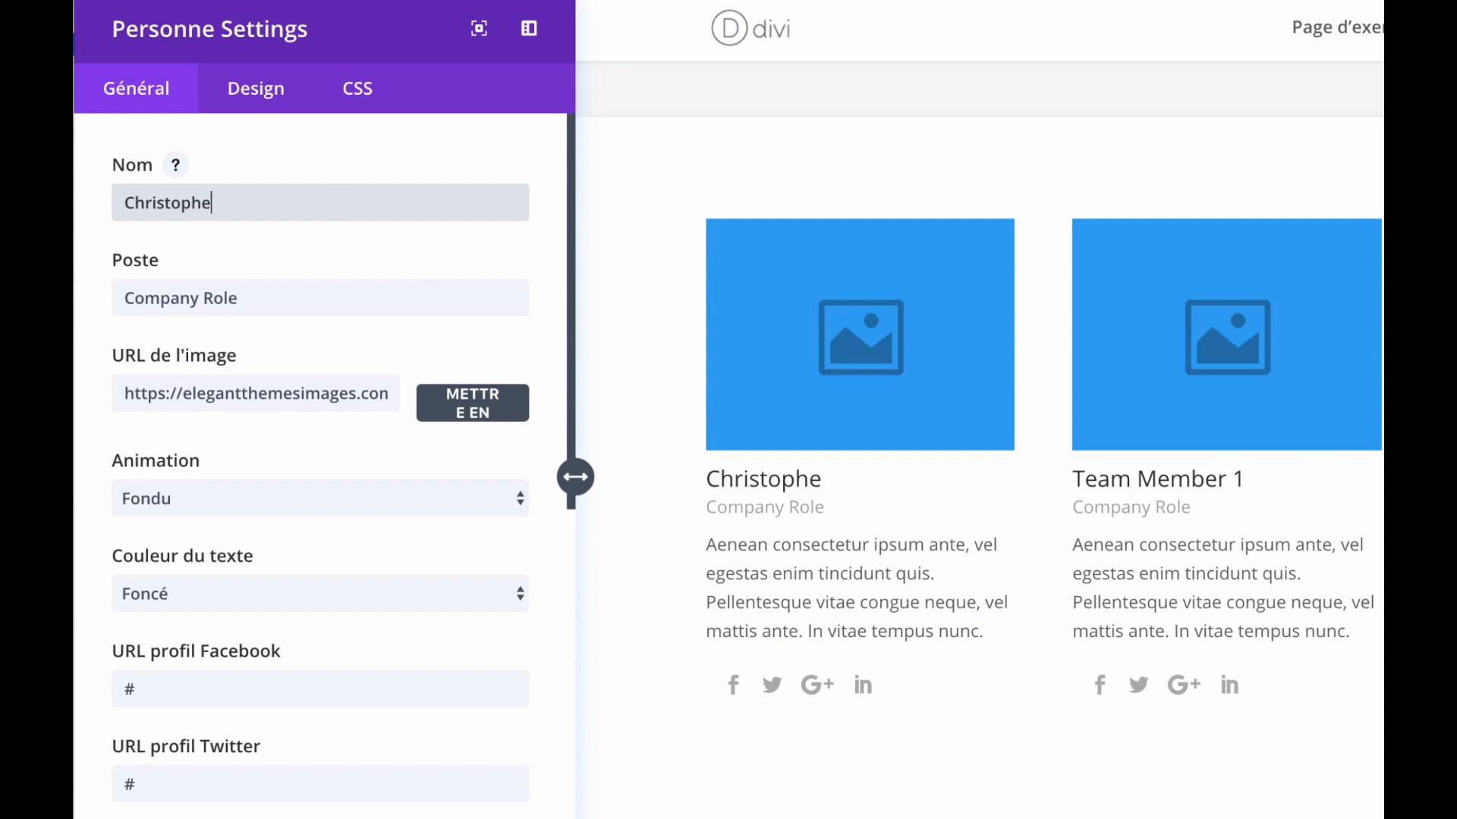
# - Set the team member's position to "Web designer" and use the coloured pencils picture from the media library as the image
pyautogui.tripleClick(258, 297)
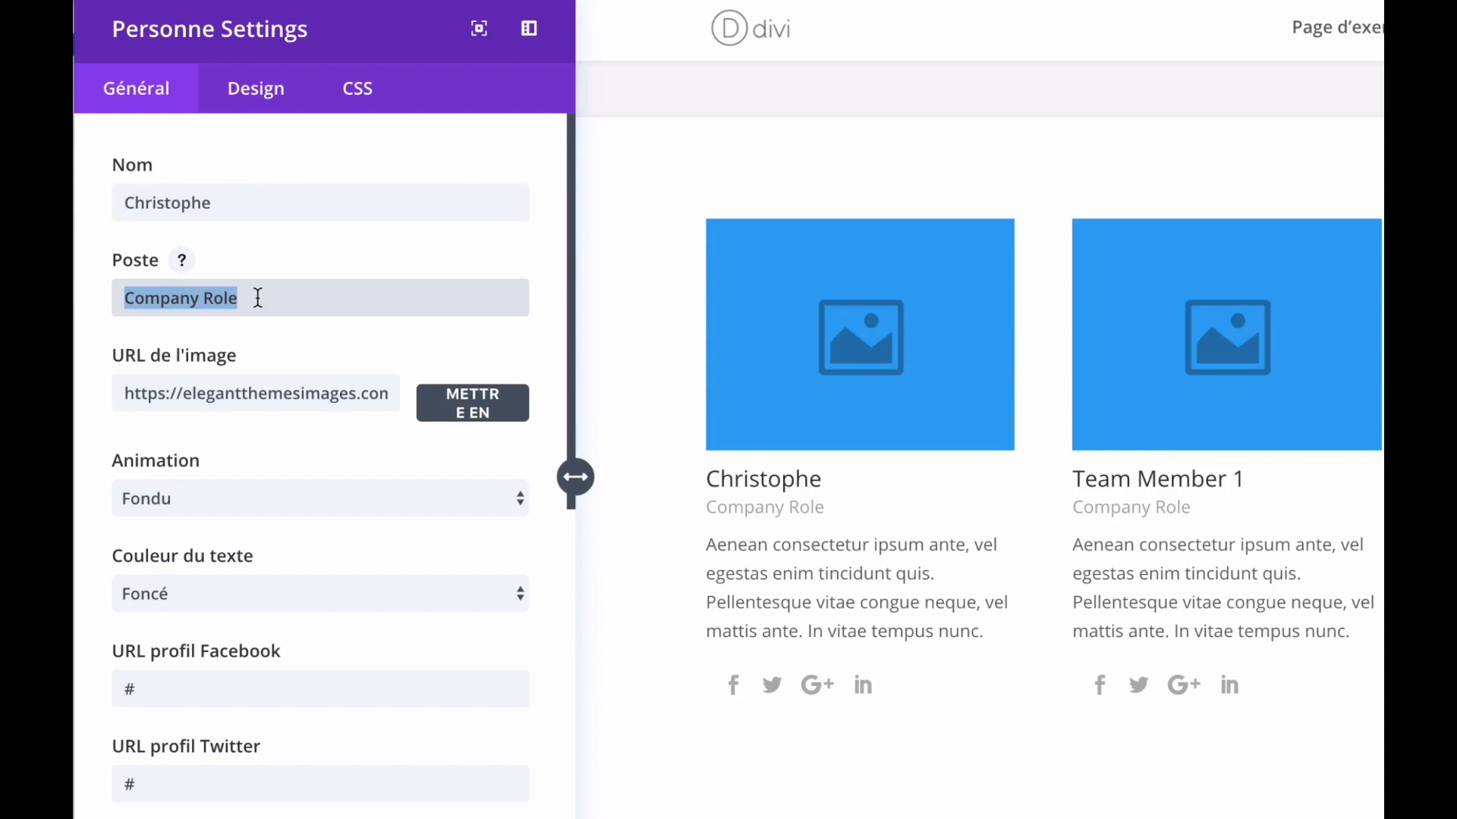
pyautogui.write('W')
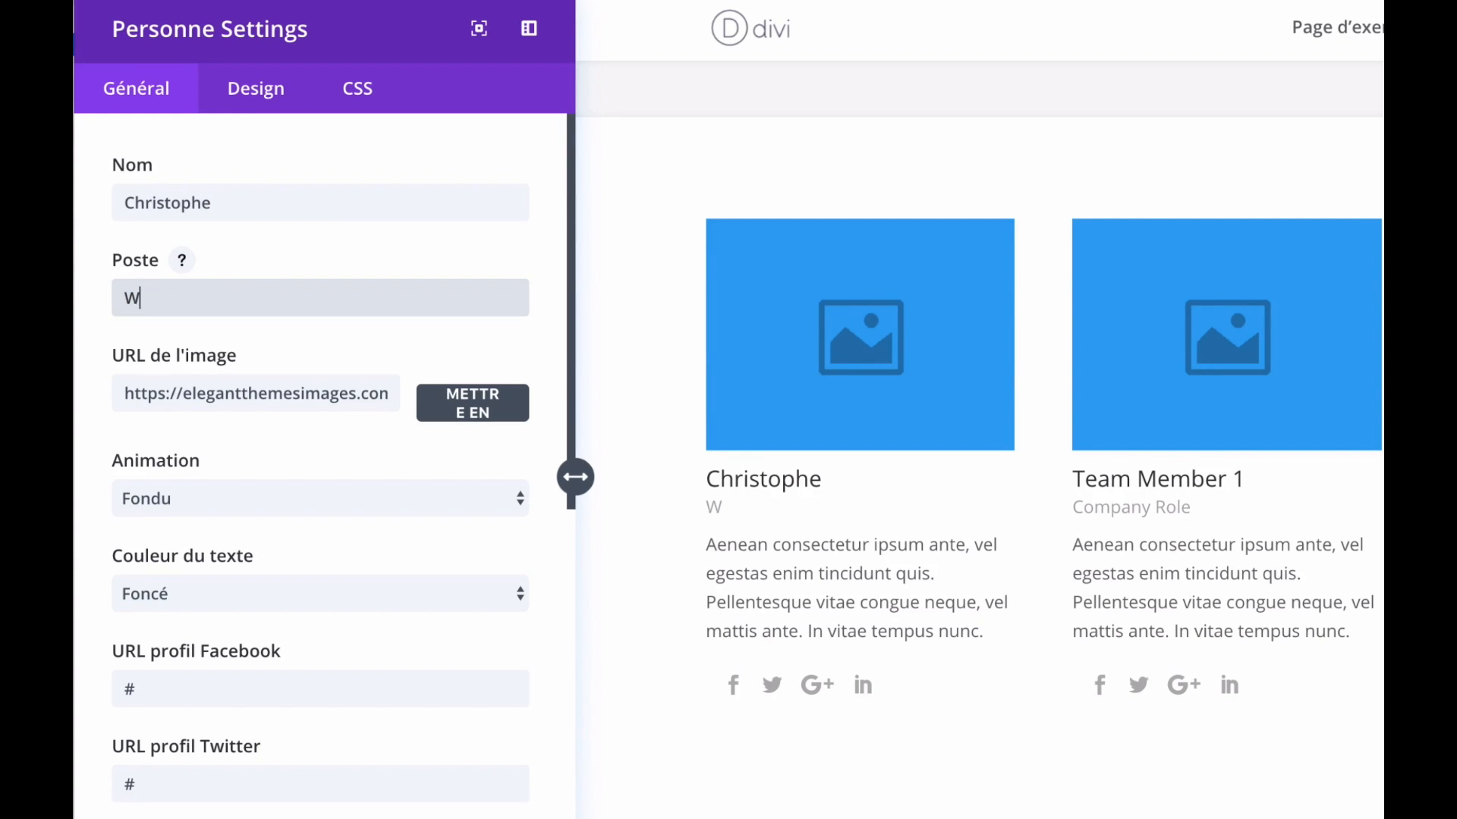
pyautogui.write('eb designer')
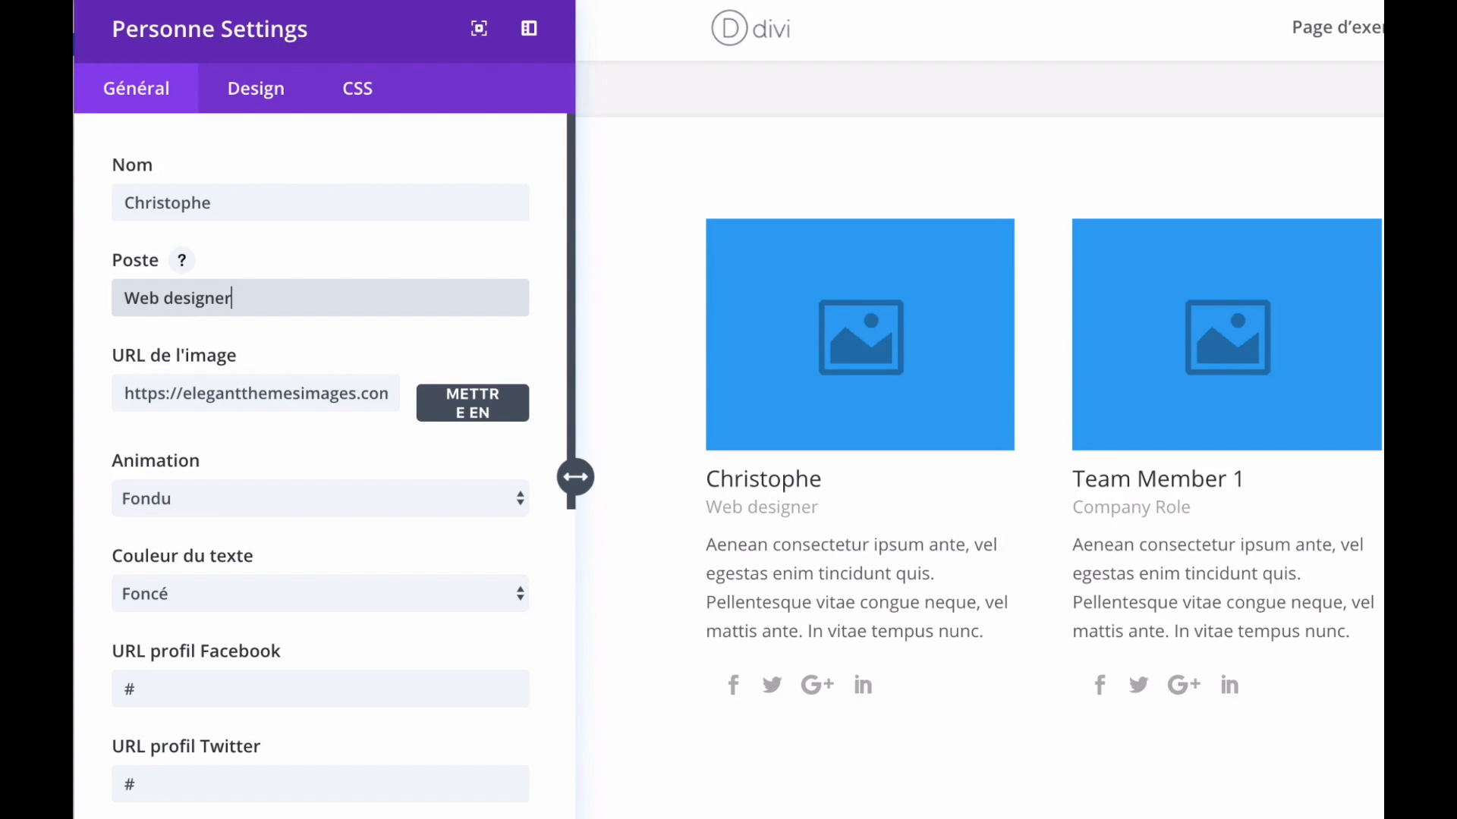
pyautogui.click(463, 400)
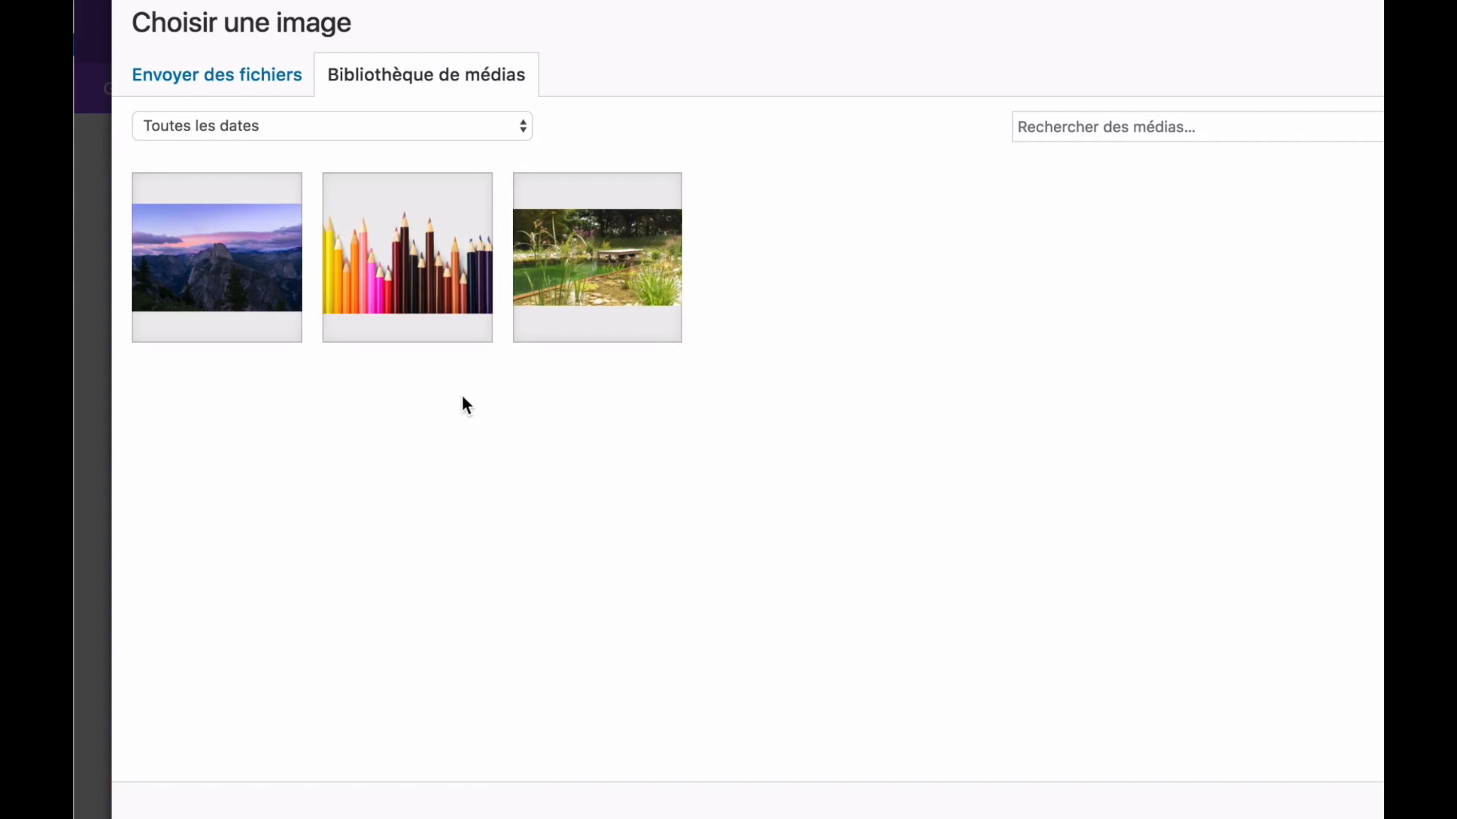
pyautogui.click(448, 267)
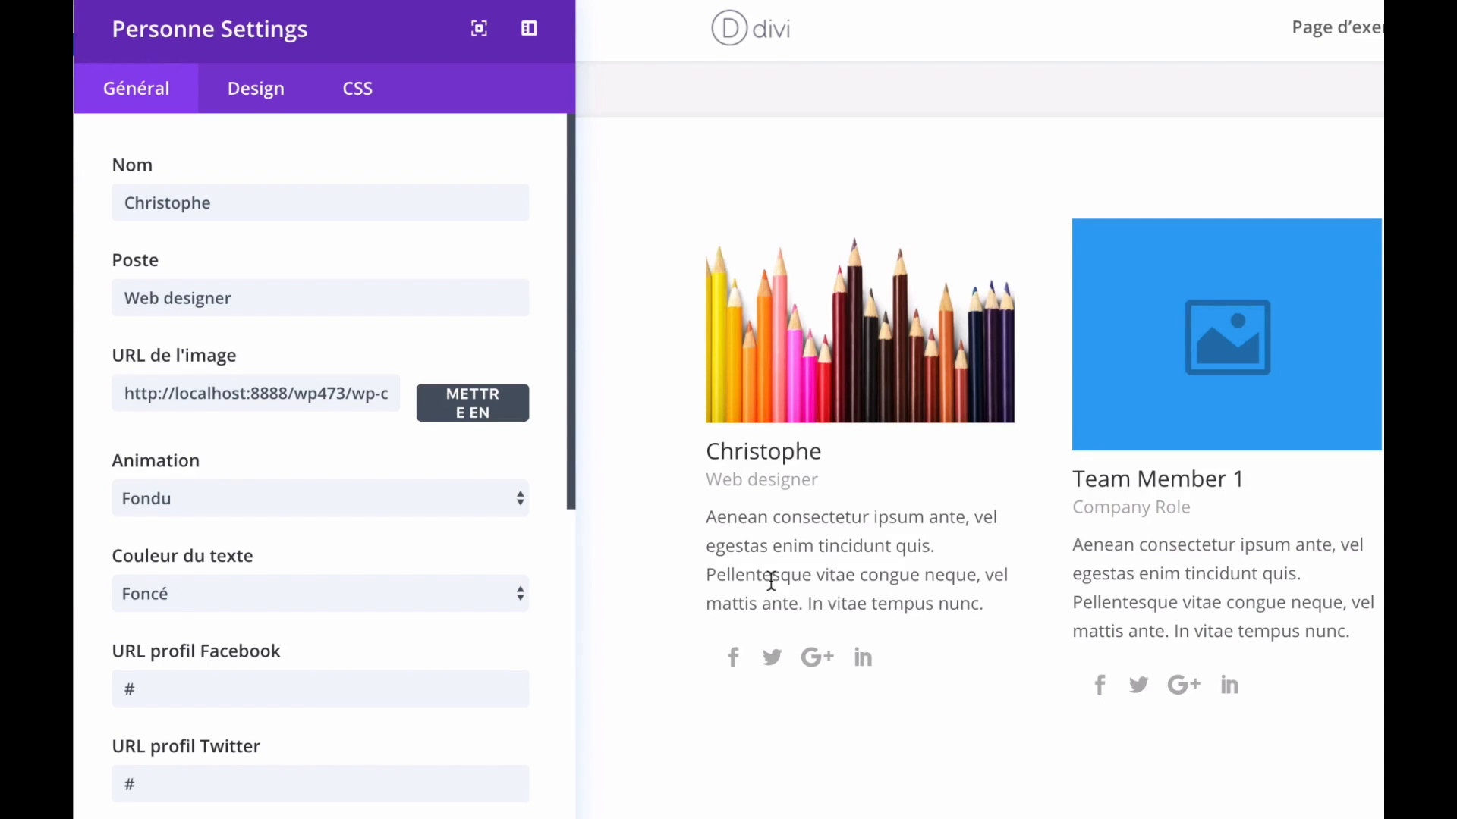
# - Split the team member's description into two paragraphs, starting the second at "Pellentesque"
pyautogui.scroll(-5, 233, 618)
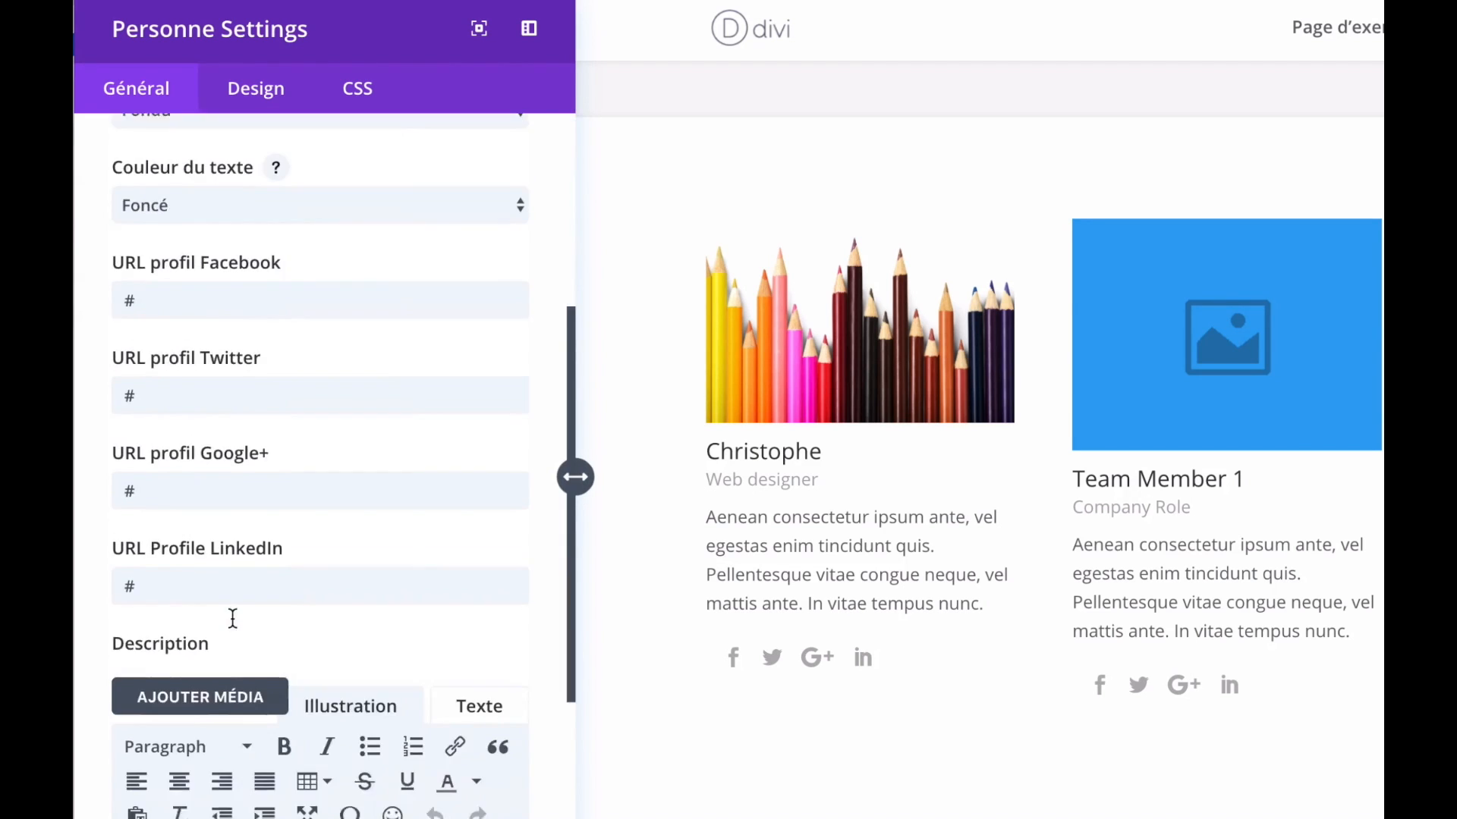
pyautogui.scroll(-4, 233, 618)
pyautogui.click(220, 588)
pyautogui.click(293, 673)
pyautogui.press('Return')
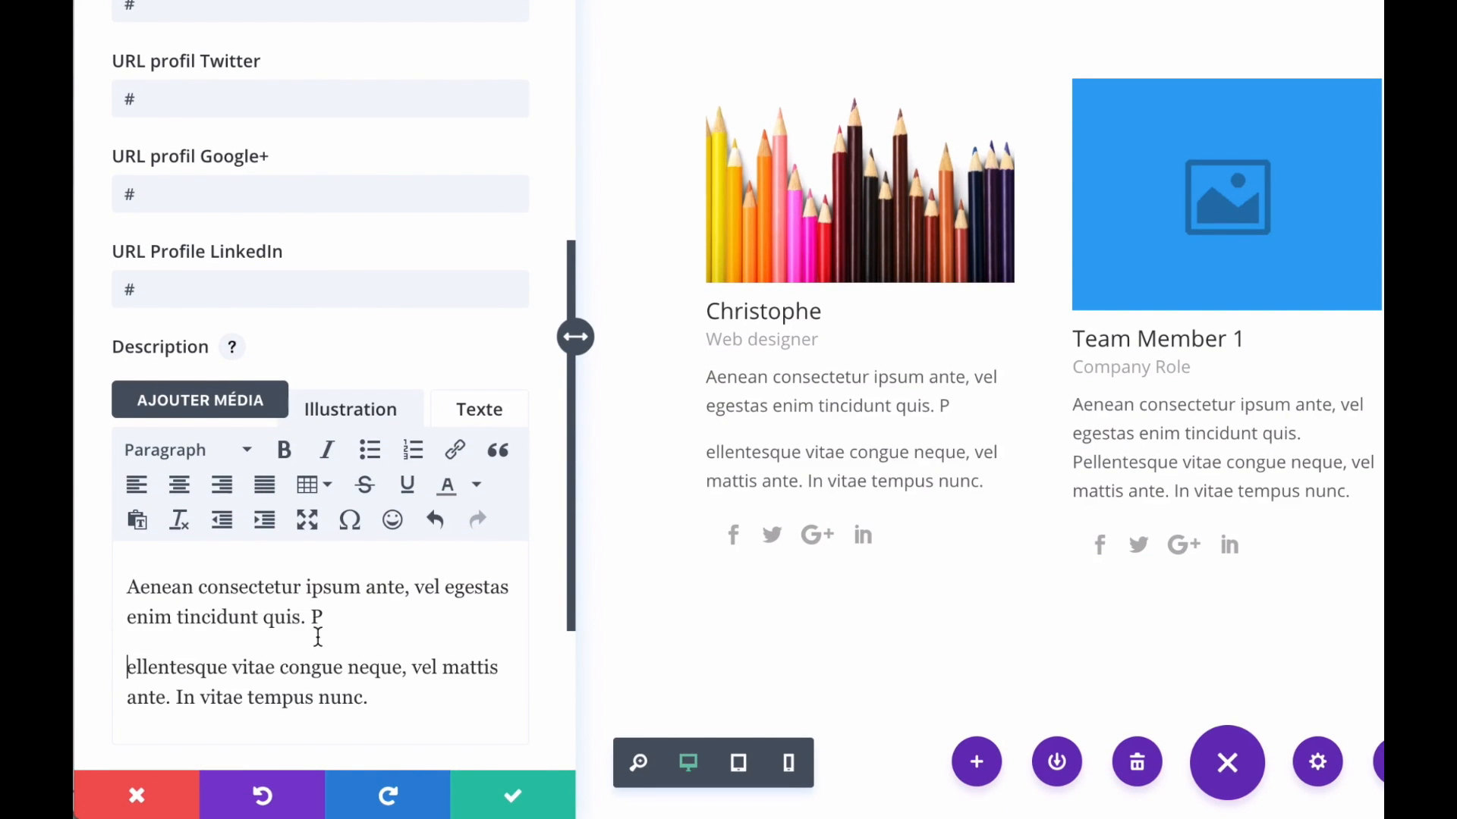
pyautogui.press('BackSpace')
pyautogui.press('Left')
pyautogui.press('Return')
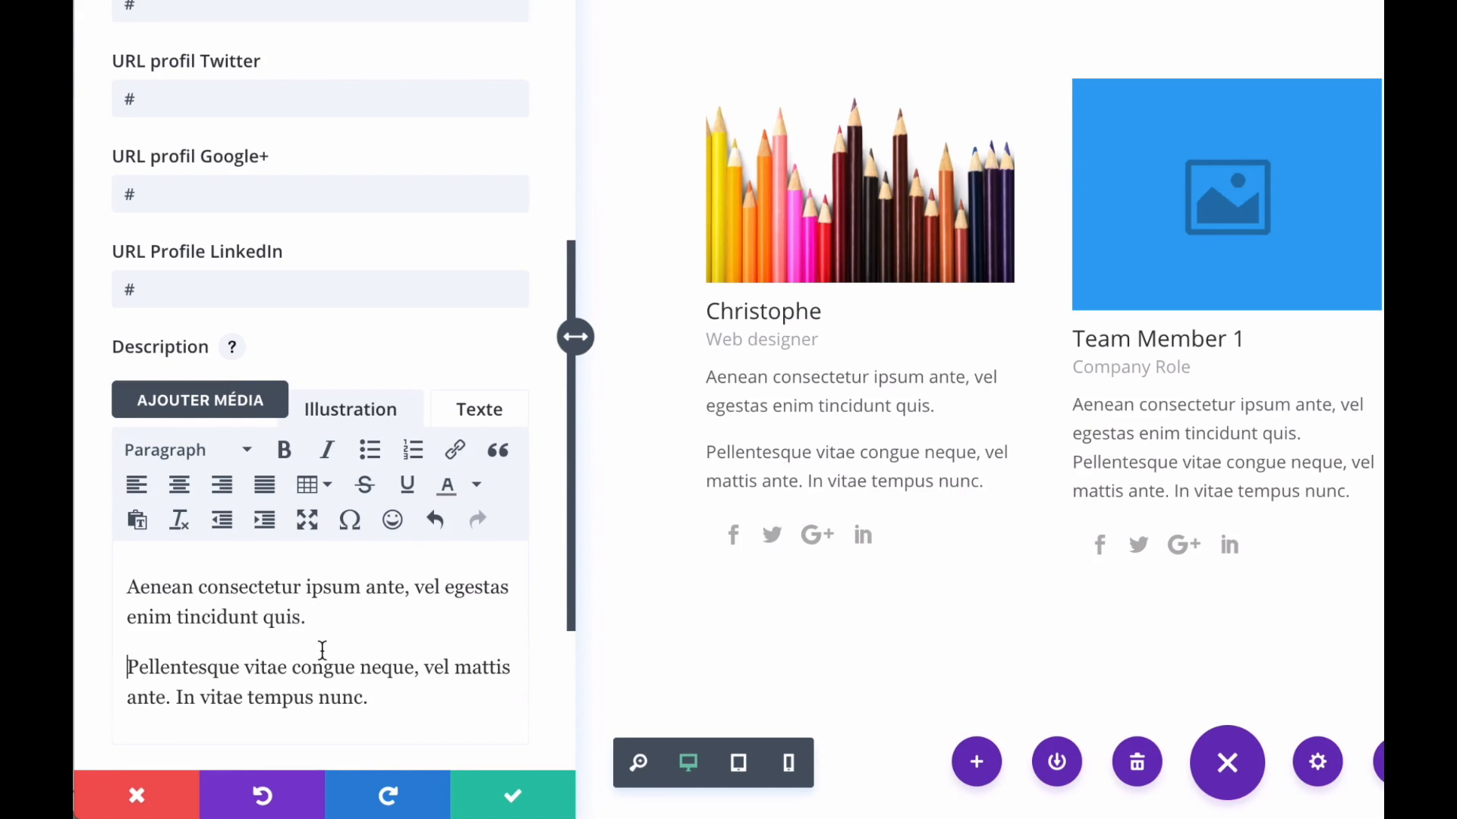
# - Clear the Google+ and Twitter profile URLs of the team member, keeping only Facebook and LinkedIn
pyautogui.scroll(-1, 327, 651)
pyautogui.scroll(-2, 481, 643)
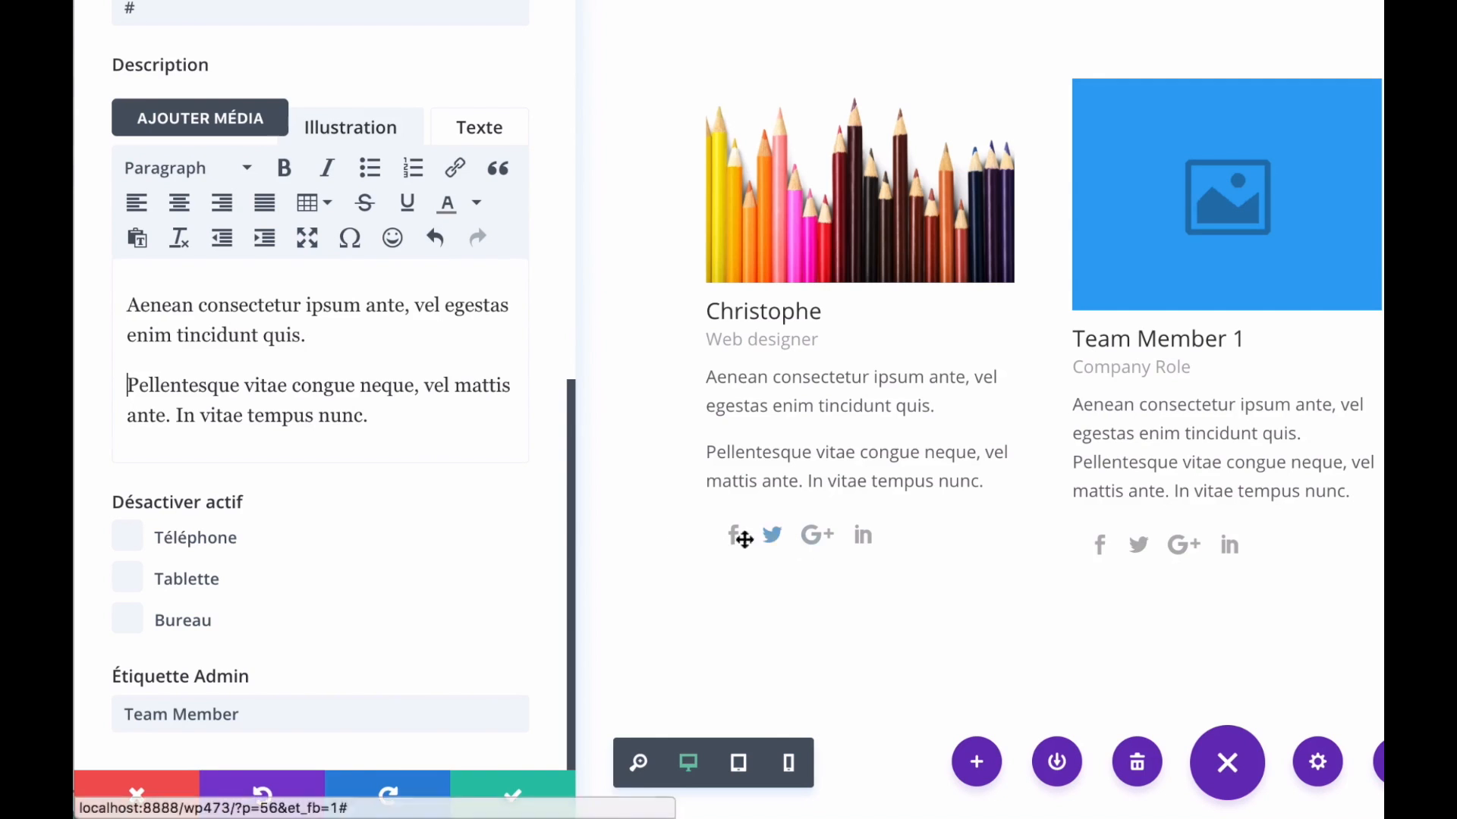
pyautogui.scroll(1, 568, 497)
pyautogui.scroll(3, 560, 348)
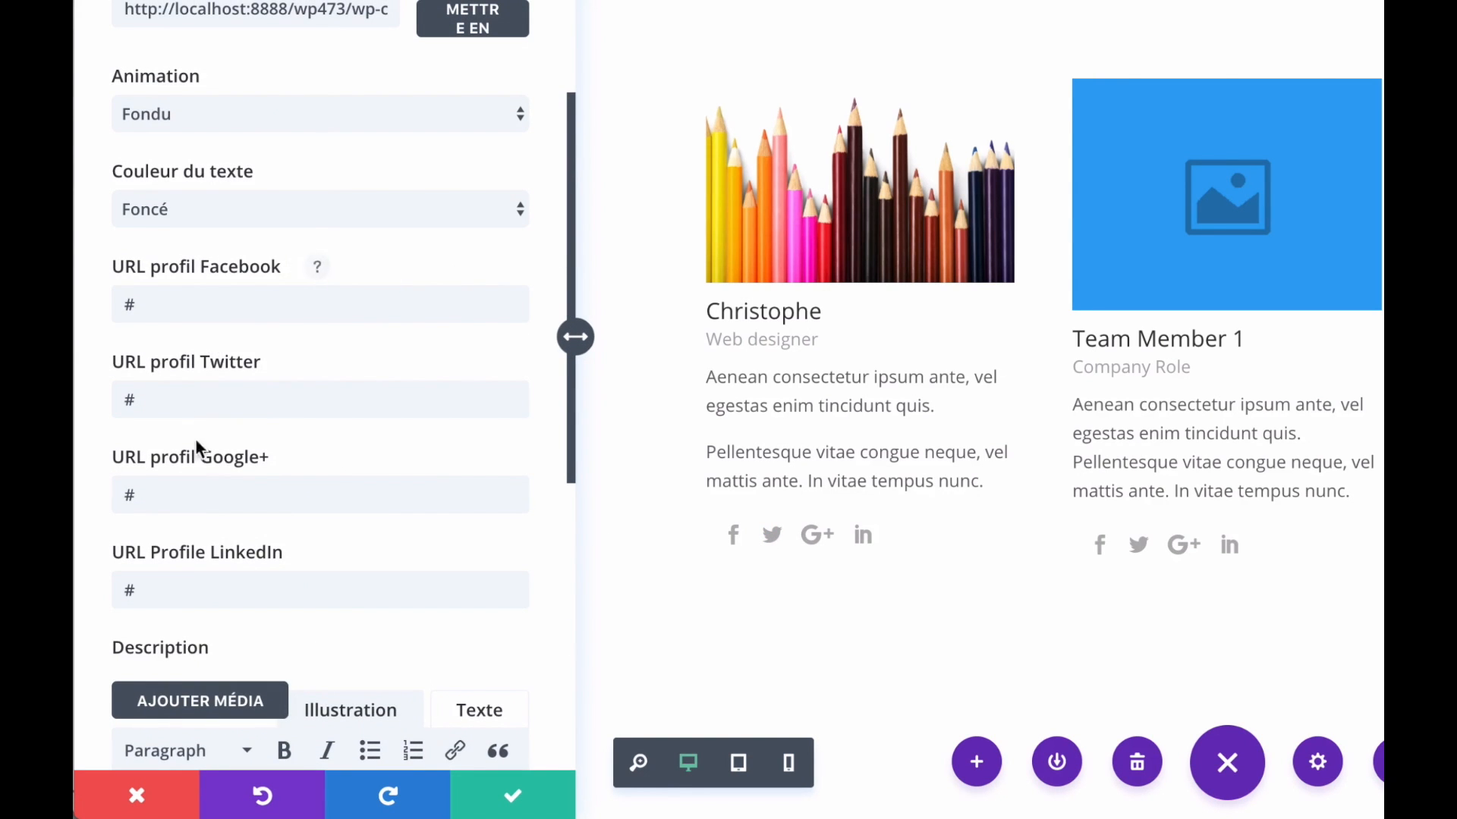
pyautogui.click(174, 590)
pyautogui.click(167, 501)
pyautogui.press('BackSpace')
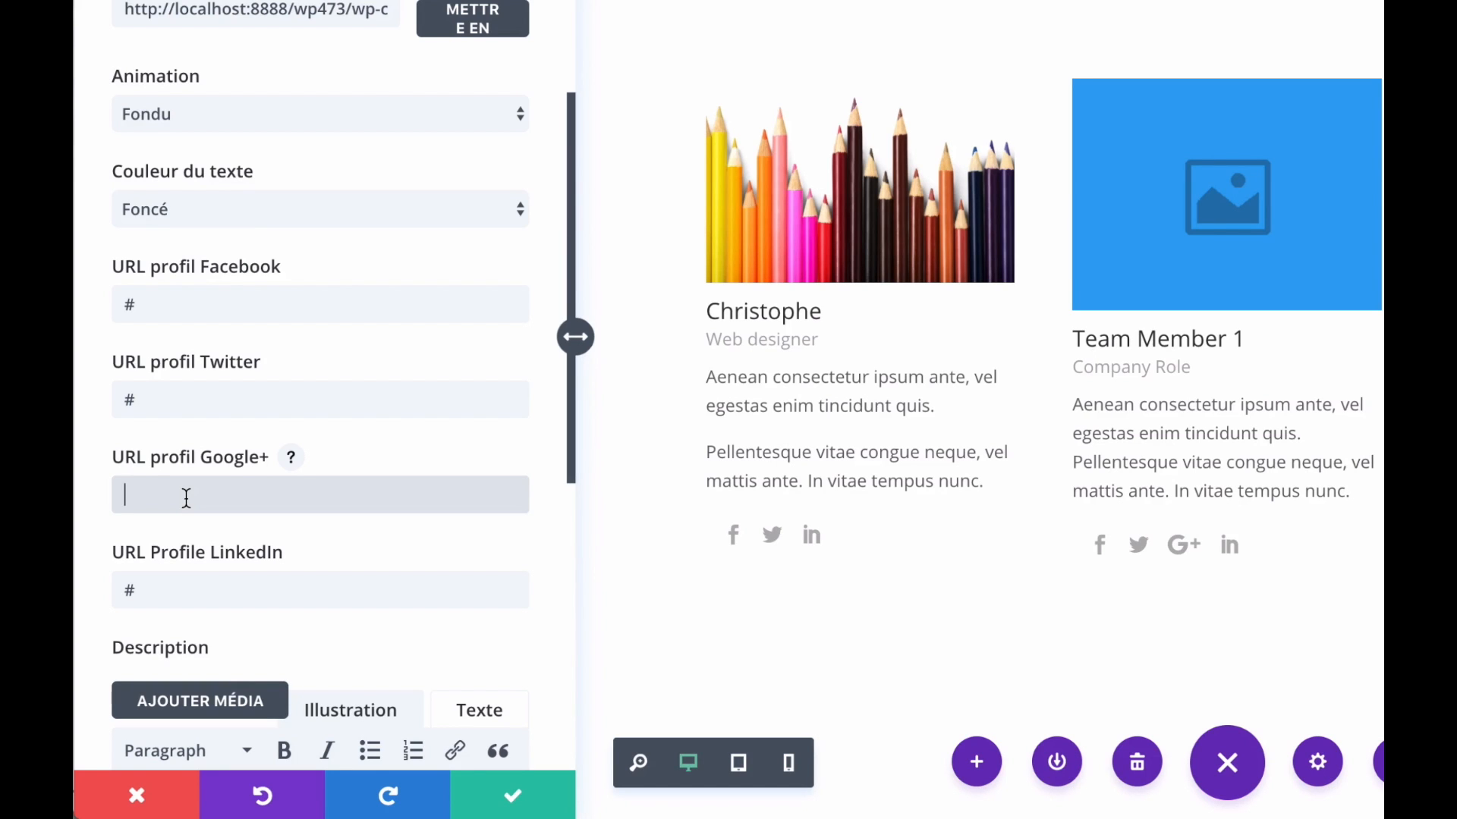
pyautogui.click(201, 401)
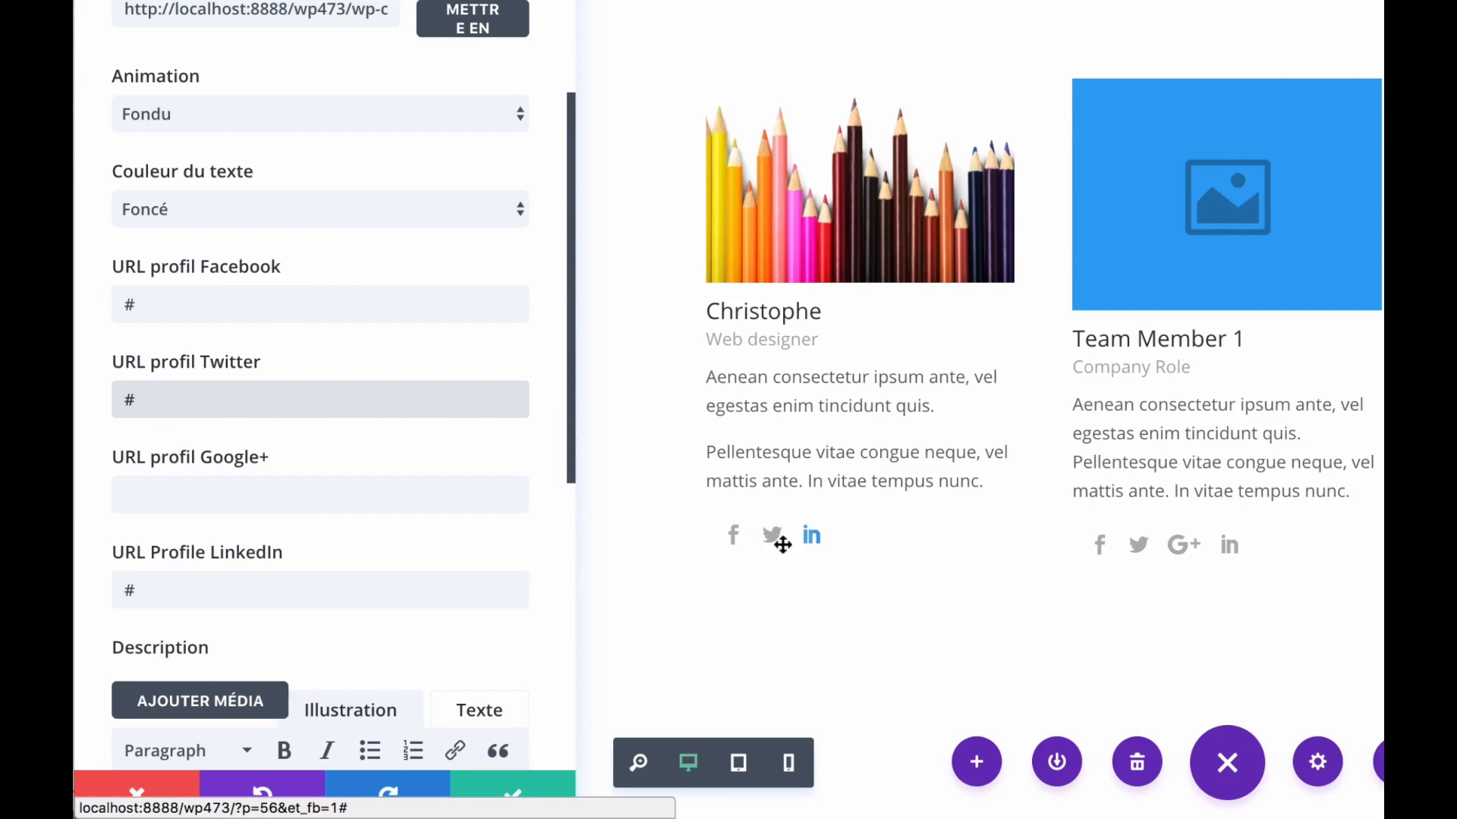
pyautogui.press('BackSpace')
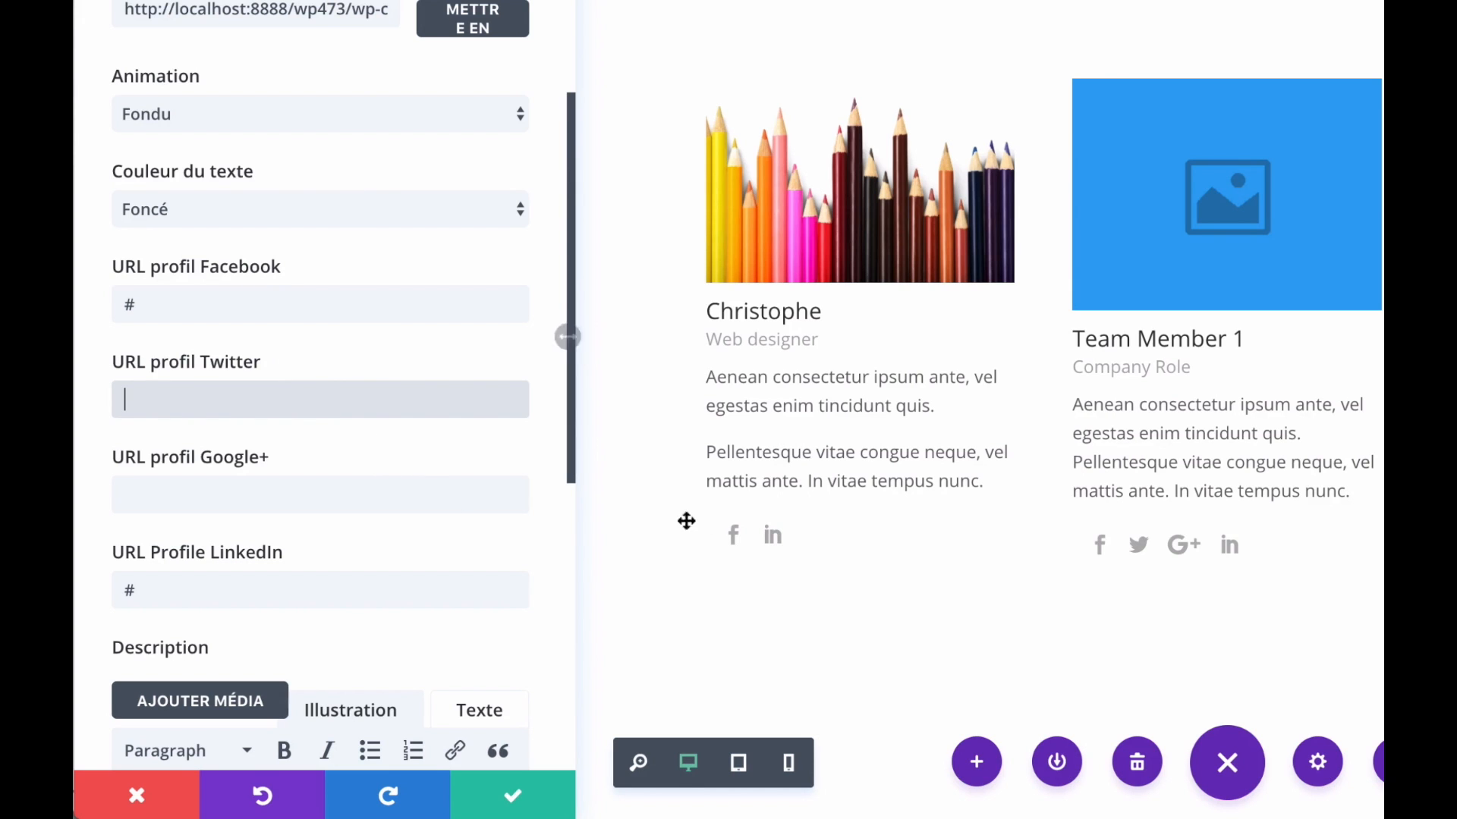
# - Review the team member's remaining general settings, including the device deactivation options and the admin label
pyautogui.scroll(-4, 238, 518)
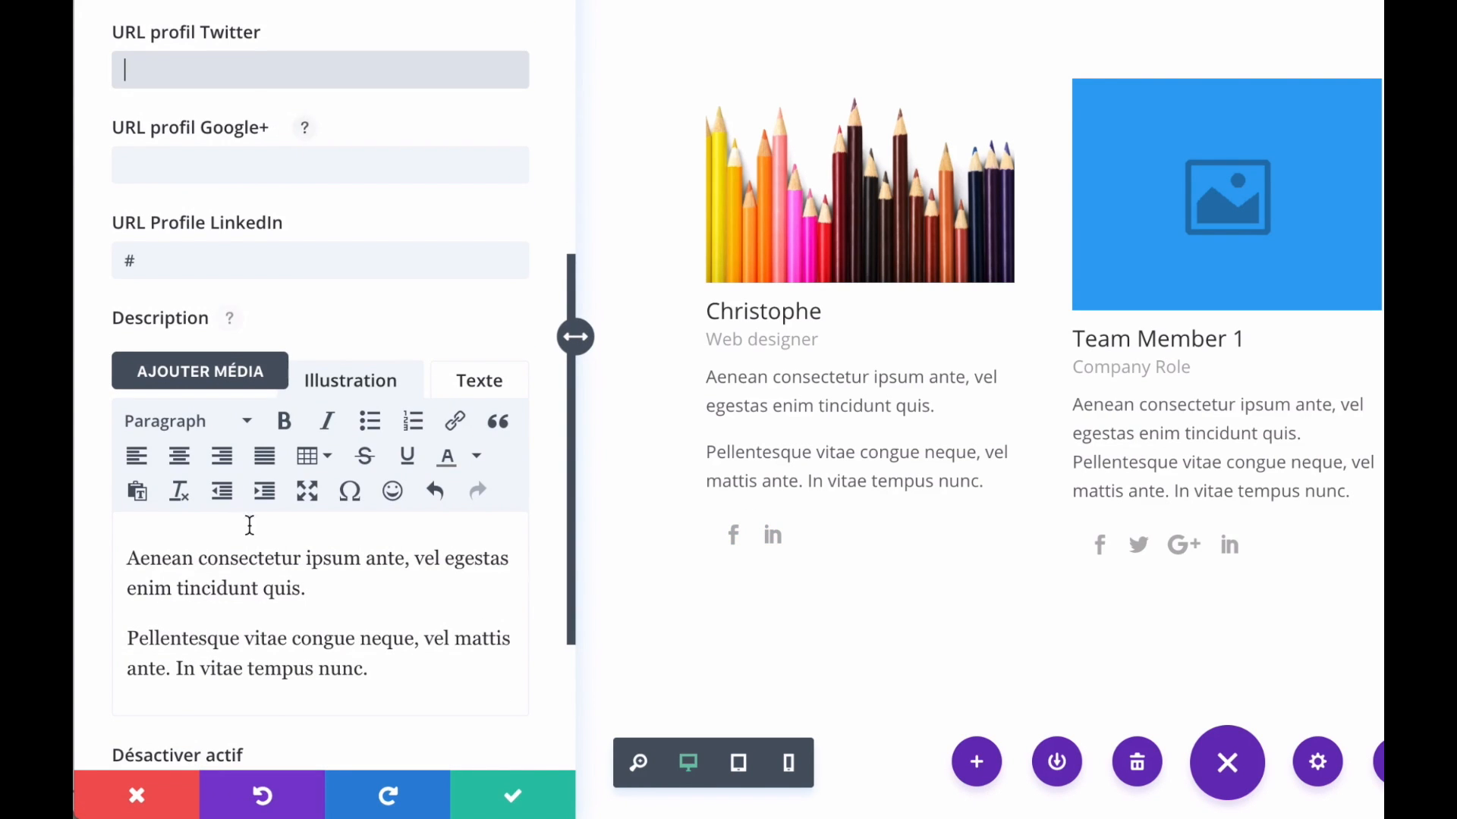
pyautogui.scroll(-1, 431, 661)
pyautogui.scroll(-3, 463, 670)
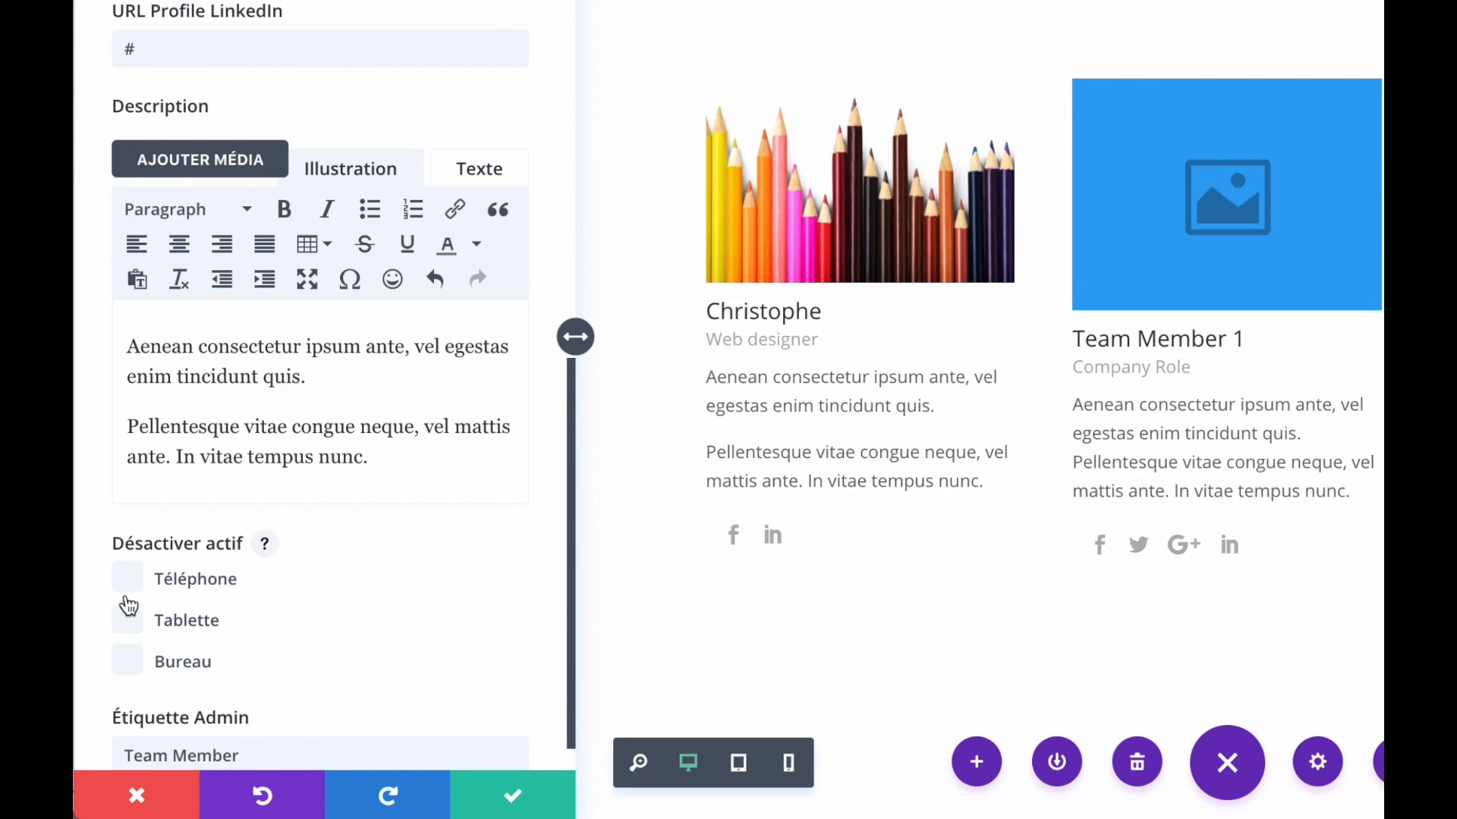
pyautogui.scroll(-1, 364, 661)
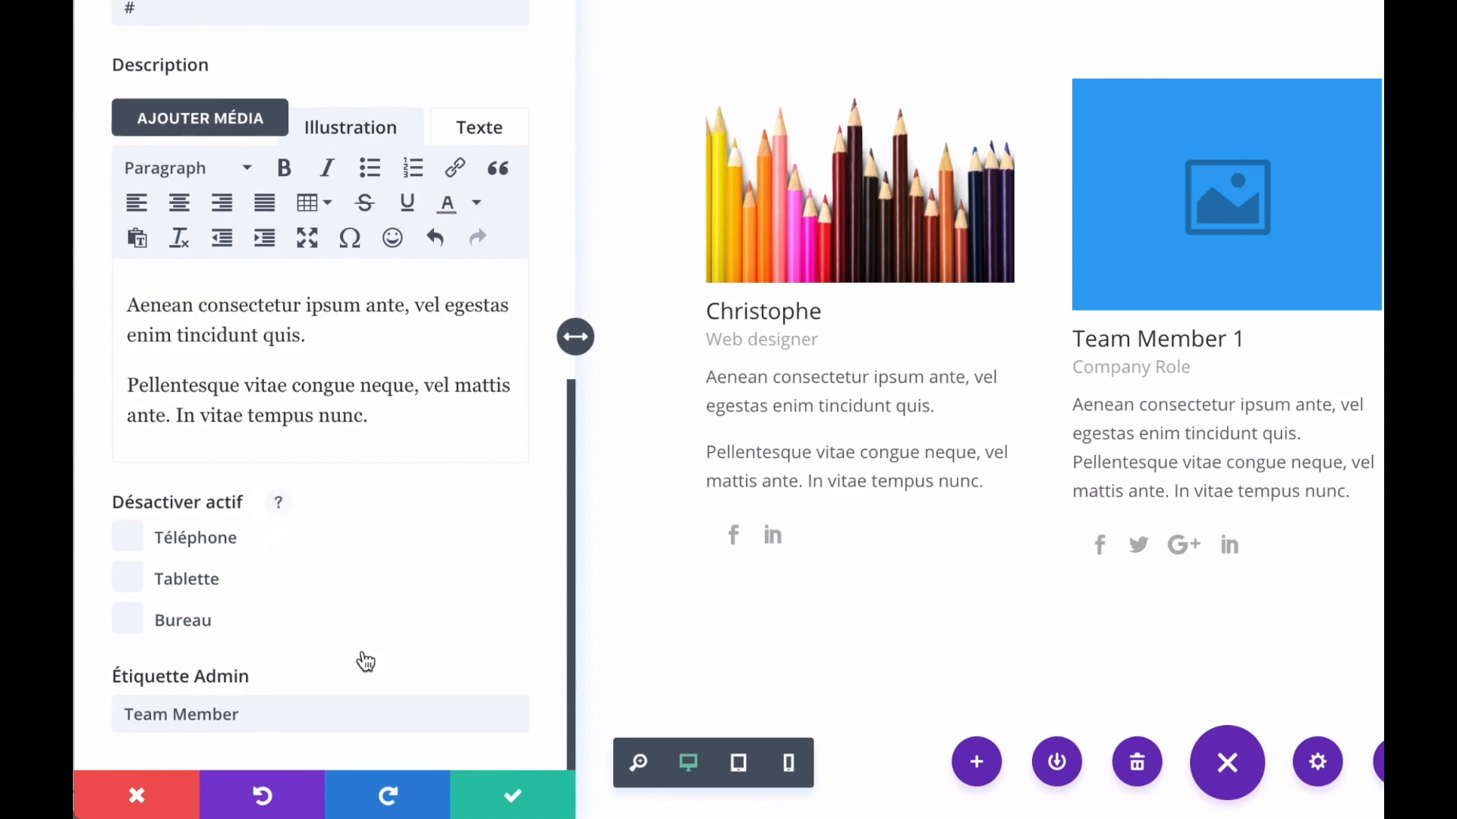
pyautogui.click(277, 712)
pyautogui.moveTo(277, 712); pyautogui.dragTo(94, 712)
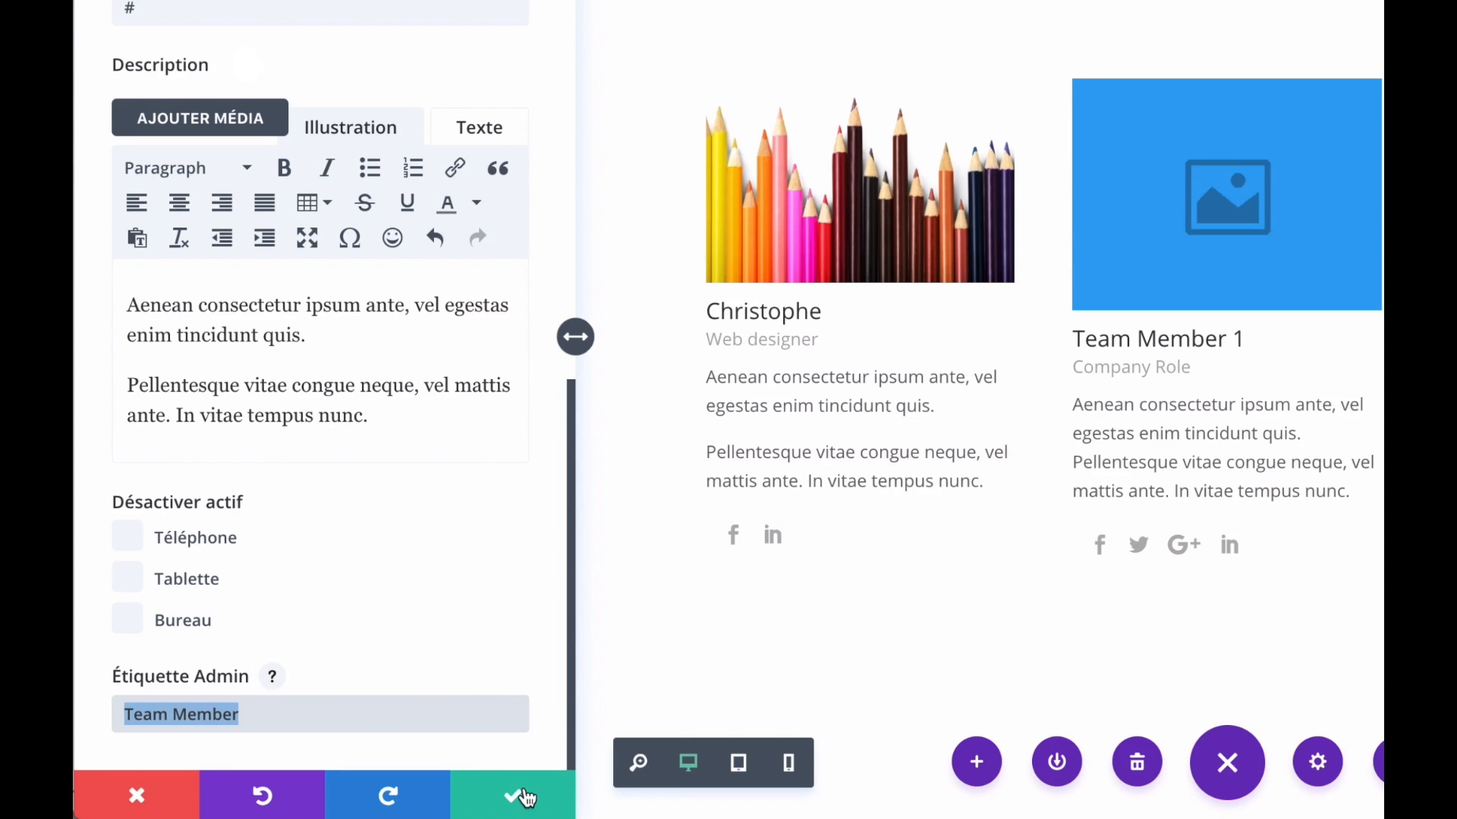
# - Try a header font size of 30px in the team member's design settings and reset it to the default
pyautogui.scroll(-15, 303, 152)
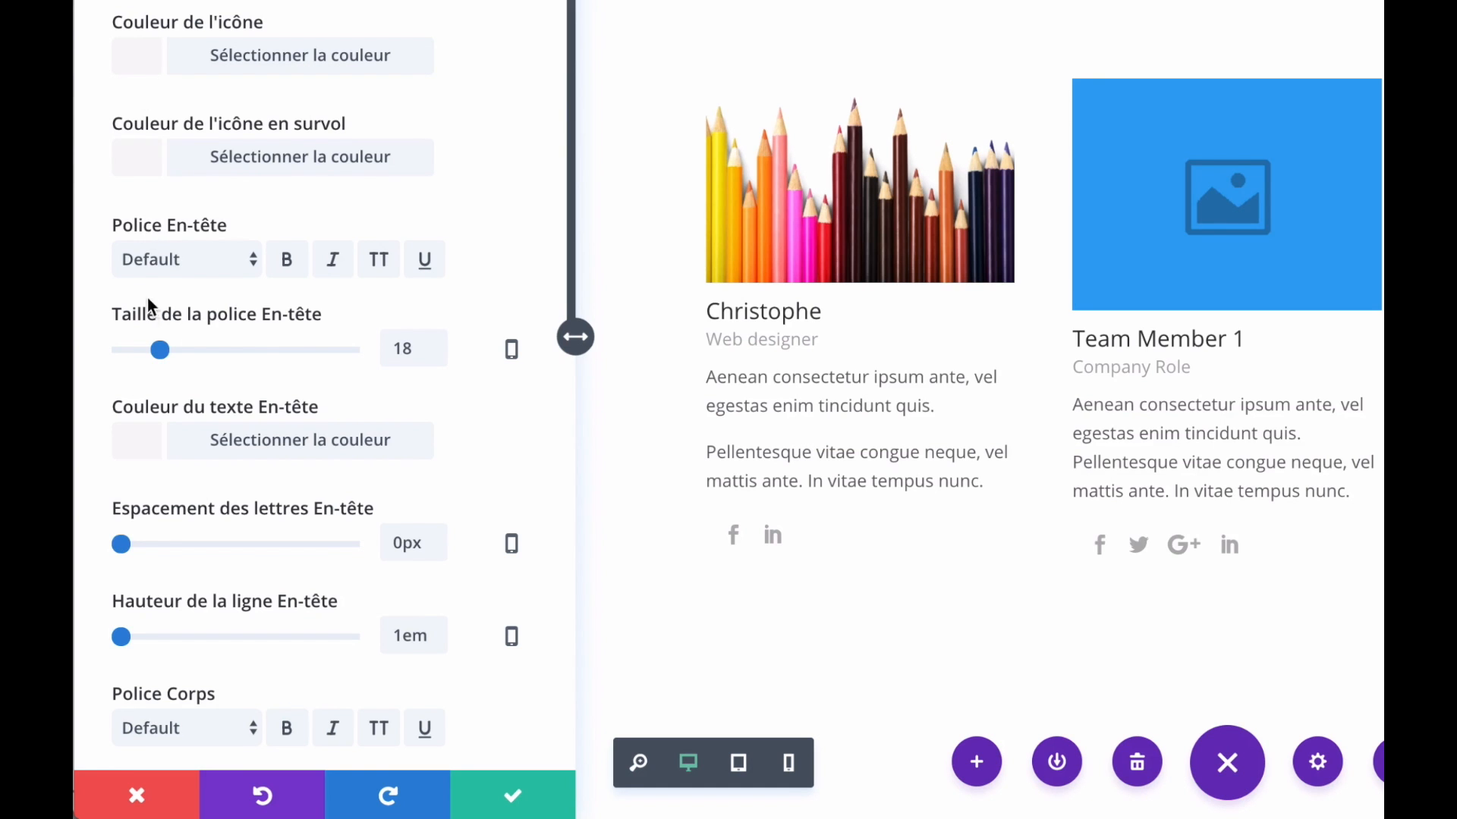
pyautogui.moveTo(158, 350); pyautogui.dragTo(189, 348)
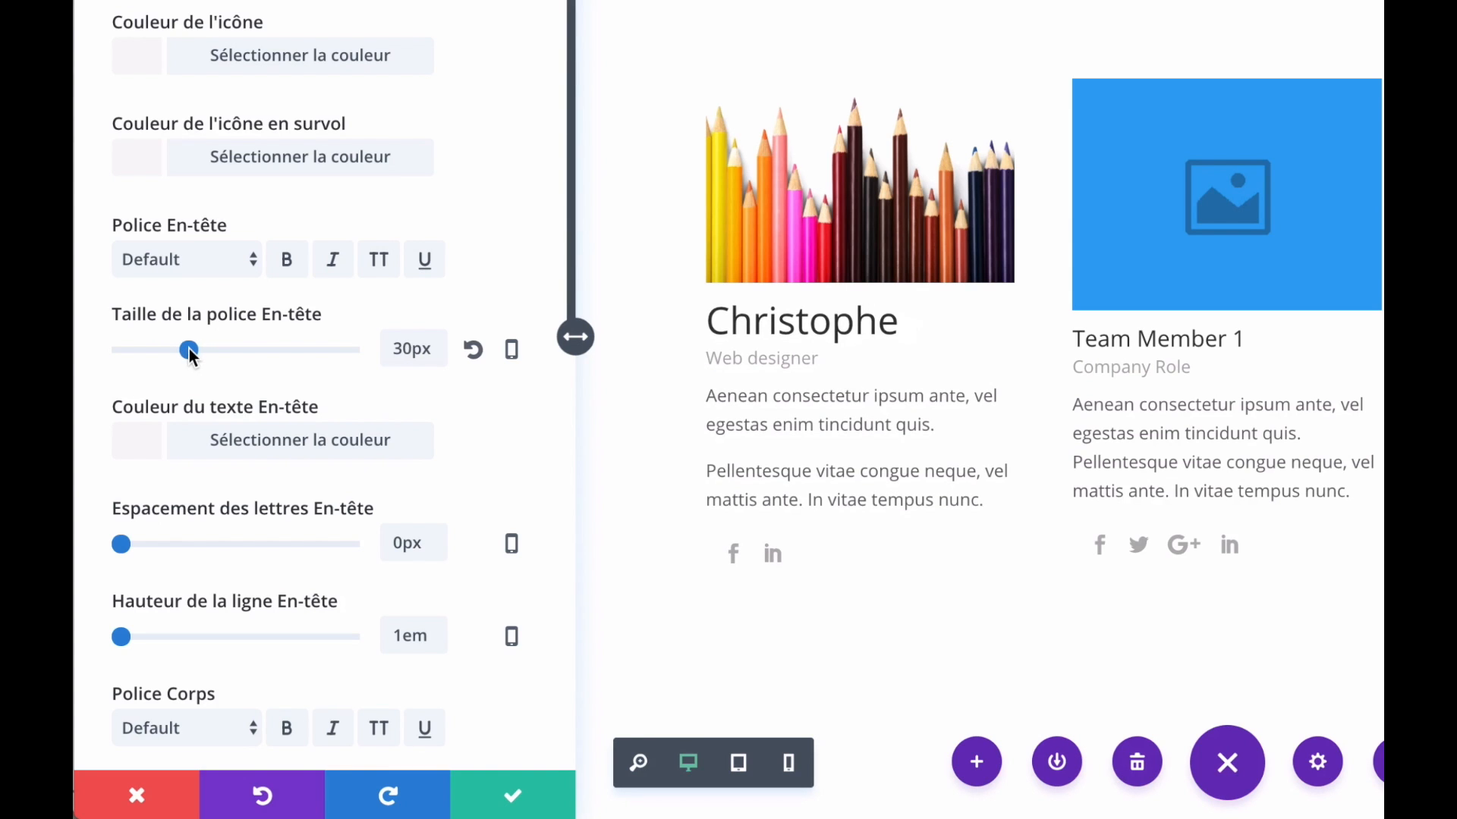
pyautogui.click(472, 352)
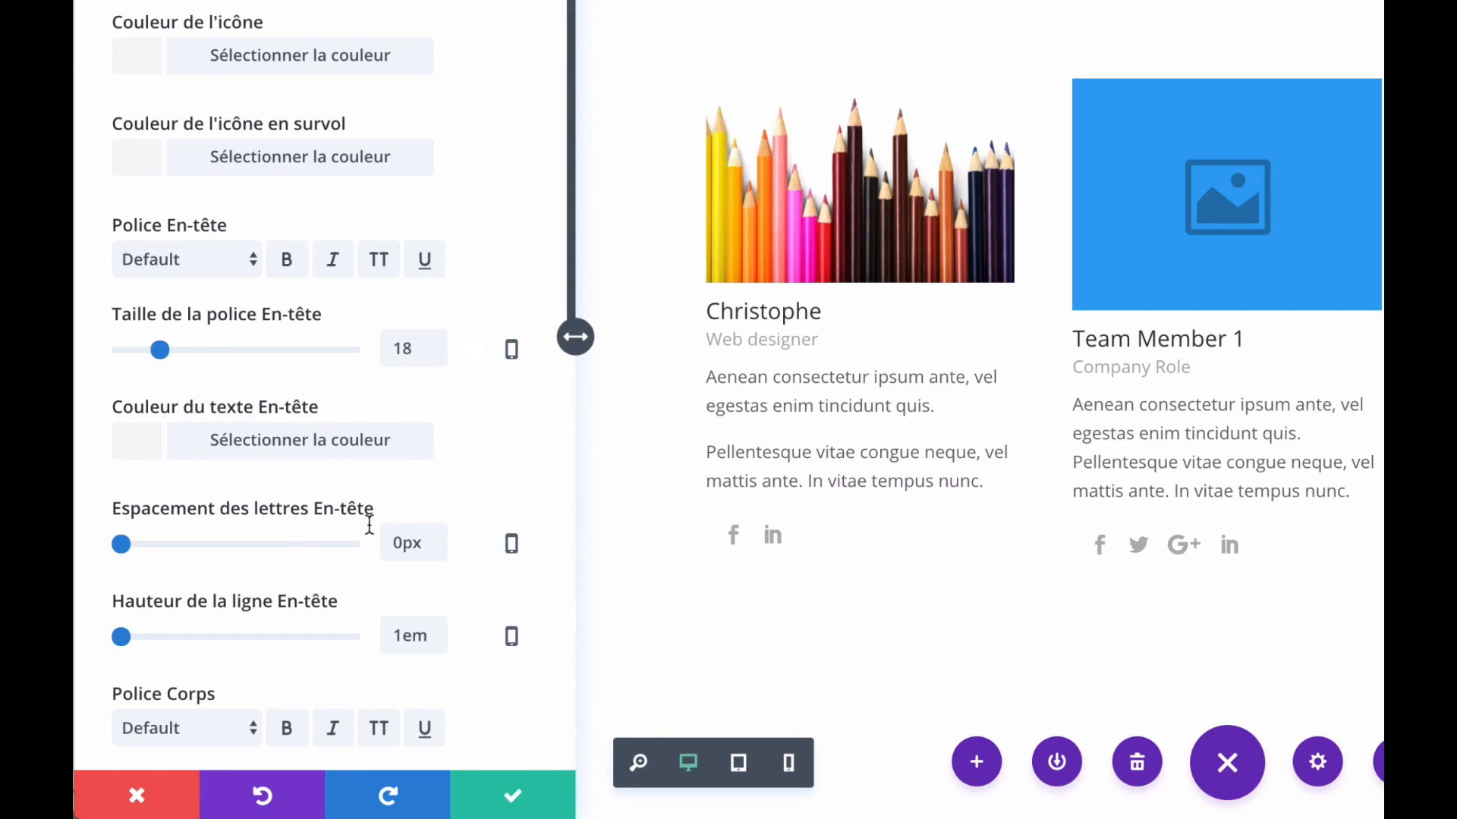
# - Look over the body font design settings and save the team member module's changes
pyautogui.scroll(-5, 293, 522)
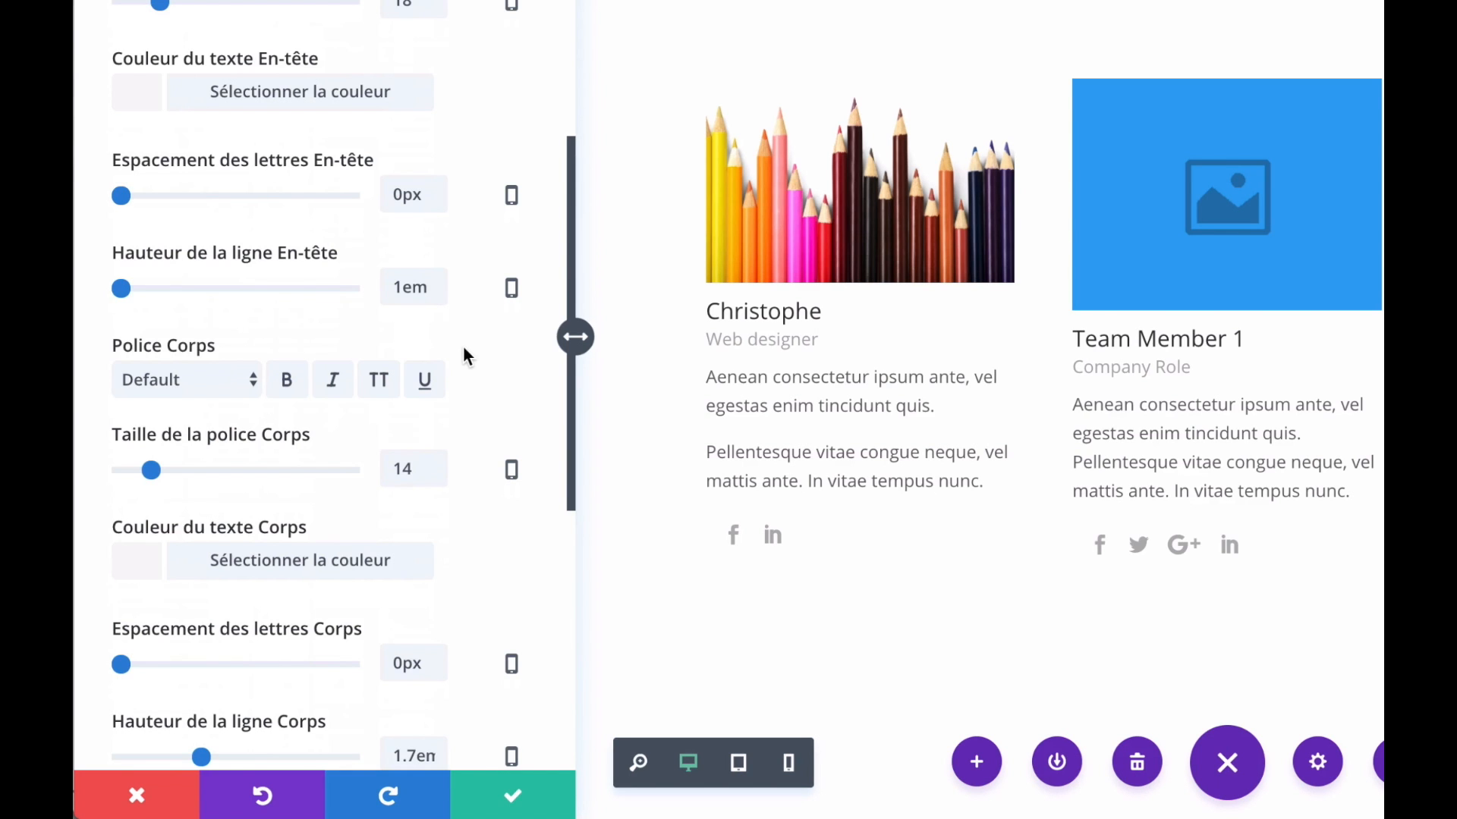
pyautogui.click(504, 793)
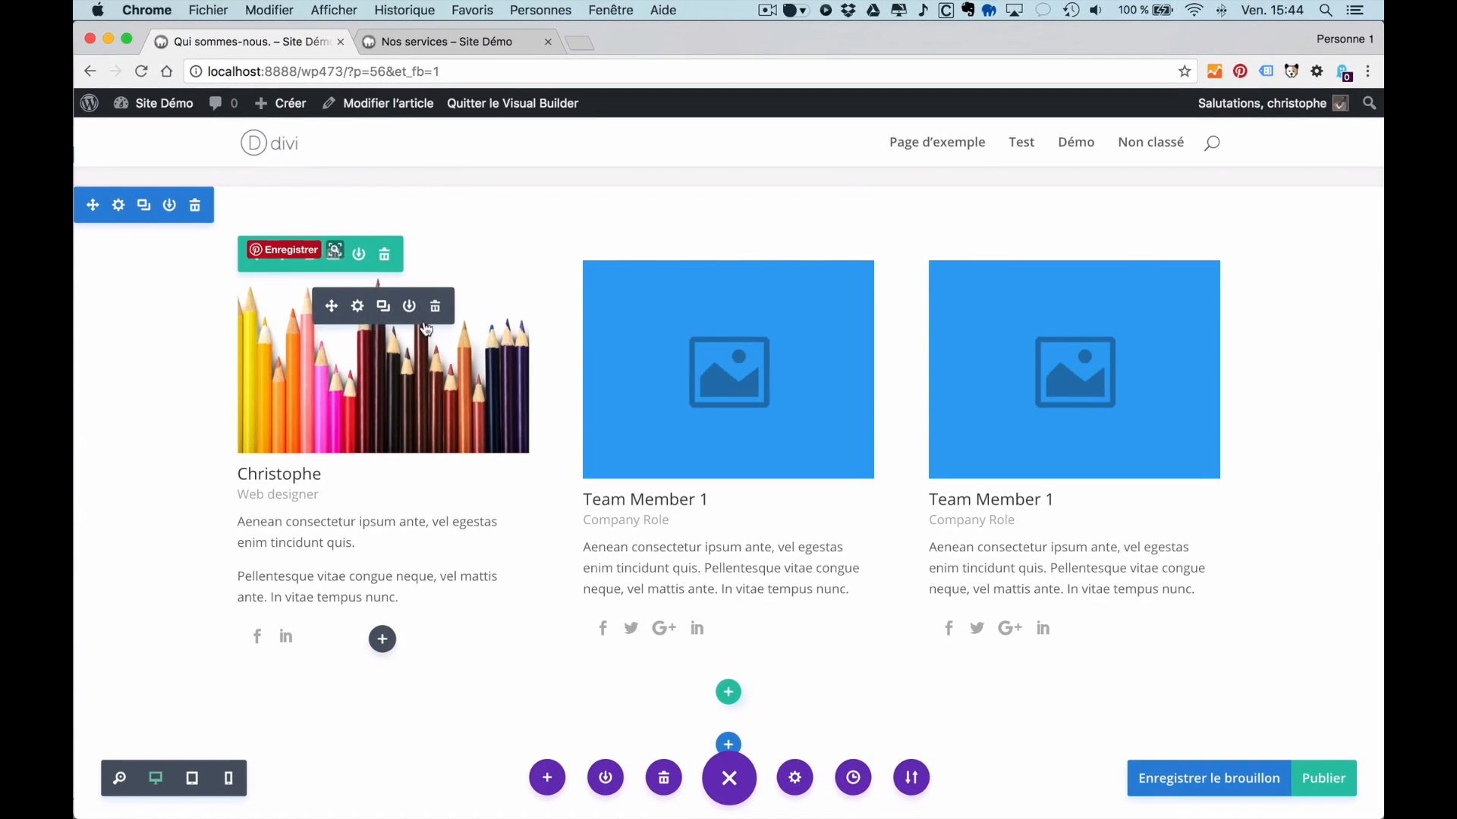
# - Open the "Our Company" slide of the full-width slider and set its heading to "Qui sommes-nous ?"
pyautogui.scroll(-5, 565, 522)
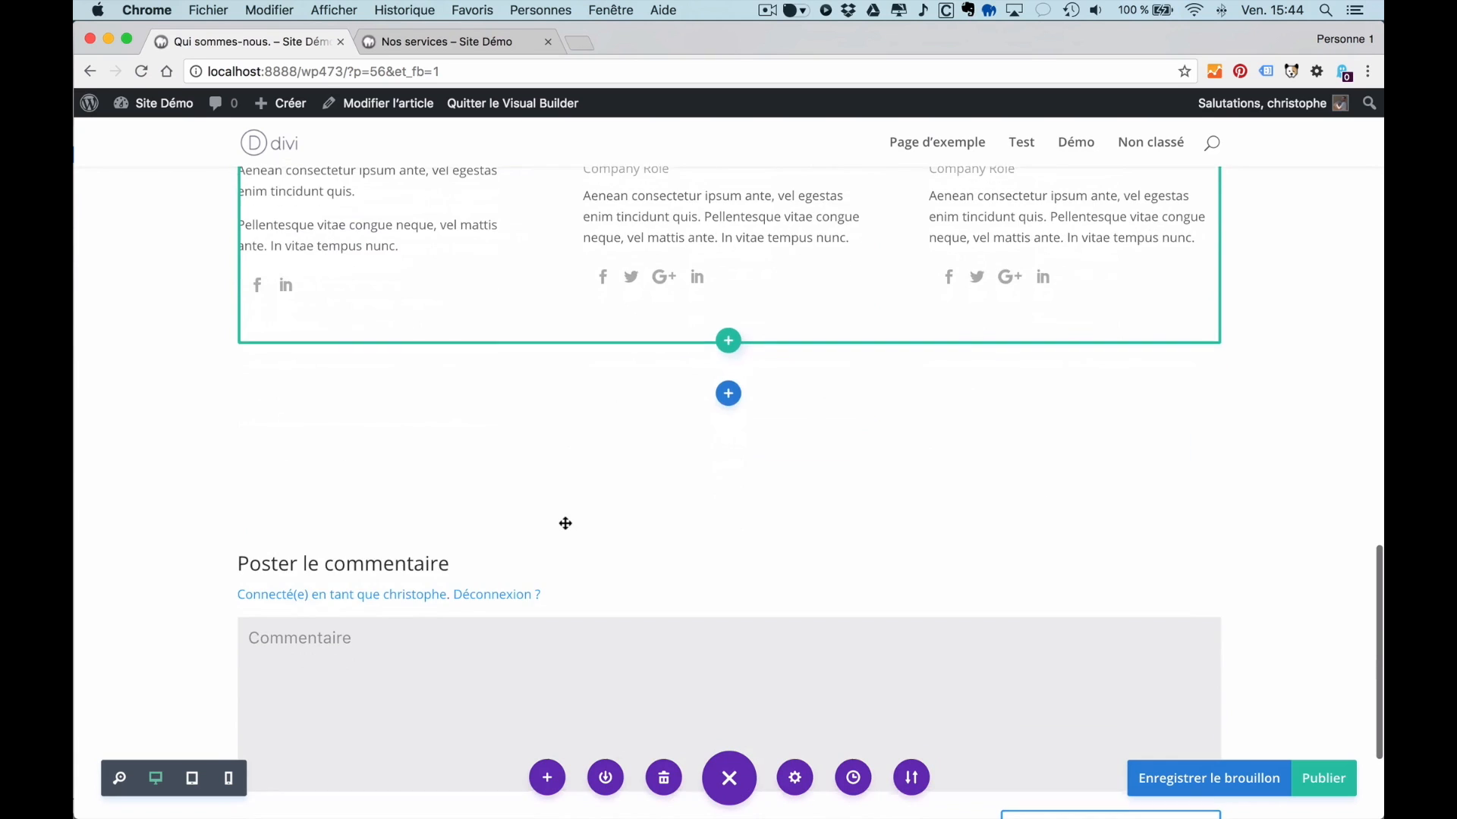
pyautogui.scroll(3, 565, 523)
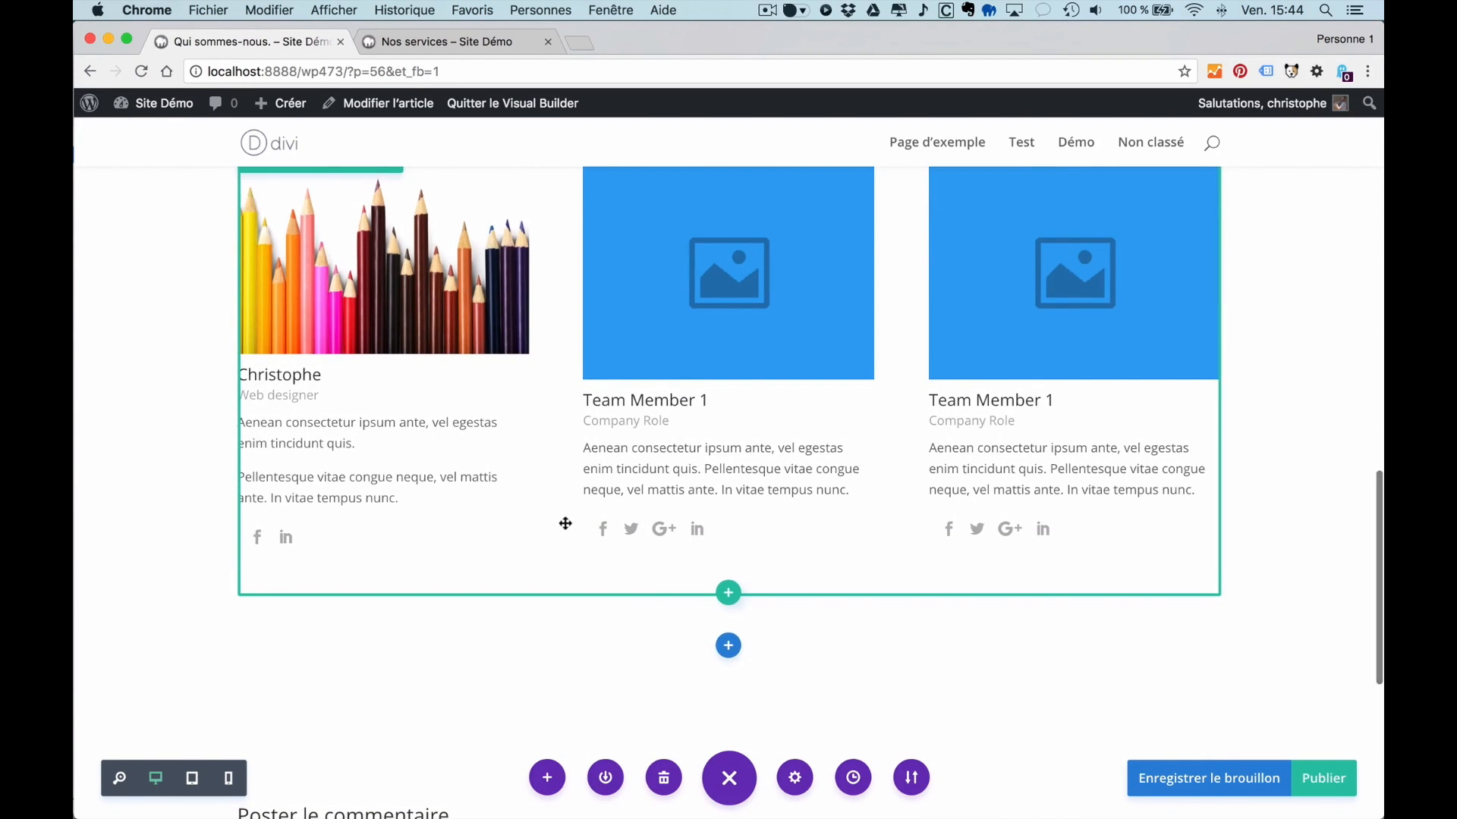
pyautogui.scroll(6, 565, 524)
pyautogui.scroll(8, 565, 524)
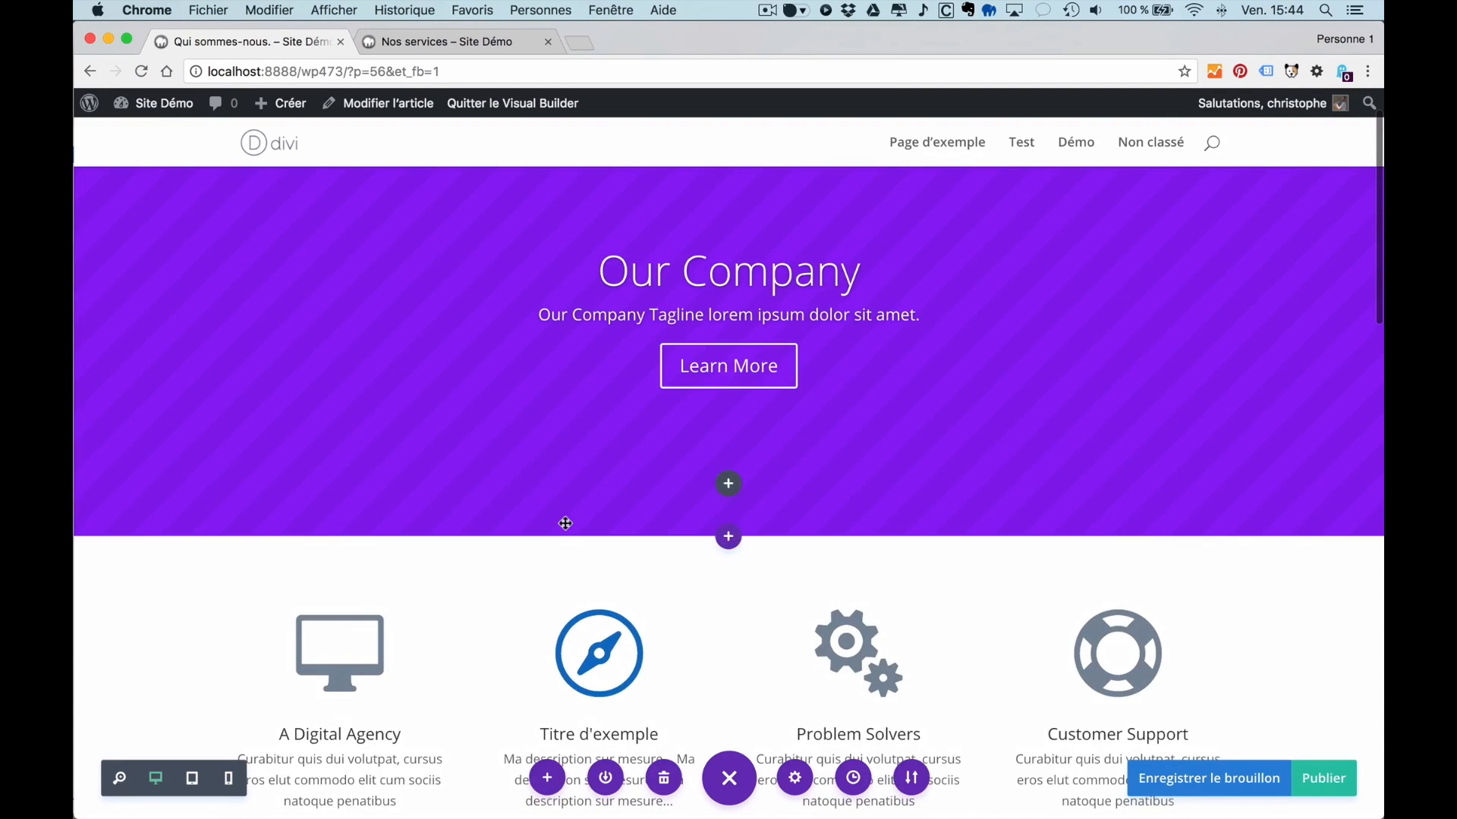
pyautogui.scroll(2, 565, 524)
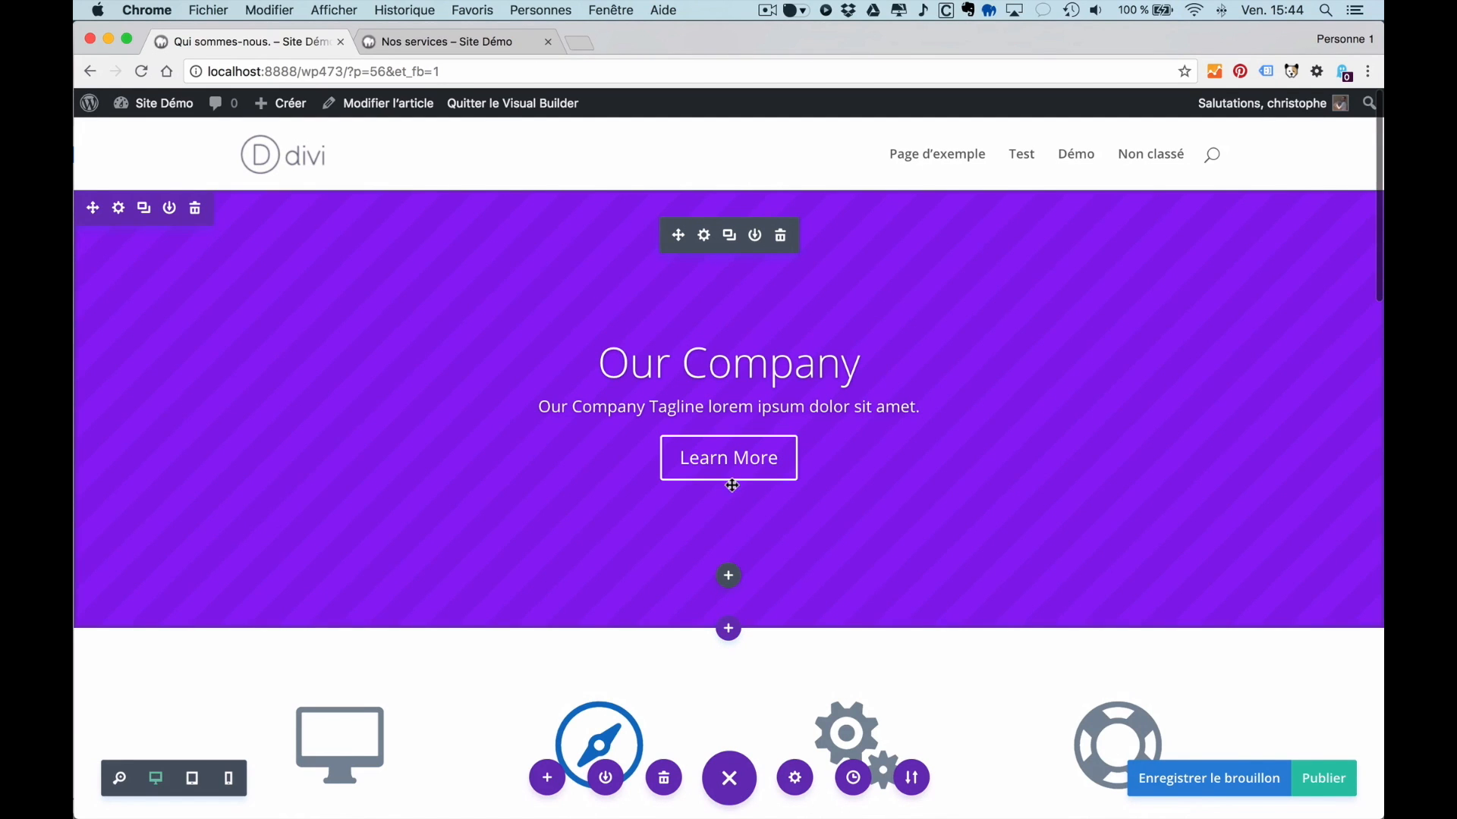
pyautogui.click(705, 236)
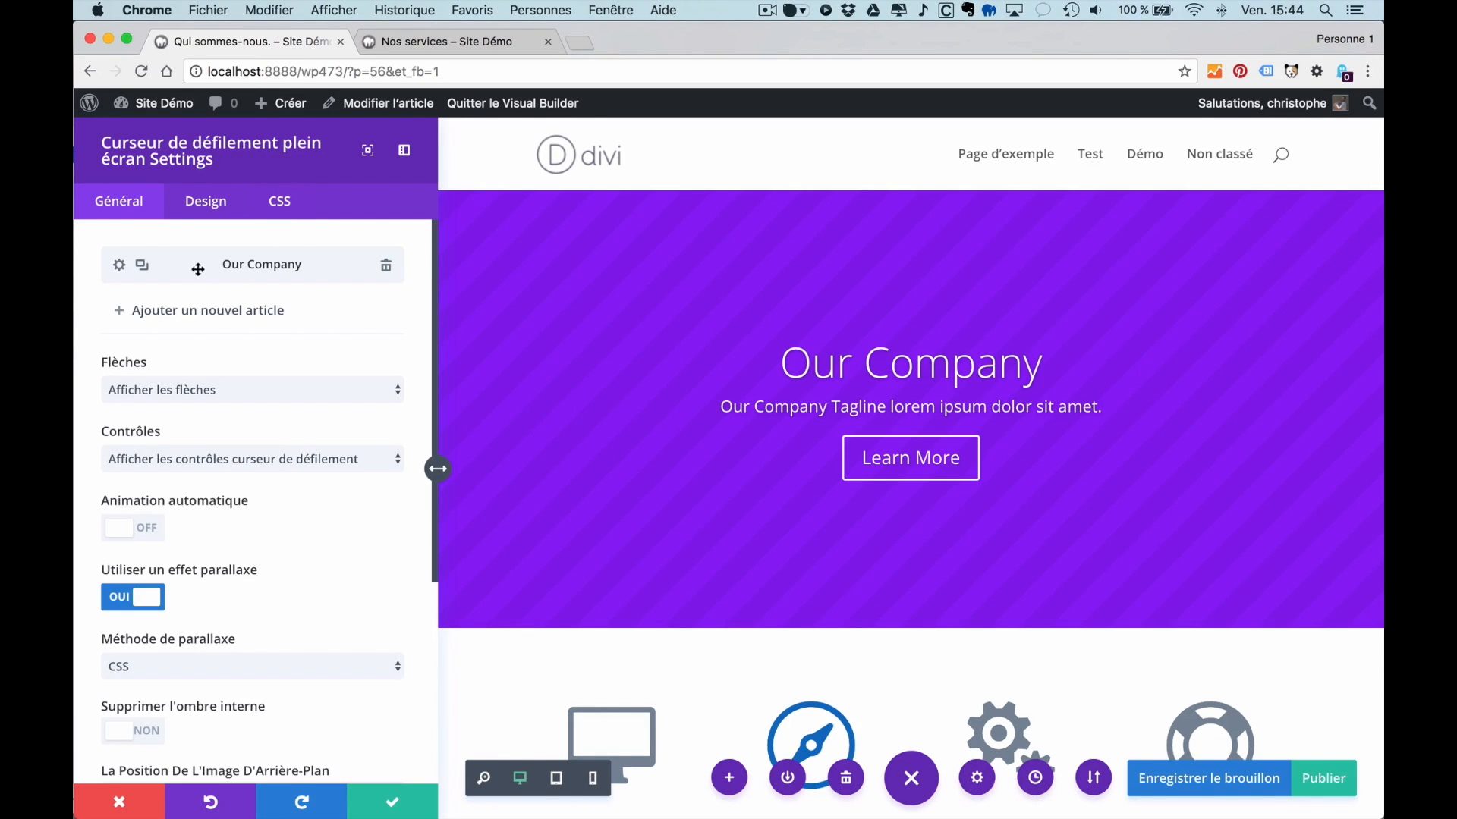
pyautogui.click(119, 267)
pyautogui.moveTo(230, 270); pyautogui.dragTo(97, 271)
pyautogui.write('Q')
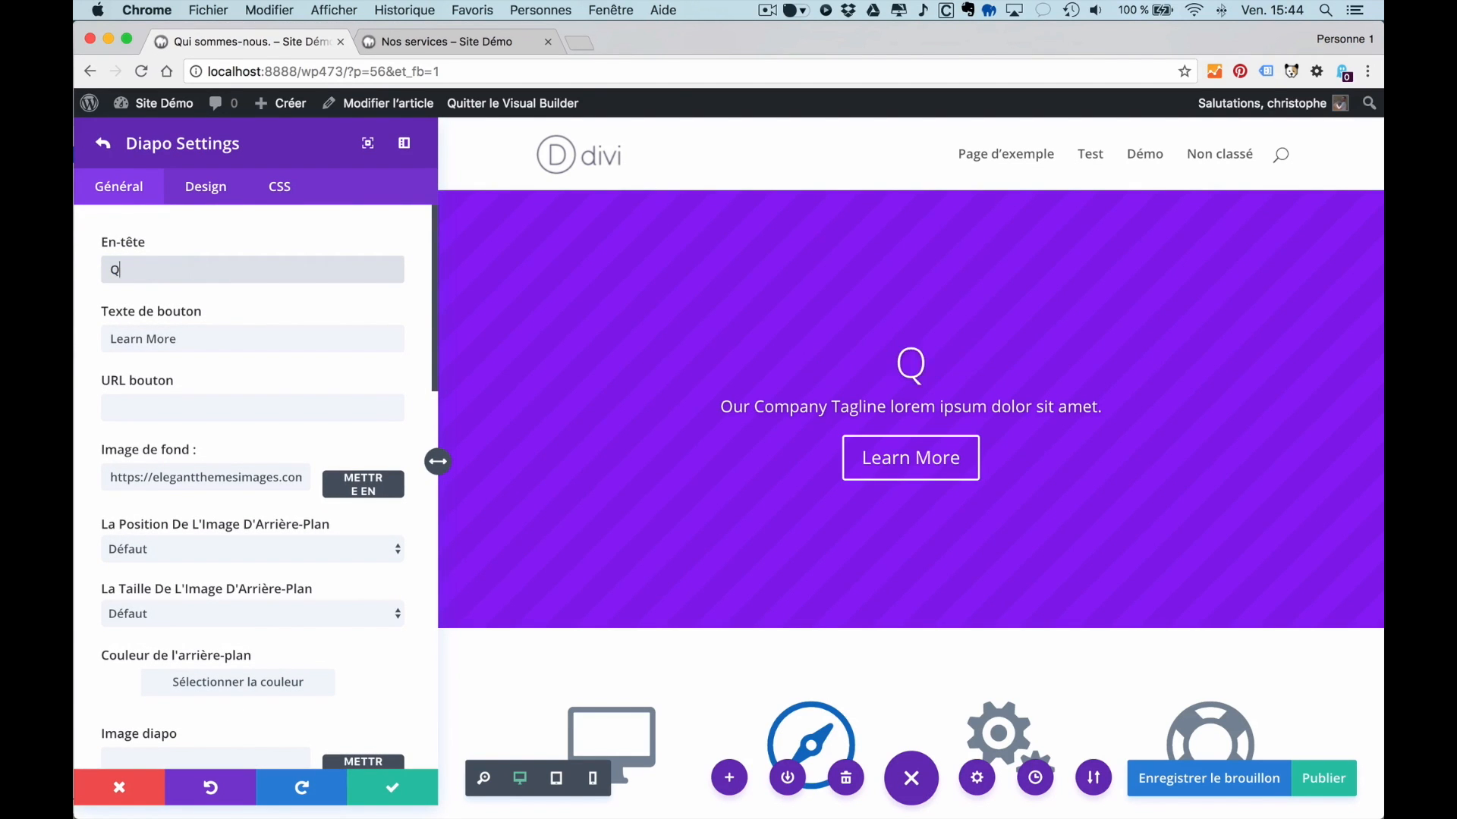
pyautogui.write('ui sommes-nous ?')
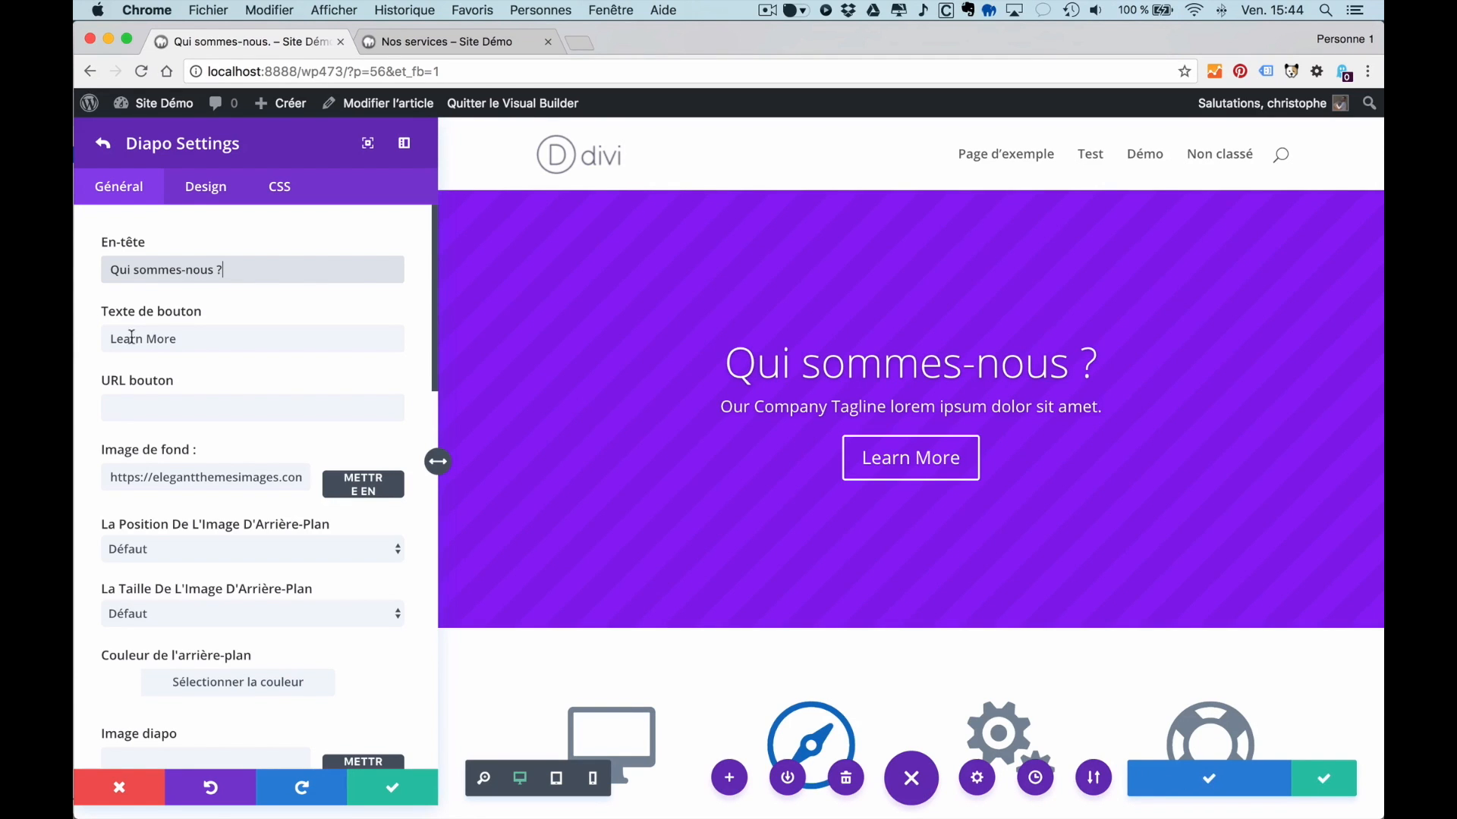
# - Set the slide's button text to "En savoir plus" and its button URL to "#"
pyautogui.moveTo(228, 338); pyautogui.dragTo(101, 342)
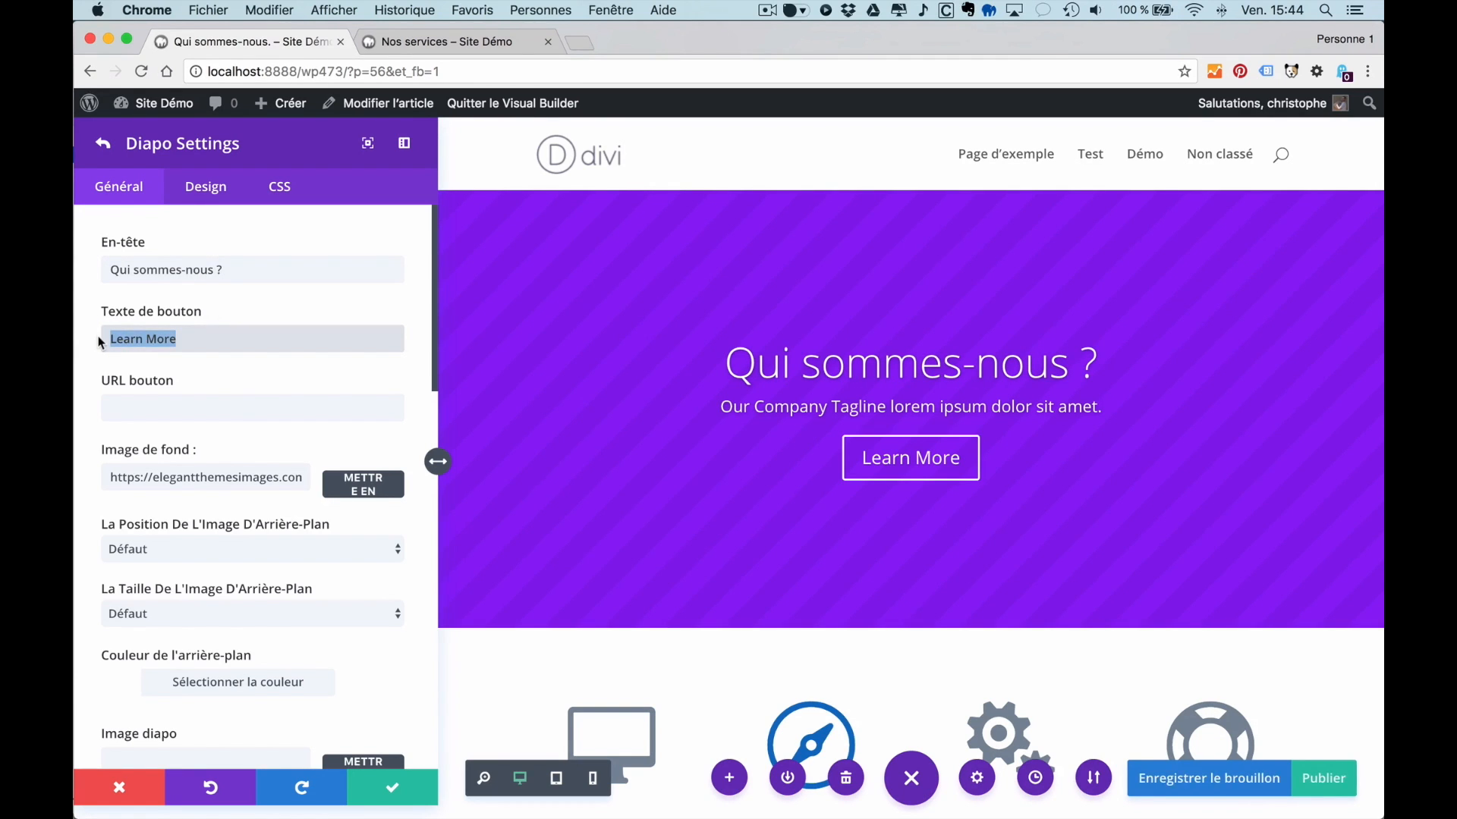
pyautogui.write('En savoir ')
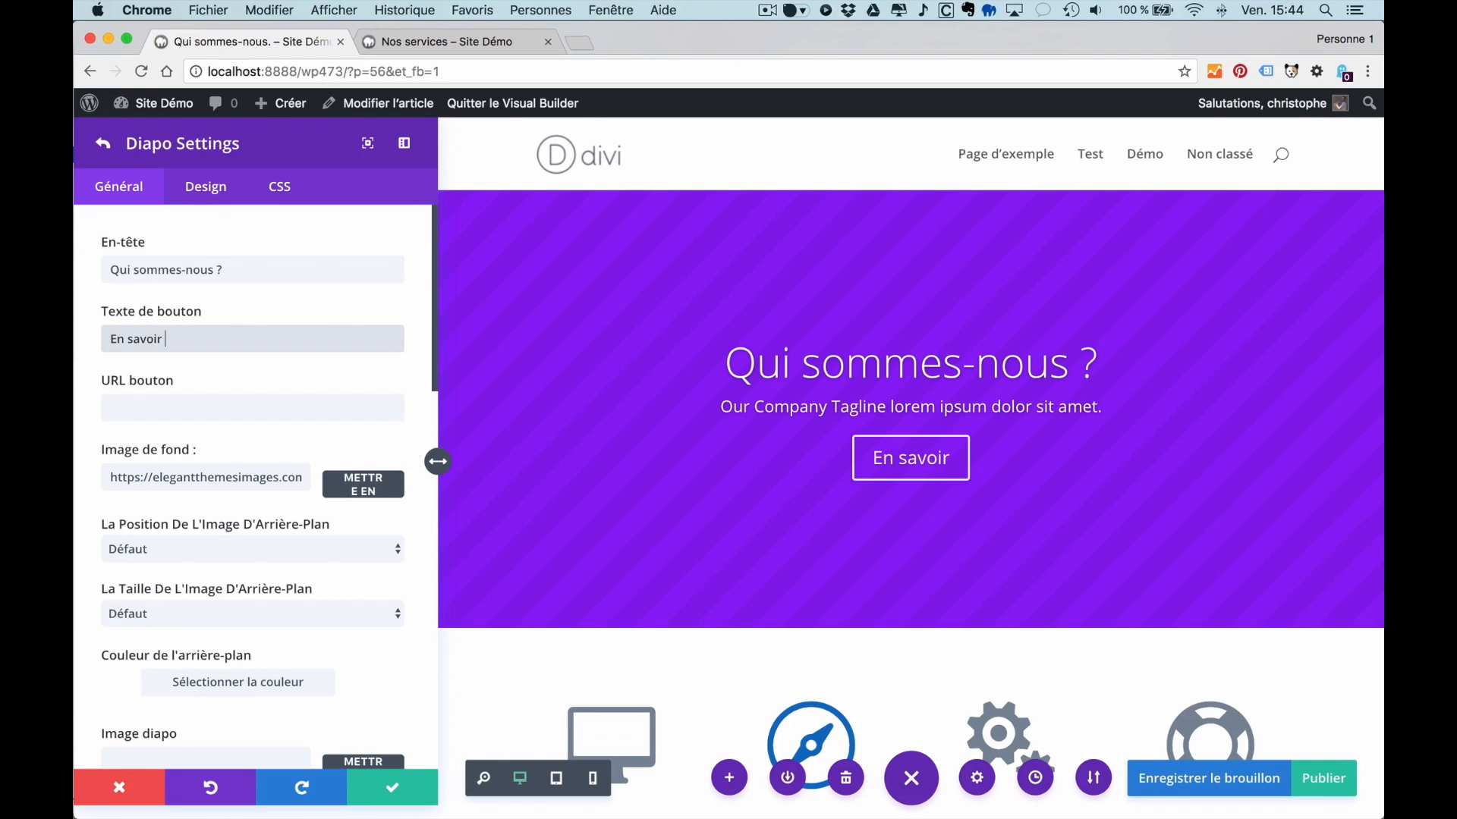
pyautogui.write('plus')
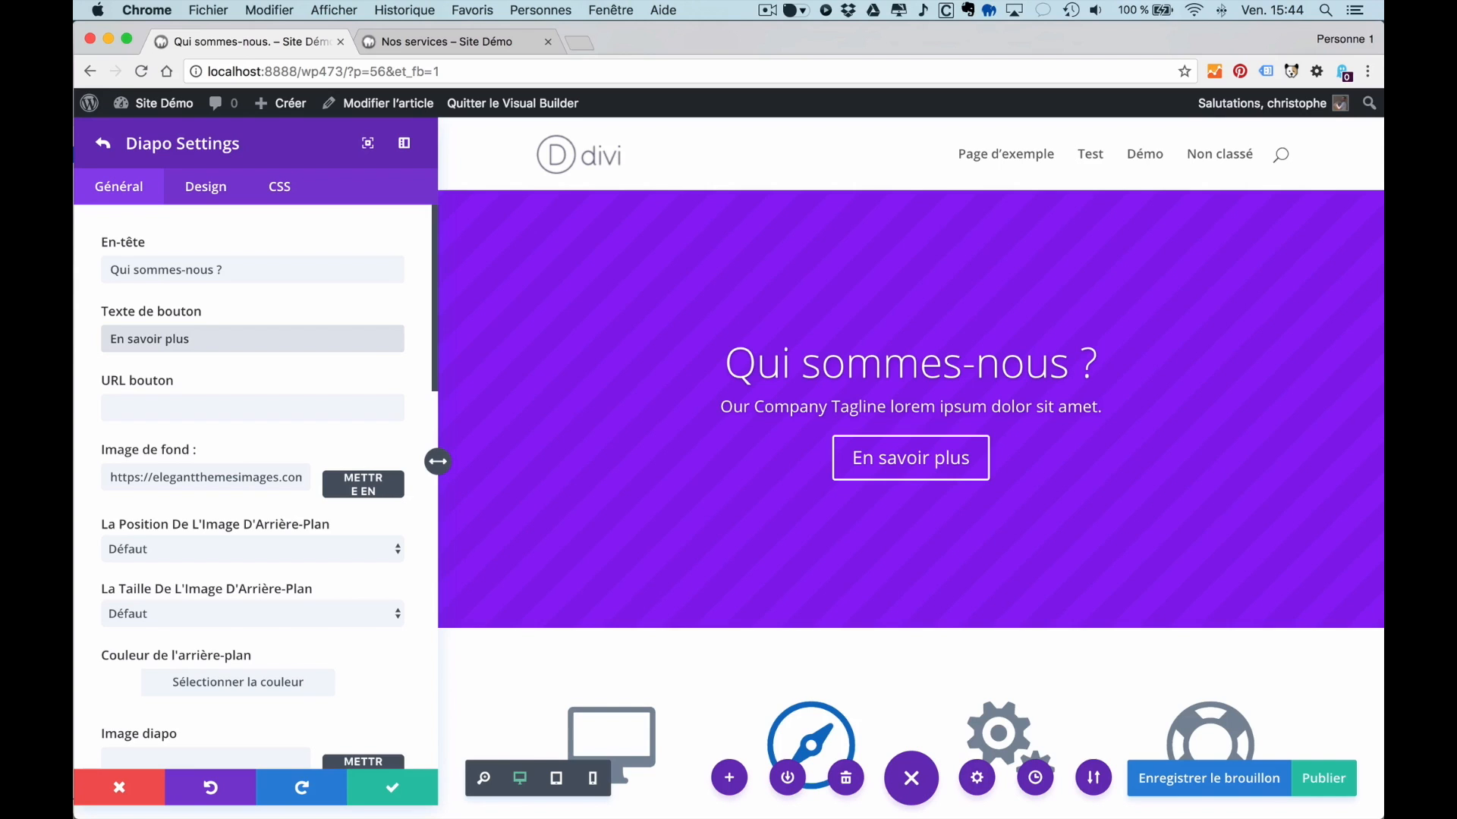
pyautogui.click(158, 406)
pyautogui.write('#')
# - Replace the slide's background image with the mountain landscape photo from the media library
pyautogui.scroll(-3, 331, 377)
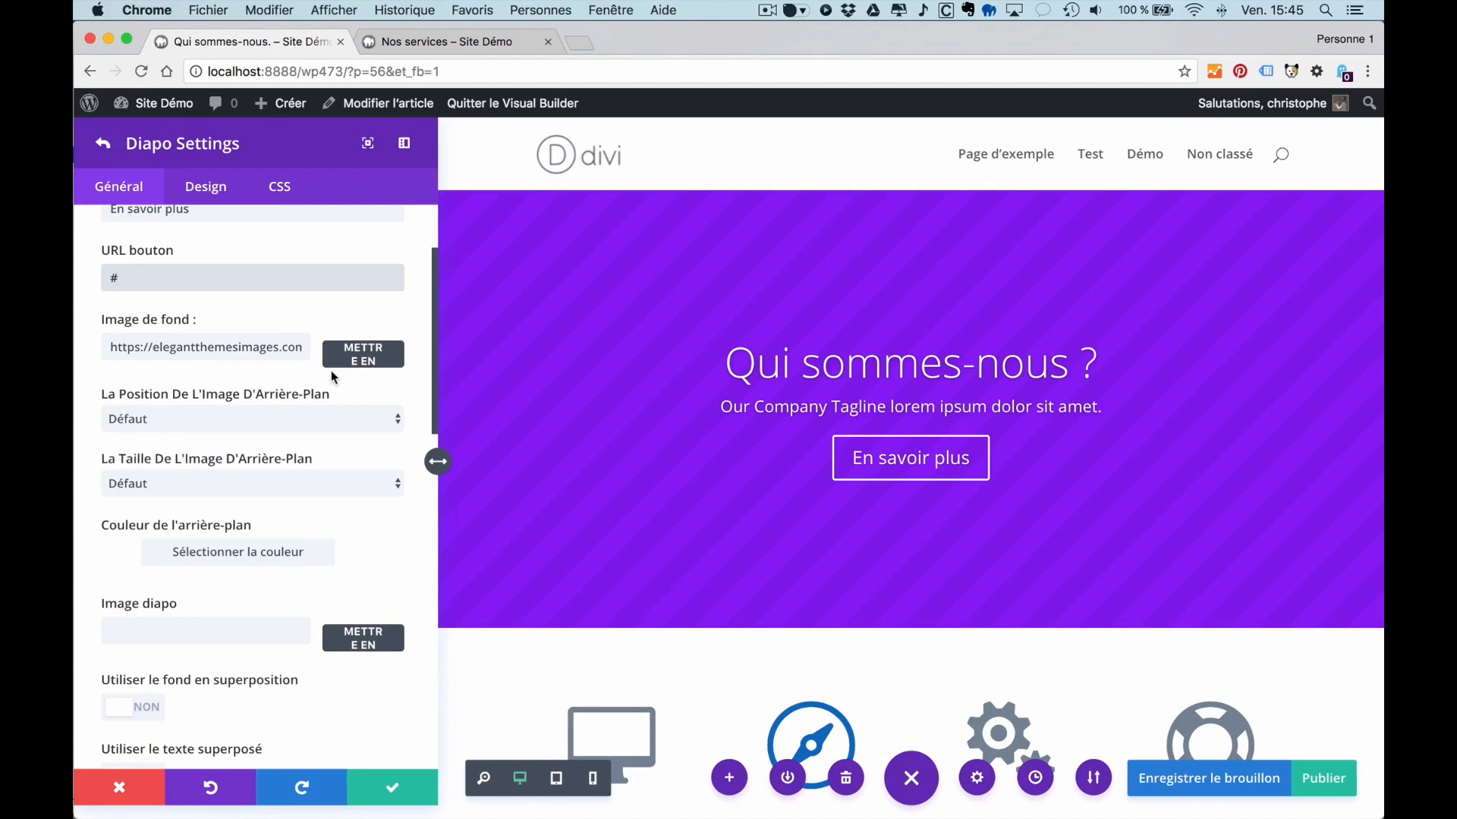
pyautogui.click(362, 356)
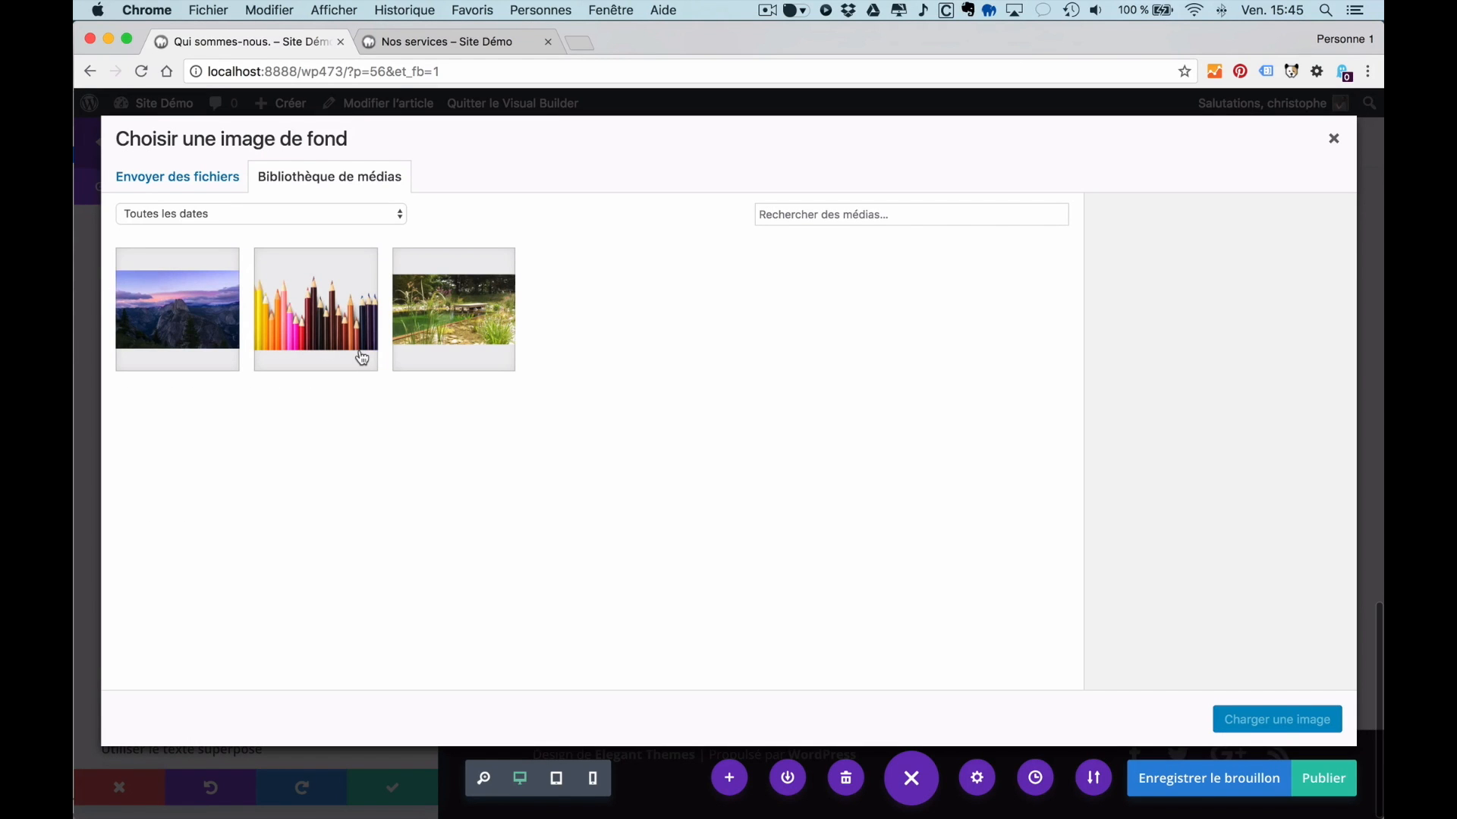
pyautogui.click(182, 322)
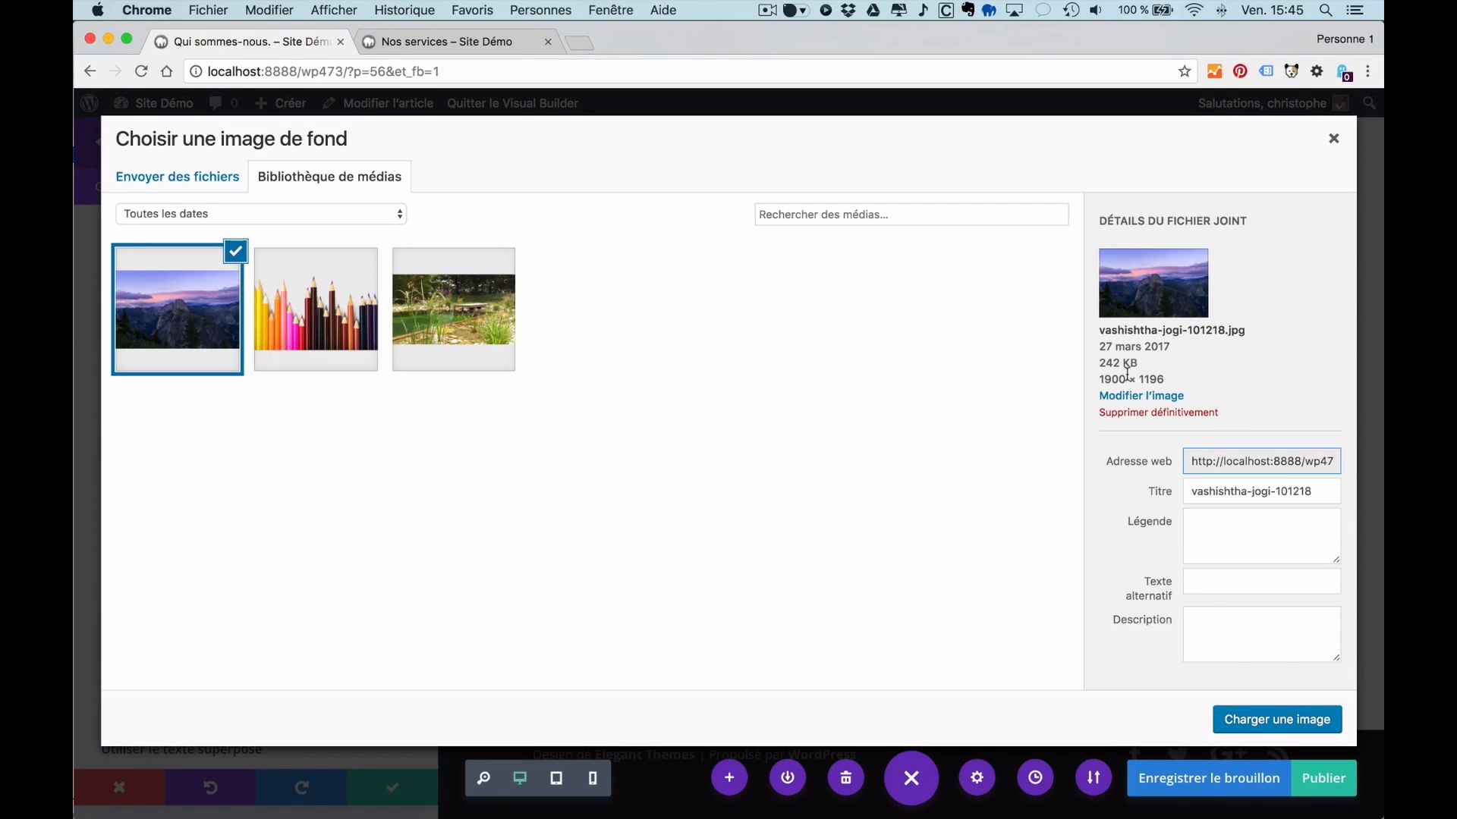
pyautogui.click(1265, 719)
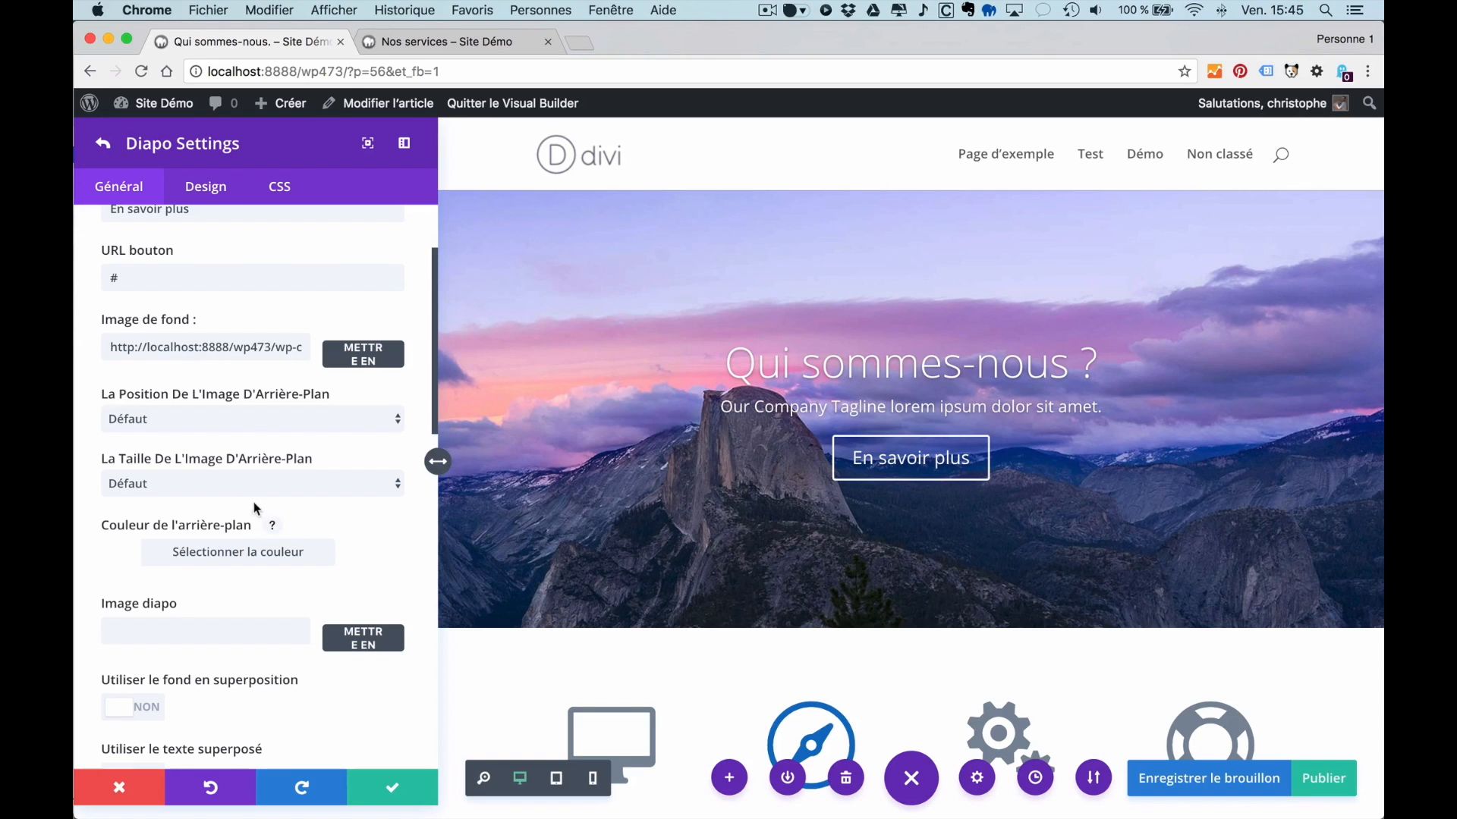
# - Compare the Ajustement and Taille Réelle background image sizes on the slide and set the size to Couvrir
pyautogui.scroll(-1, 245, 500)
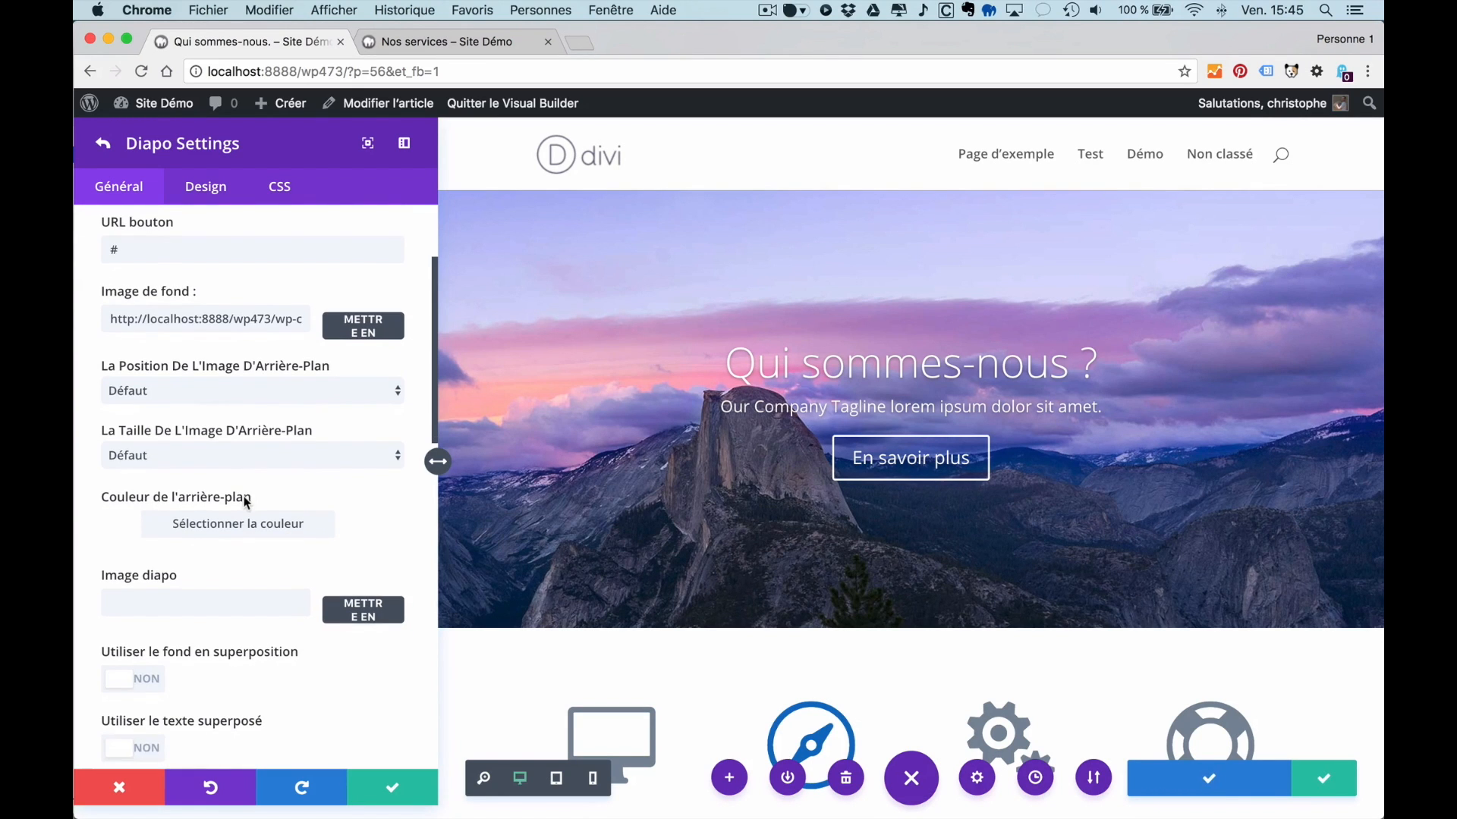
pyautogui.click(313, 462)
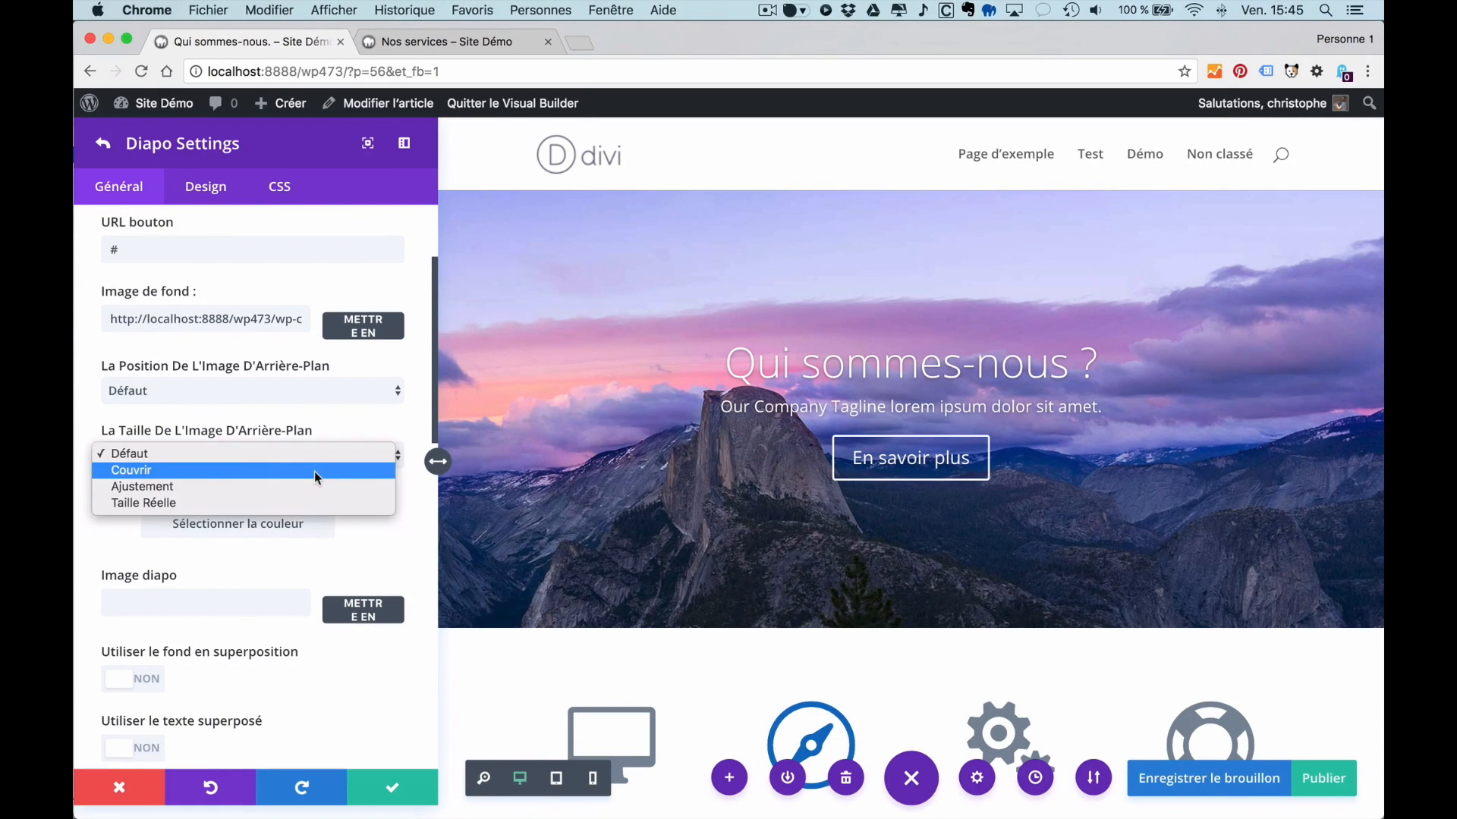
pyautogui.click(314, 471)
pyautogui.click(280, 453)
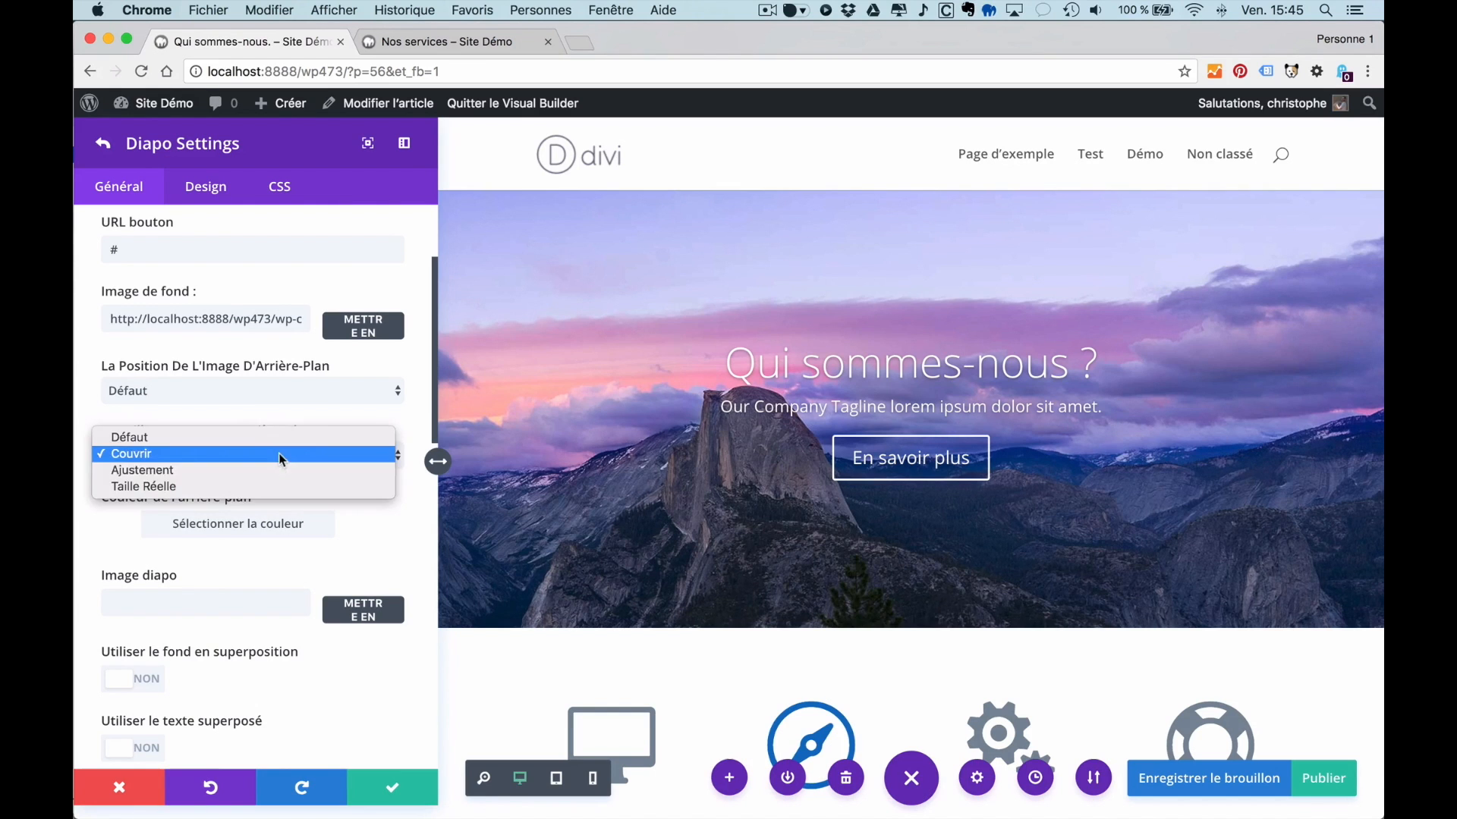
pyautogui.click(281, 466)
pyautogui.click(270, 450)
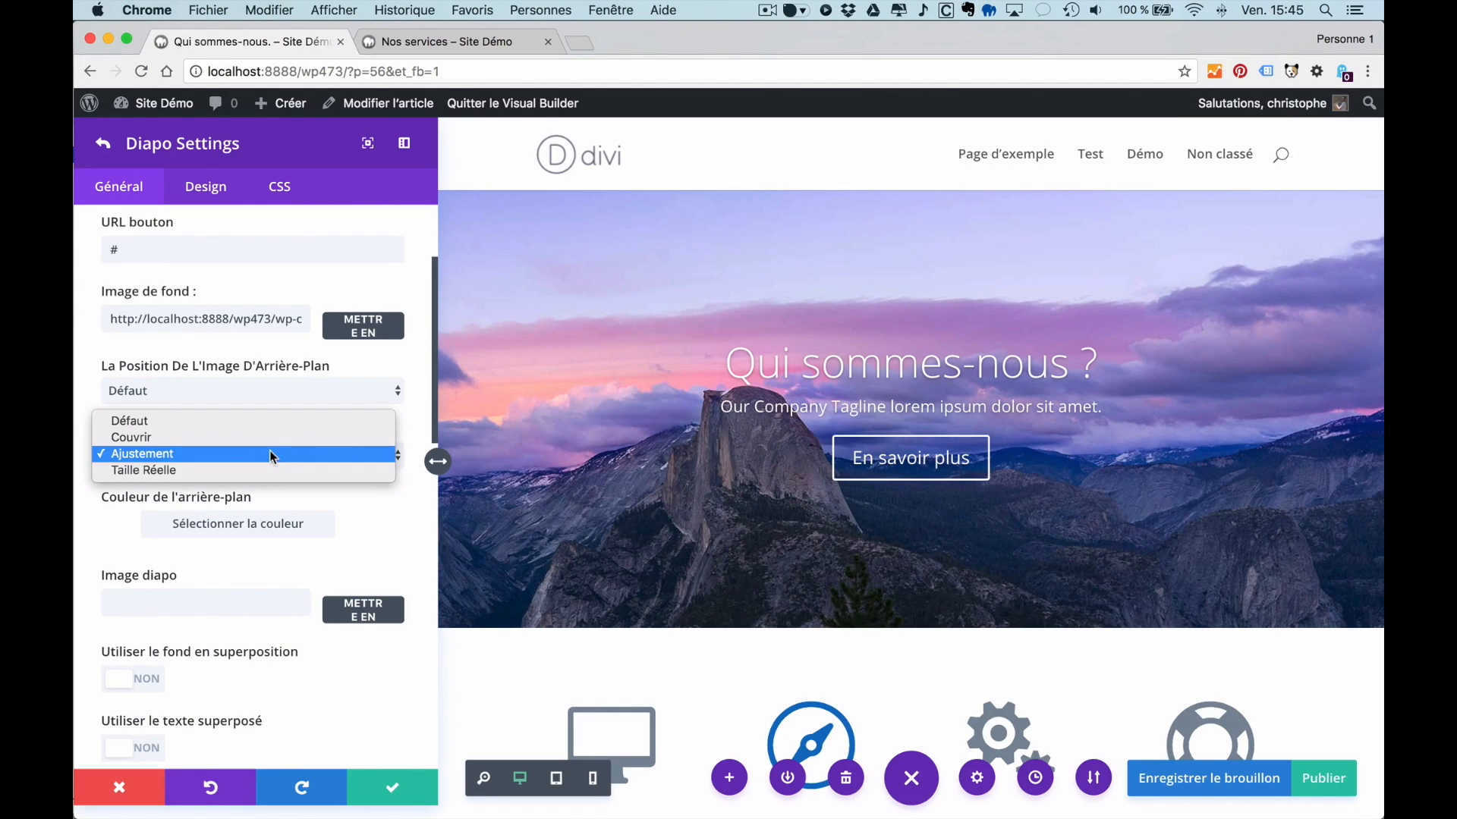
pyautogui.click(272, 471)
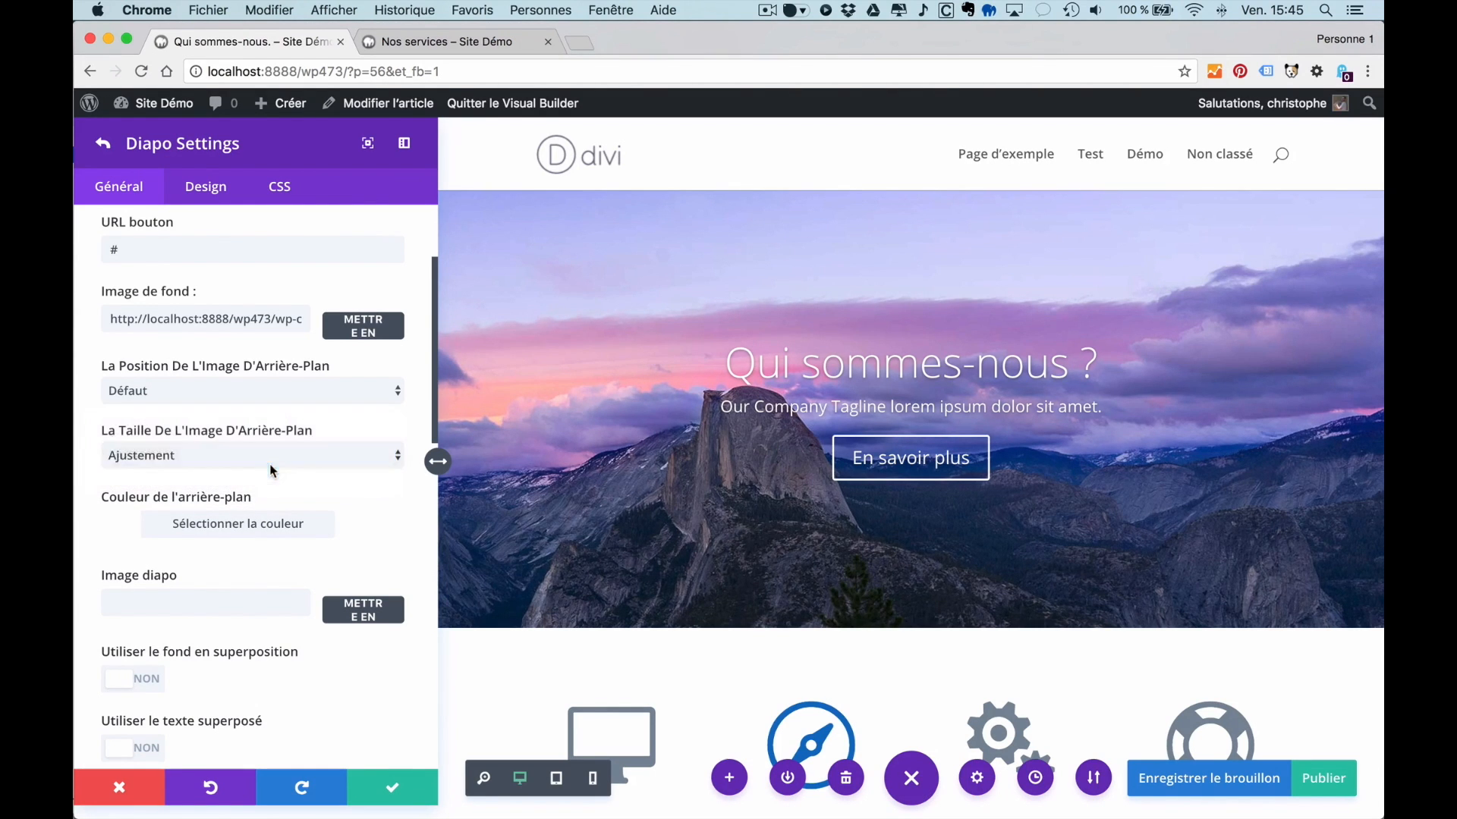
pyautogui.click(338, 456)
pyautogui.click(309, 404)
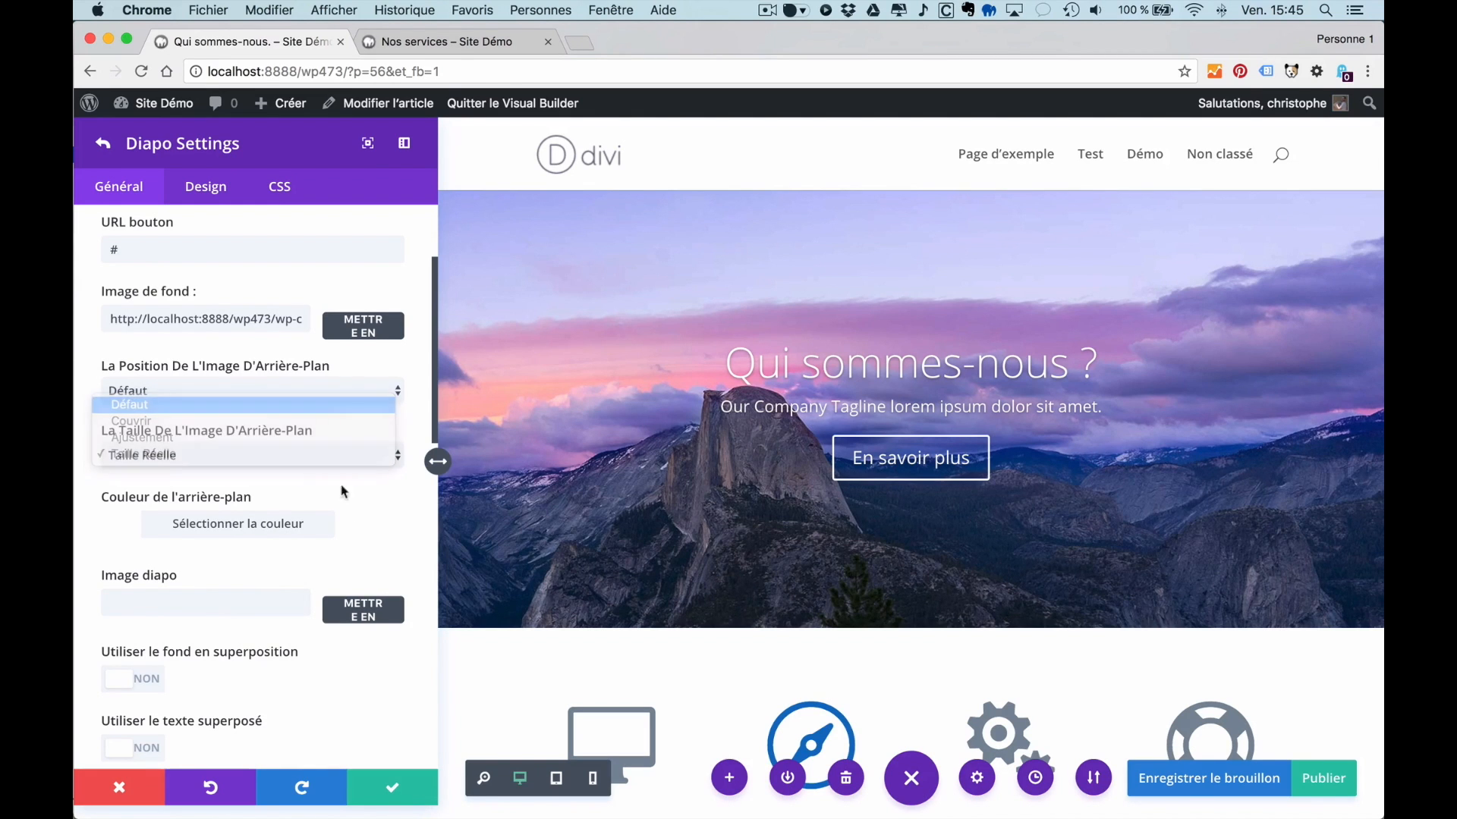
pyautogui.click(255, 454)
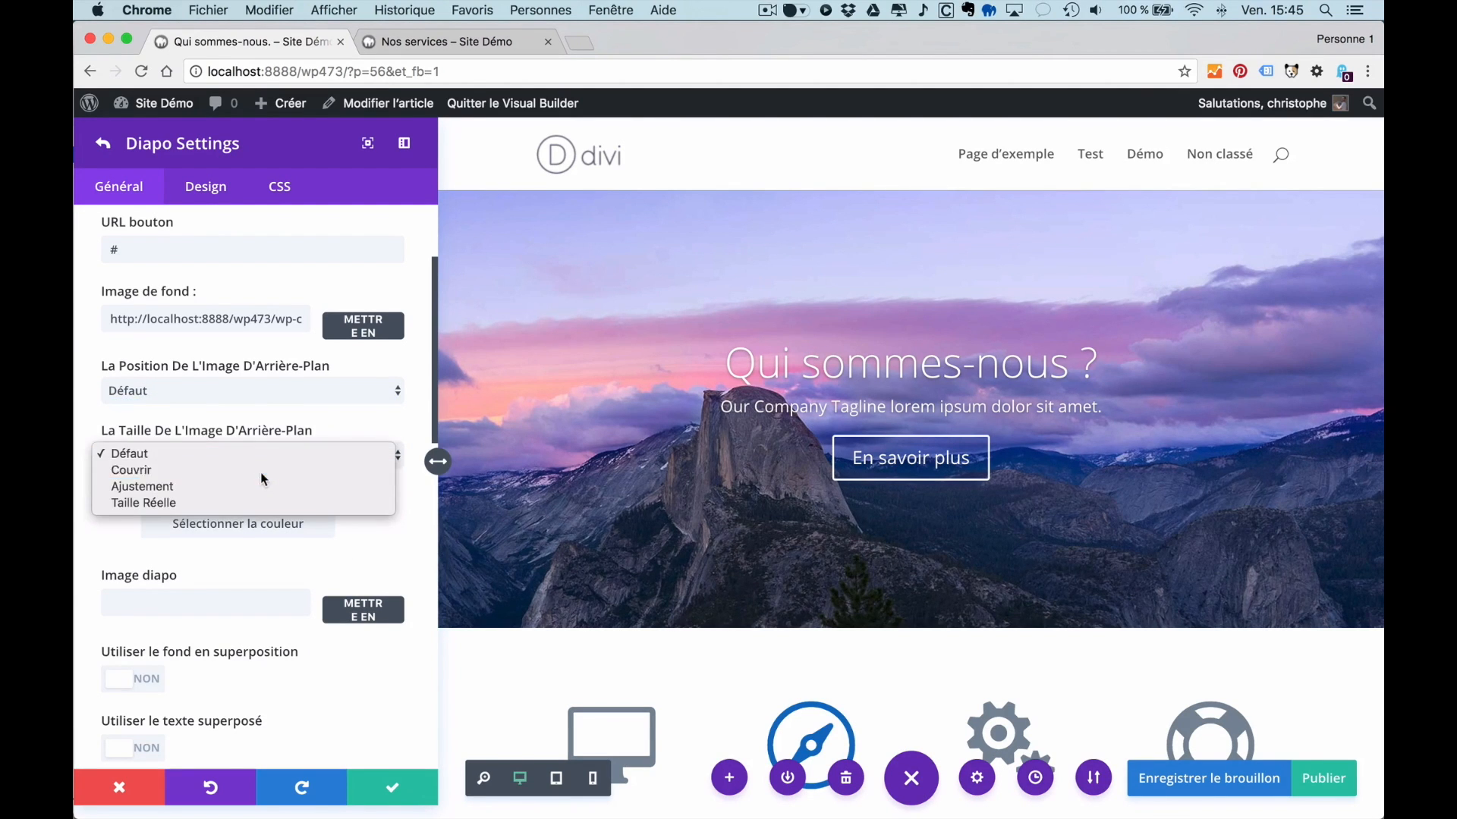
pyautogui.click(261, 472)
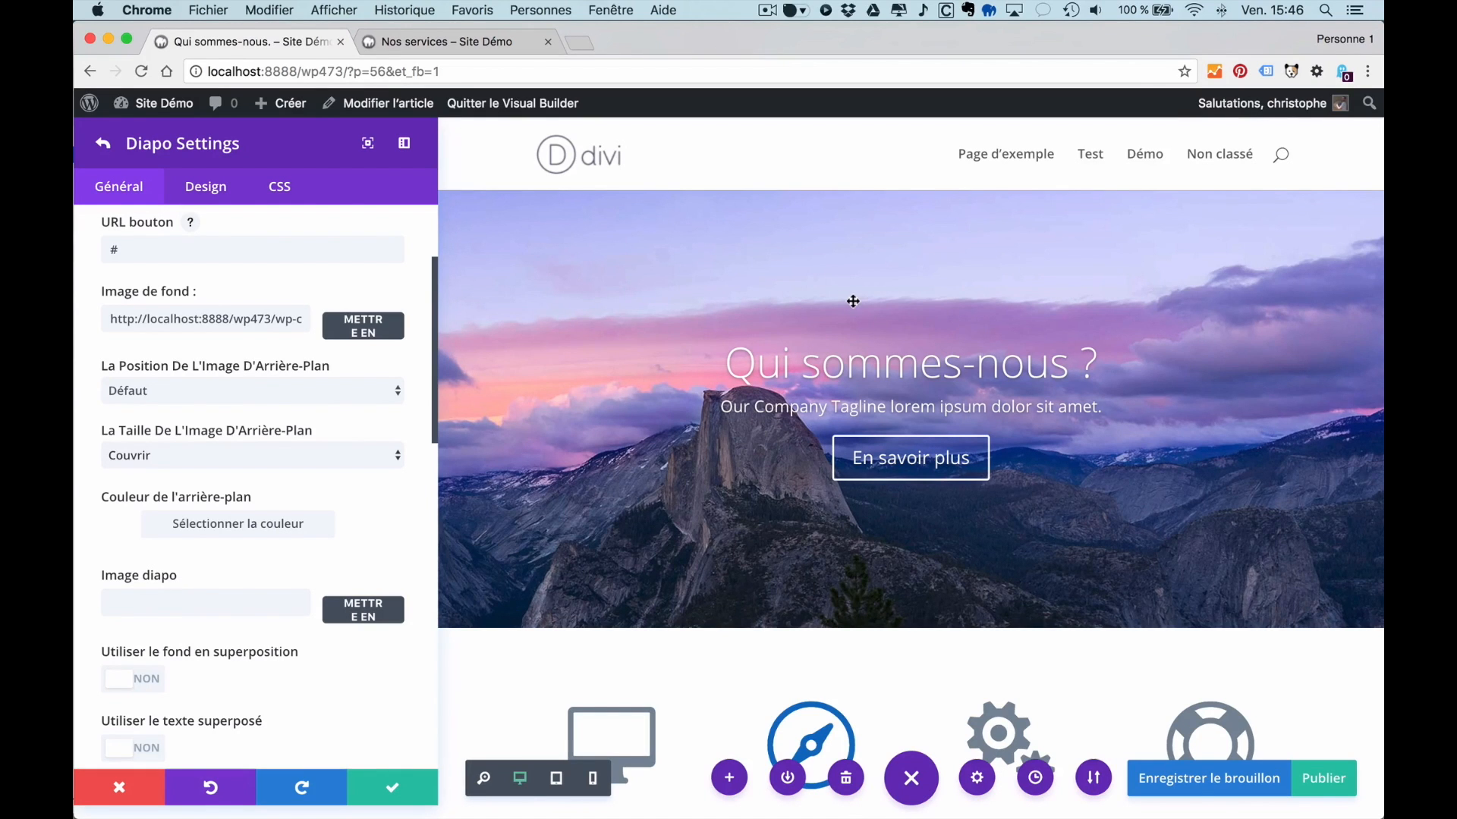
# - Try a background colour for the slide in its colour picker
pyautogui.click(141, 531)
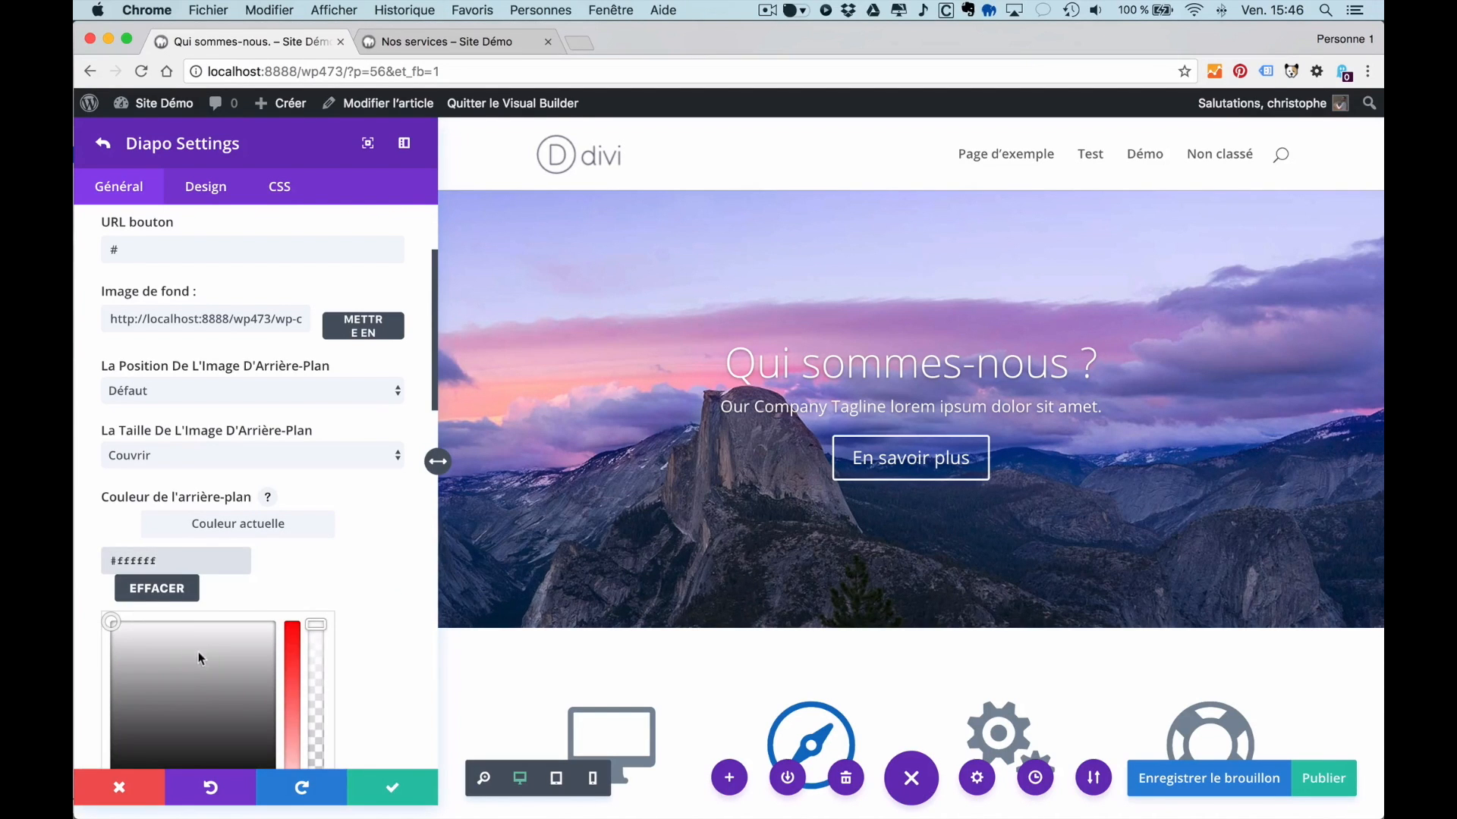
pyautogui.click(187, 693)
pyautogui.scroll(-2, 381, 639)
# - Enable the background overlay on the "Qui sommes-nous ?" slide
pyautogui.scroll(-5, 380, 638)
pyautogui.scroll(-8, 136, 318)
pyautogui.click(133, 271)
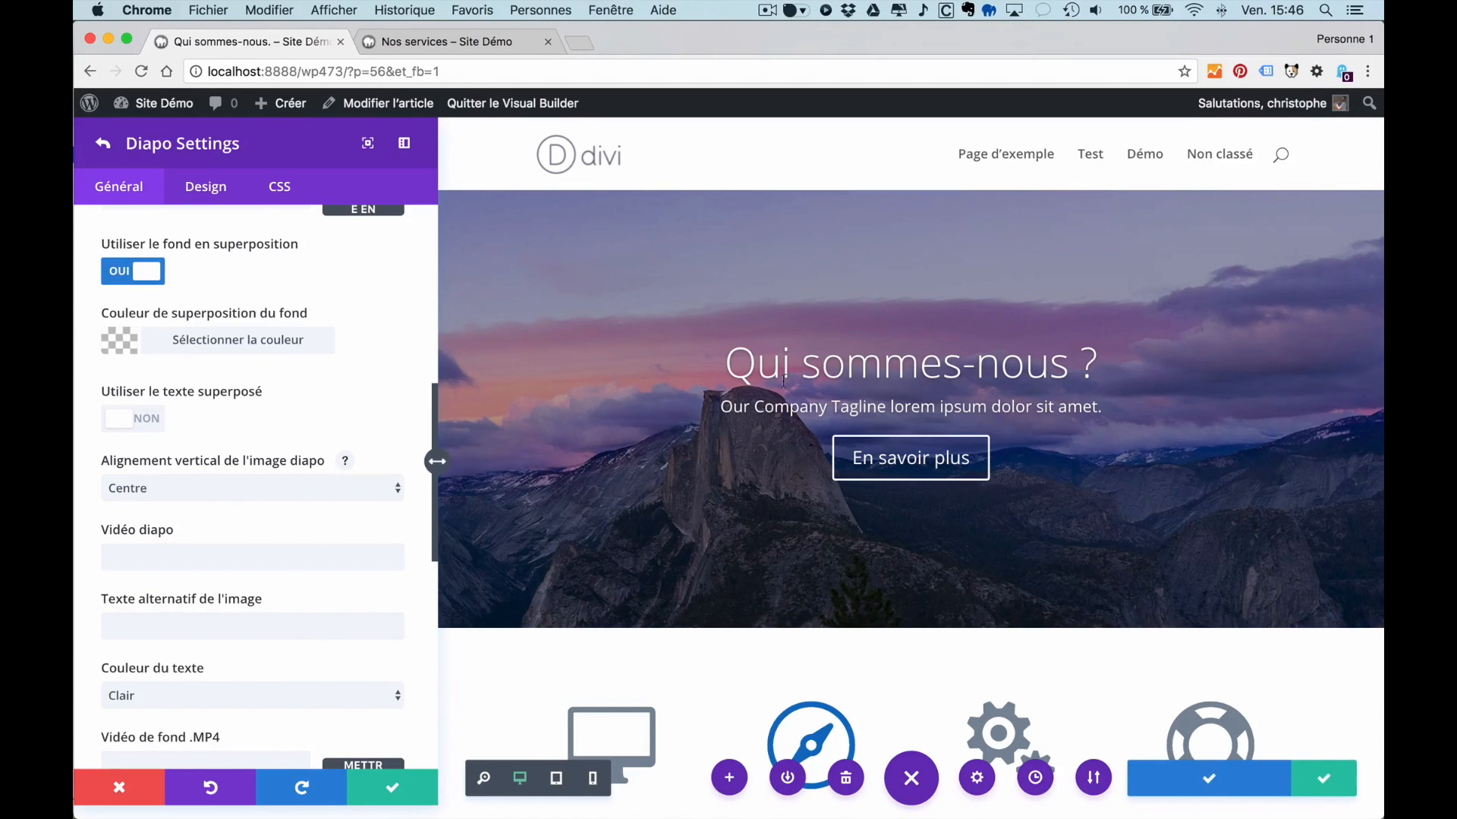
# - Try black background overlay opacities of 0.61, 0.96 and 0.38, and clear the overlay colour
pyautogui.scroll(1, 298, 421)
pyautogui.click(237, 371)
pyautogui.scroll(-1, 326, 543)
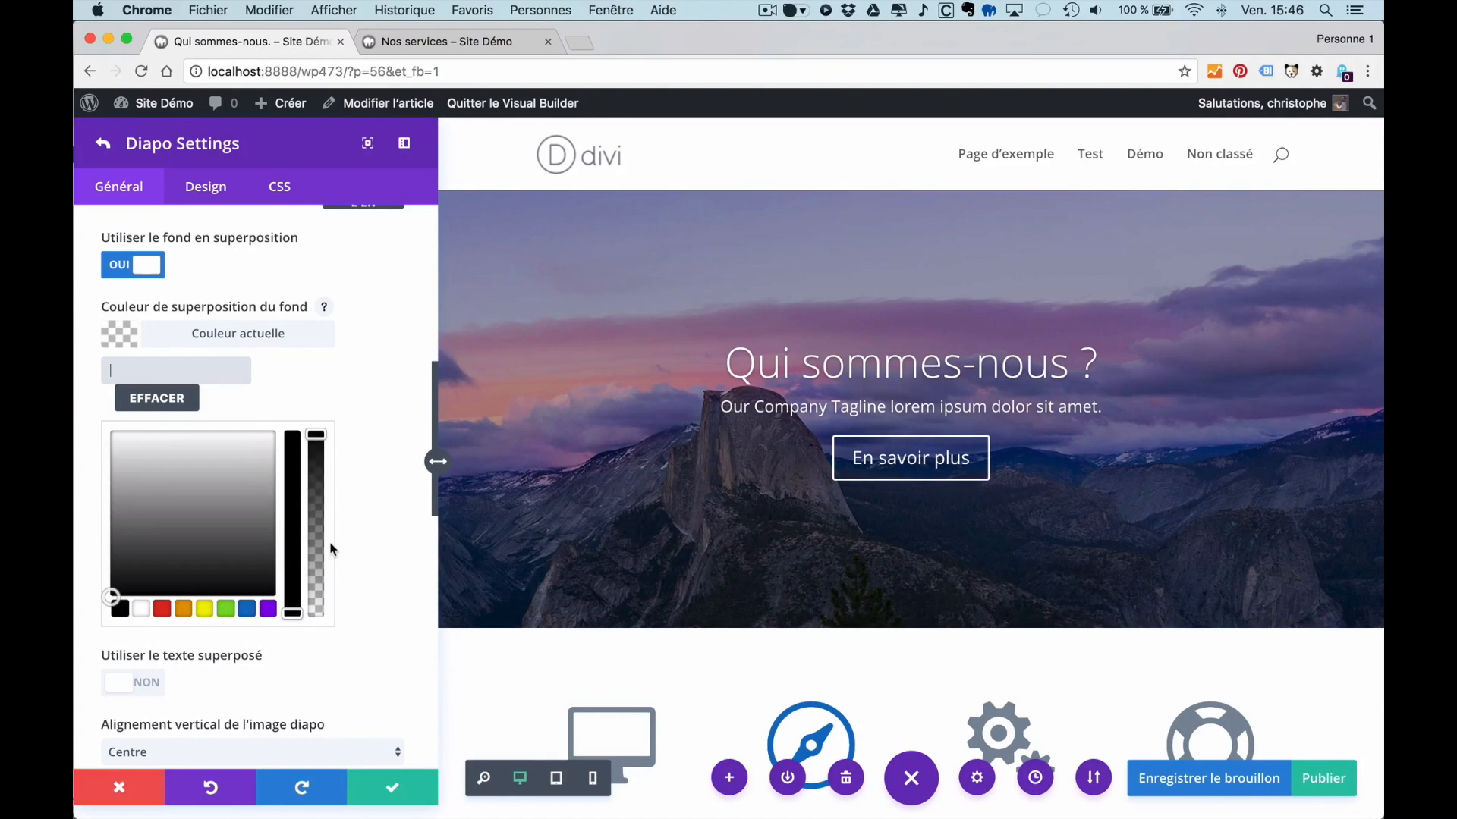
pyautogui.moveTo(314, 483); pyautogui.dragTo(312, 515)
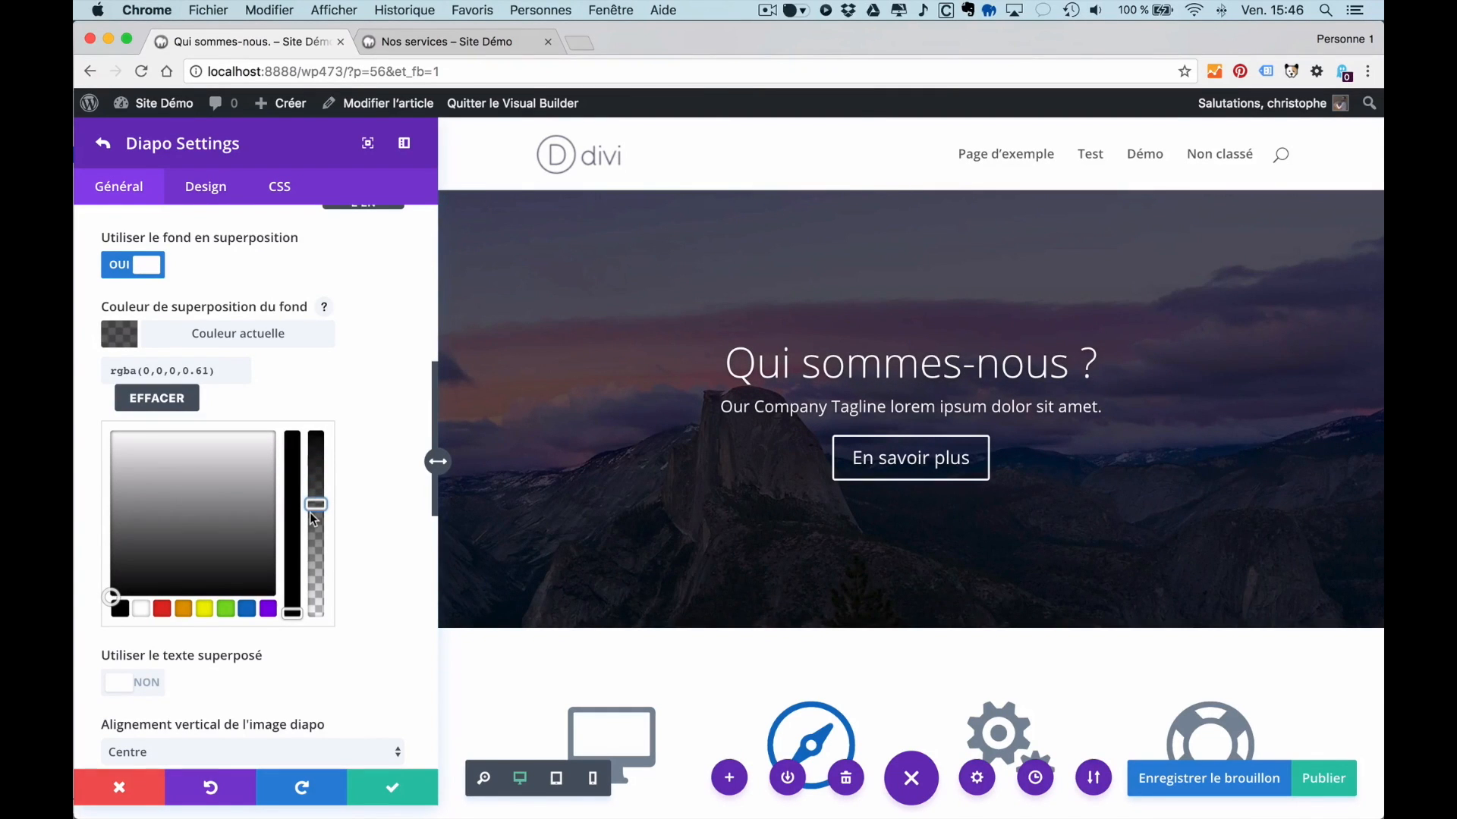
pyautogui.moveTo(311, 513); pyautogui.dragTo(311, 433)
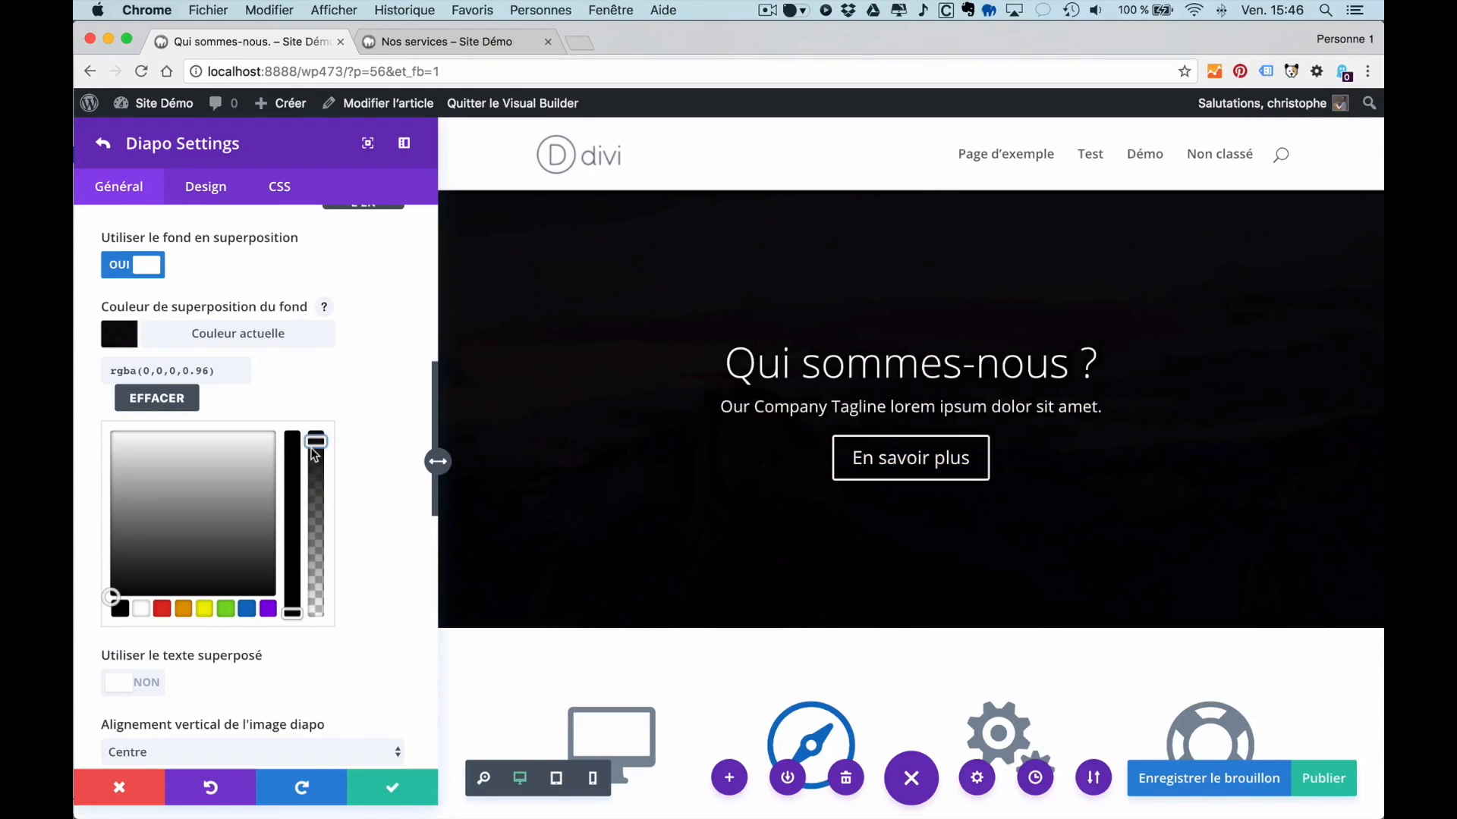
pyautogui.moveTo(313, 454); pyautogui.dragTo(316, 545)
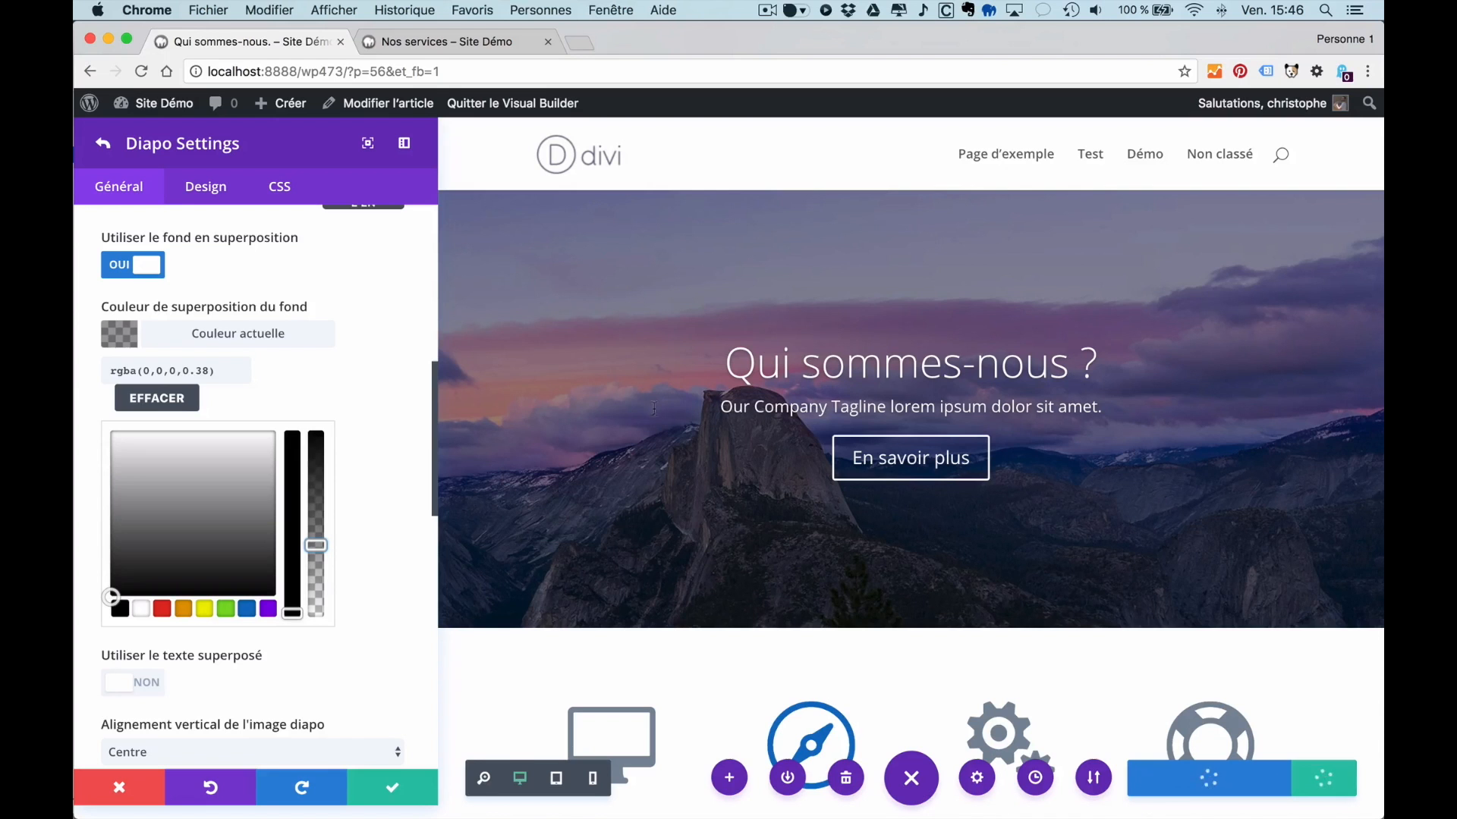
pyautogui.click(157, 400)
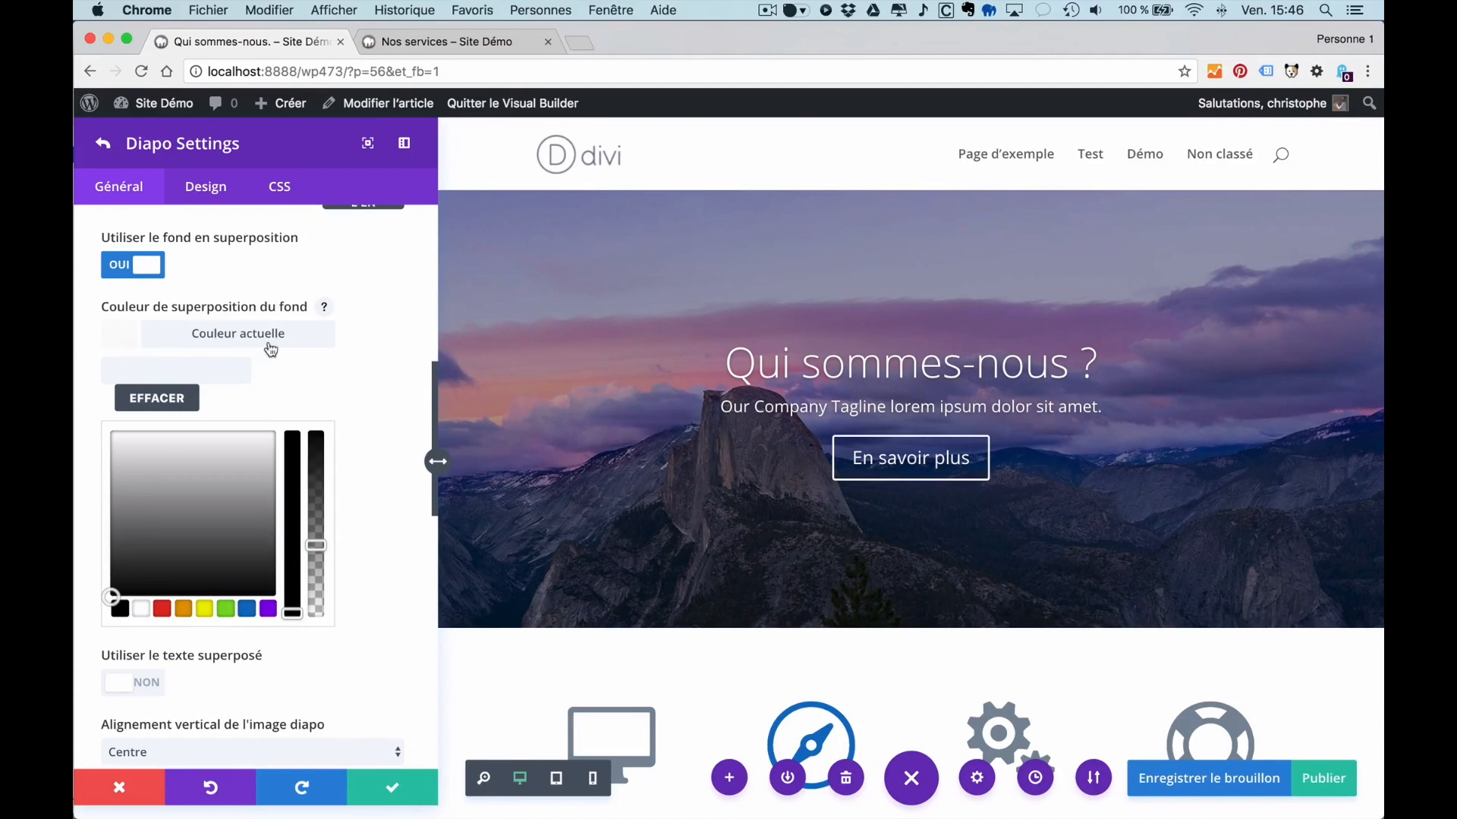
pyautogui.scroll(2, 228, 342)
pyautogui.click(116, 332)
pyautogui.click(116, 333)
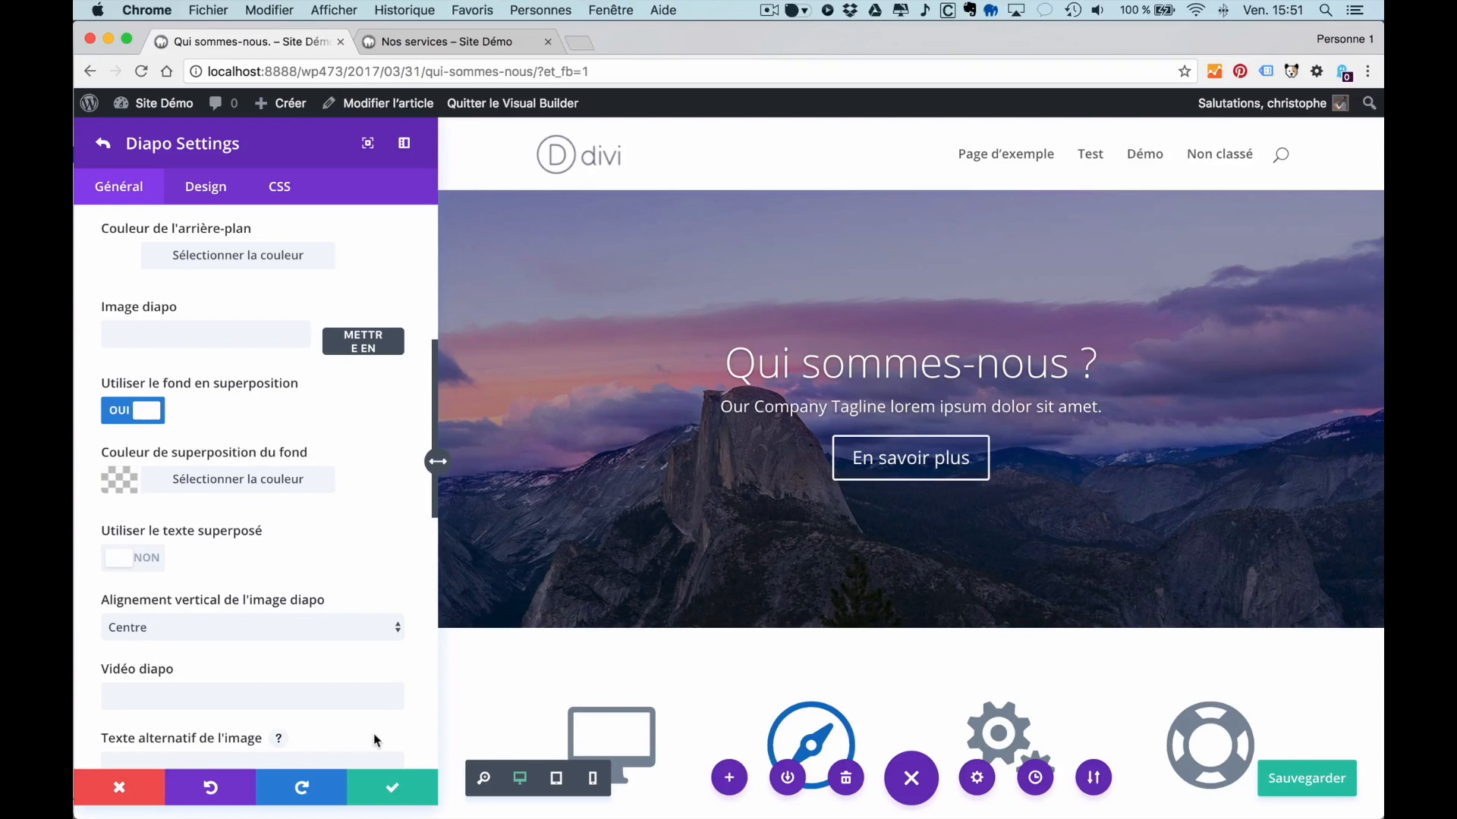
# - Add a new slide to the full-width slider and set its heading to "Encore plus de contenus !"
pyautogui.click(105, 148)
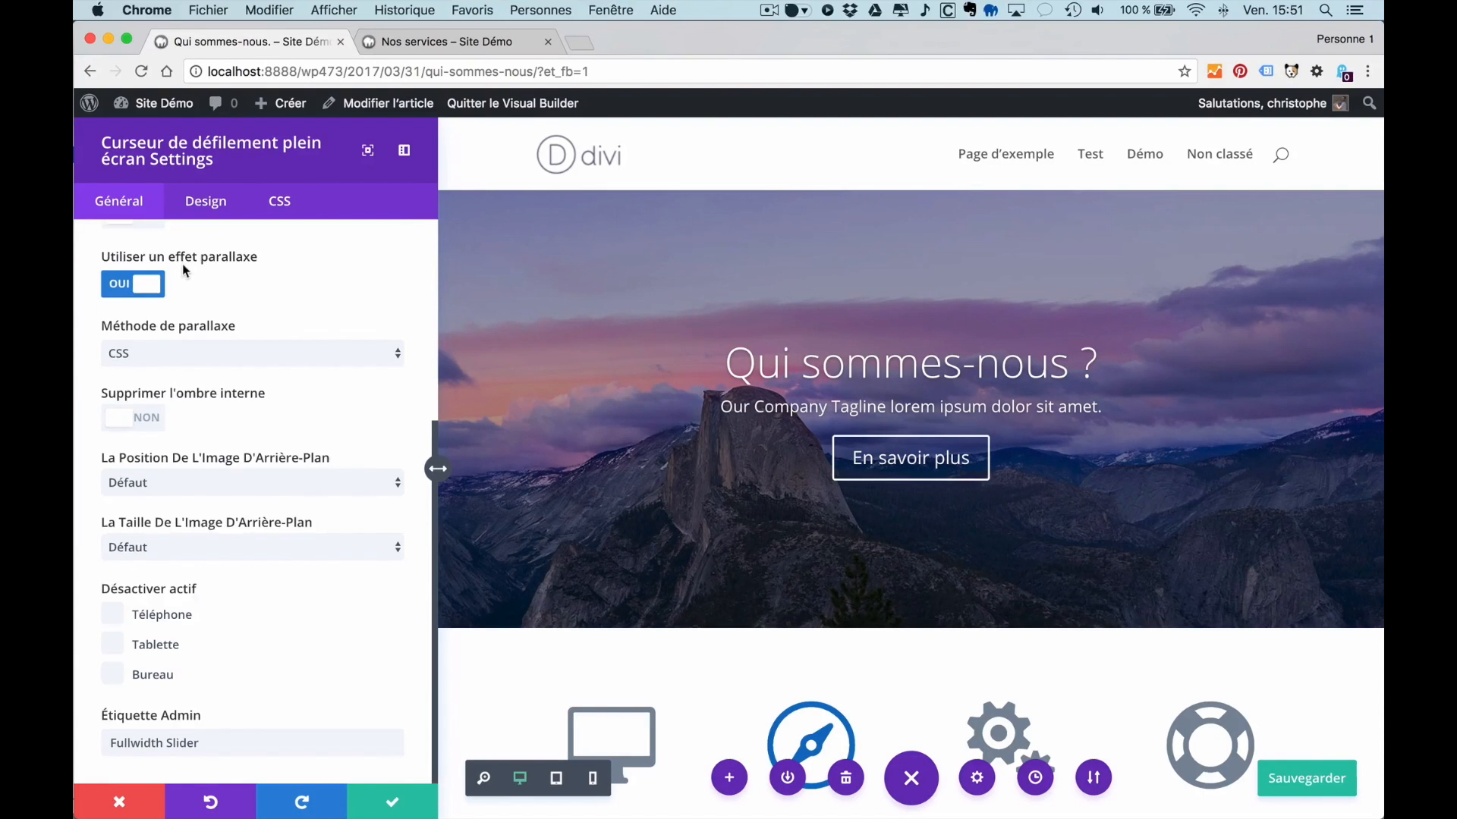
pyautogui.scroll(5, 186, 272)
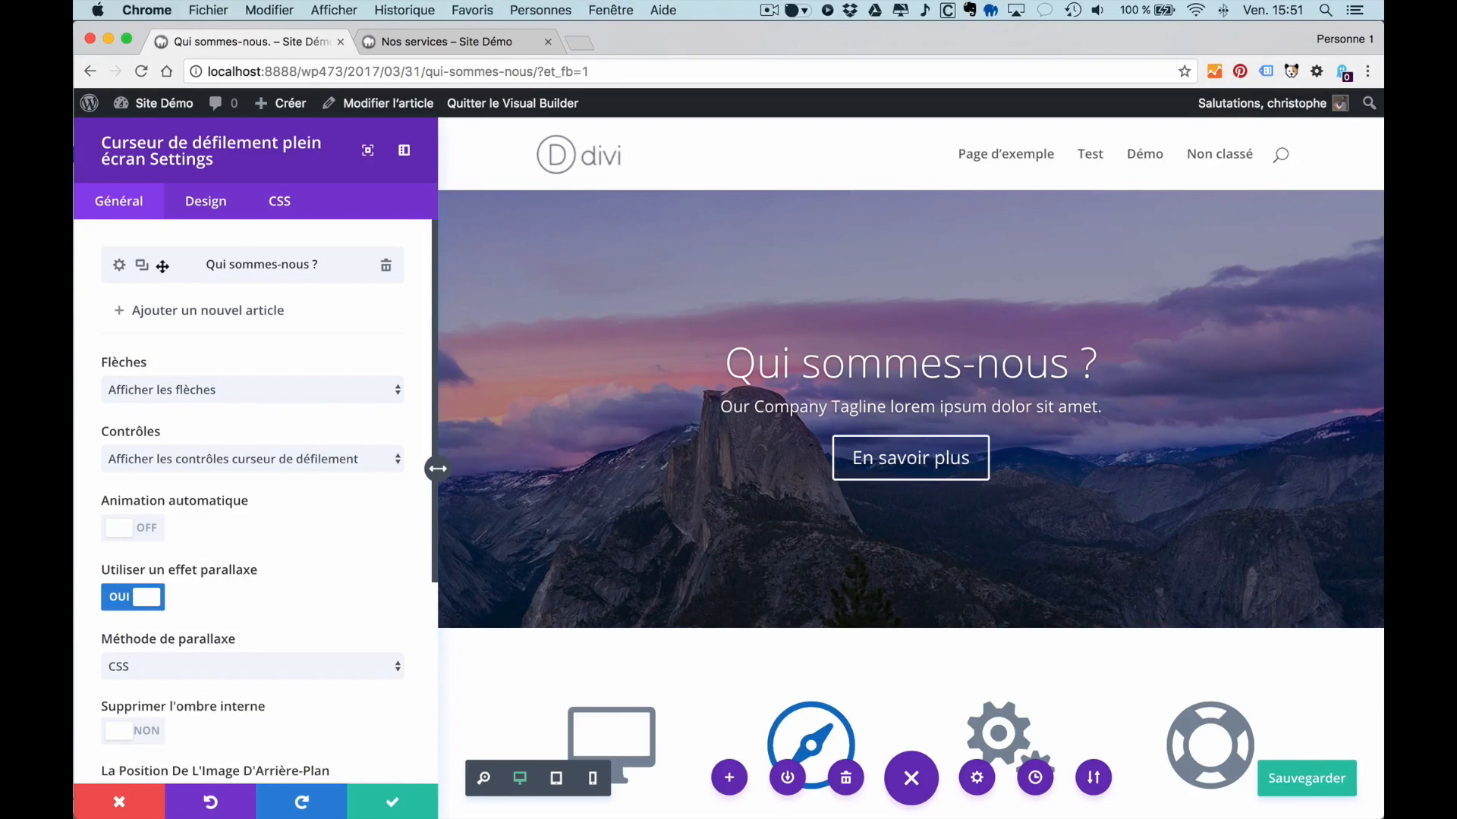
pyautogui.click(191, 311)
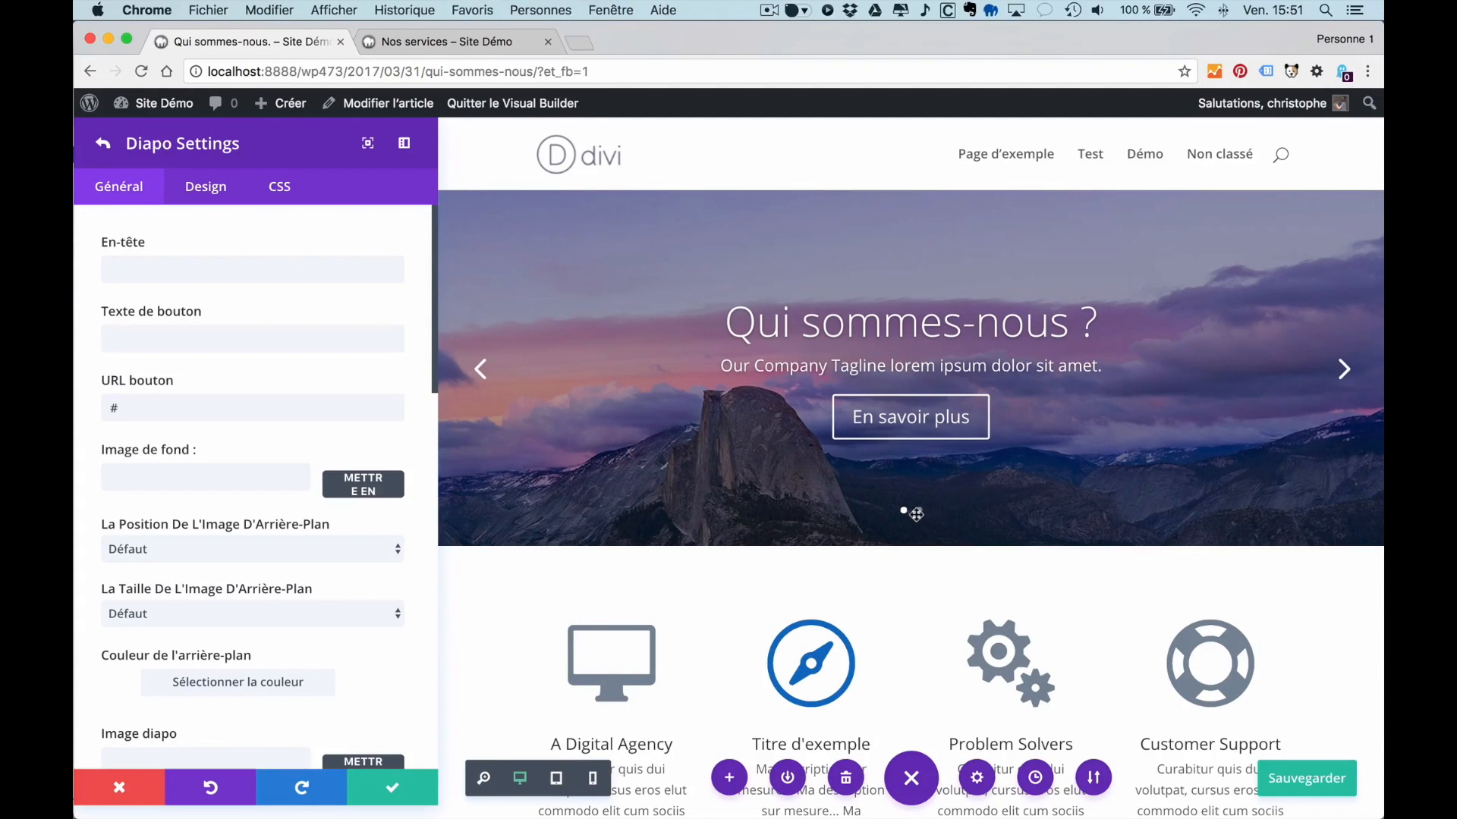
pyautogui.click(173, 269)
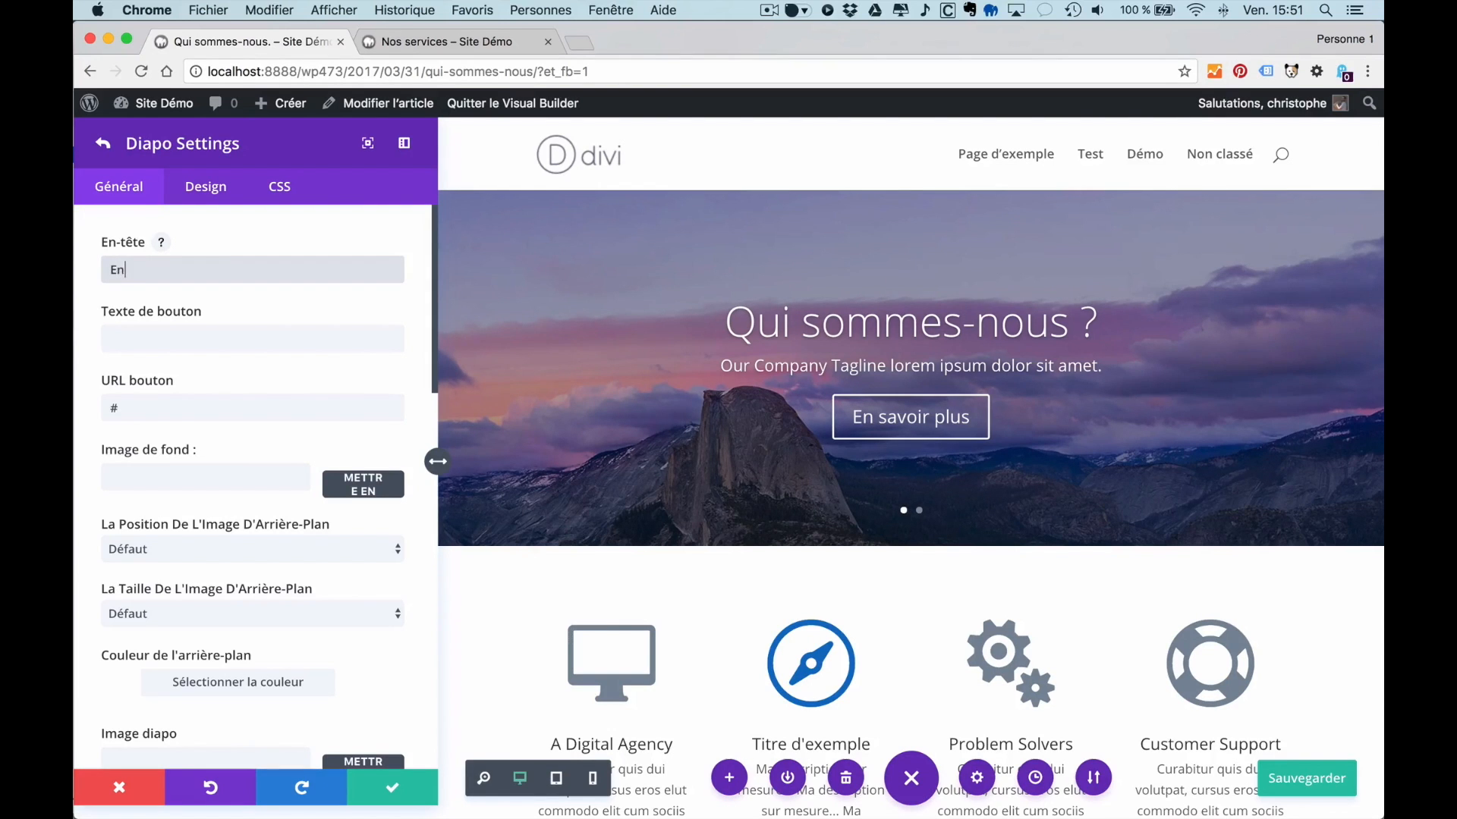
pyautogui.write('contenus !')
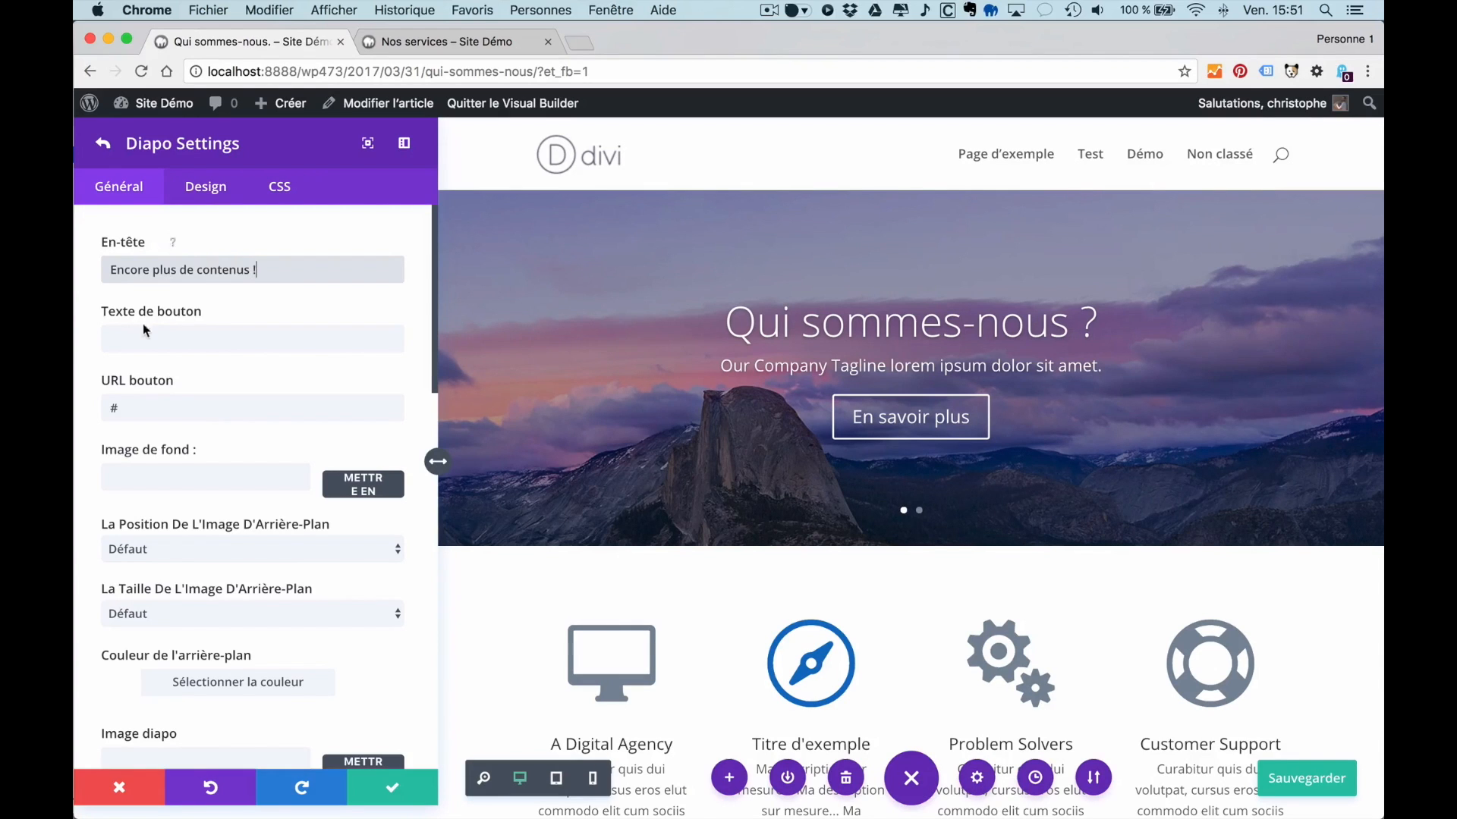
# - Set the new slide's button text to "Plus d'info" and save both the slide and the slider module
pyautogui.click(166, 339)
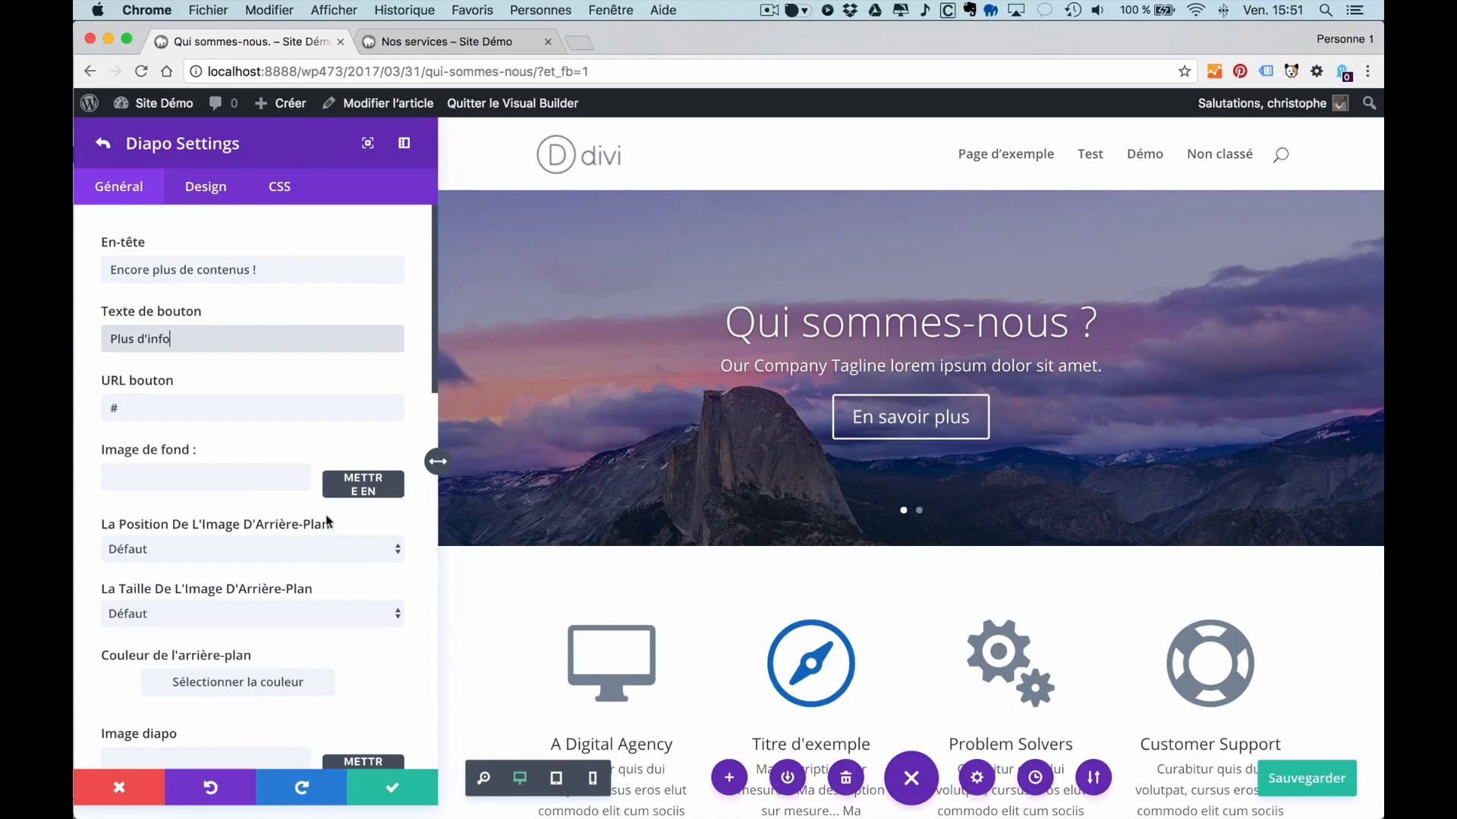
pyautogui.click(389, 787)
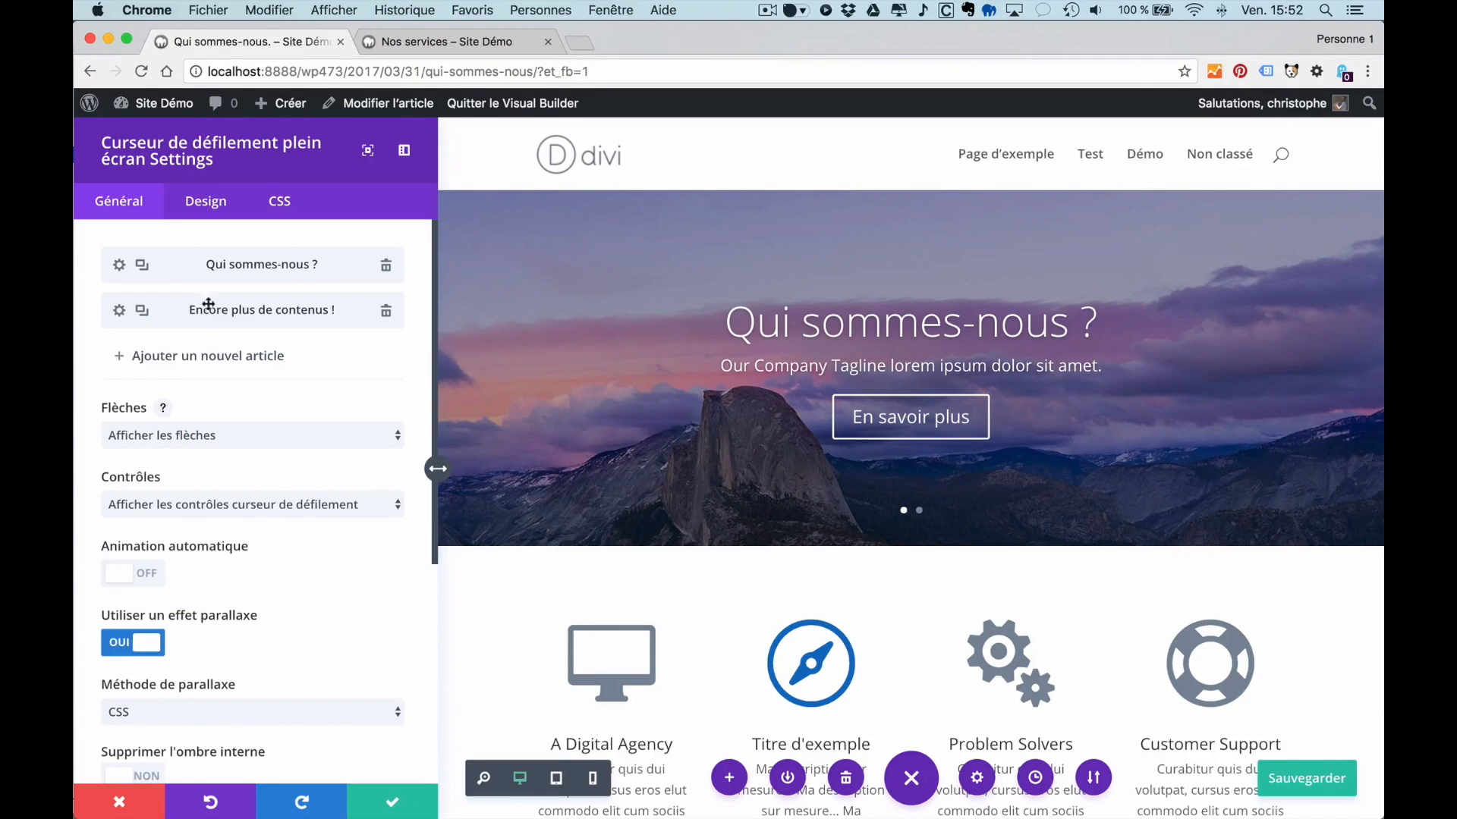
pyautogui.click(390, 803)
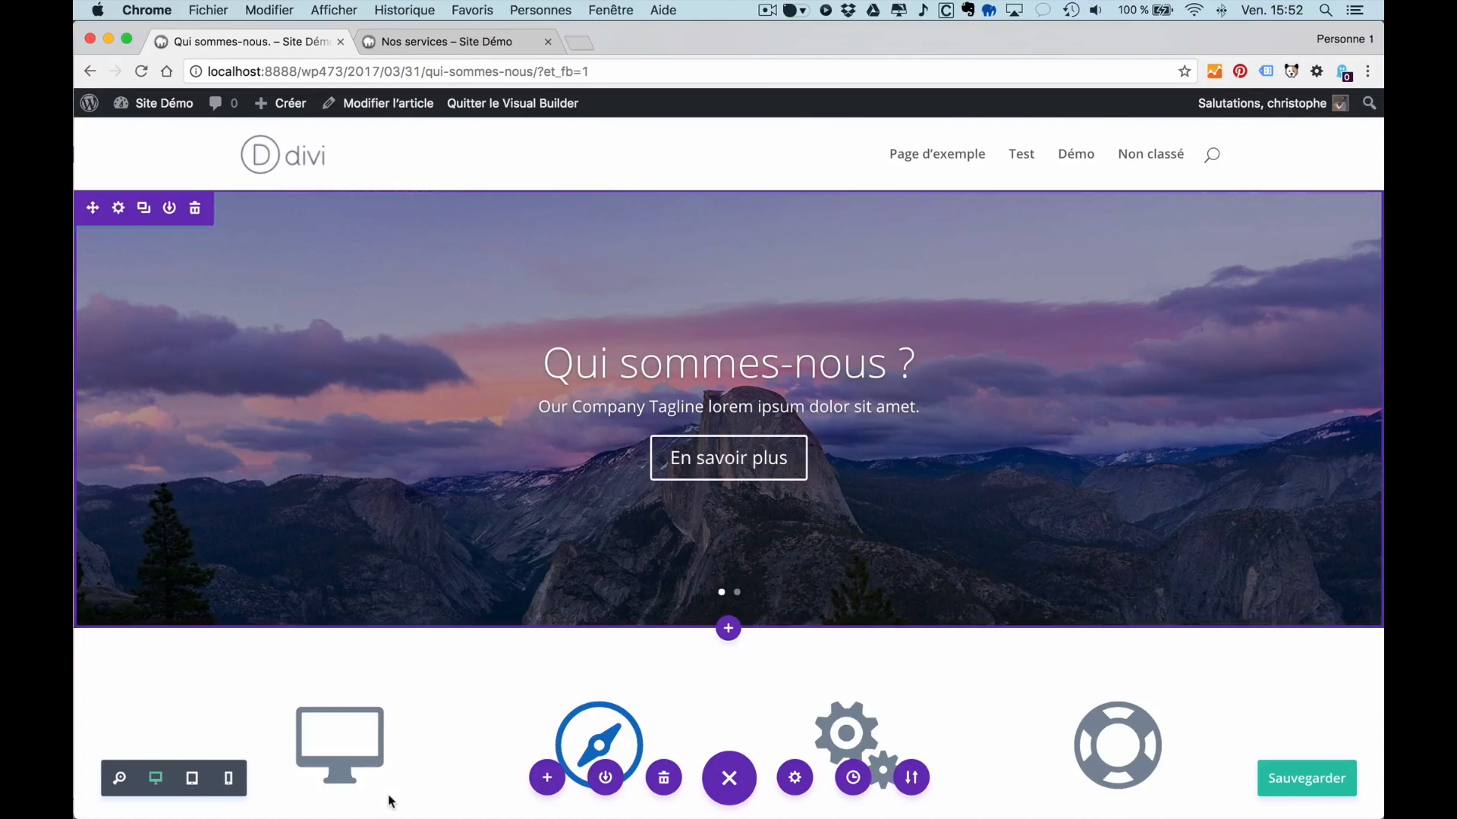
# - Set the lagune-couv-fb.jpg image from the media library as the background of the "Encore plus de contenus !" slide
pyautogui.click(736, 594)
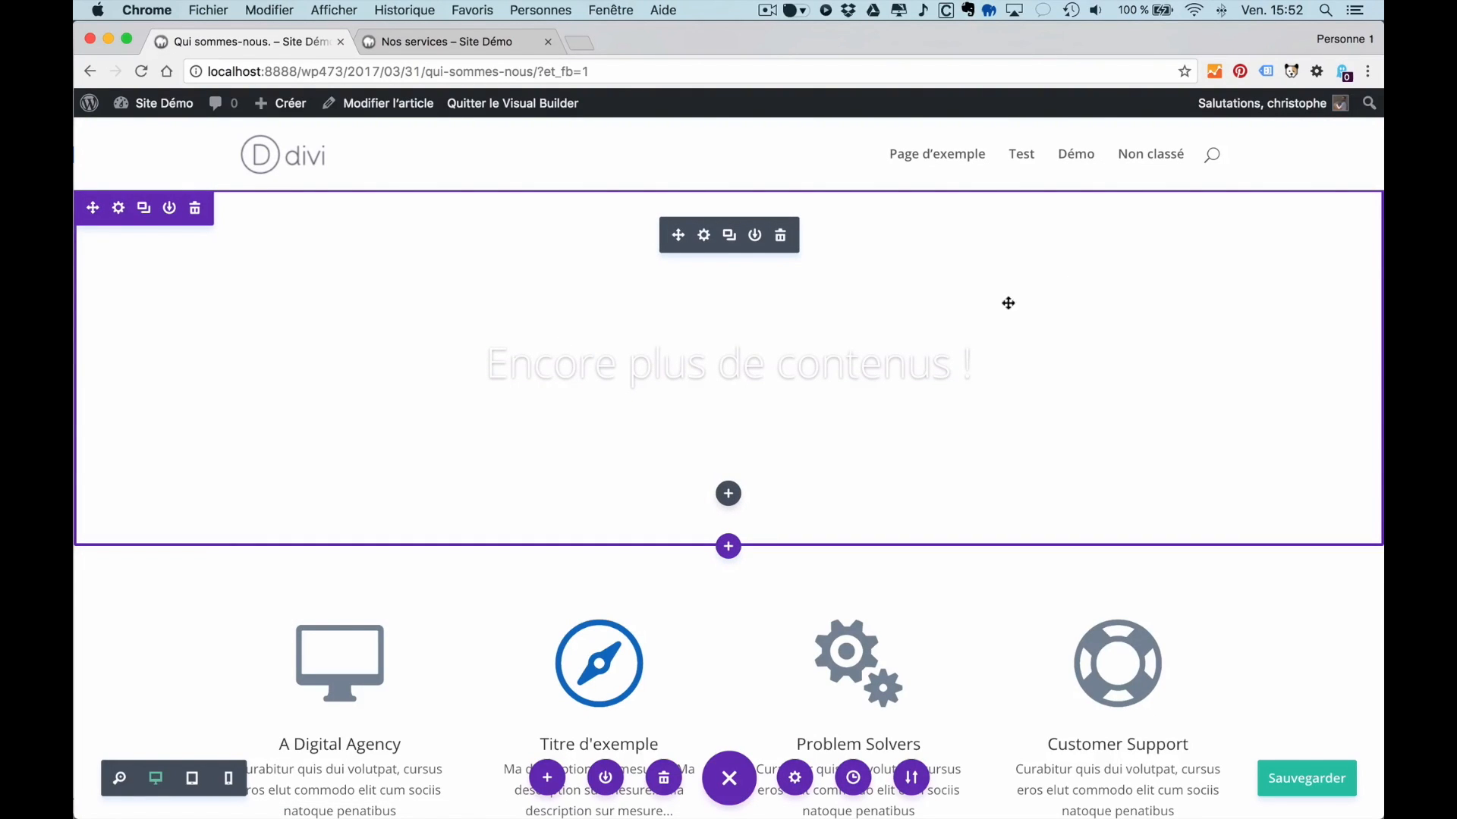
pyautogui.click(704, 237)
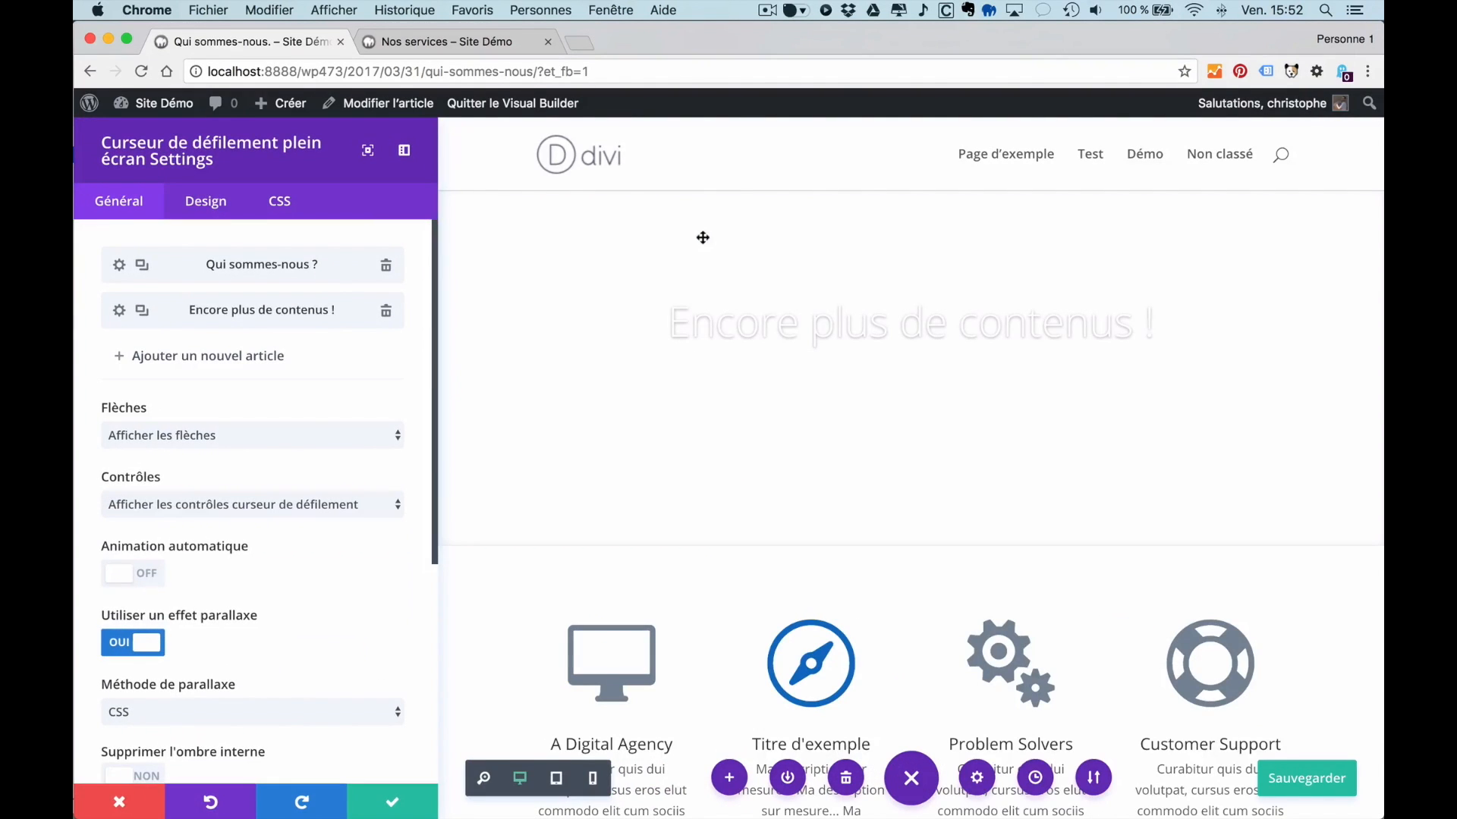
pyautogui.click(119, 311)
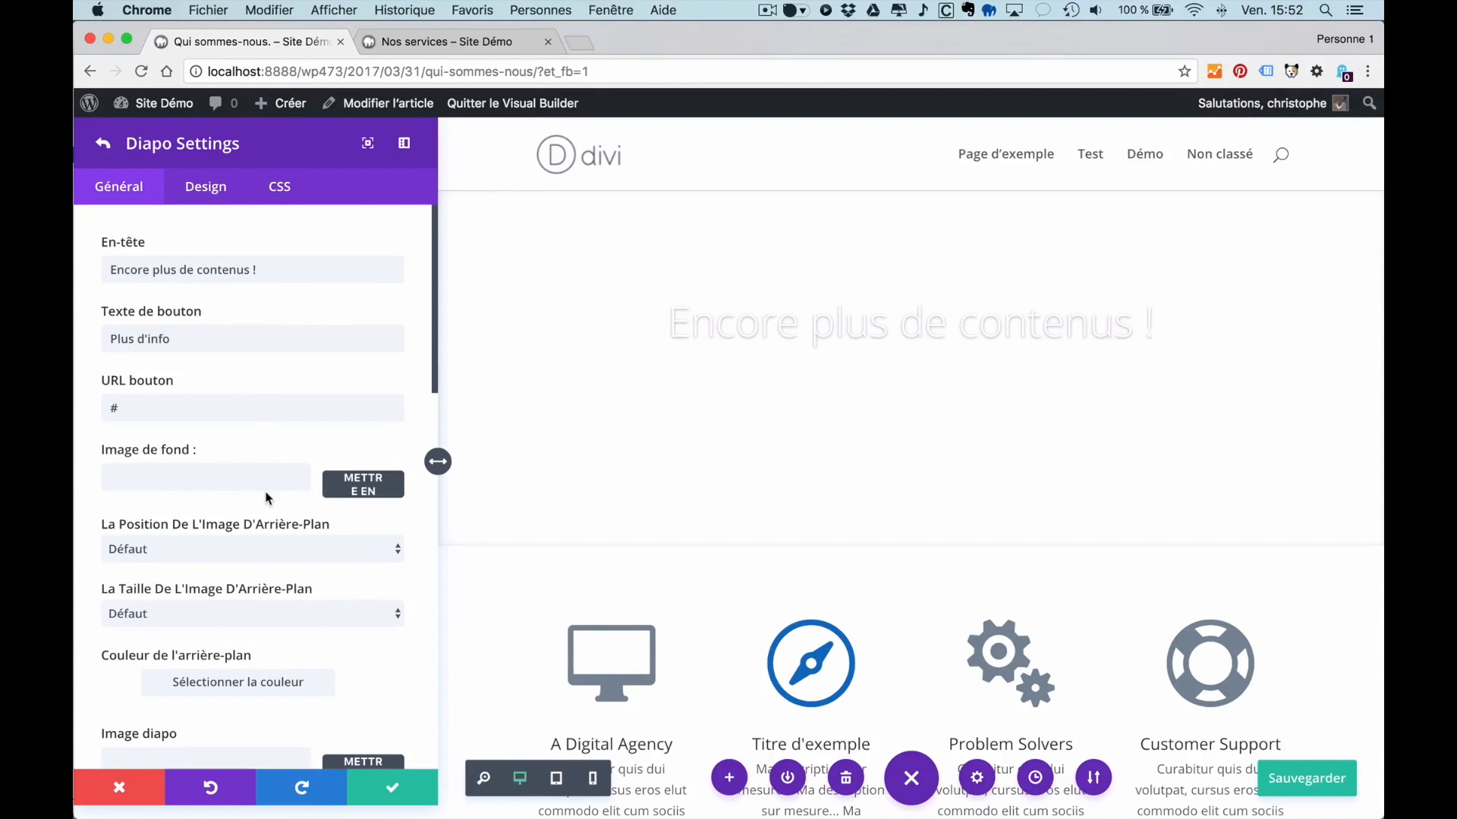
pyautogui.click(379, 486)
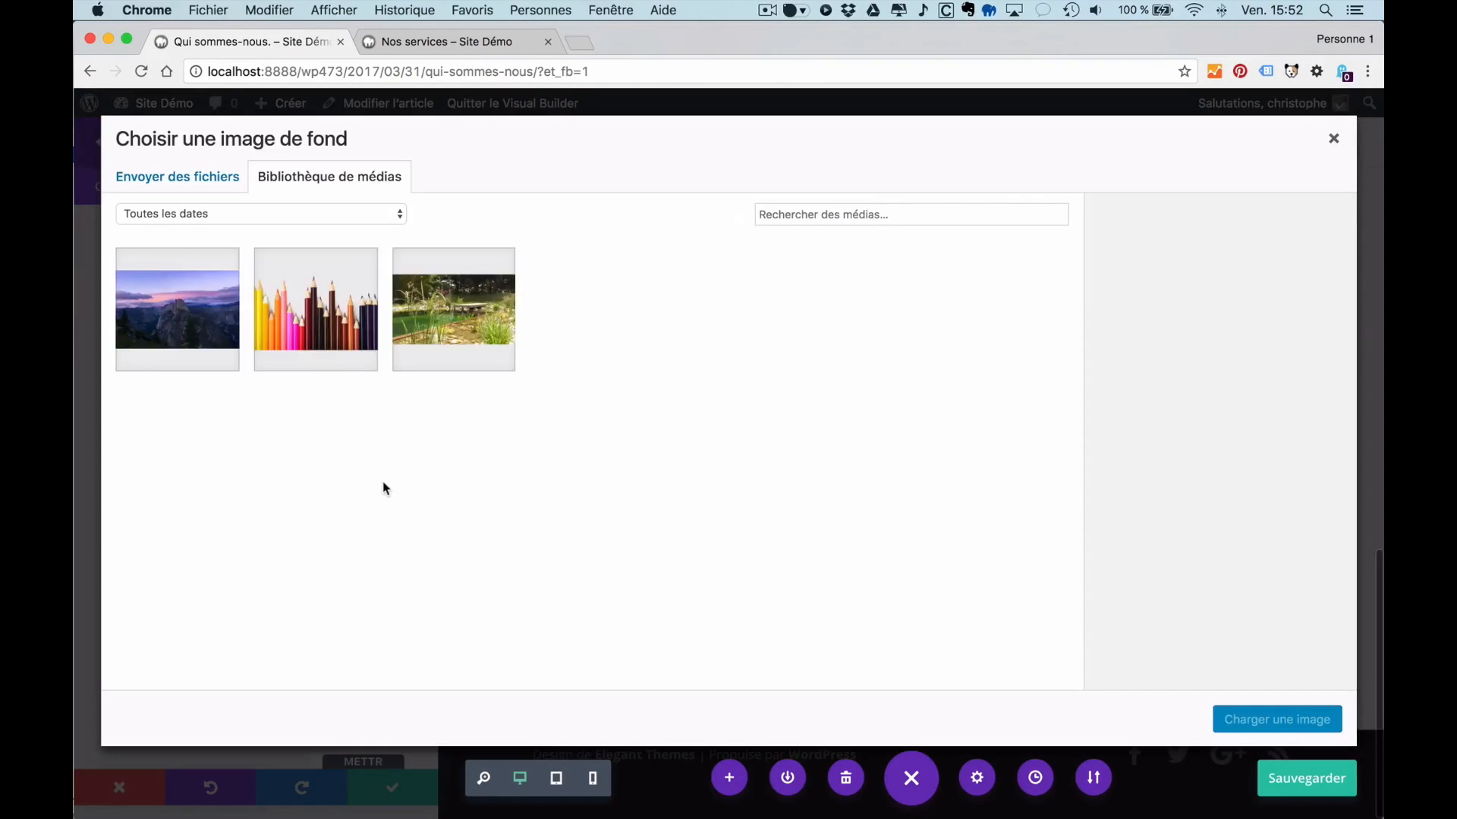
pyautogui.click(450, 314)
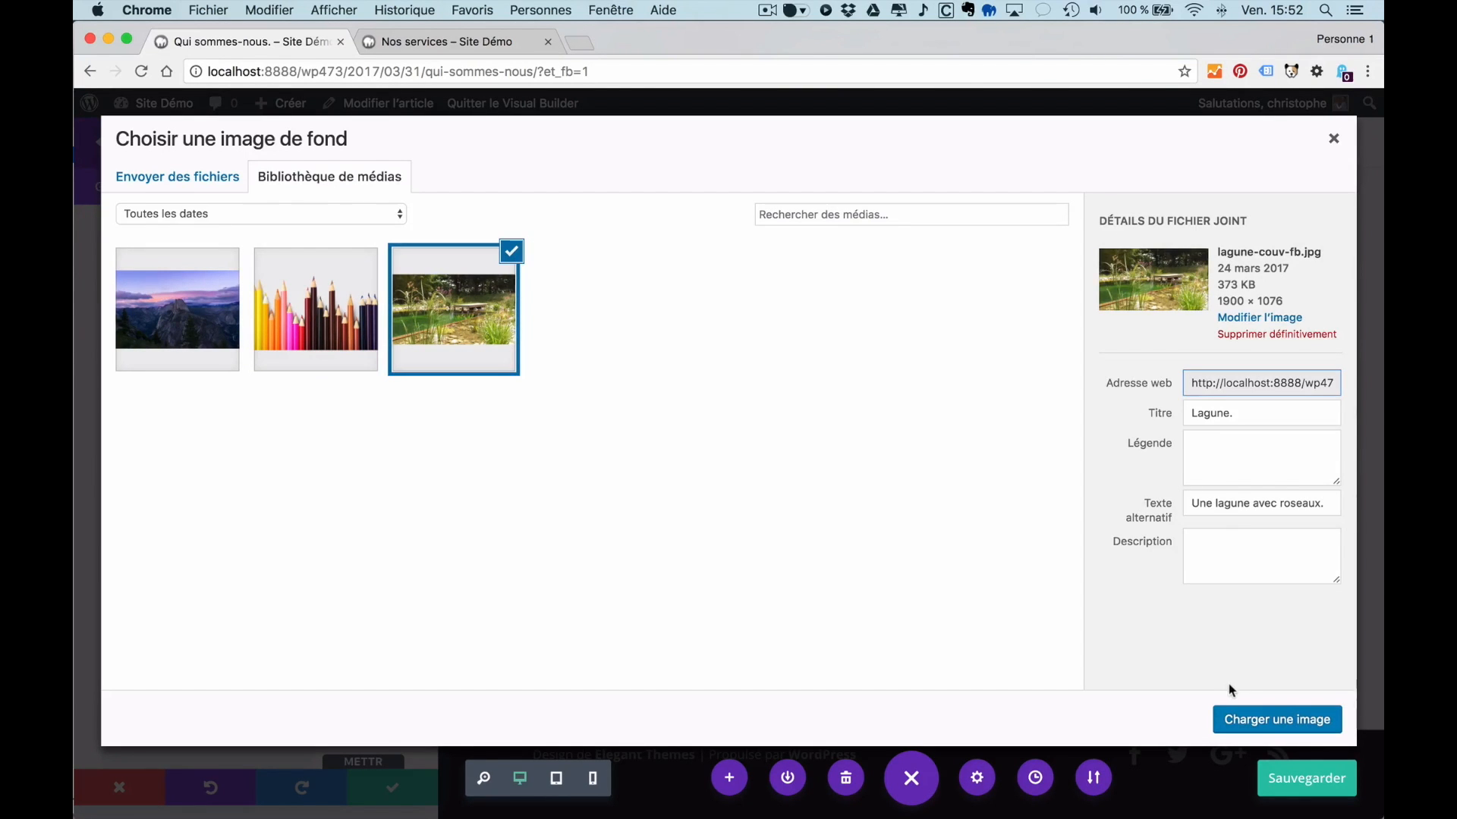
pyautogui.click(1280, 721)
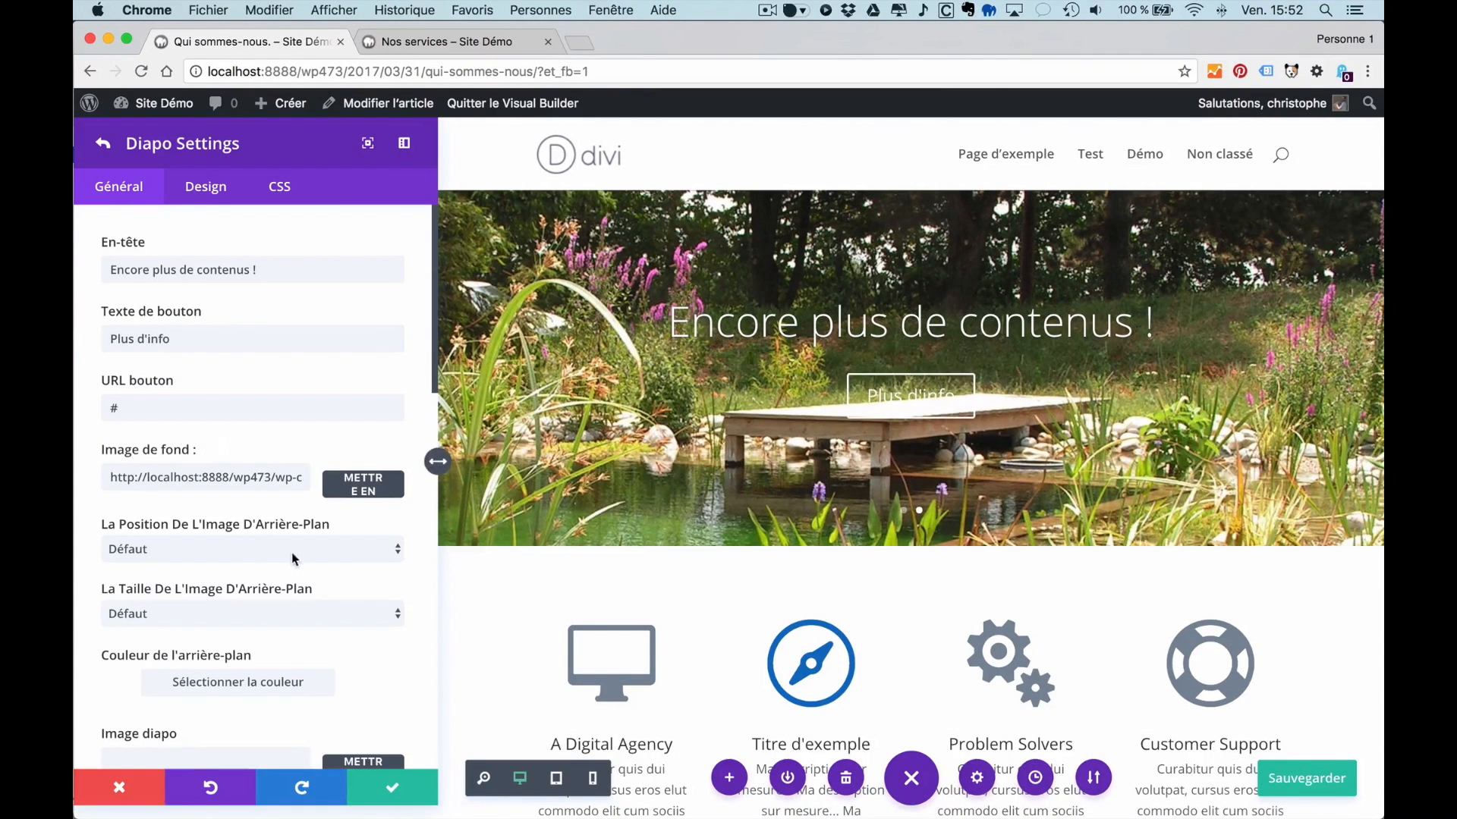
# - Enable the background overlay on the "Encore plus de contenus !" slide and save the slide and slider module
pyautogui.scroll(-2, 292, 552)
pyautogui.scroll(-5, 291, 558)
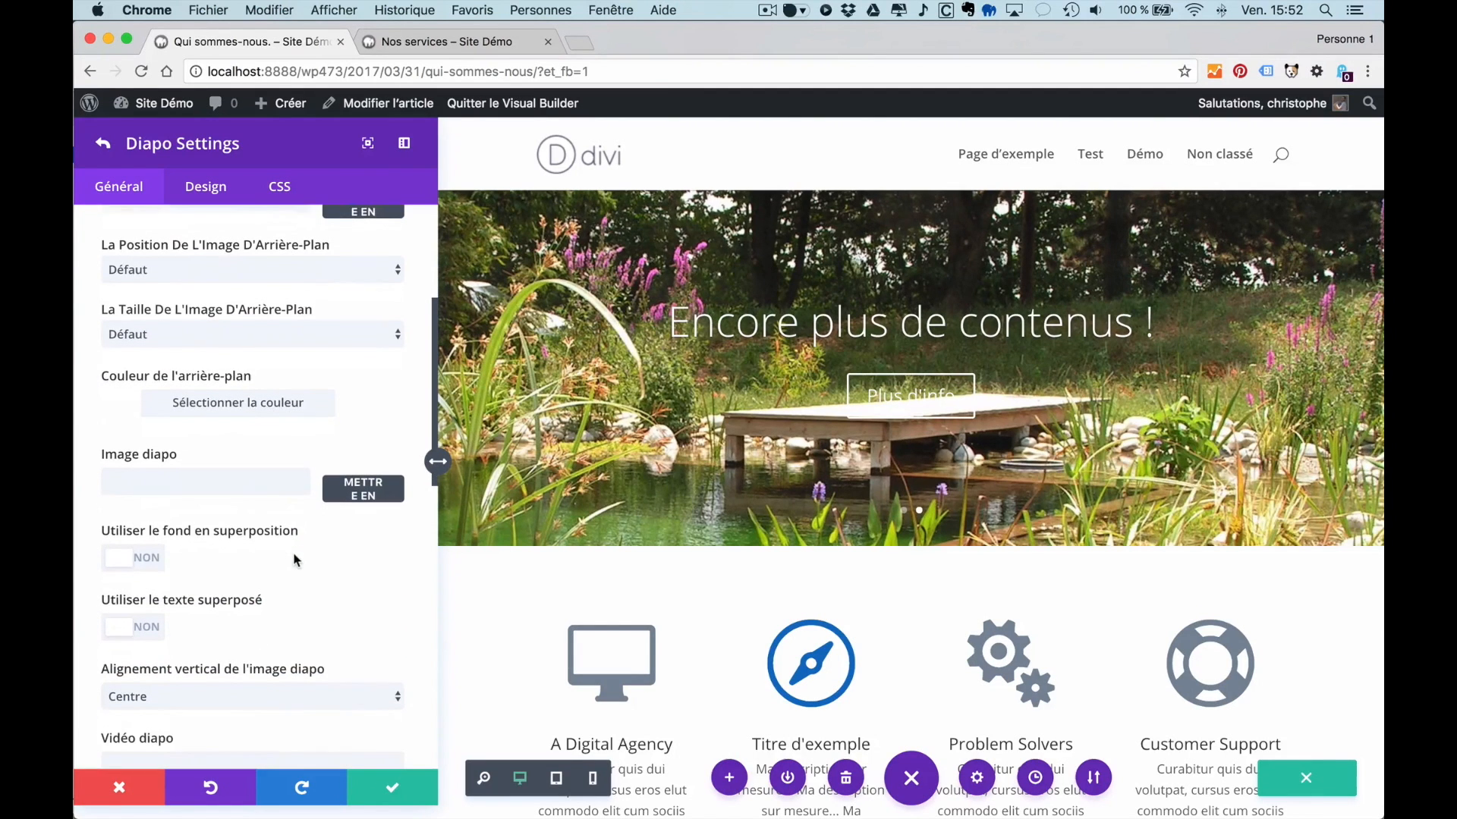
pyautogui.click(153, 558)
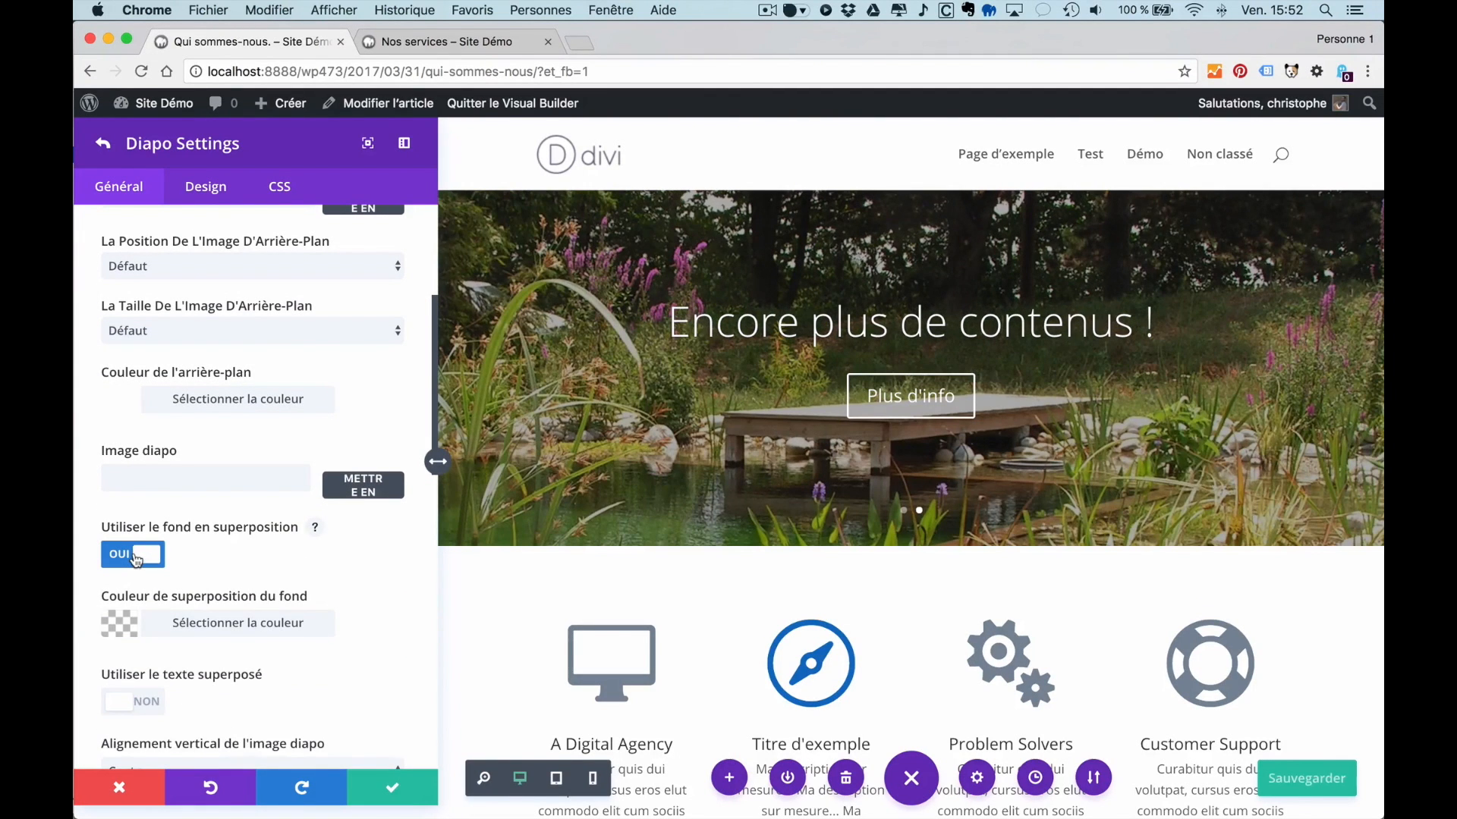
pyautogui.click(394, 790)
pyautogui.press('super+s')
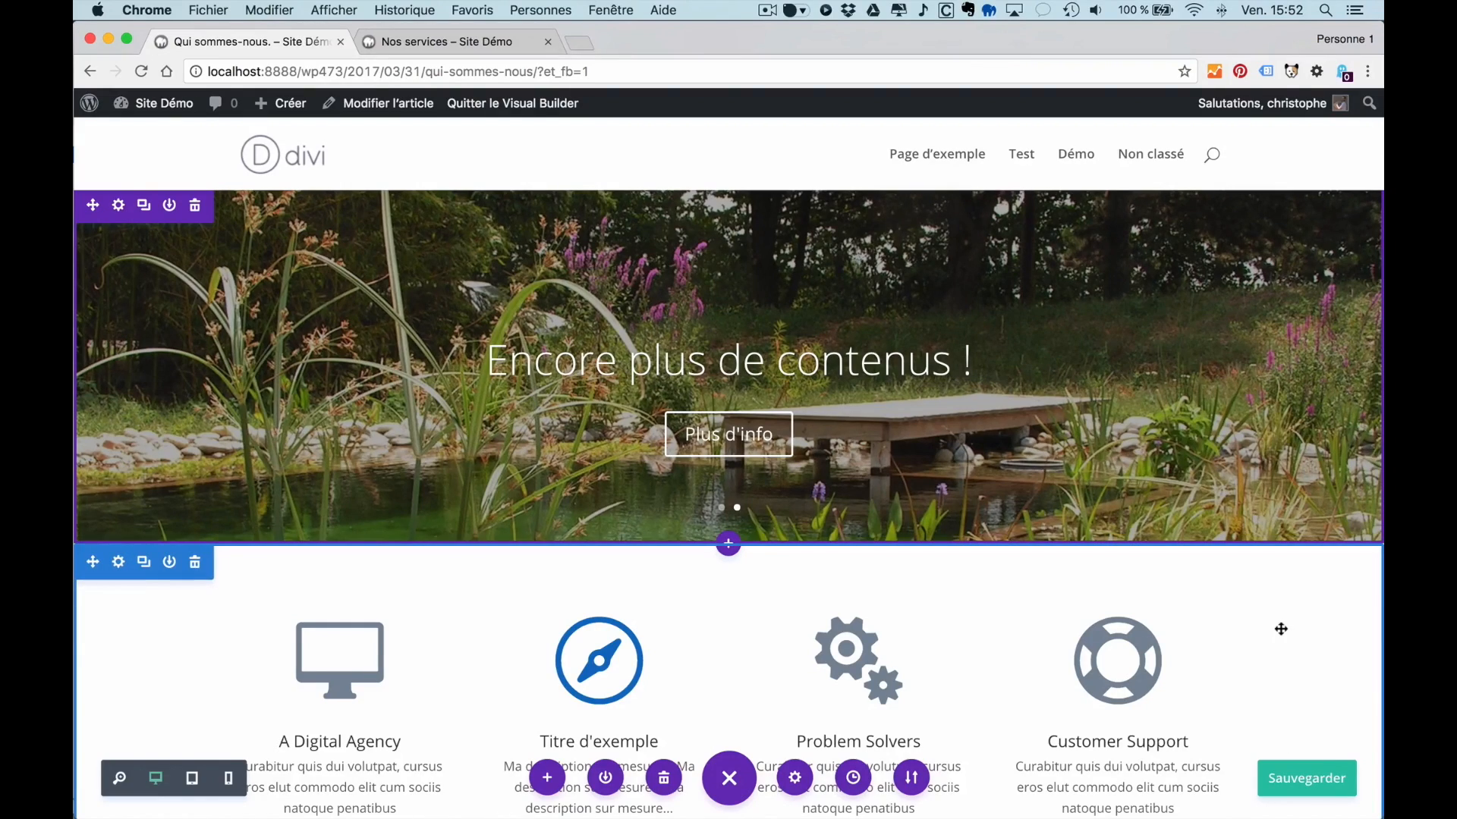
# - Review the page's sections down to the team members and save the page
pyautogui.scroll(-5, 660, 503)
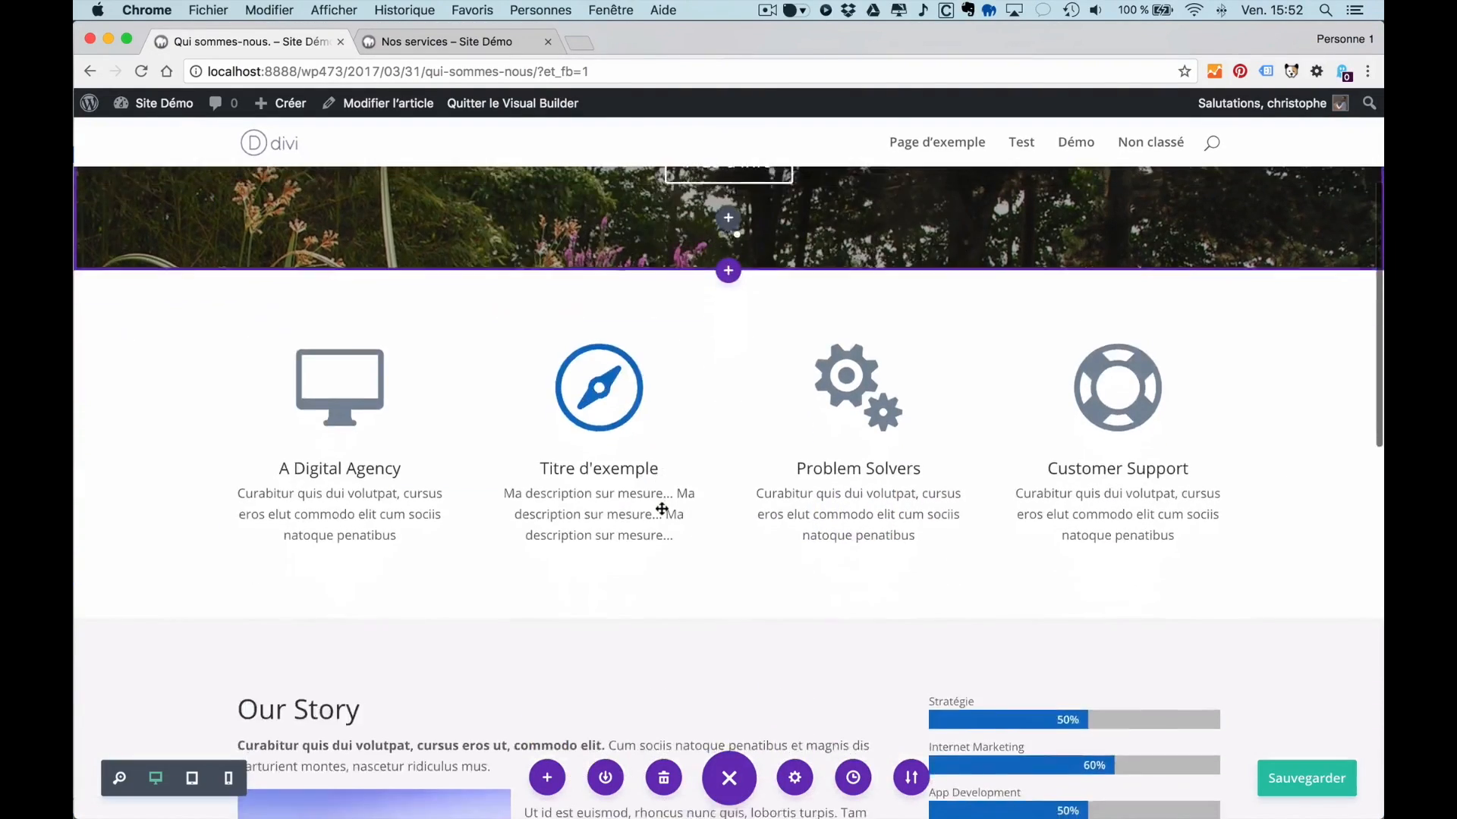
pyautogui.scroll(5, 660, 504)
pyautogui.scroll(-5, 662, 507)
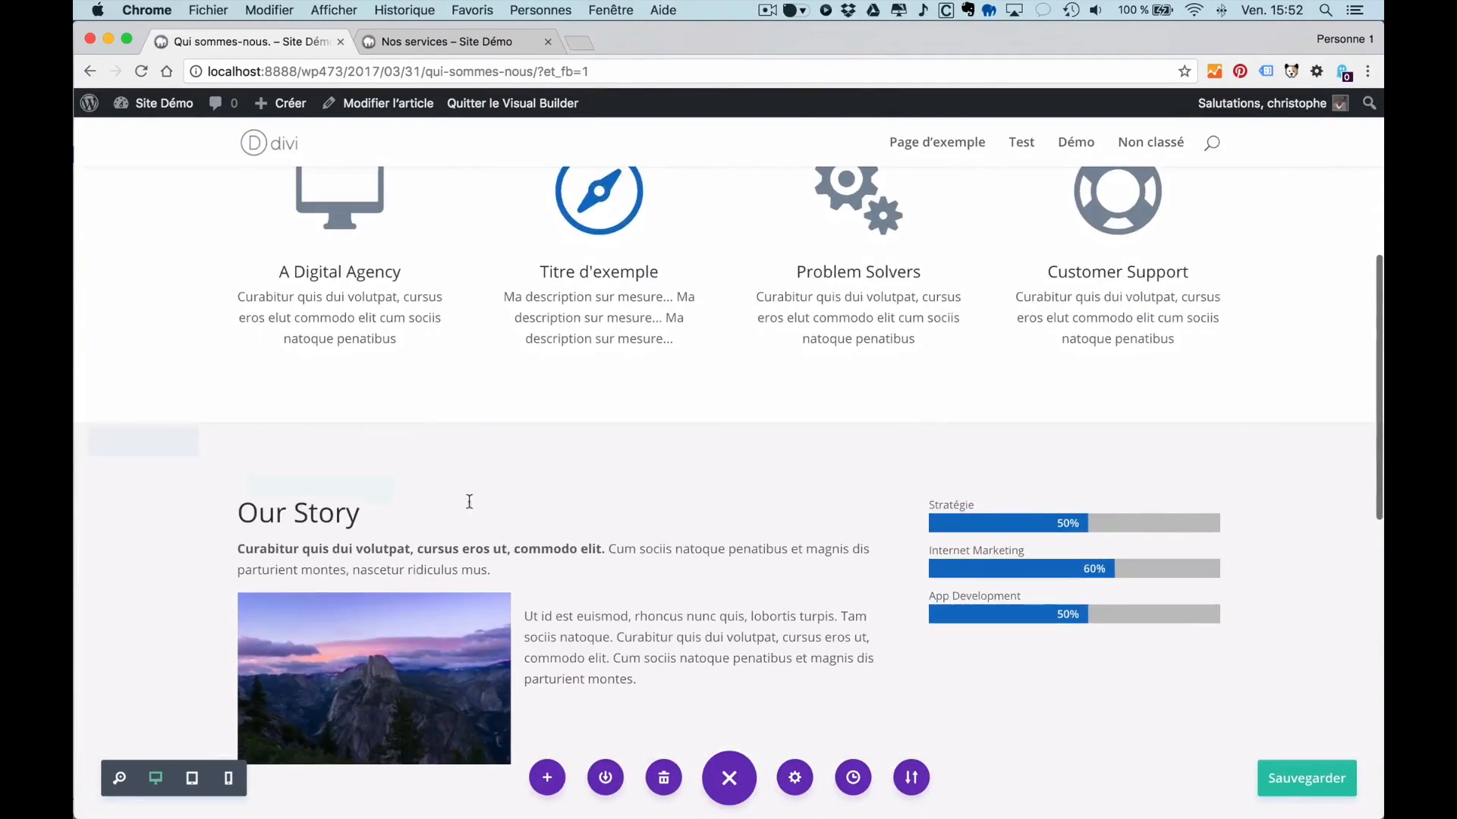
pyautogui.scroll(-10, 851, 529)
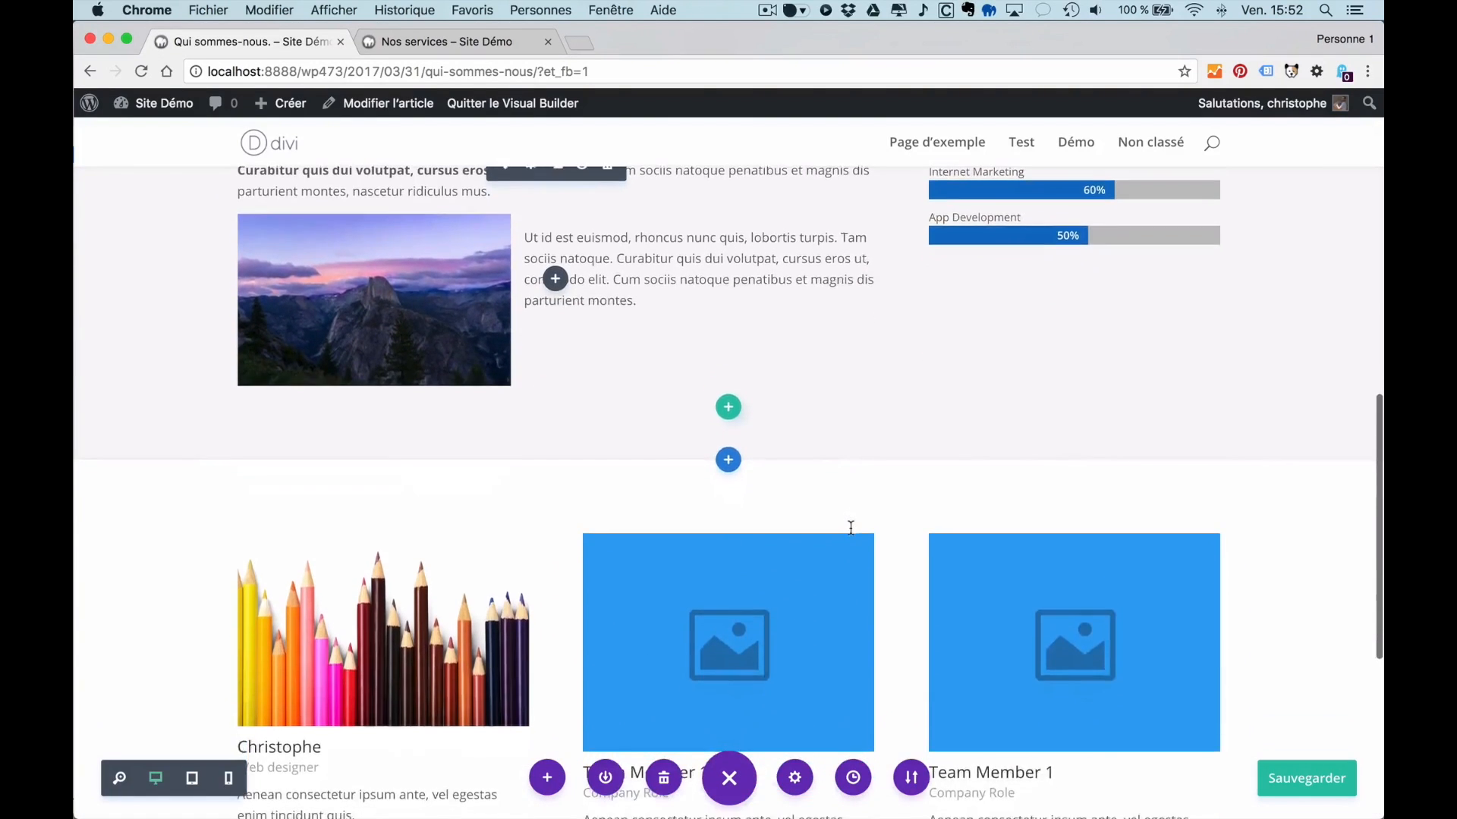
pyautogui.scroll(-3, 851, 529)
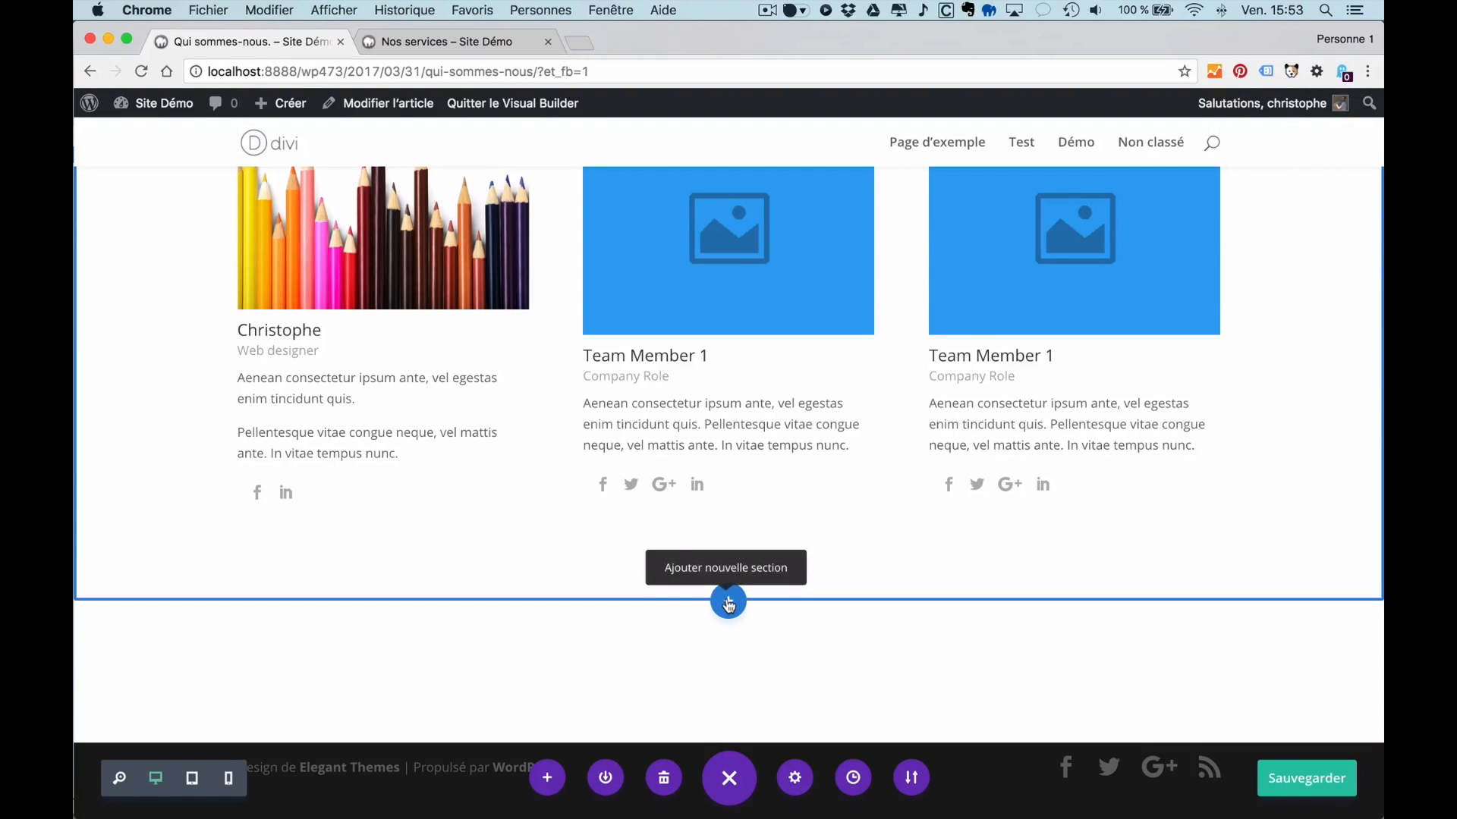
pyautogui.press('super+s')
pyautogui.scroll(16, 728, 606)
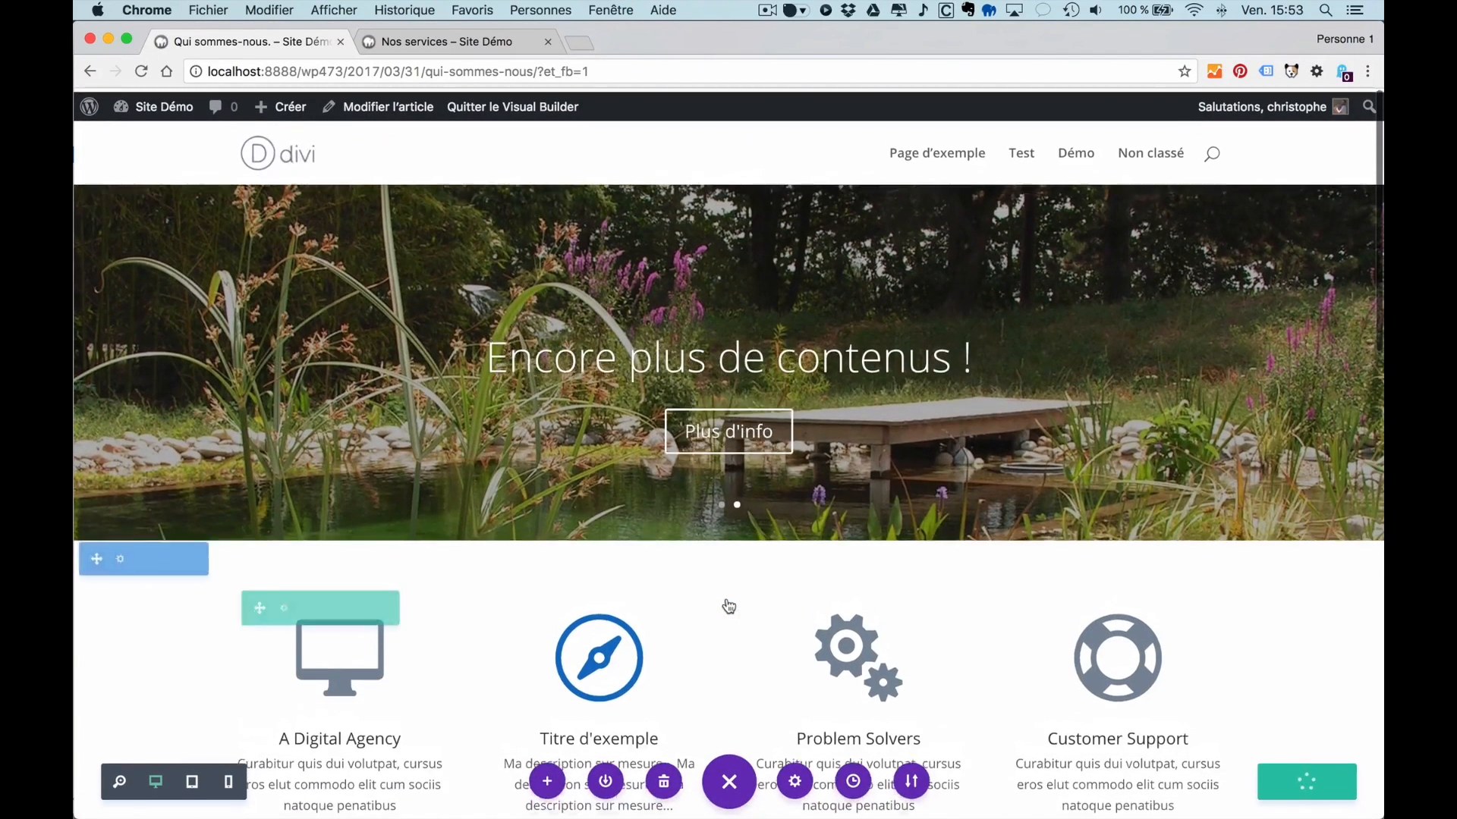
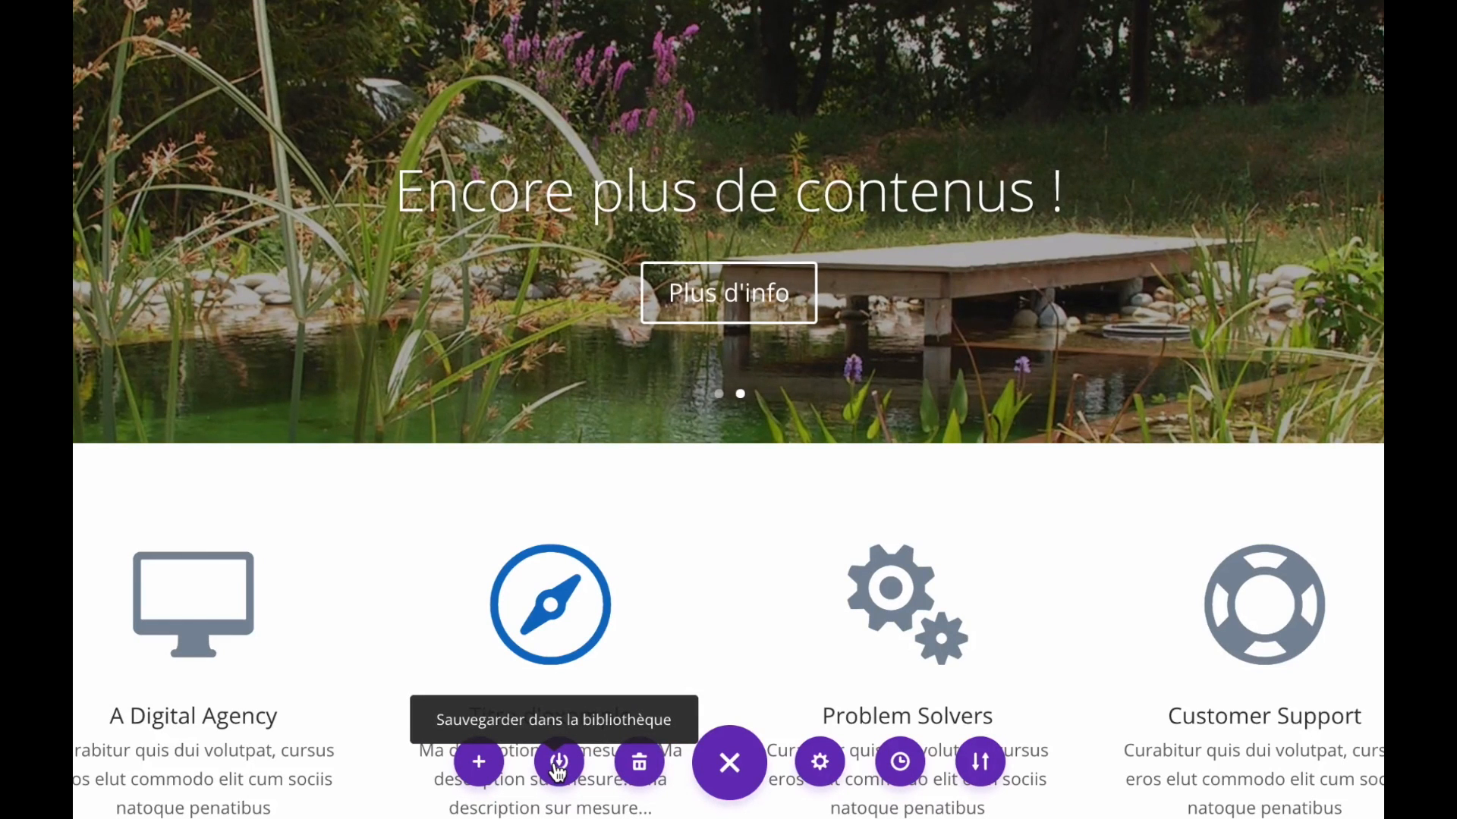
# - Save the current page to the Divi library as a template named "Qui sommes-nous ?"
pyautogui.click(558, 761)
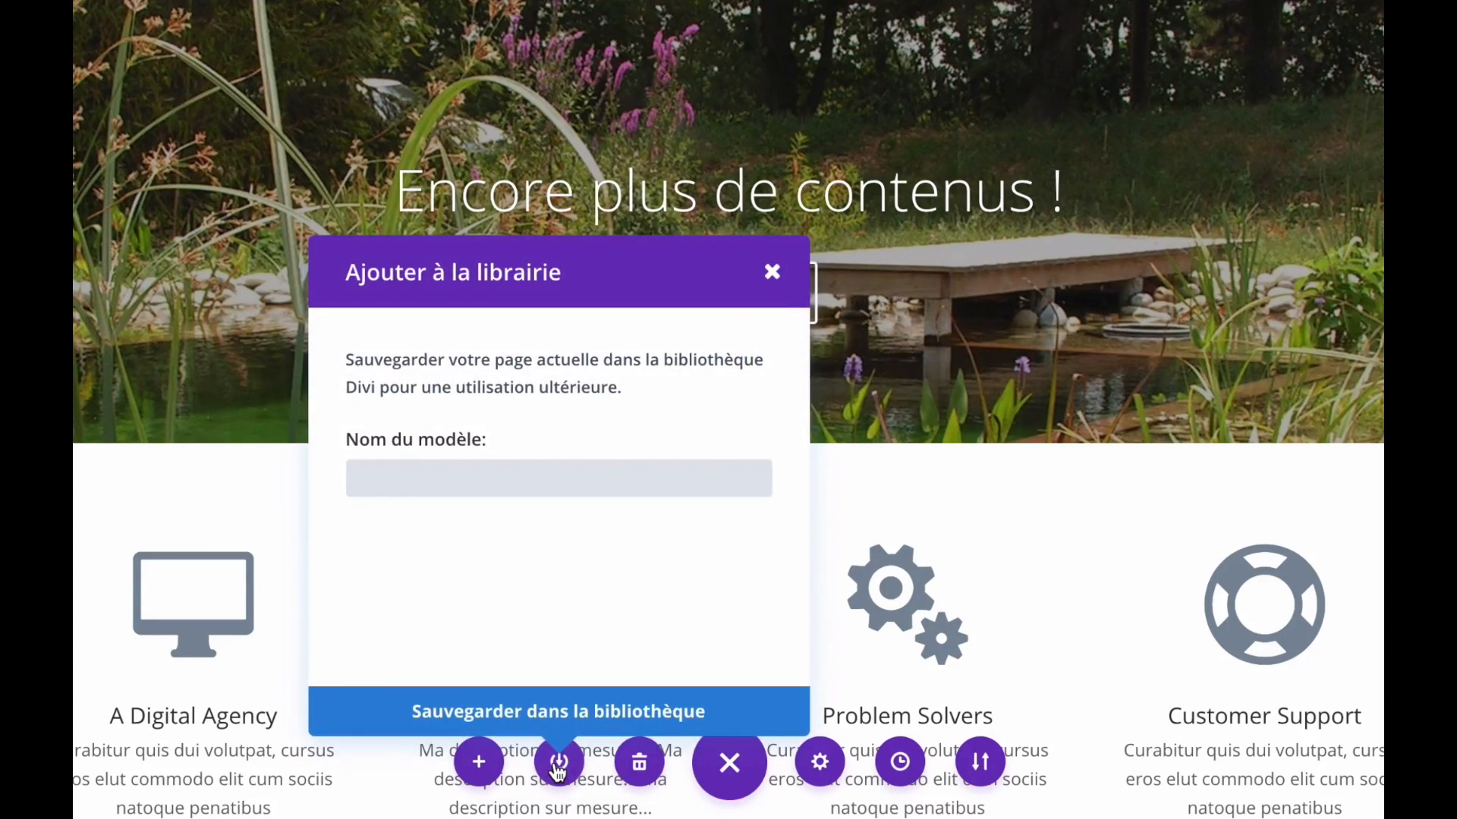
pyautogui.write('Qui sommes-nous ?')
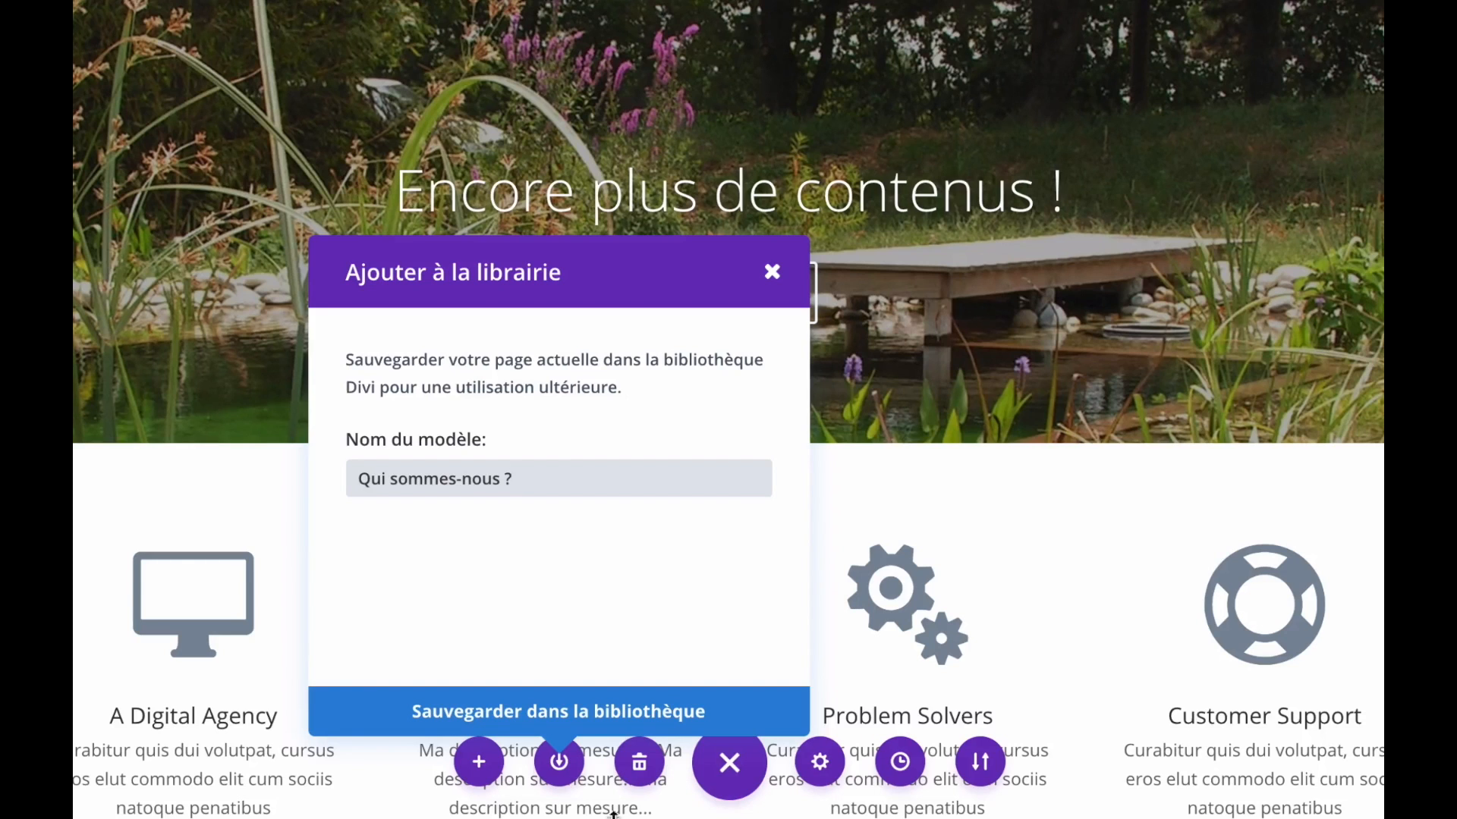
pyautogui.click(582, 713)
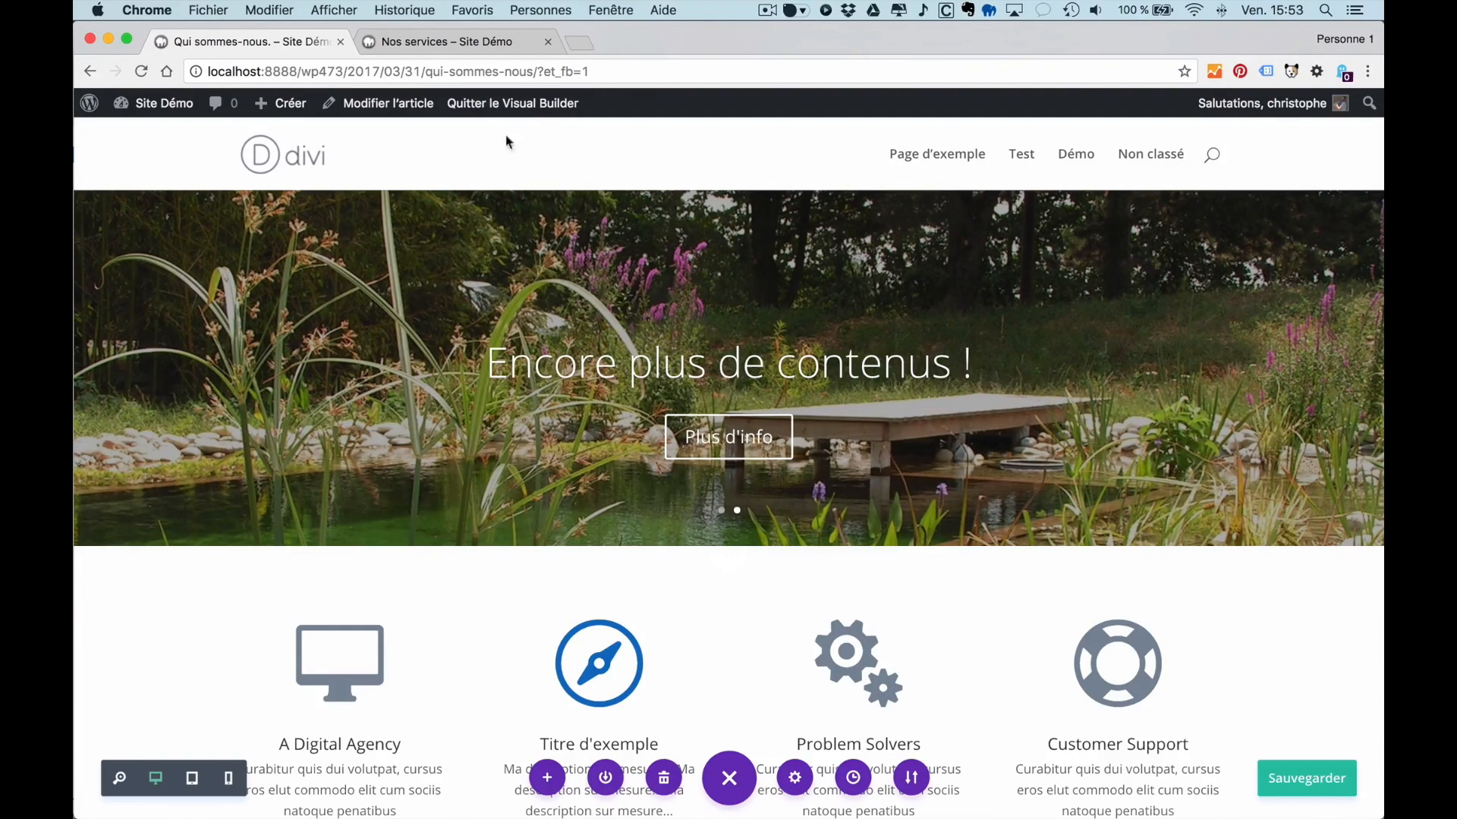
# - Open the post in the WordPress back-end editor and examine its Divi sections and modules
pyautogui.moveTo(179, 118)
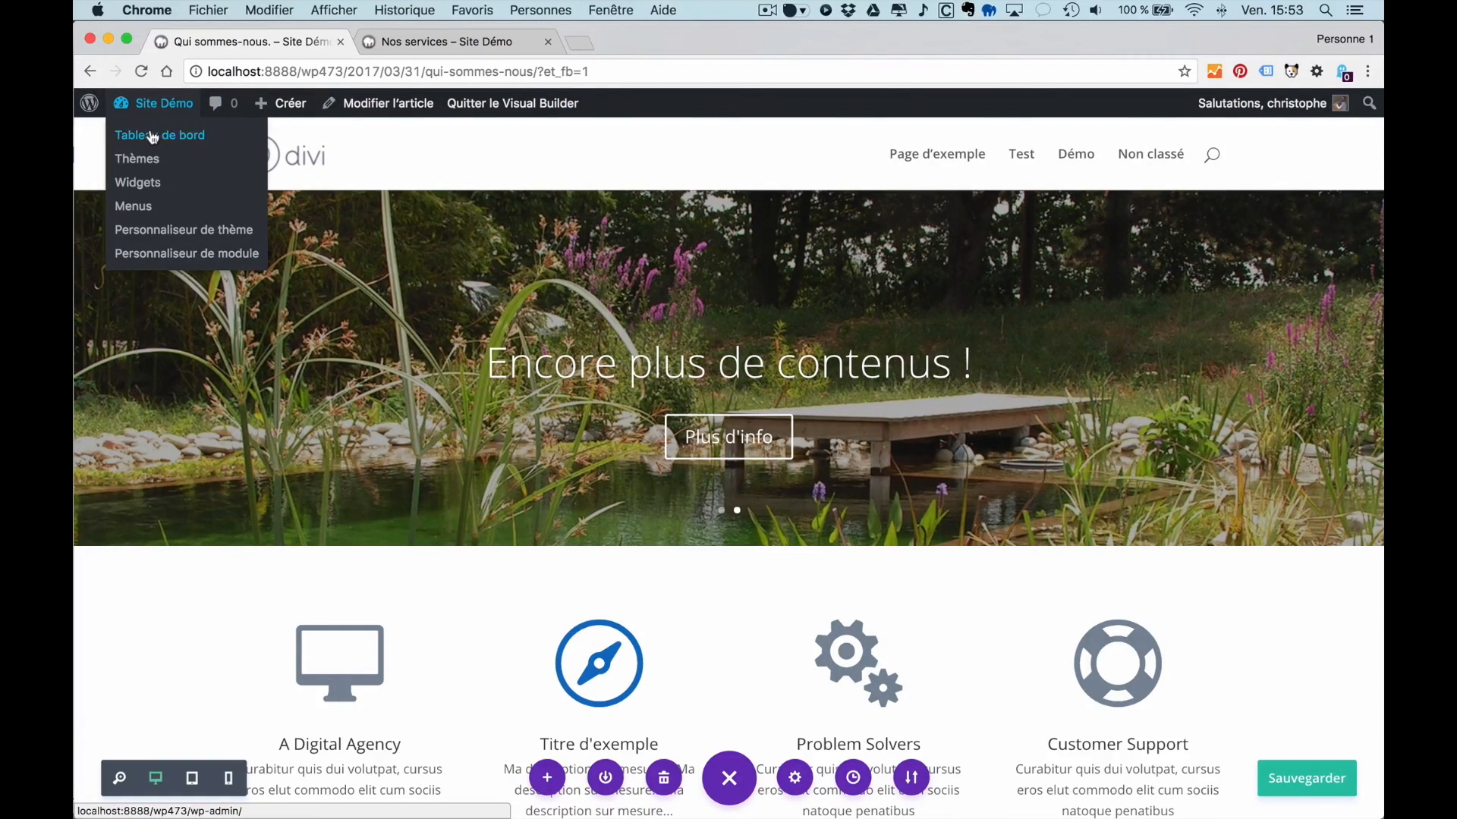
pyautogui.click(385, 103)
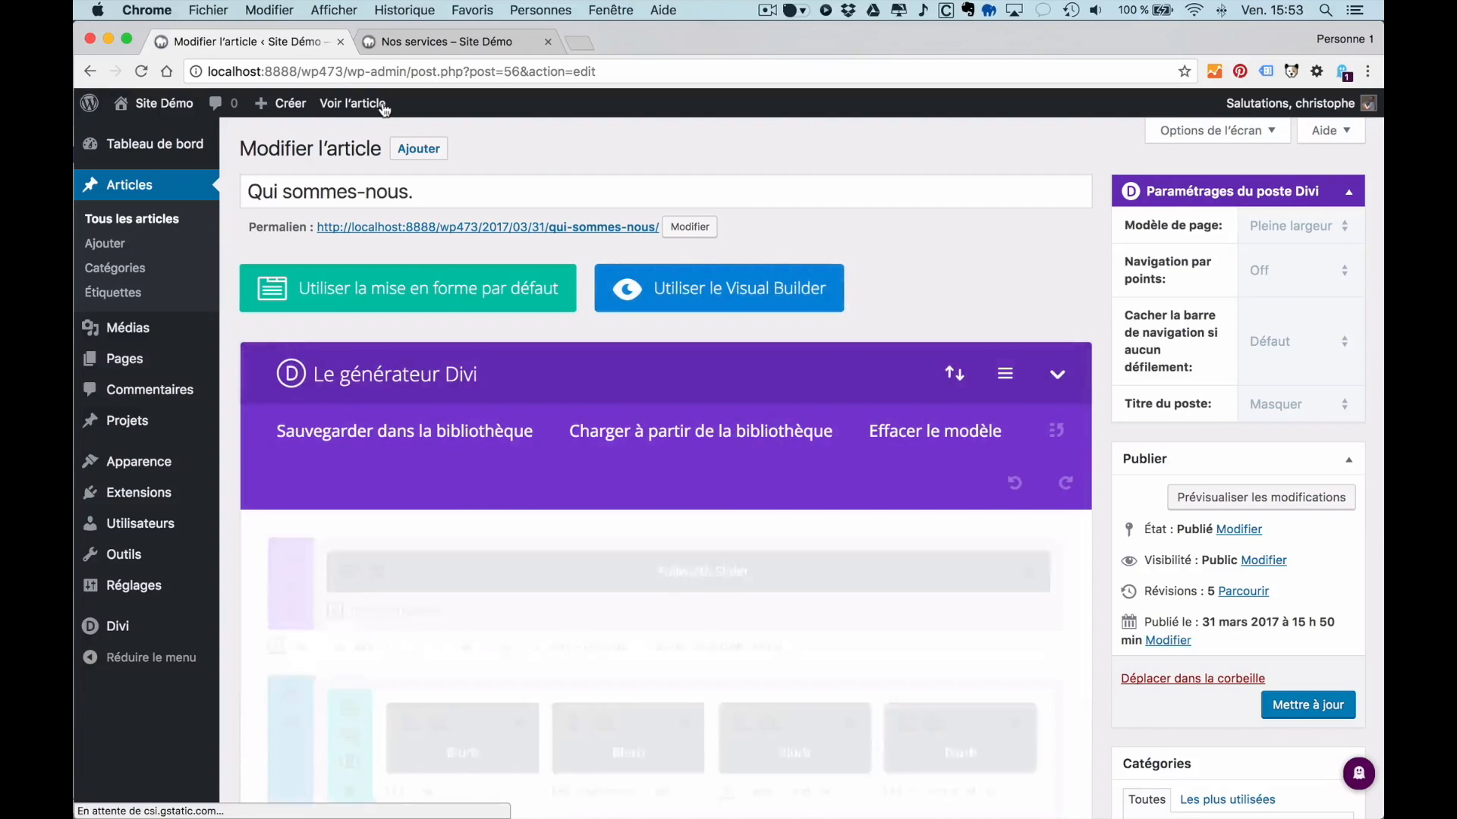
pyautogui.scroll(-4, 604, 525)
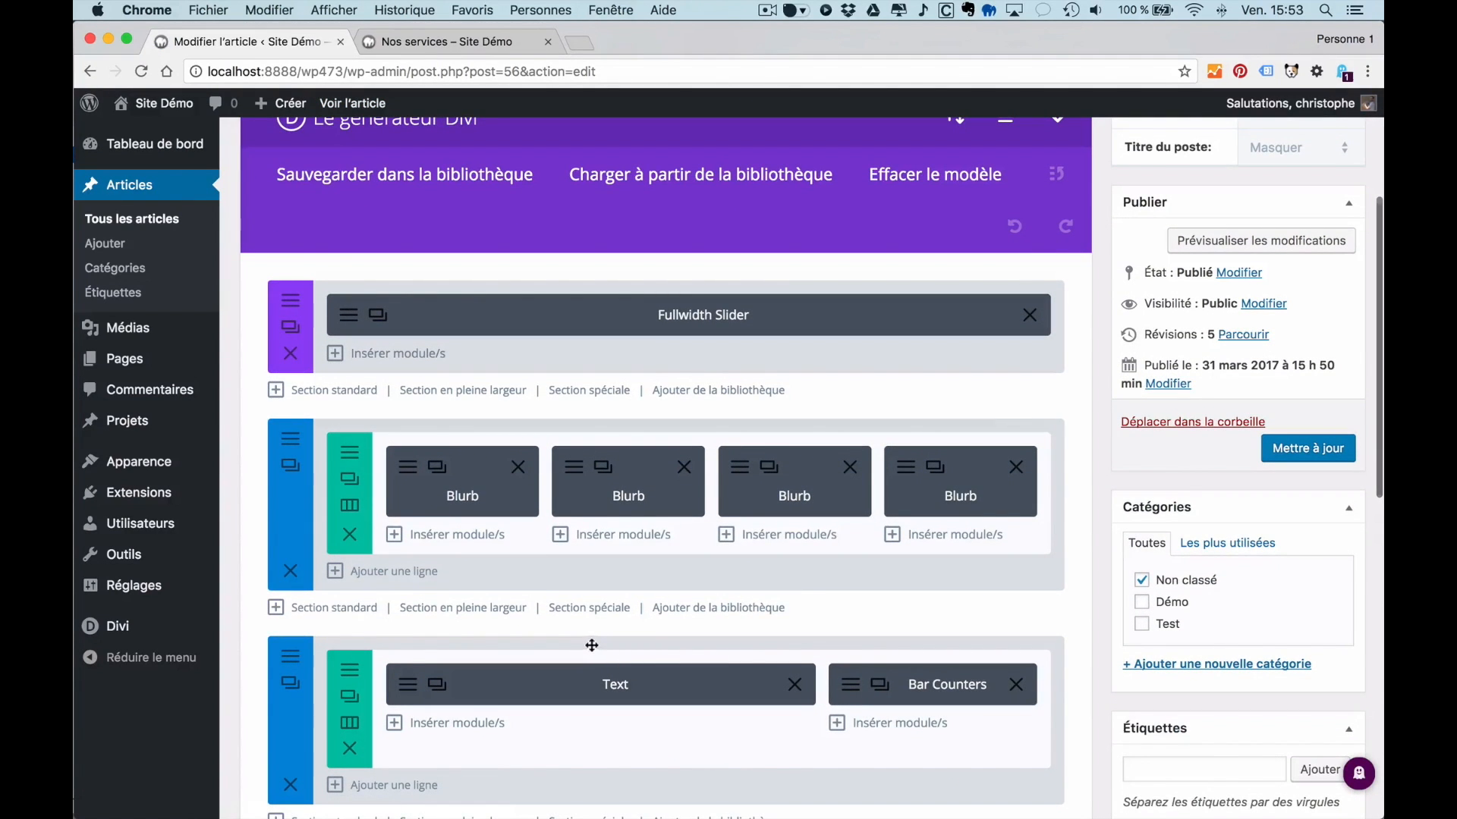
pyautogui.scroll(-1, 768, 654)
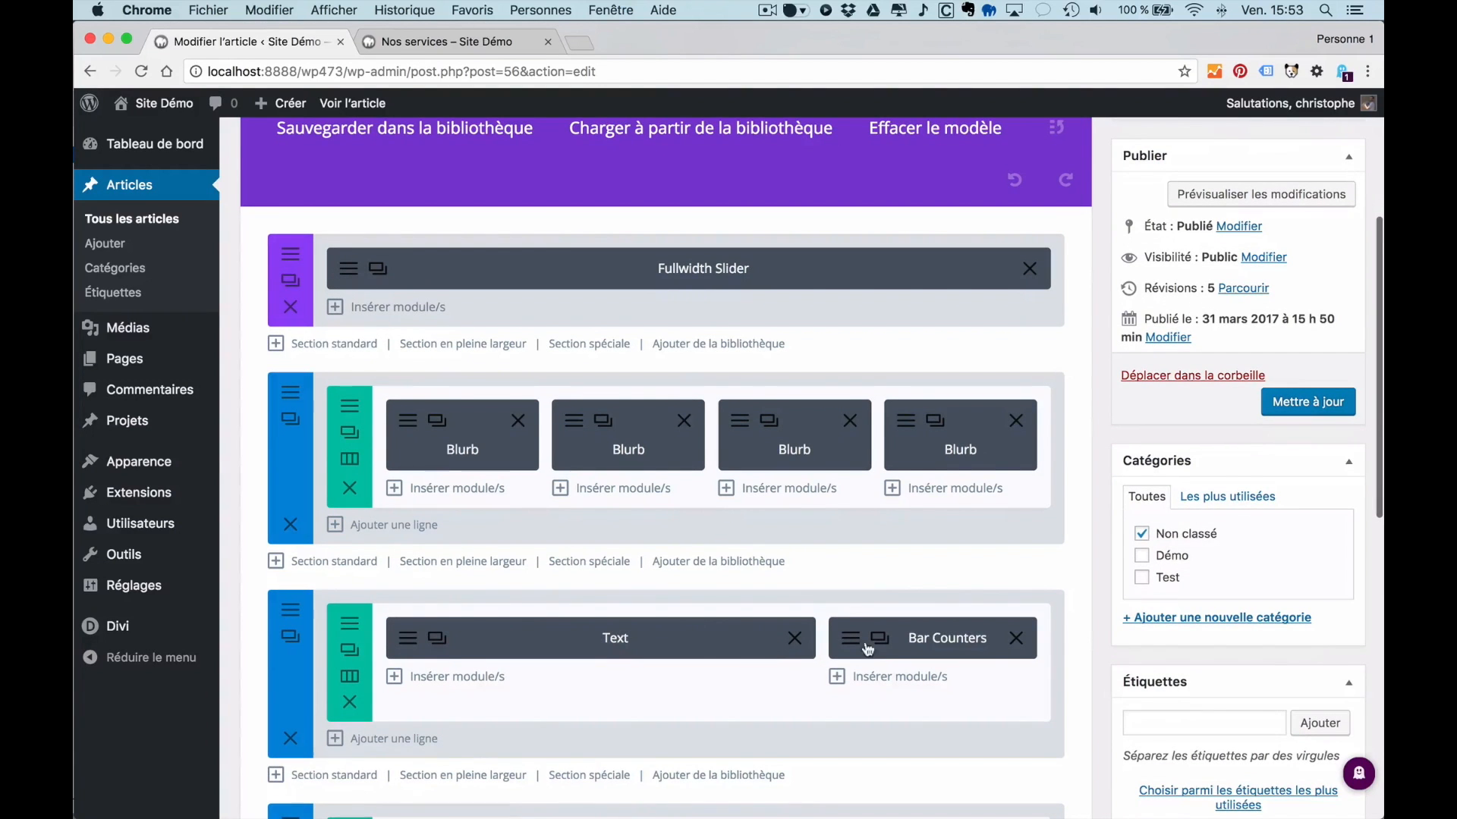
pyautogui.scroll(-1, 693, 574)
pyautogui.scroll(-5, 693, 574)
pyautogui.scroll(6, 693, 574)
pyautogui.scroll(-6, 694, 573)
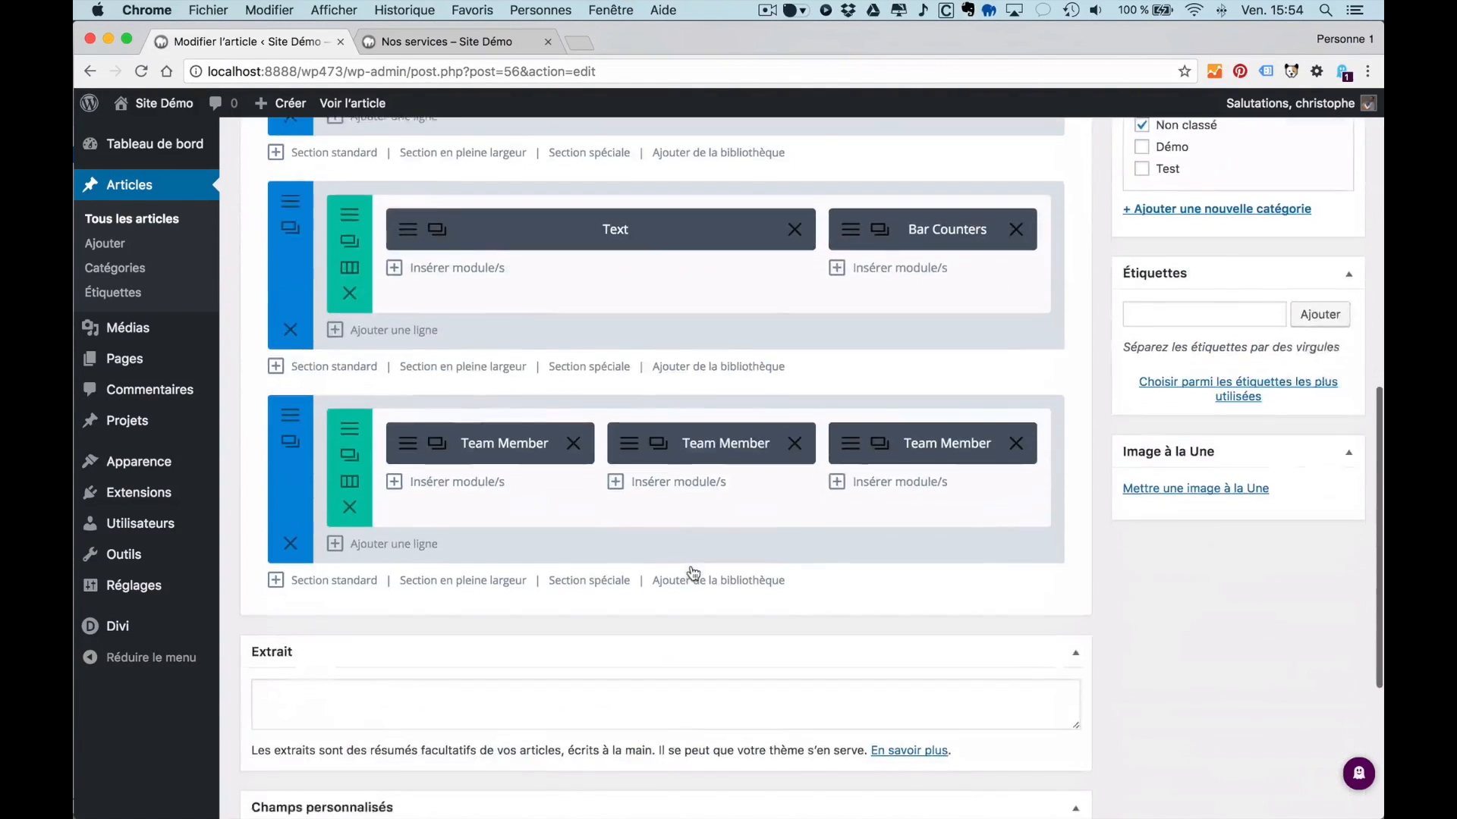
pyautogui.scroll(8, 694, 574)
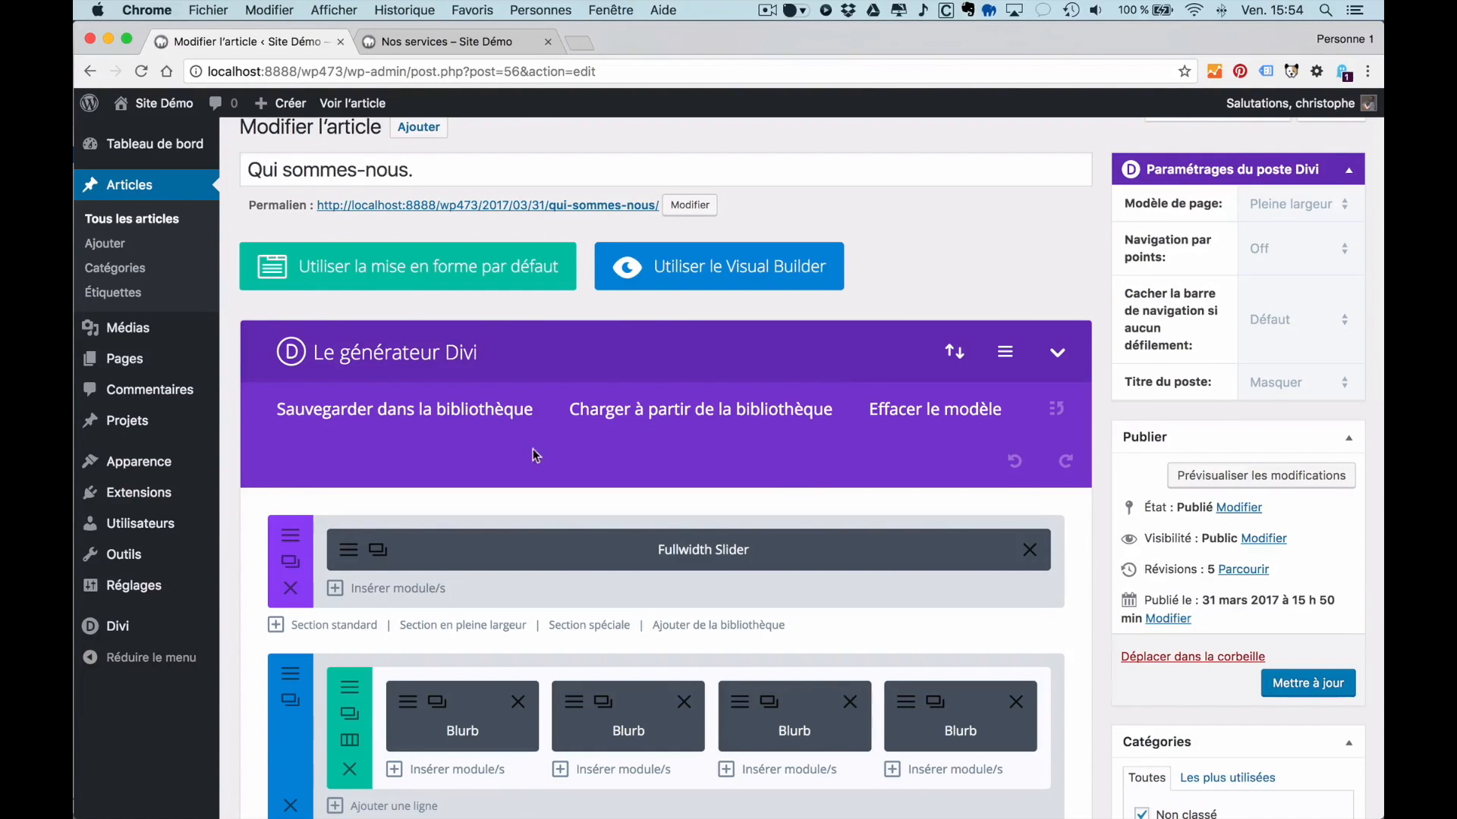
# - Check the layouts saved in the Divi library without loading any, and update the post
pyautogui.click(686, 414)
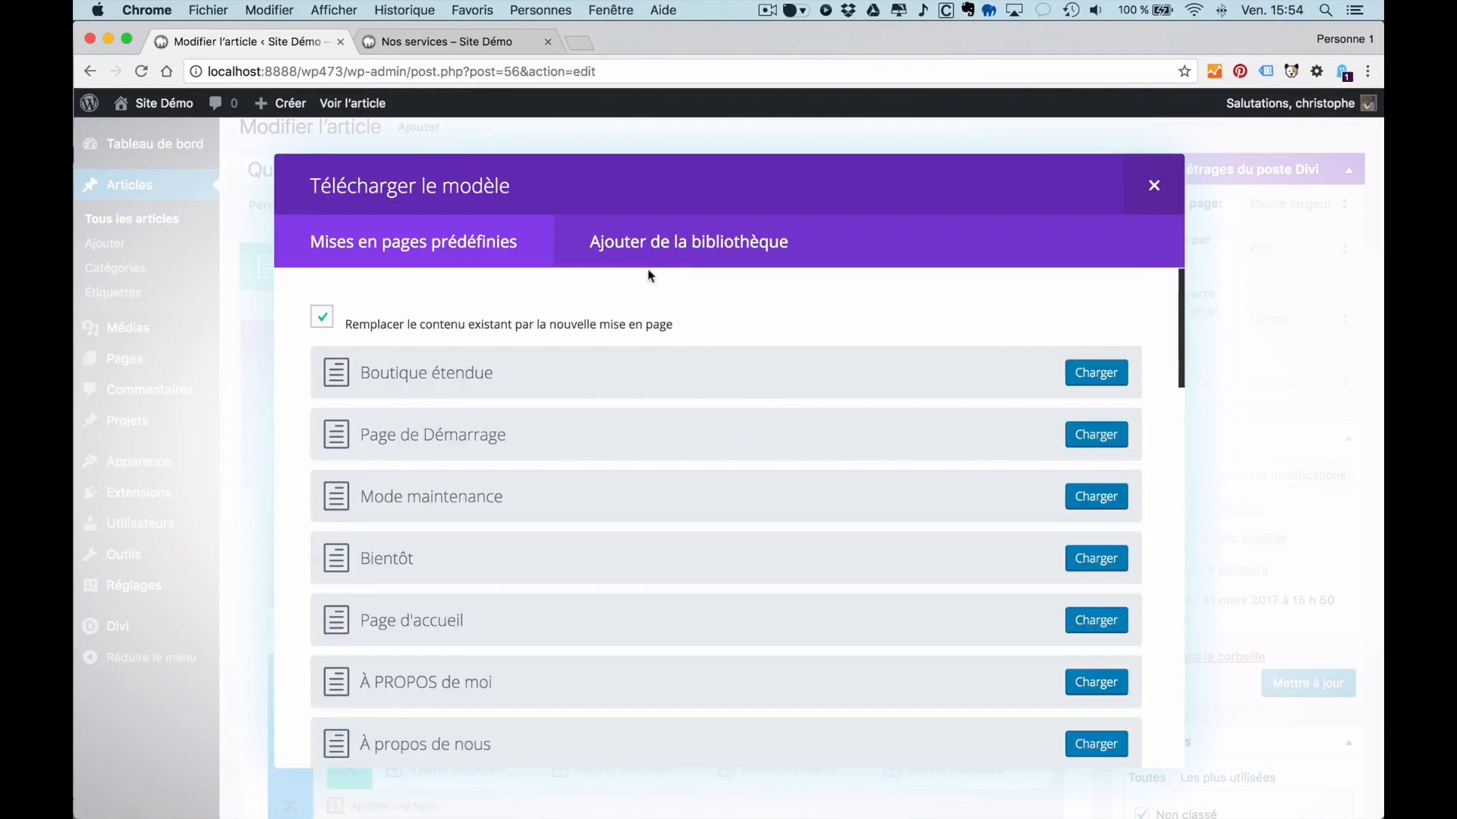
pyautogui.click(688, 245)
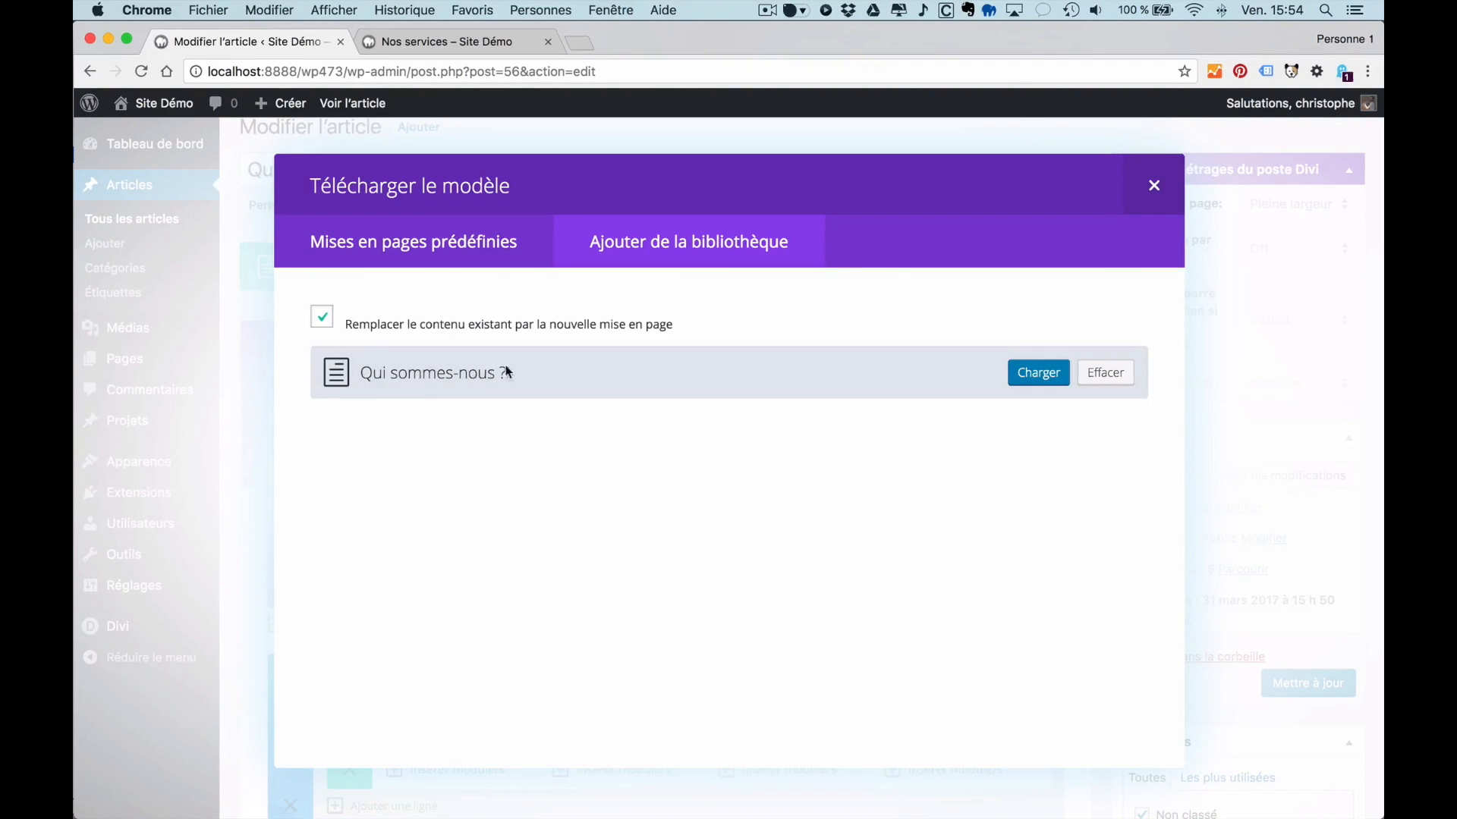
pyautogui.click(1147, 186)
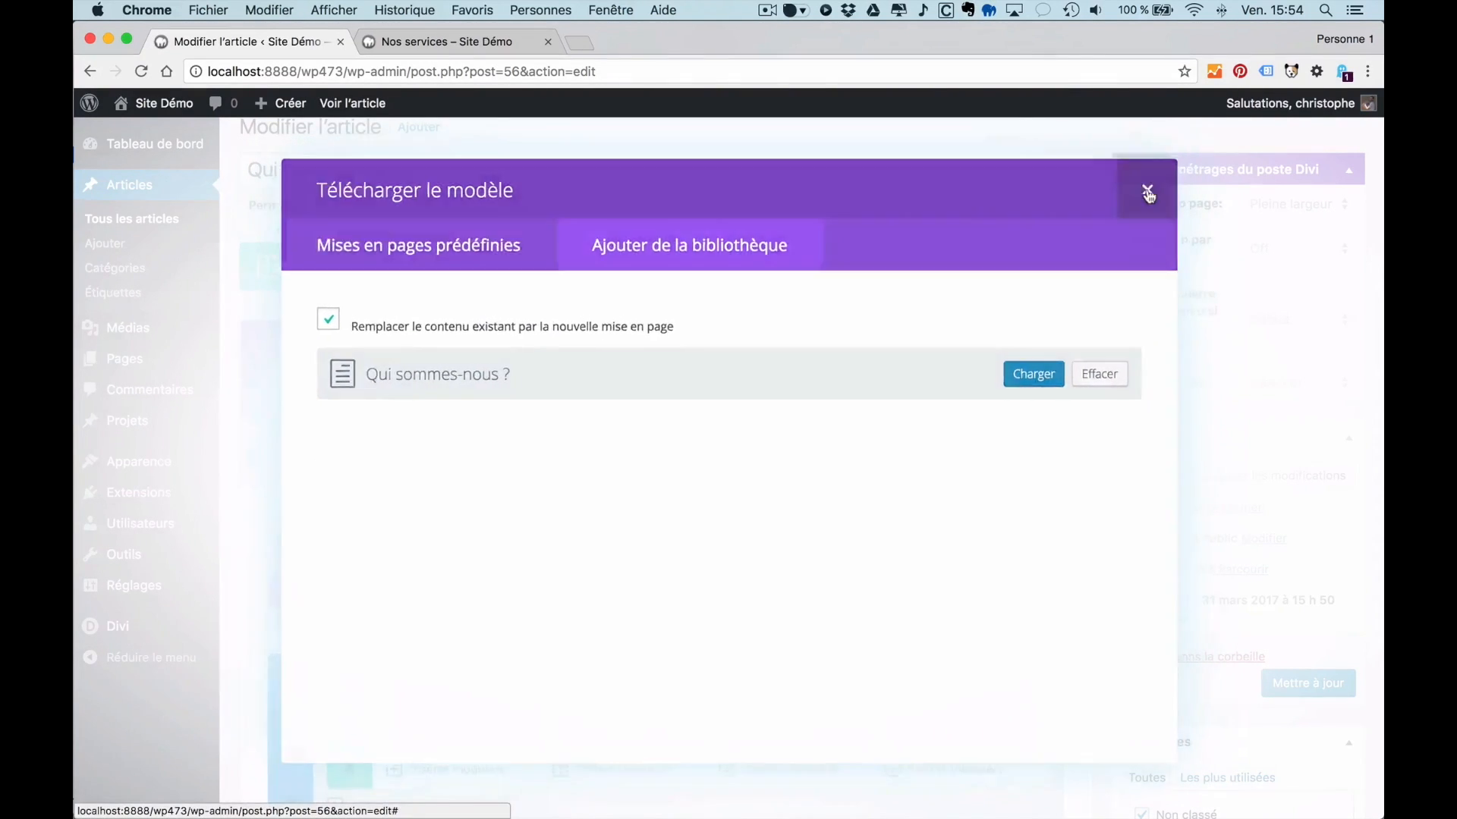
pyautogui.click(1297, 687)
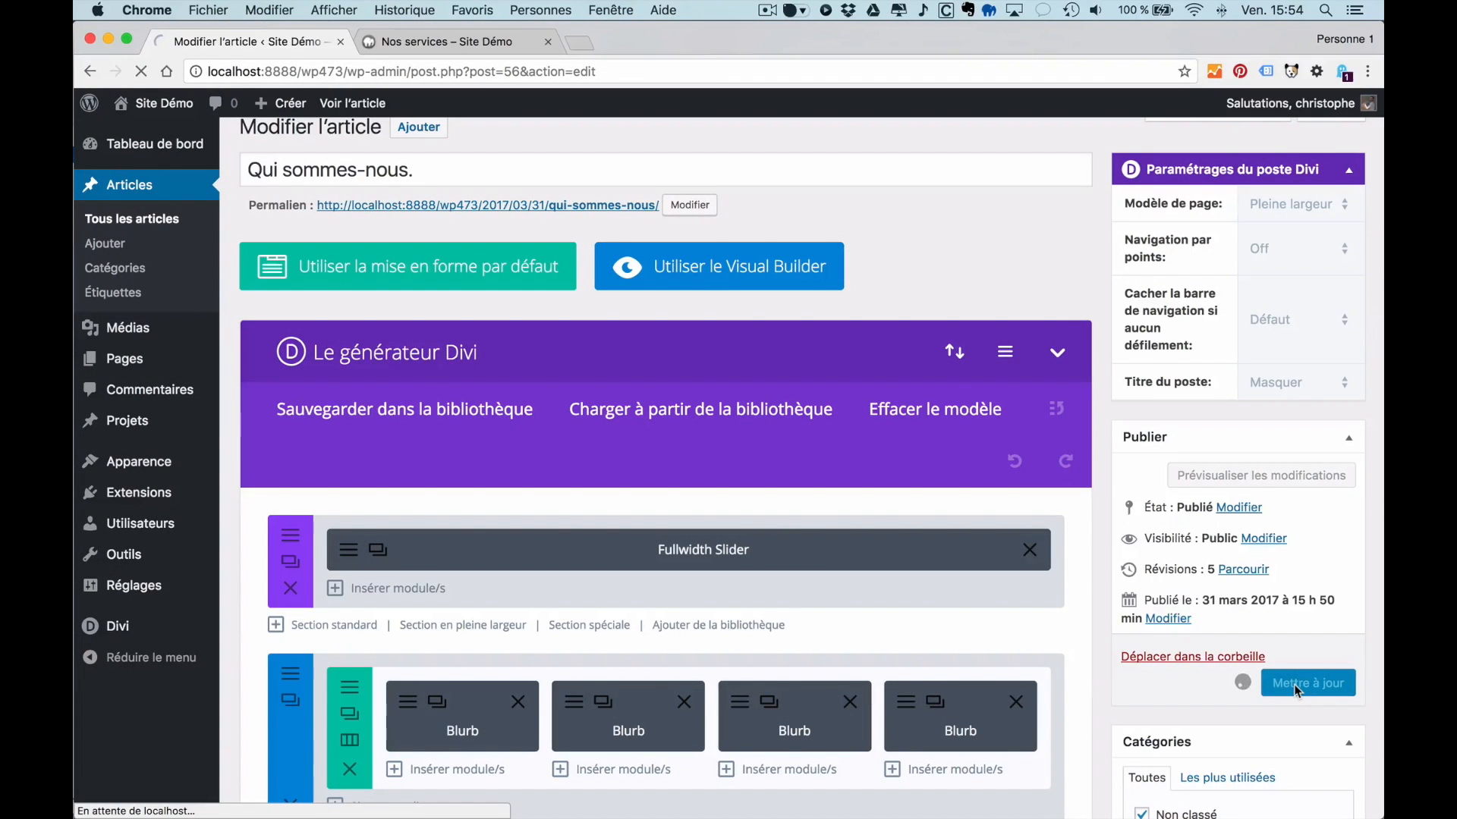
# - Create a new post titled "Présentation" and save it as a draft
pyautogui.click(416, 149)
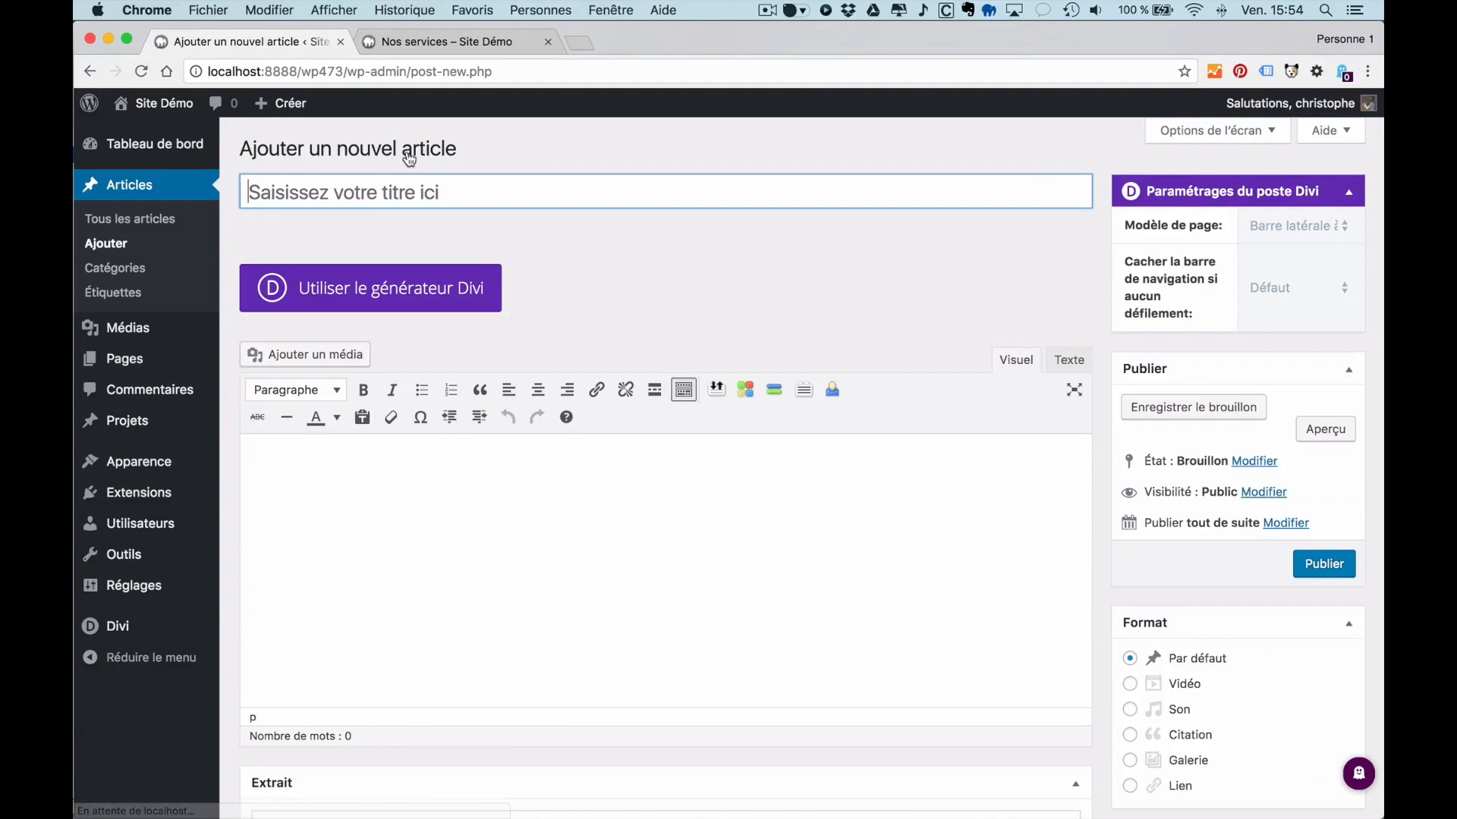
pyautogui.click(492, 191)
pyautogui.write('Présentation')
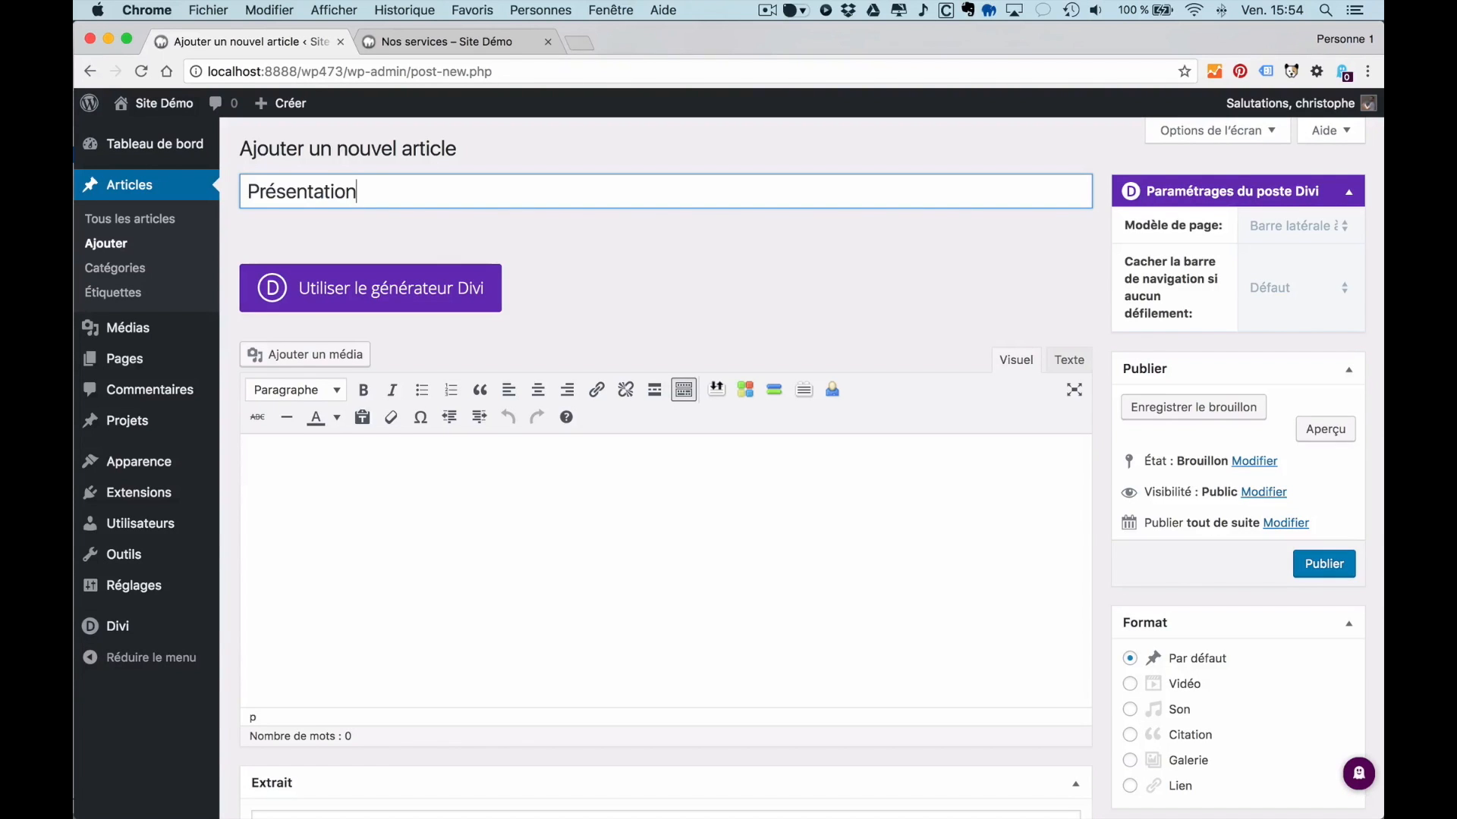
pyautogui.press('Return')
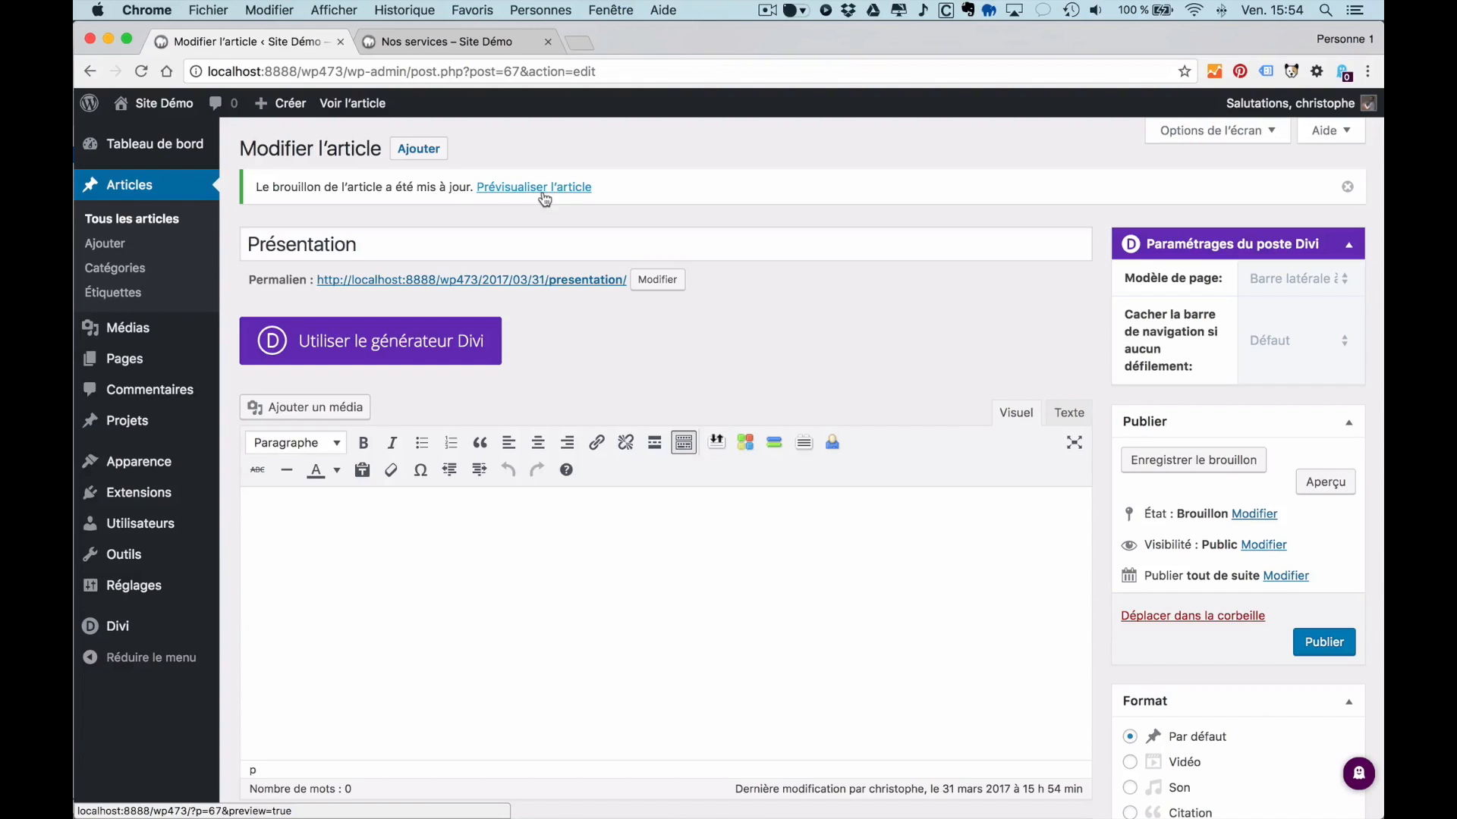
# - Enable the Divi builder on the new post and load the saved "Qui sommes-nous ?" library layout, replacing existing content
pyautogui.click(390, 348)
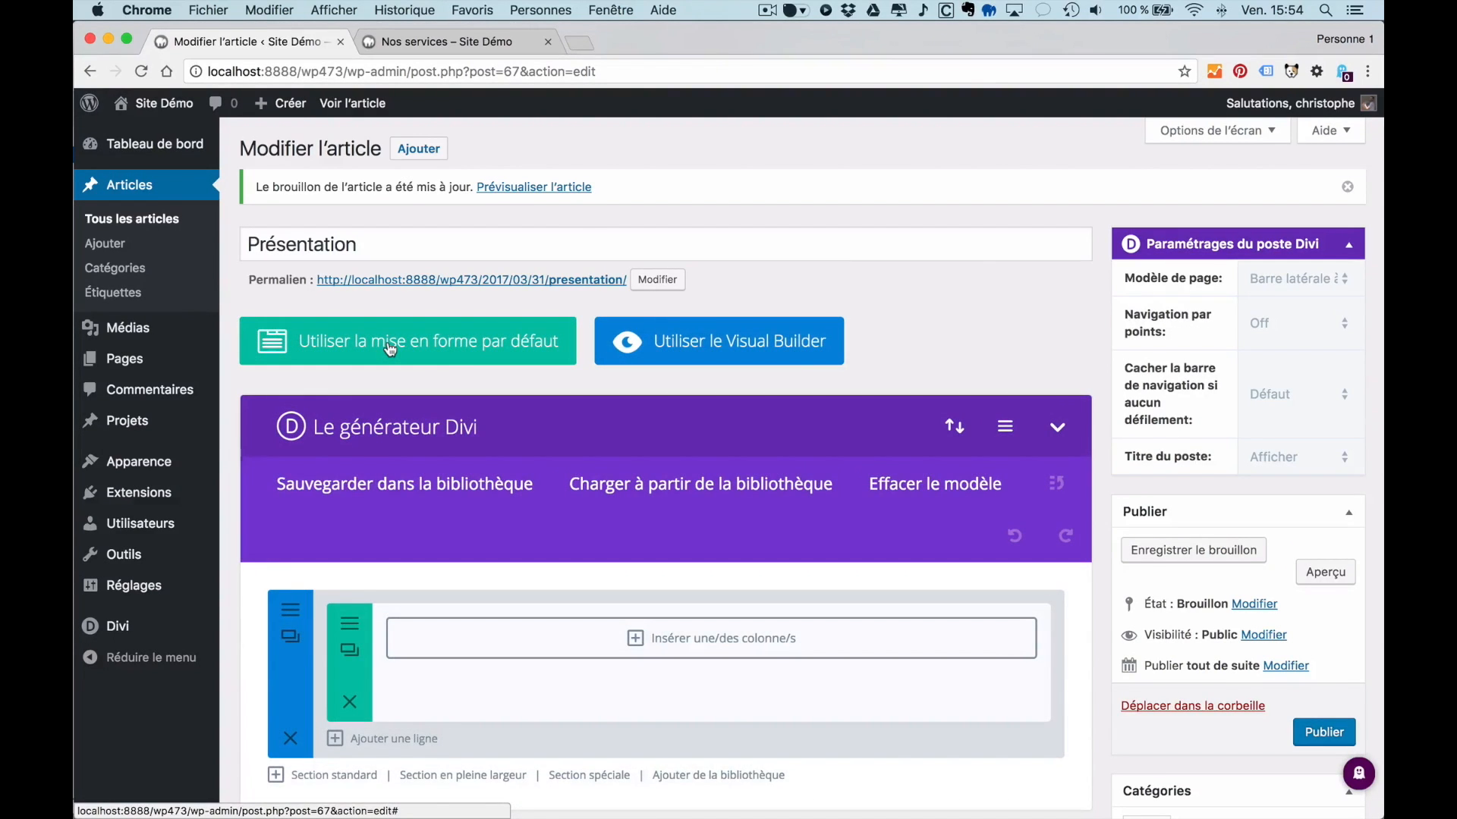
pyautogui.click(666, 479)
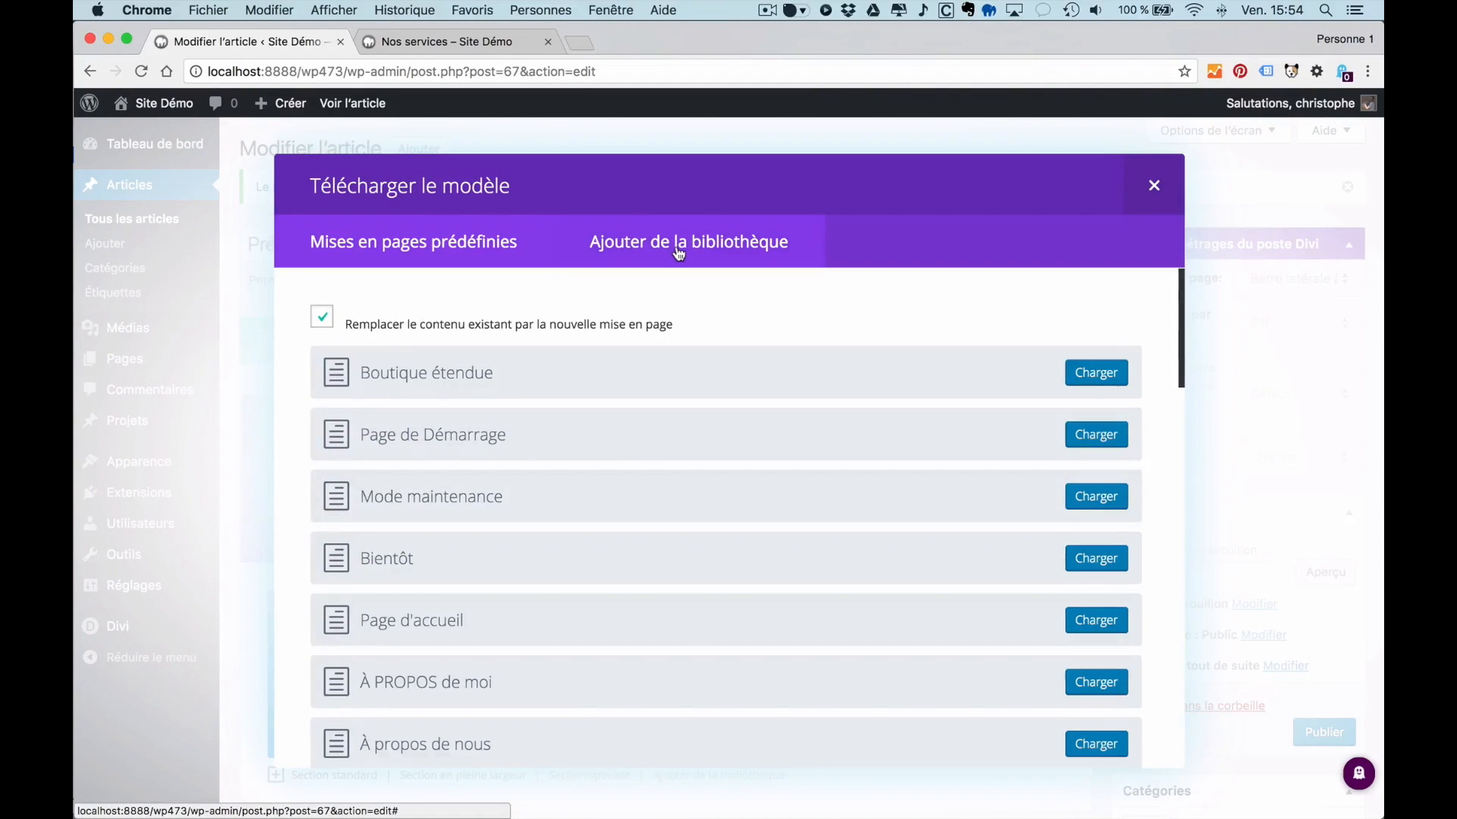
pyautogui.click(679, 252)
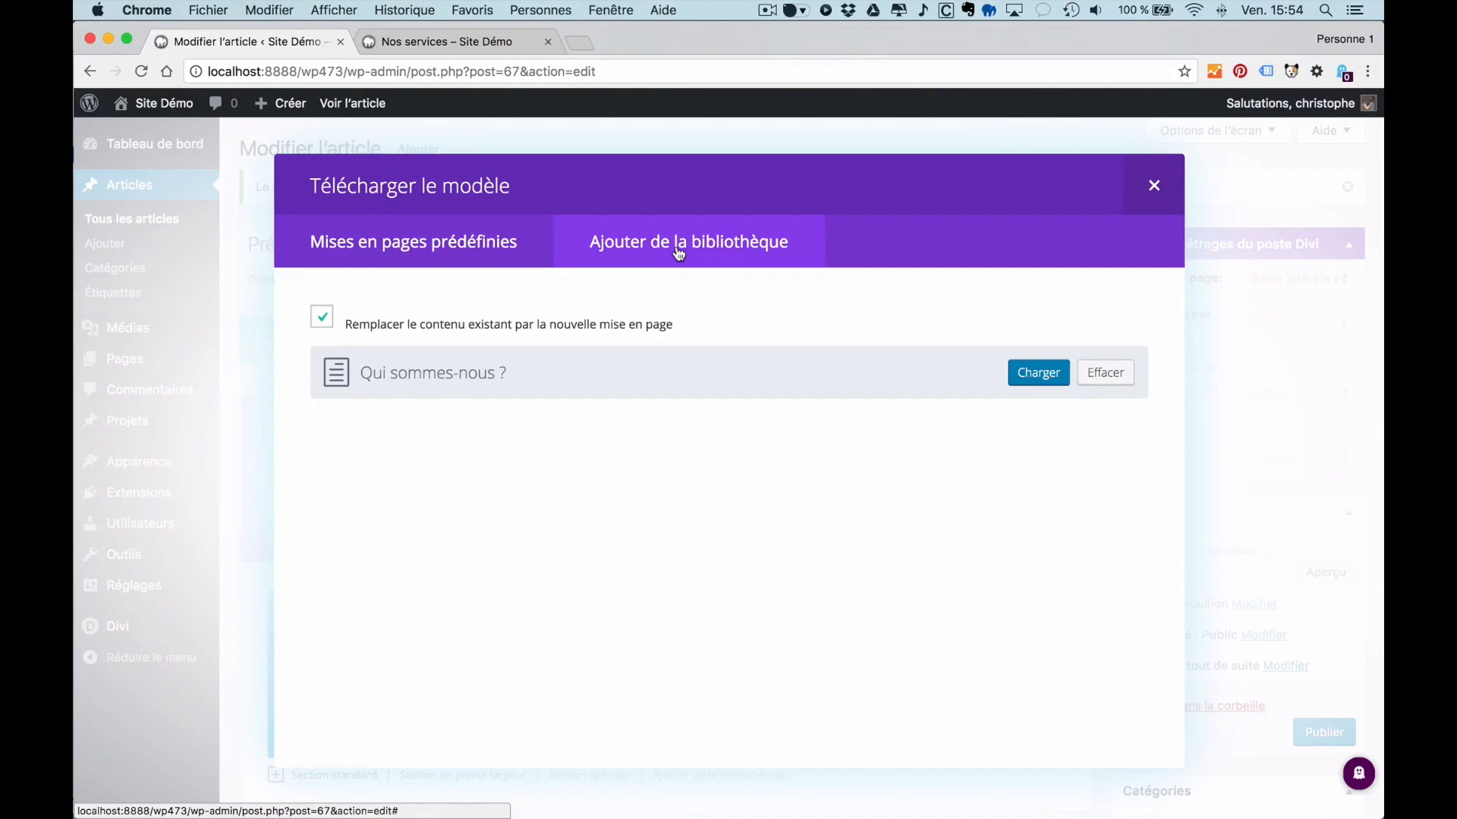
pyautogui.click(1039, 376)
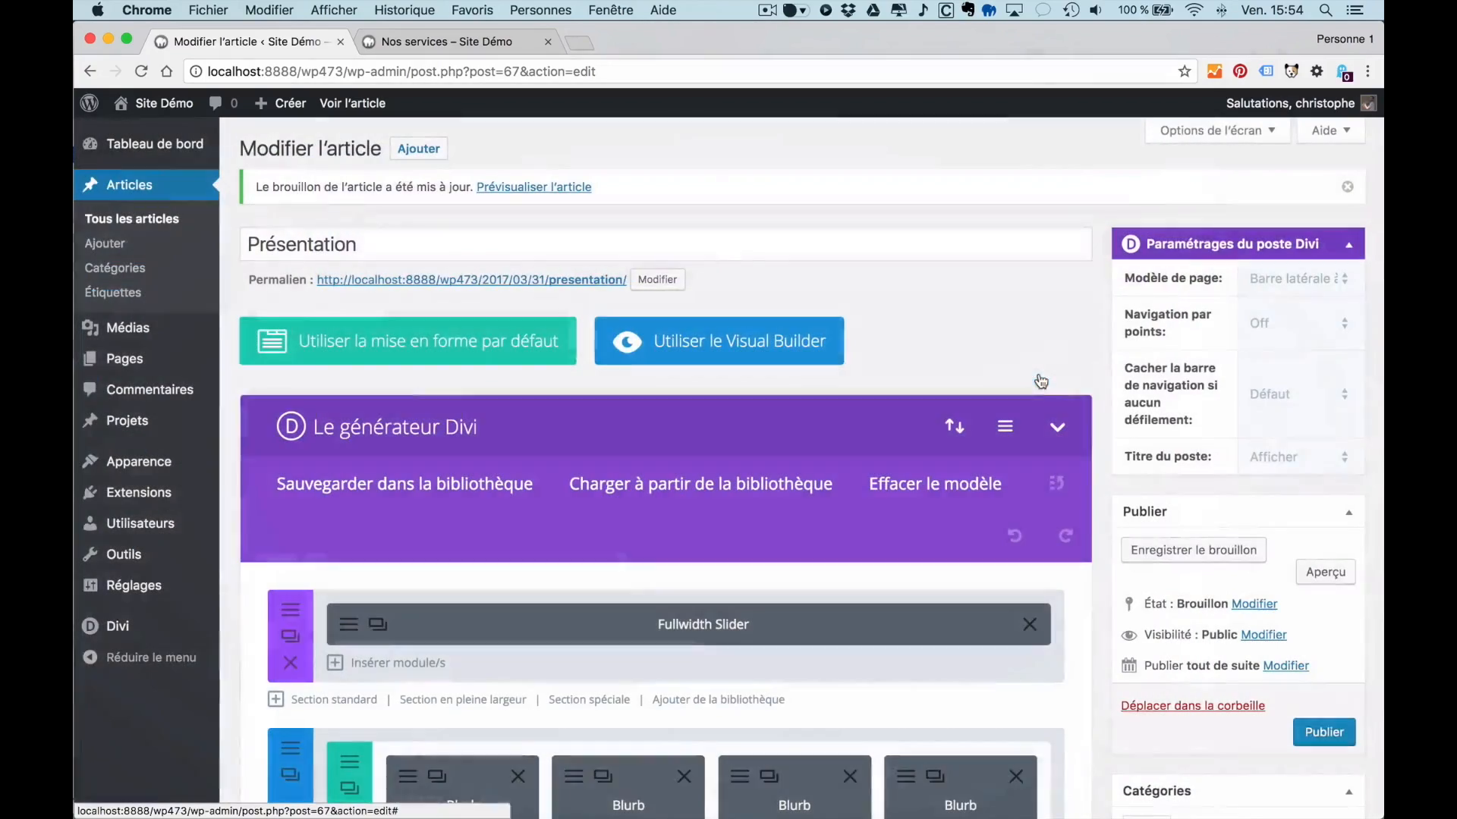
# - Set the post's page template to Pleine largeur and its post title option to Masquer
pyautogui.scroll(-5, 703, 532)
pyautogui.scroll(-8, 703, 539)
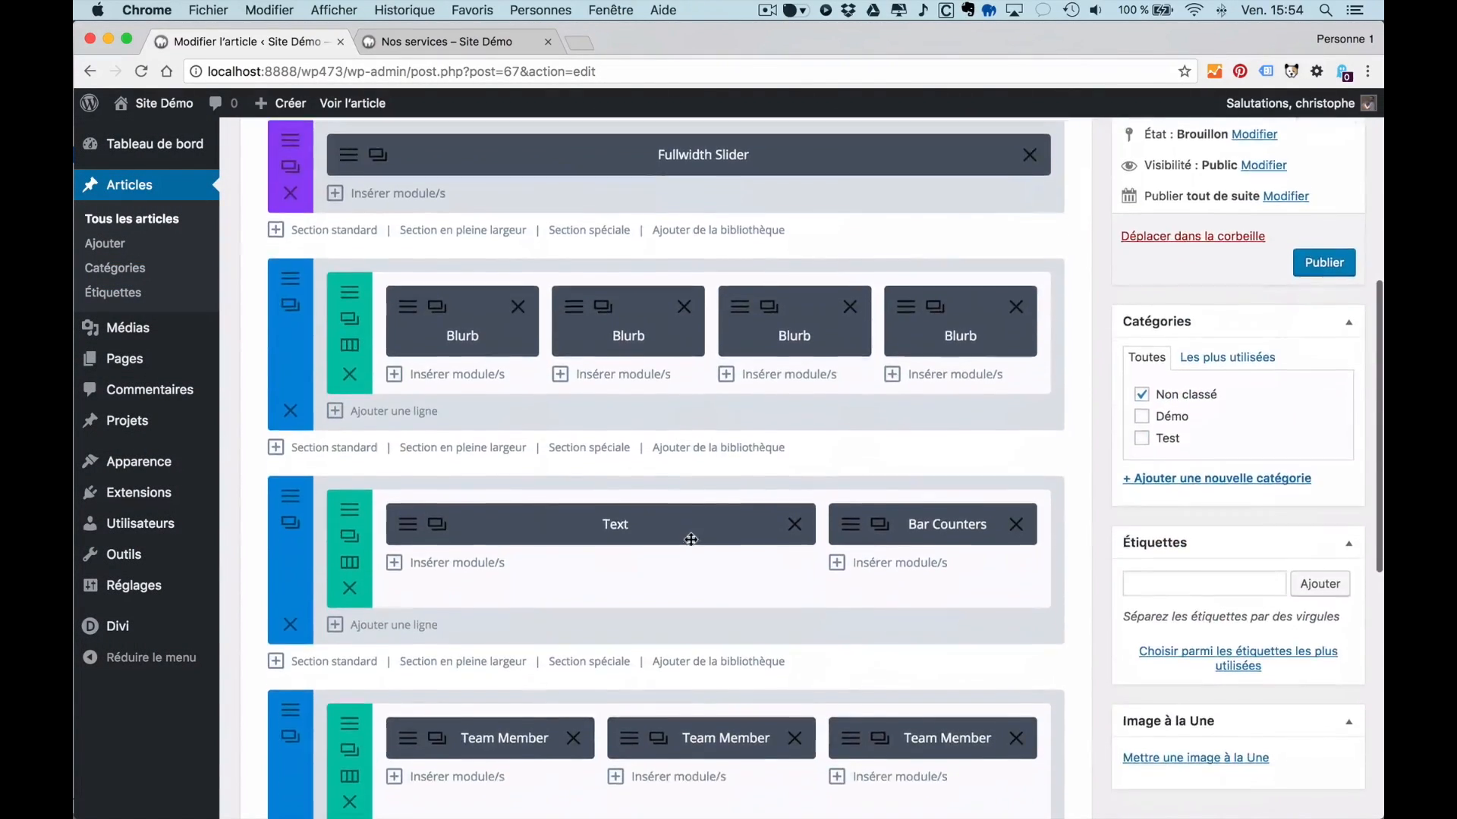
pyautogui.scroll(10, 692, 540)
pyautogui.scroll(3, 690, 539)
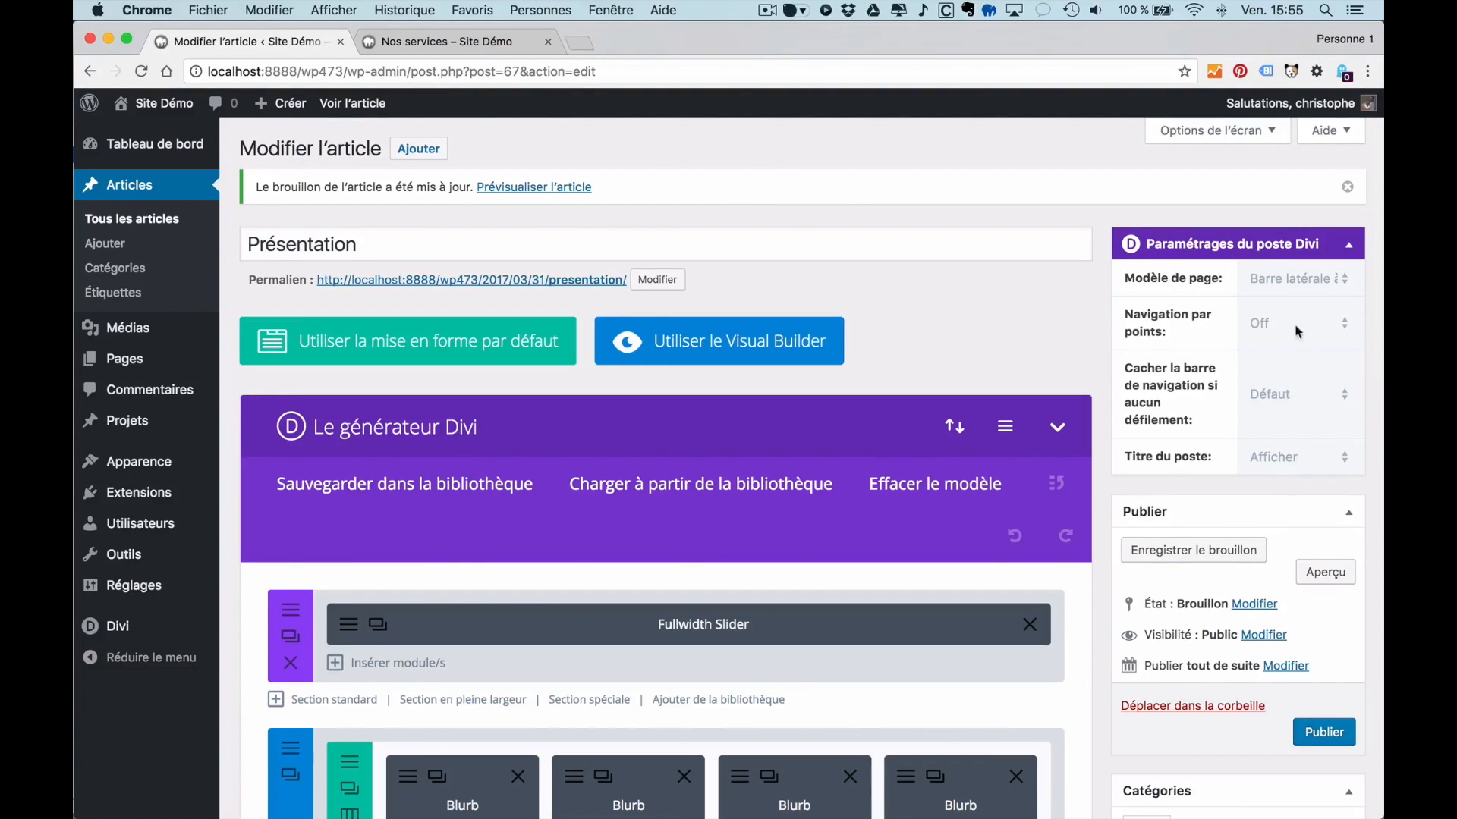
pyautogui.click(1306, 282)
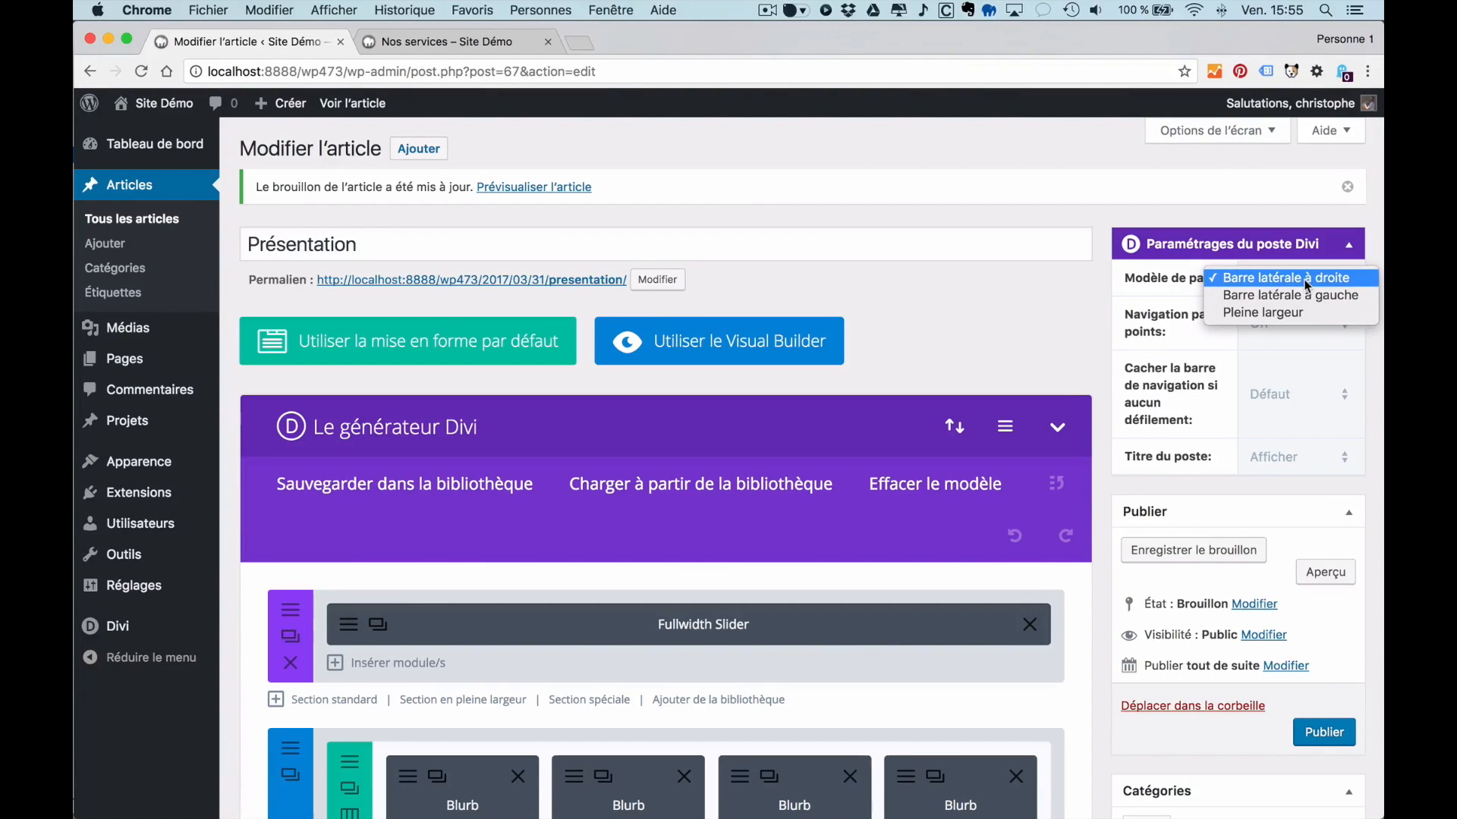
pyautogui.click(1288, 316)
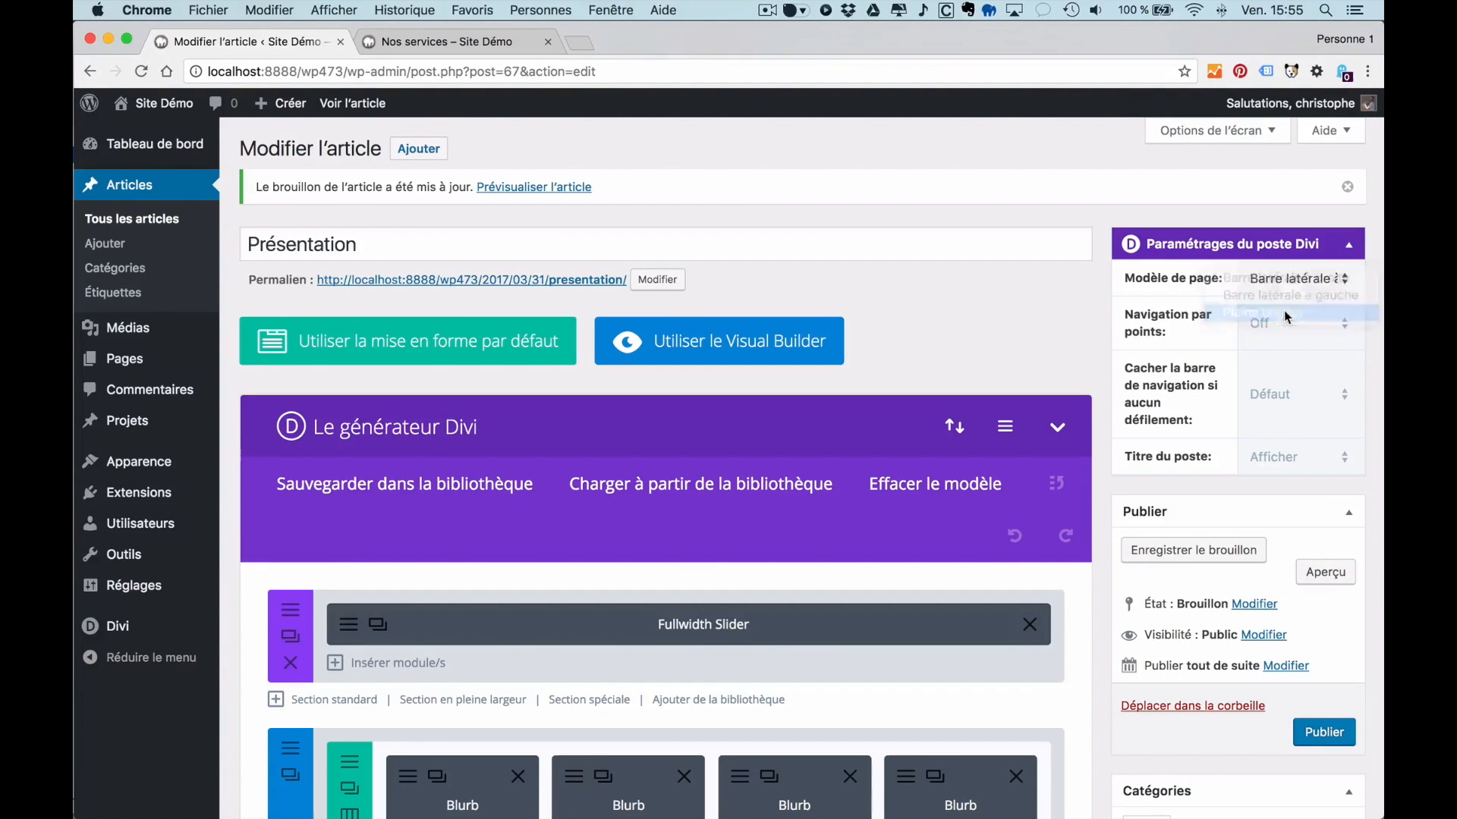
pyautogui.click(1280, 451)
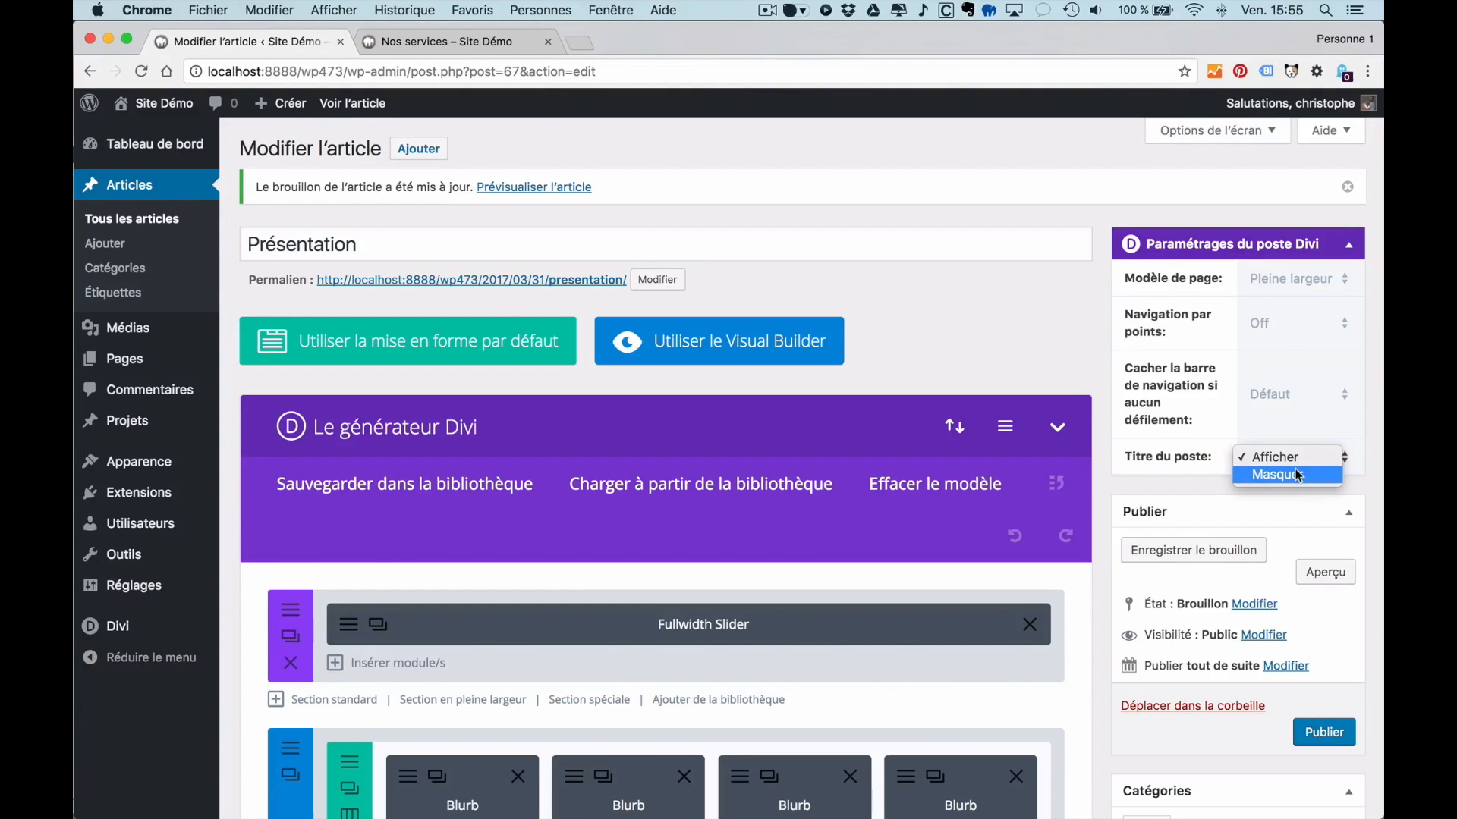
pyautogui.click(1282, 471)
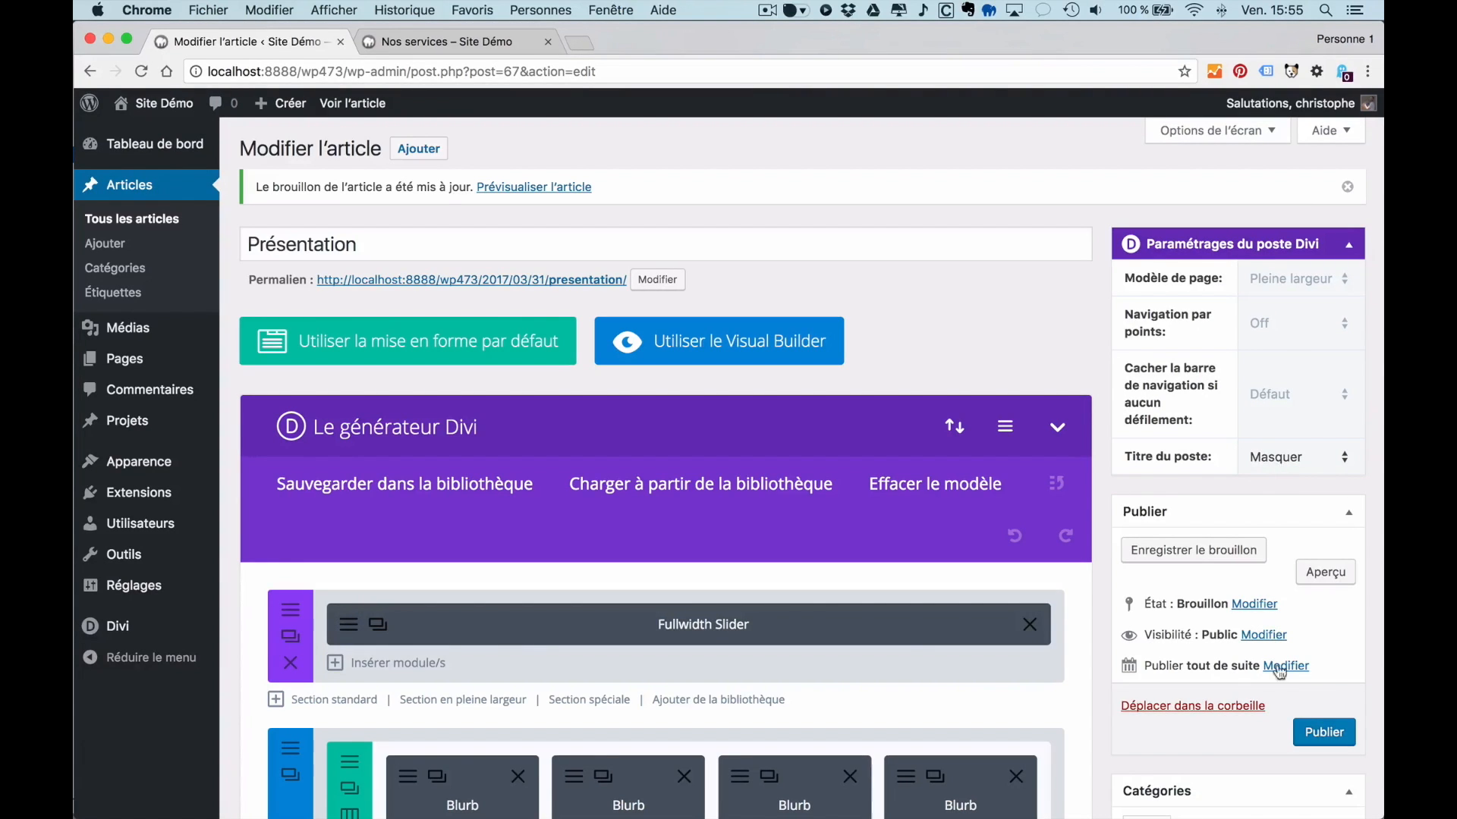
# - Preview the post and examine its slider slides, blurbs, story section and team members
pyautogui.click(1311, 583)
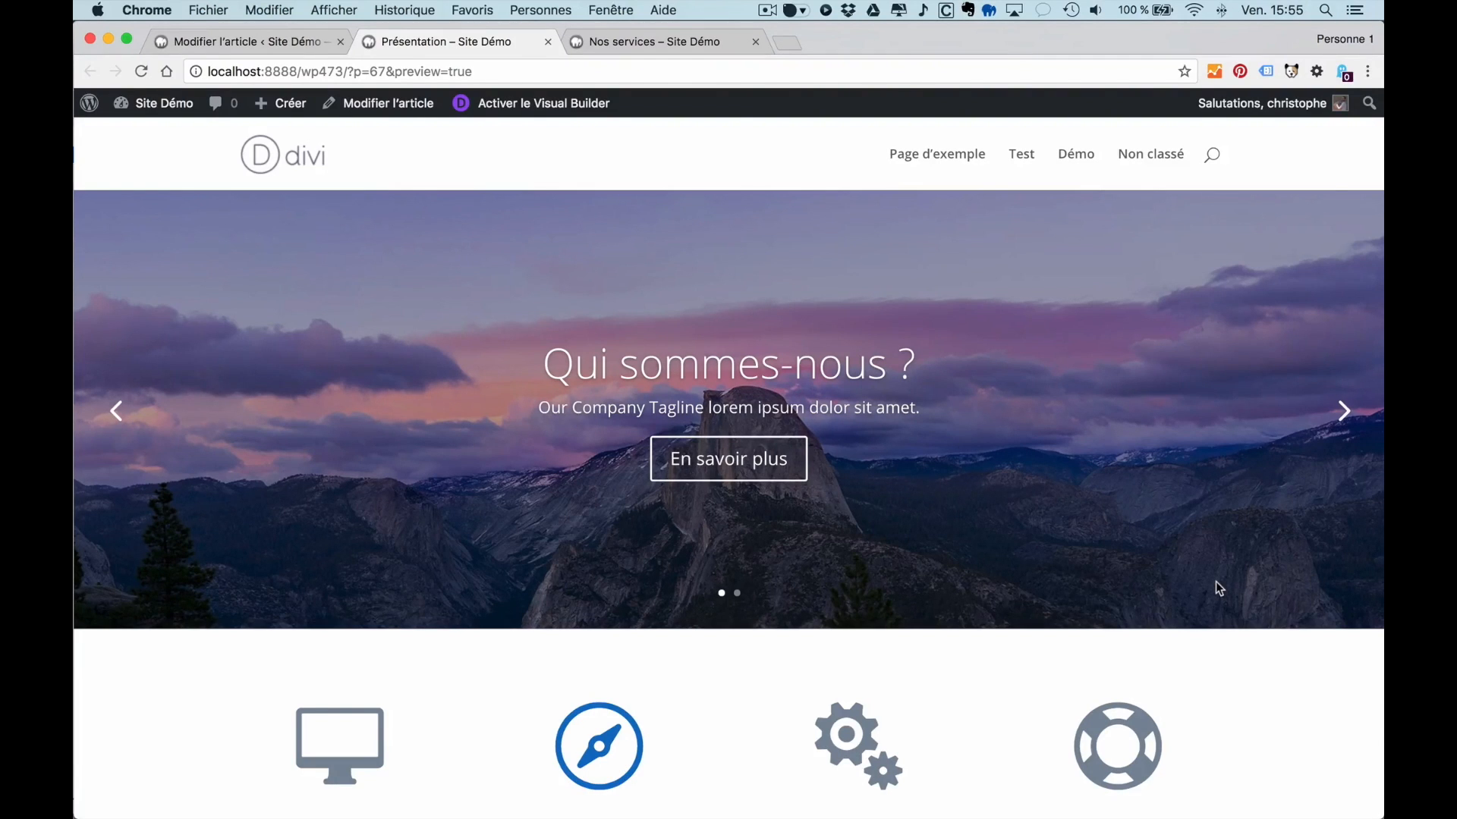
pyautogui.click(1334, 417)
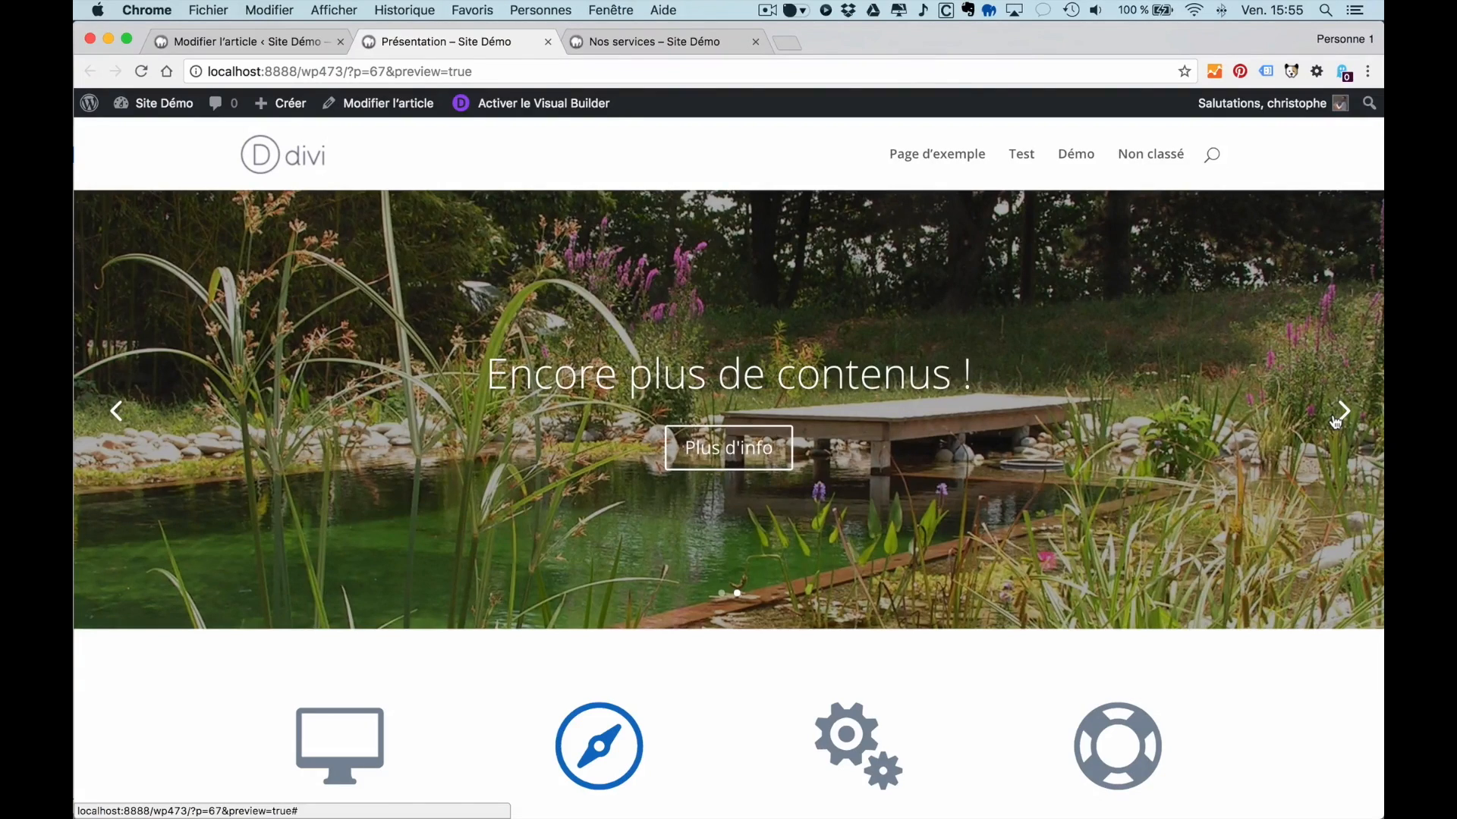
pyautogui.click(1334, 417)
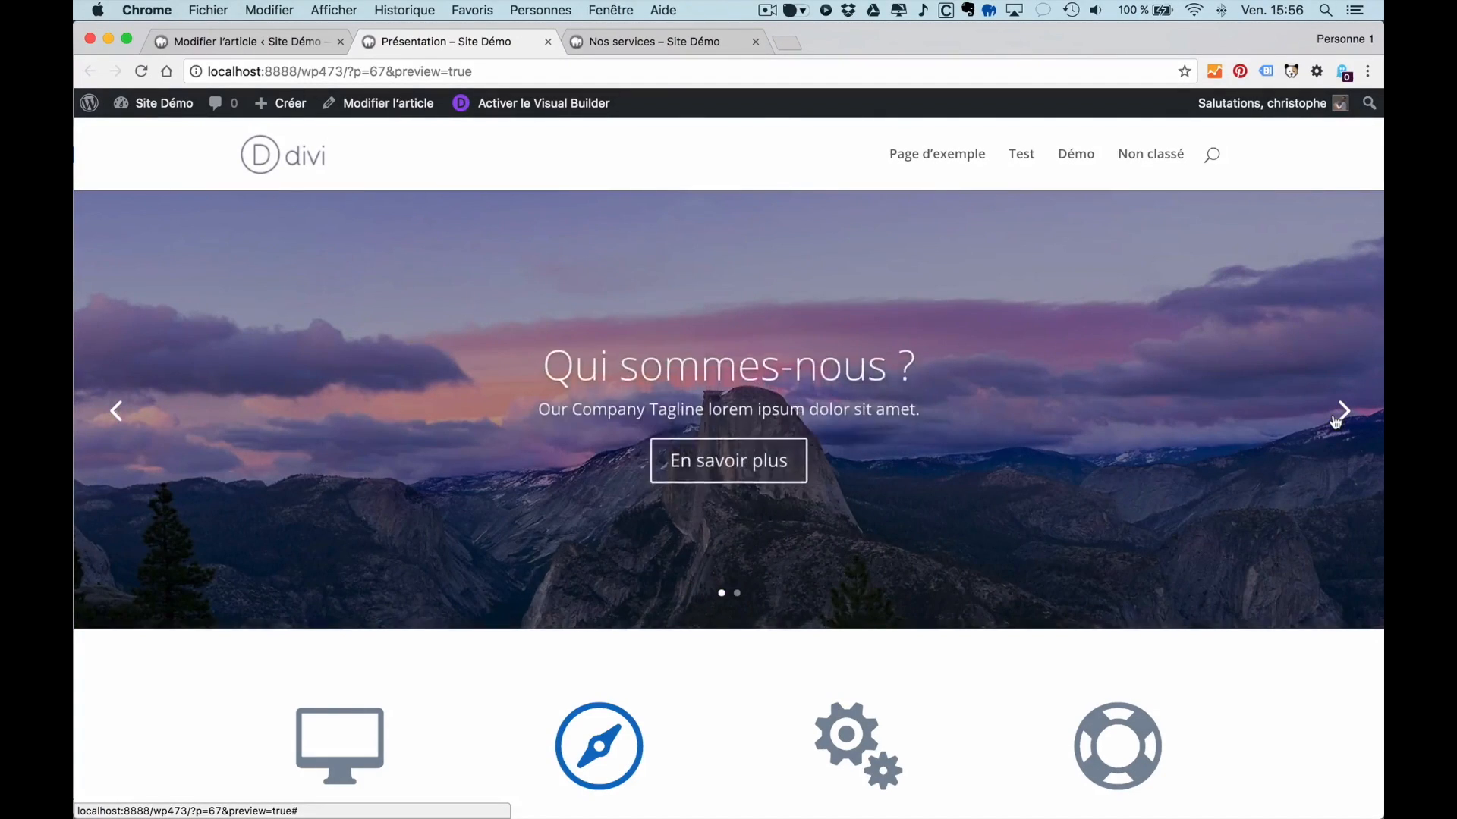
pyautogui.scroll(-5, 1332, 414)
pyautogui.scroll(-3, 1180, 547)
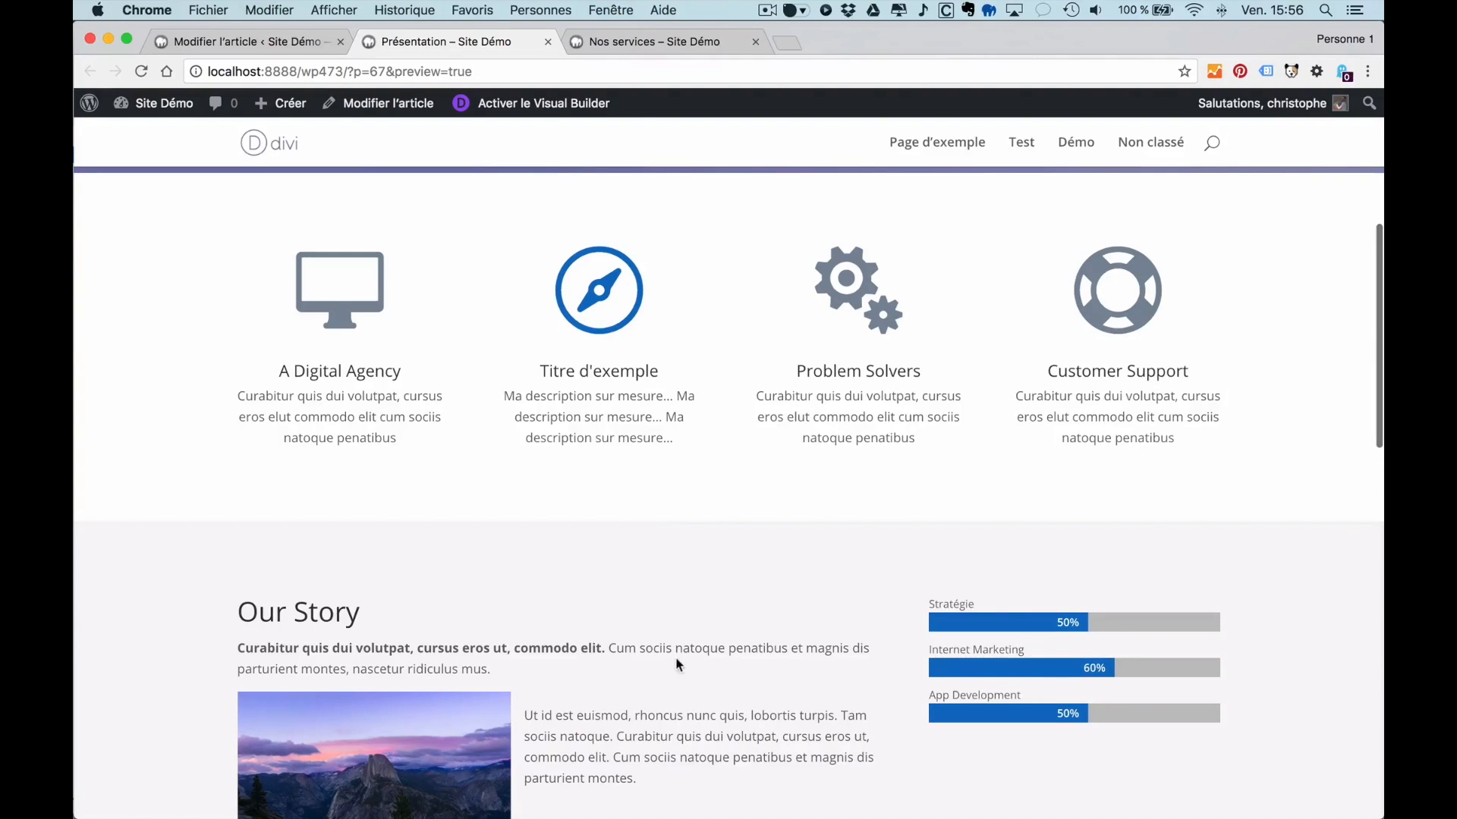
pyautogui.scroll(-4, 677, 664)
pyautogui.scroll(-3, 711, 649)
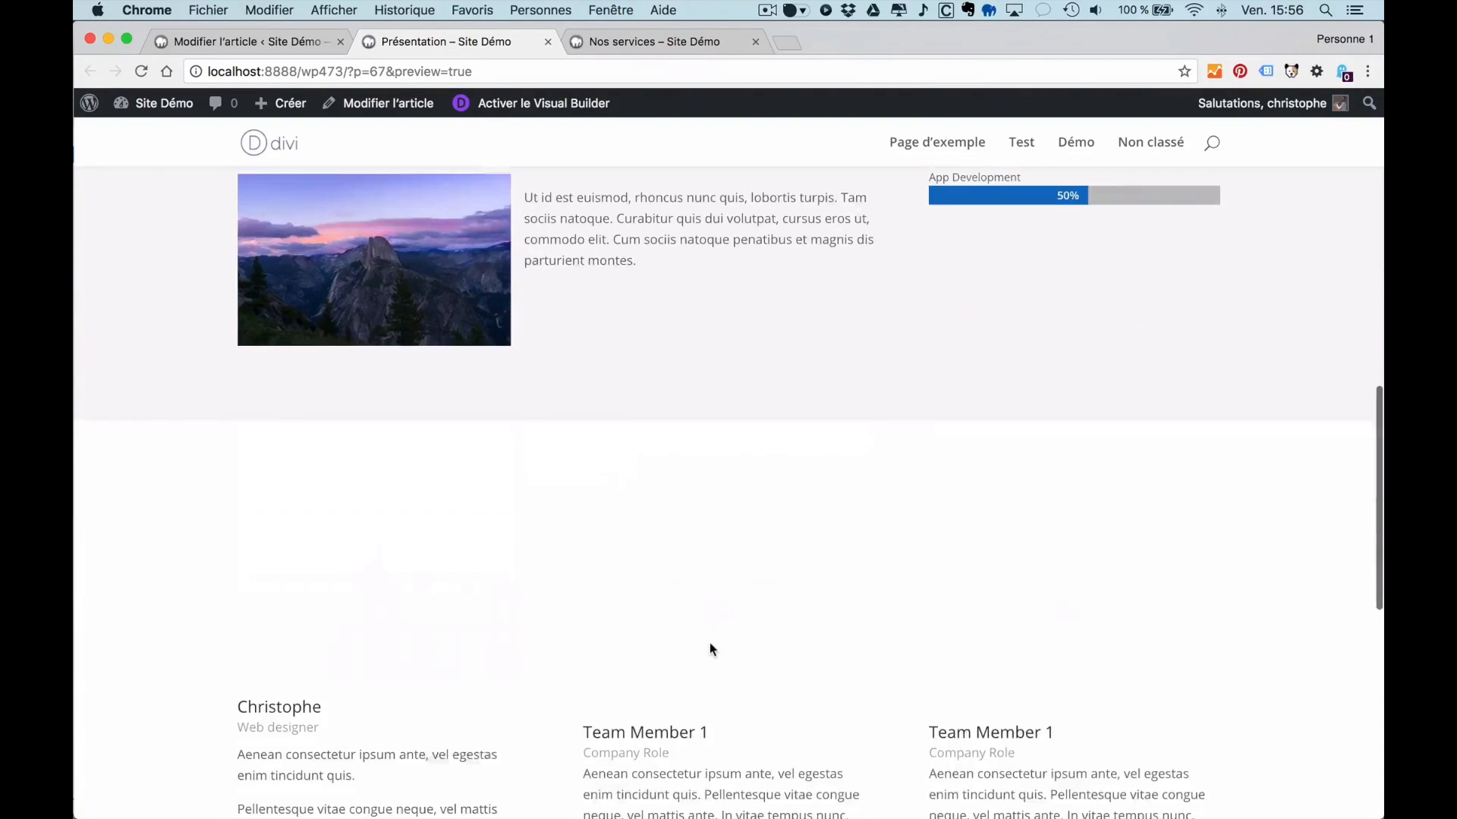
pyautogui.scroll(-2, 711, 649)
pyautogui.scroll(3, 711, 649)
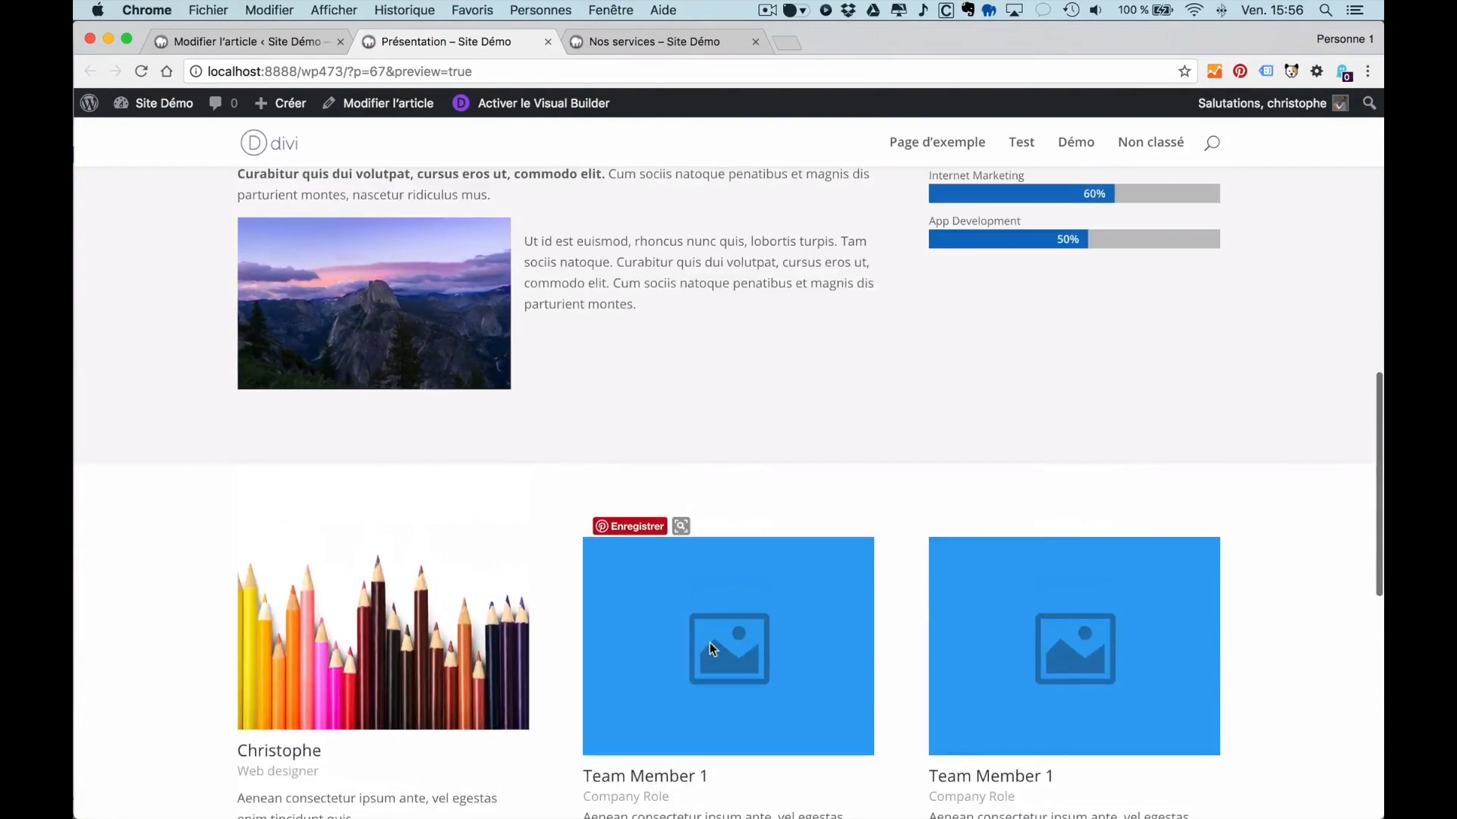
pyautogui.scroll(-4, 709, 642)
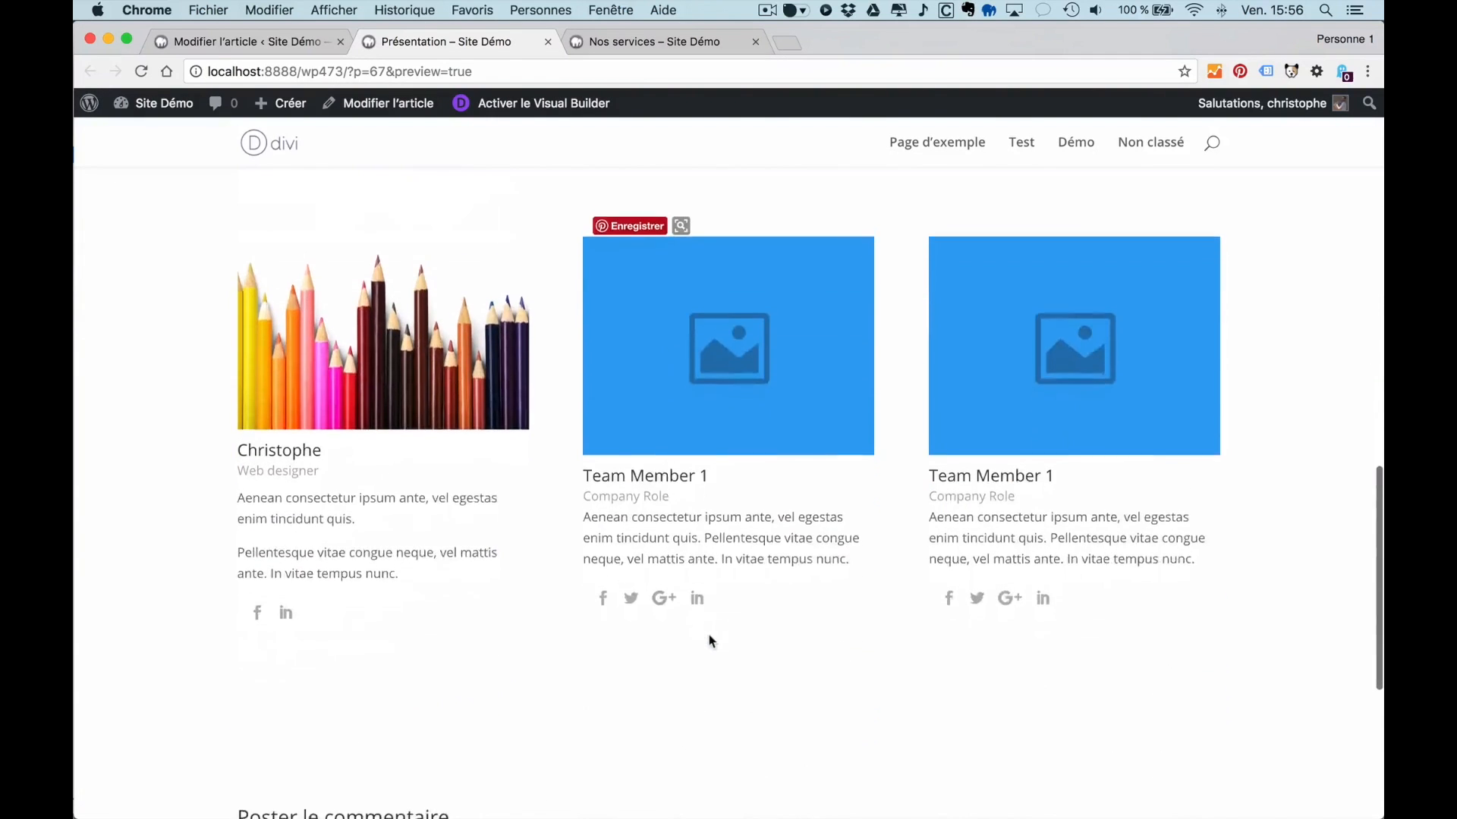
pyautogui.scroll(2, 702, 641)
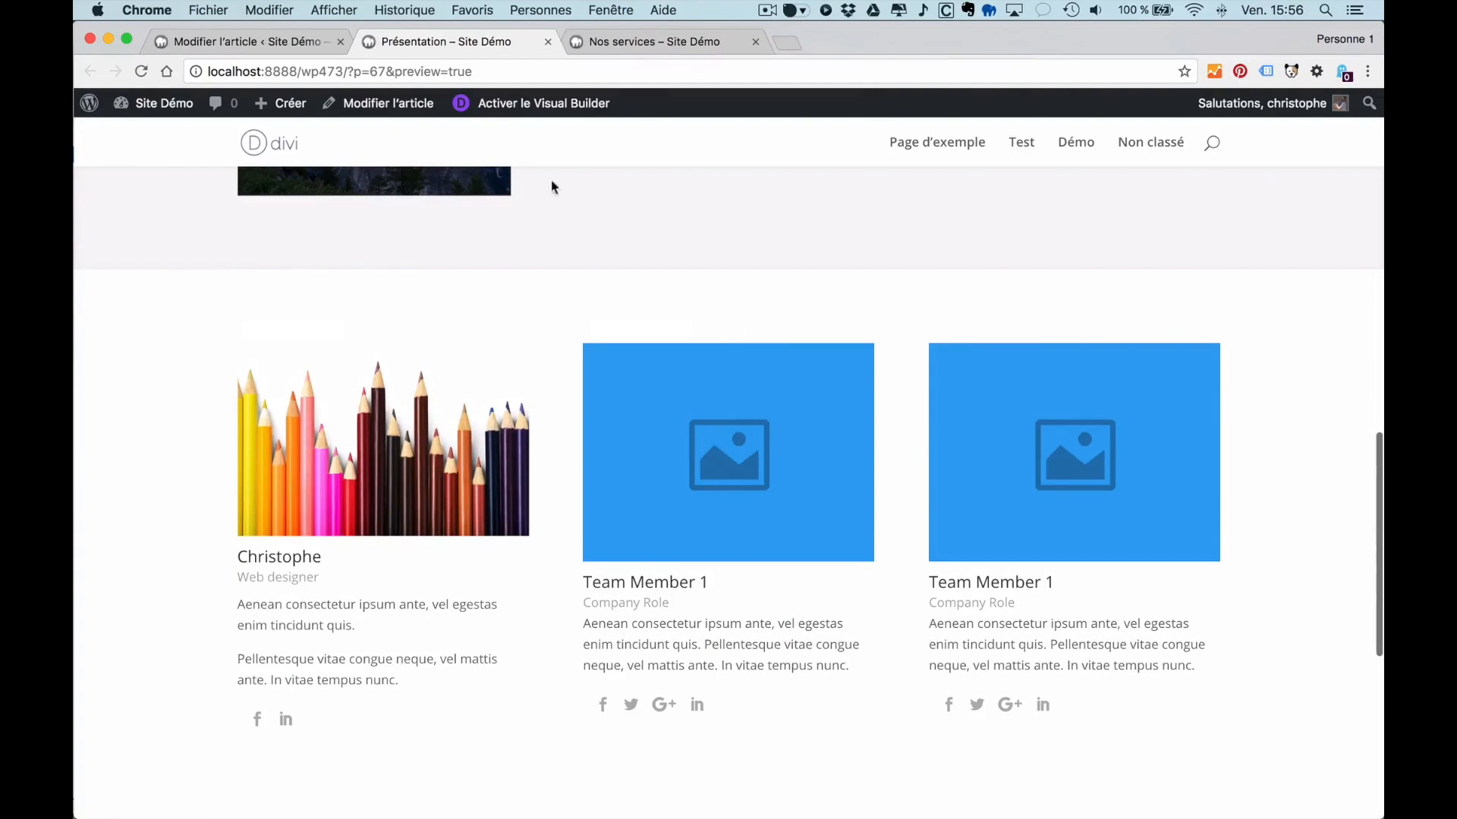
# - Activate the Visual Builder on the previewed post and delete the section containing the three team members
pyautogui.click(540, 106)
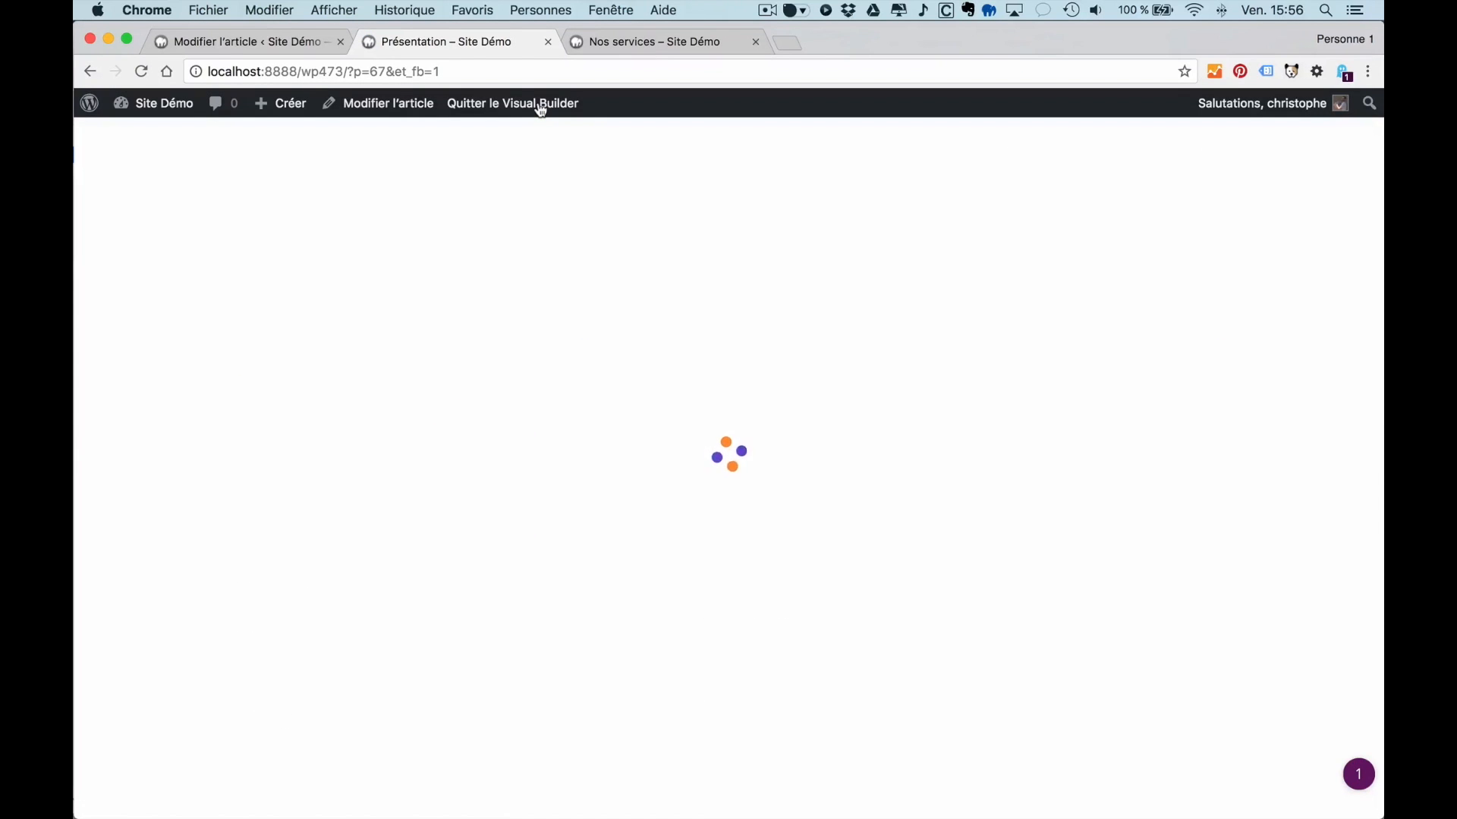
pyautogui.scroll(-10, 692, 472)
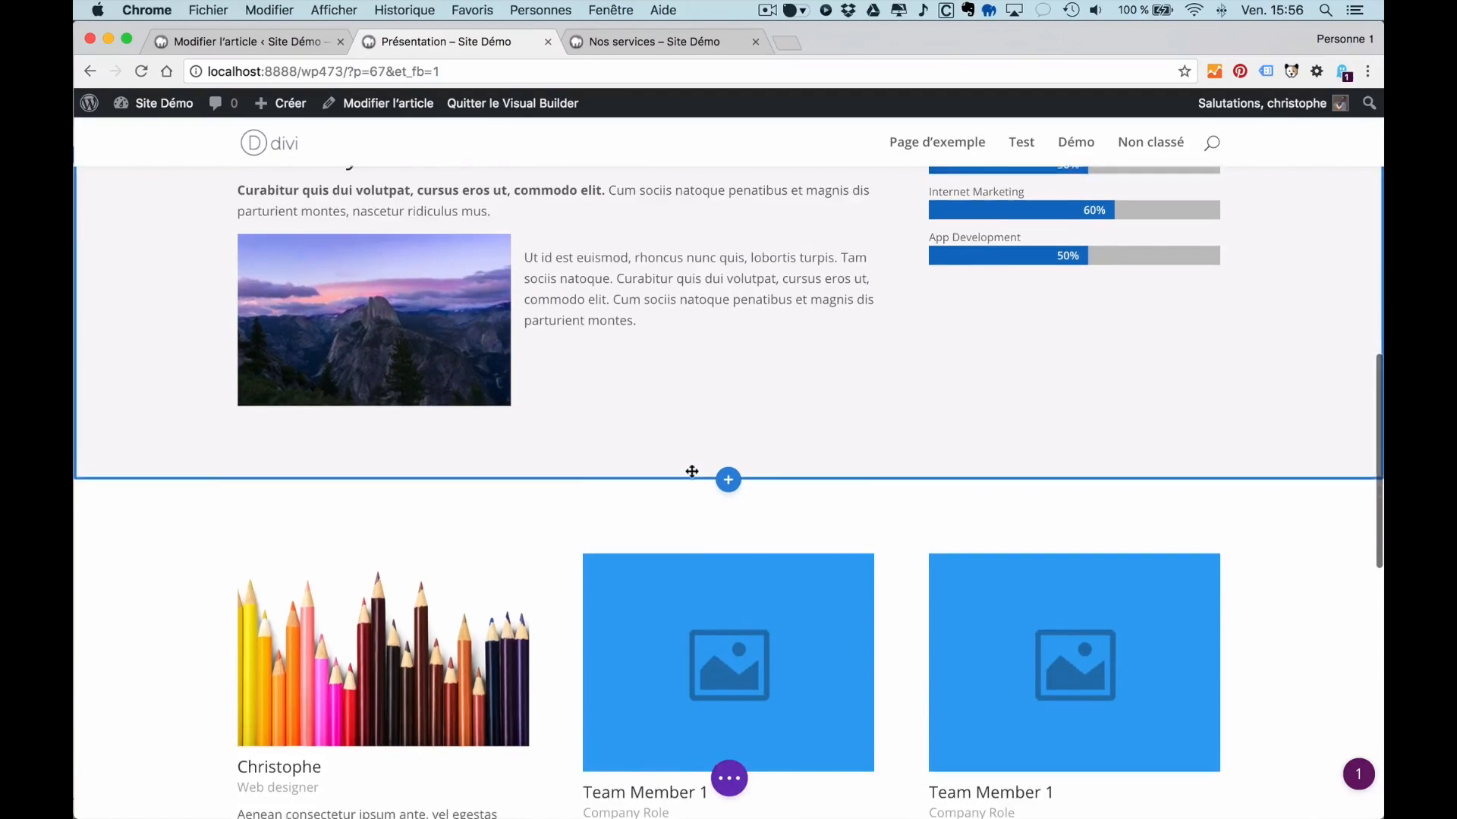
pyautogui.scroll(3, 692, 472)
pyautogui.scroll(-7, 692, 472)
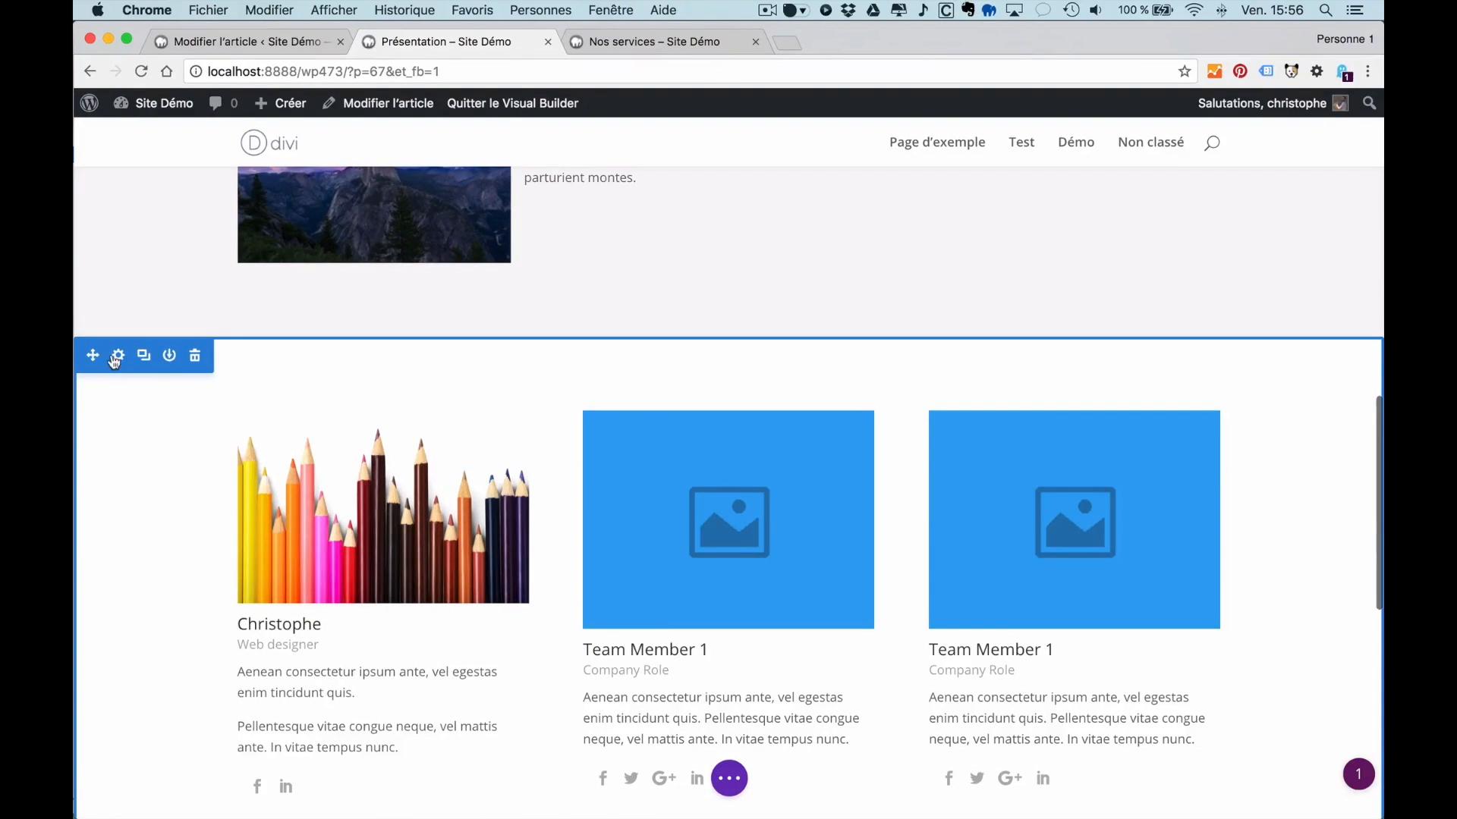
pyautogui.click(199, 362)
# - Add a new Normal section below the "Our Story" section, with a row of two equal columns
pyautogui.scroll(10, 199, 361)
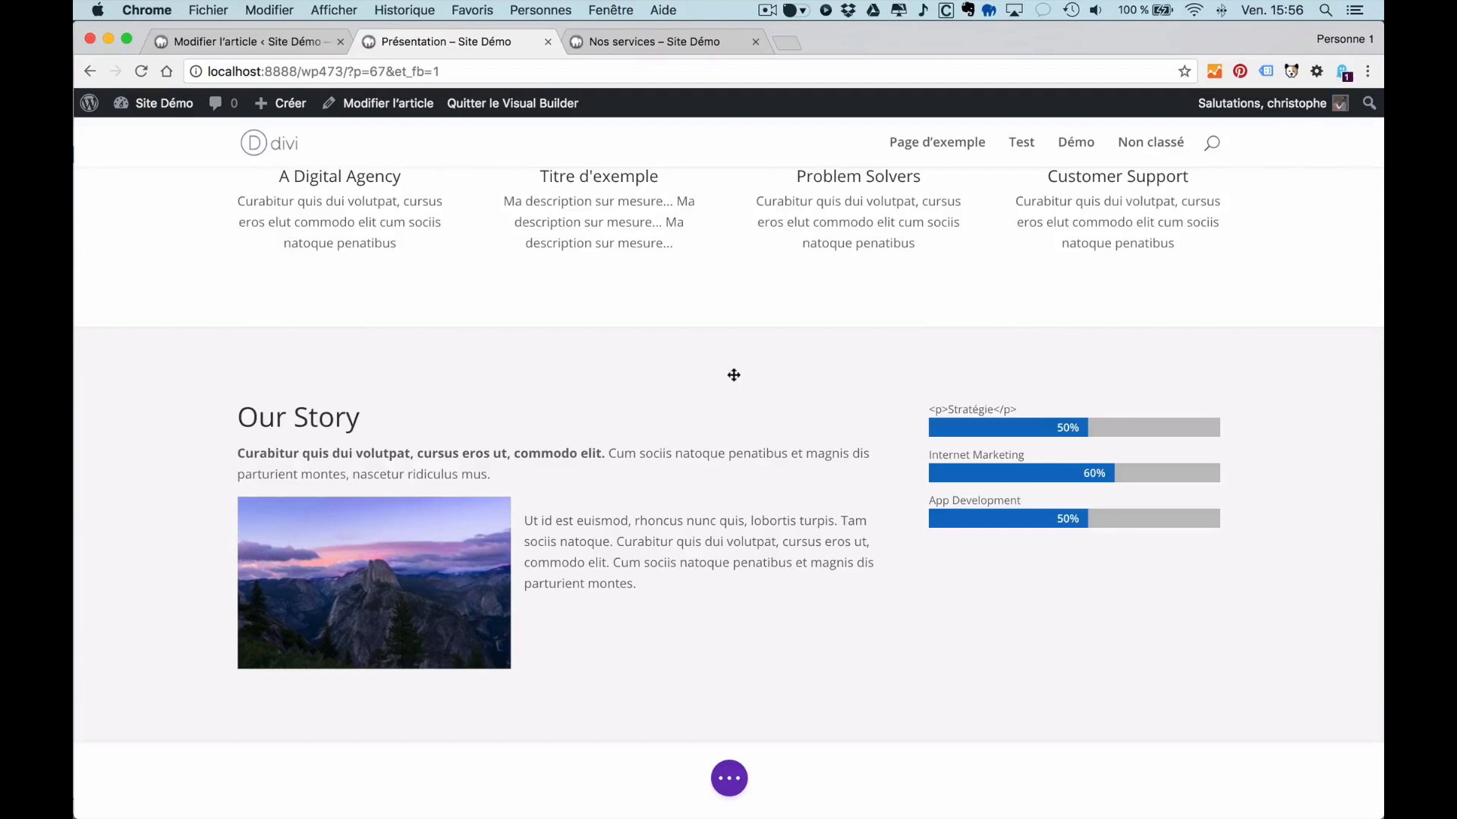
pyautogui.scroll(5, 734, 375)
pyautogui.scroll(4, 733, 381)
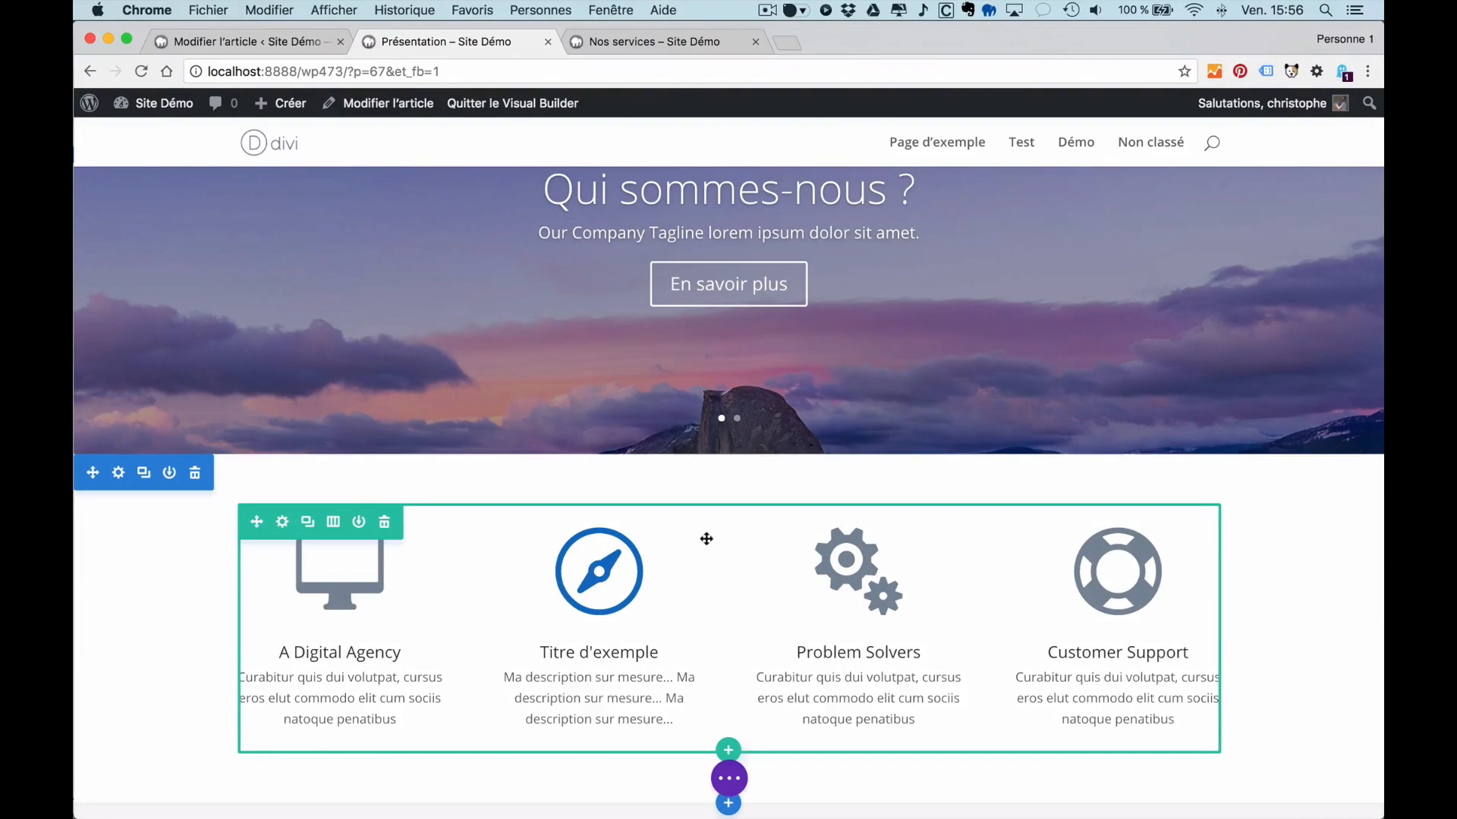
pyautogui.scroll(-10, 706, 539)
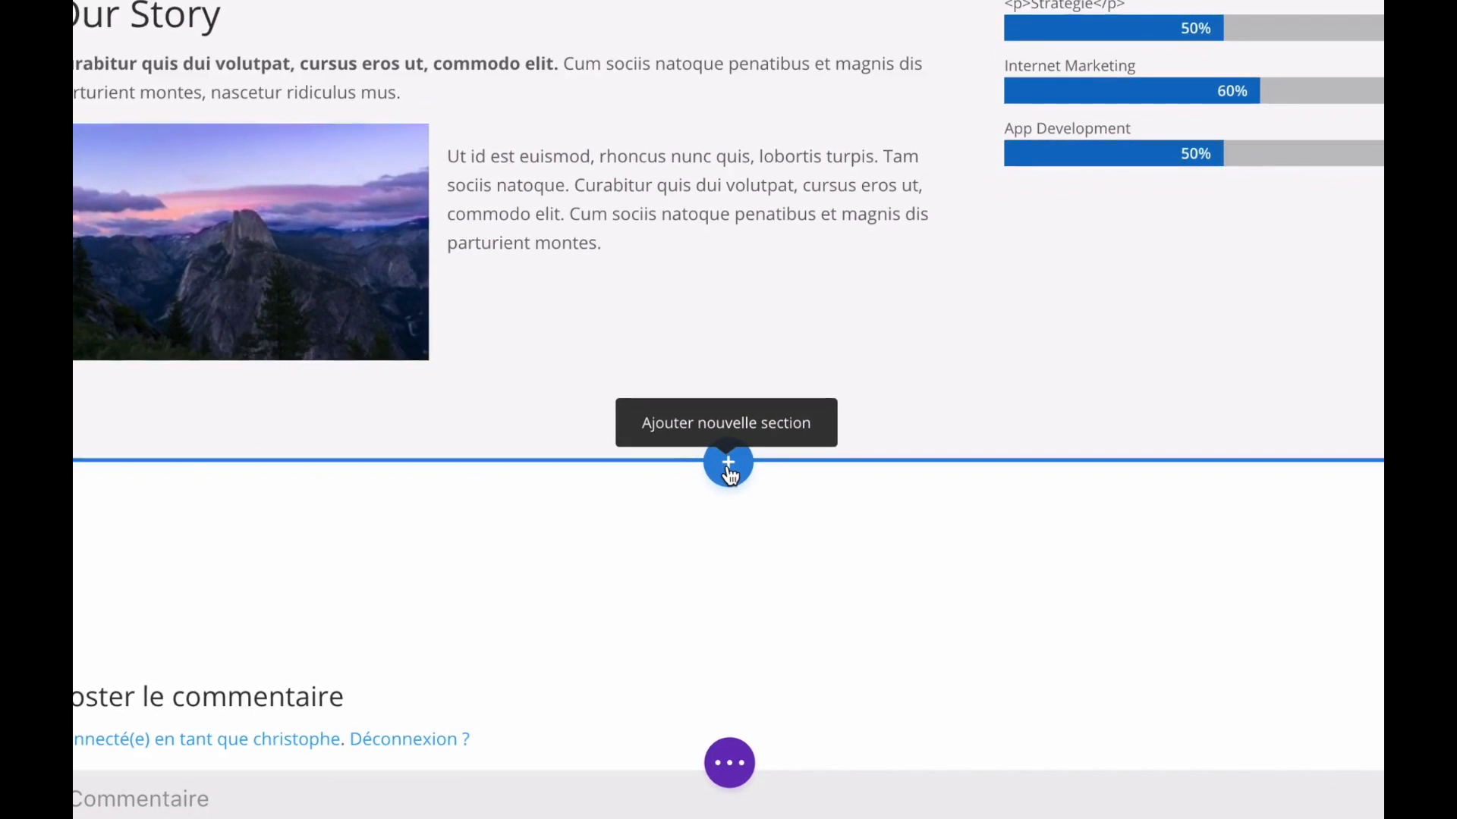
pyautogui.click(728, 471)
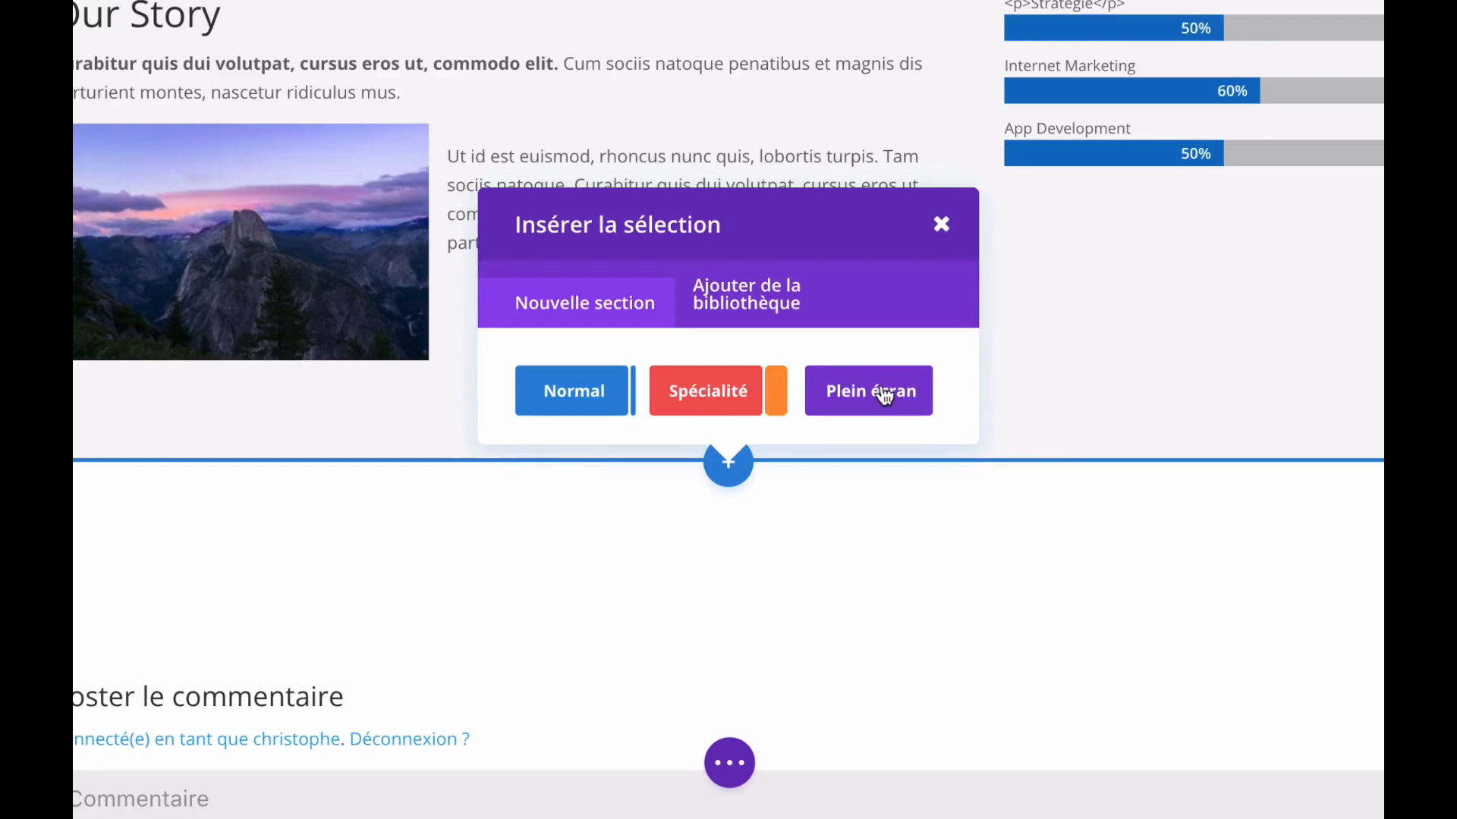
pyautogui.click(593, 397)
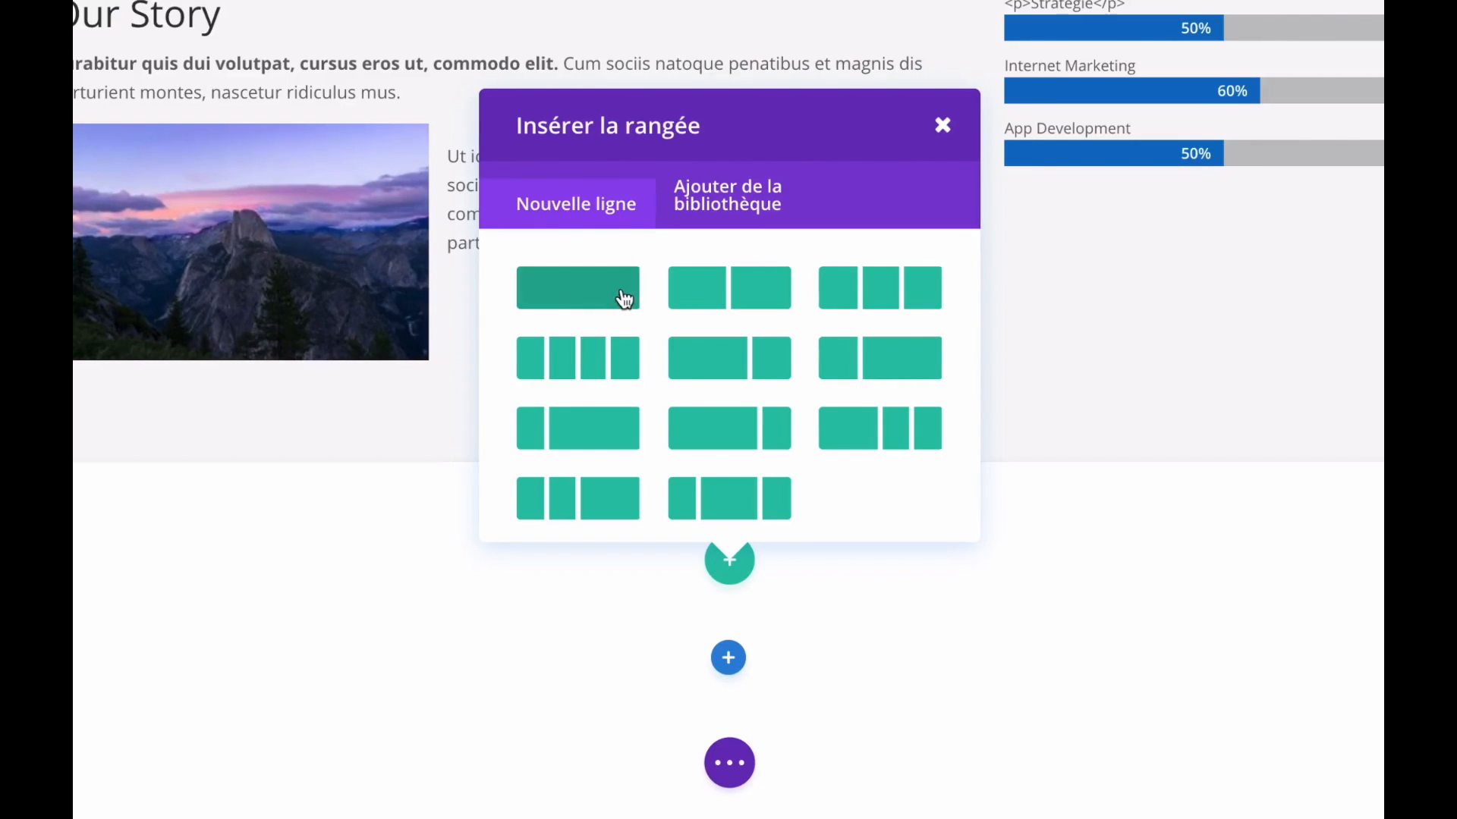
pyautogui.click(700, 296)
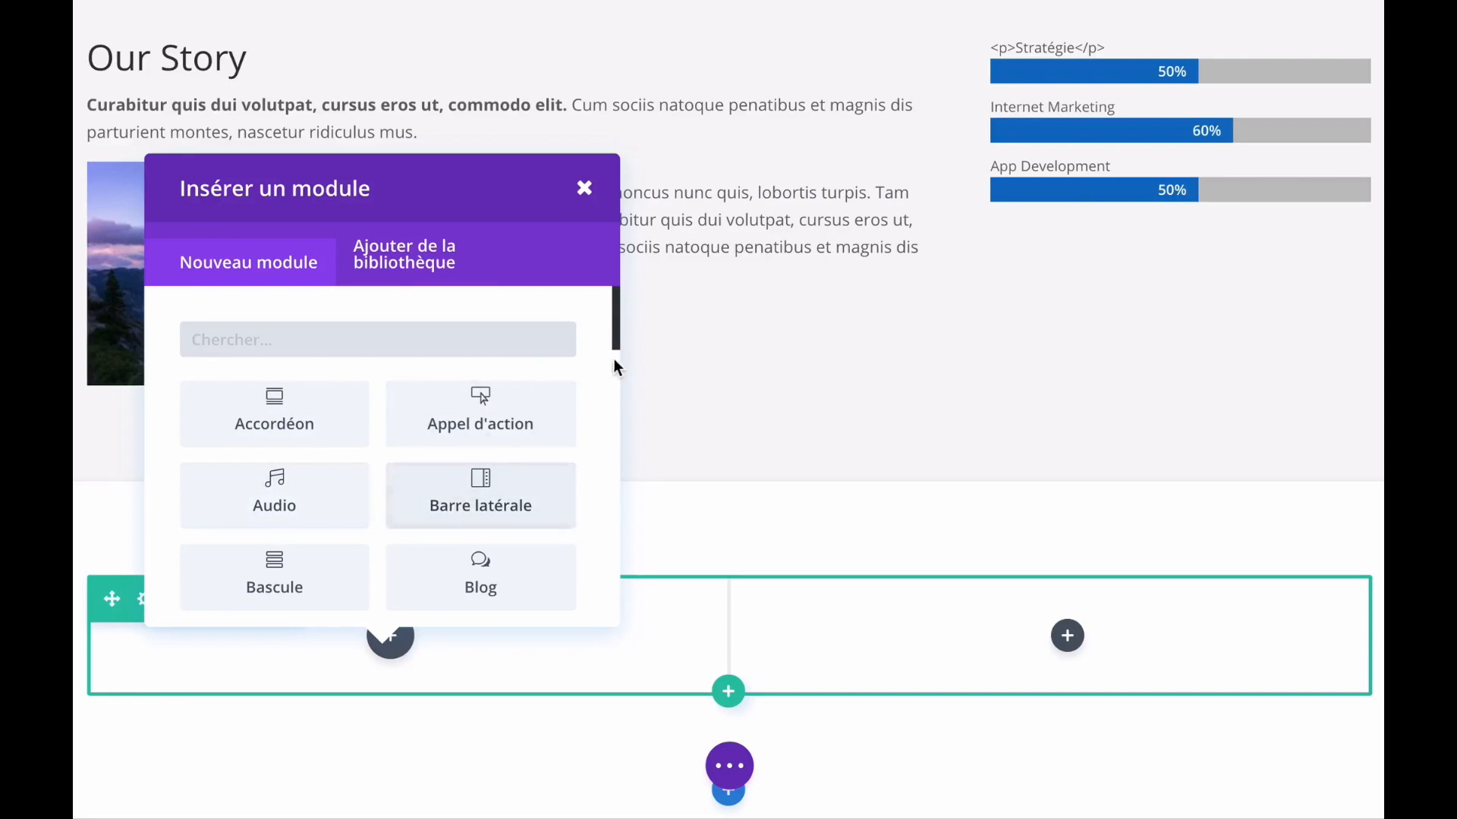
# - Insert a Texte module in the new row's first column with the content "Ici se trouve le module de texte de Divi..." and save it
pyautogui.moveTo(613, 334)
pyautogui.mouseDown()
pyautogui.moveTo(616, 390)
pyautogui.moveTo(608, 332)
pyautogui.mouseUp()
pyautogui.click(391, 340)
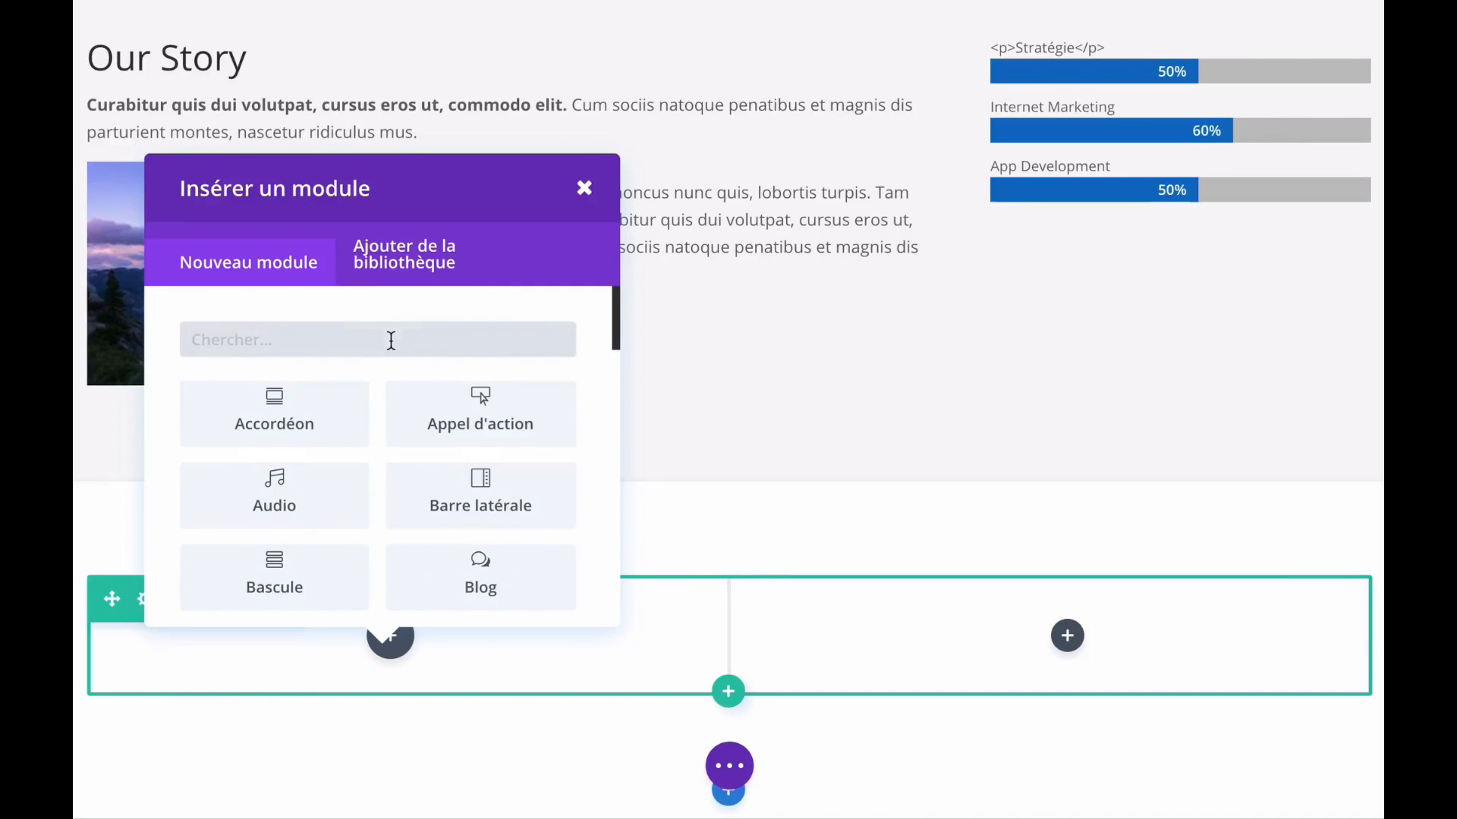
pyautogui.write('text')
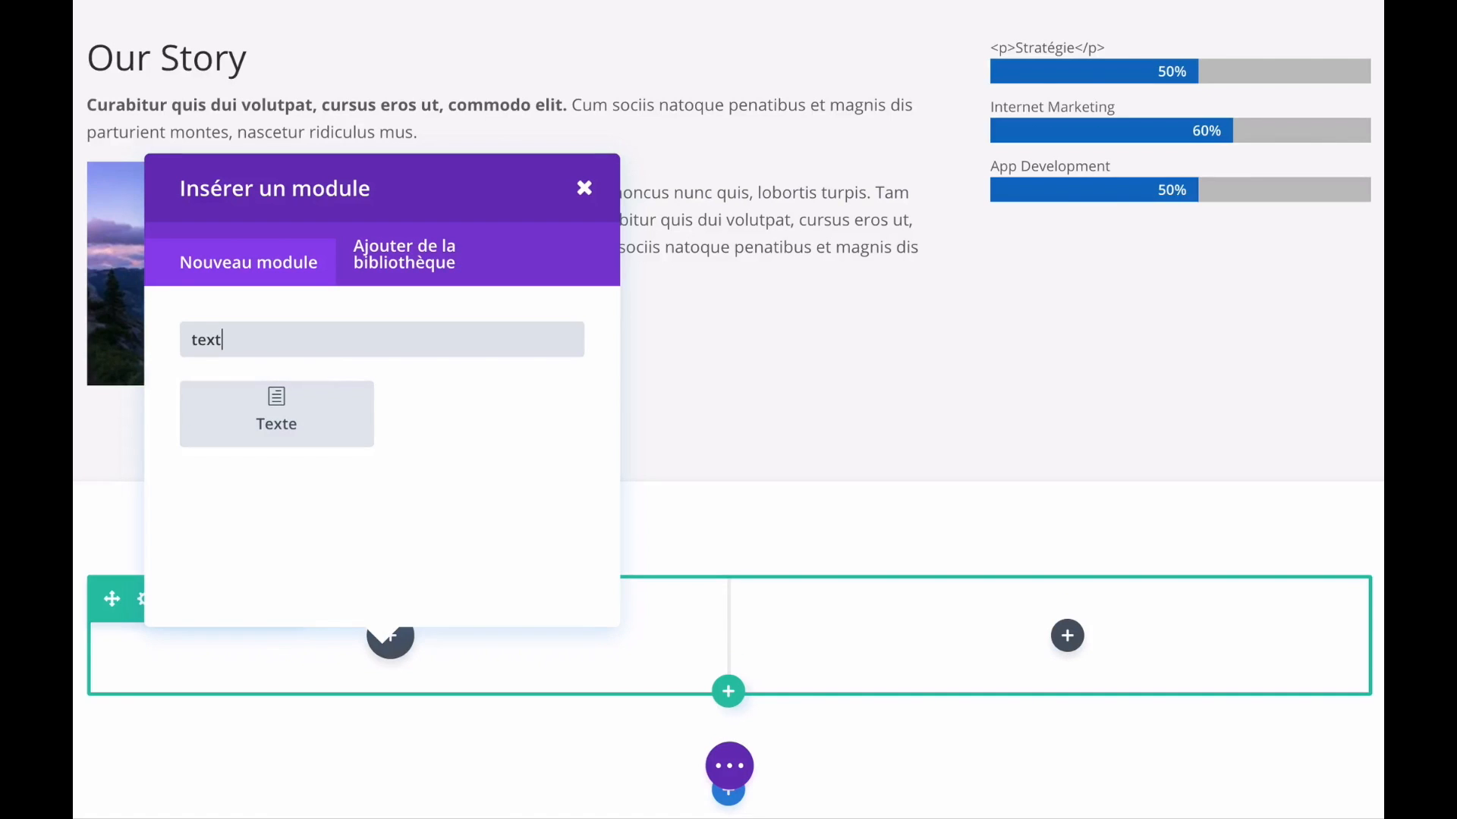
pyautogui.click(275, 421)
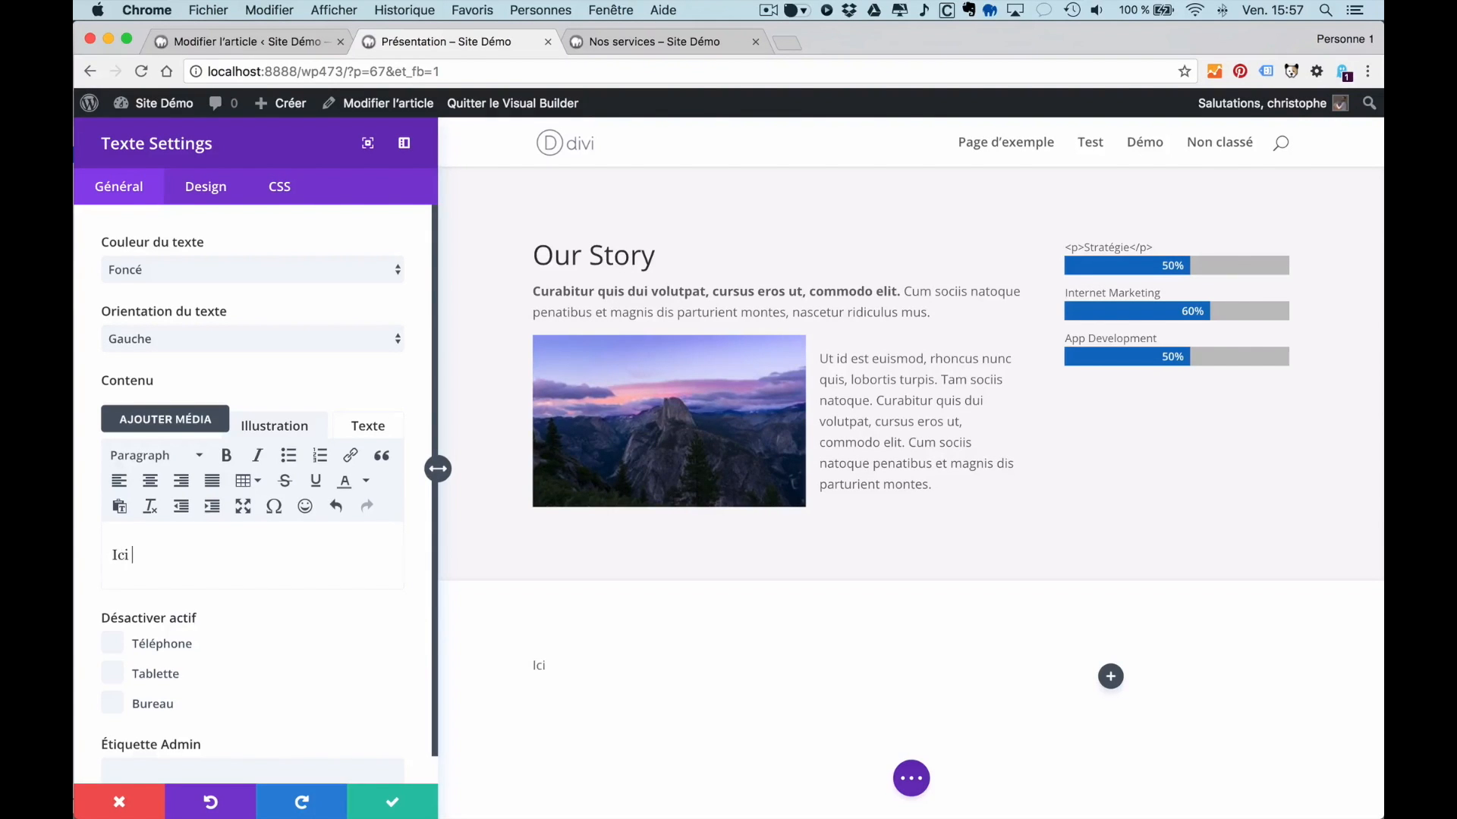
pyautogui.write('ouve le module de texte de Divi...')
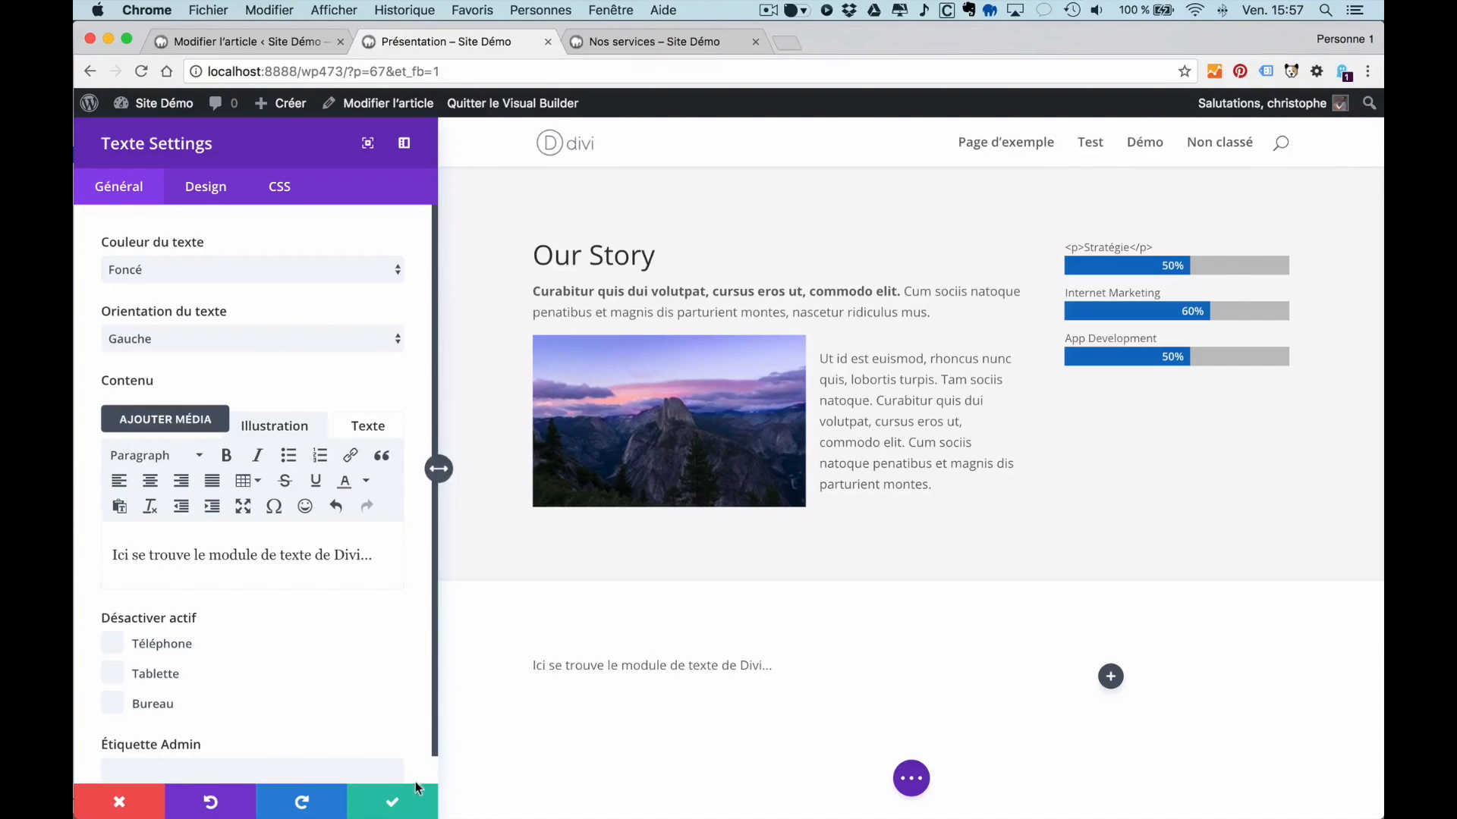
pyautogui.click(394, 798)
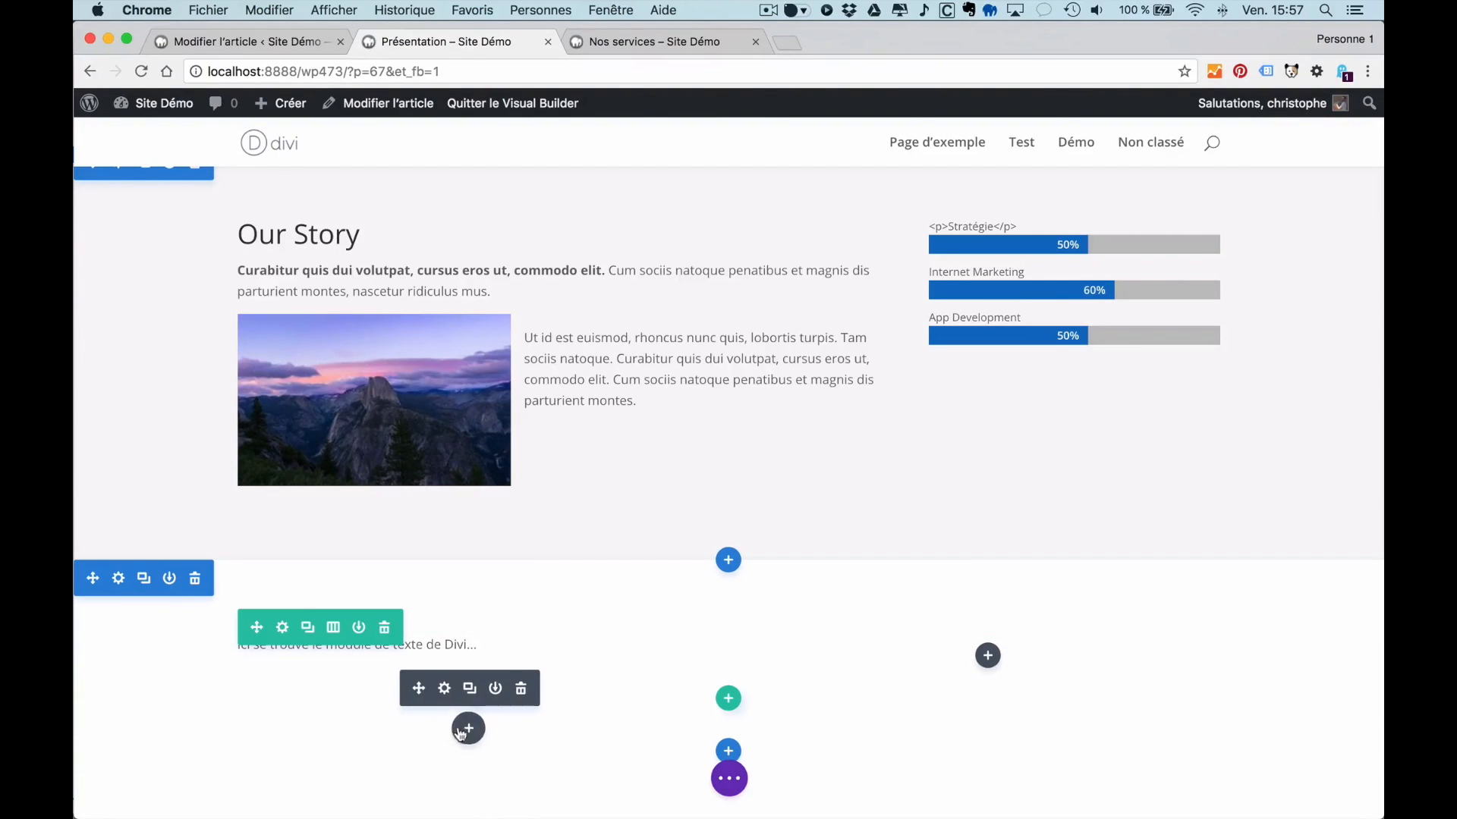
pyautogui.click(444, 690)
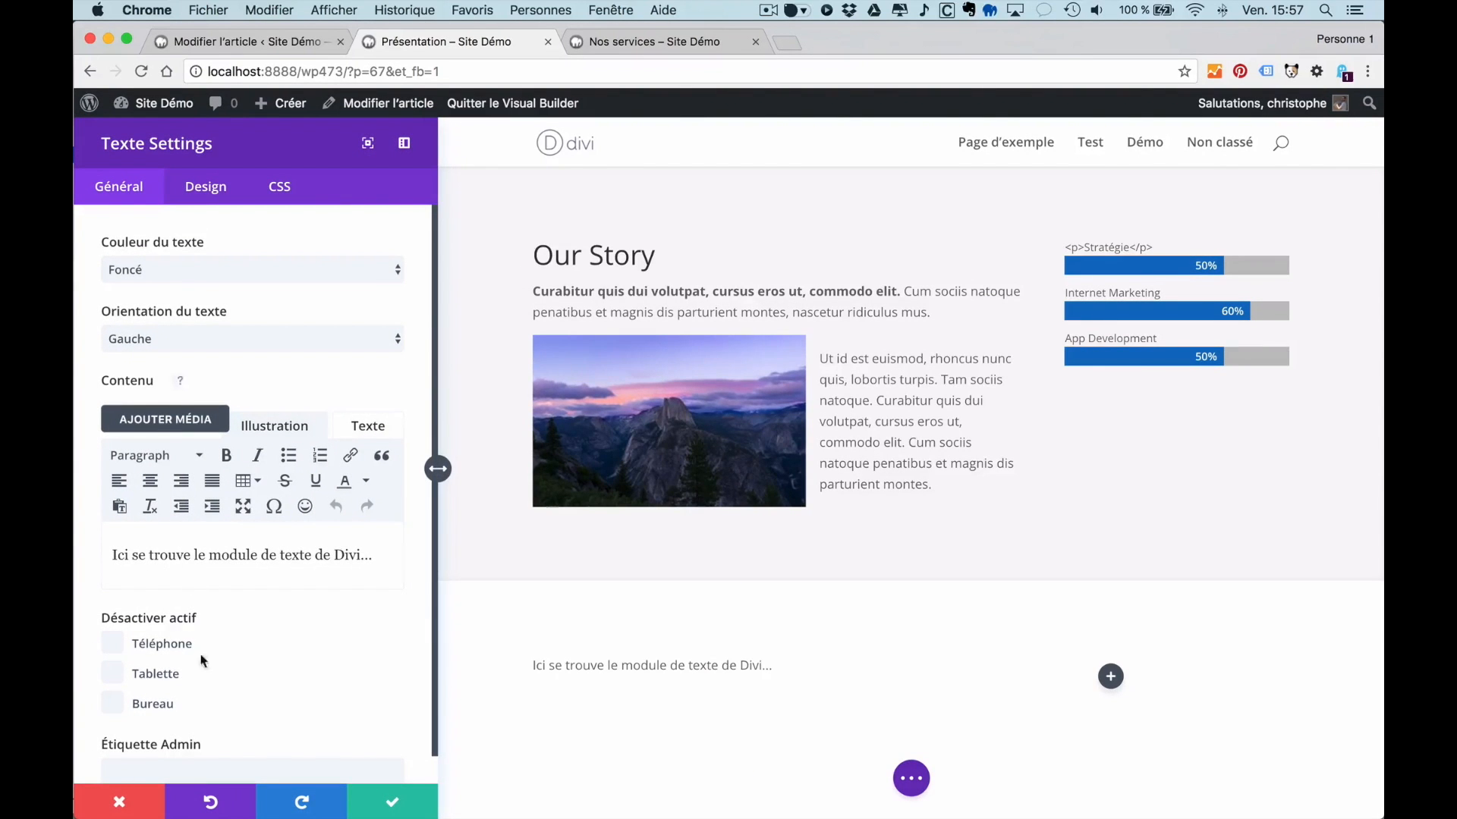
pyautogui.click(111, 802)
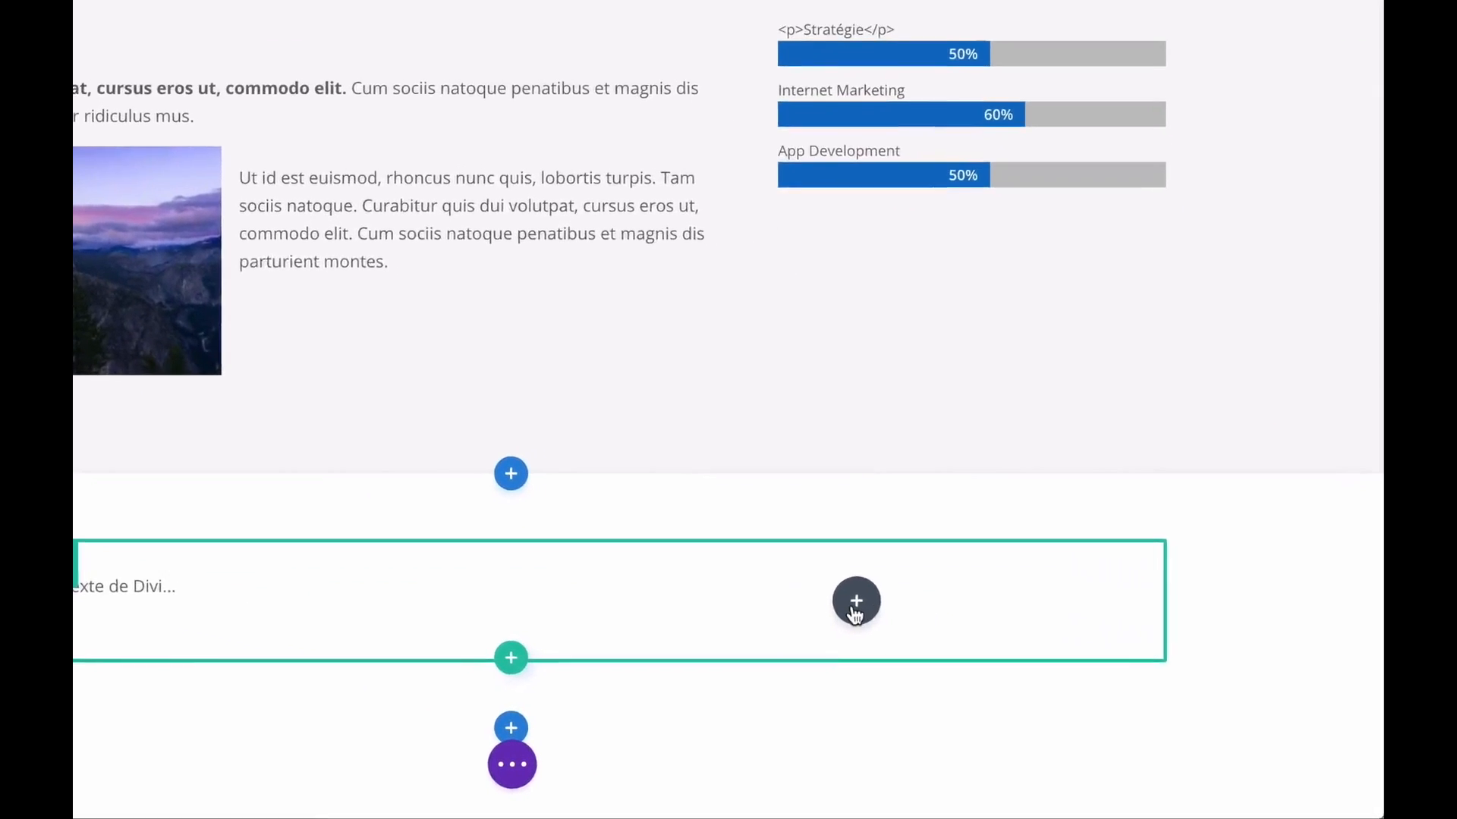
# - Insert an Image module in the empty second column beside the text module
pyautogui.click(857, 607)
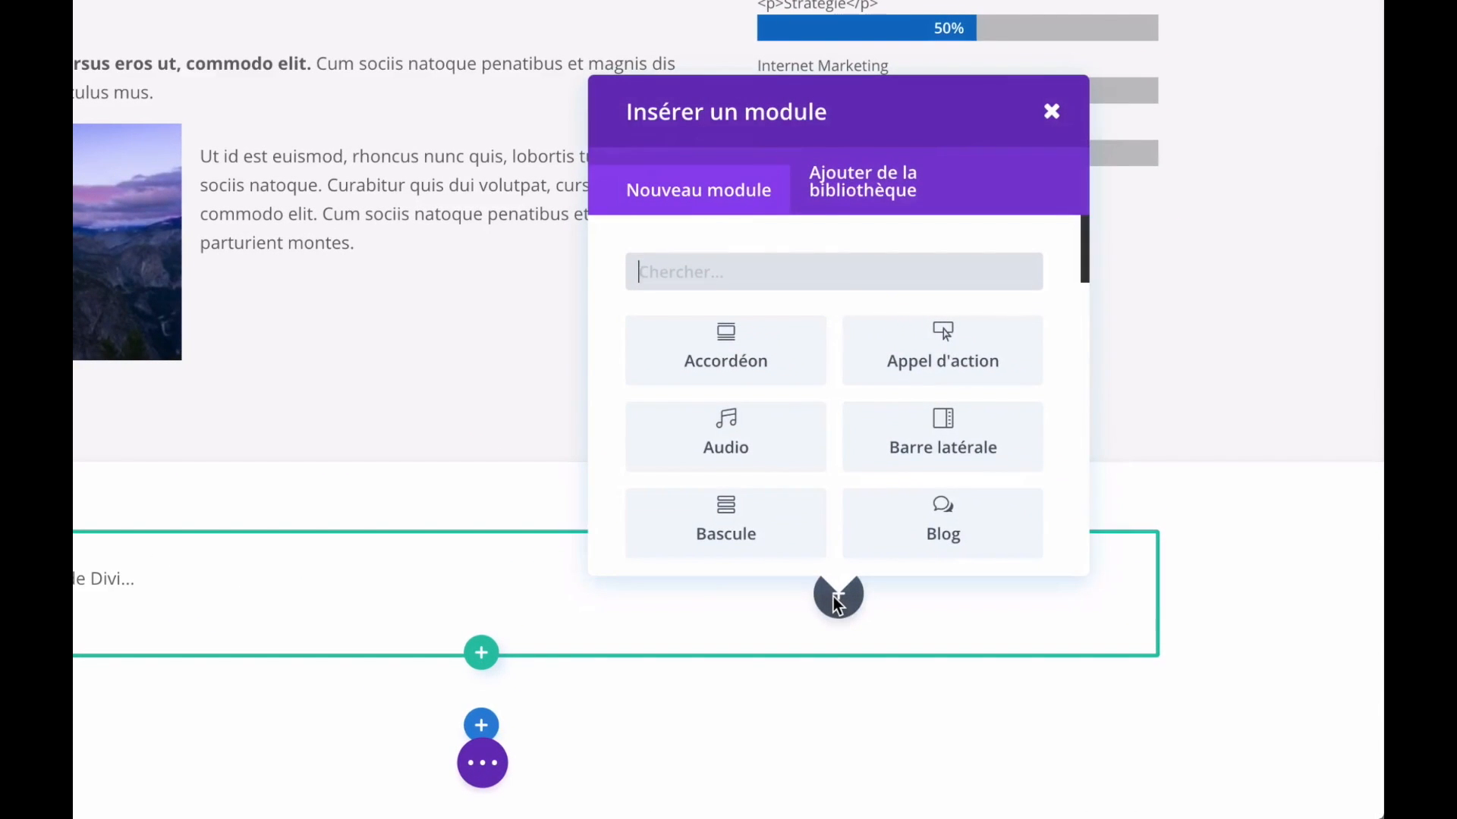
pyautogui.scroll(-5, 989, 497)
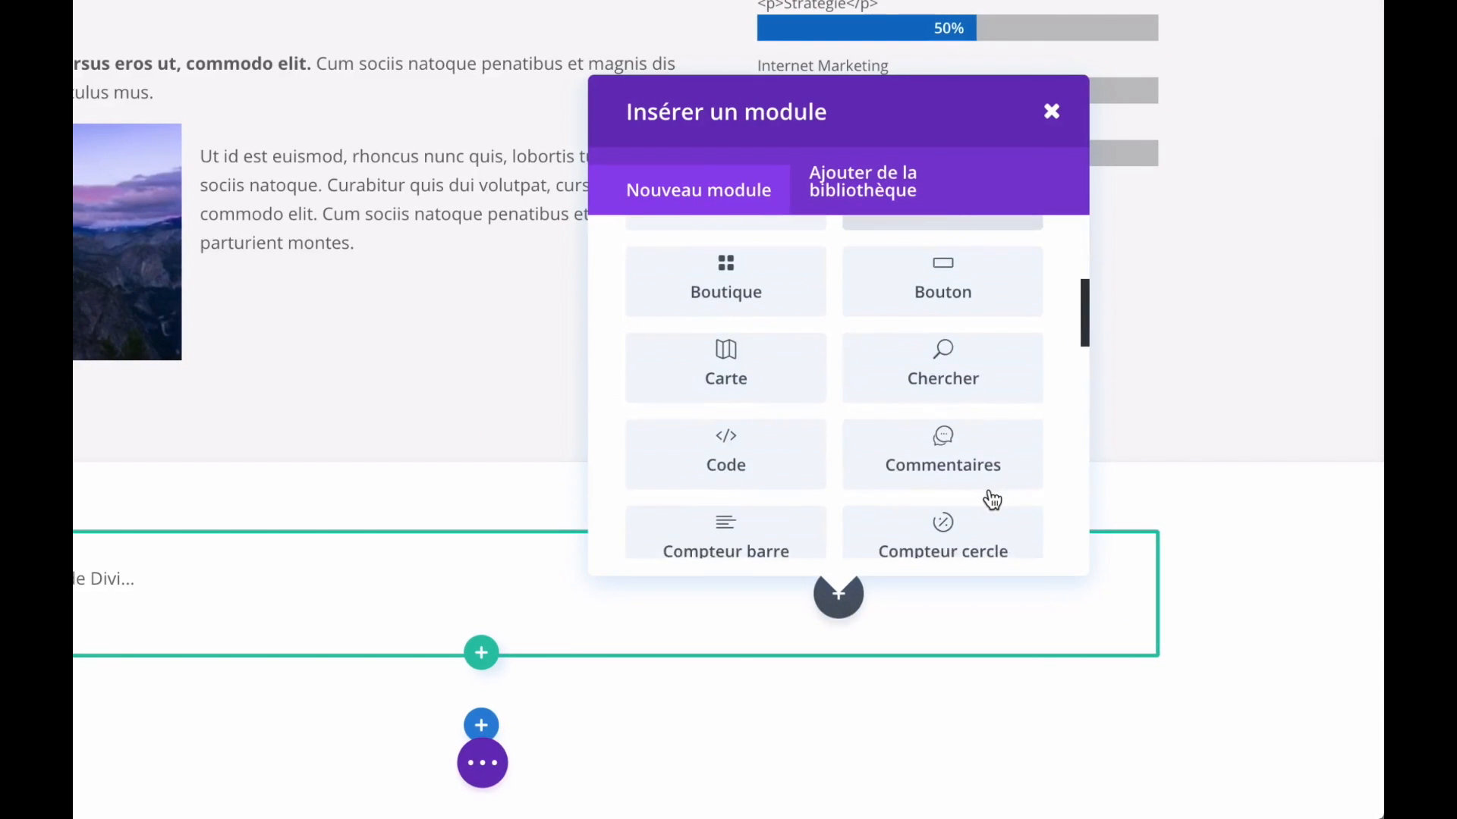
pyautogui.scroll(5, 989, 498)
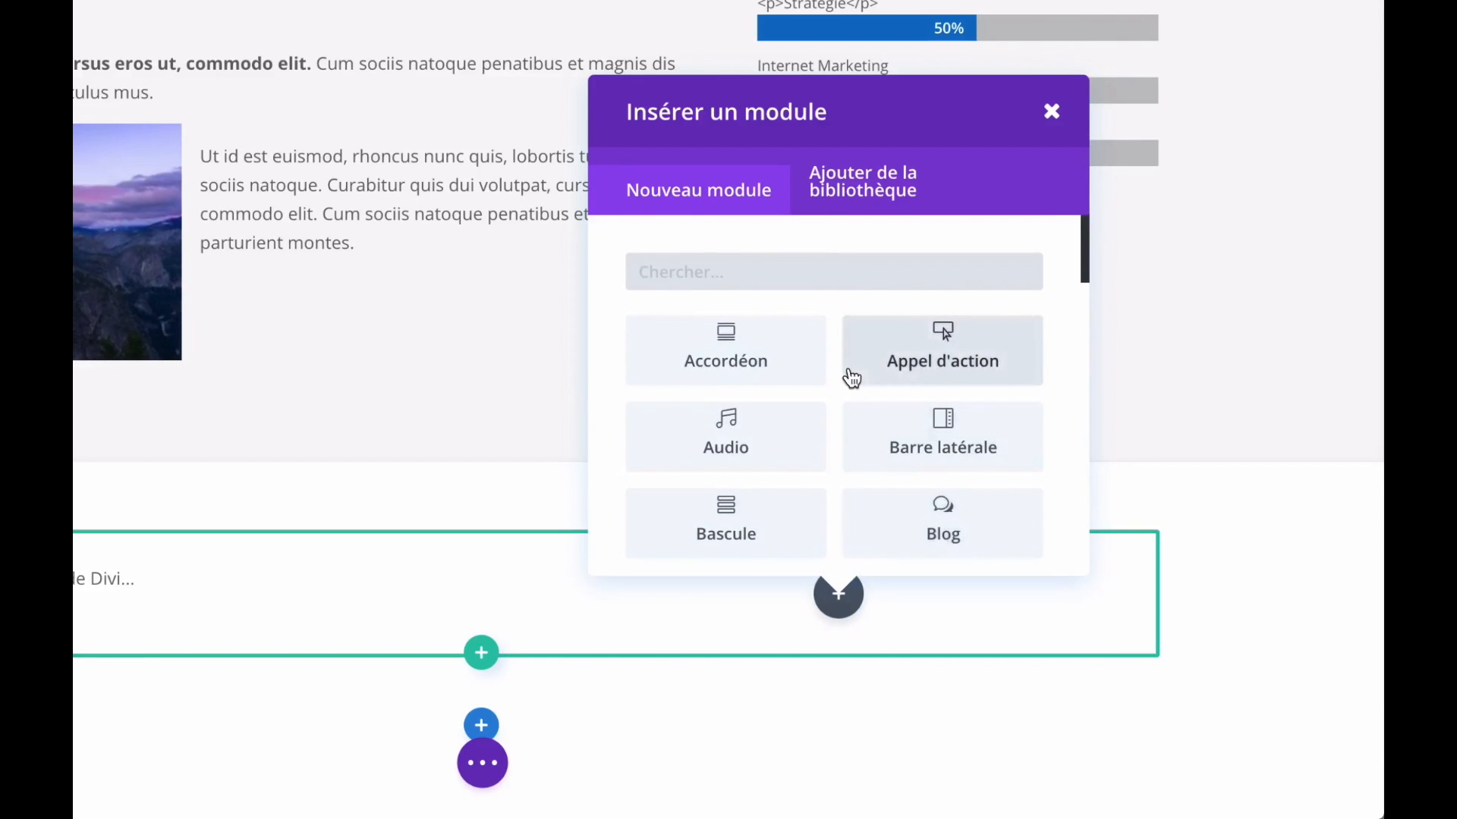
pyautogui.write('im')
pyautogui.click(825, 378)
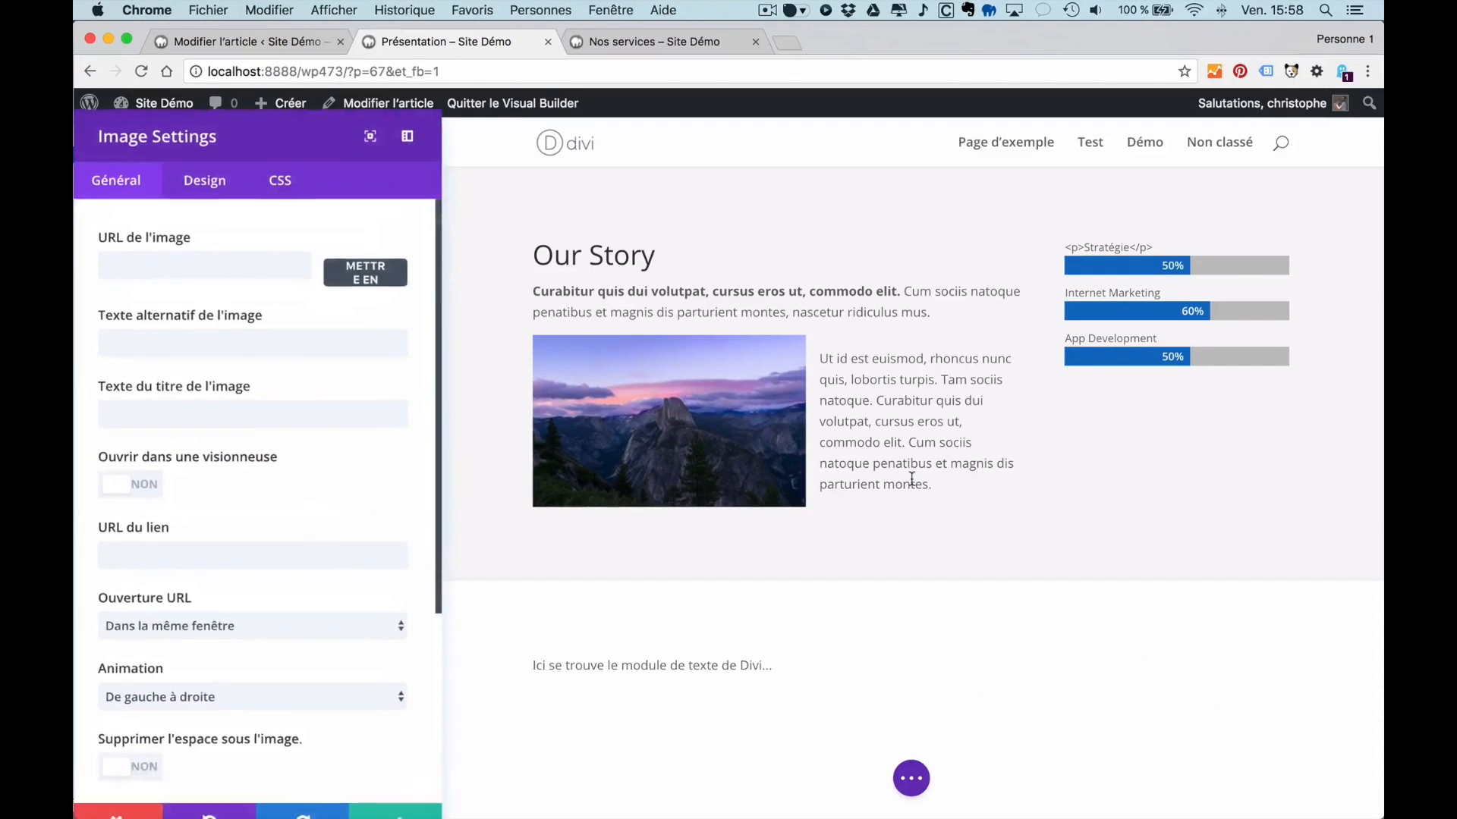
# - Load the lagoon picture lagune-couv-fb.jpg from the media library into the Image module
pyautogui.click(361, 280)
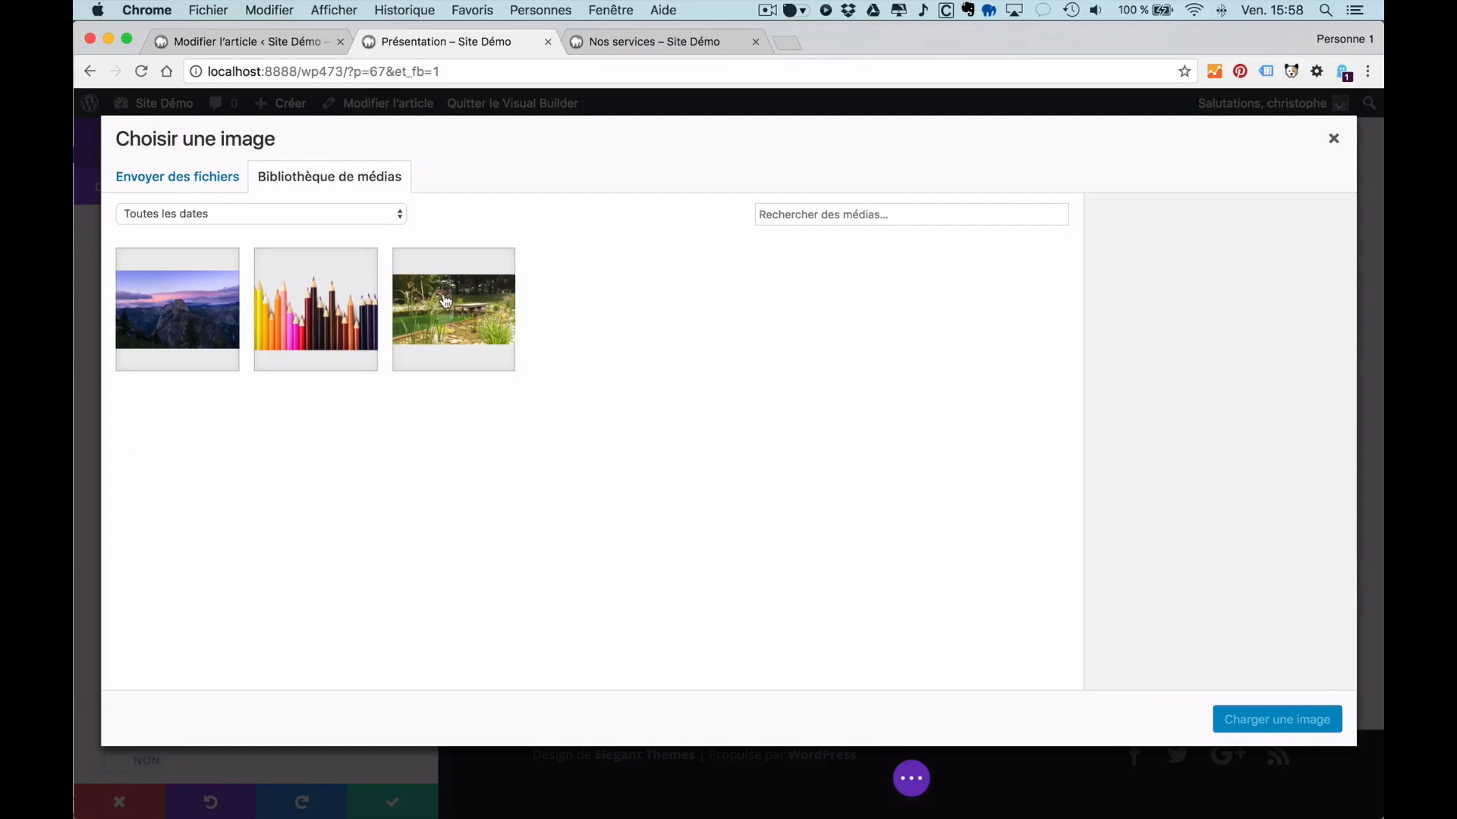
pyautogui.click(446, 302)
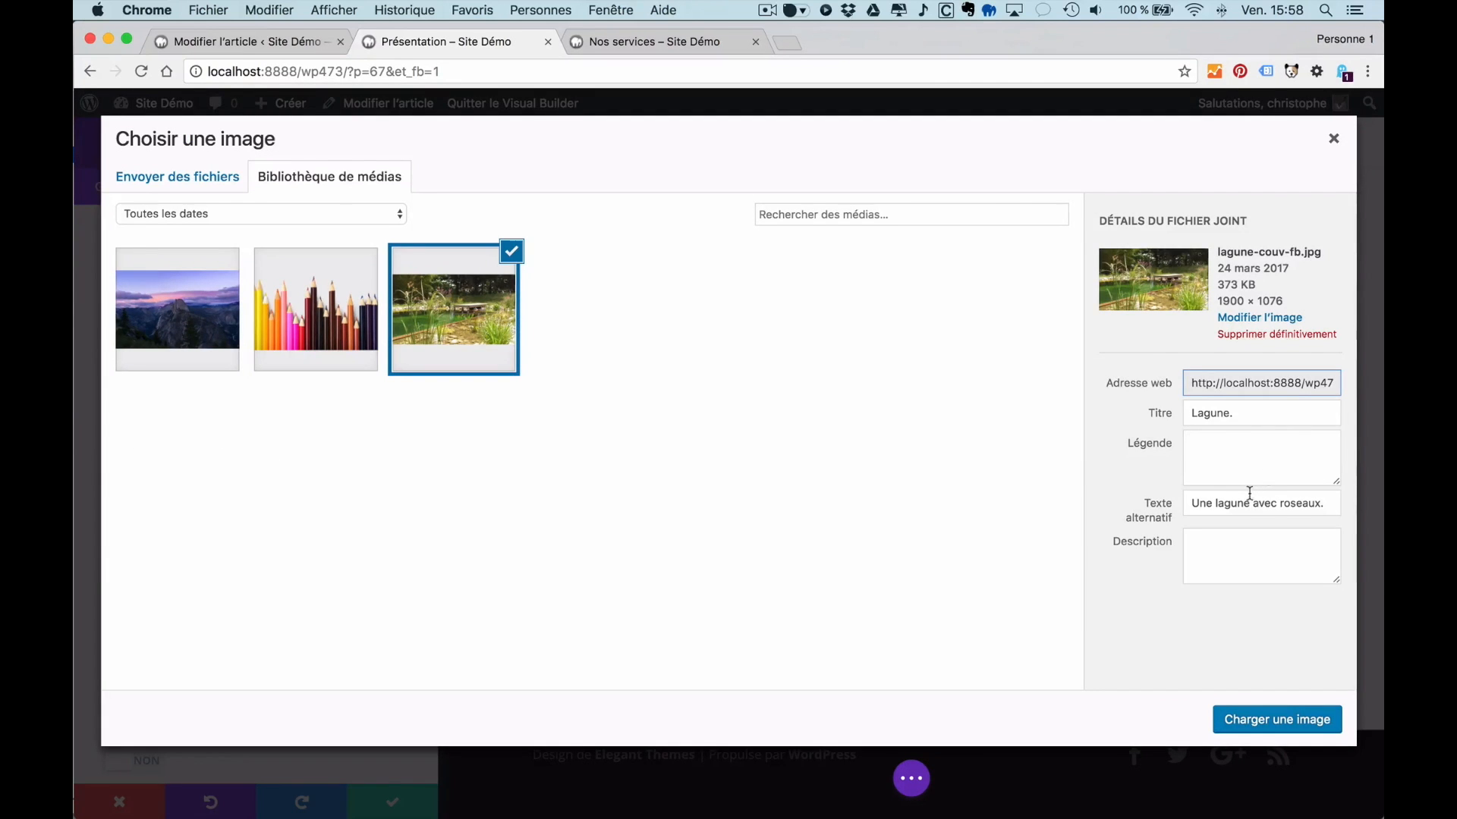
pyautogui.scroll(-3, 1250, 495)
pyautogui.scroll(3, 1246, 493)
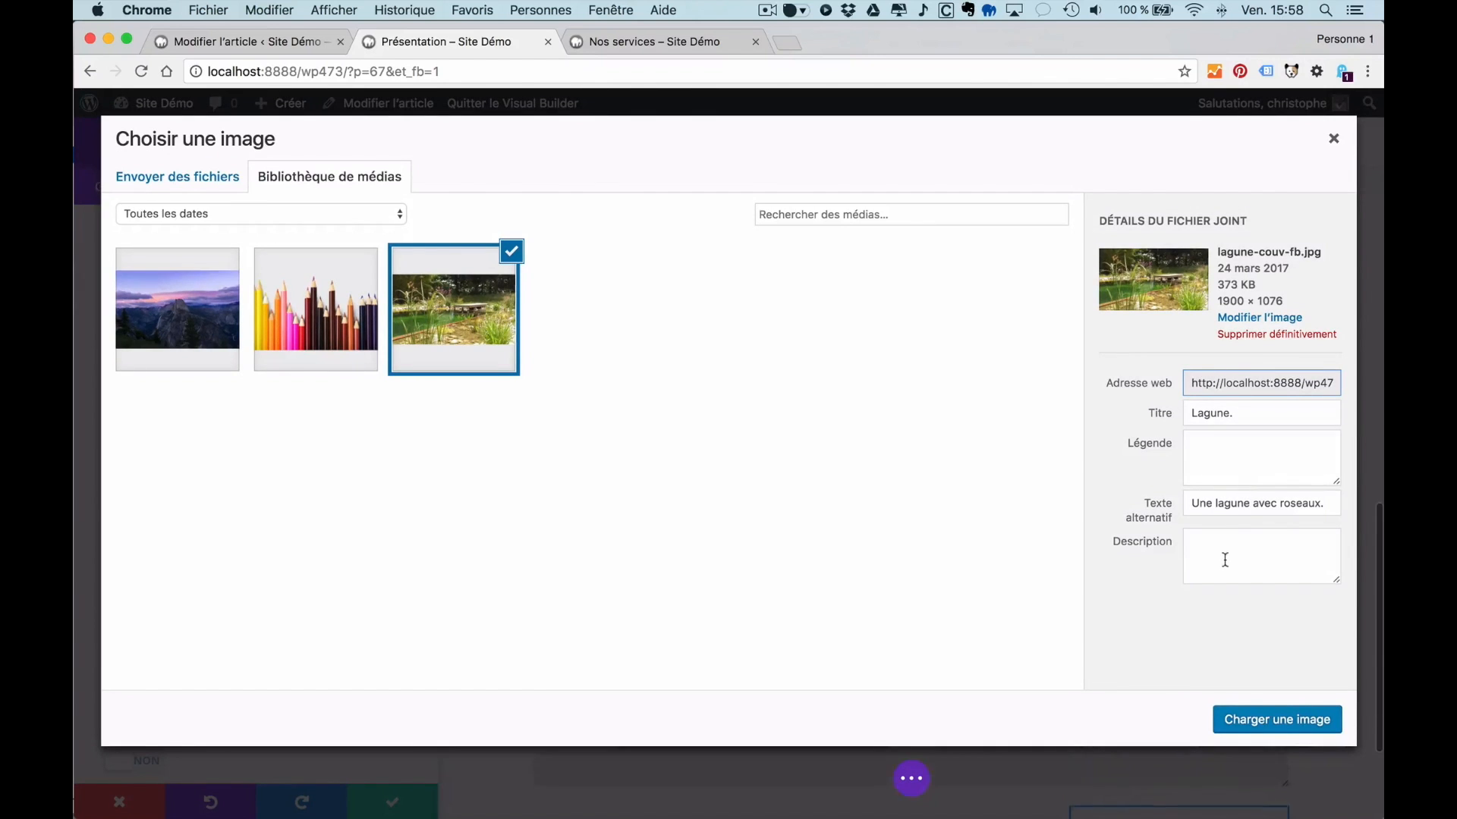
pyautogui.click(1225, 559)
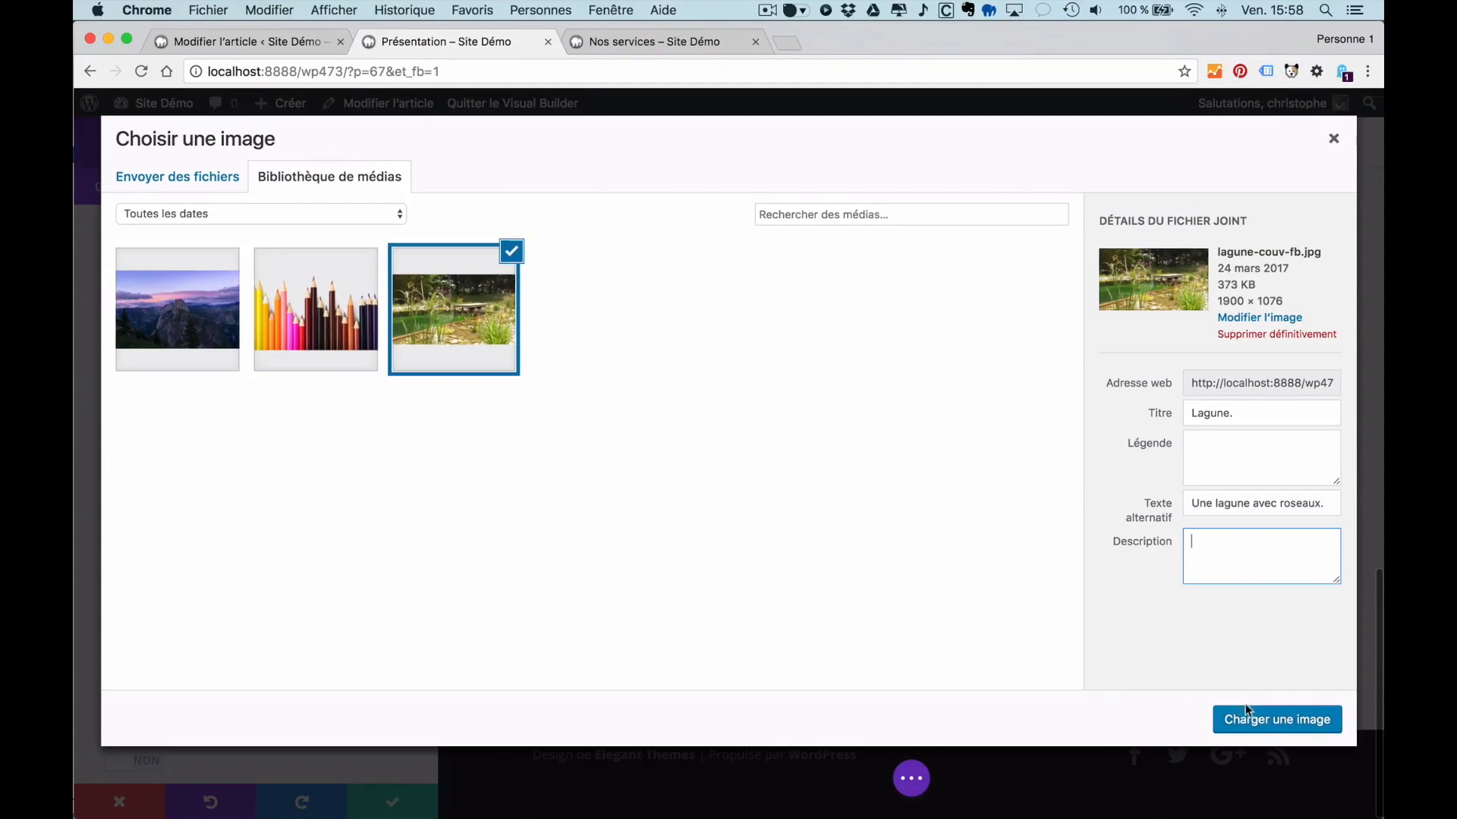
pyautogui.click(1260, 720)
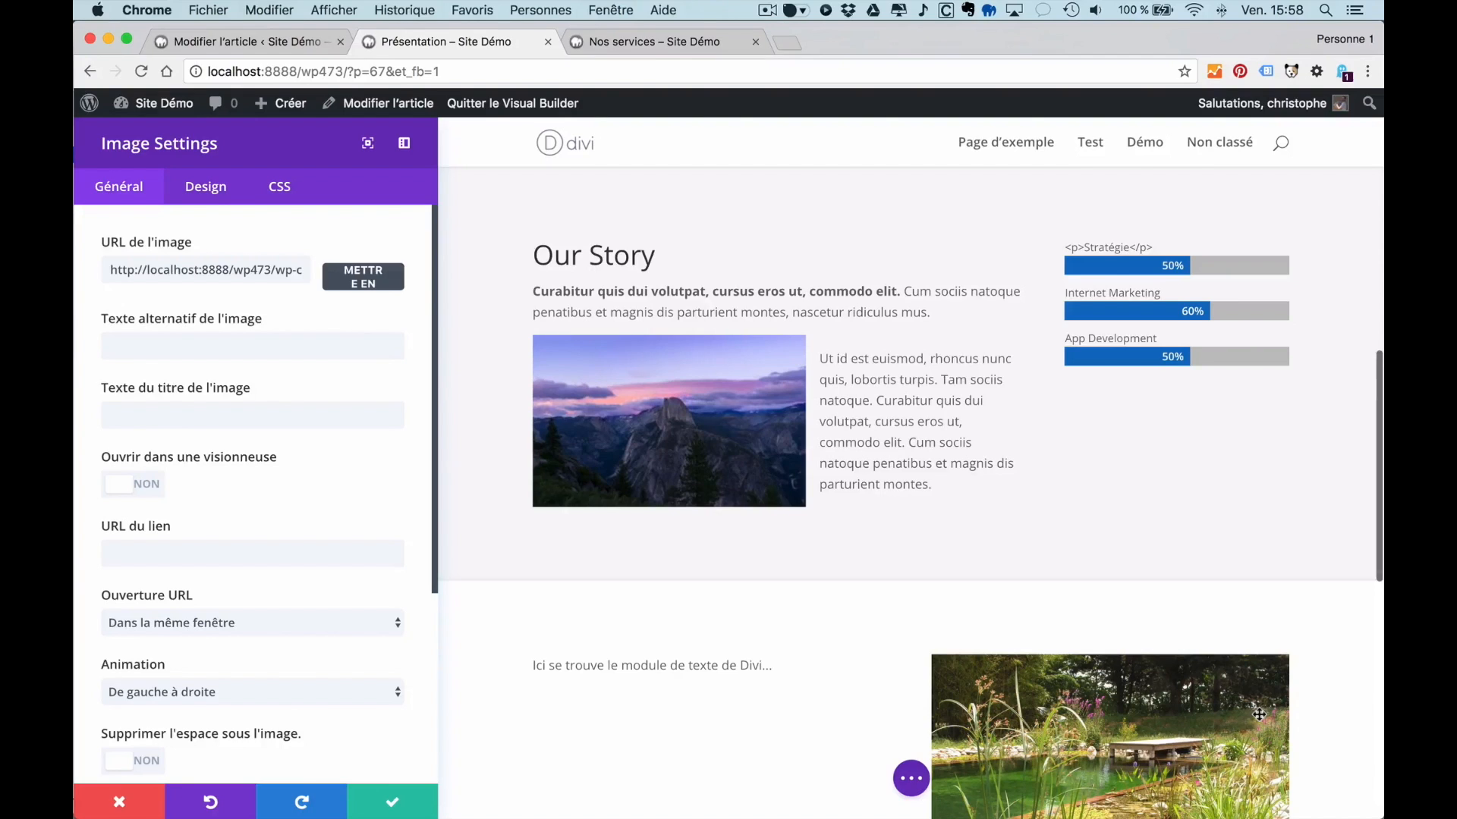
# - Give the image an alternative text starting with "Piscine natu" and save the Image module
pyautogui.scroll(-3, 1260, 714)
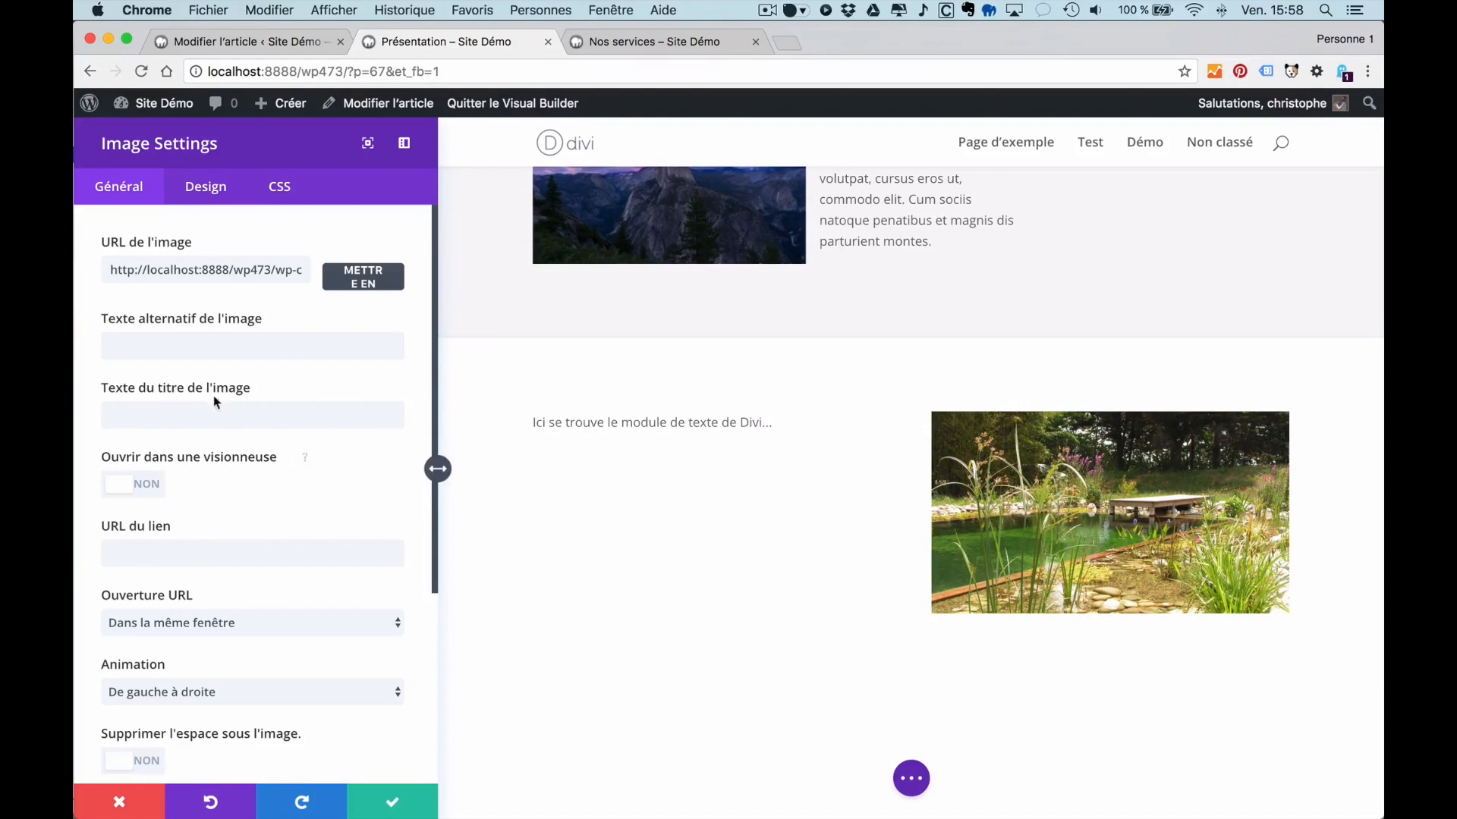
pyautogui.click(267, 346)
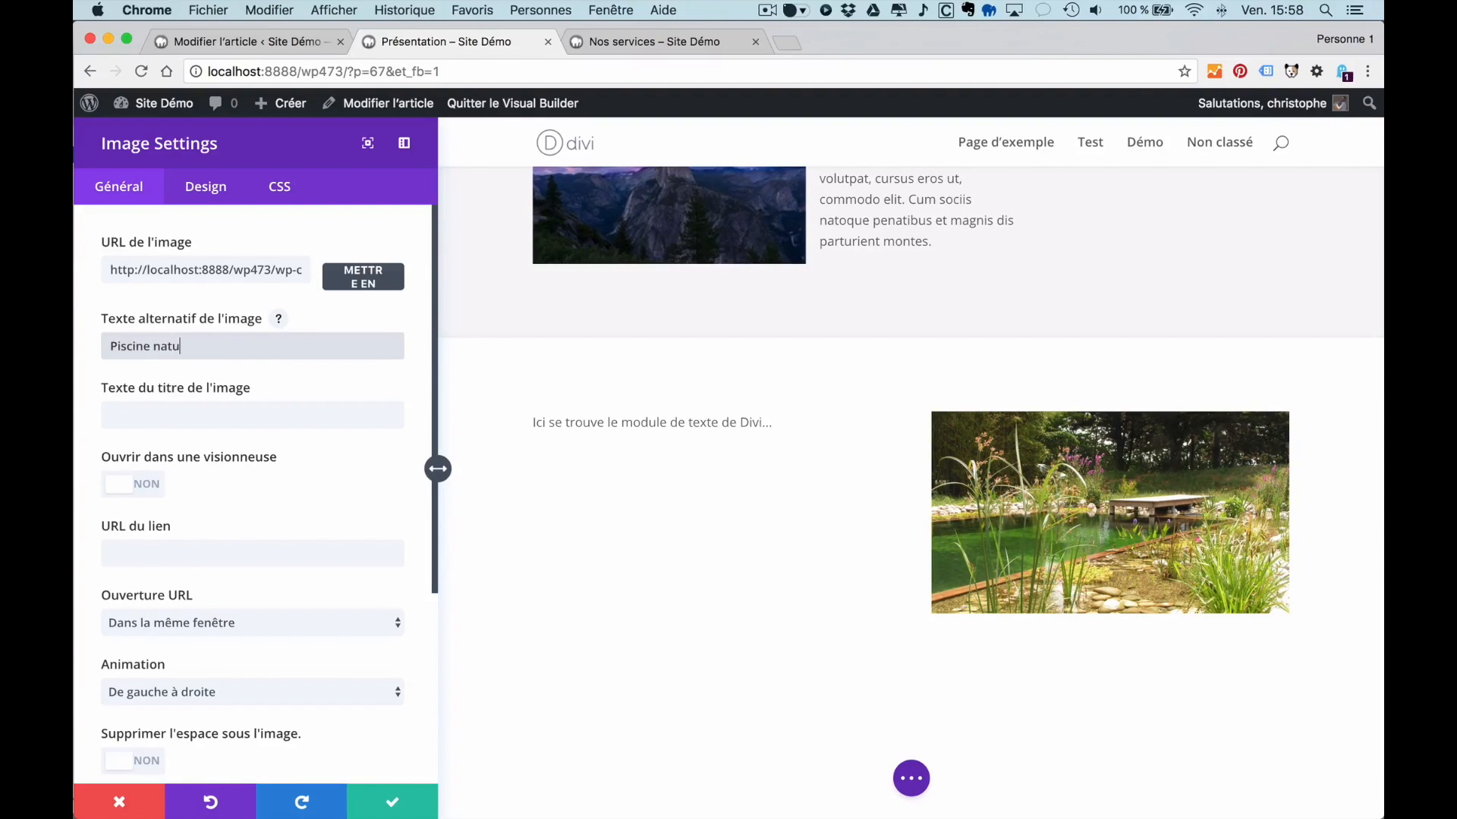
pyautogui.scroll(-5, 252, 493)
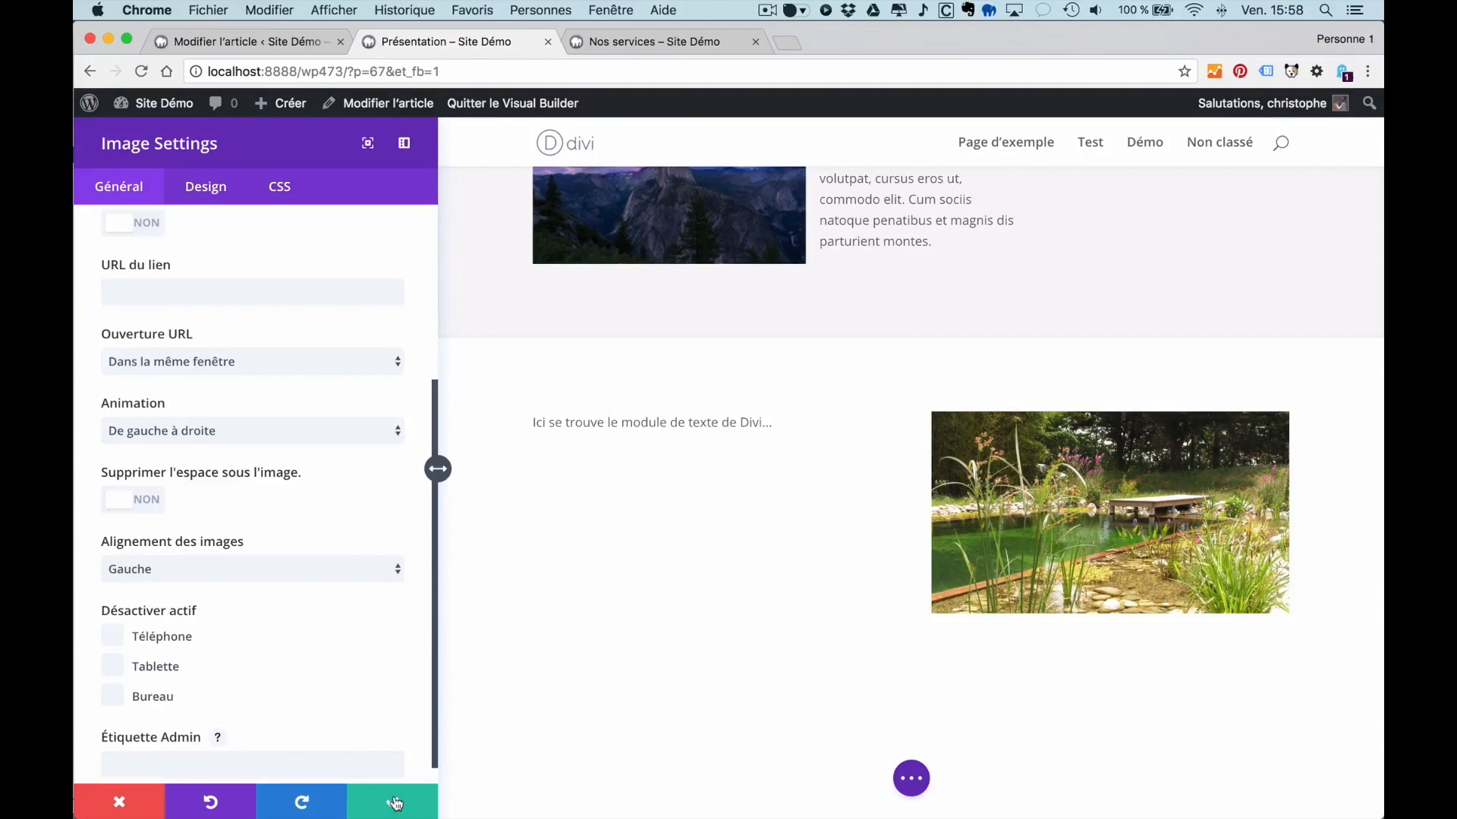
pyautogui.click(392, 801)
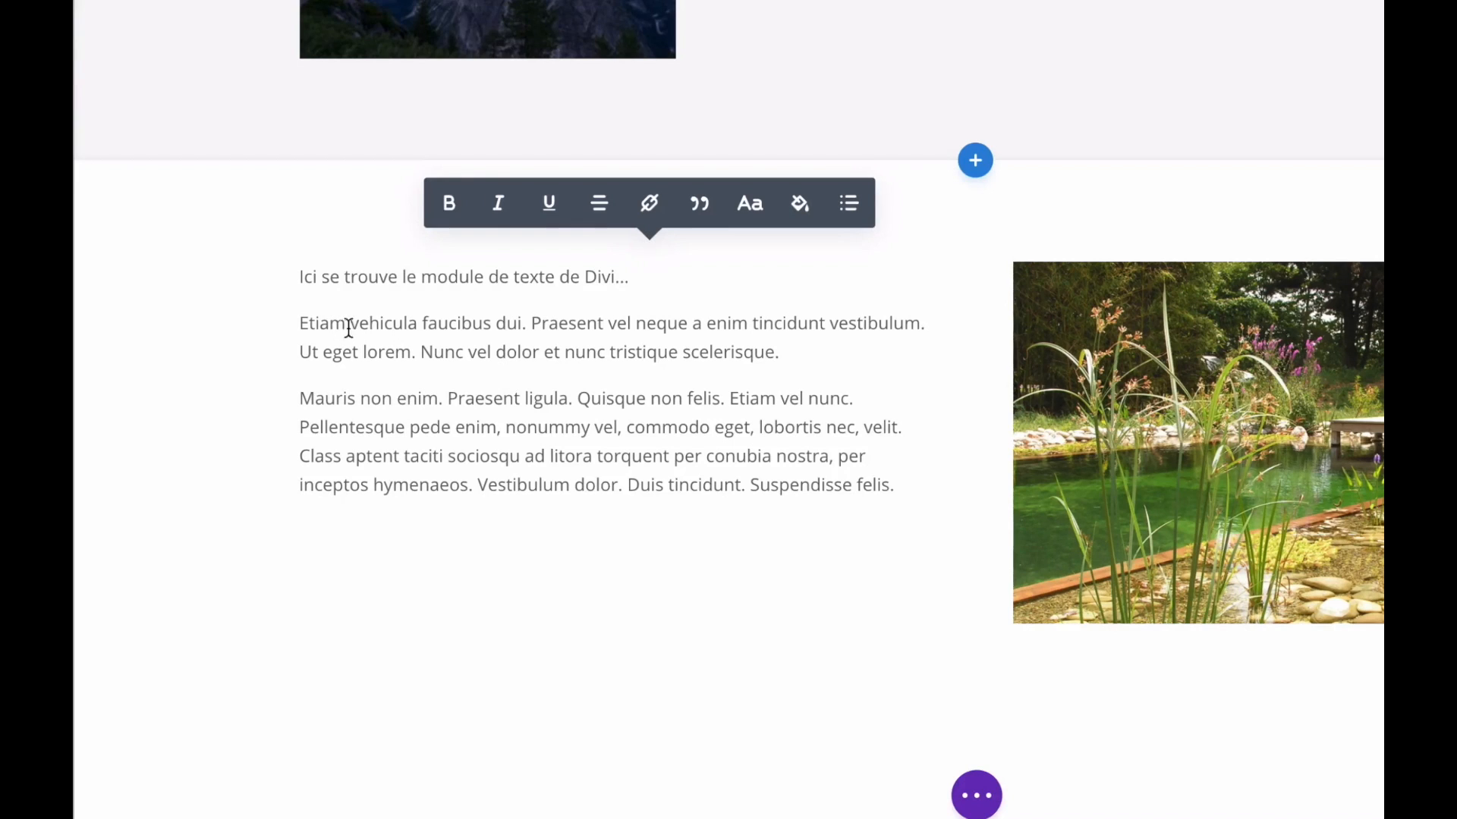
# - Make the word "Praesent" bold in the paragraph beginning "Etiam vehicula faucibus dui"
pyautogui.click(533, 322)
pyautogui.doubleClick(565, 323)
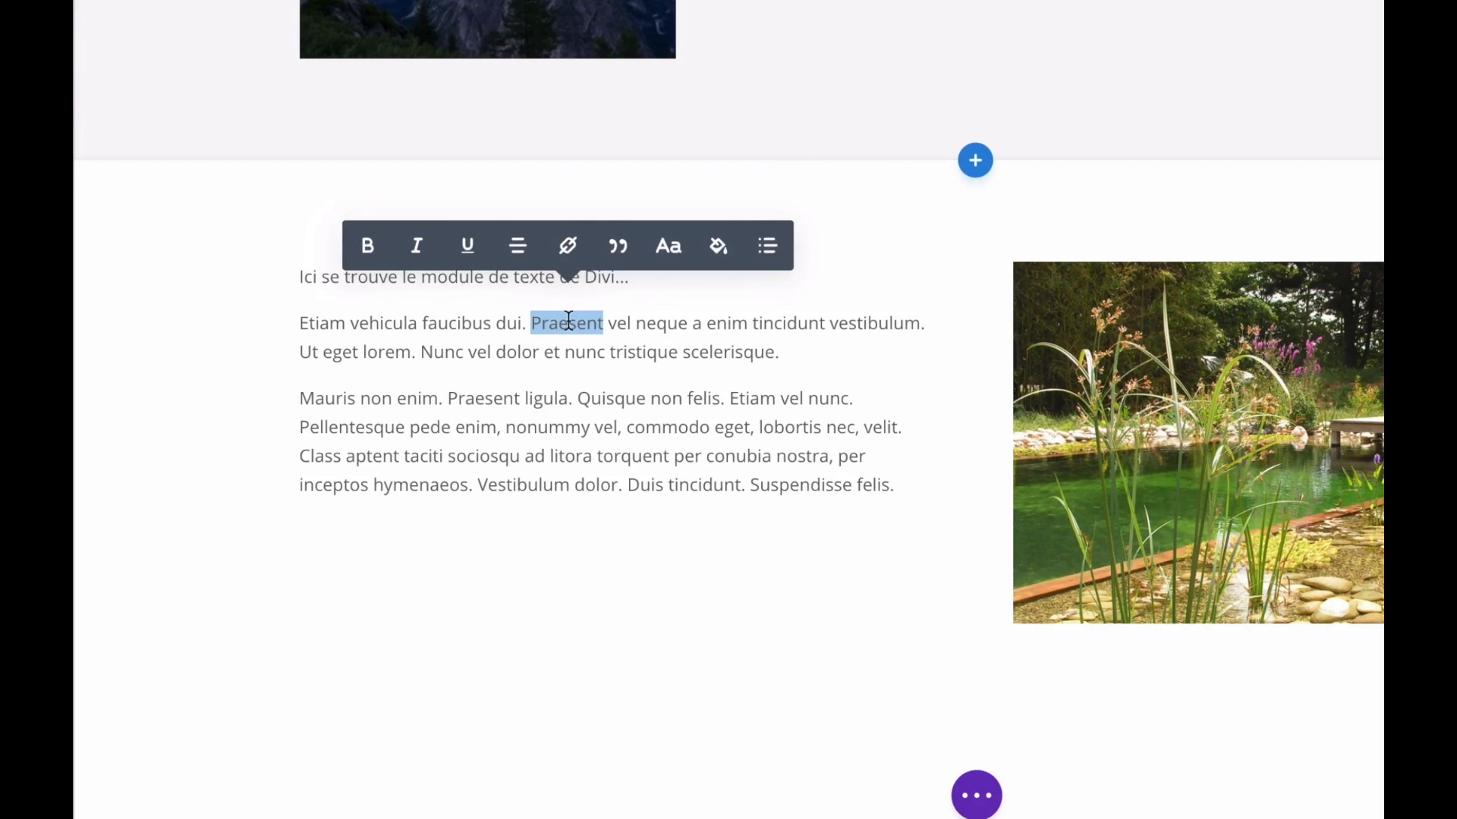
pyautogui.click(369, 256)
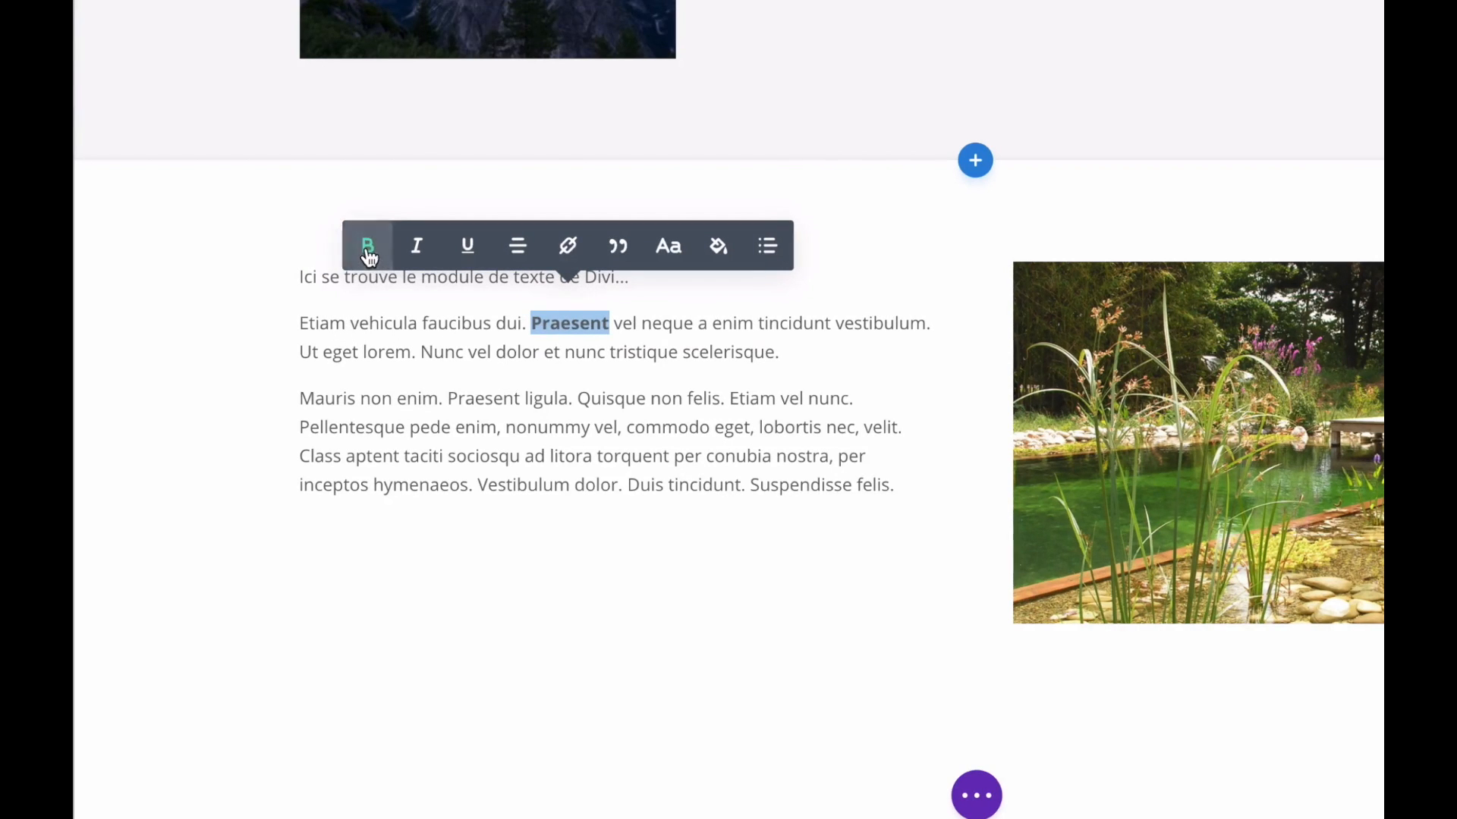
# - Split "Mauris non enim." onto its own line and format it as an H3 heading
pyautogui.click(447, 399)
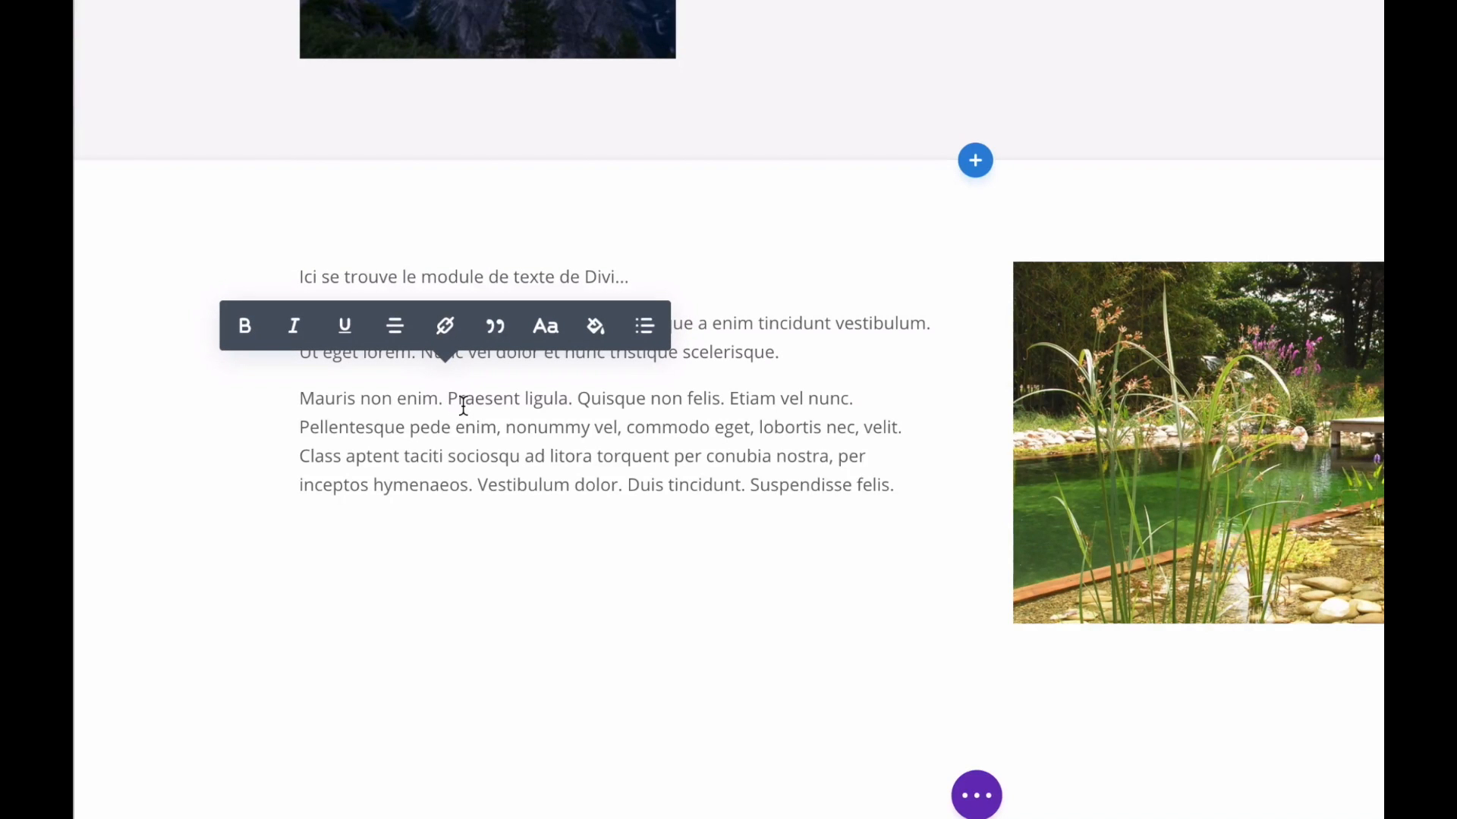
pyautogui.press('Return')
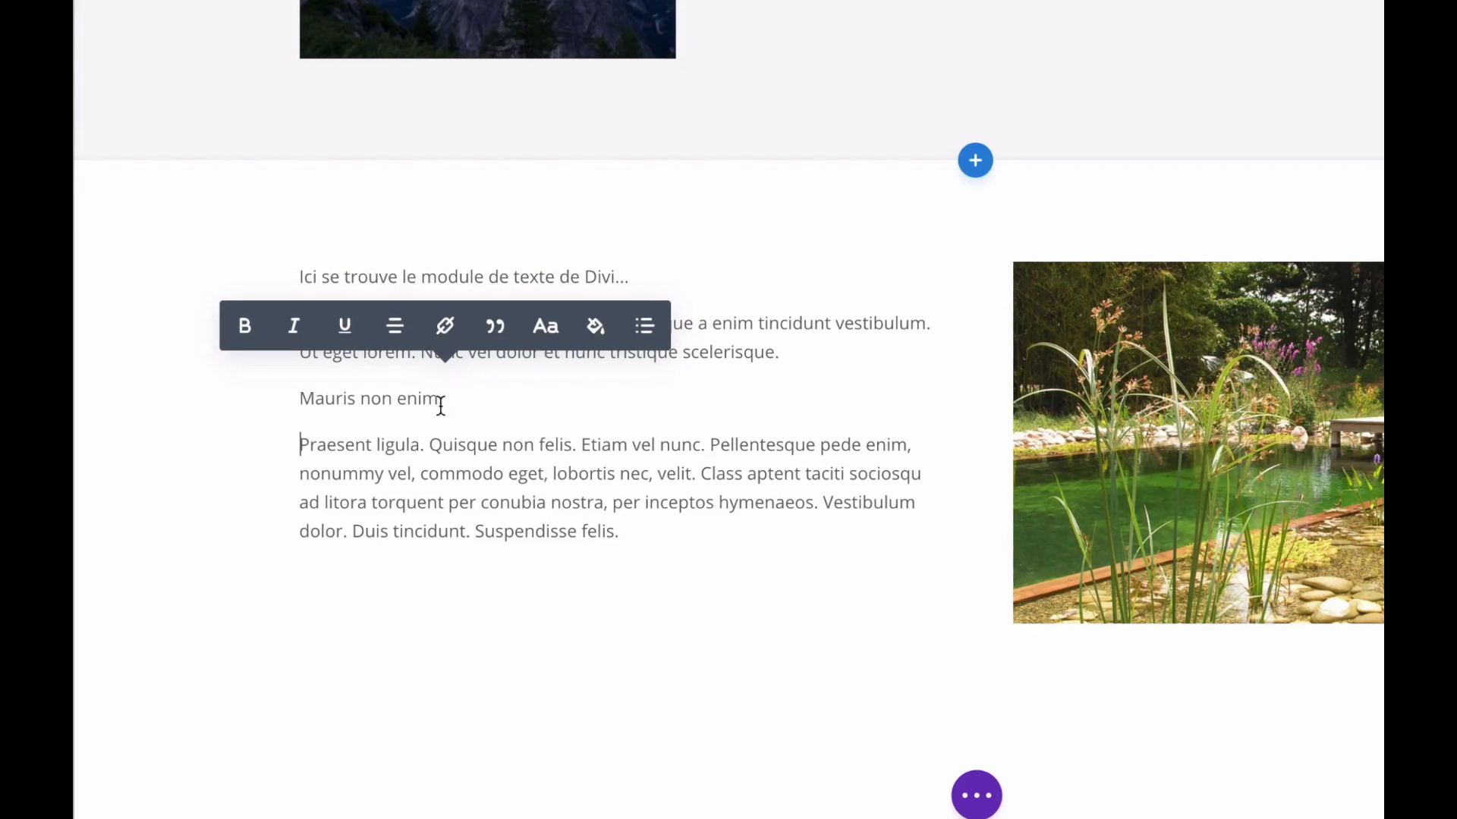
pyautogui.click(398, 393)
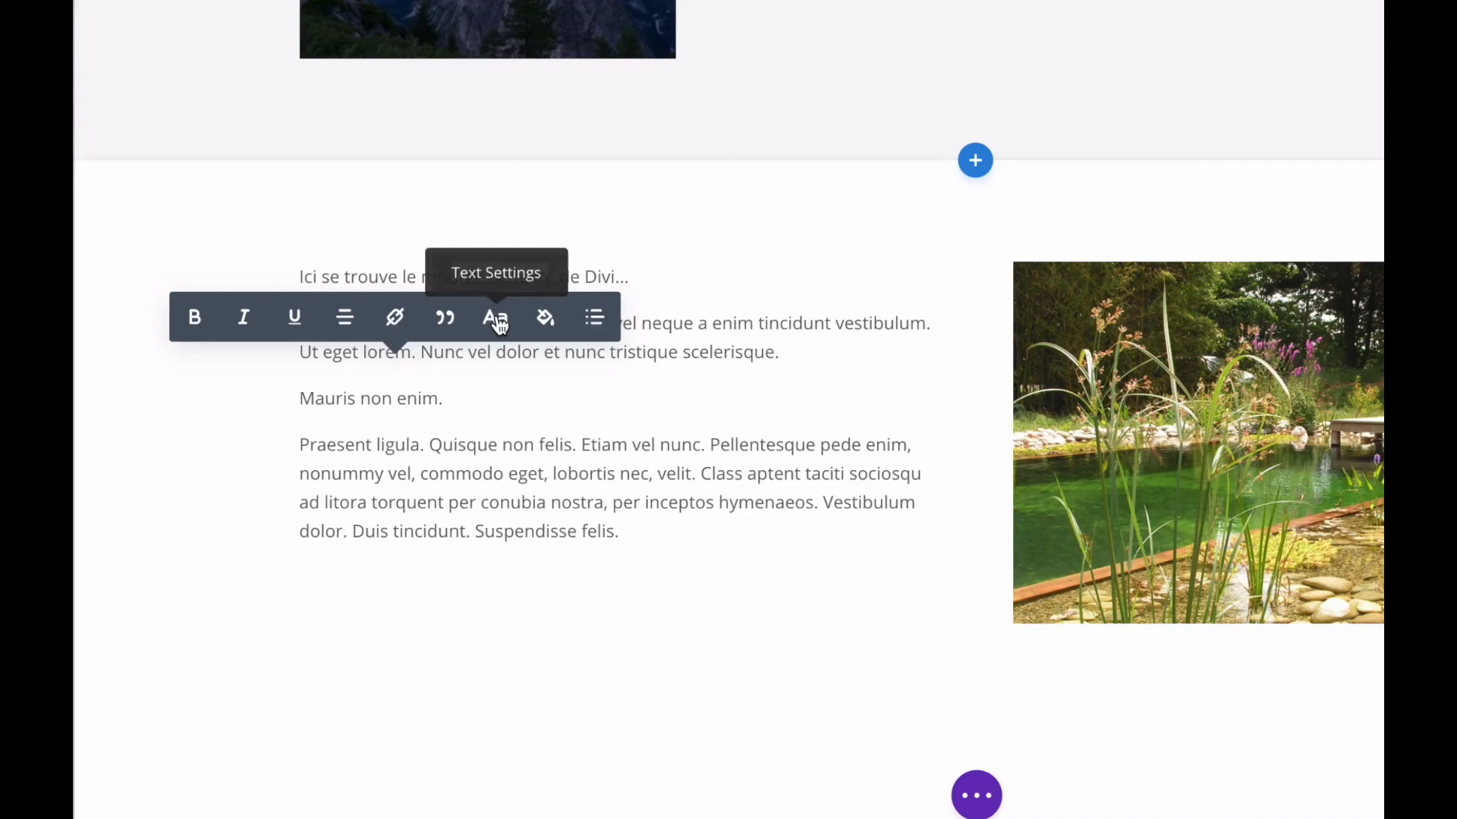
pyautogui.click(496, 319)
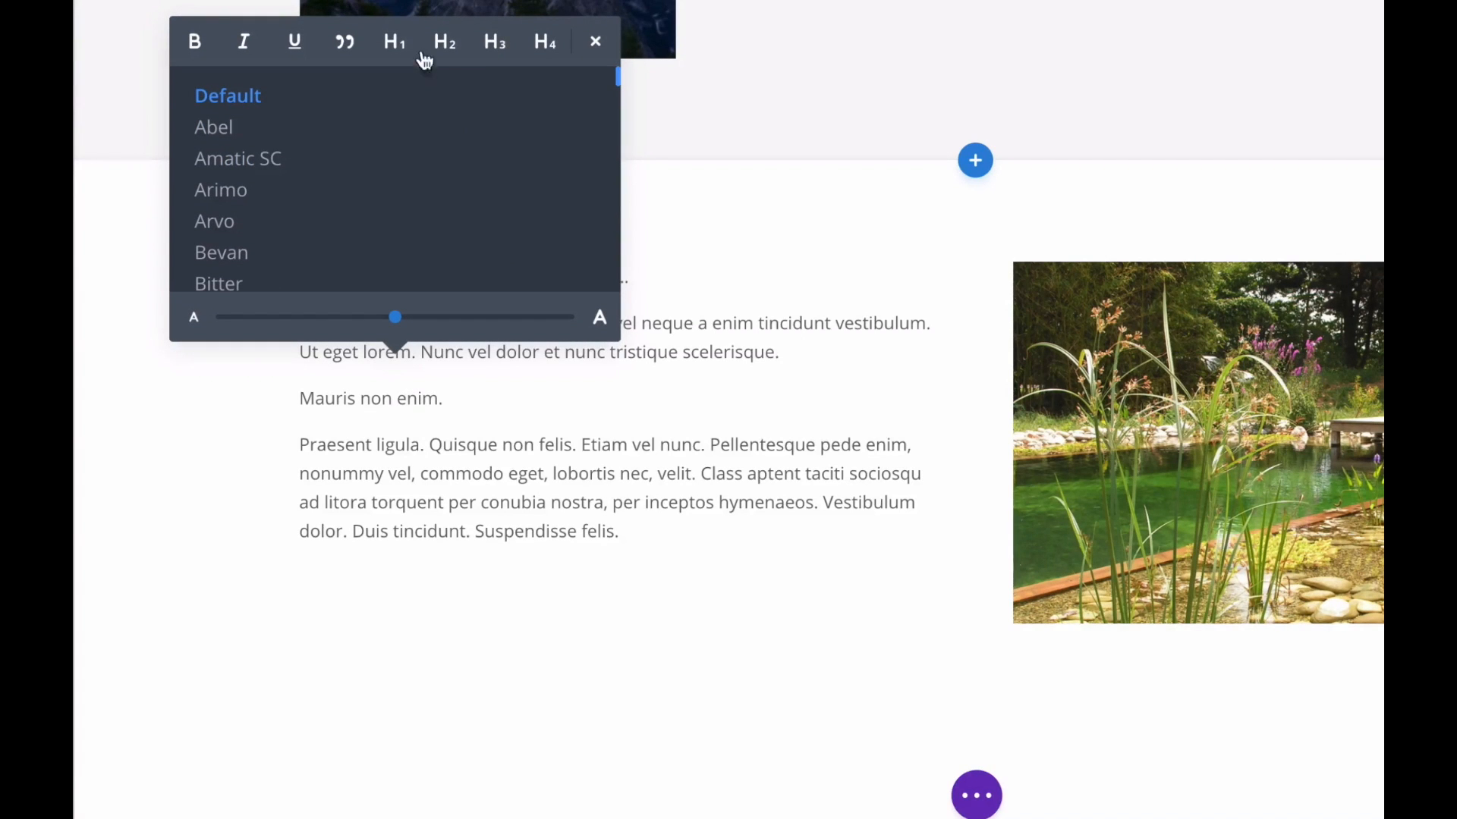
pyautogui.click(446, 43)
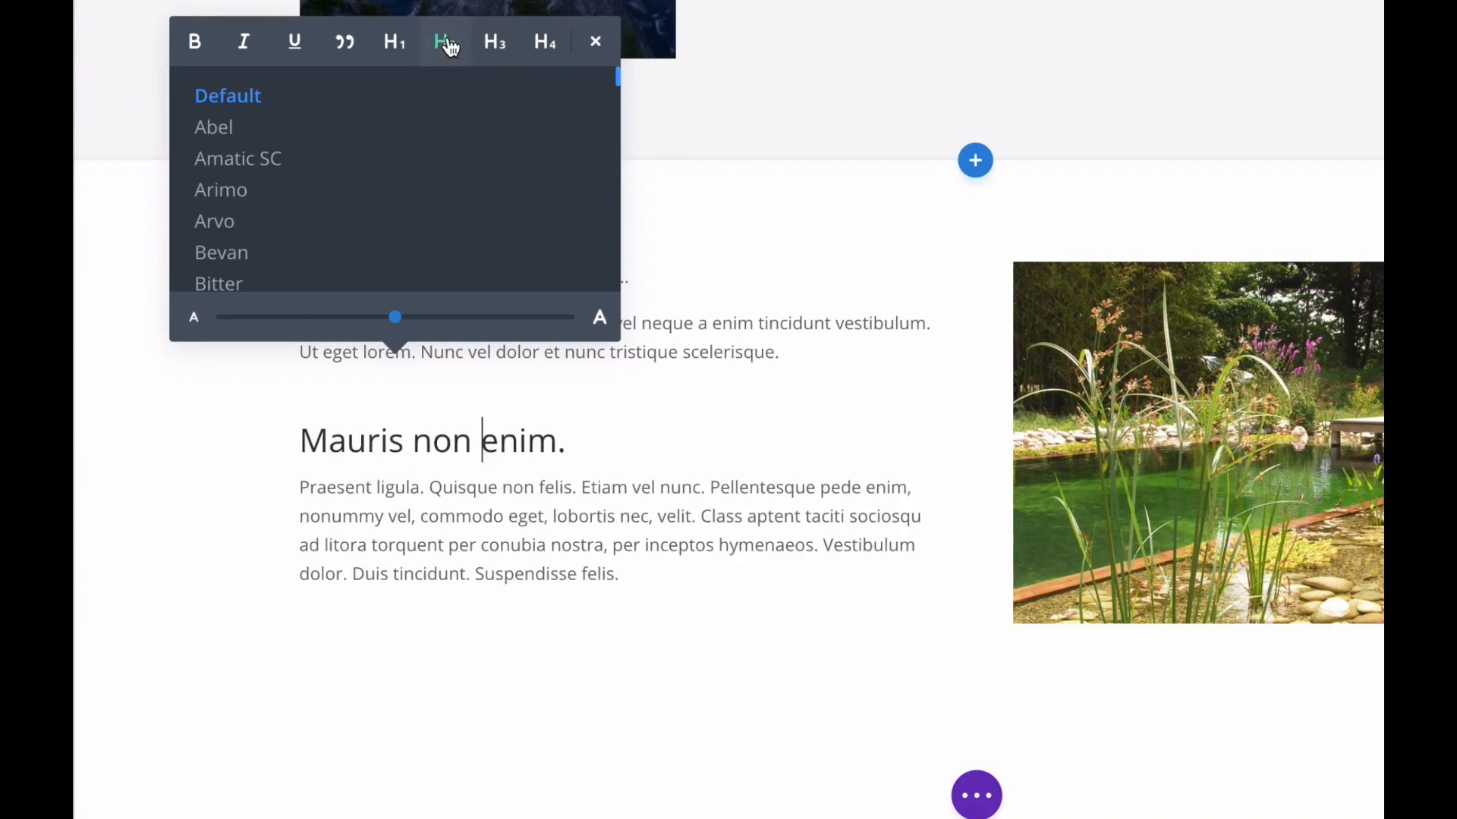
pyautogui.click(497, 44)
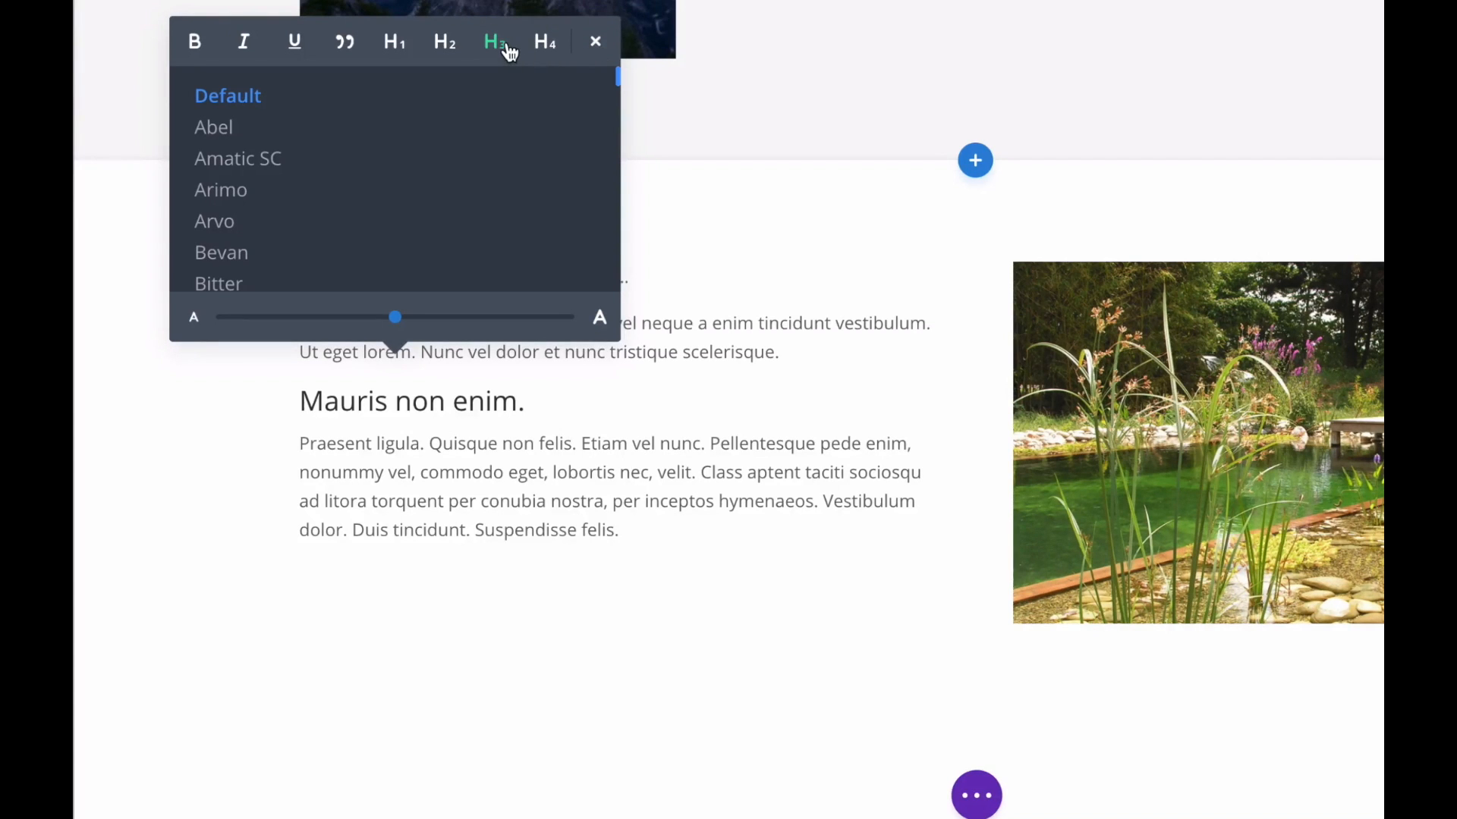
pyautogui.click(596, 42)
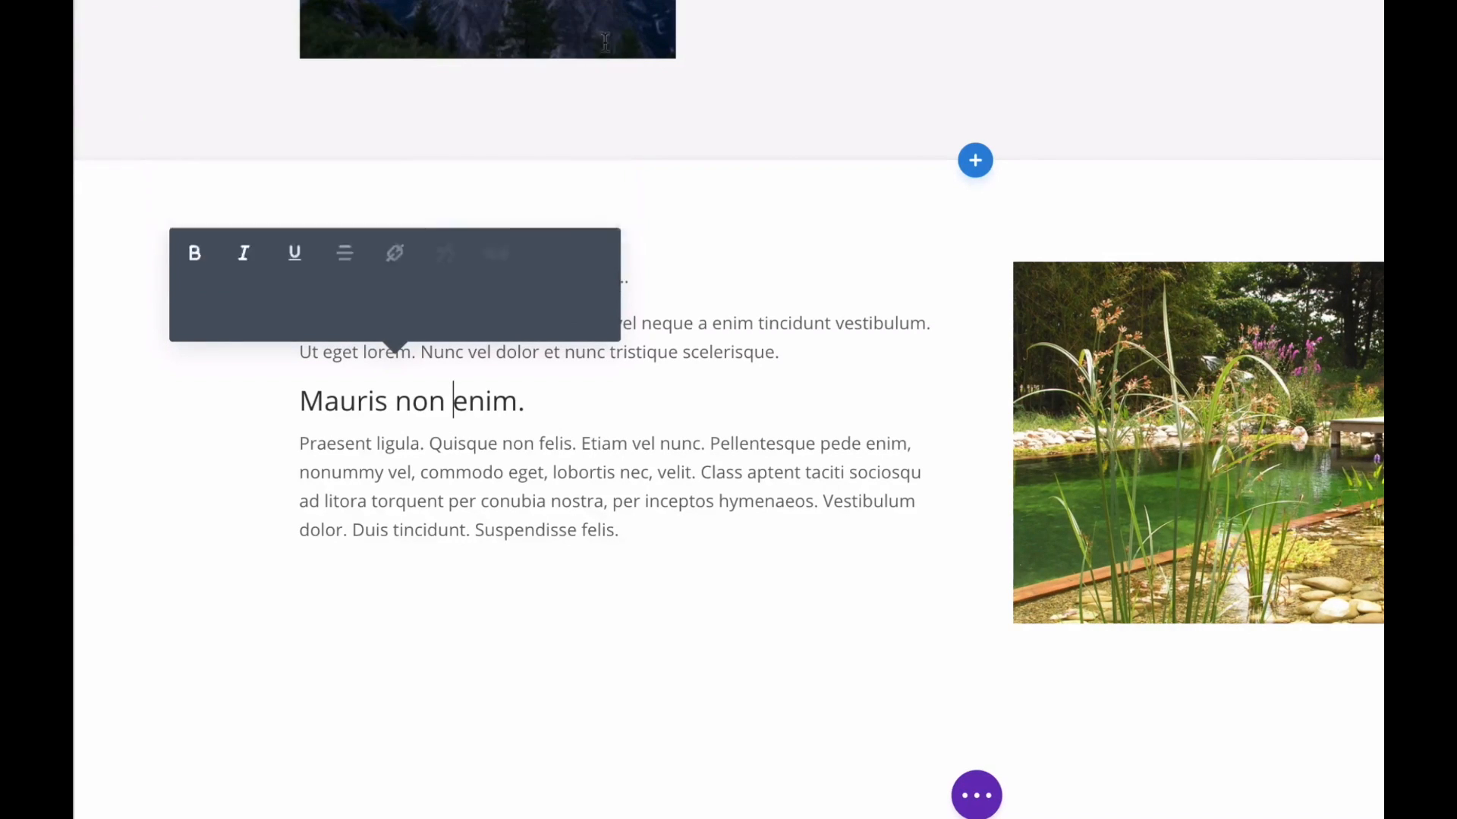
# - Format the first line "Ici se trouve le module de texte de Divi..." as an H3 heading and leave text editing
pyautogui.click(616, 444)
pyautogui.click(403, 277)
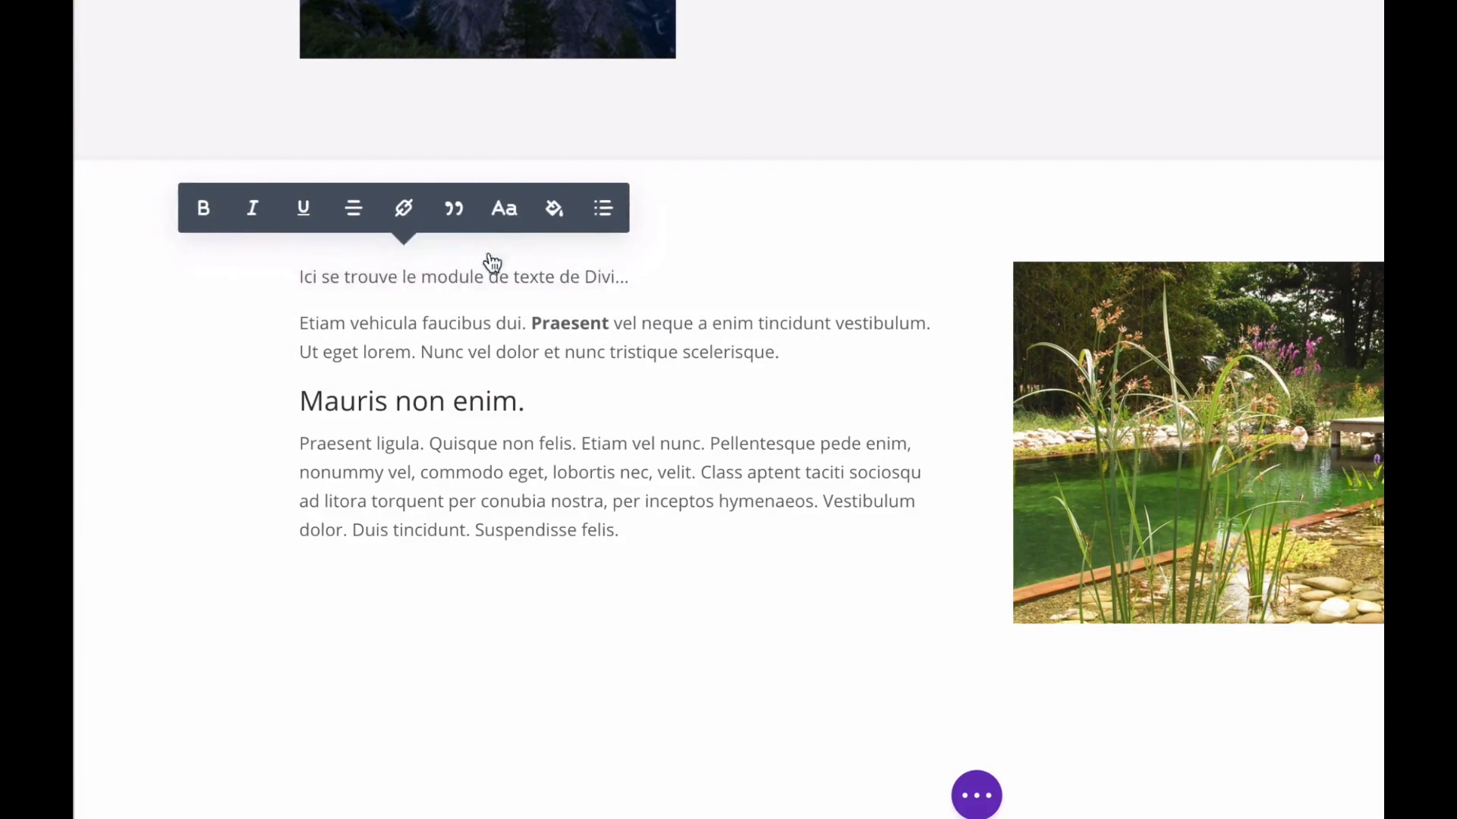
pyautogui.click(502, 213)
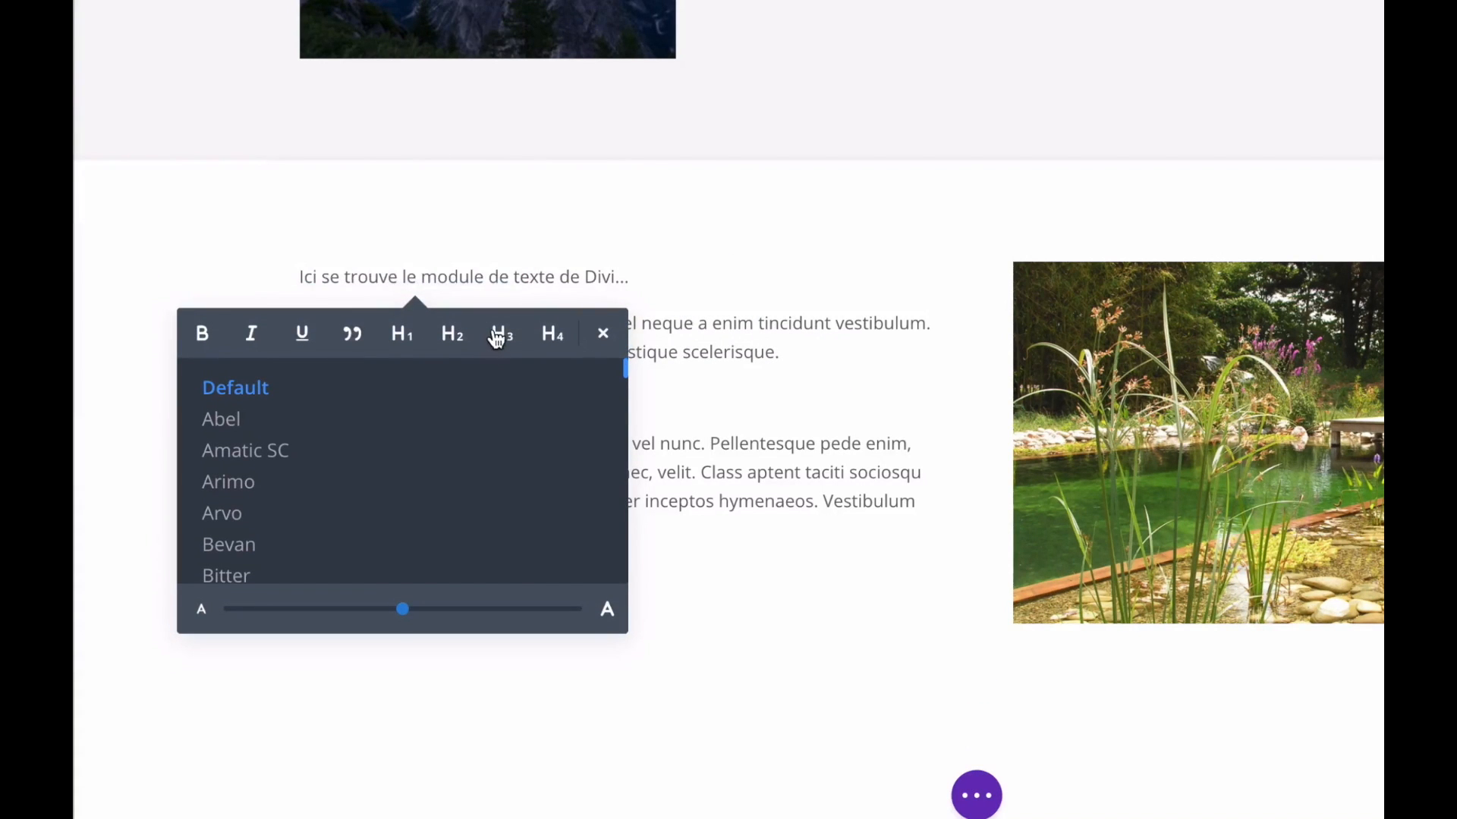
pyautogui.click(495, 335)
pyautogui.click(765, 501)
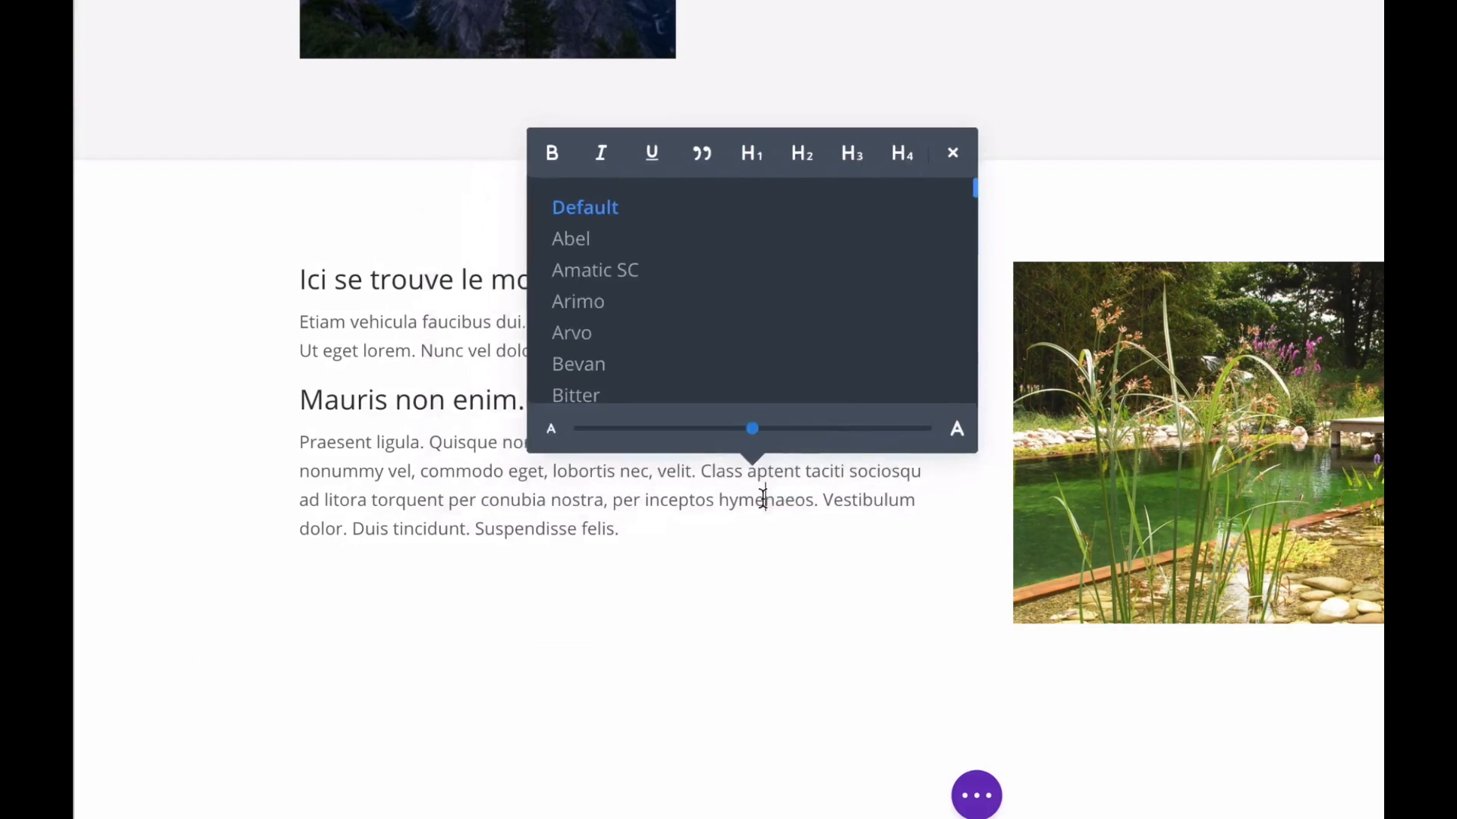
pyautogui.click(233, 402)
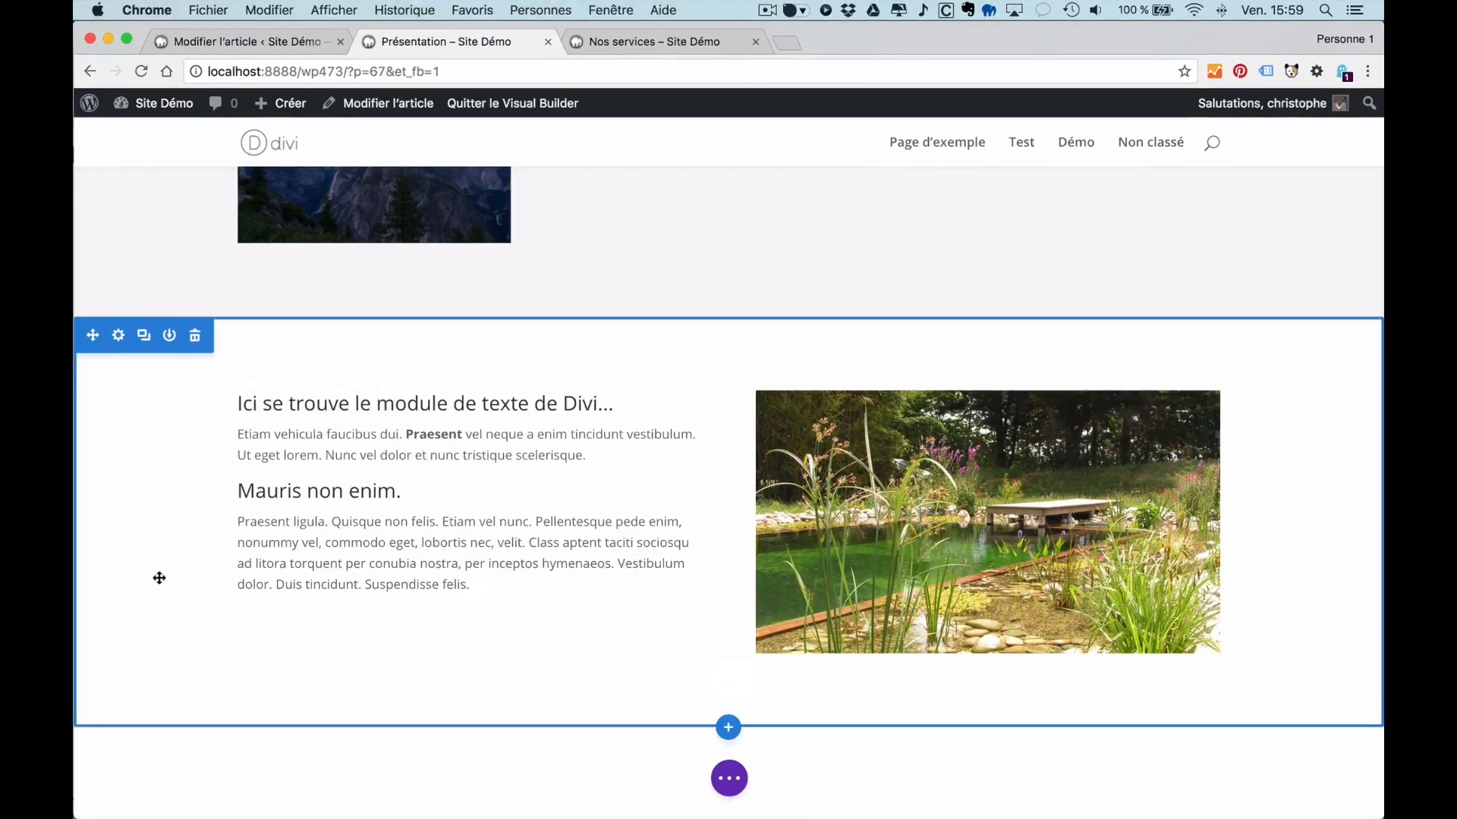
# - Reduce the top spacing of the section containing the text and lagoon image
pyautogui.scroll(-3, 197, 521)
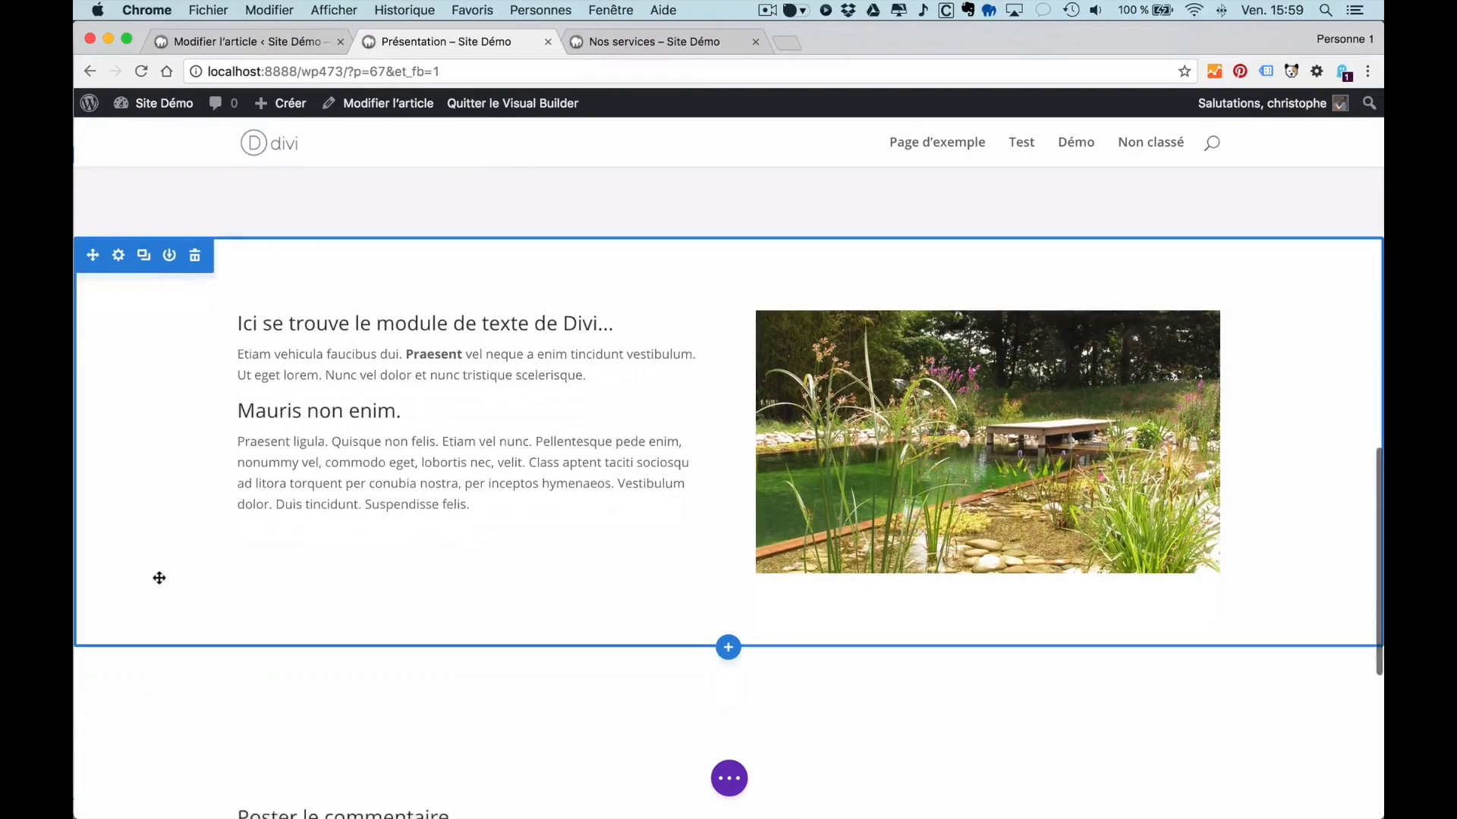
pyautogui.scroll(1, 160, 578)
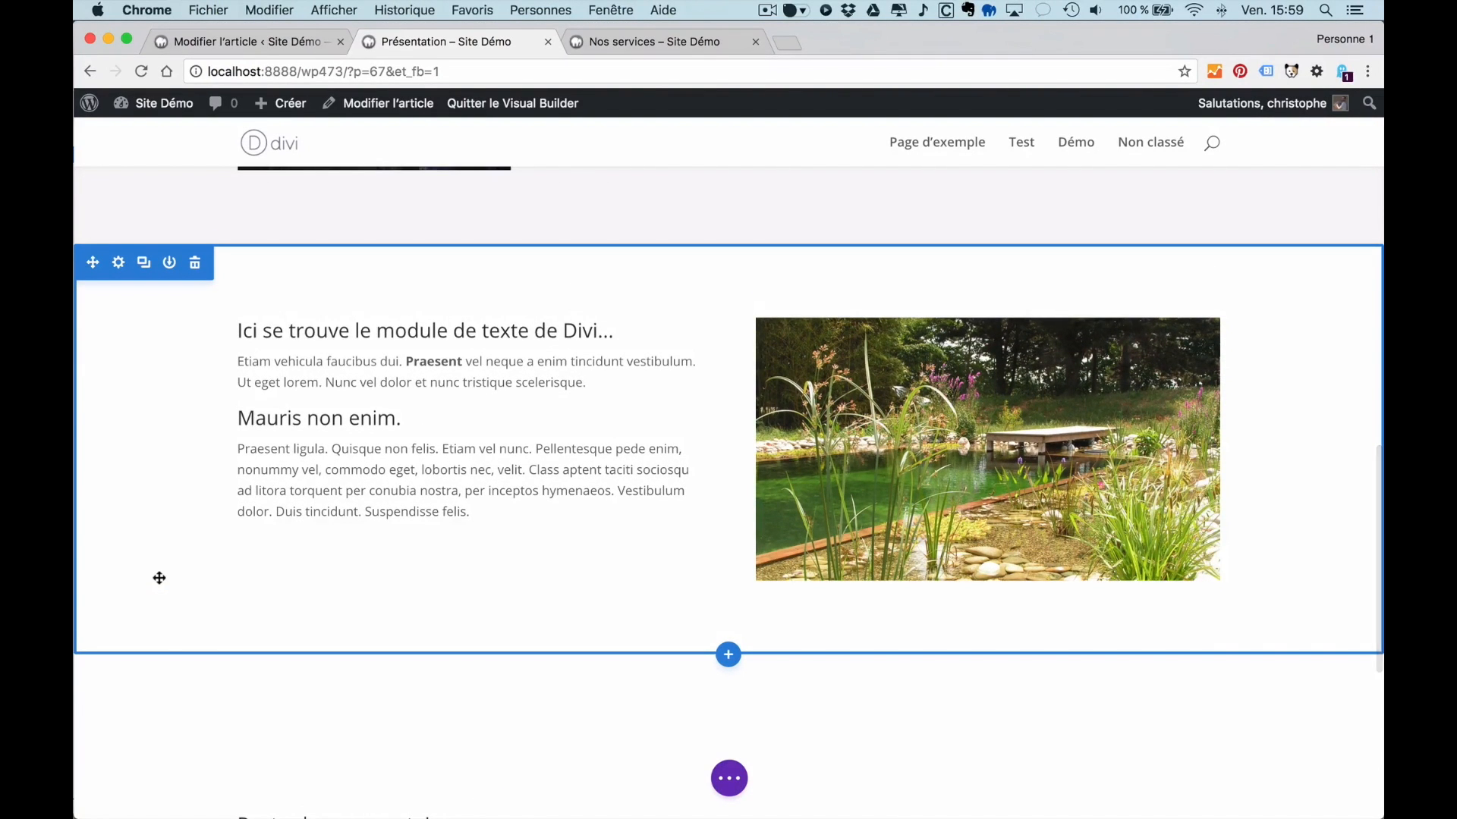
pyautogui.scroll(-1, 160, 578)
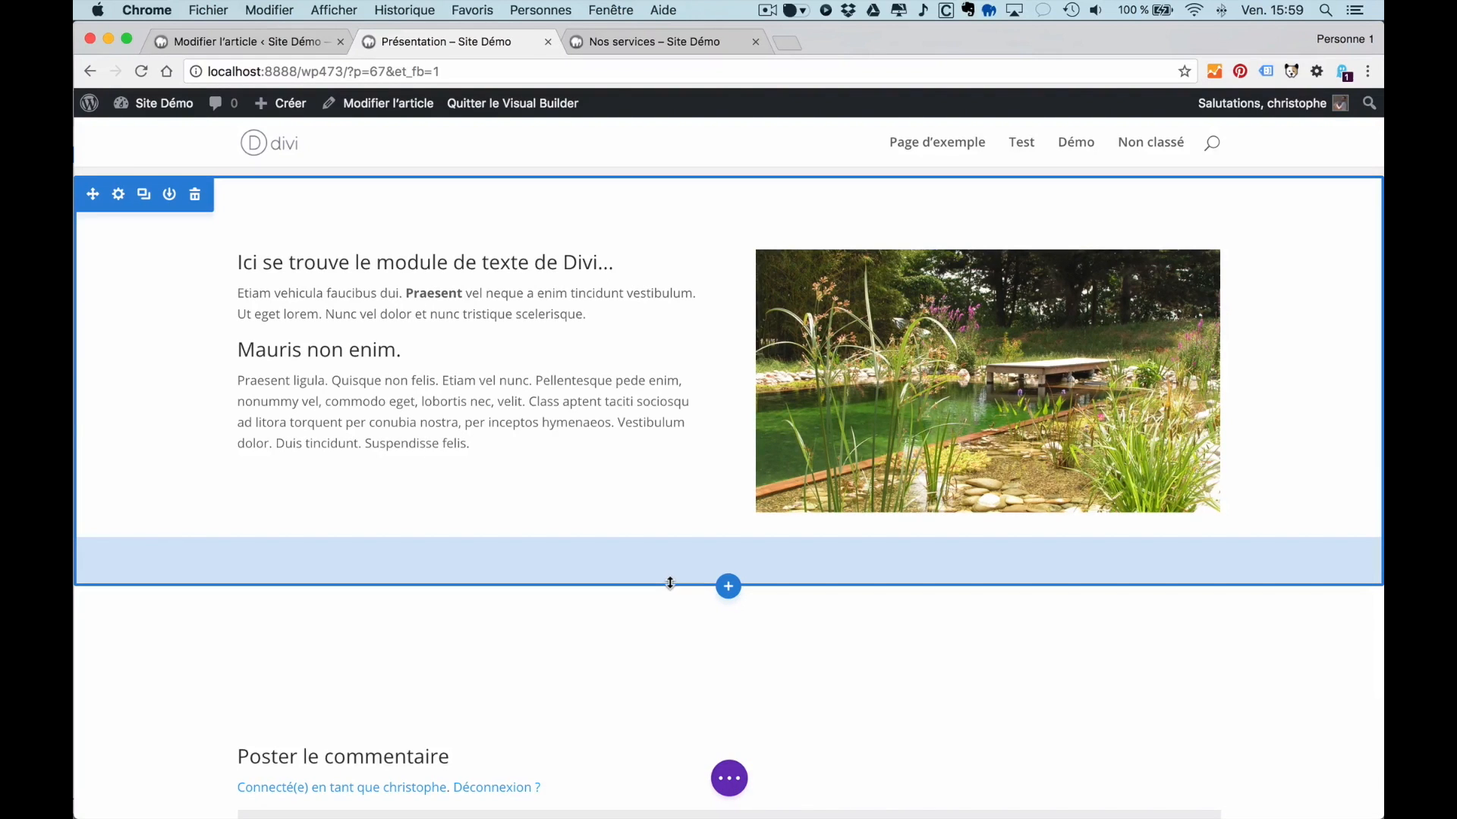
pyautogui.scroll(5, 670, 583)
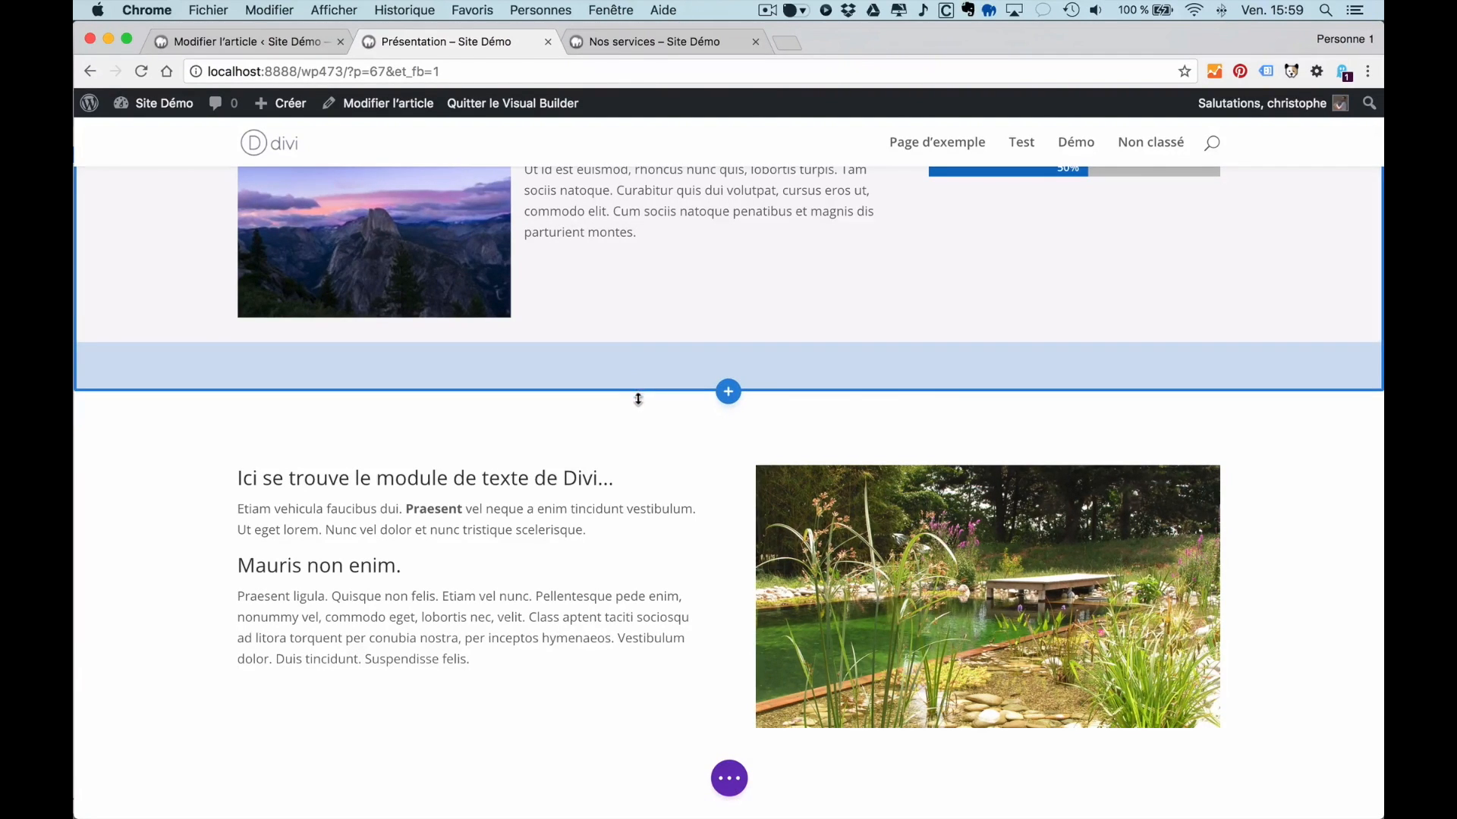
pyautogui.moveTo(639, 404); pyautogui.dragTo(633, 353)
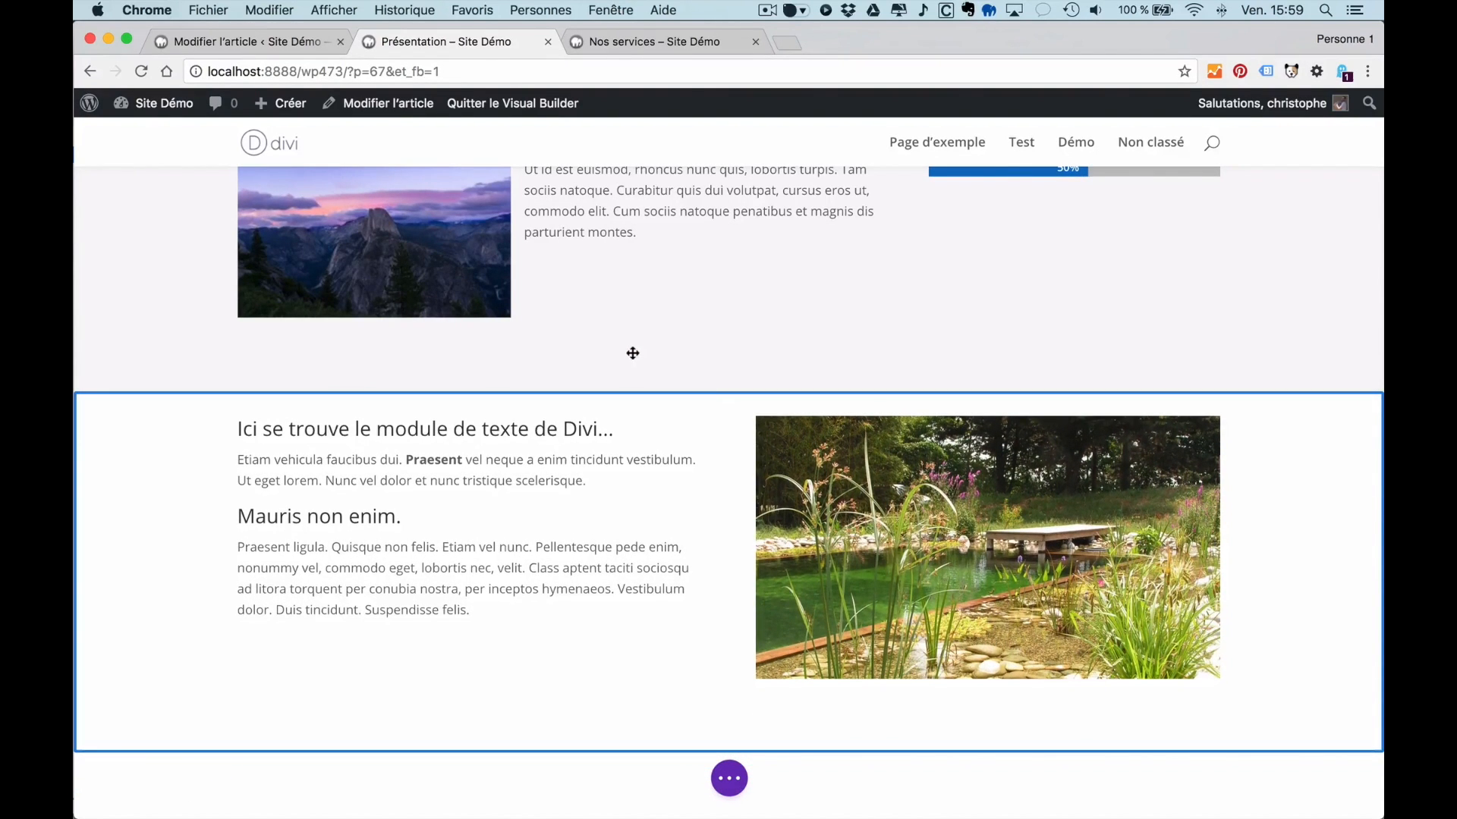
# - Save the "Présentation" post as a draft from the Visual Builder
pyautogui.moveTo(612, 583)
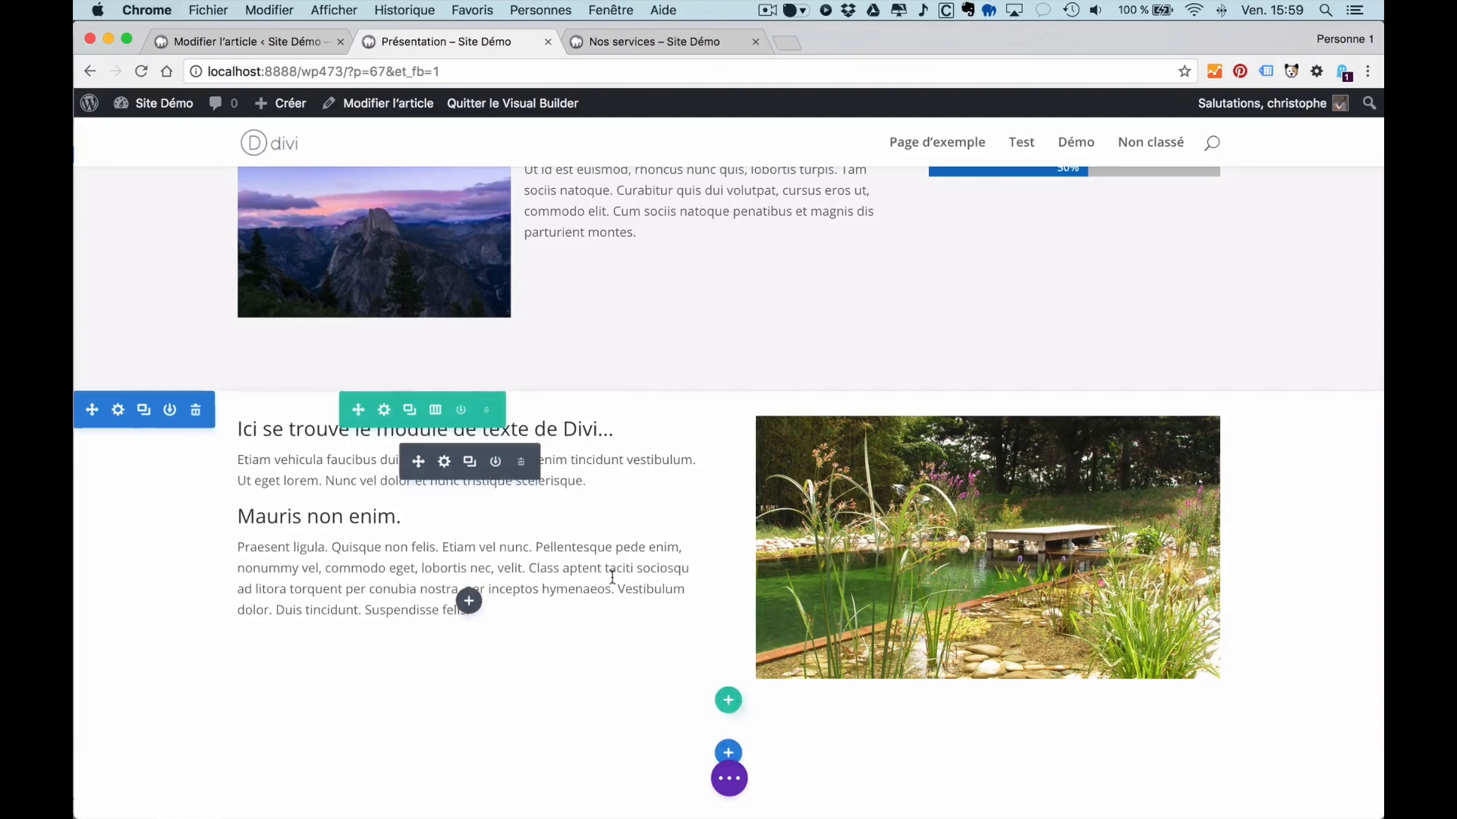
pyautogui.scroll(-5, 613, 584)
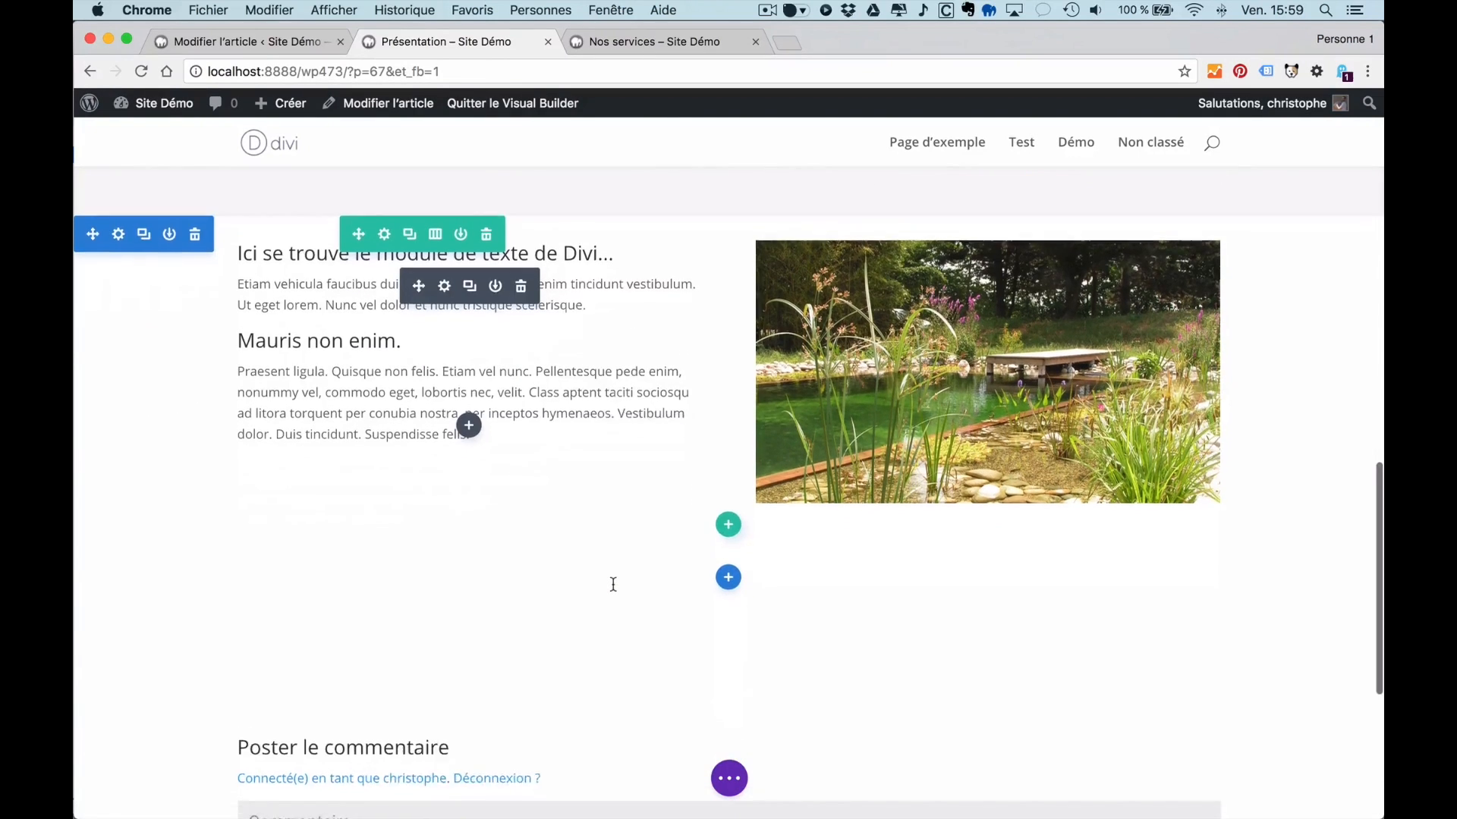
pyautogui.click(745, 775)
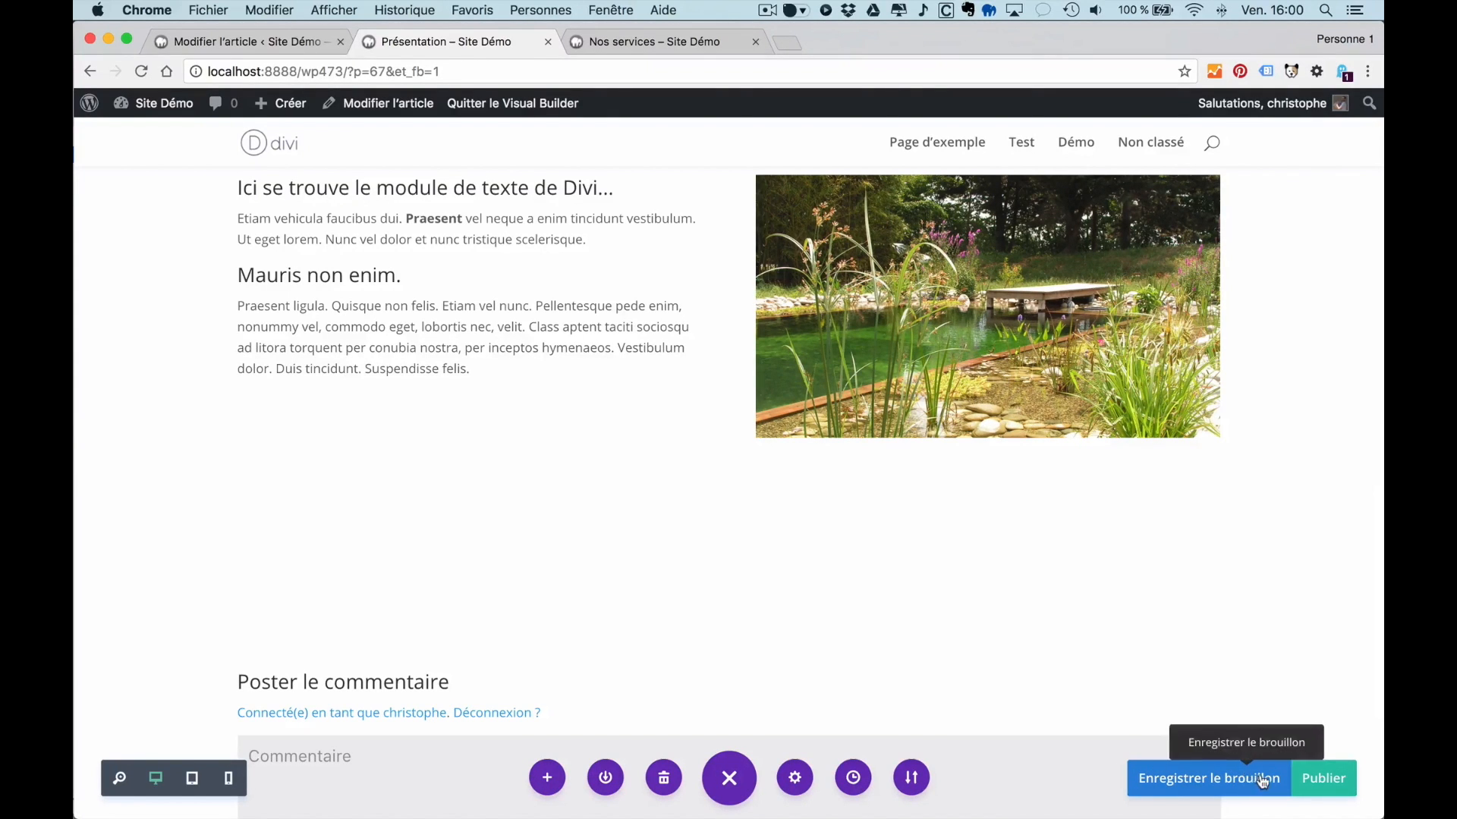
pyautogui.click(1229, 781)
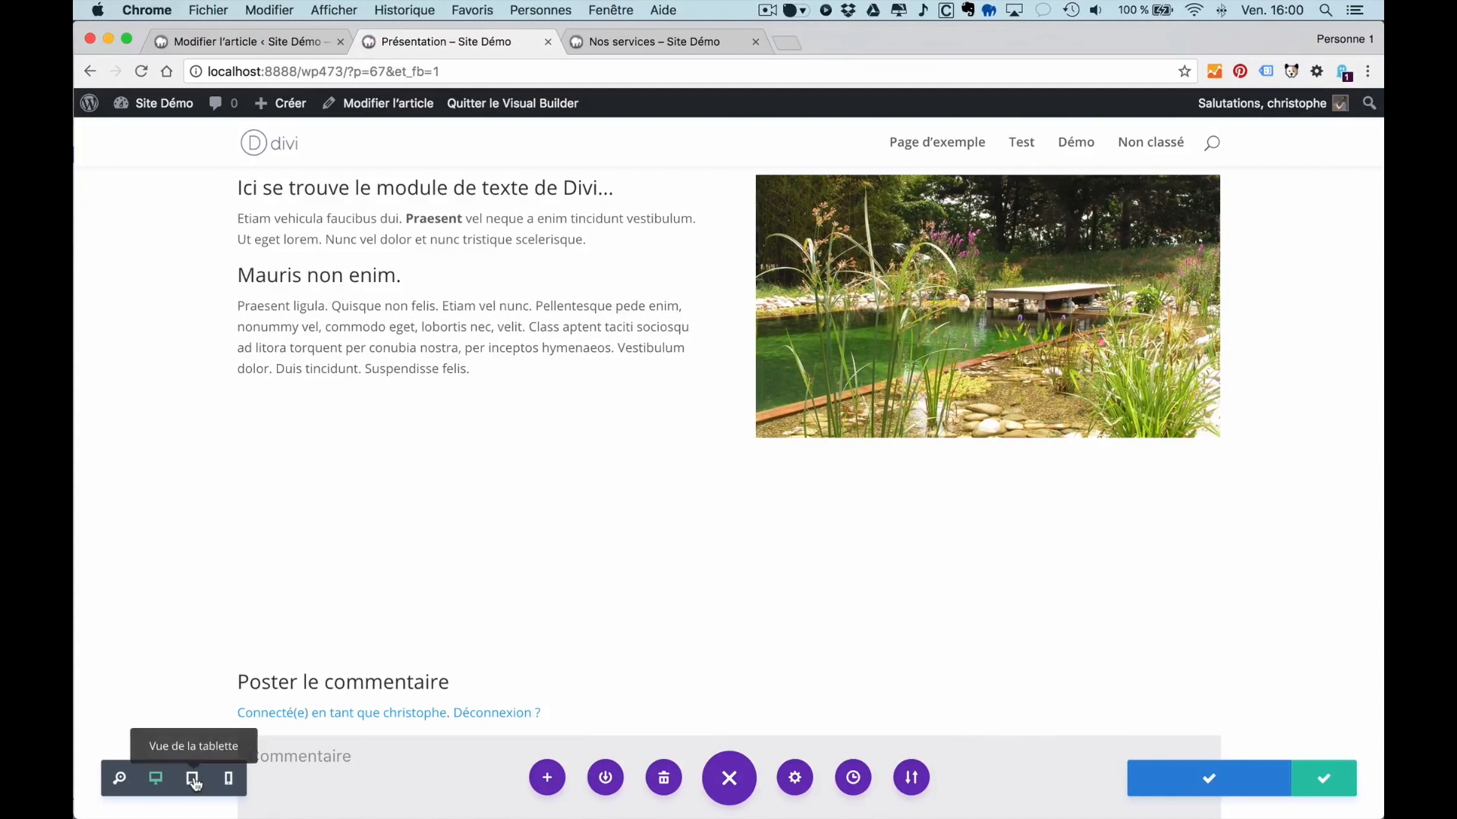
# - Preview the "Présentation" layout in tablet view, from the lower text section up to the "Qui sommes-nous ?" slider
pyautogui.click(194, 781)
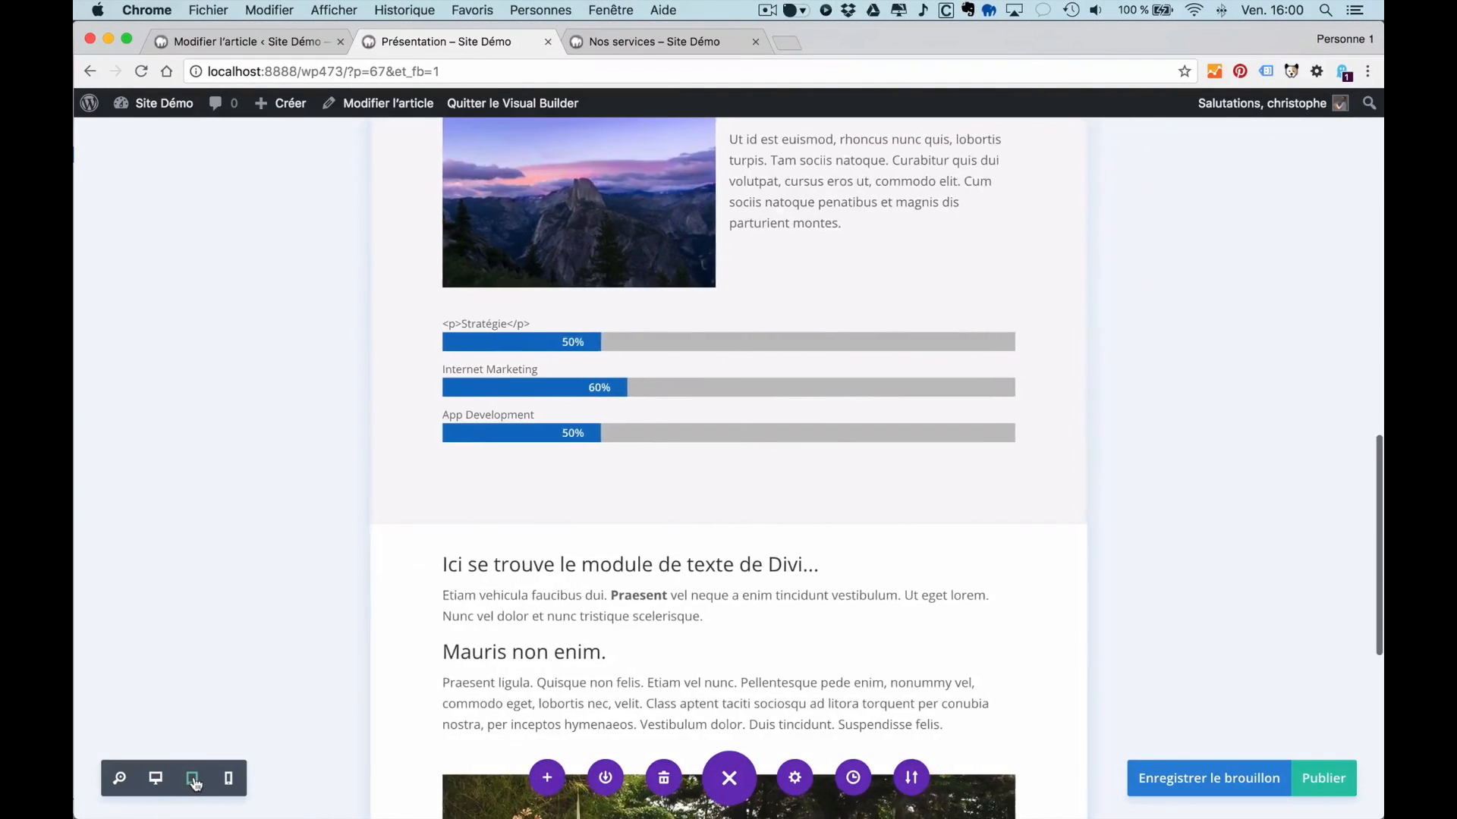
pyautogui.scroll(10, 354, 588)
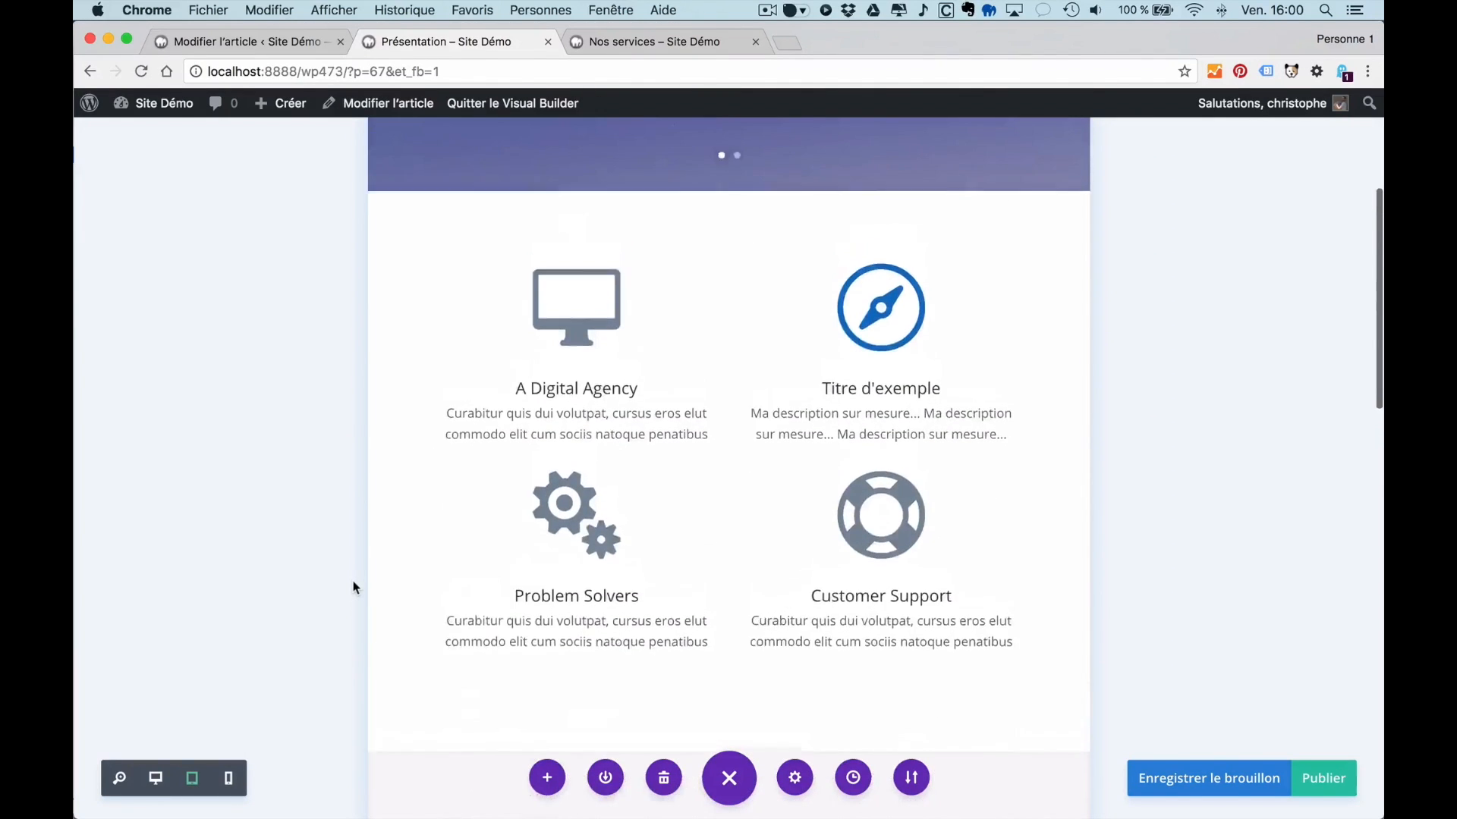
pyautogui.scroll(5, 354, 588)
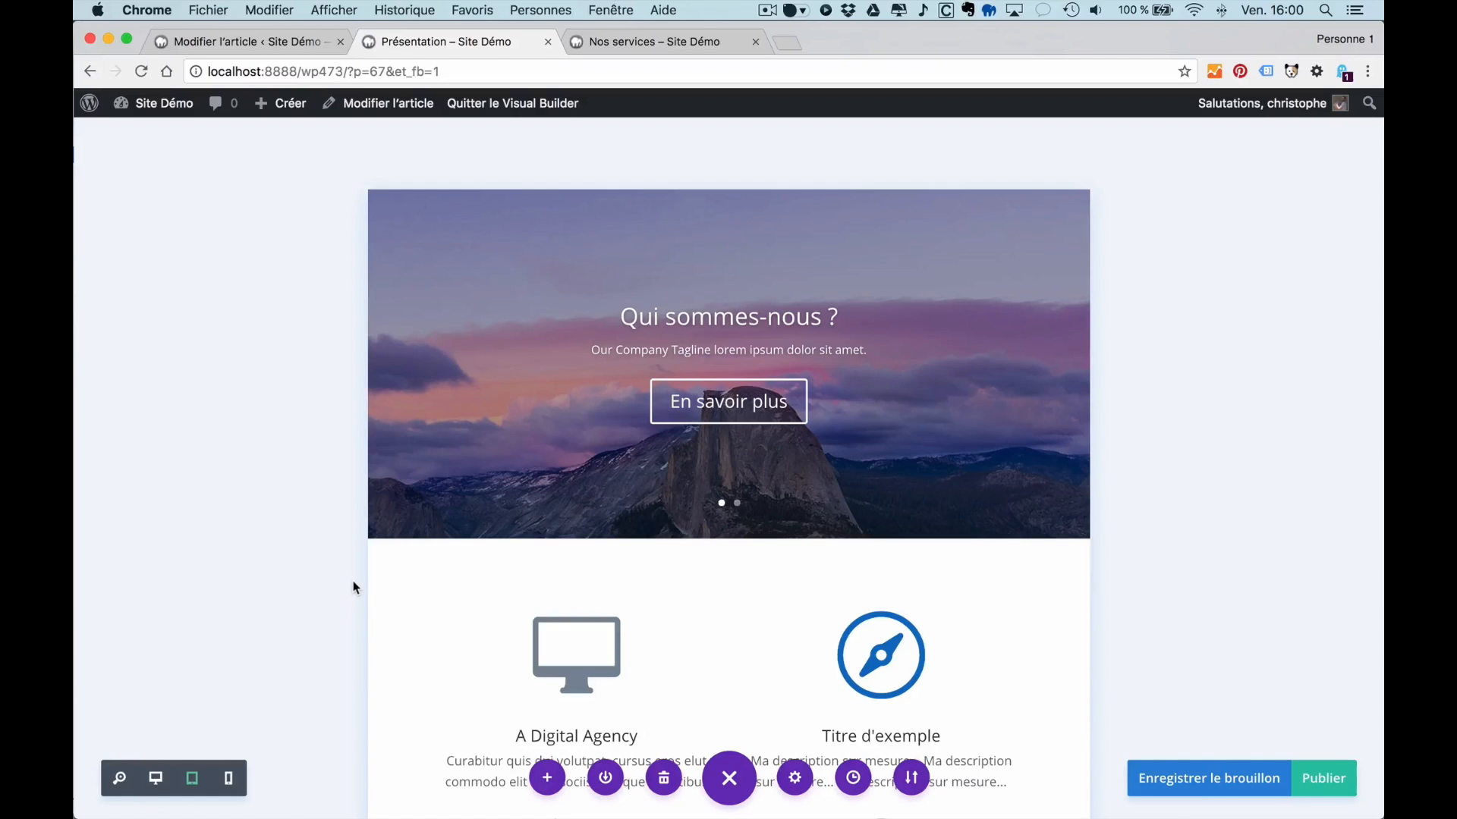
# - Check the whole "Présentation" layout in phone view, from the slider to the end, and return to desktop view
pyautogui.click(229, 779)
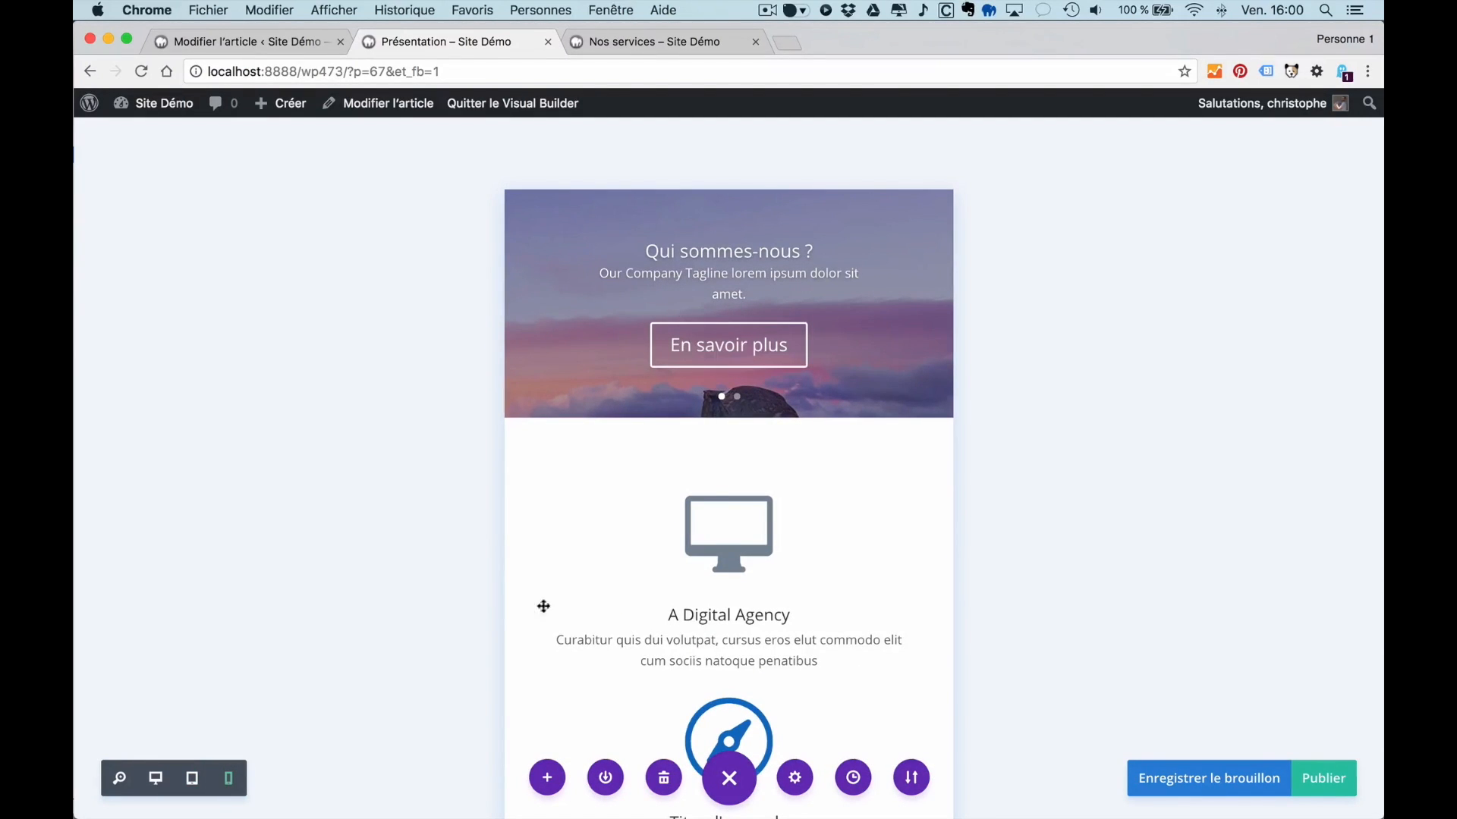
pyautogui.scroll(-5, 562, 598)
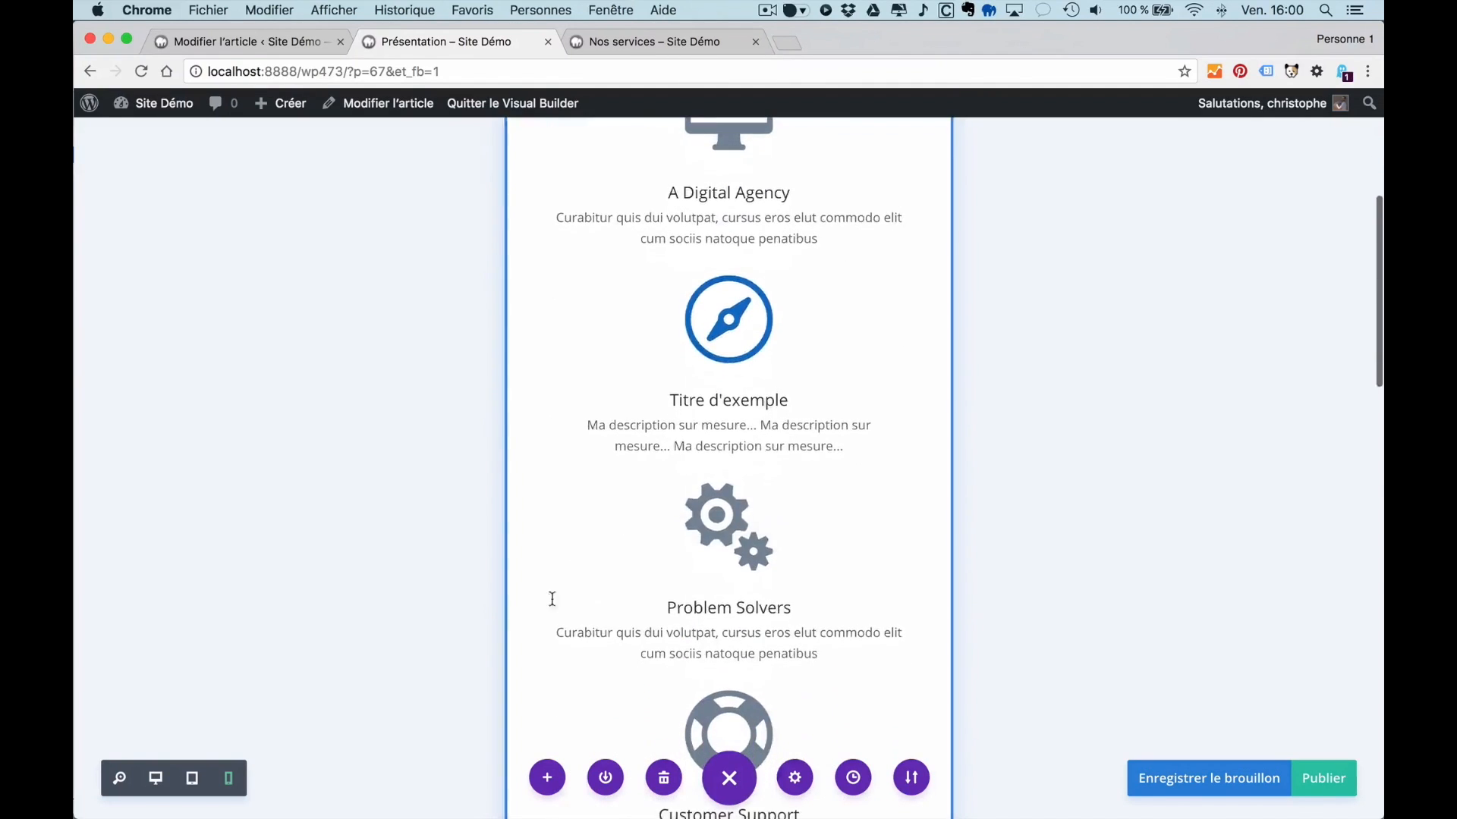
pyautogui.scroll(4, 434, 602)
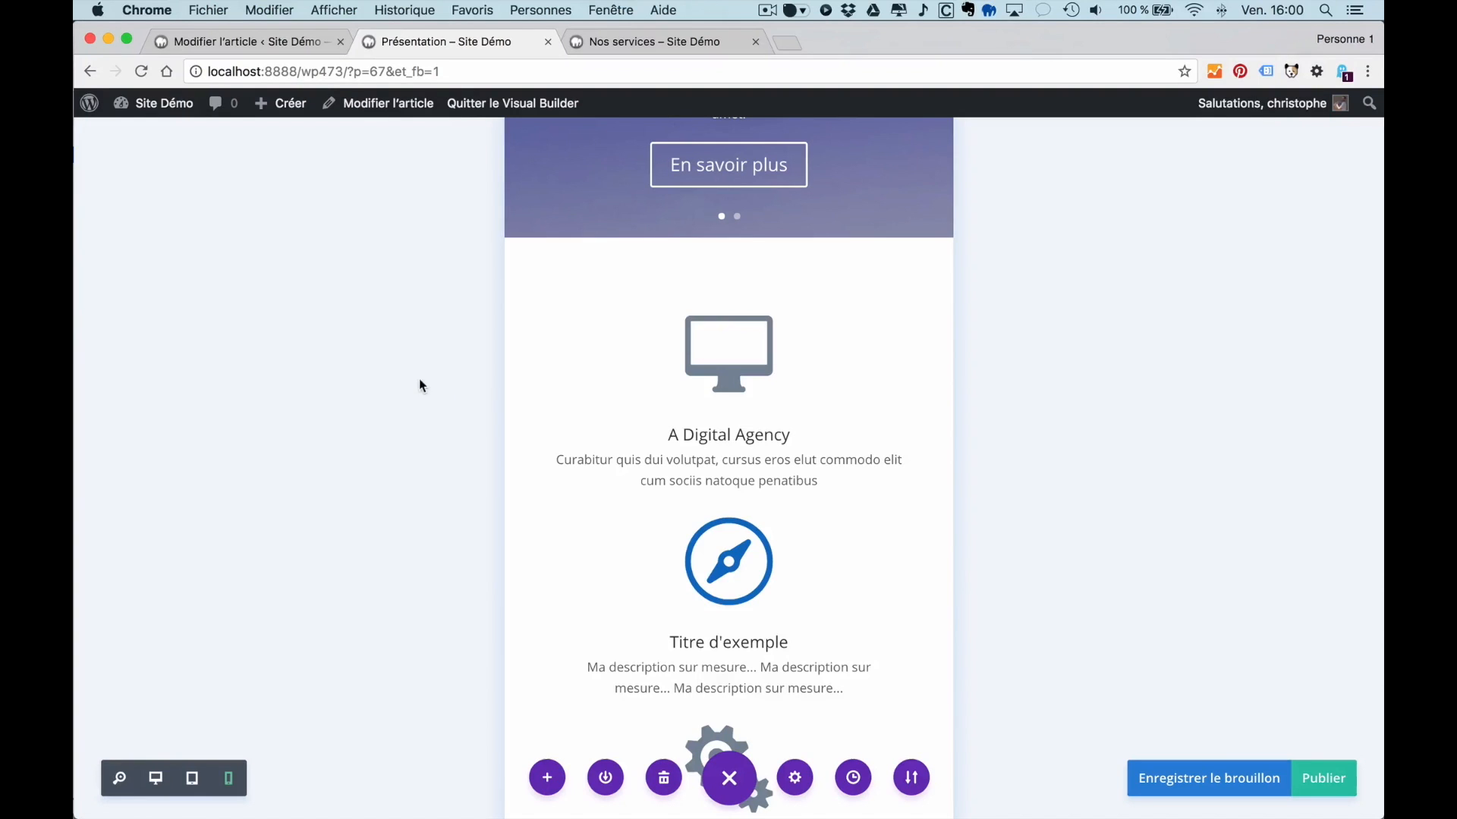
pyautogui.scroll(-5, 437, 402)
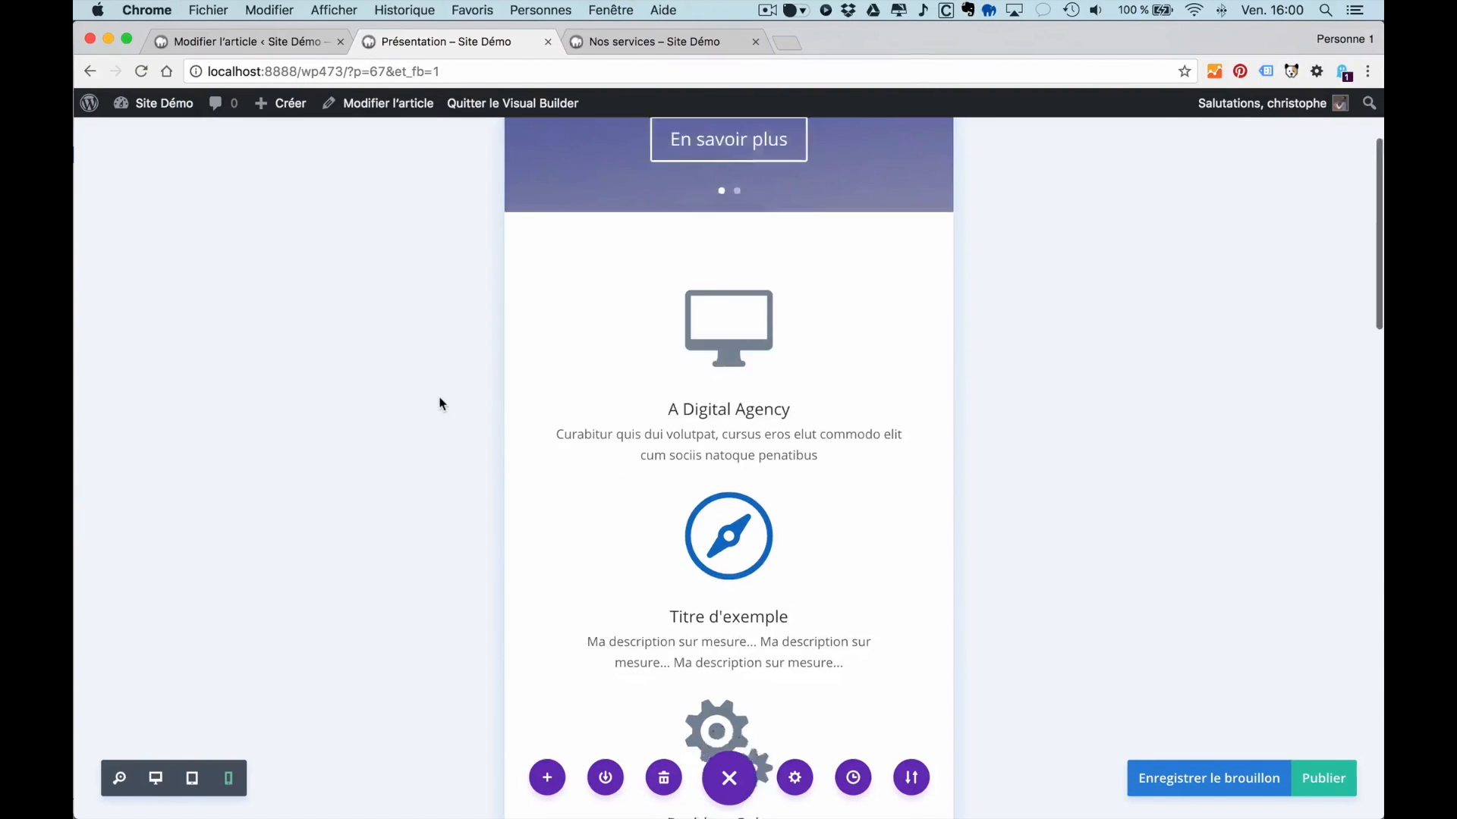
pyautogui.scroll(-5, 464, 476)
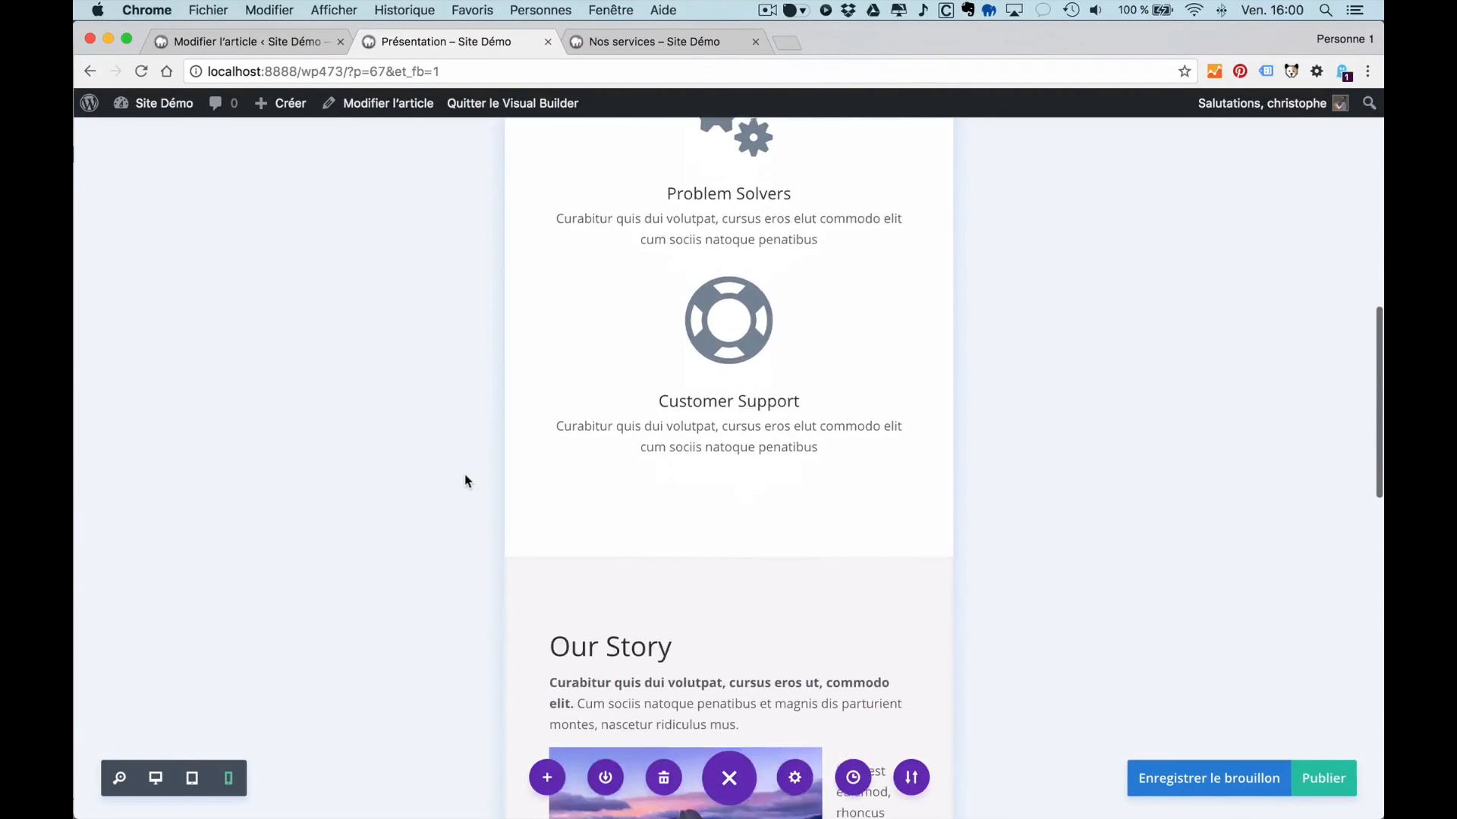
pyautogui.scroll(-4, 465, 476)
pyautogui.scroll(-1, 464, 480)
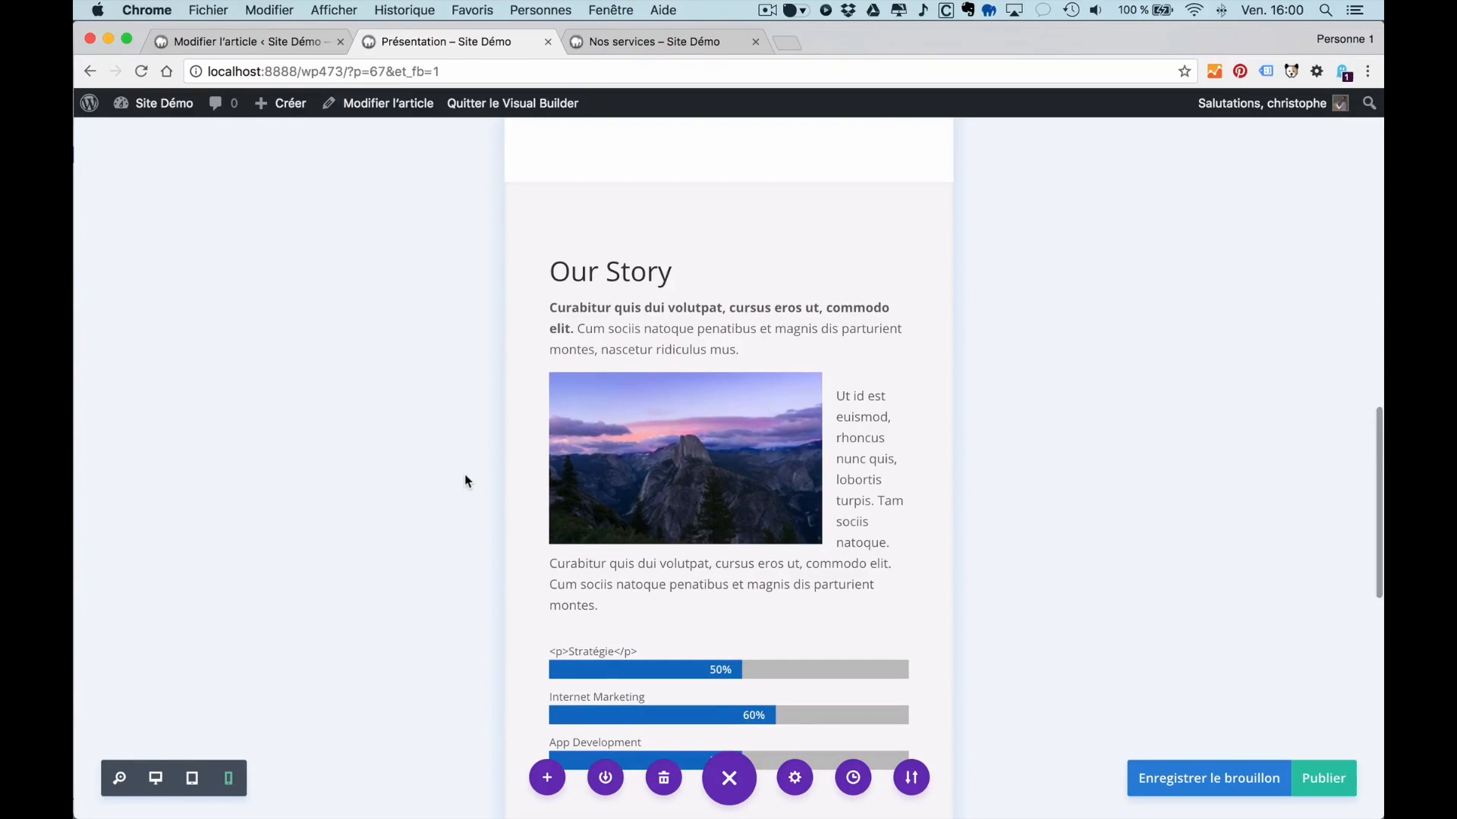
pyautogui.scroll(-3, 466, 481)
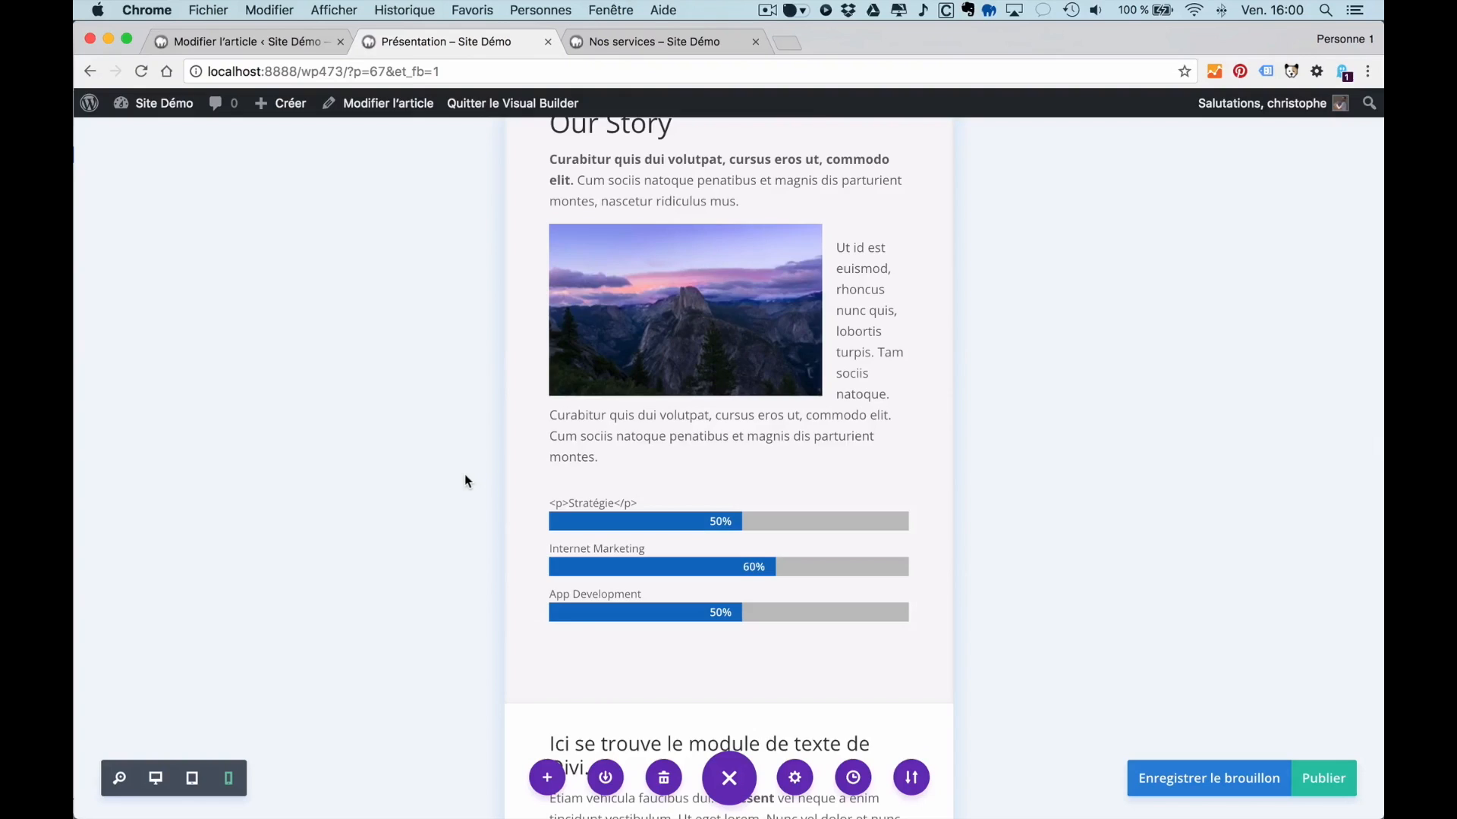
pyautogui.scroll(-12, 465, 476)
pyautogui.scroll(-1, 464, 481)
pyautogui.click(157, 775)
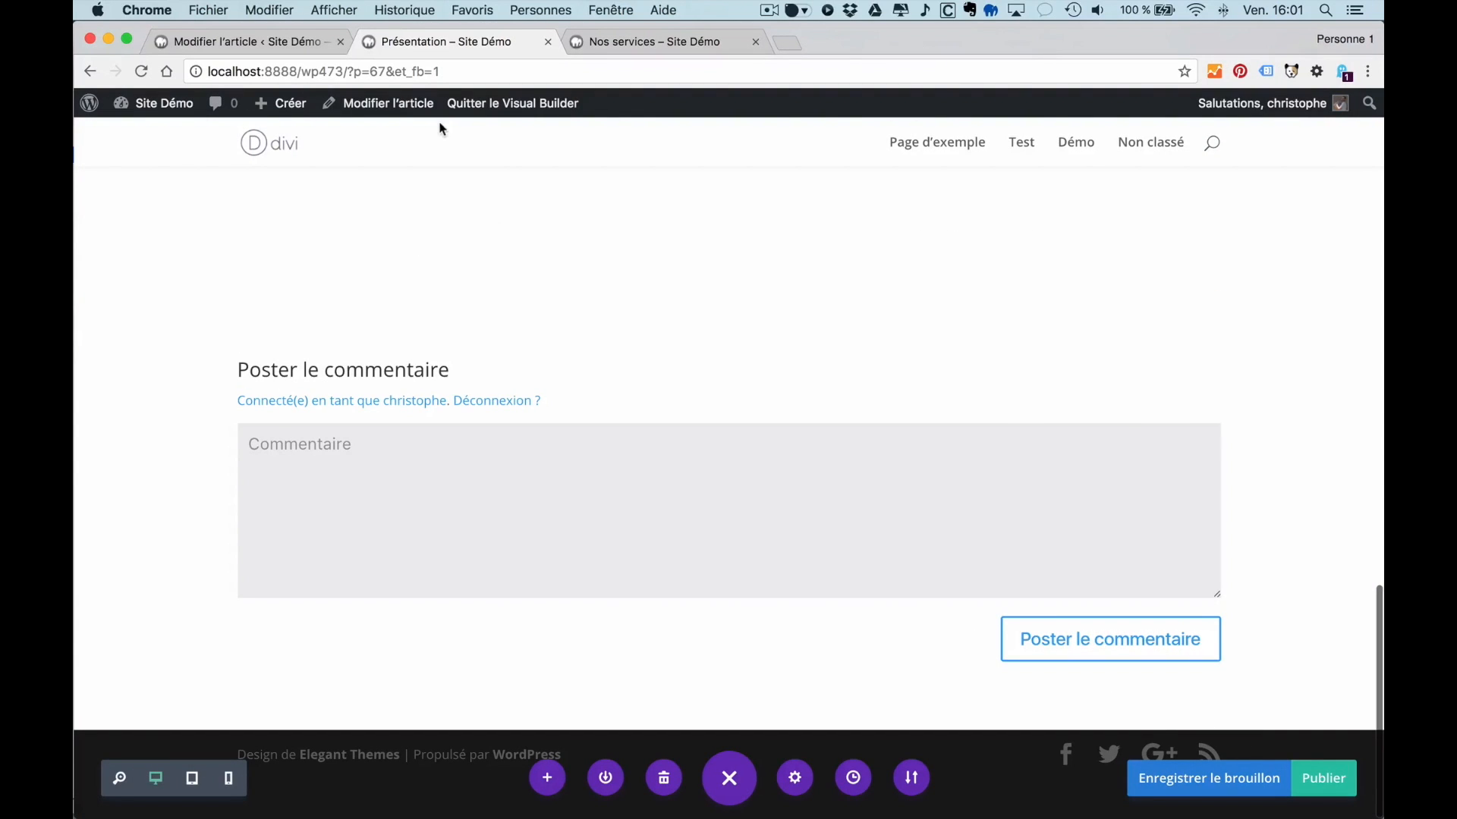
# - Exit the Visual Builder and look over the "Présentation" post as displayed on the site
pyautogui.click(523, 113)
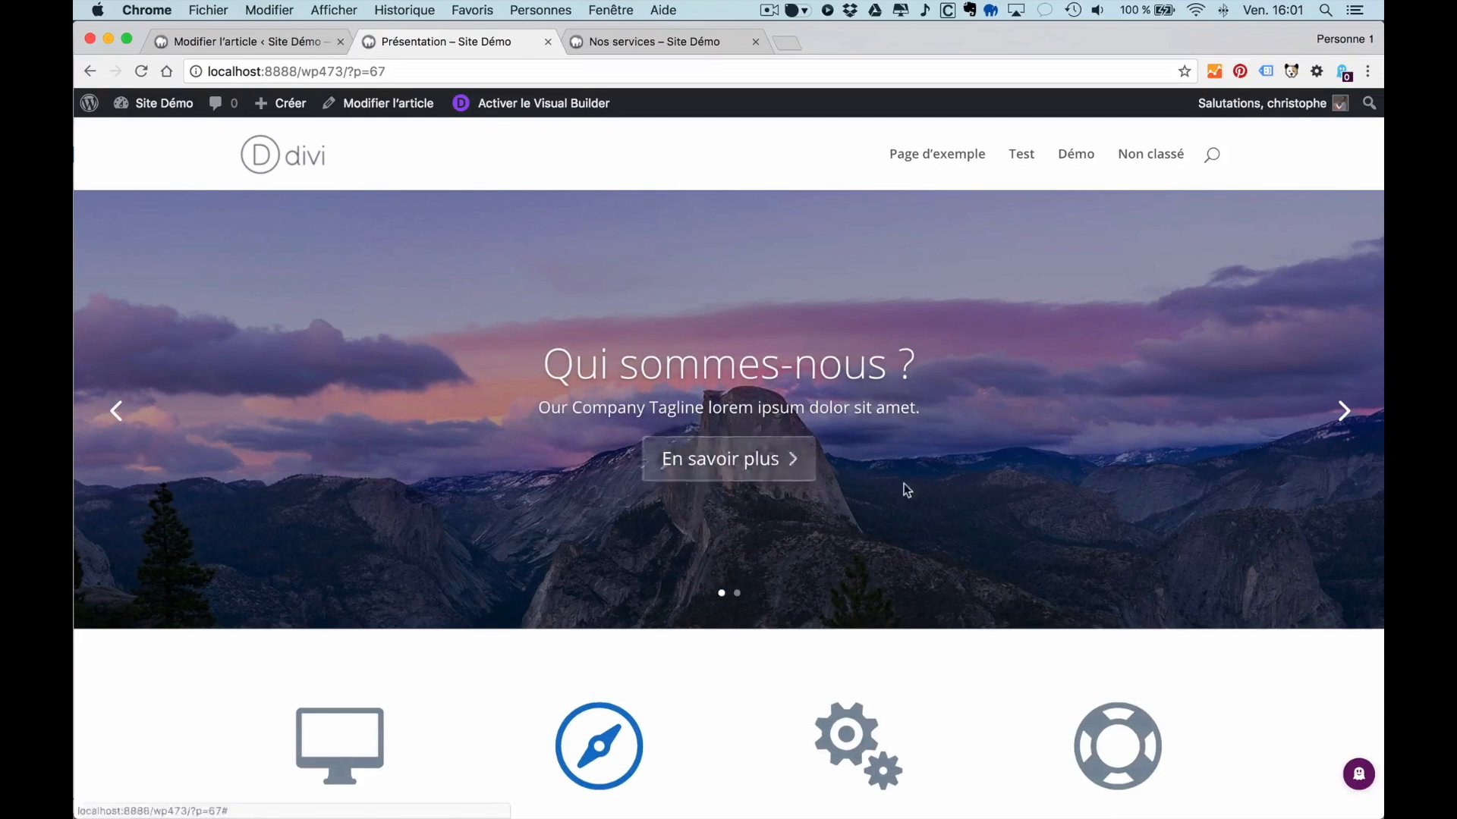
pyautogui.scroll(-5, 973, 489)
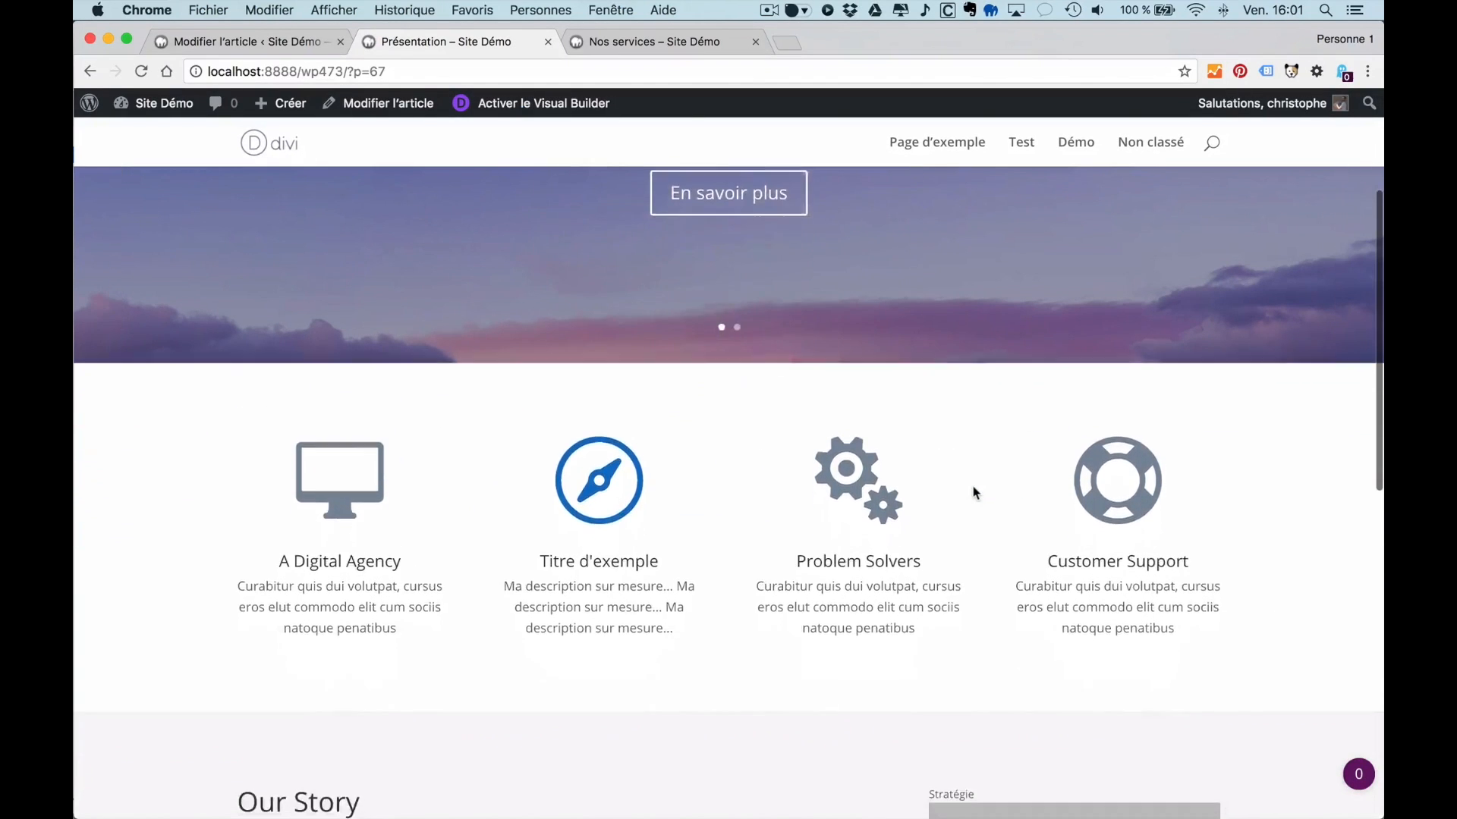
pyautogui.scroll(-10, 975, 493)
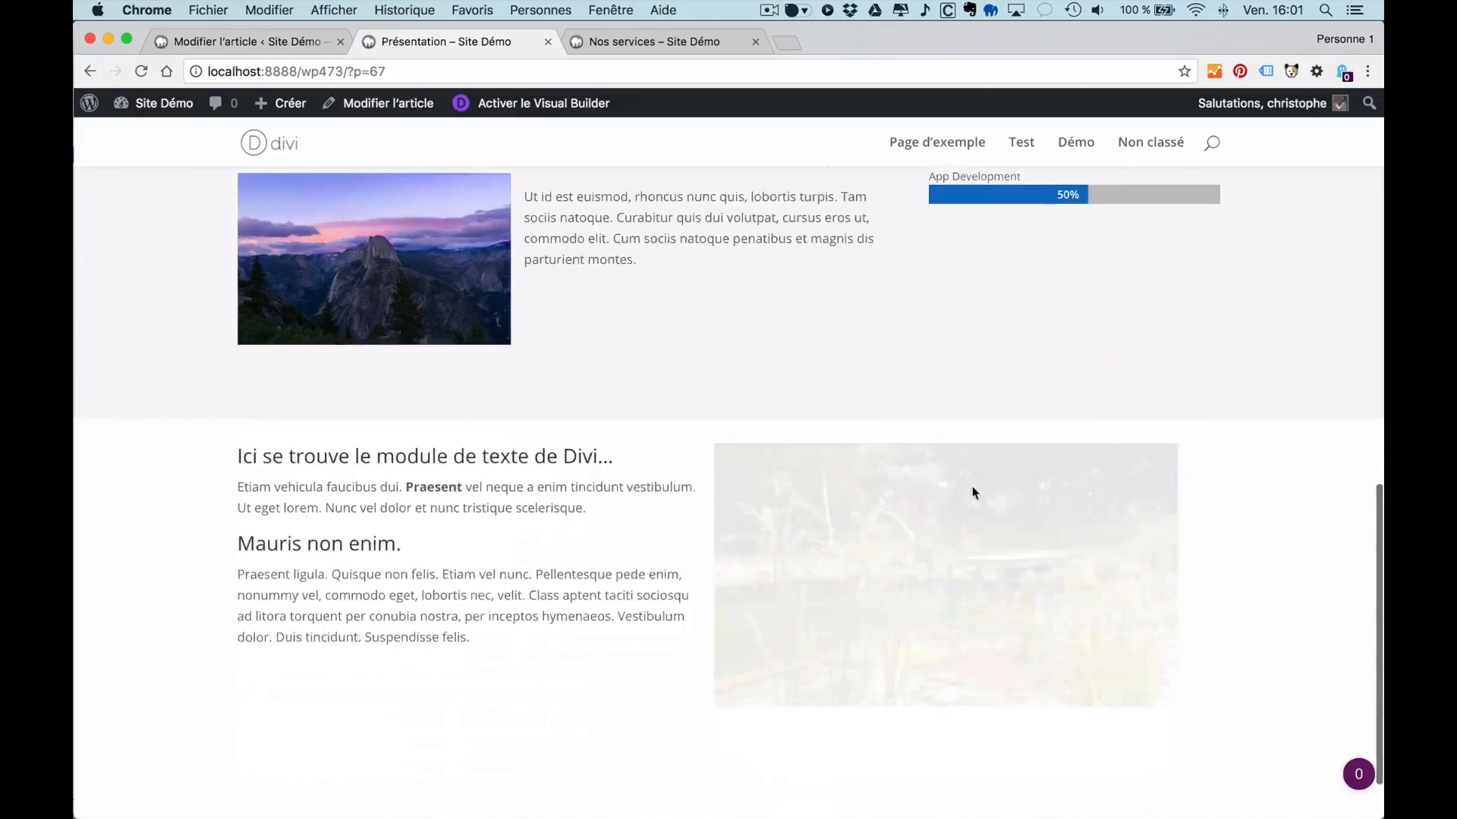
pyautogui.scroll(-2, 975, 493)
pyautogui.scroll(12, 975, 493)
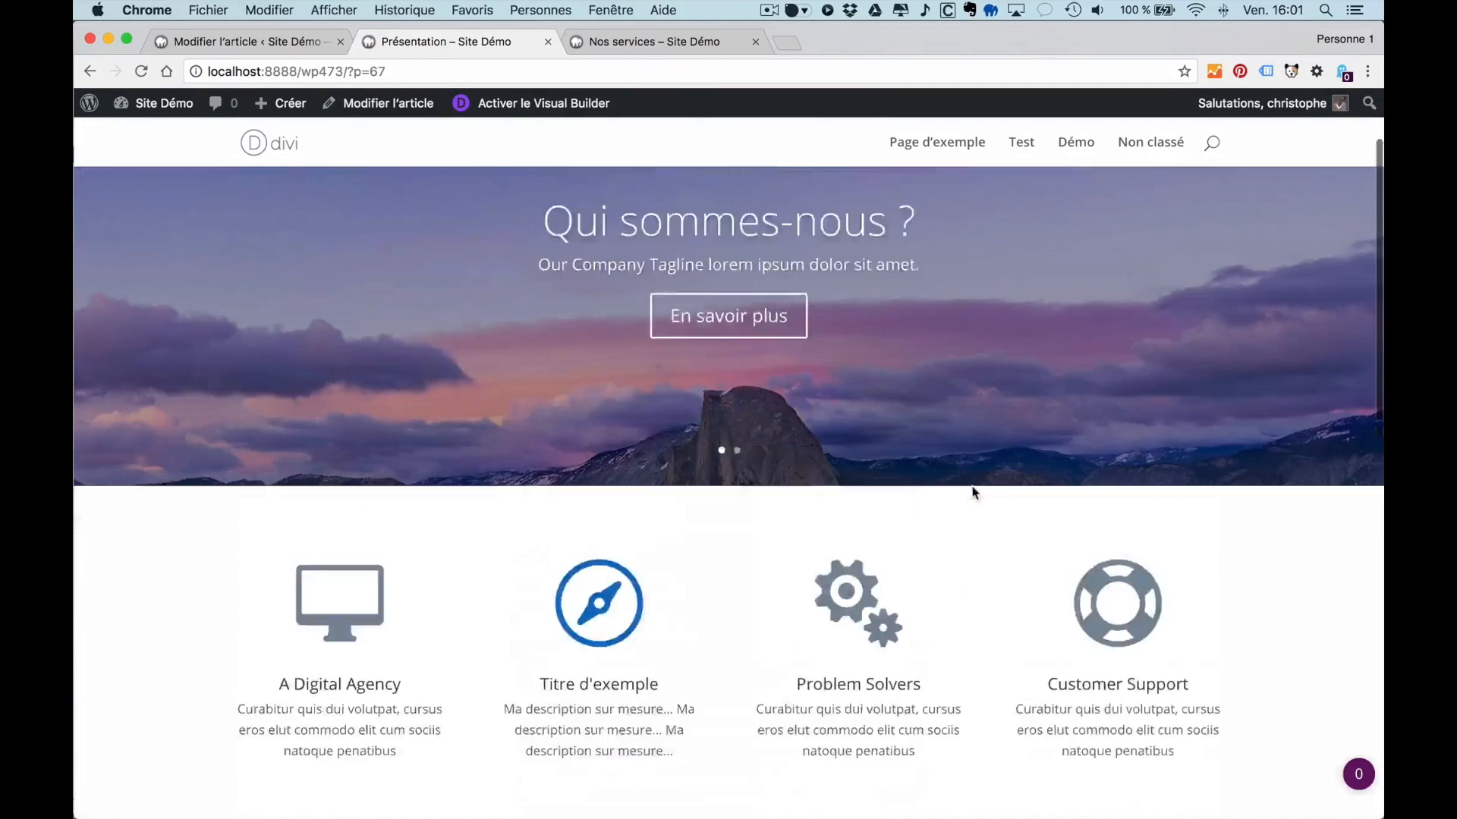
pyautogui.scroll(2, 975, 494)
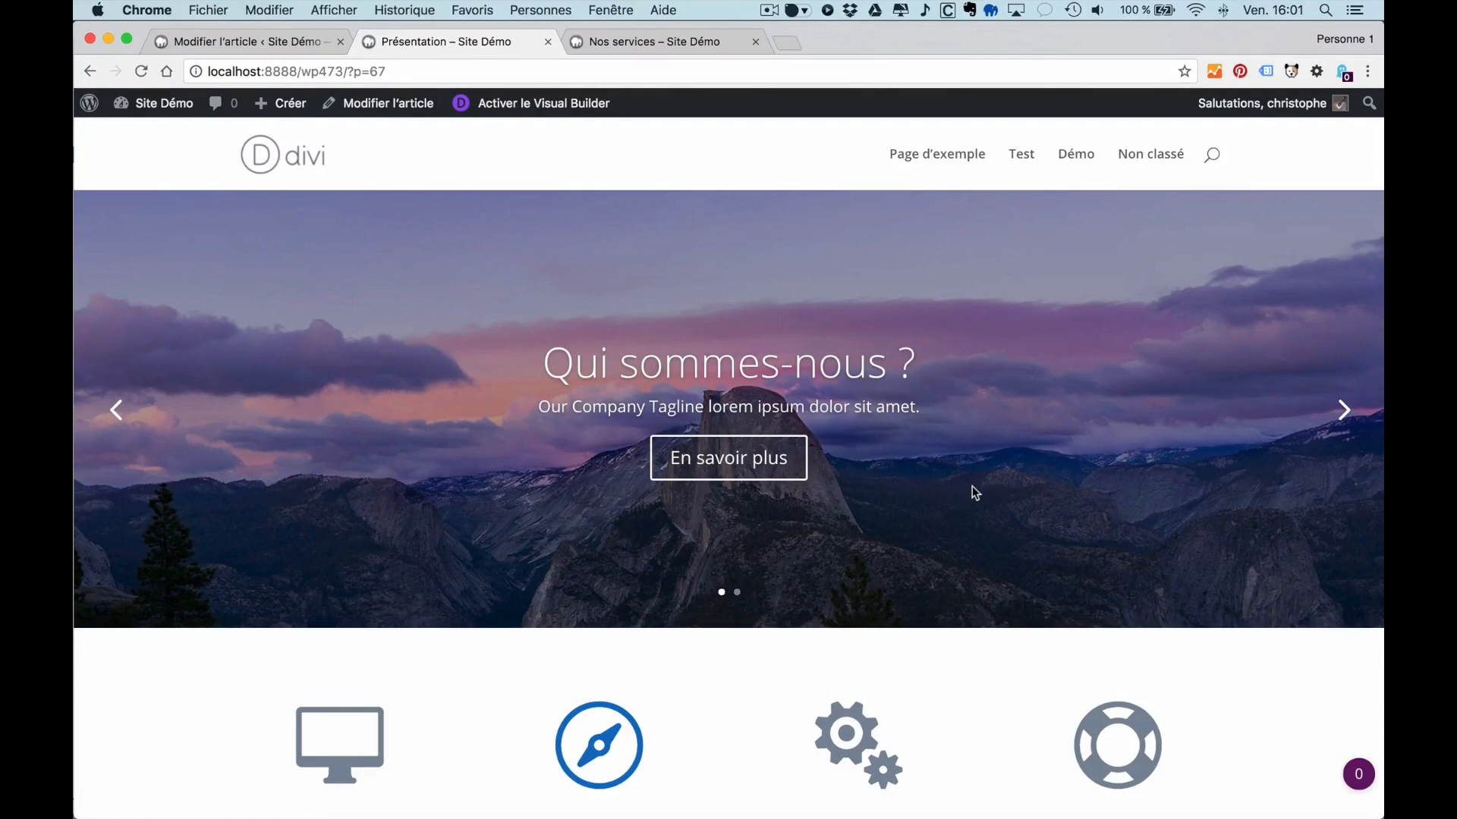
# - Open the post in the WordPress editor and examine its publishing, category, tag and featured image settings
pyautogui.click(390, 110)
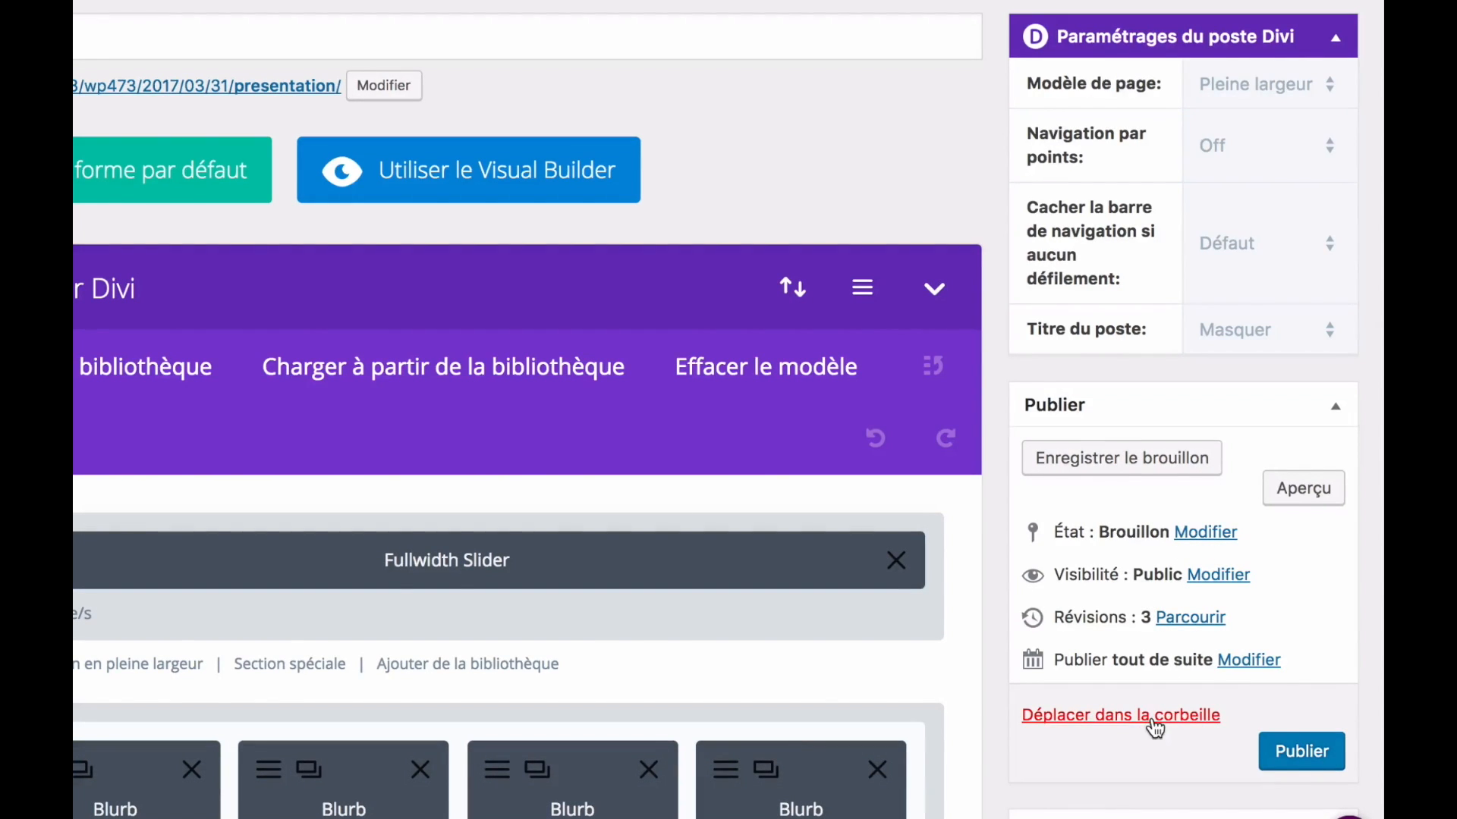
pyautogui.scroll(-3, 1154, 721)
pyautogui.scroll(-2, 1123, 472)
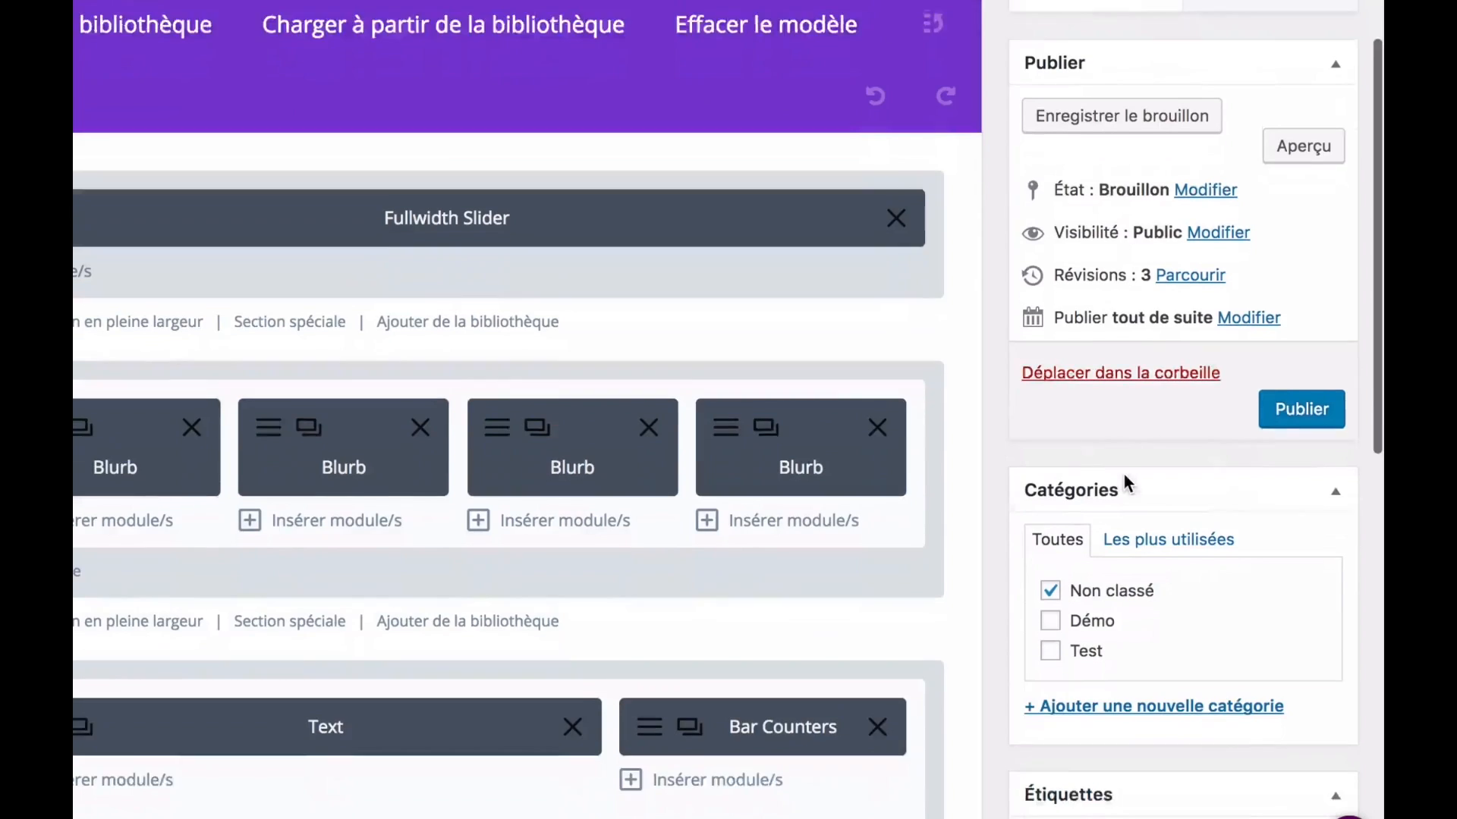
pyautogui.scroll(-4, 1128, 668)
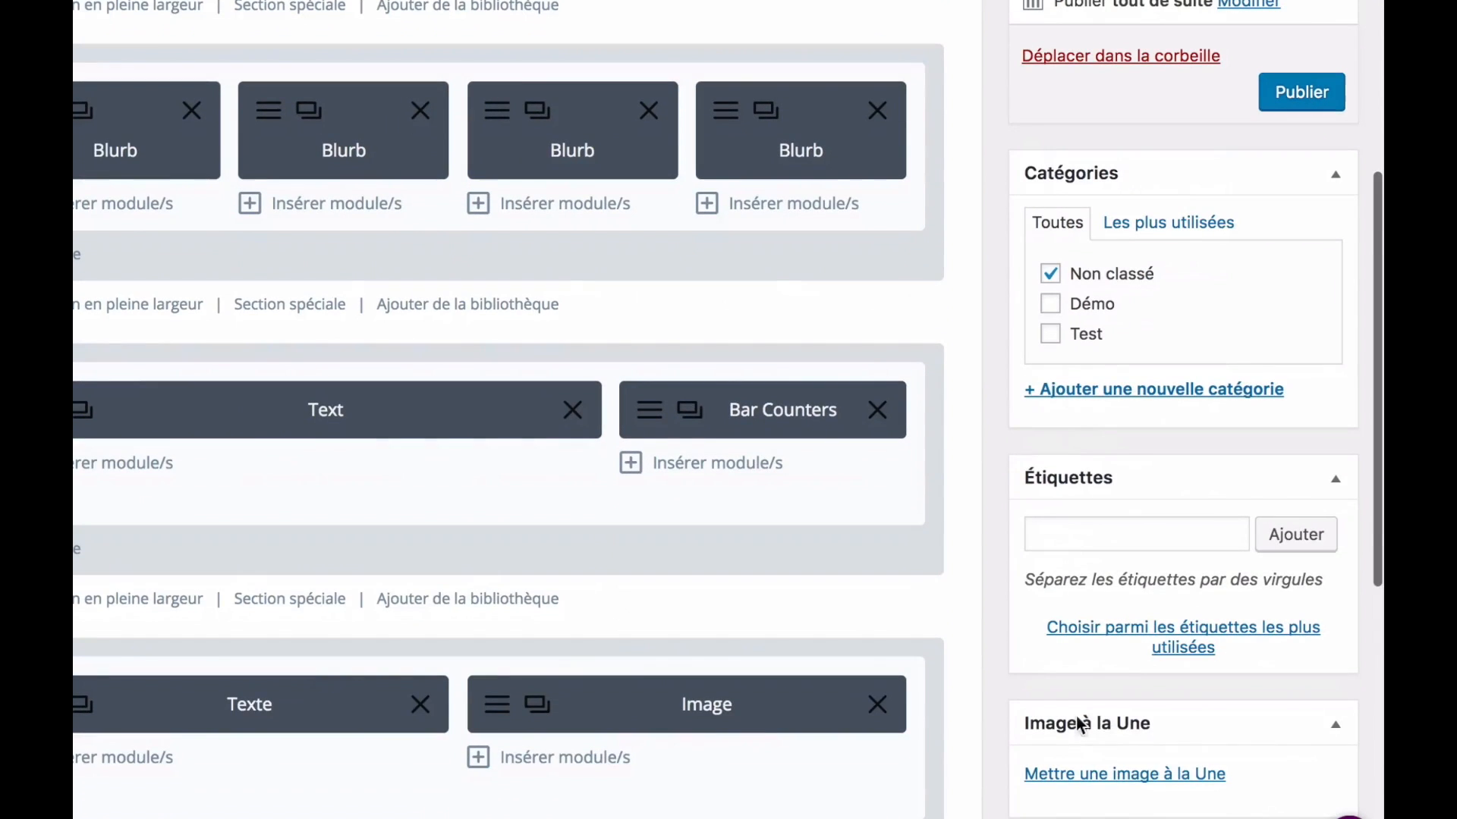
pyautogui.scroll(8, 1078, 686)
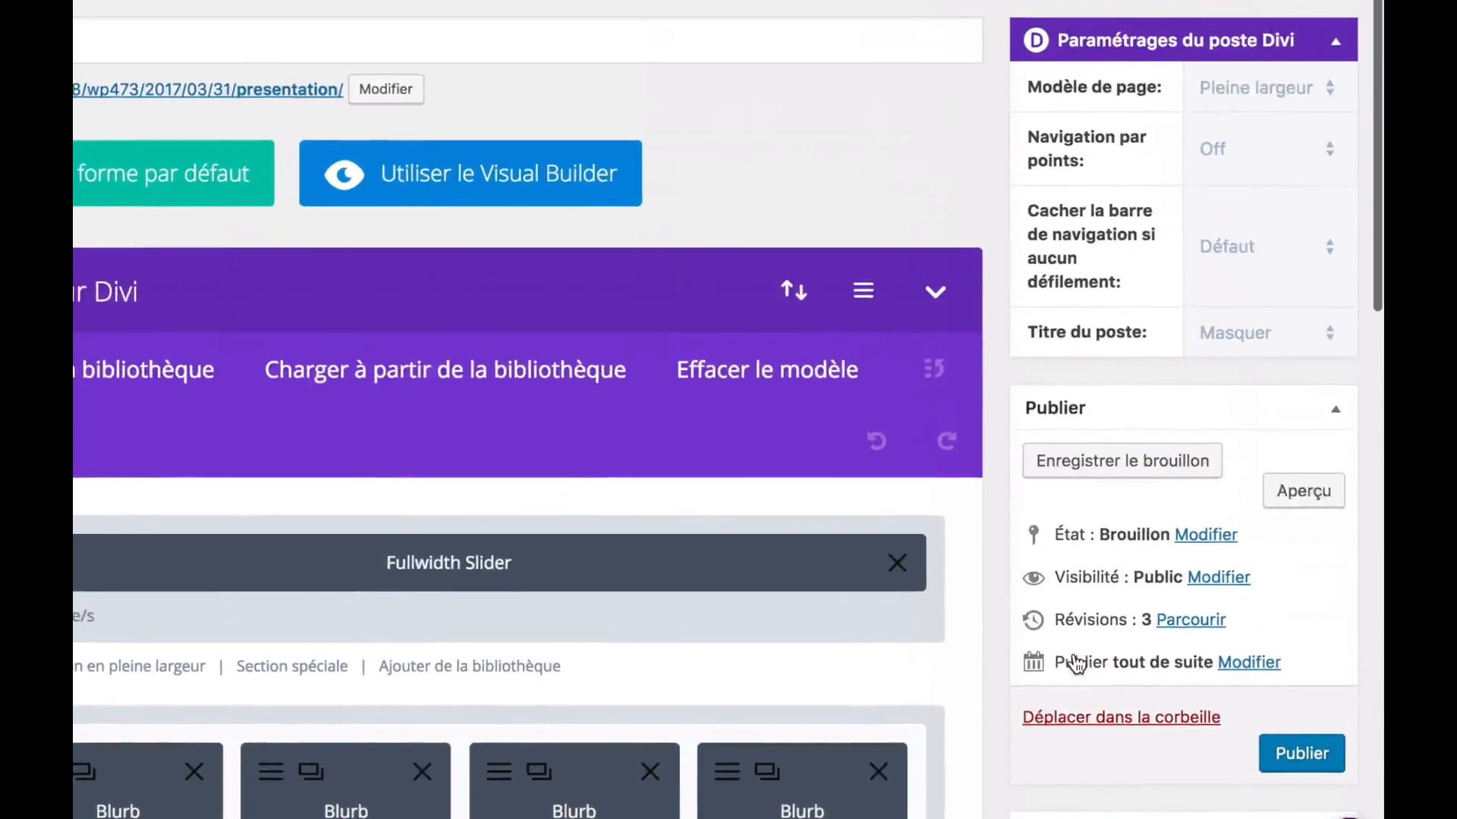